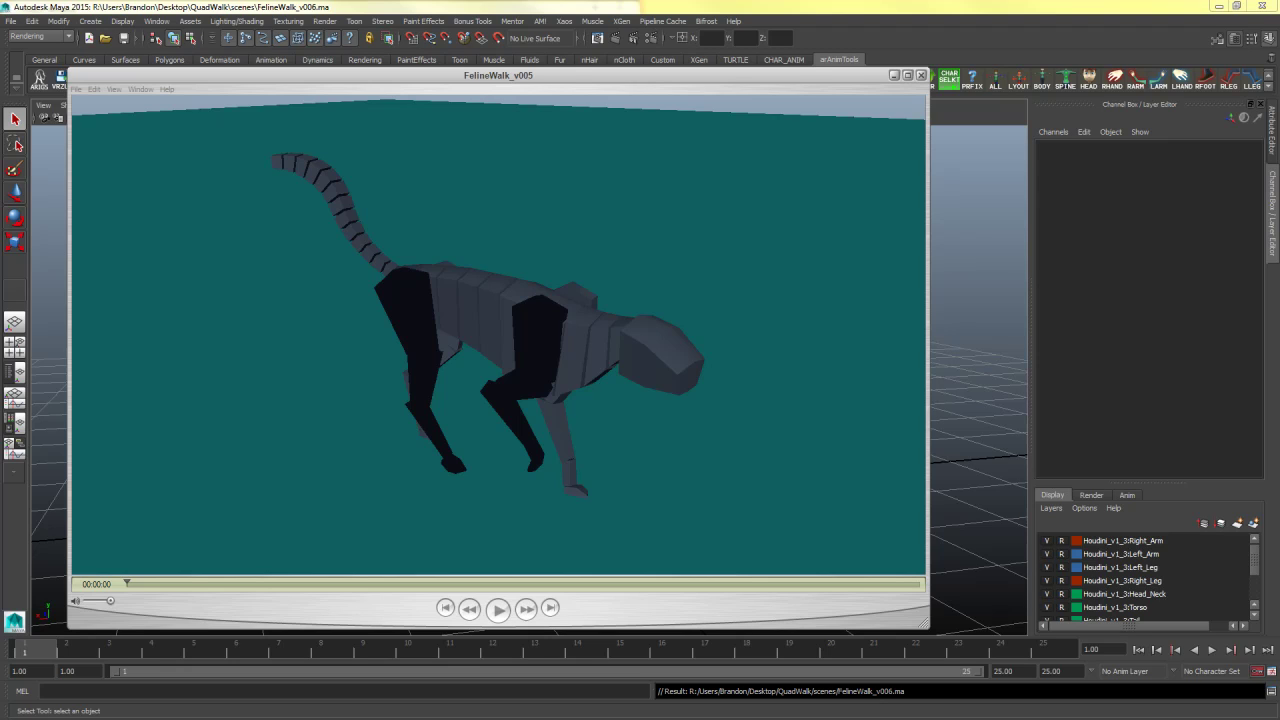
# - Play the FelineWalk_v005 reference video of the walk and close it
pyautogui.click(669, 423)
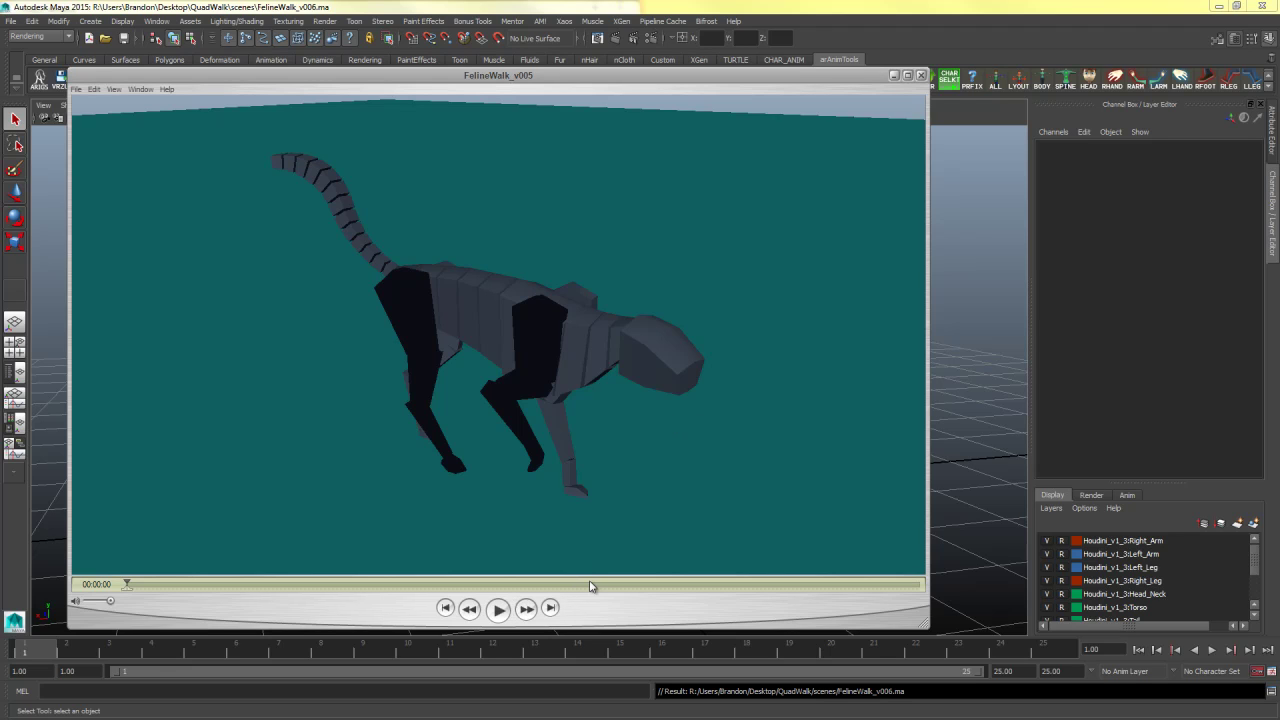
pyautogui.click(499, 609)
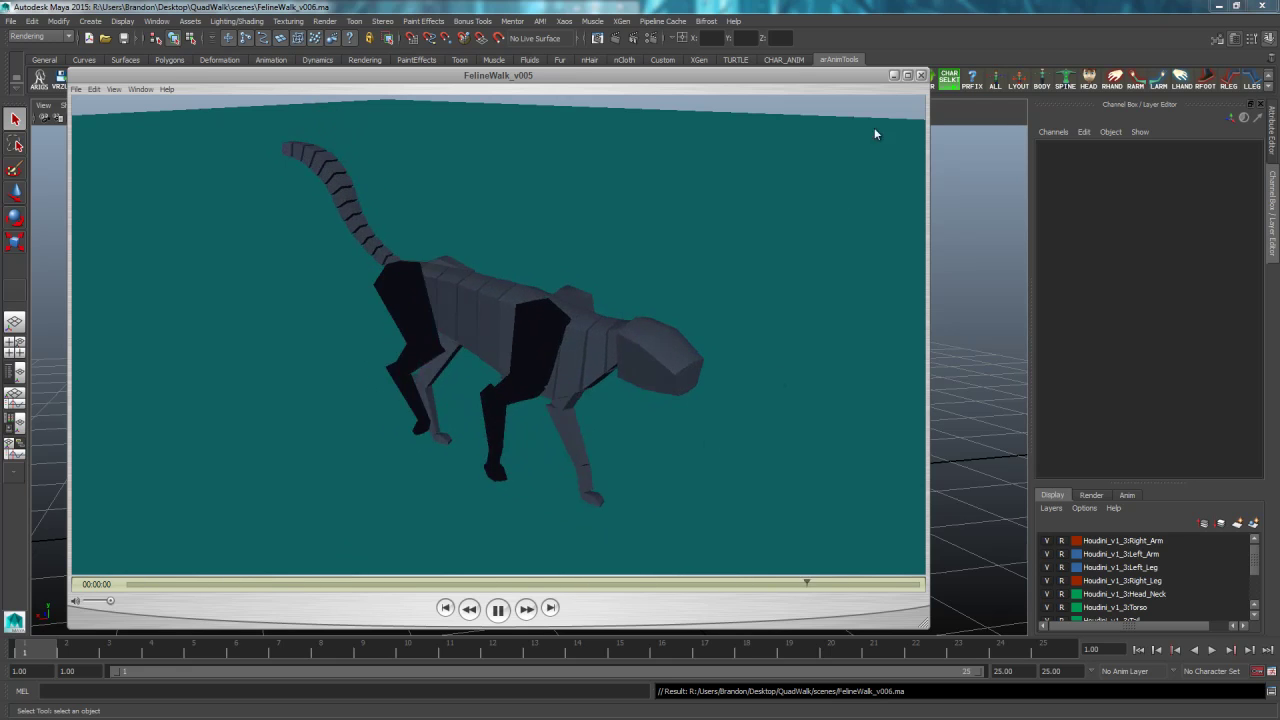
pyautogui.click(921, 76)
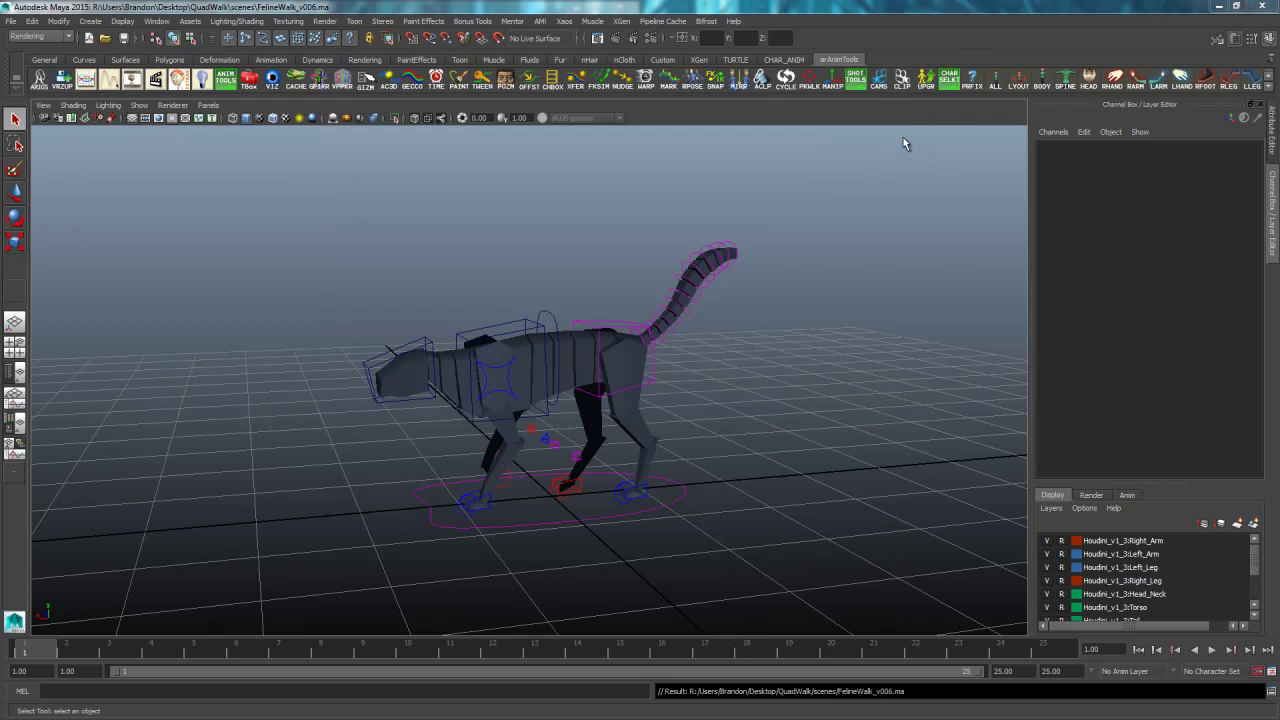
# - Play the walk cycle in the viewport, stop it and return to frame 1
pyautogui.click(1211, 649)
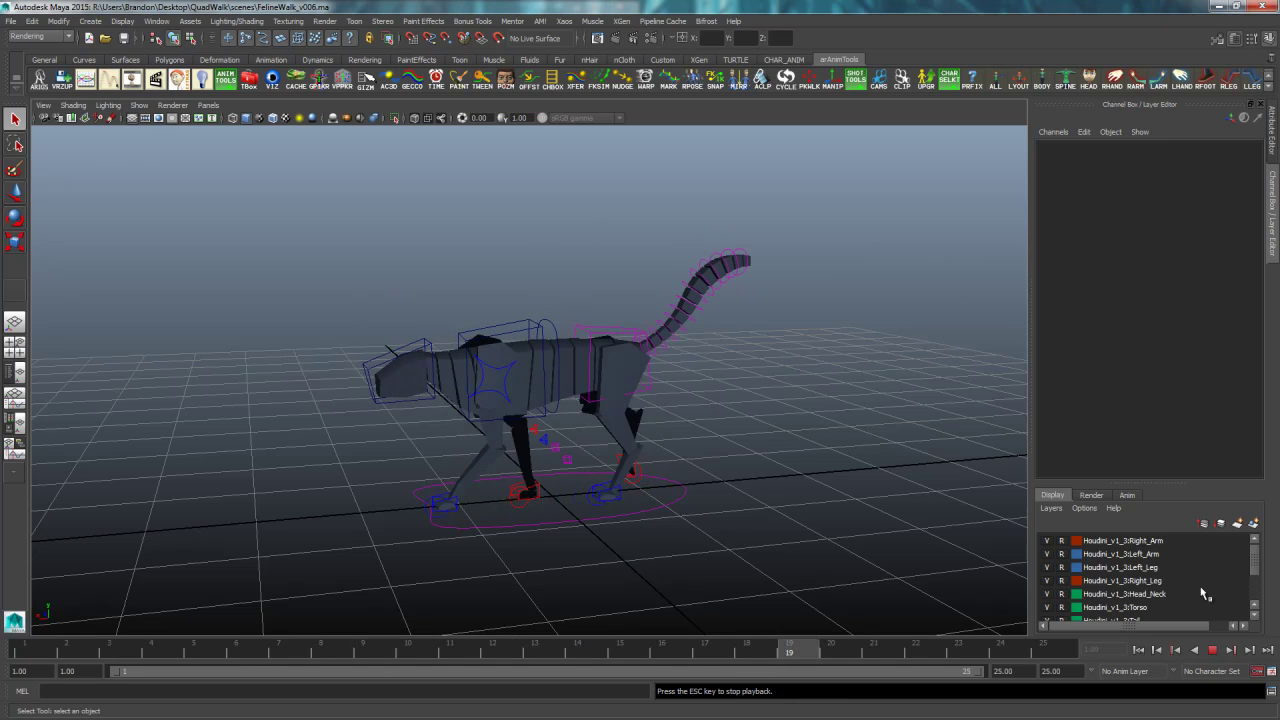
pyautogui.click(1211, 649)
pyautogui.click(1139, 650)
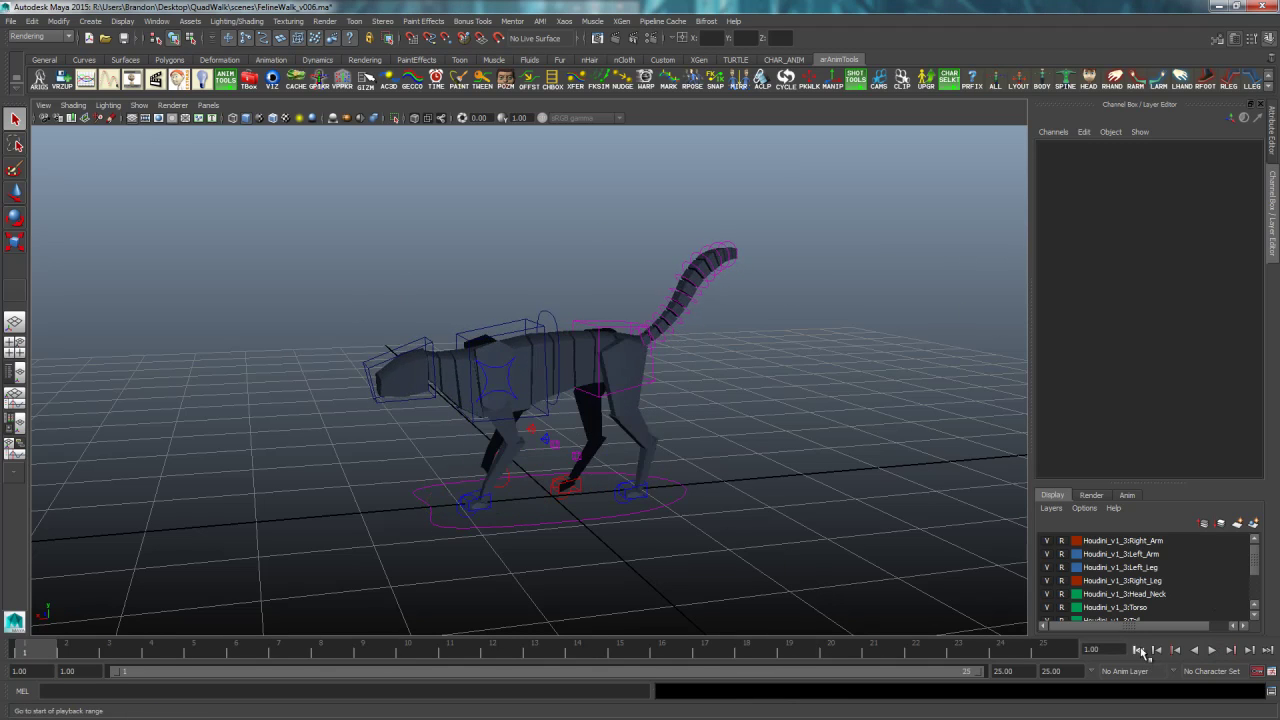
# - Open the animation preferences and set the default in and out tangents to Clamped
pyautogui.click(1271, 675)
pyautogui.click(340, 216)
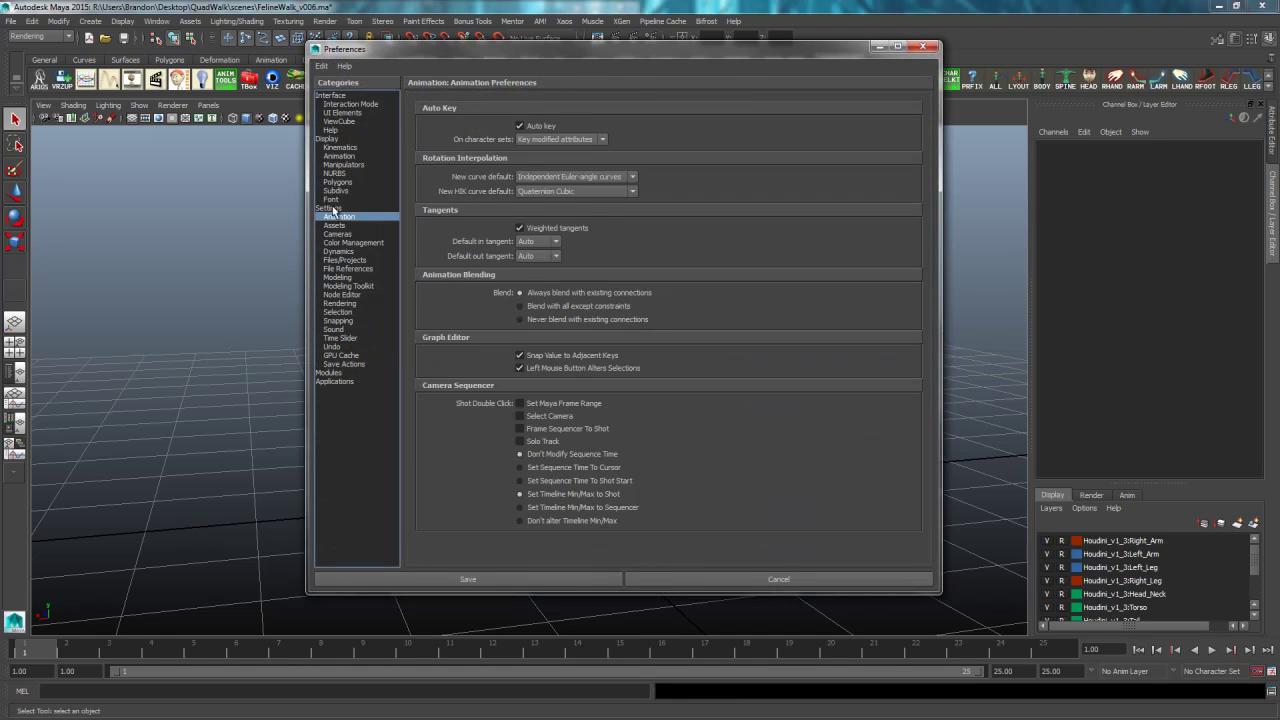
pyautogui.click(537, 242)
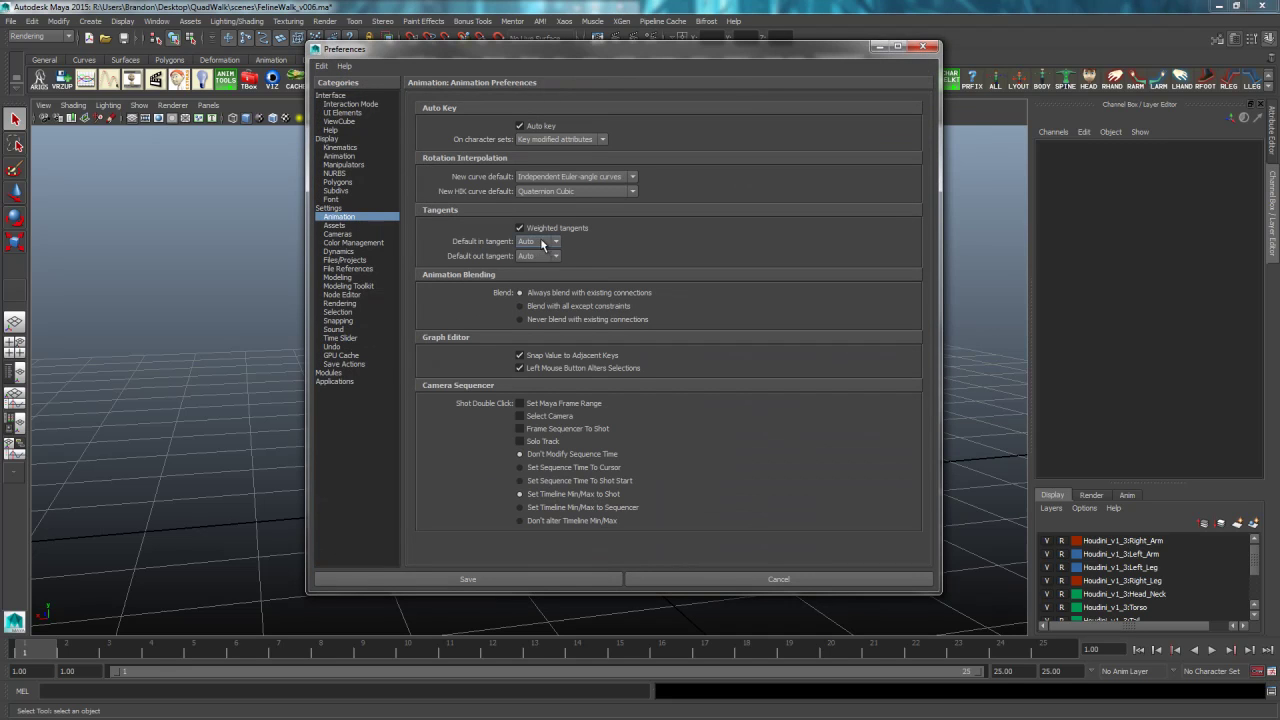
pyautogui.click(543, 269)
pyautogui.click(544, 256)
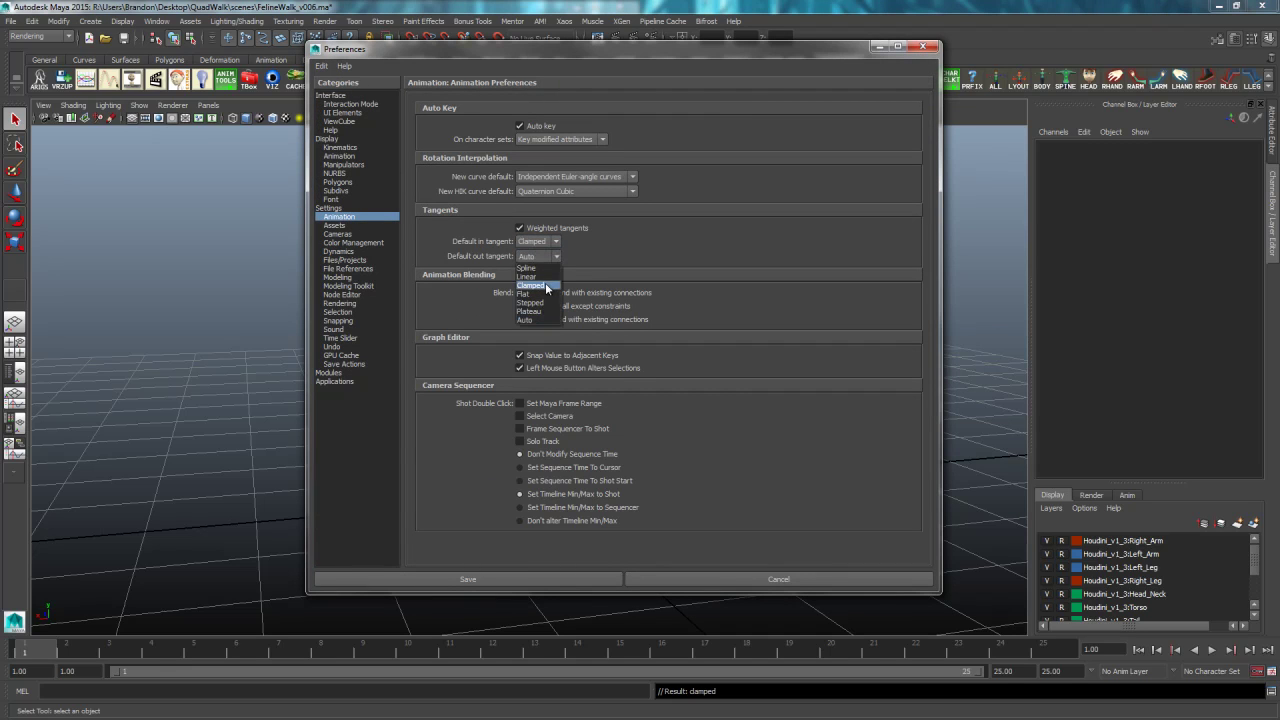
pyautogui.click(545, 284)
# - Set the default in and out tangents to Auto and save the preferences
pyautogui.click(543, 299)
pyautogui.click(551, 257)
pyautogui.click(543, 318)
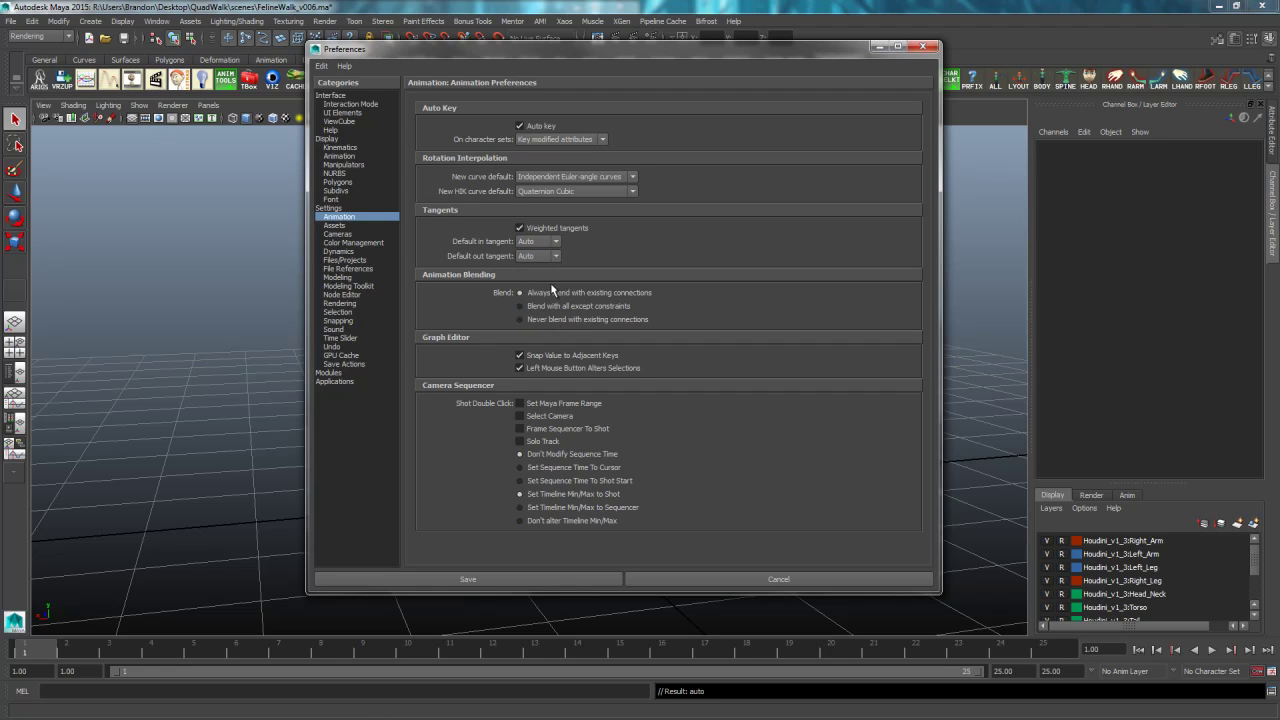
pyautogui.click(540, 241)
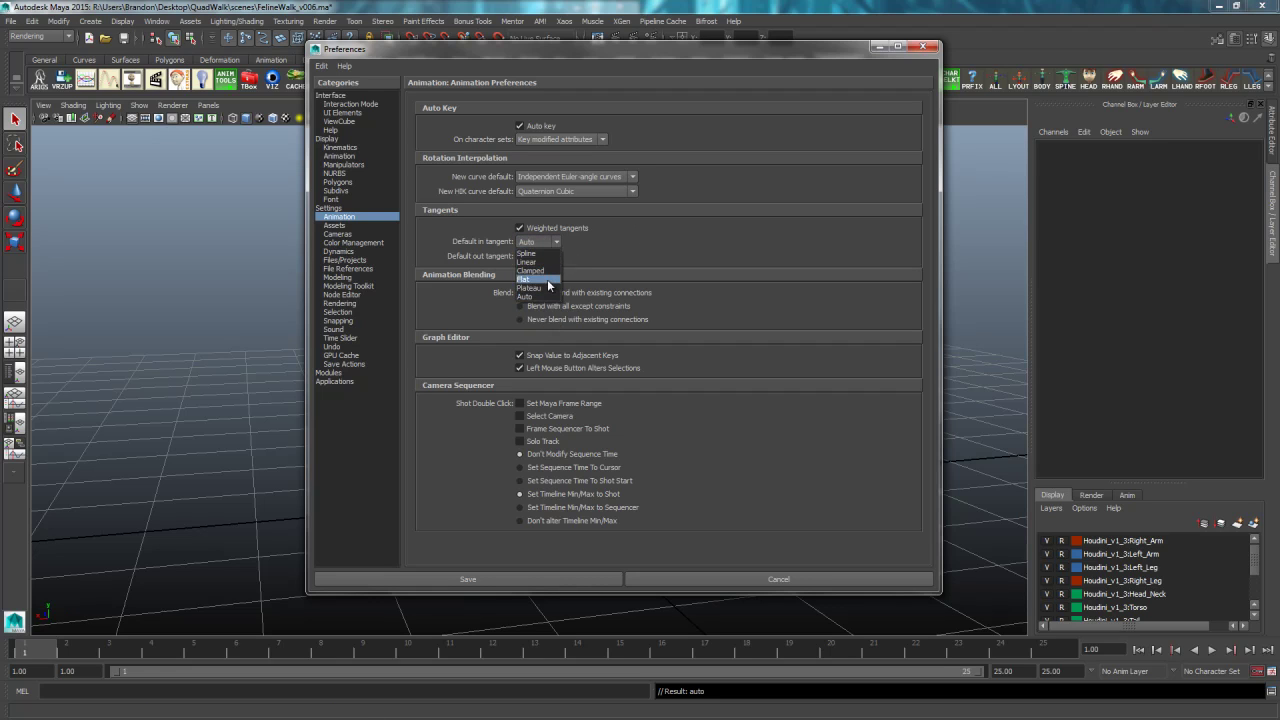
pyautogui.click(617, 252)
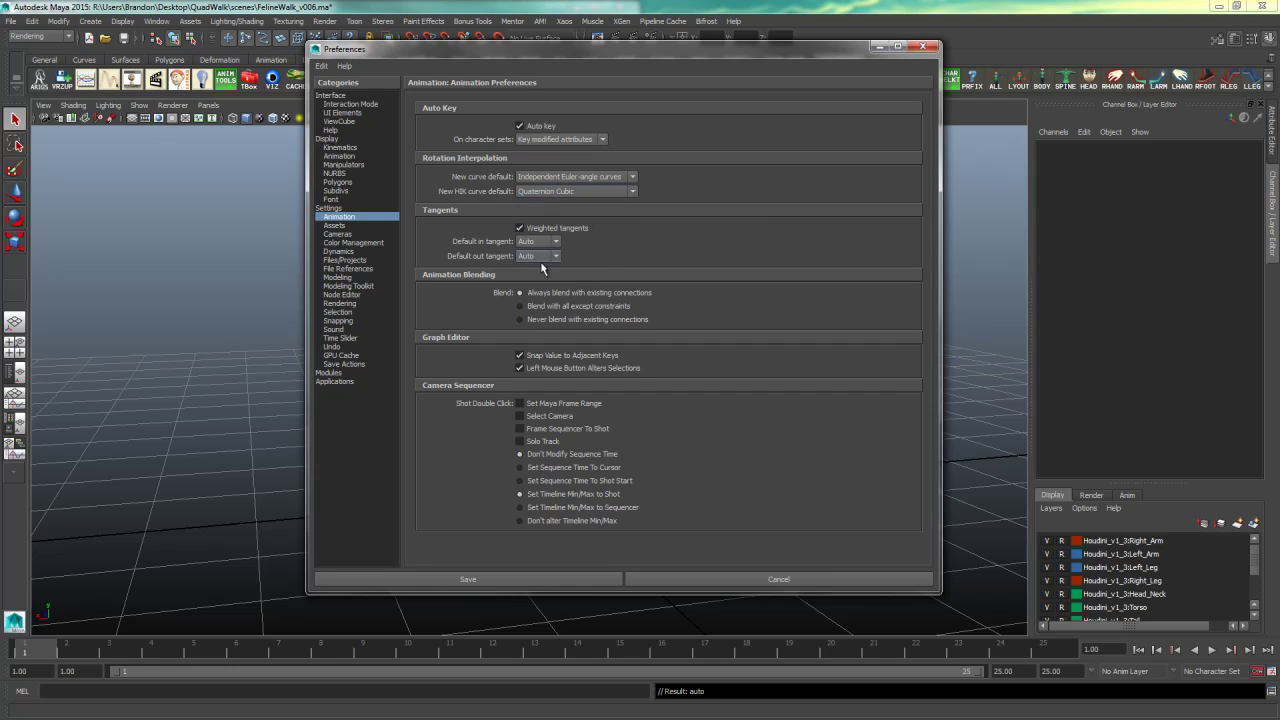
pyautogui.click(468, 579)
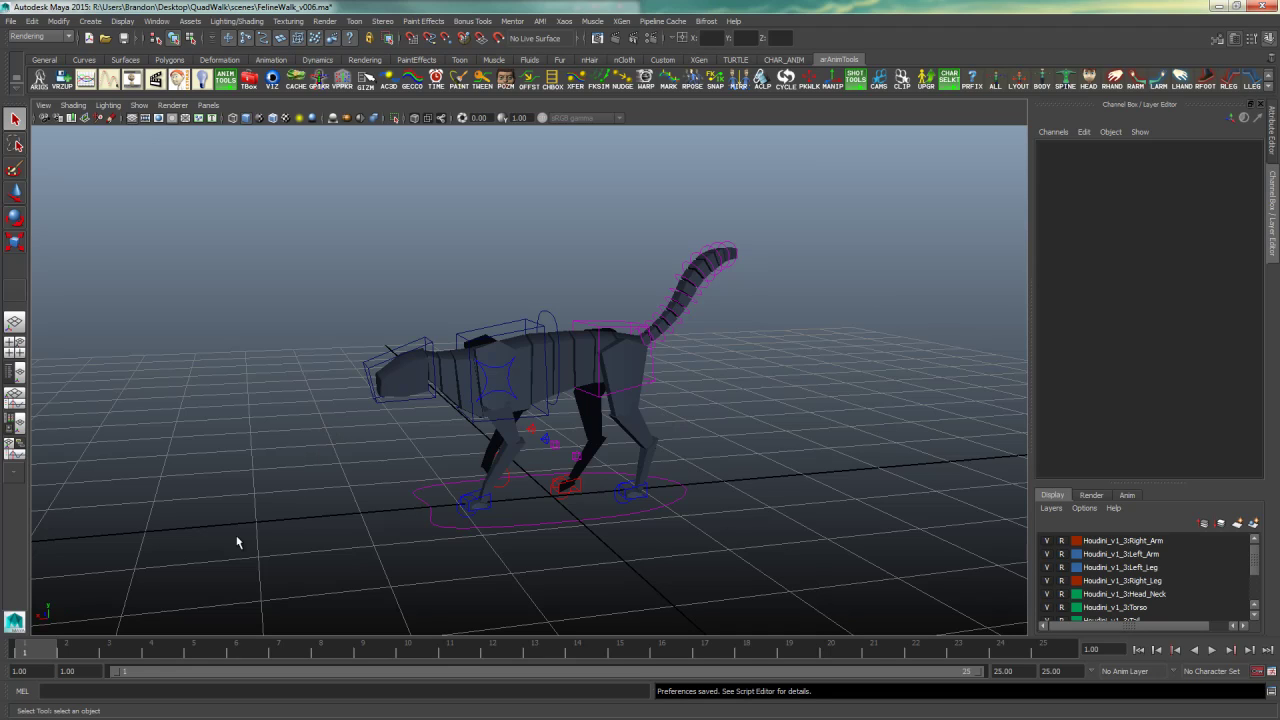
# - Select all the cat rig's controls and apply Auto tangents to their keys across the whole timeline
pyautogui.moveTo(826, 186); pyautogui.dragTo(294, 568)
pyautogui.click(404, 471)
pyautogui.moveTo(830, 220); pyautogui.dragTo(290, 613)
pyautogui.doubleClick(414, 647)
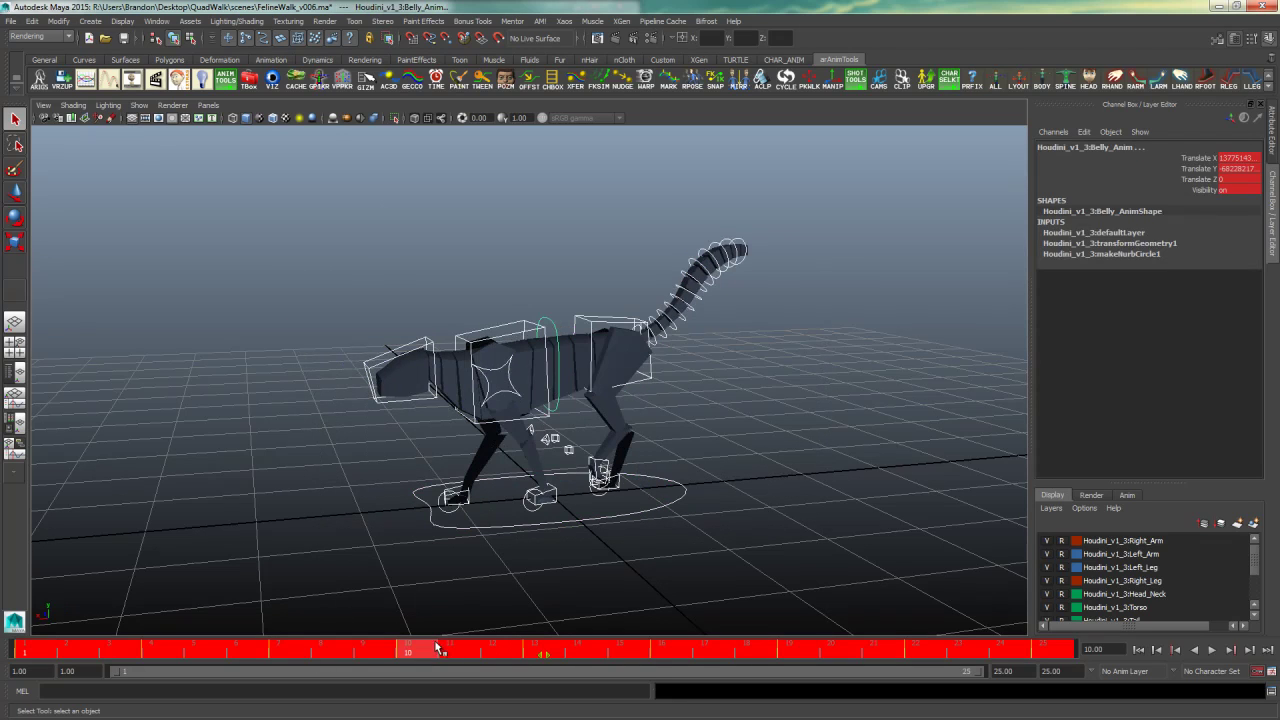
pyautogui.rightClick(435, 650)
pyautogui.moveTo(527, 548)
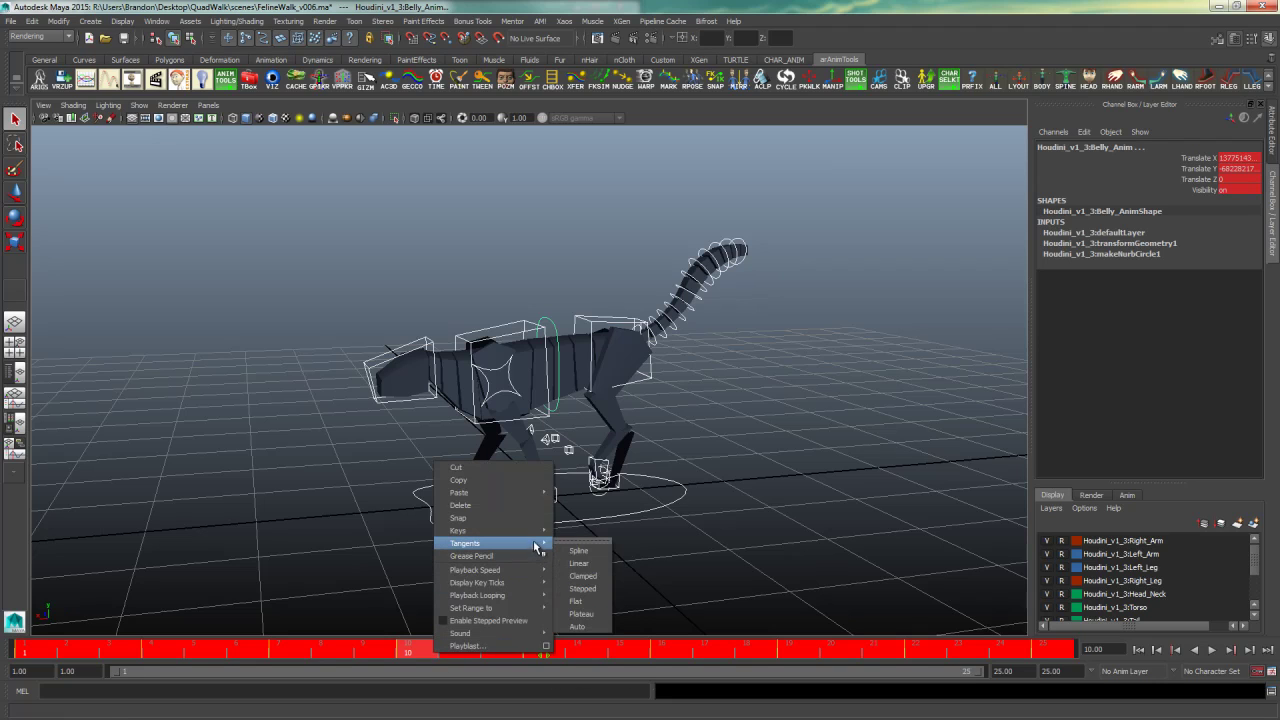
pyautogui.click(590, 626)
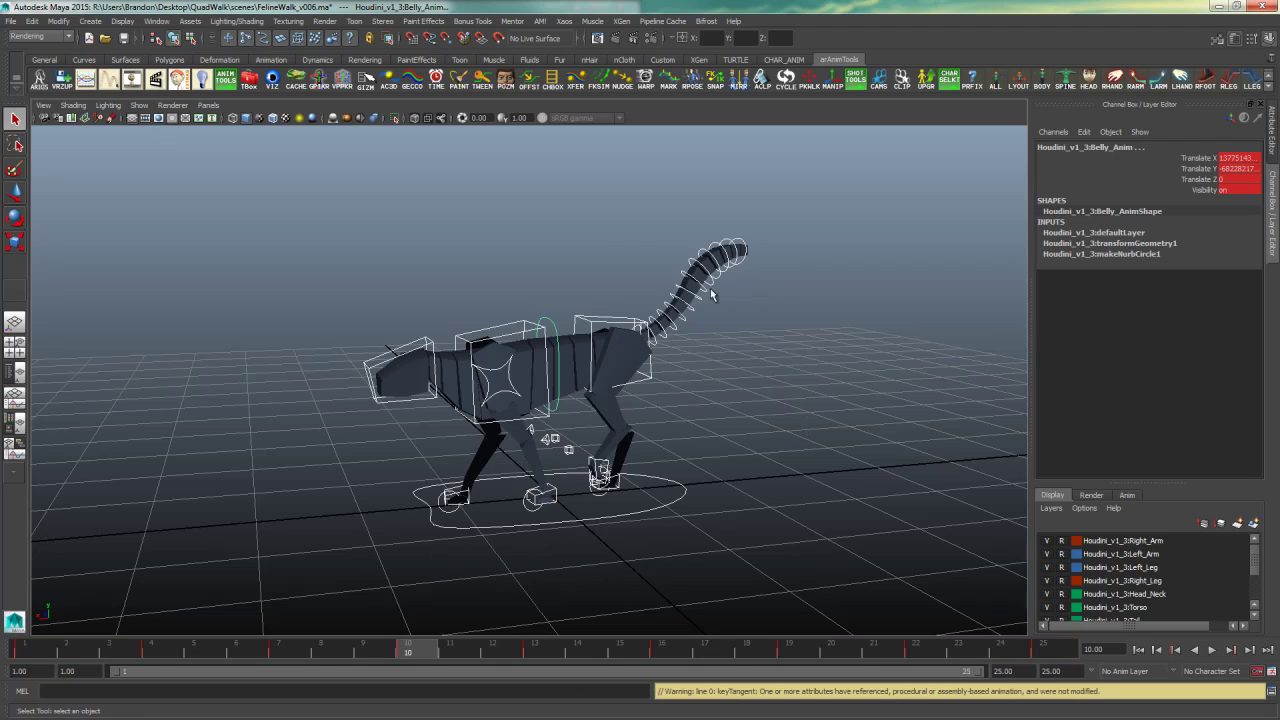
# - View all the rig controls' curves framed in a maximized Graph Editor, and minimize the editor
pyautogui.moveTo(828, 176); pyautogui.dragTo(294, 571)
pyautogui.click(156, 21)
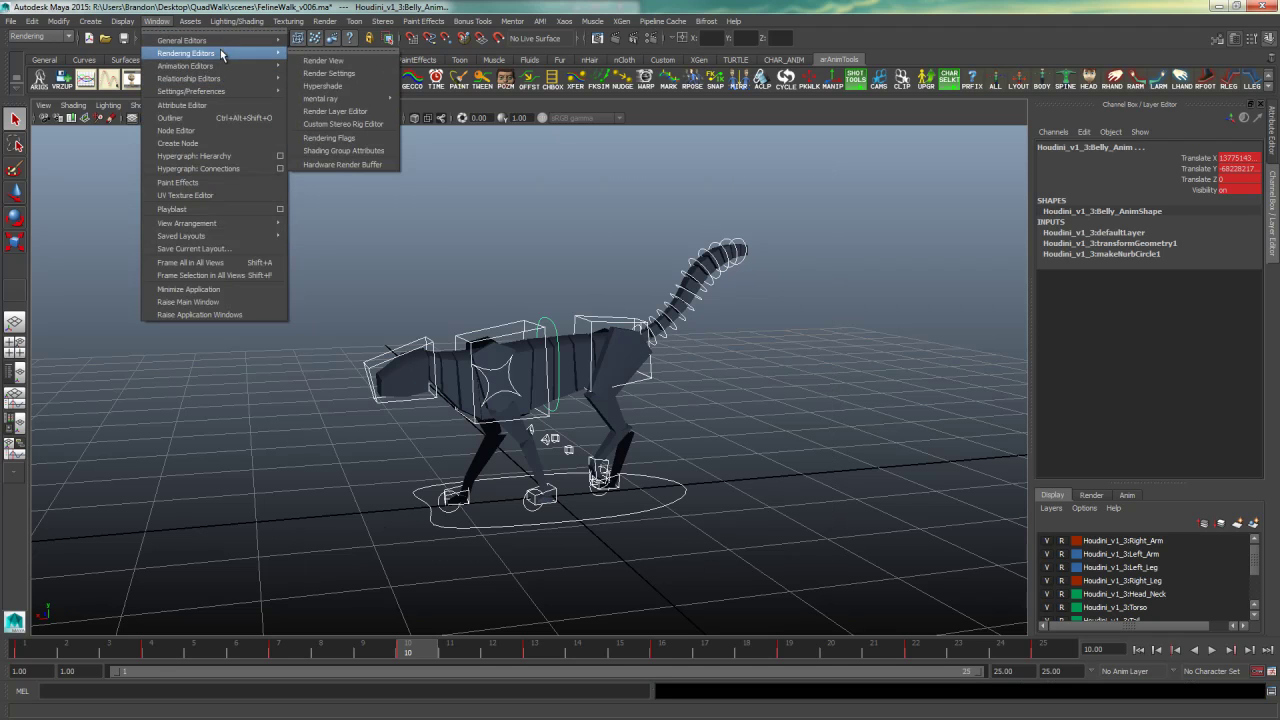
pyautogui.moveTo(215, 66)
pyautogui.click(323, 73)
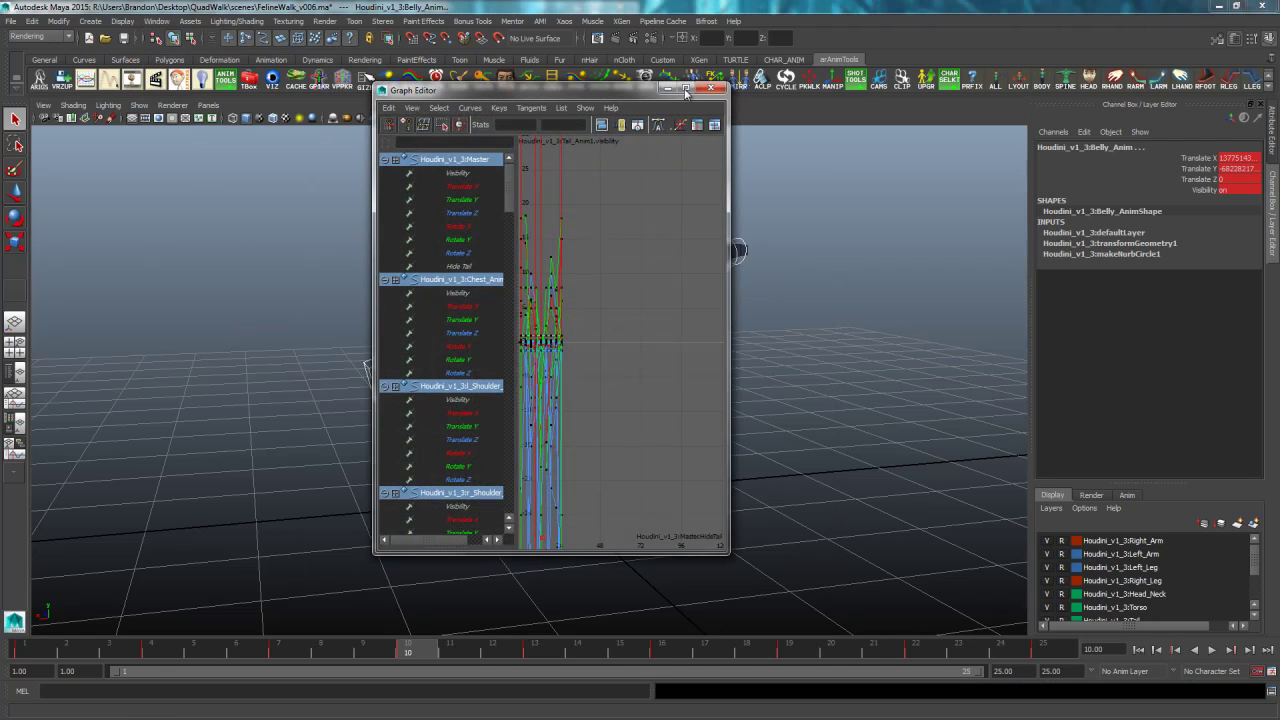
pyautogui.click(695, 93)
pyautogui.press('a')
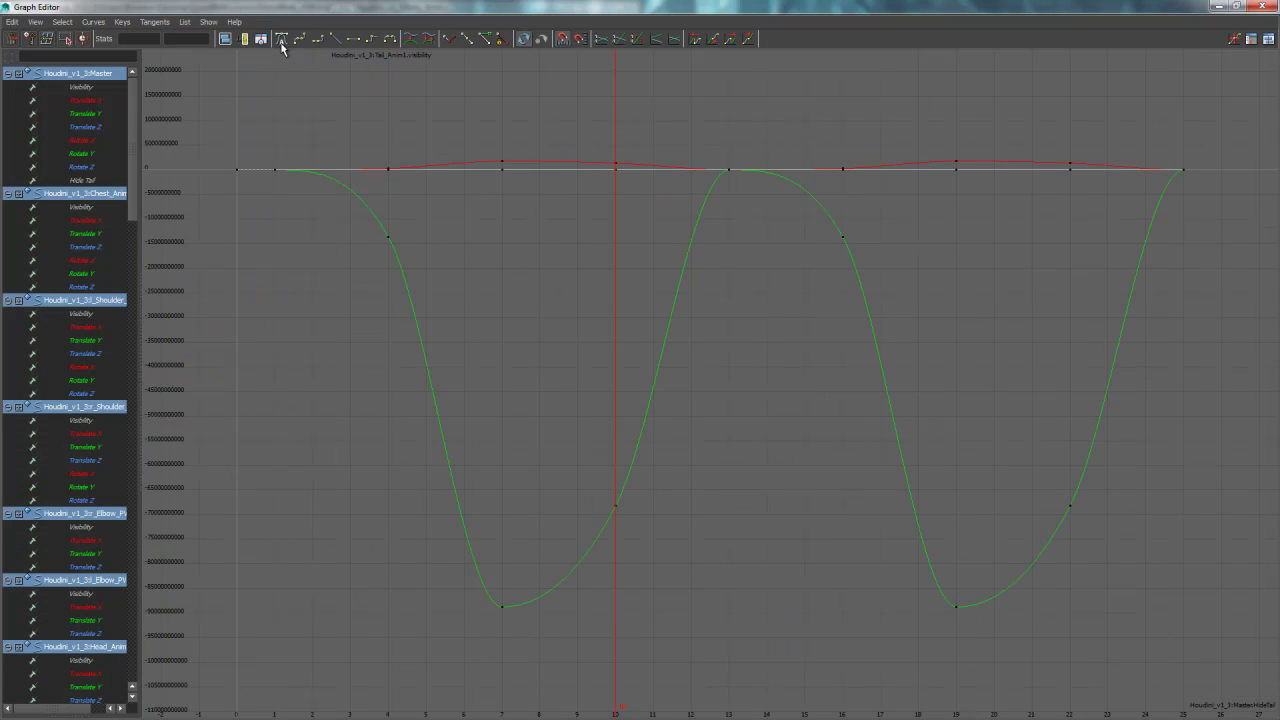
pyautogui.click(1222, 7)
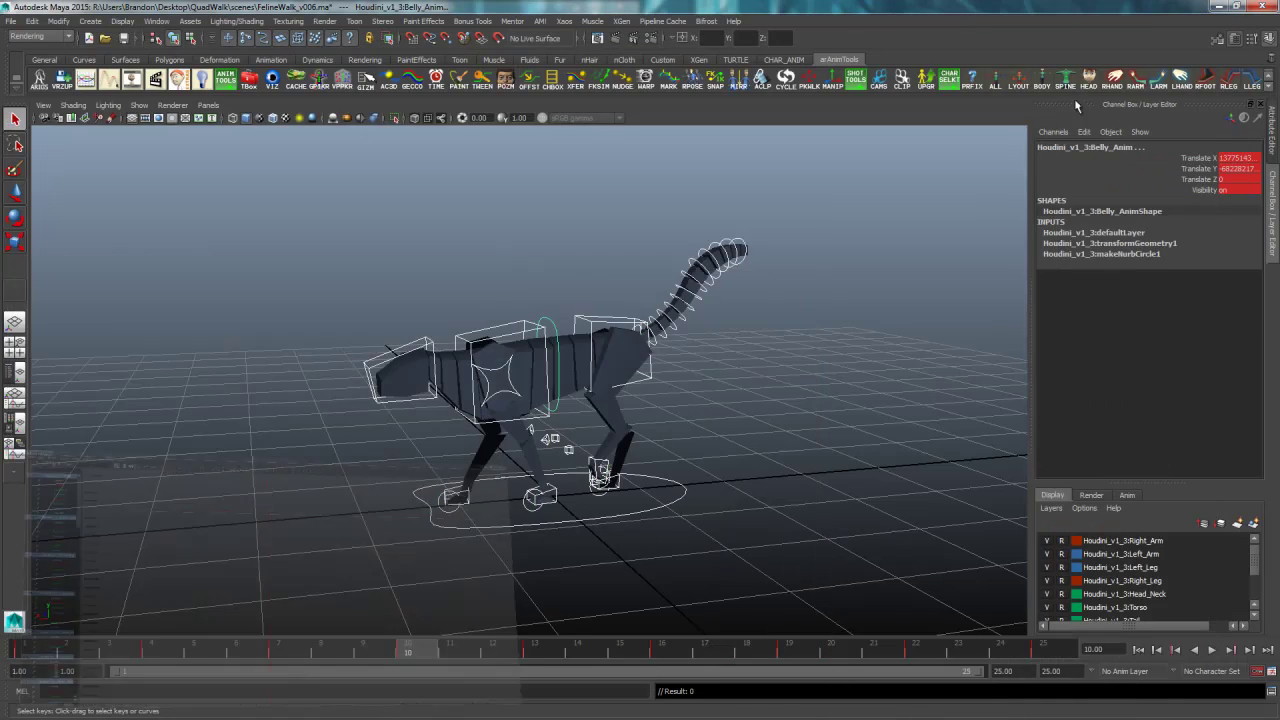
# - Play the walk cycle from the first frame and review it from the cat's other side, ending back at frame 1
pyautogui.click(870, 350)
pyautogui.click(1138, 650)
pyautogui.click(1211, 650)
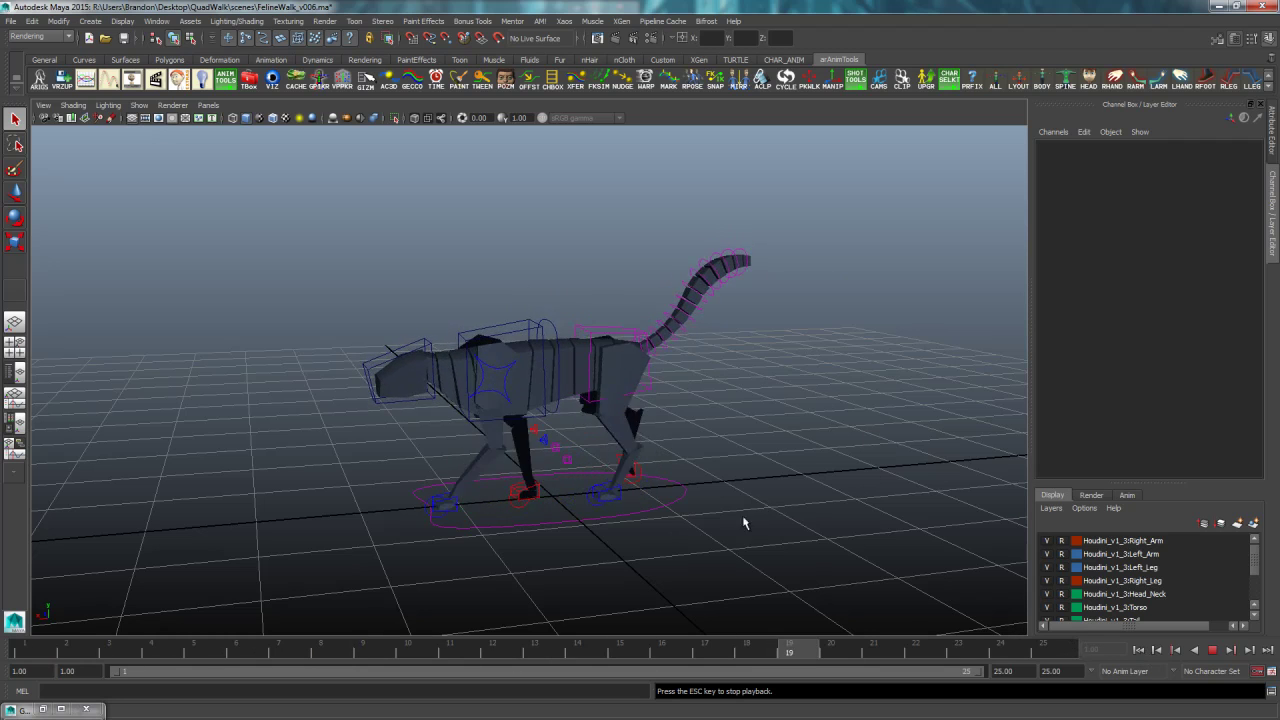
pyautogui.keyDown('alt'); pyautogui.moveTo(607, 422); pyautogui.dragTo(711, 460); pyautogui.keyUp('alt')
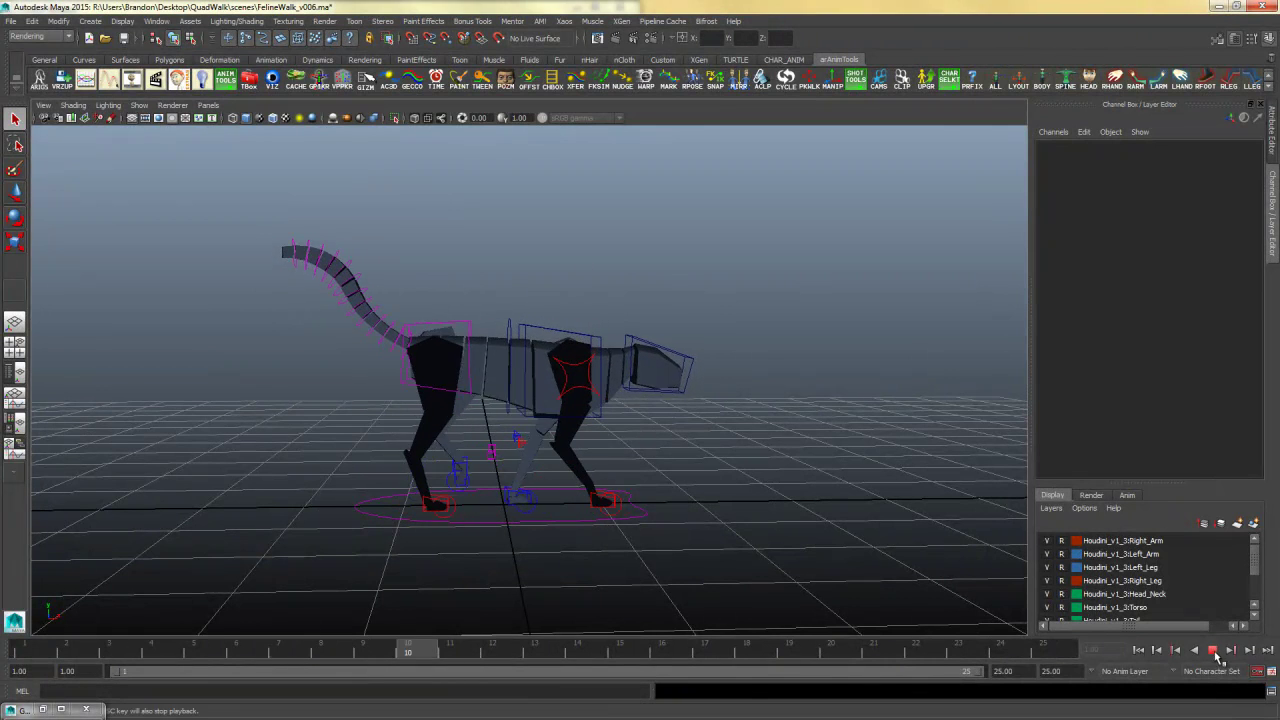
pyautogui.click(1208, 649)
pyautogui.click(1138, 649)
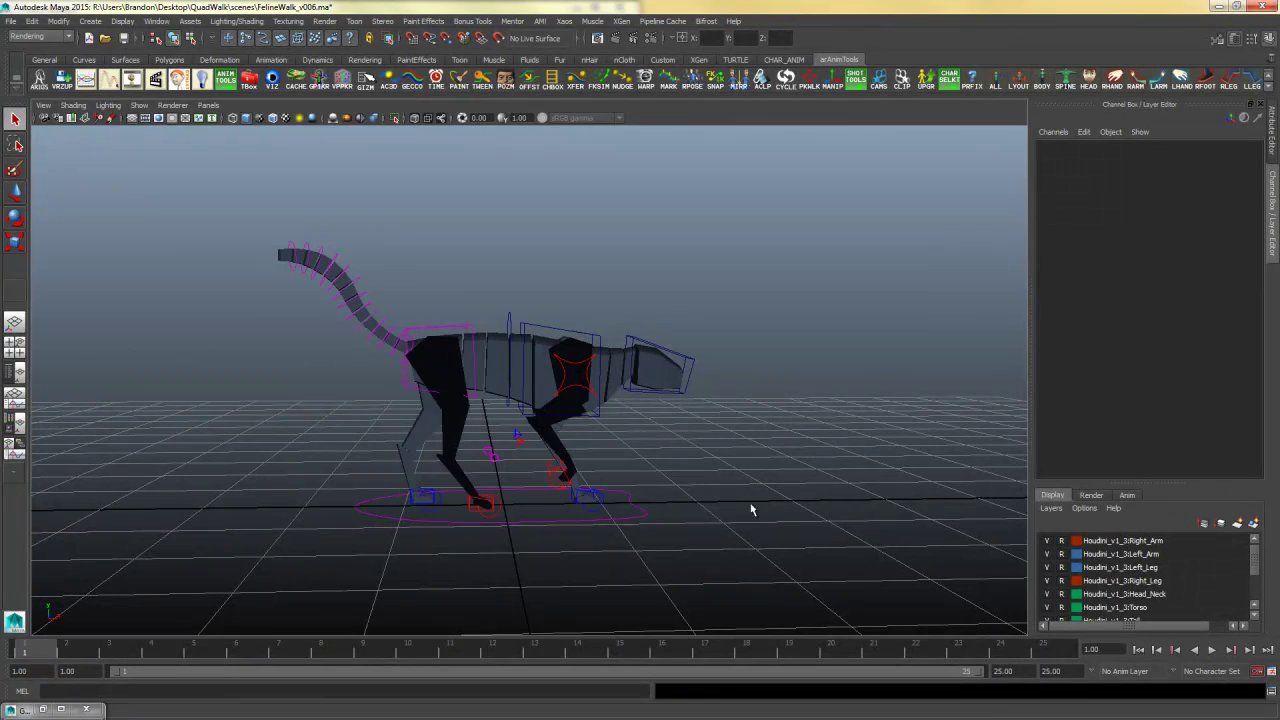
# - Set Hide Tail to 0 on the Master control and clear the selection
pyautogui.keyDown('alt'); pyautogui.moveTo(798, 470); pyautogui.dragTo(757, 500); pyautogui.keyUp('alt')
pyautogui.click(432, 492)
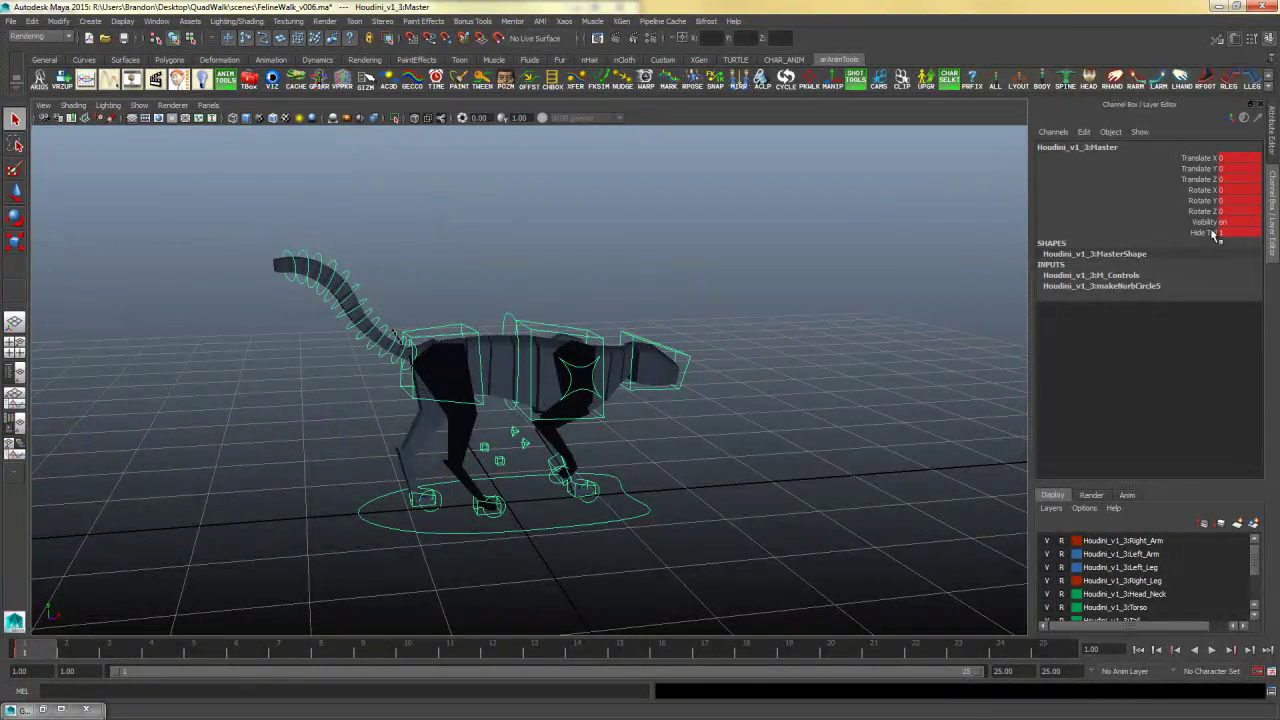
pyautogui.press('Return')
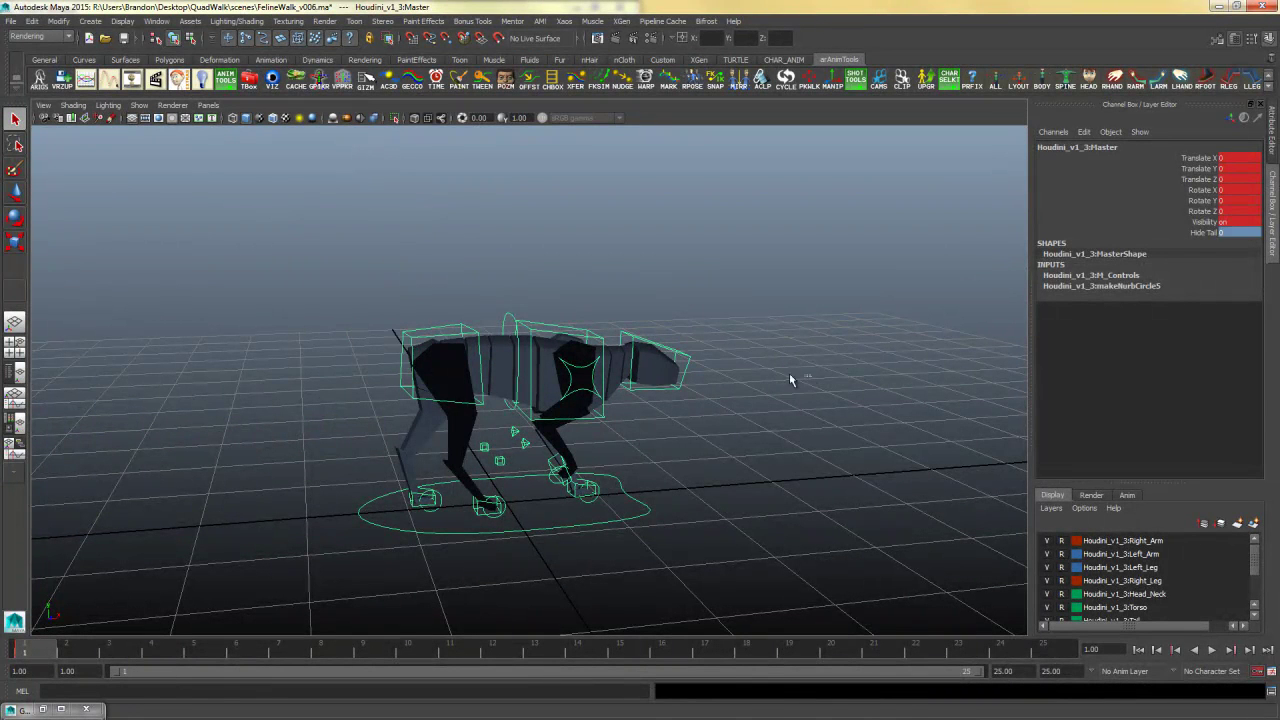
pyautogui.click(810, 382)
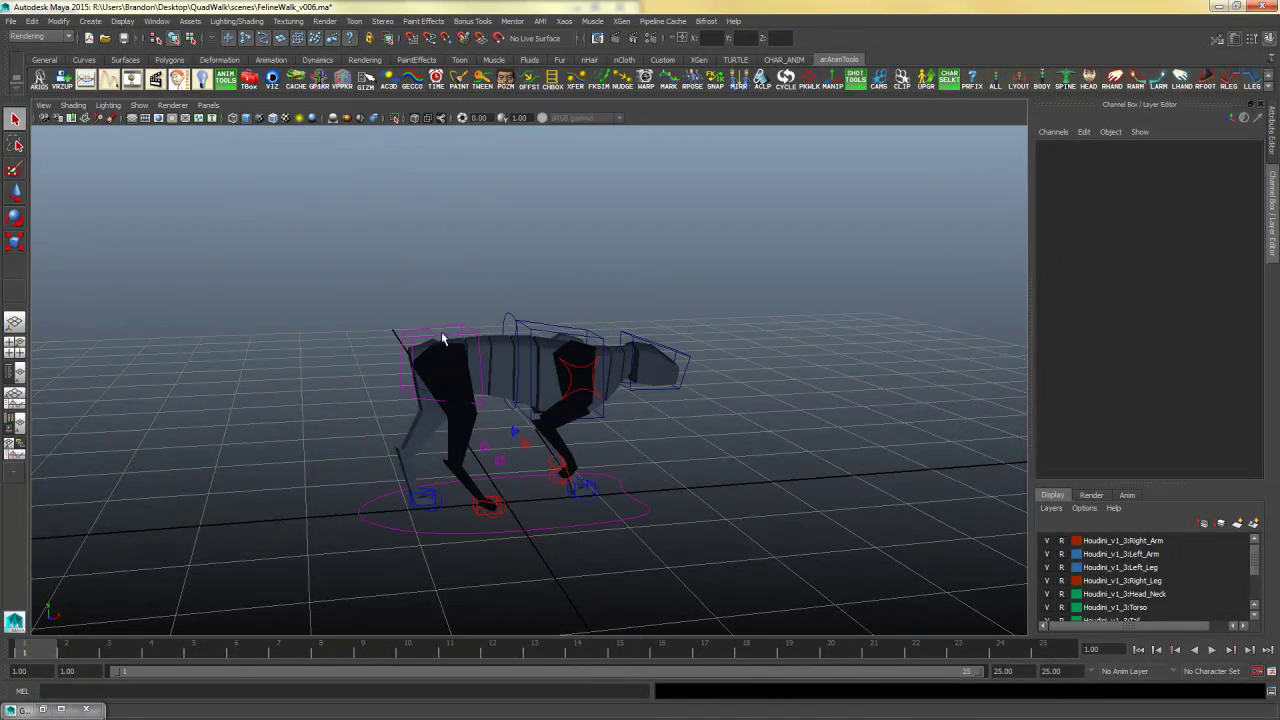
# - Check the rear body control and select the circular belly control in the middle of the spine
pyautogui.keyDown('alt'); pyautogui.moveTo(813, 464); pyautogui.dragTo(751, 466); pyautogui.keyUp('alt')
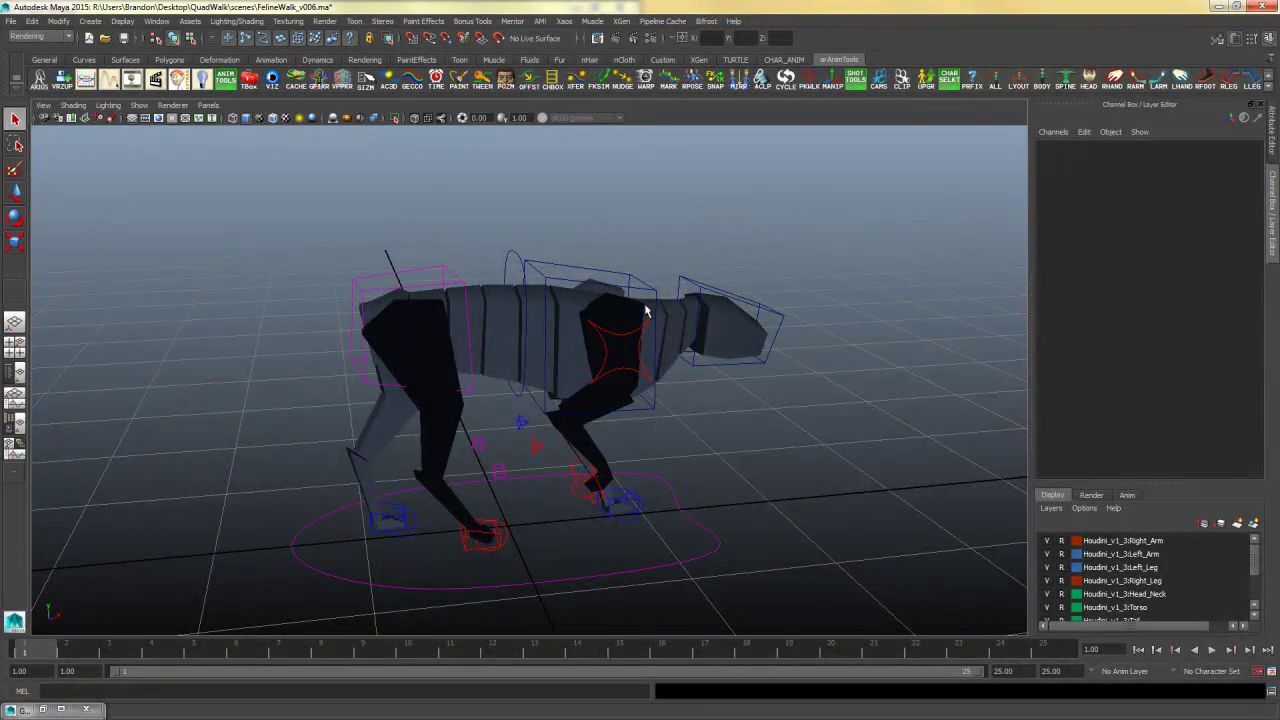
pyautogui.click(447, 291)
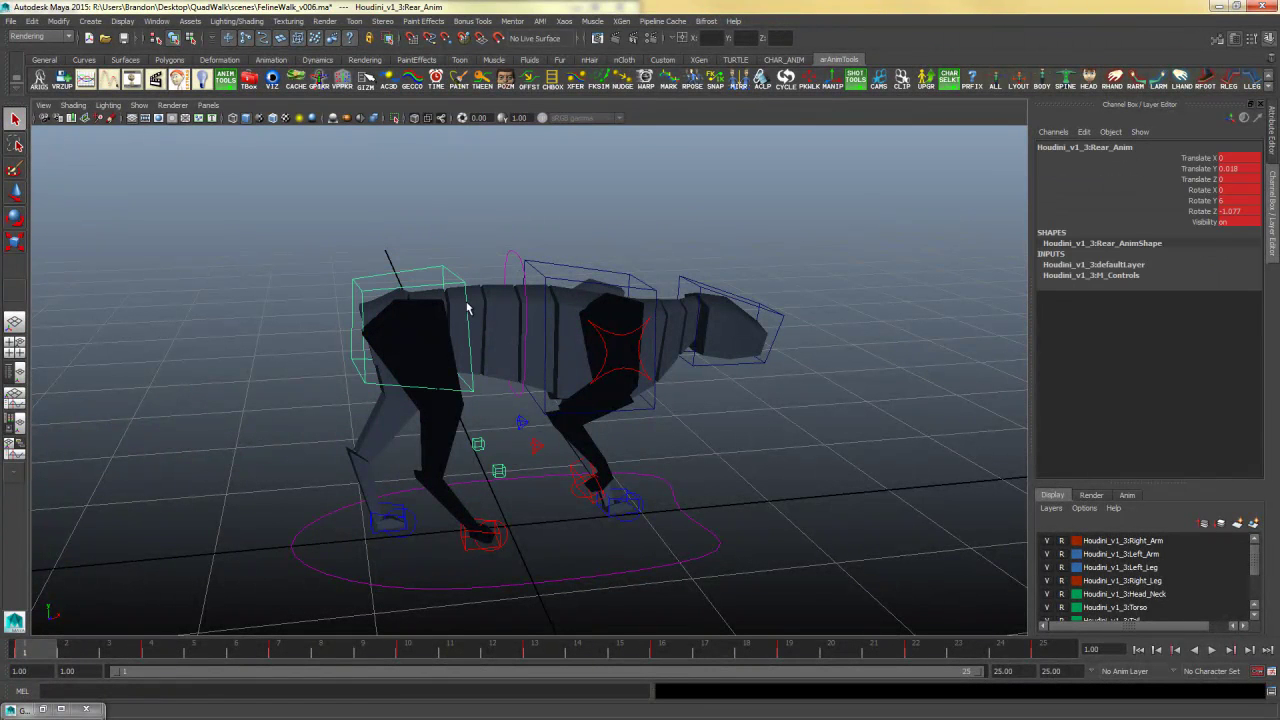
pyautogui.click(533, 283)
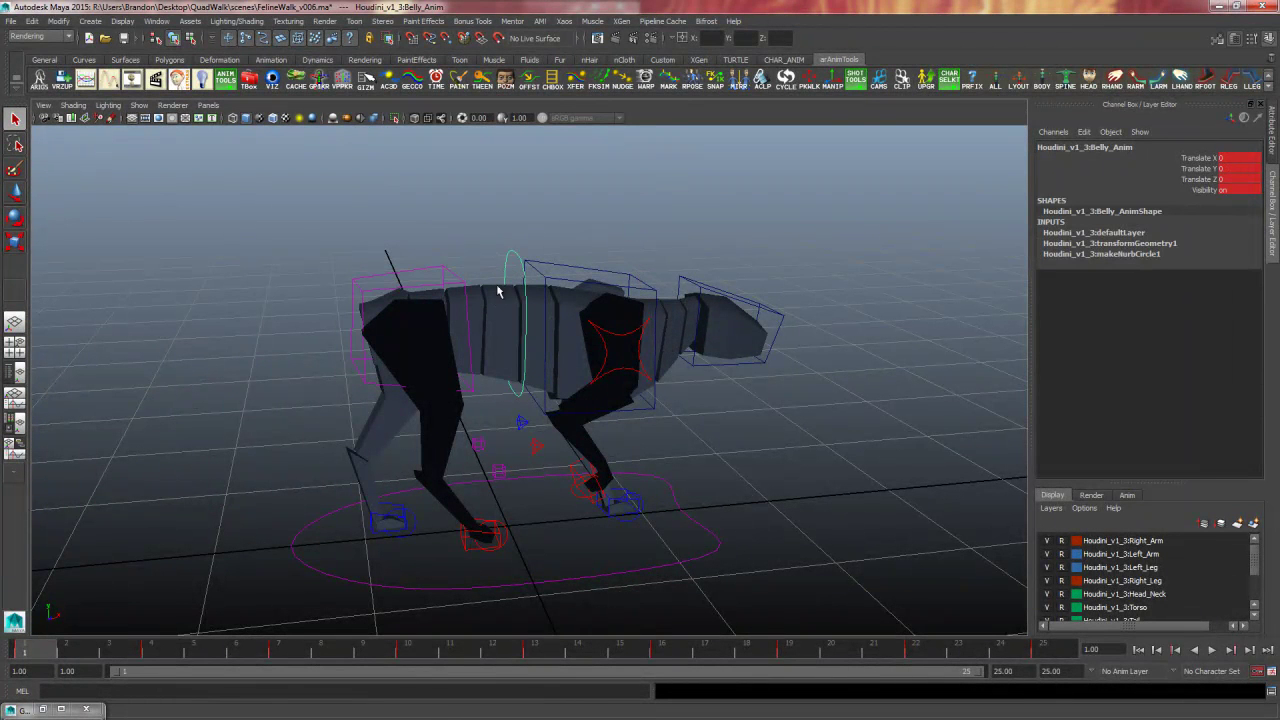
# - Try moving the belly control to bend the spine, and undo the moves
pyautogui.keyDown('alt'); pyautogui.moveTo(562, 331); pyautogui.dragTo(498, 322); pyautogui.keyUp('alt')
pyautogui.press('w')
pyautogui.hotkey('ctrl', 'z')
pyautogui.keyDown('alt'); pyautogui.moveTo(590, 372); pyautogui.dragTo(618, 403); pyautogui.keyUp('alt')
pyautogui.keyDown('alt'); pyautogui.moveTo(523, 332); pyautogui.dragTo(519, 272); pyautogui.keyUp('alt')
pyautogui.hotkey('ctrl', 'z')
pyautogui.hotkey('ctrl', 'z')
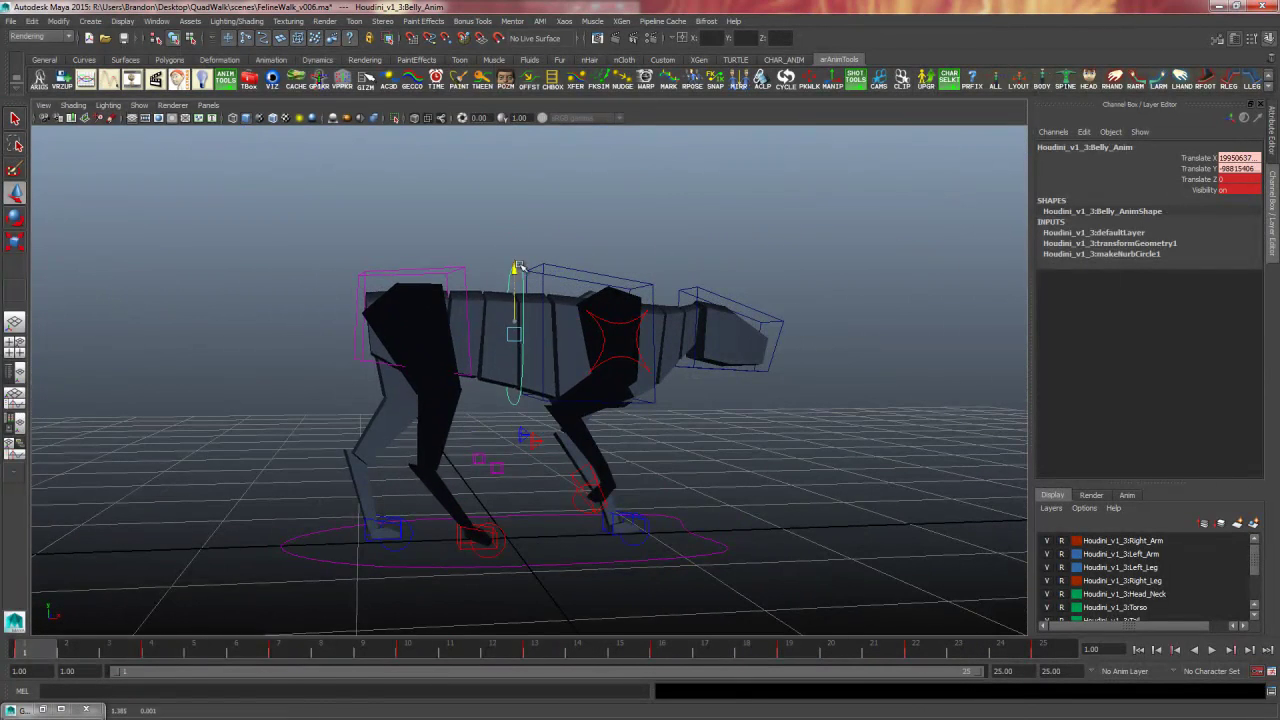
pyautogui.hotkey('ctrl', 'z')
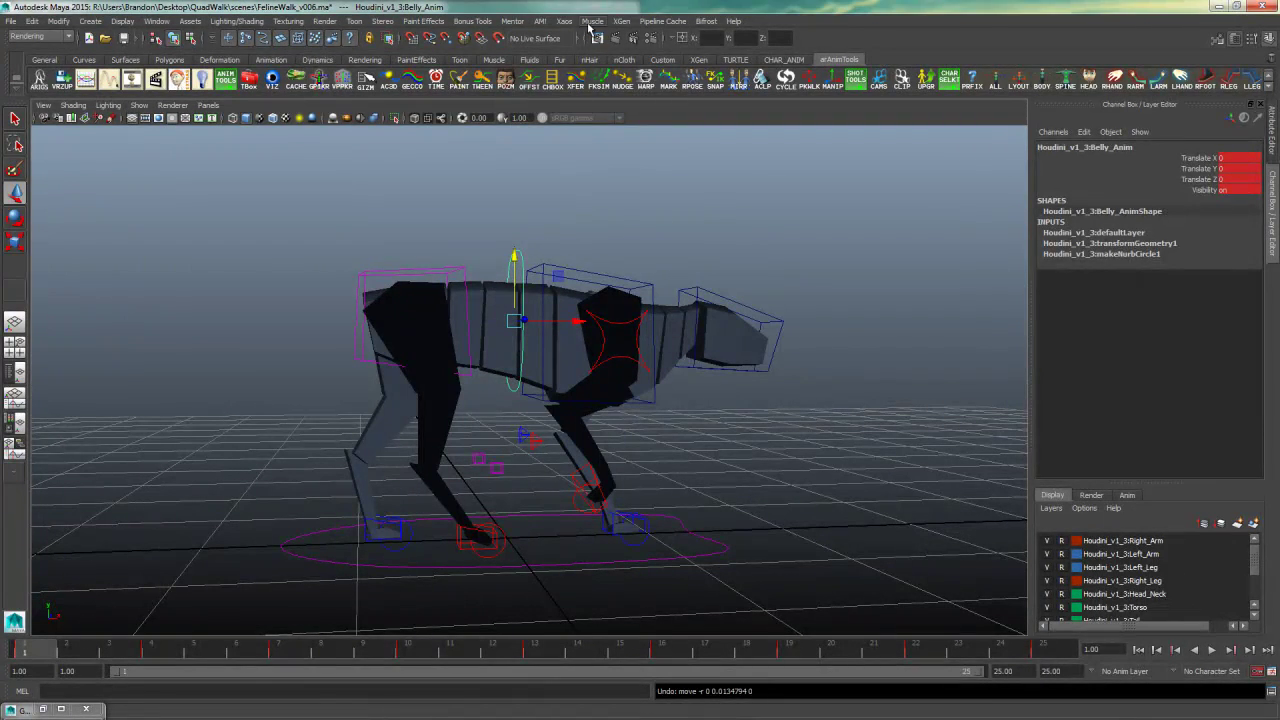
# - Open the Graph Editor for the belly control, then reposition and widen its window over the viewport
pyautogui.hotkey('ctrl', 'g')
pyautogui.moveTo(568, 90); pyautogui.dragTo(420, 110)
pyautogui.moveTo(579, 575); pyautogui.dragTo(842, 575)
# - Reopen the Graph Editor from a torn-off Animation Editors list, close that list and frame the belly control's curves
pyautogui.click(157, 22)
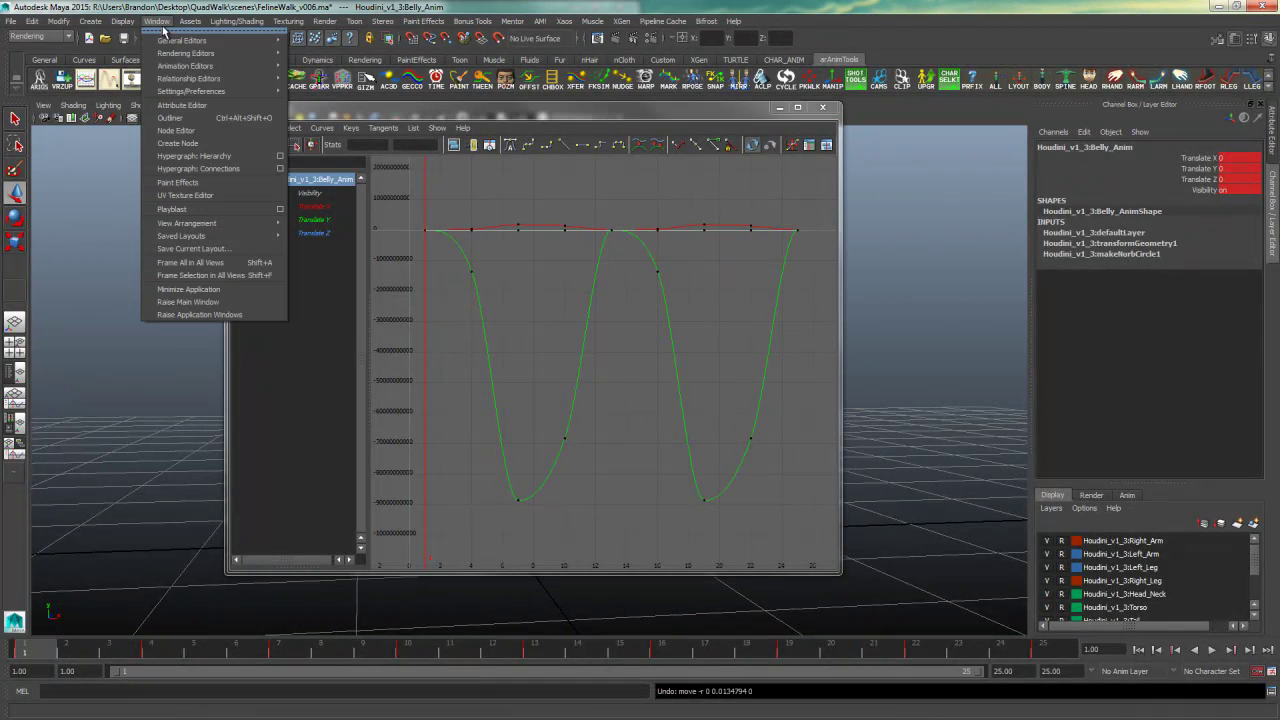
pyautogui.moveTo(200, 65)
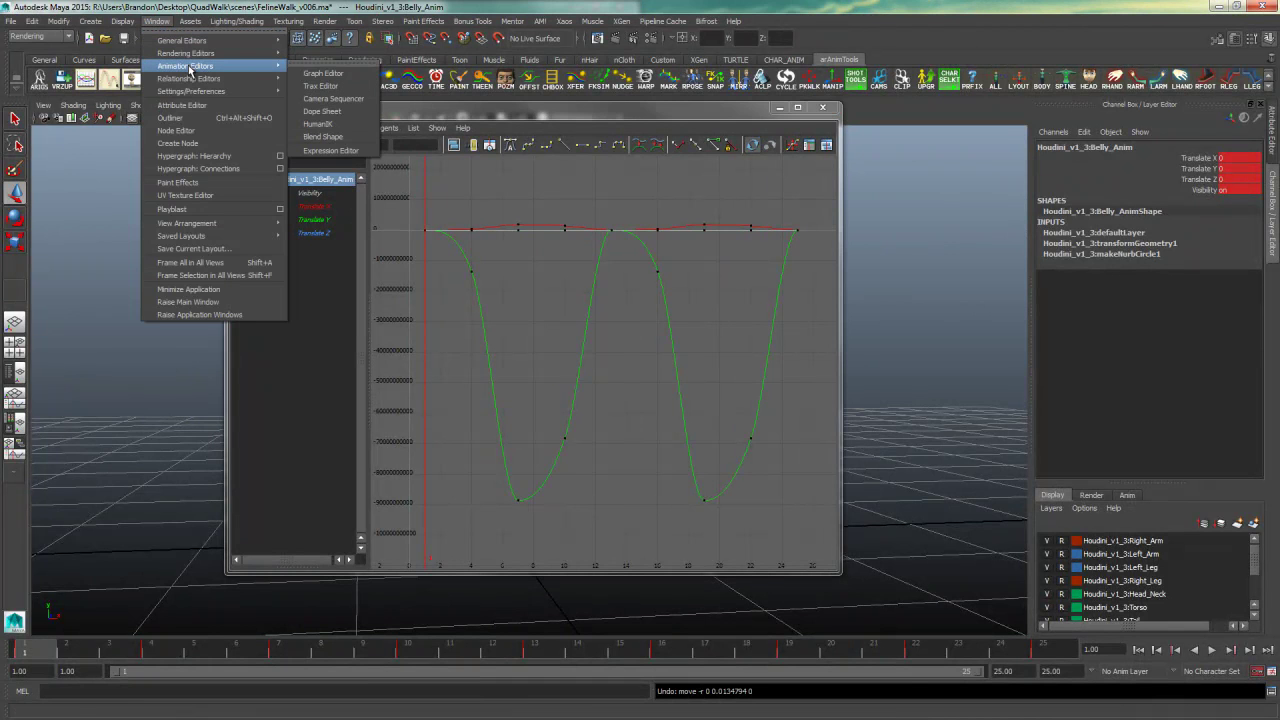
pyautogui.click(330, 64)
pyautogui.moveTo(330, 52); pyautogui.dragTo(1190, 313)
pyautogui.click(822, 107)
pyautogui.click(1187, 330)
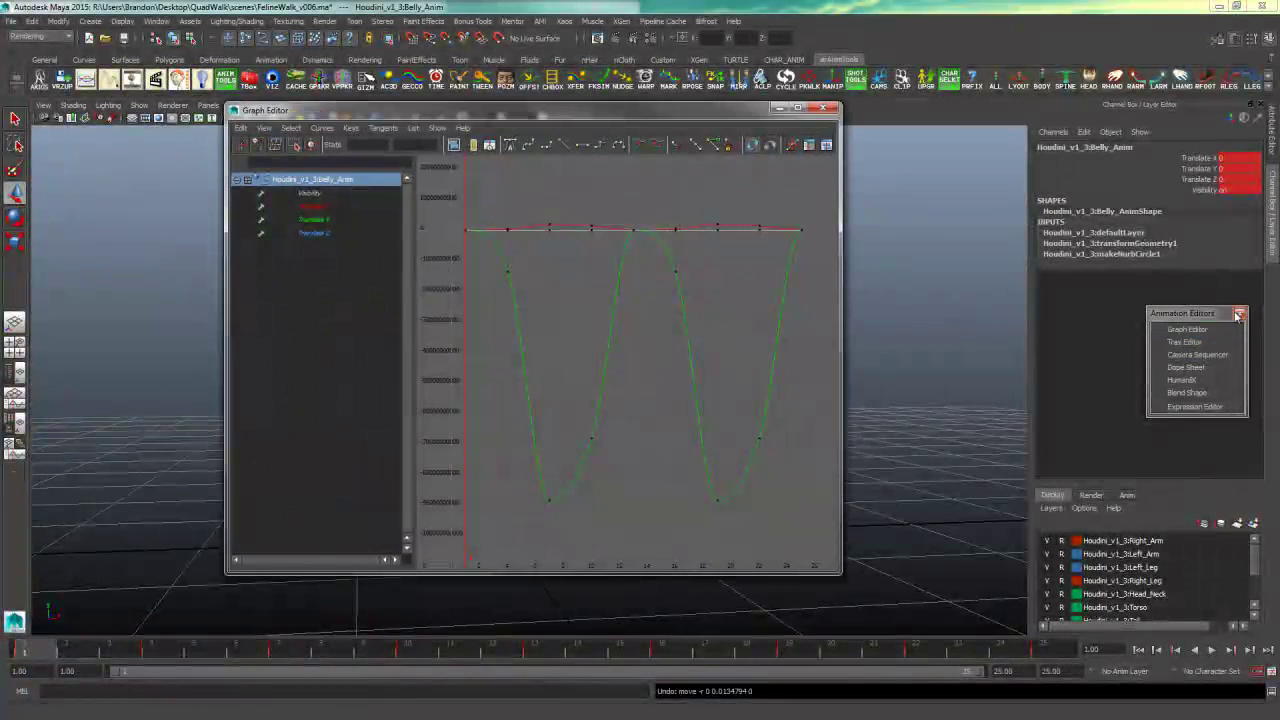
pyautogui.click(1240, 313)
pyautogui.moveTo(724, 125); pyautogui.dragTo(679, 127)
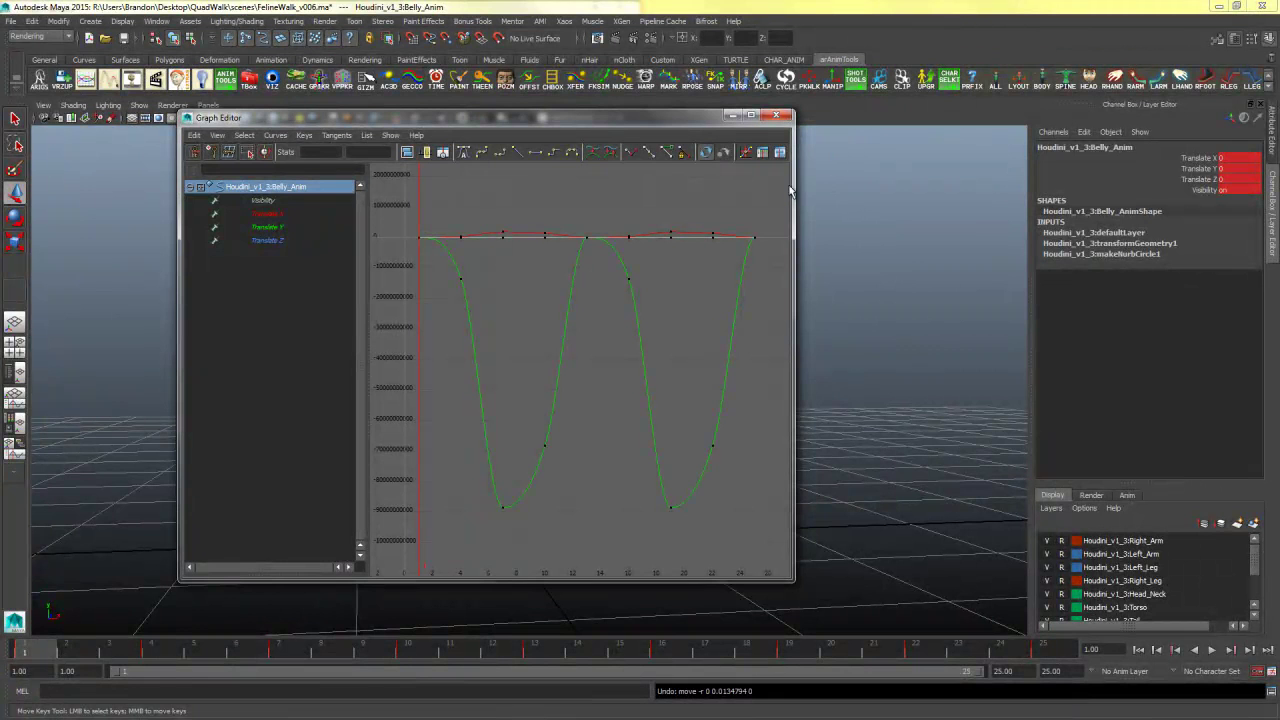
pyautogui.press('a')
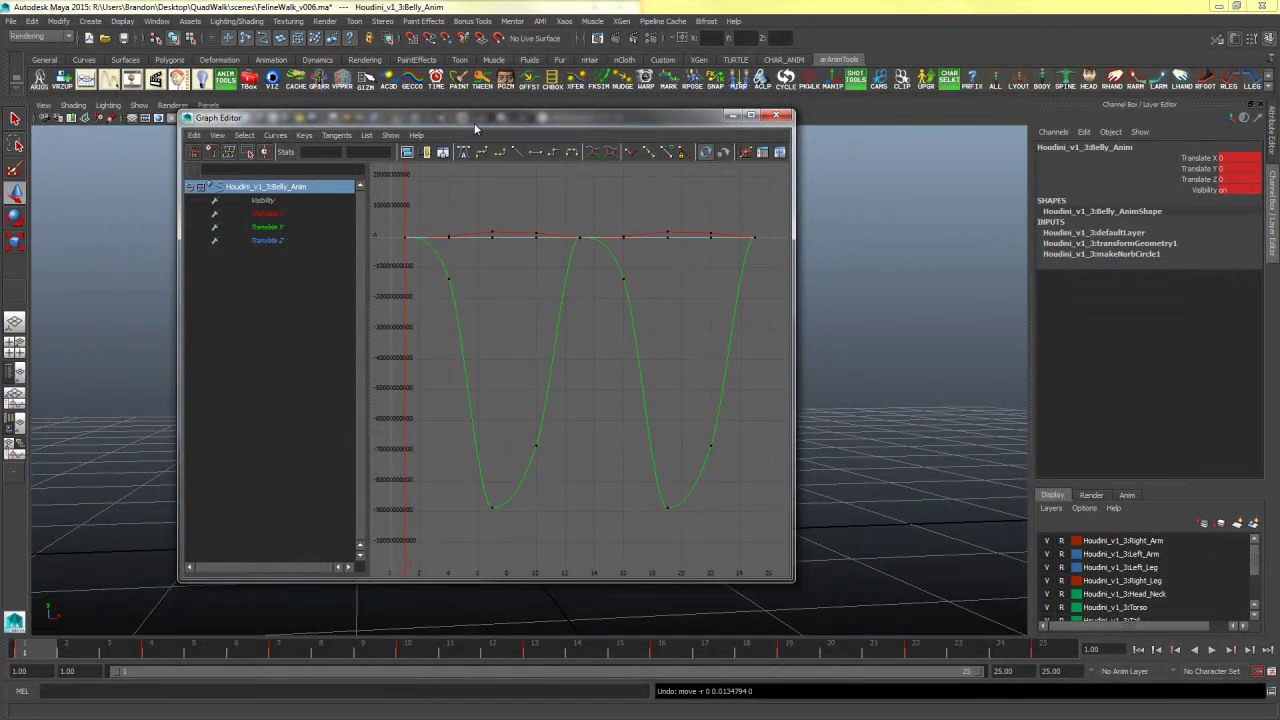
# - Move the Graph Editor clear of the character and frame only the belly control's Visibility curve
pyautogui.moveTo(472, 119); pyautogui.dragTo(700, 121)
pyautogui.moveTo(559, 122); pyautogui.dragTo(850, 134)
pyautogui.keyDown('alt'); pyautogui.moveTo(400, 330); pyautogui.dragTo(490, 342); pyautogui.keyUp('alt')
pyautogui.click(785, 212)
pyautogui.press('f')
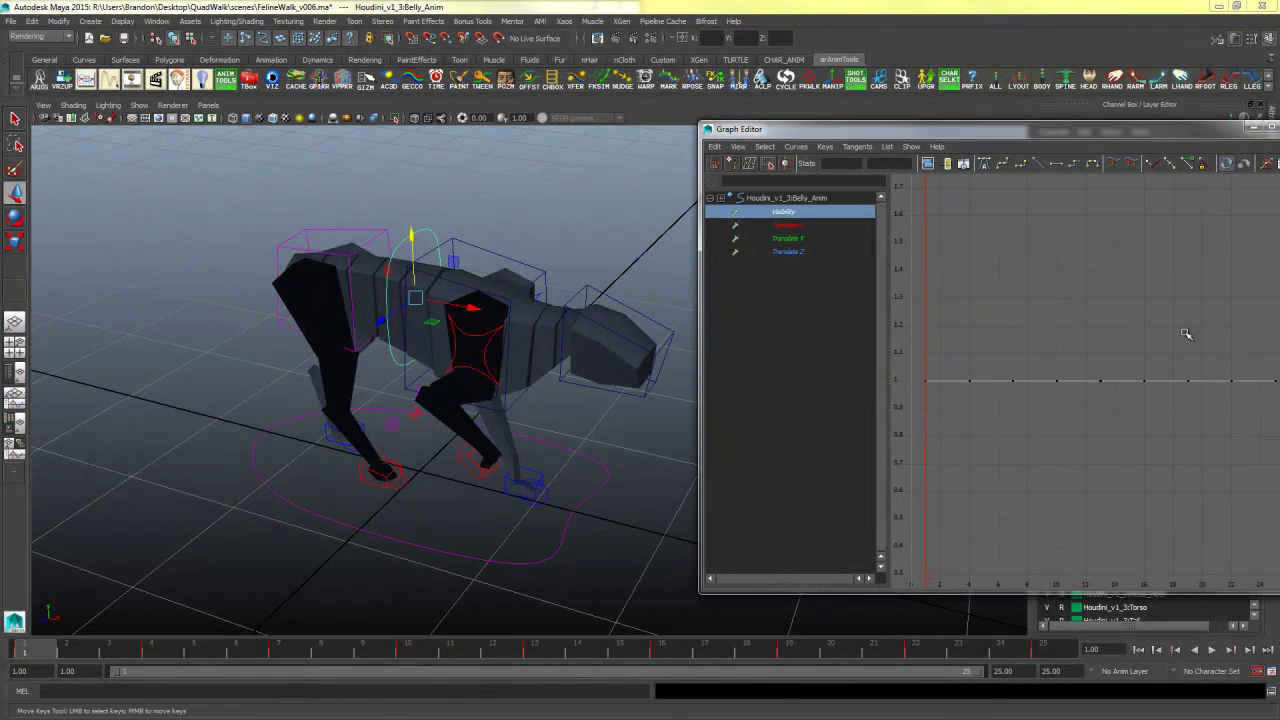
pyautogui.moveTo(1142, 130); pyautogui.dragTo(913, 99)
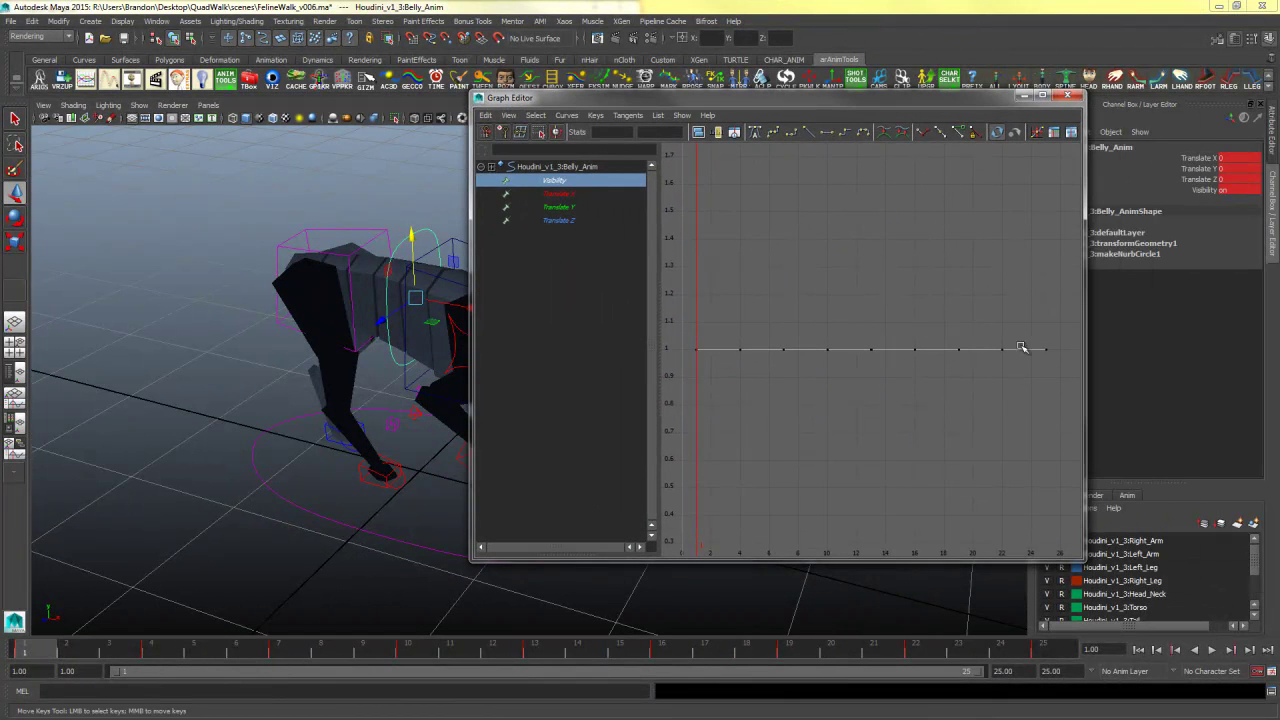
# - Delete the in-between keys on the Visibility curve, keeping only the first and last keys
pyautogui.moveTo(698, 419); pyautogui.dragTo(688, 419)
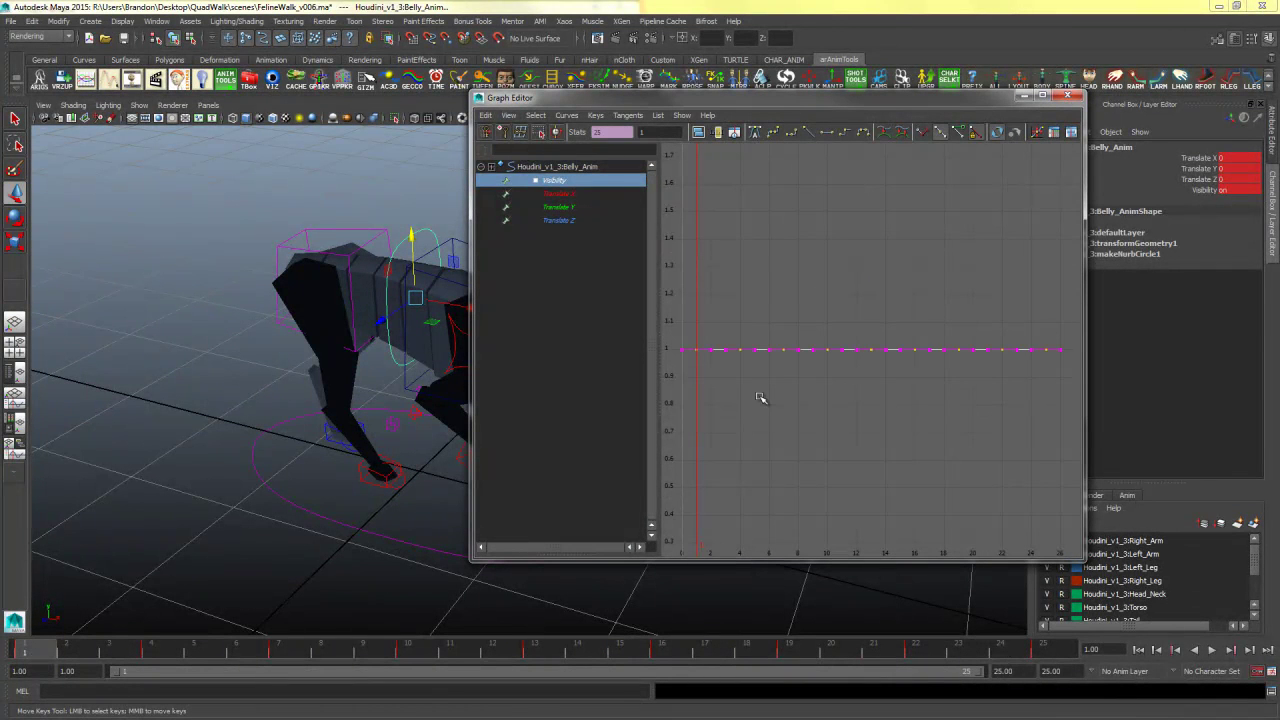
pyautogui.click(993, 371)
pyautogui.moveTo(1024, 339); pyautogui.dragTo(720, 394)
pyautogui.press('Delete')
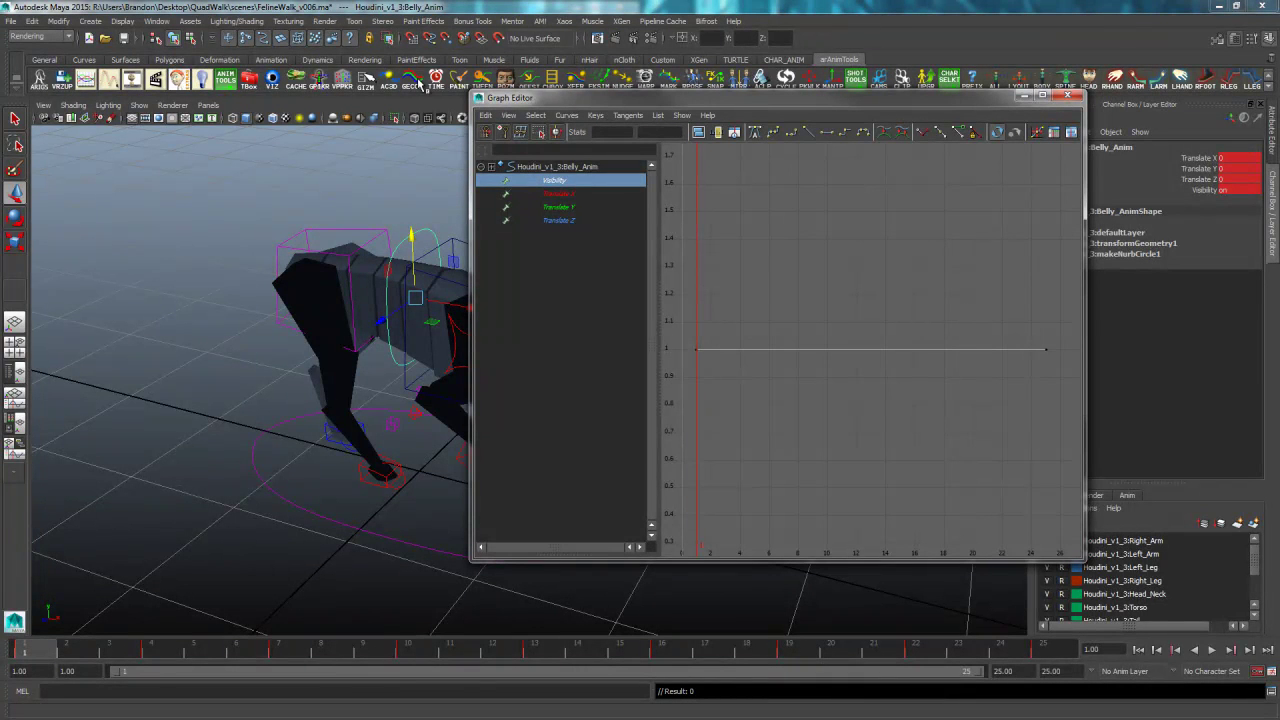
pyautogui.click(747, 352)
pyautogui.click(747, 355)
pyautogui.click(887, 305)
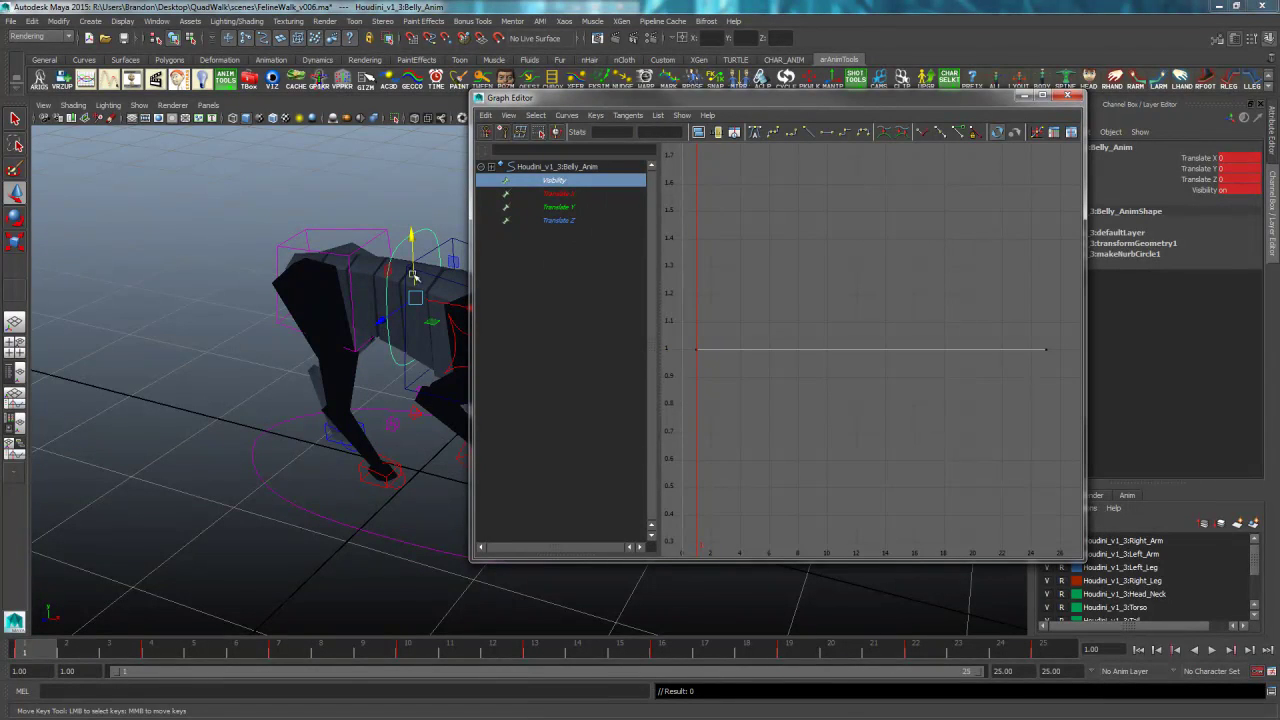
# - Frame the belly control's Translate X curve in a maximized Graph Editor and turn on buffer curve display
pyautogui.click(560, 193)
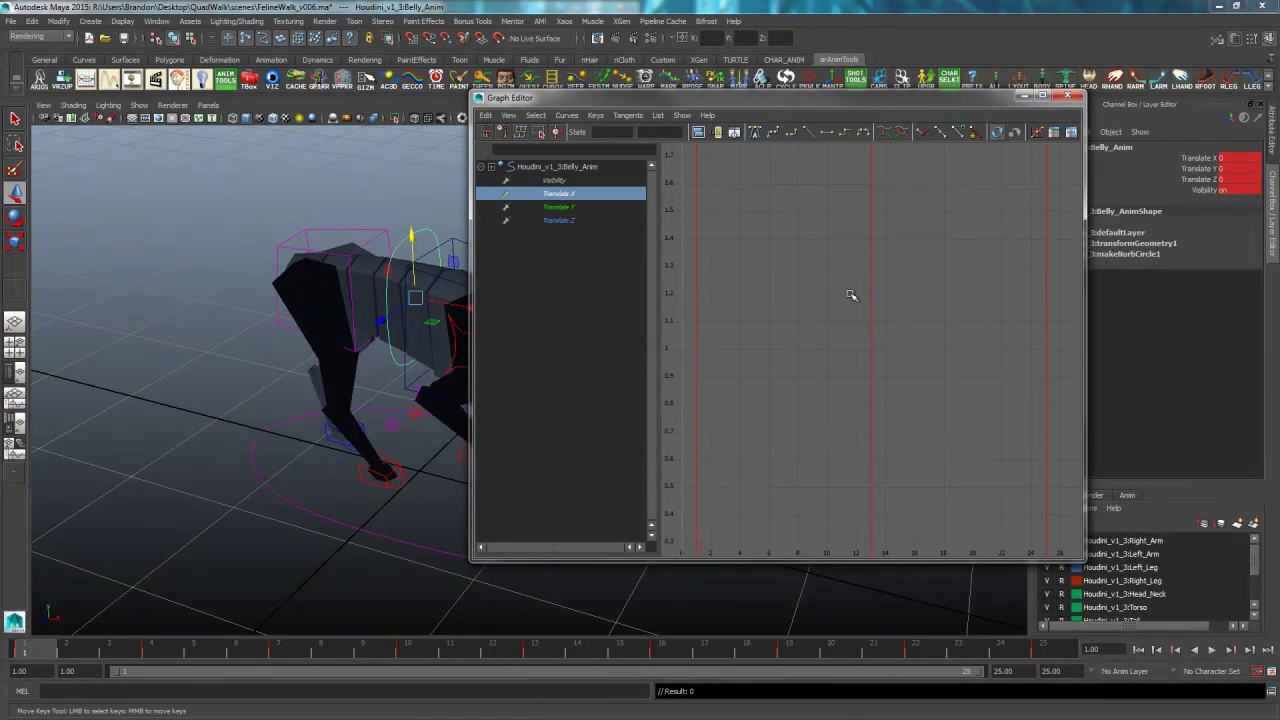
pyautogui.press('f')
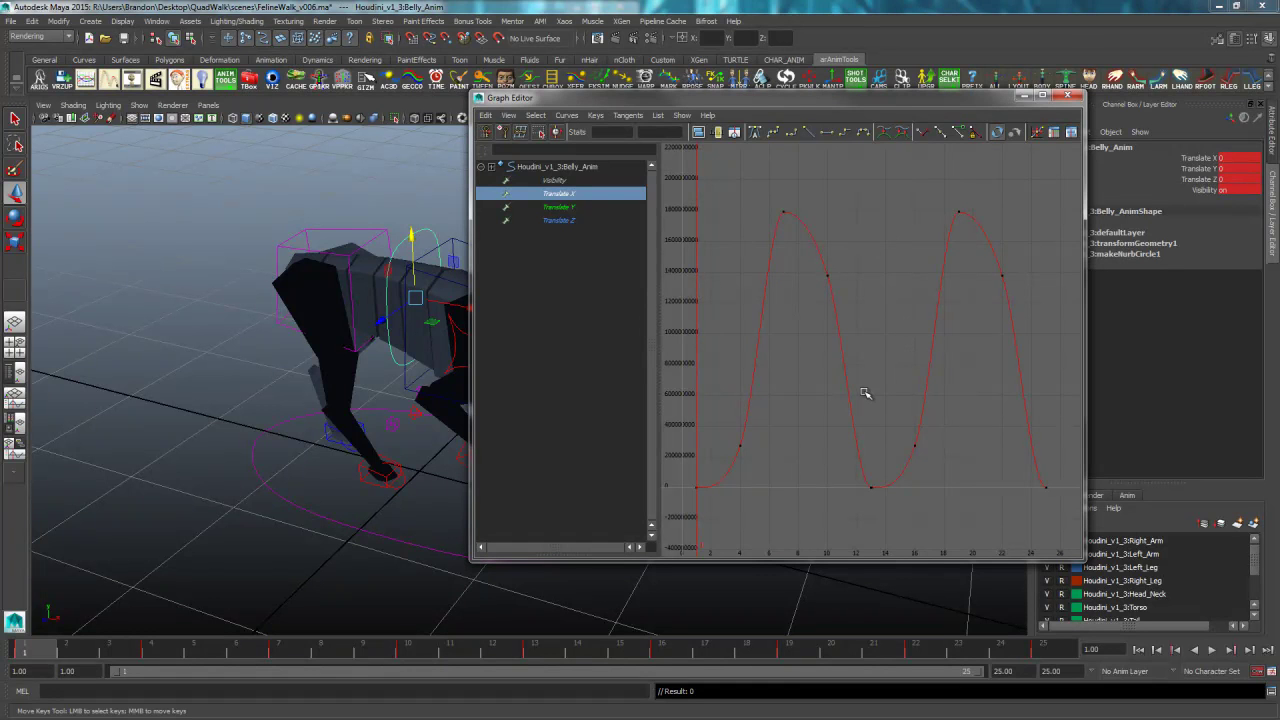
pyautogui.moveTo(594, 100); pyautogui.dragTo(552, 0)
pyautogui.click(40, 22)
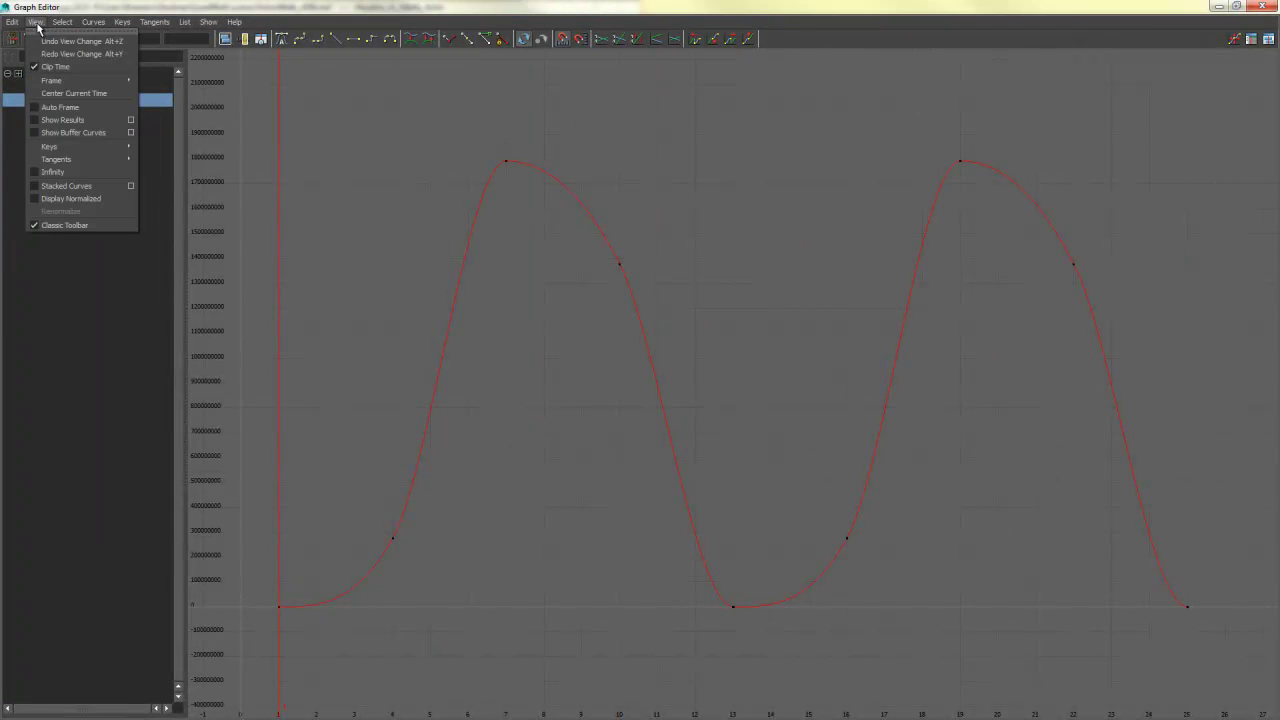
pyautogui.click(66, 137)
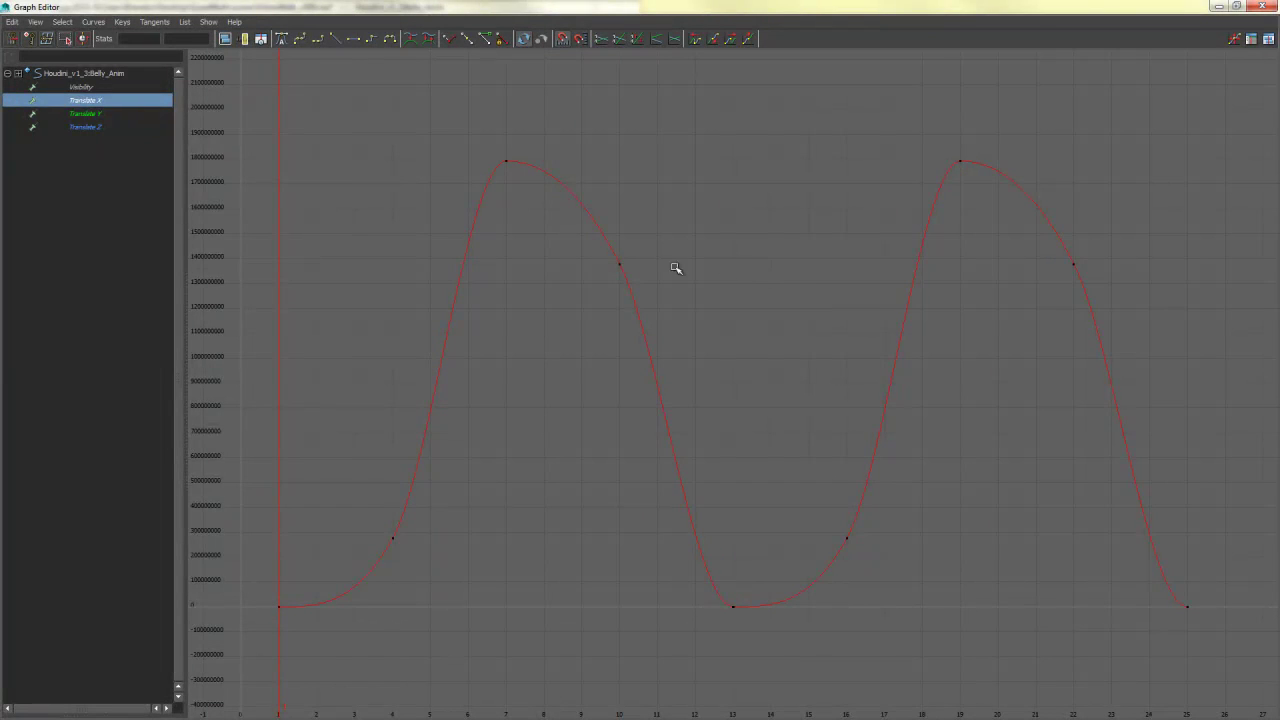
# - Delete the Translate X key at frame 10 and select the peak key at frame 7
pyautogui.moveTo(615, 244); pyautogui.dragTo(641, 274)
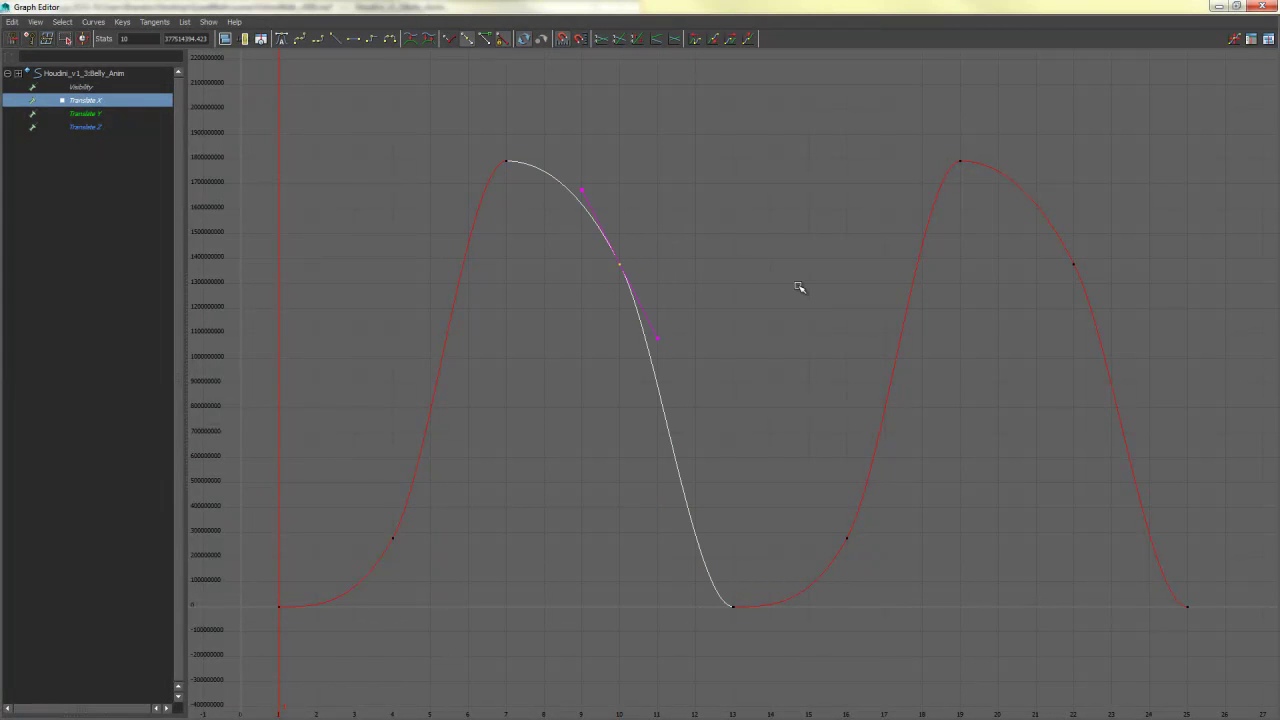
pyautogui.press('Delete')
pyautogui.click(887, 275)
pyautogui.click(507, 160)
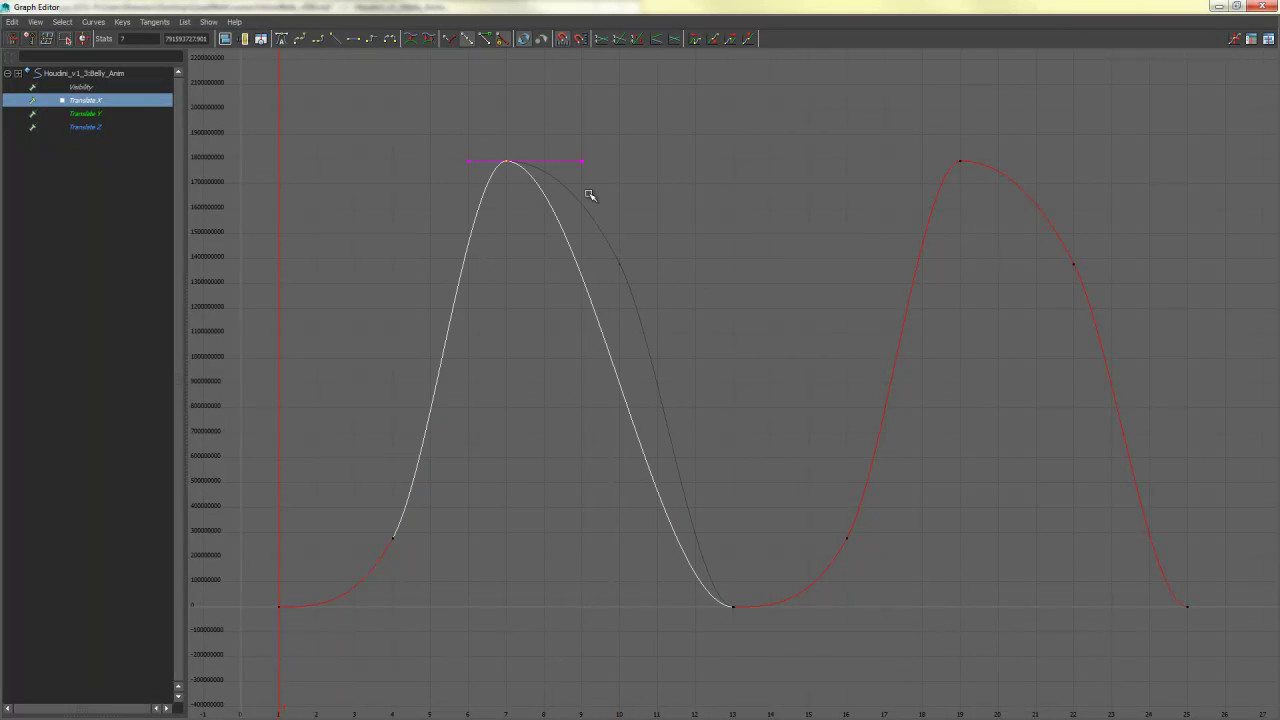
# - Try freeing the tangent weight of the frame 7 key and lengthening its handle, and undo it
pyautogui.moveTo(568, 186); pyautogui.dragTo(569, 185)
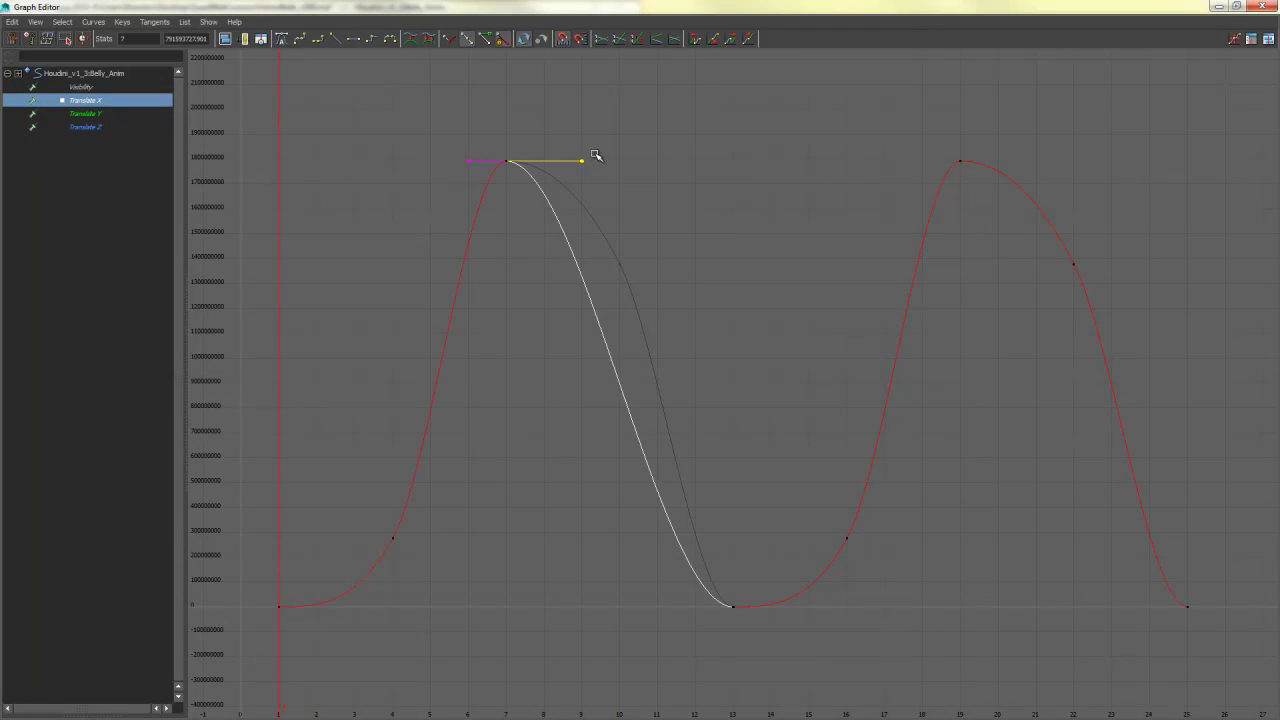
pyautogui.click(485, 38)
pyautogui.moveTo(646, 214); pyautogui.dragTo(734, 209, button='middle')
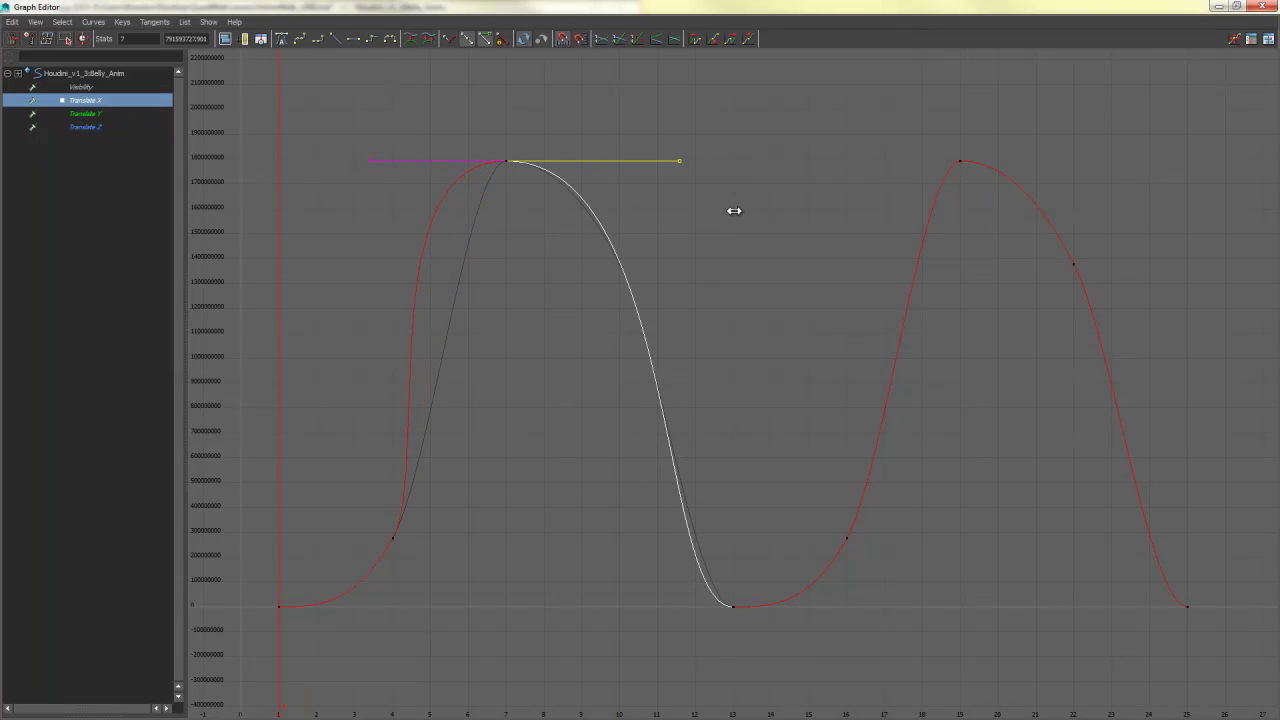
pyautogui.hotkey('ctrl', 'z')
# - Try reshaping the Translate X curve around frame 16 by moving that key's tangent handle, and undo the changes
pyautogui.moveTo(903, 490); pyautogui.dragTo(800, 566)
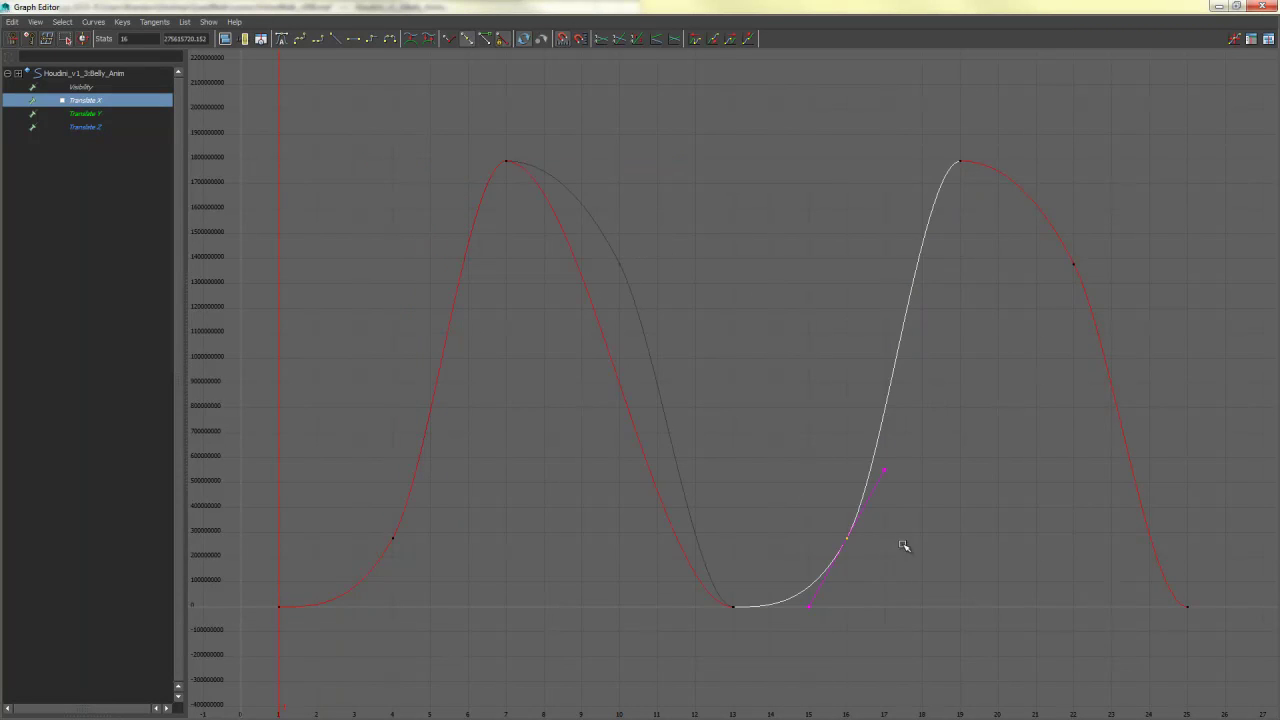
pyautogui.moveTo(936, 455); pyautogui.dragTo(880, 503)
pyautogui.moveTo(880, 503); pyautogui.dragTo(947, 538, button='middle')
pyautogui.click(884, 549)
pyautogui.moveTo(878, 520); pyautogui.dragTo(830, 558)
pyautogui.moveTo(936, 482); pyautogui.dragTo(882, 517)
pyautogui.moveTo(896, 498)
pyautogui.mouseDown(button='middle')
pyautogui.moveTo(906, 482)
pyautogui.moveTo(928, 515)
pyautogui.moveTo(914, 480)
pyautogui.moveTo(904, 484)
pyautogui.mouseUp(button='middle')
pyautogui.moveTo(882, 517); pyautogui.dragTo(828, 558)
pyautogui.hotkey('ctrl', 'z')
pyautogui.hotkey('ctrl', 'z')
pyautogui.hotkey('ctrl', 'z')
pyautogui.hotkey('ctrl', 'z')
pyautogui.hotkey('ctrl', 'z')
pyautogui.hotkey('ctrl', 'z')
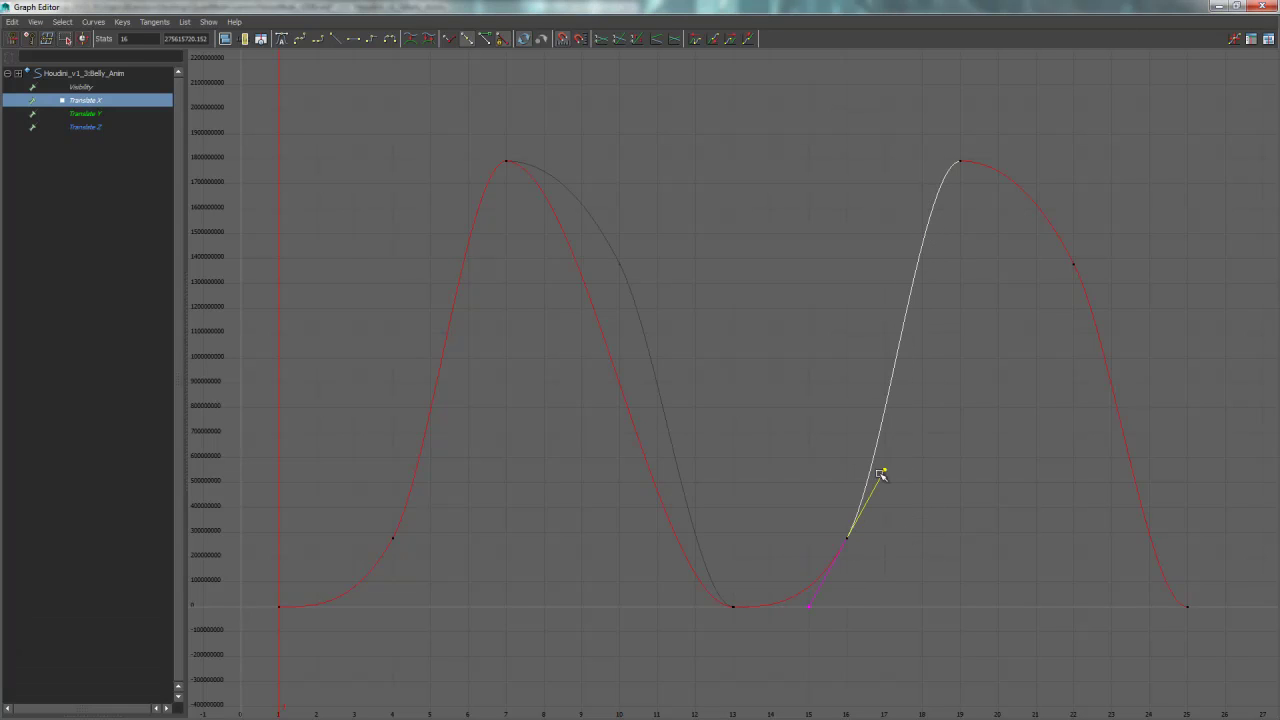
# - Check the Translate X curve's extreme keys at frames 7, 13 and 19, then clear the selection
pyautogui.moveTo(905, 522); pyautogui.dragTo(808, 586)
pyautogui.moveTo(524, 144); pyautogui.dragTo(506, 197)
pyautogui.hotkey('ctrl', 'z')
pyautogui.hotkey('ctrl', 'z')
pyautogui.moveTo(979, 147); pyautogui.dragTo(976, 150)
pyautogui.moveTo(805, 580); pyautogui.dragTo(667, 647)
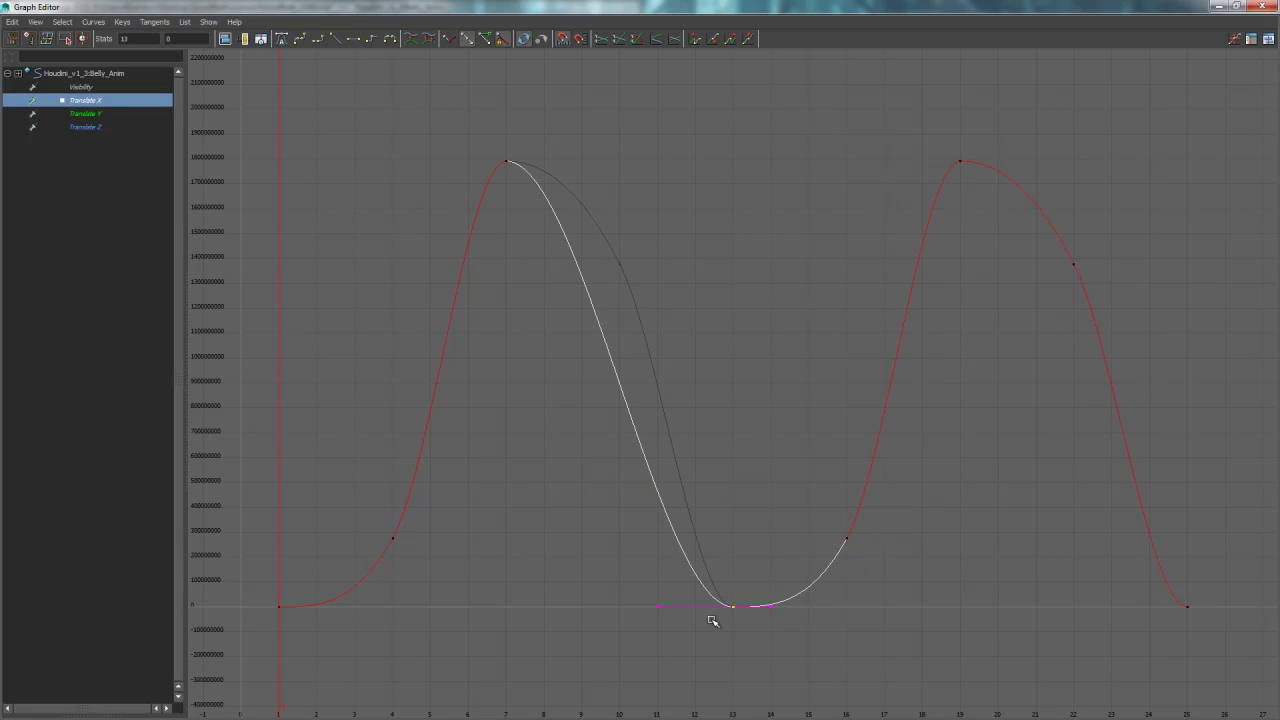
pyautogui.click(804, 309)
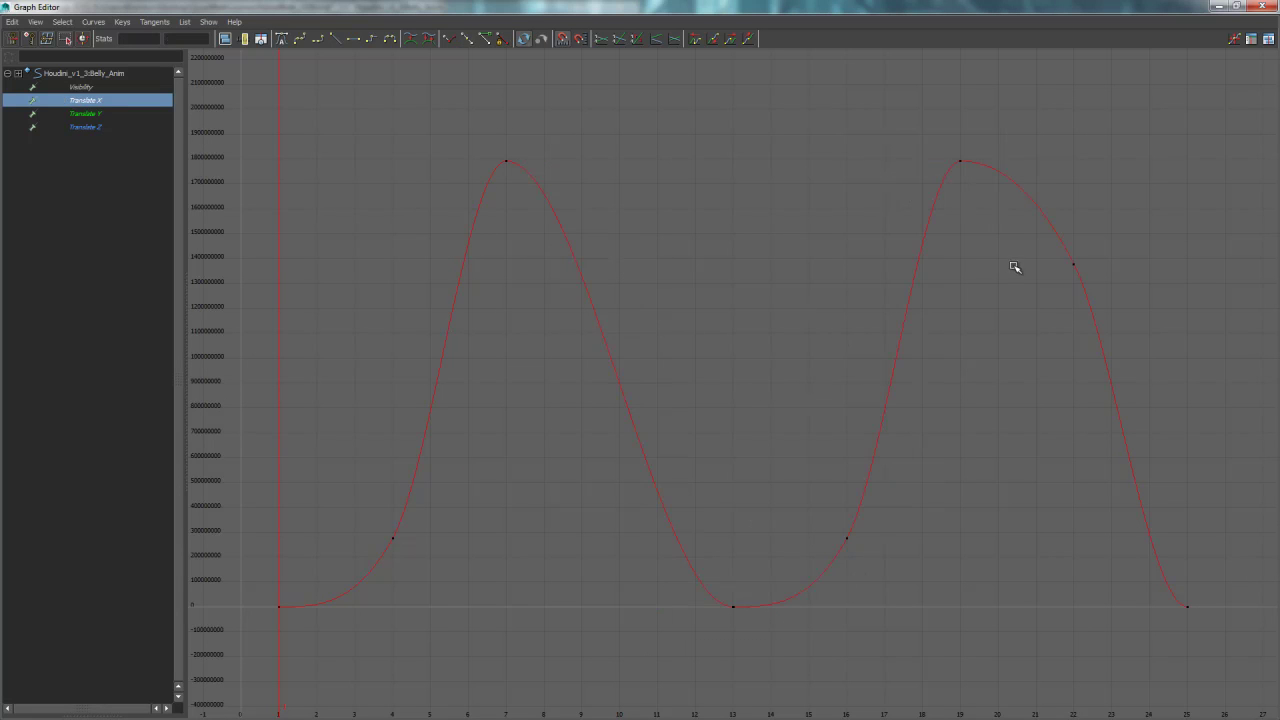
# - Delete the Translate X keys at frames 4 and 16, and frame the Translate Y curve
pyautogui.moveTo(944, 443); pyautogui.dragTo(340, 585)
pyautogui.press('Delete')
pyautogui.click(718, 378)
pyautogui.click(90, 114)
pyautogui.press('f')
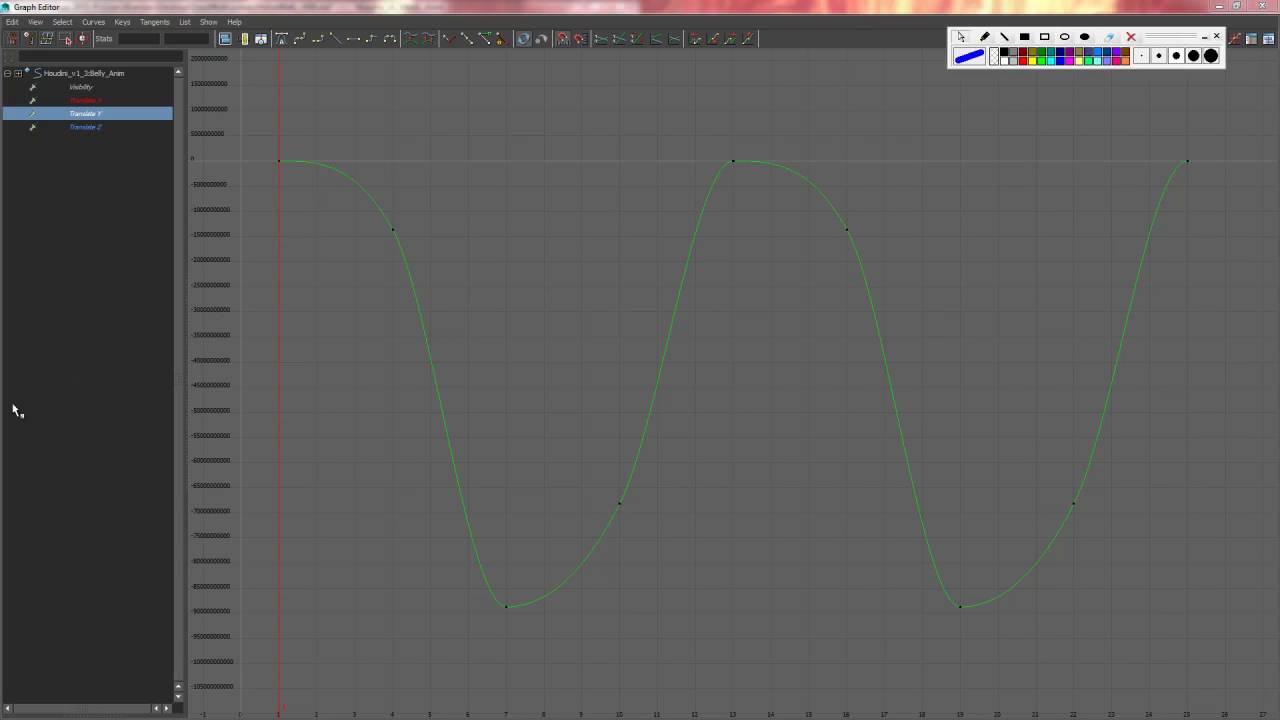
# - Sketch a blue freehand wave over the Translate Y graph with the drawing overlay's pen, and close the overlay
pyautogui.click(982, 36)
pyautogui.moveTo(300, 147)
pyautogui.mouseDown()
pyautogui.moveTo(533, 269)
pyautogui.moveTo(568, 525)
pyautogui.moveTo(697, 262)
pyautogui.moveTo(773, 158)
pyautogui.moveTo(960, 545)
pyautogui.moveTo(1037, 263)
pyautogui.moveTo(1186, 354)
pyautogui.moveTo(1161, 560)
pyautogui.mouseUp()
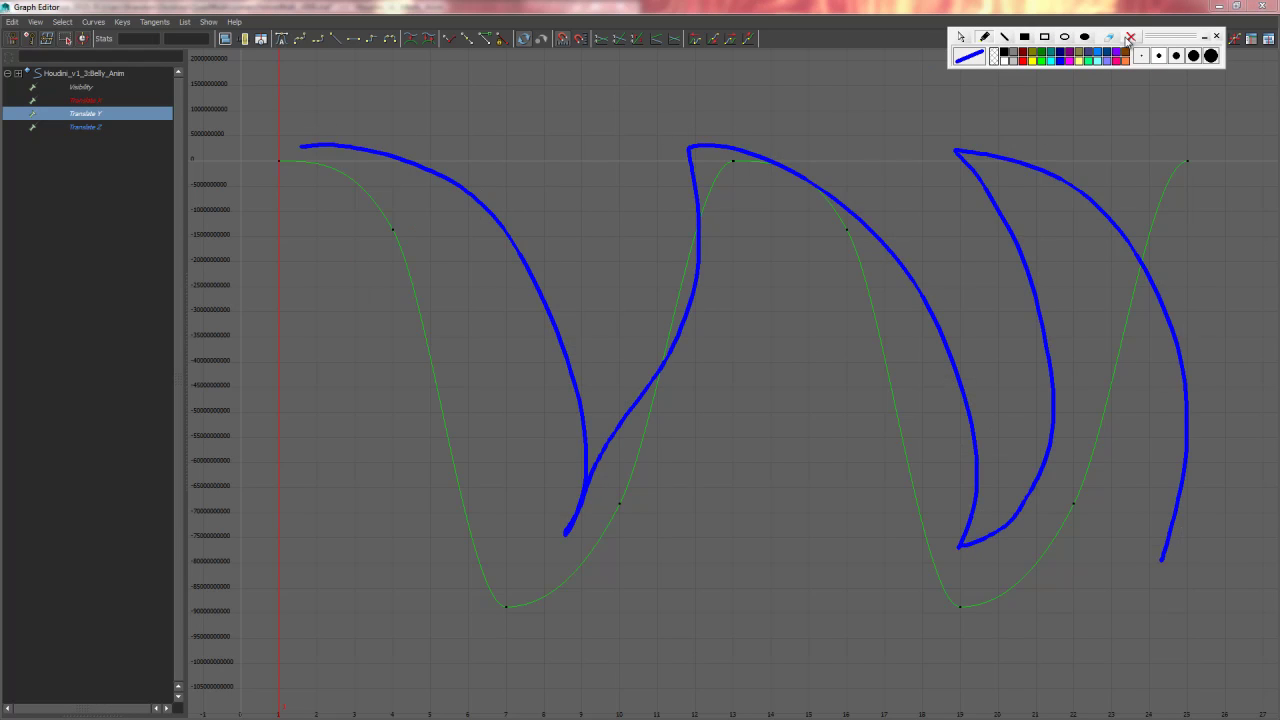
pyautogui.click(1216, 37)
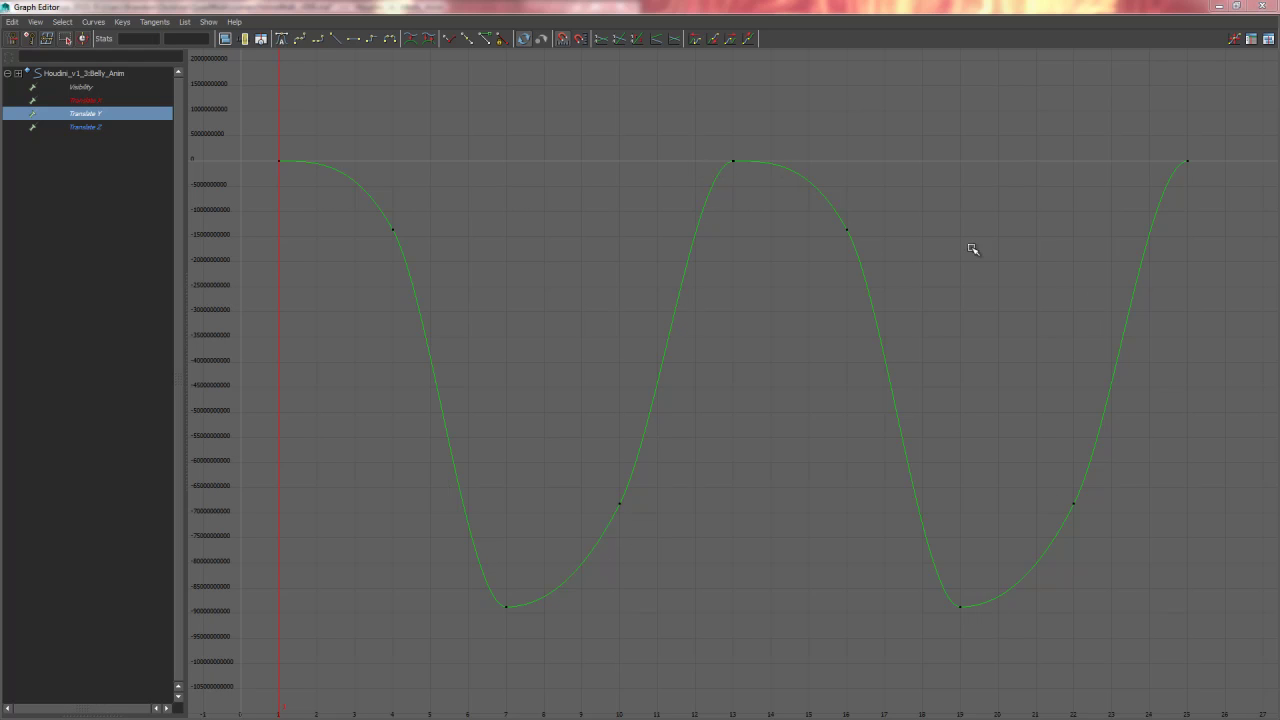
pyautogui.moveTo(643, 7); pyautogui.dragTo(612, 2)
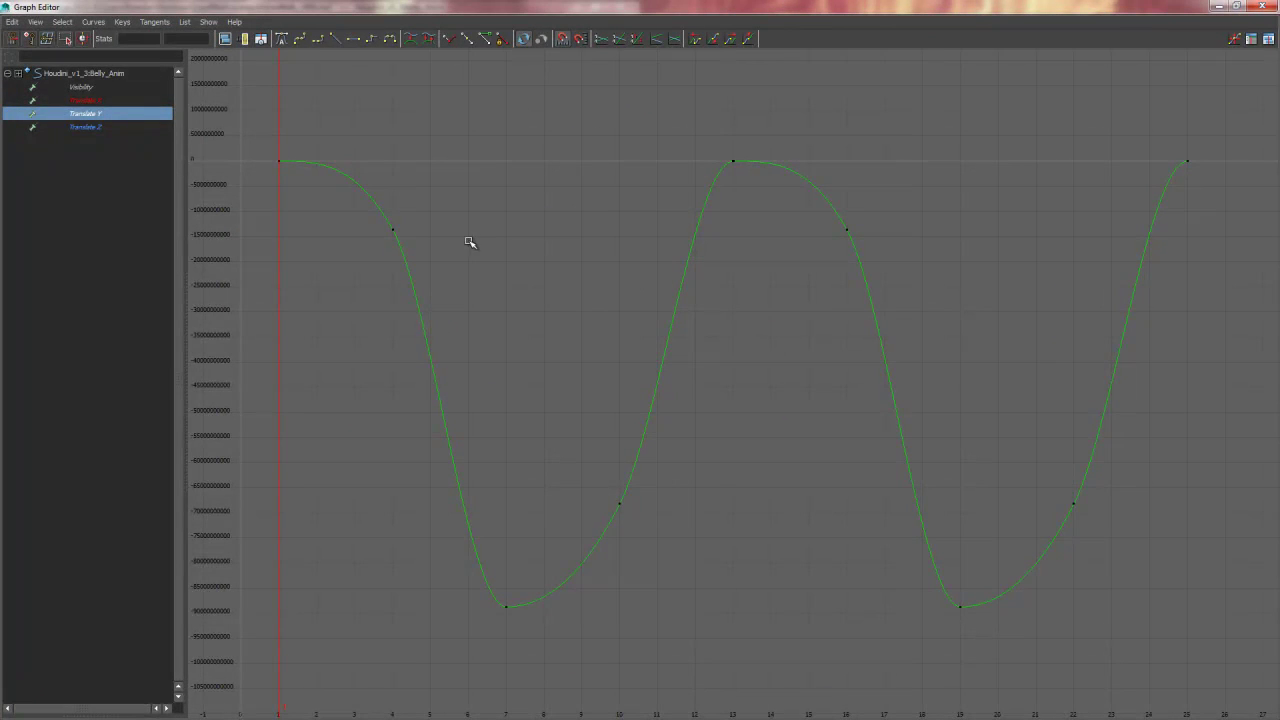
# - Delete the Translate Y keys at frames 4, 10, 16 and 22, and display the Translate Z curve
pyautogui.moveTo(344, 190); pyautogui.dragTo(1141, 553)
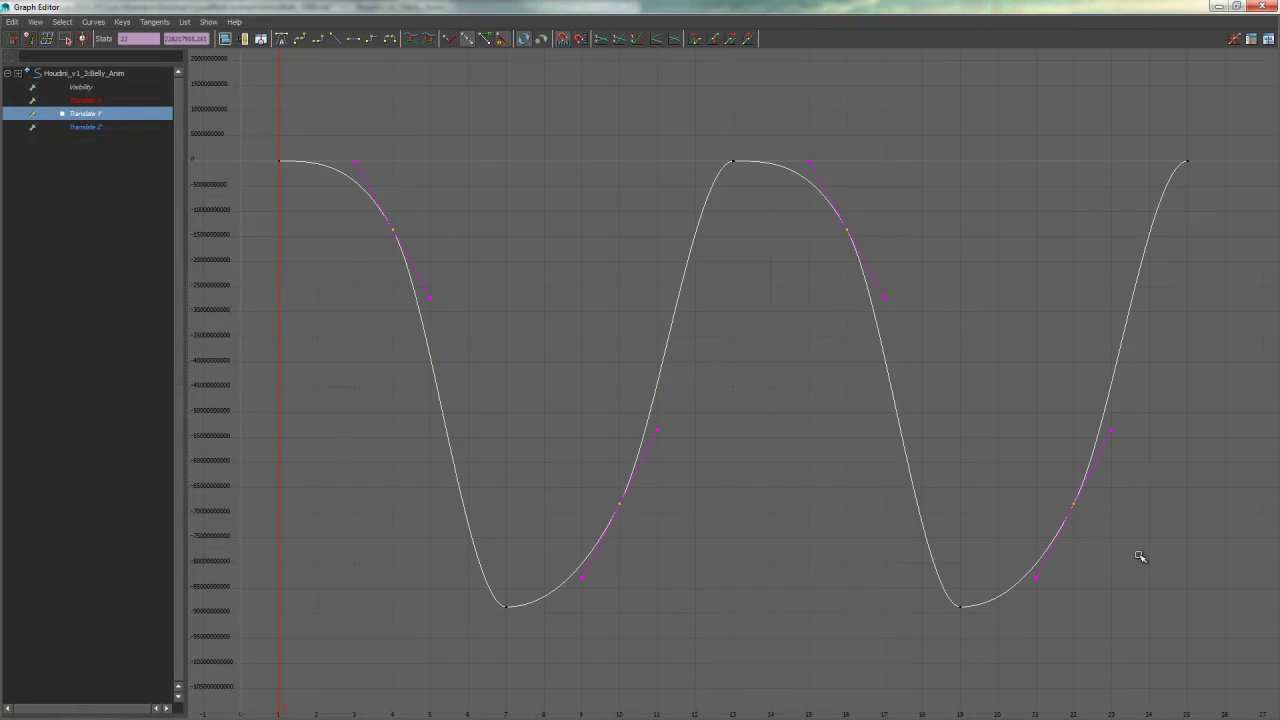
pyautogui.press('Delete')
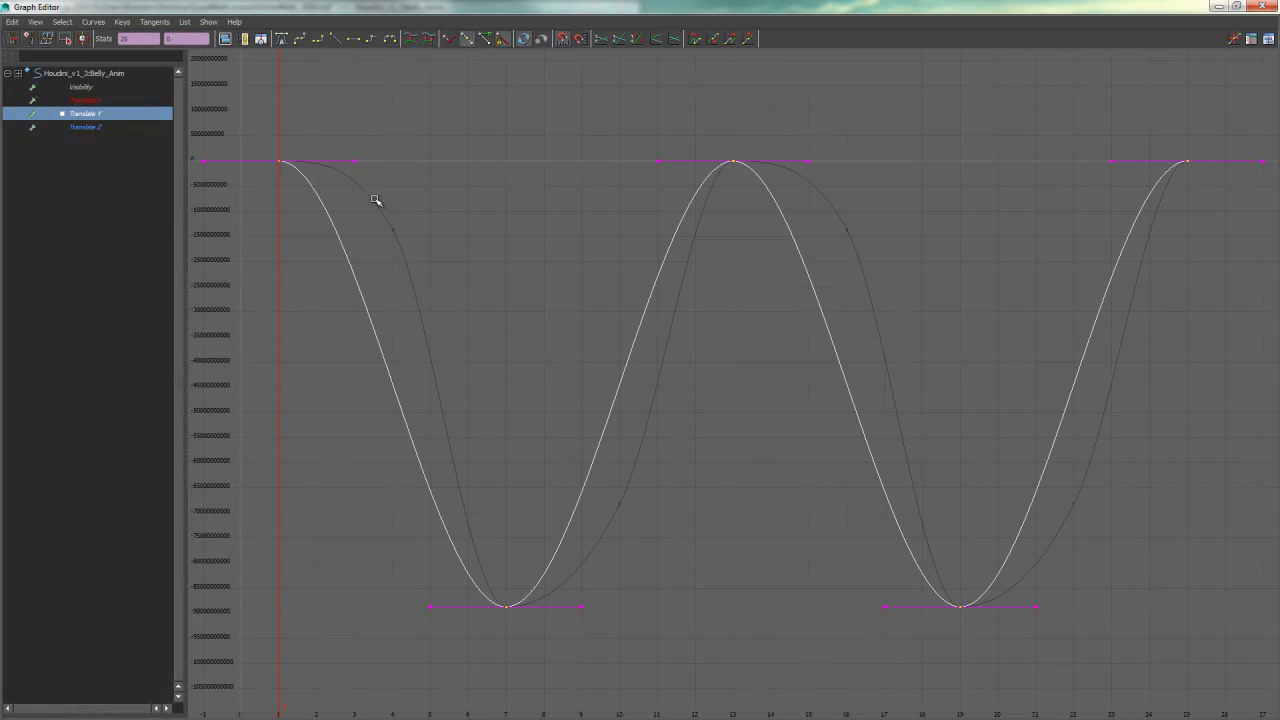
pyautogui.click(88, 128)
pyautogui.press('f')
pyautogui.keyDown('alt'); pyautogui.moveTo(786, 342); pyautogui.dragTo(711, 361, button='right'); pyautogui.keyUp('alt')
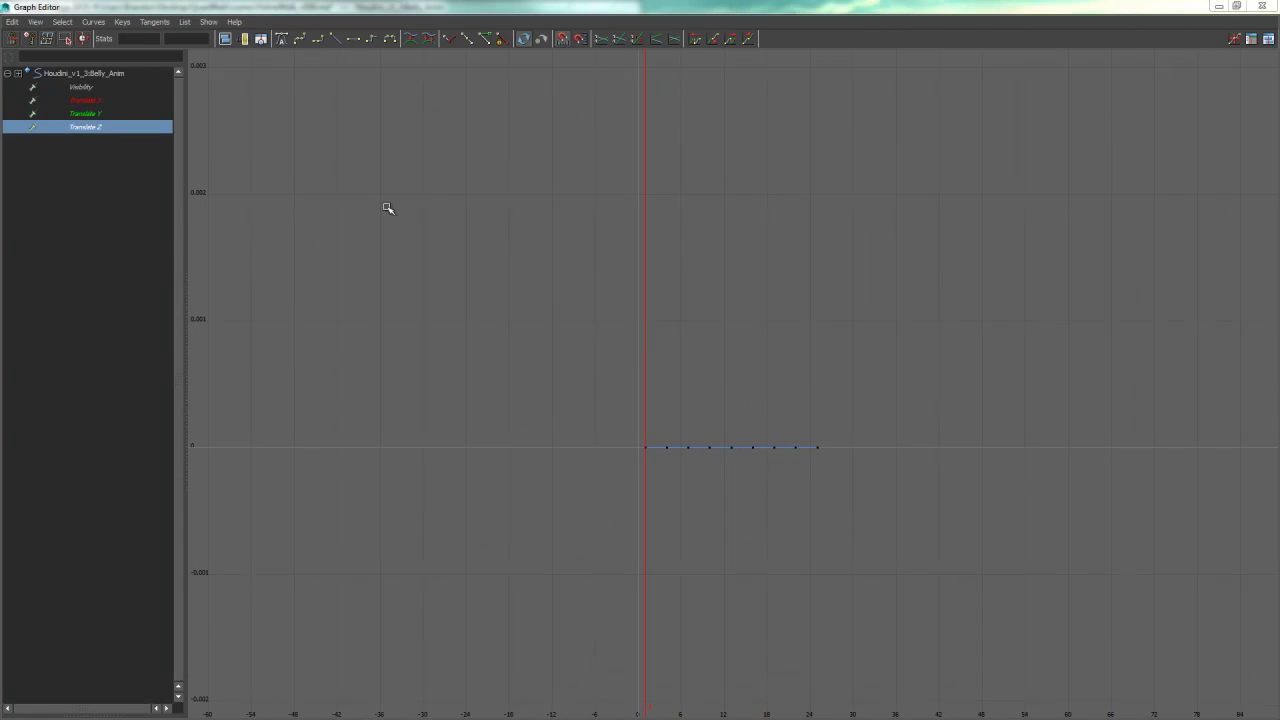
# - Place the Graph Editor beside a top-down view of the character, and select and frame the Translate Z keys
pyautogui.moveTo(731, 13); pyautogui.dragTo(1279, 208)
pyautogui.keyDown('alt'); pyautogui.moveTo(460, 320); pyautogui.dragTo(443, 434); pyautogui.keyUp('alt')
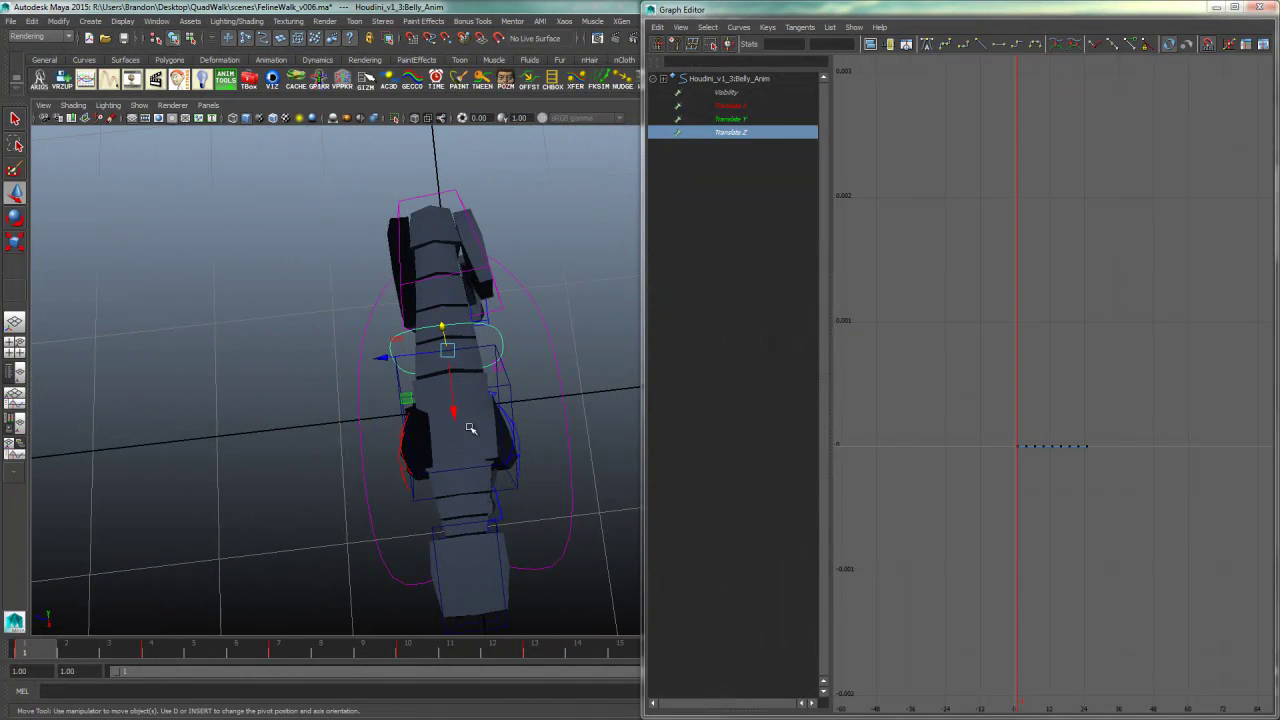
pyautogui.moveTo(380, 360)
pyautogui.mouseDown()
pyautogui.moveTo(366, 360)
pyautogui.moveTo(437, 354)
pyautogui.moveTo(363, 360)
pyautogui.moveTo(428, 350)
pyautogui.moveTo(384, 363)
pyautogui.mouseUp()
pyautogui.keyDown('alt'); pyautogui.moveTo(1028, 359); pyautogui.dragTo(758, 259, button='middle'); pyautogui.keyUp('alt')
pyautogui.moveTo(1028, 8); pyautogui.dragTo(956, 8)
pyautogui.moveTo(1097, 362); pyautogui.dragTo(967, 437)
pyautogui.press('f')
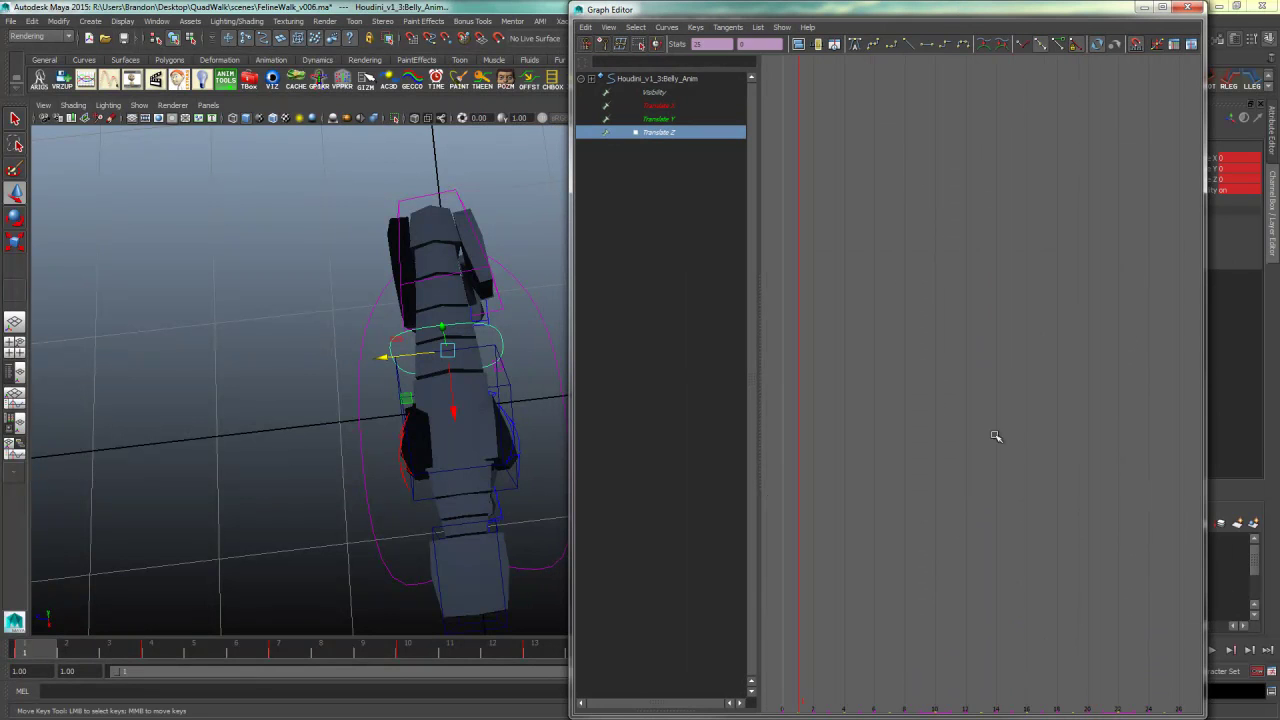
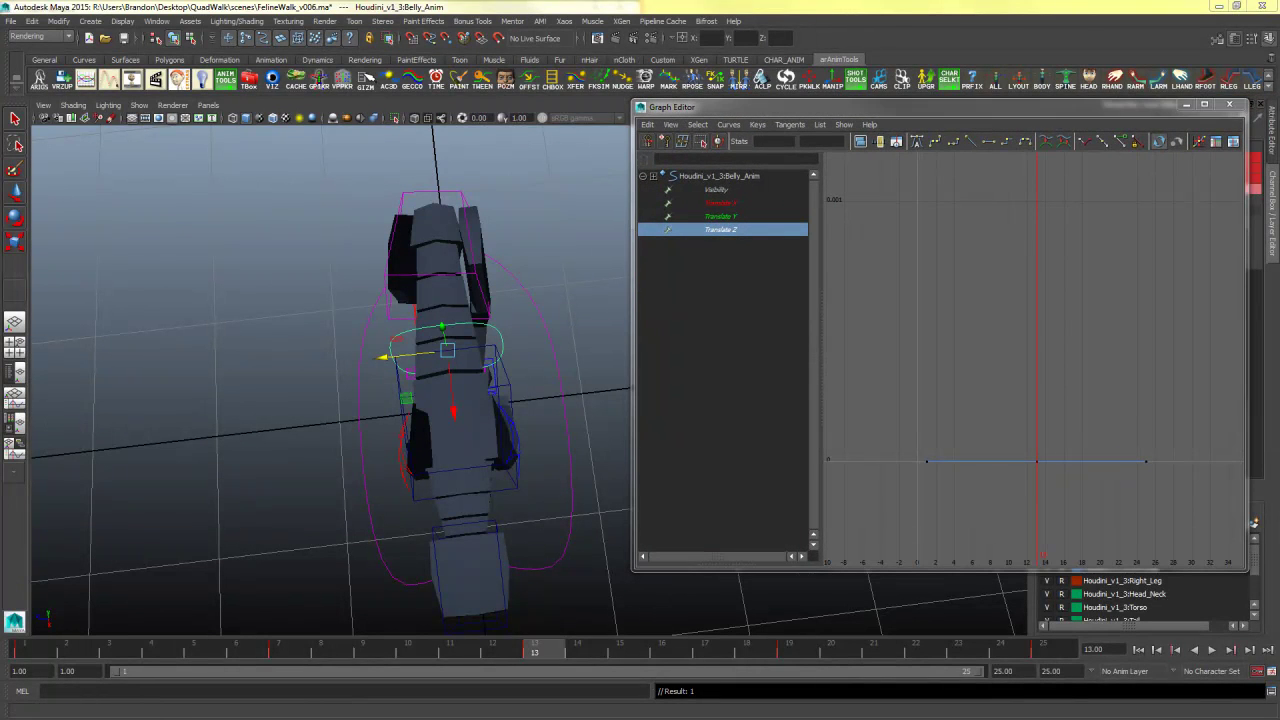
# - Scrub the walk from frame 1 in a top view to examine how the rear body and chest controls move
pyautogui.click(25, 650)
pyautogui.moveTo(50, 650); pyautogui.dragTo(276, 648)
pyautogui.keyDown('alt'); pyautogui.moveTo(465, 449); pyautogui.dragTo(362, 370); pyautogui.keyUp('alt')
pyautogui.click(283, 392)
pyautogui.click(480, 404)
pyautogui.keyDown('alt'); pyautogui.moveTo(376, 433); pyautogui.dragTo(379, 468); pyautogui.keyUp('alt')
pyautogui.moveTo(38, 650); pyautogui.dragTo(139, 644)
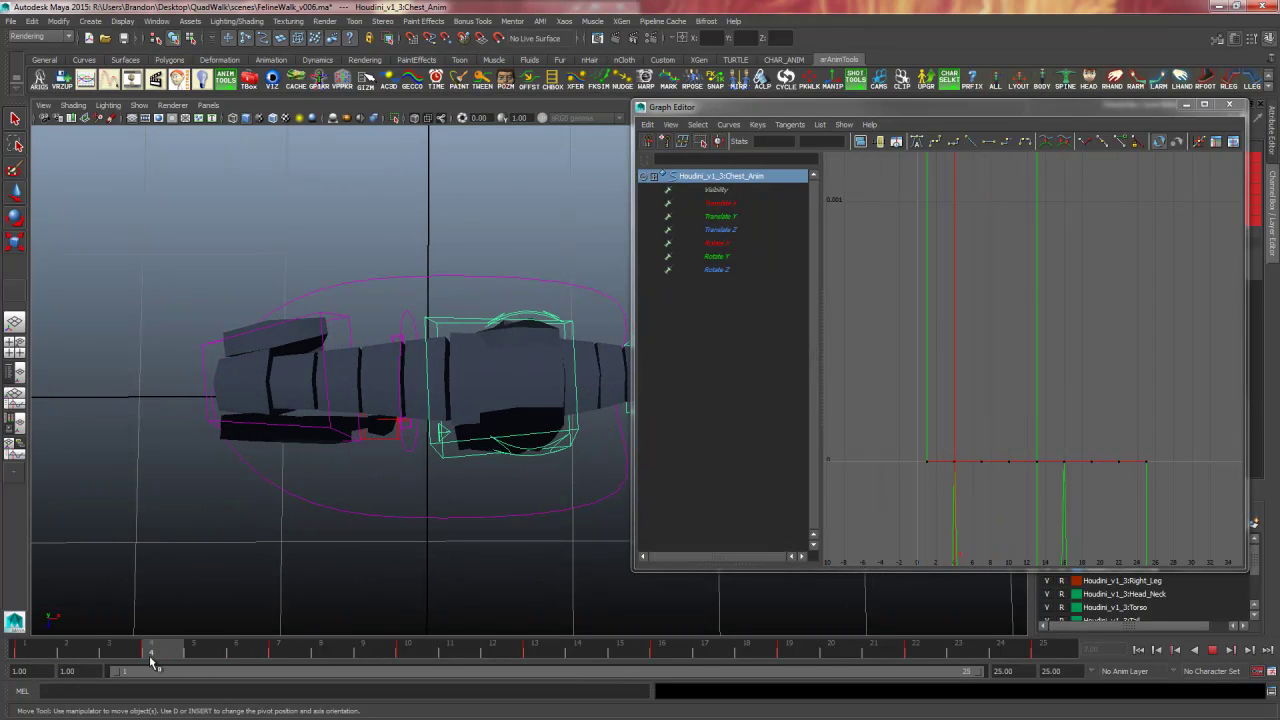
pyautogui.hotkey('alt', 'v')
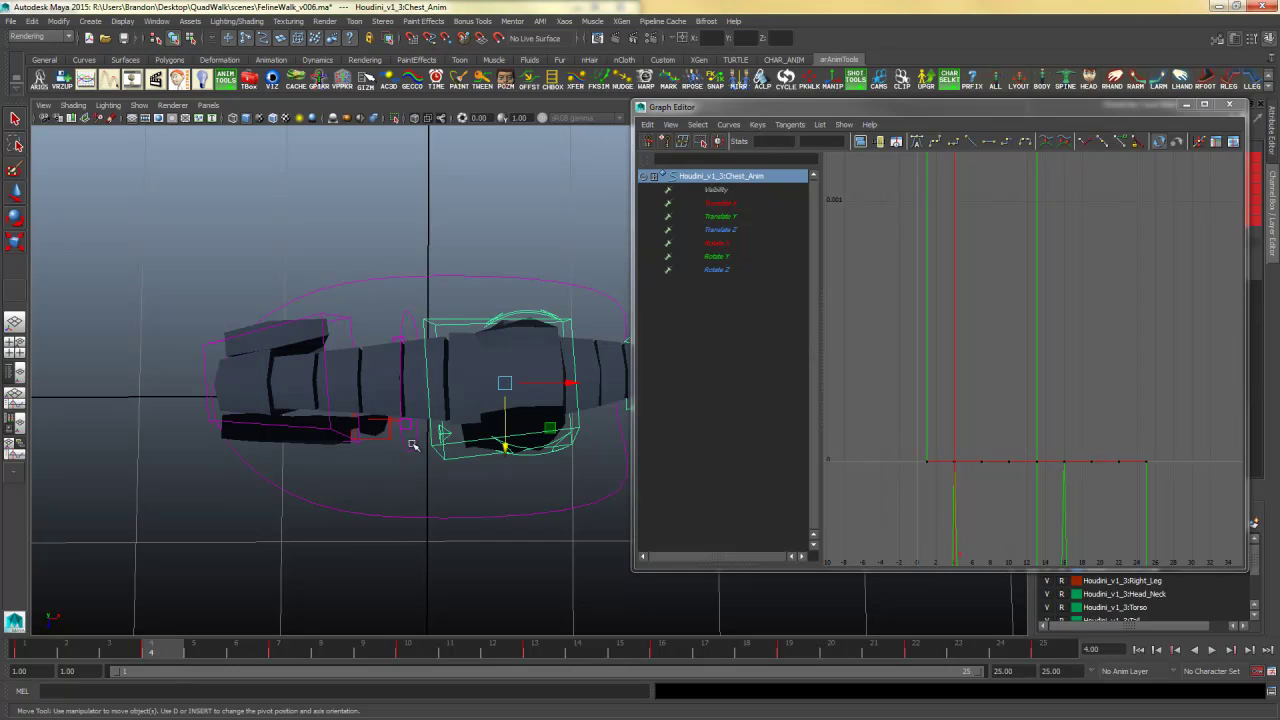
# - At frame 4, move the belly control sideways to about -0.143 in Translate Z and frame that curve in a shorter Graph Editor
pyautogui.click(405, 320)
pyautogui.click(410, 445)
pyautogui.moveTo(410, 441); pyautogui.dragTo(478, 390)
pyautogui.hotkey('ctrl', 'z')
pyautogui.hotkey('ctrl', 'z')
pyautogui.click(722, 230)
pyautogui.keyDown('alt'); pyautogui.moveTo(430, 302); pyautogui.dragTo(442, 262); pyautogui.keyUp('alt')
pyautogui.click(1028, 396)
pyautogui.press('f')
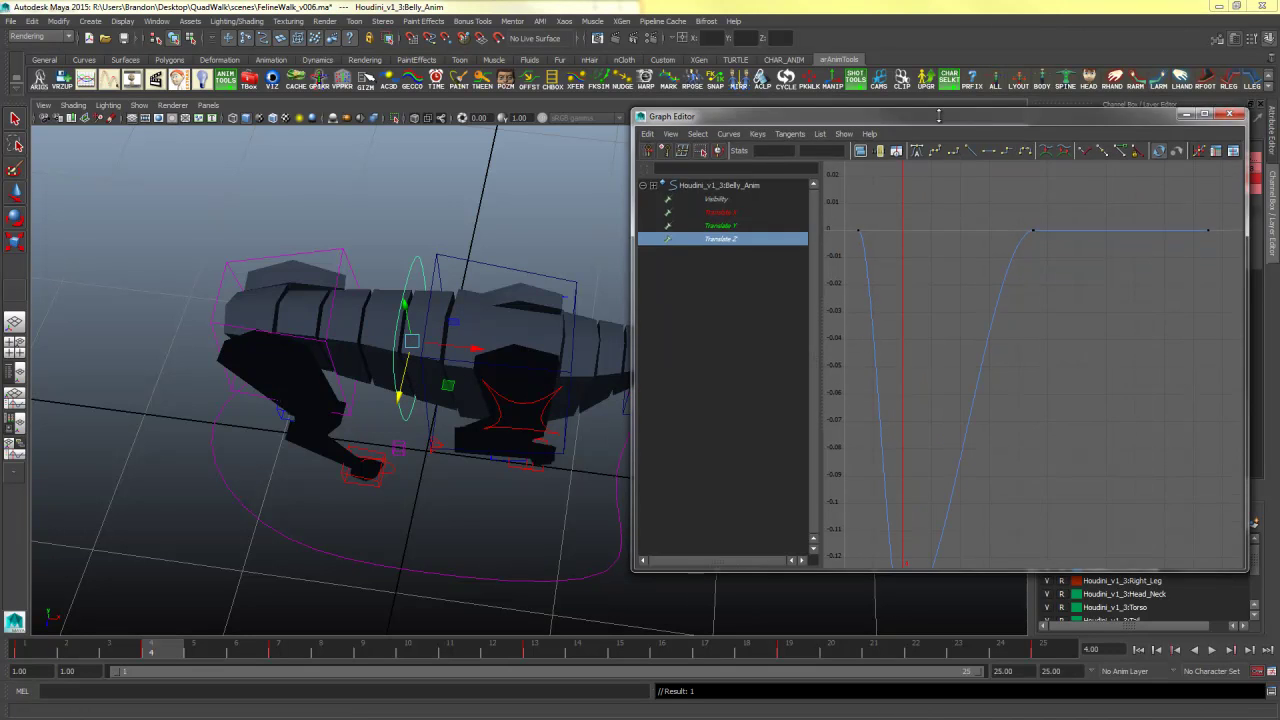
pyautogui.moveTo(938, 116); pyautogui.dragTo(938, 375)
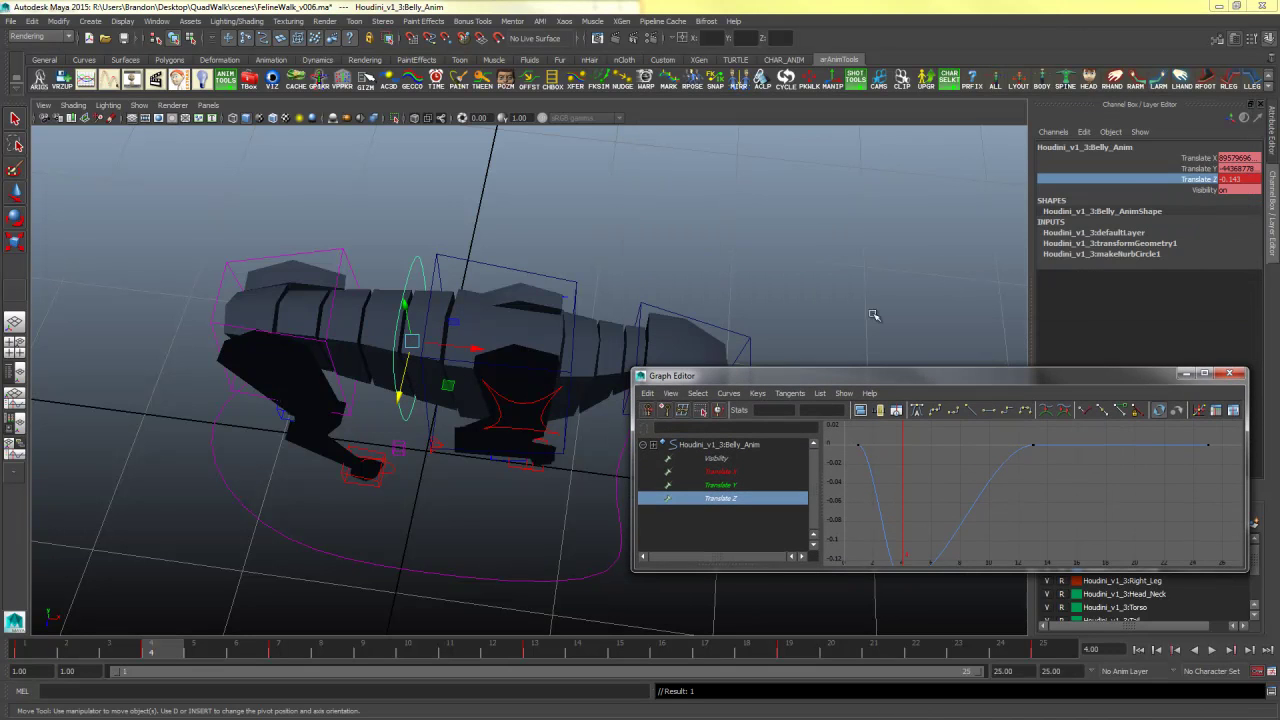
# - Key the belly control at frame 4 and shift it further sideways from an angled top view
pyautogui.press('s')
pyautogui.keyDown('alt'); pyautogui.moveTo(616, 309); pyautogui.dragTo(507, 228); pyautogui.keyUp('alt')
pyautogui.click(537, 261)
pyautogui.click(456, 216)
pyautogui.moveTo(403, 323); pyautogui.dragTo(440, 345)
pyautogui.moveTo(443, 287); pyautogui.dragTo(423, 290)
# - Maximize the Graph Editor and frame the belly control's Translate Z curve
pyautogui.click(820, 372)
pyautogui.moveTo(819, 372); pyautogui.dragTo(767, 8)
pyautogui.doubleClick(827, 14)
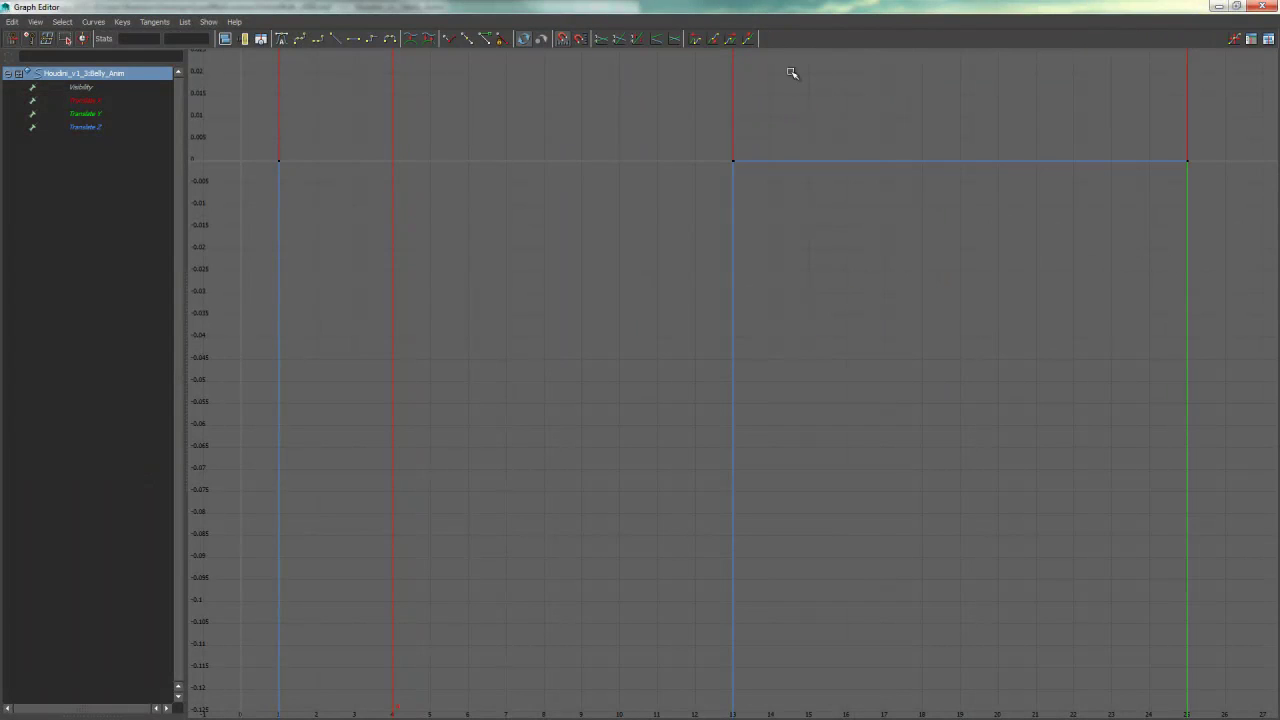
pyautogui.moveTo(97, 117); pyautogui.dragTo(110, 122)
pyautogui.click(111, 124)
pyautogui.press('f')
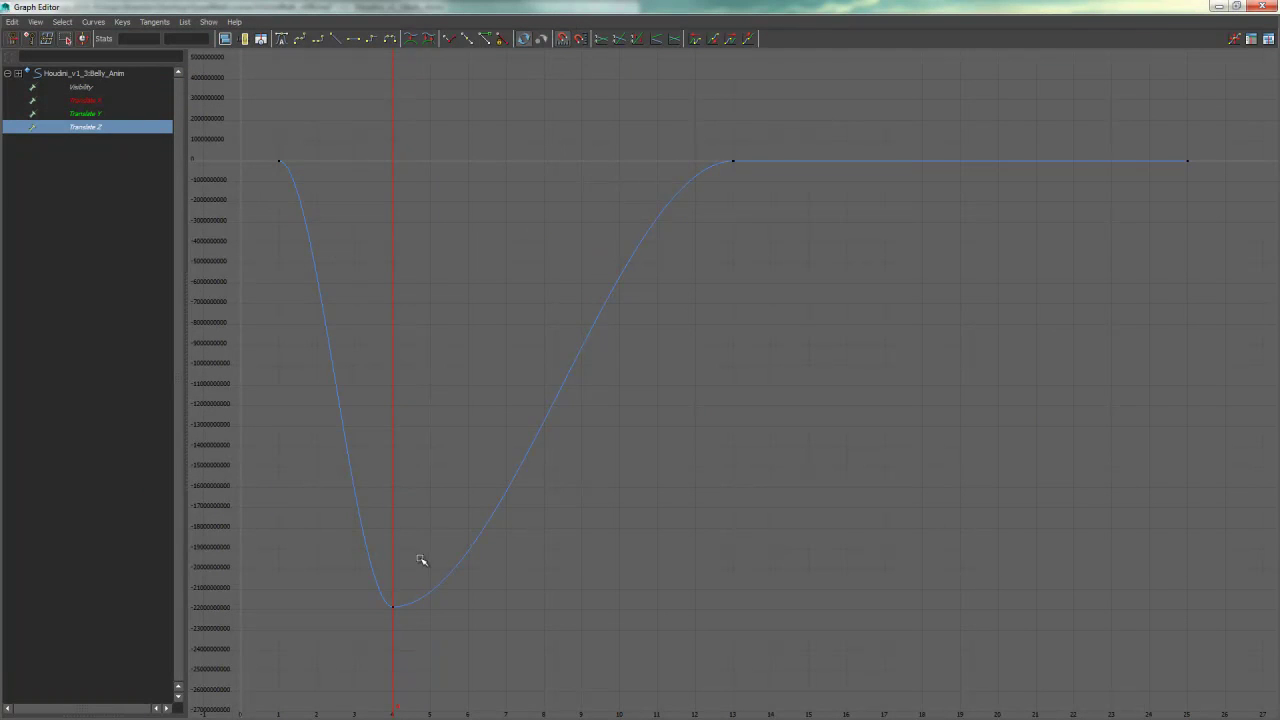
# - Raise the Translate Z key at frame 13 above zero and lower the frame 25 key to the frame 4 key's level
pyautogui.keyDown('alt'); pyautogui.moveTo(903, 152); pyautogui.dragTo(914, 210, button='middle'); pyautogui.keyUp('alt')
pyautogui.keyDown('alt'); pyautogui.moveTo(914, 210); pyautogui.dragTo(765, 358, button='right'); pyautogui.keyUp('alt')
pyautogui.moveTo(775, 289); pyautogui.dragTo(714, 338)
pyautogui.moveTo(768, 456); pyautogui.dragTo(765, 324, button='middle')
pyautogui.moveTo(971, 302); pyautogui.dragTo(890, 350)
pyautogui.moveTo(928, 392); pyautogui.dragTo(890, 583, button='middle')
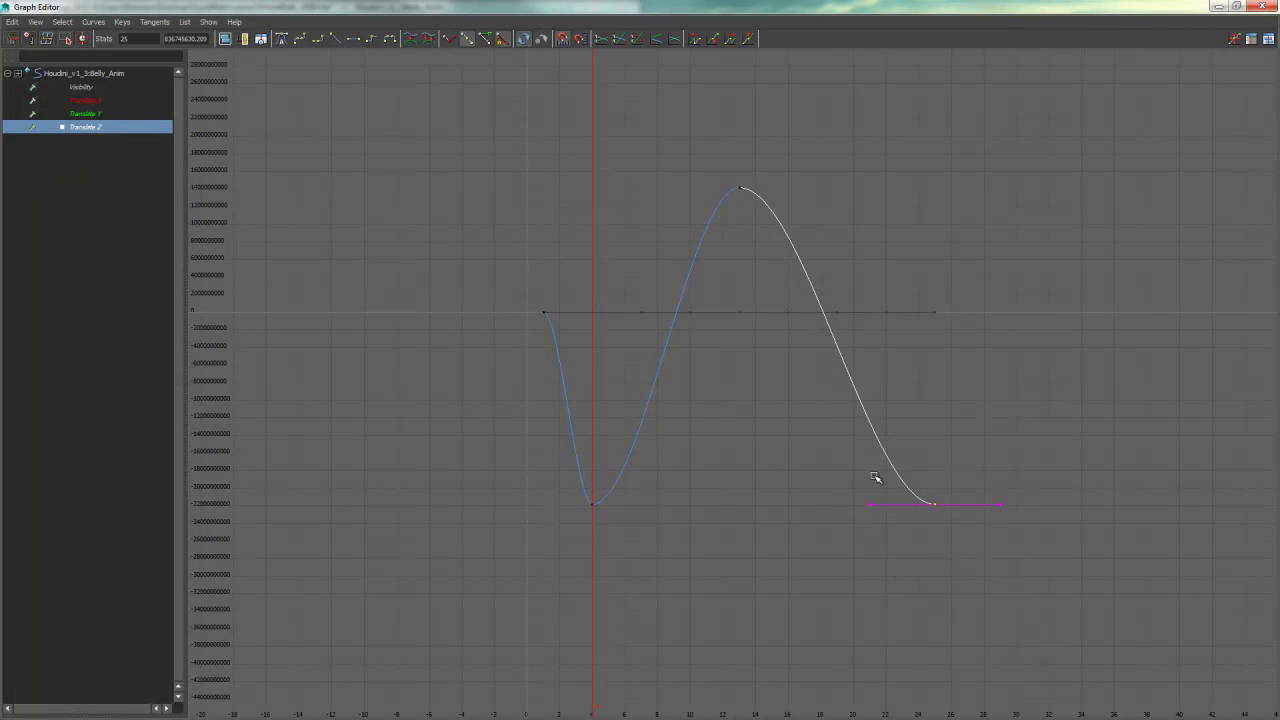
# - Raise the Translate Z key at frame 1 to about the frame 13 key's level and dock the Graph Editor beside the viewport
pyautogui.click(548, 313)
pyautogui.moveTo(580, 371); pyautogui.dragTo(589, 260, button='middle')
pyautogui.moveTo(743, 12); pyautogui.dragTo(1274, 233)
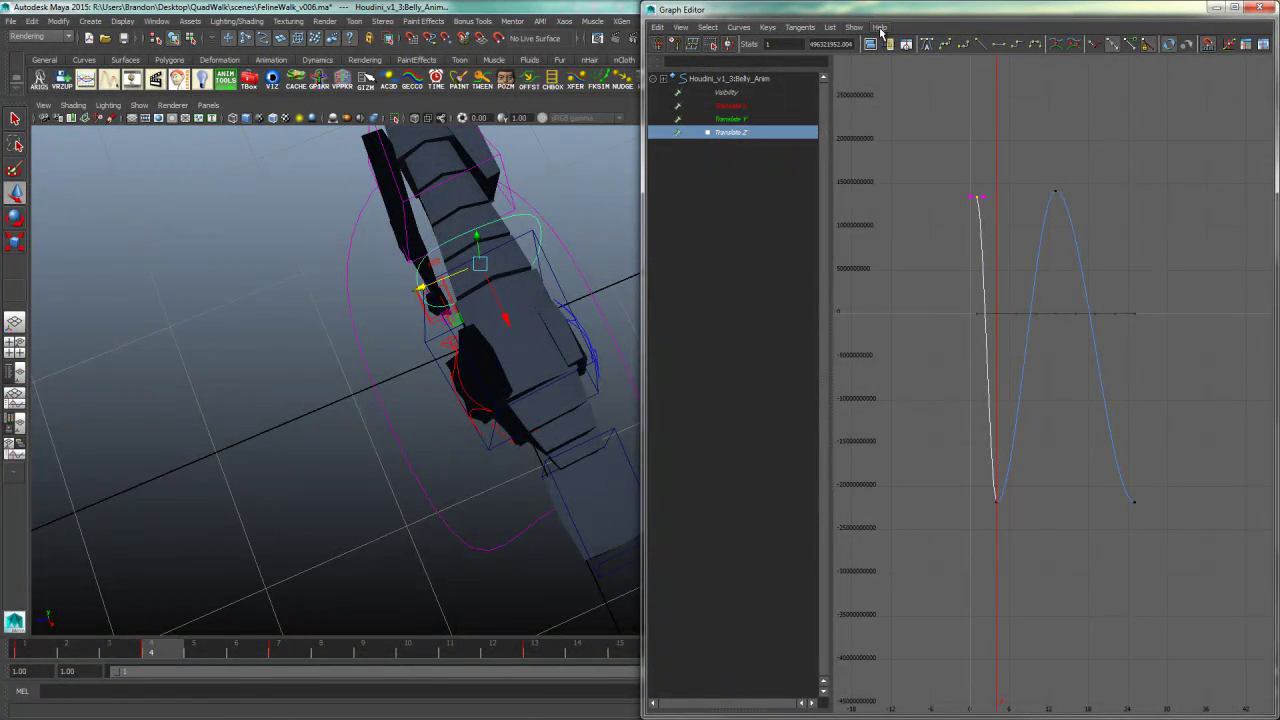
pyautogui.click(800, 27)
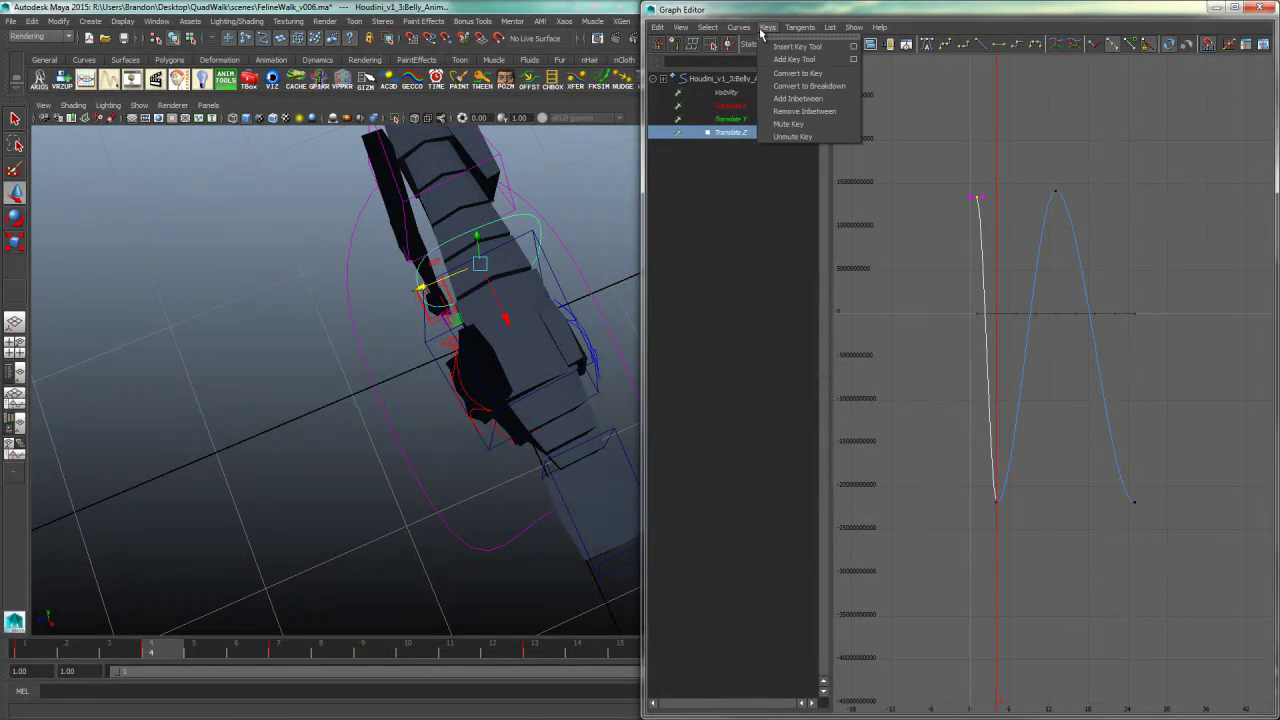
pyautogui.click(738, 27)
pyautogui.moveTo(770, 60)
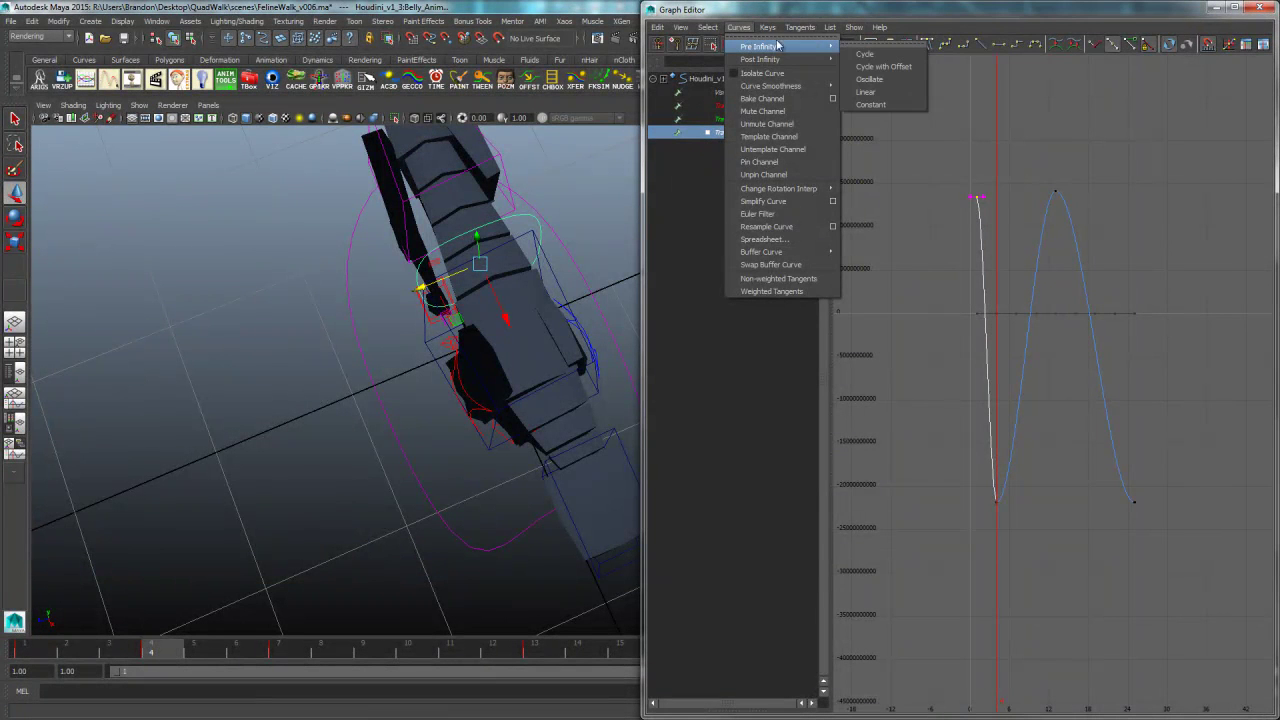
pyautogui.click(886, 9)
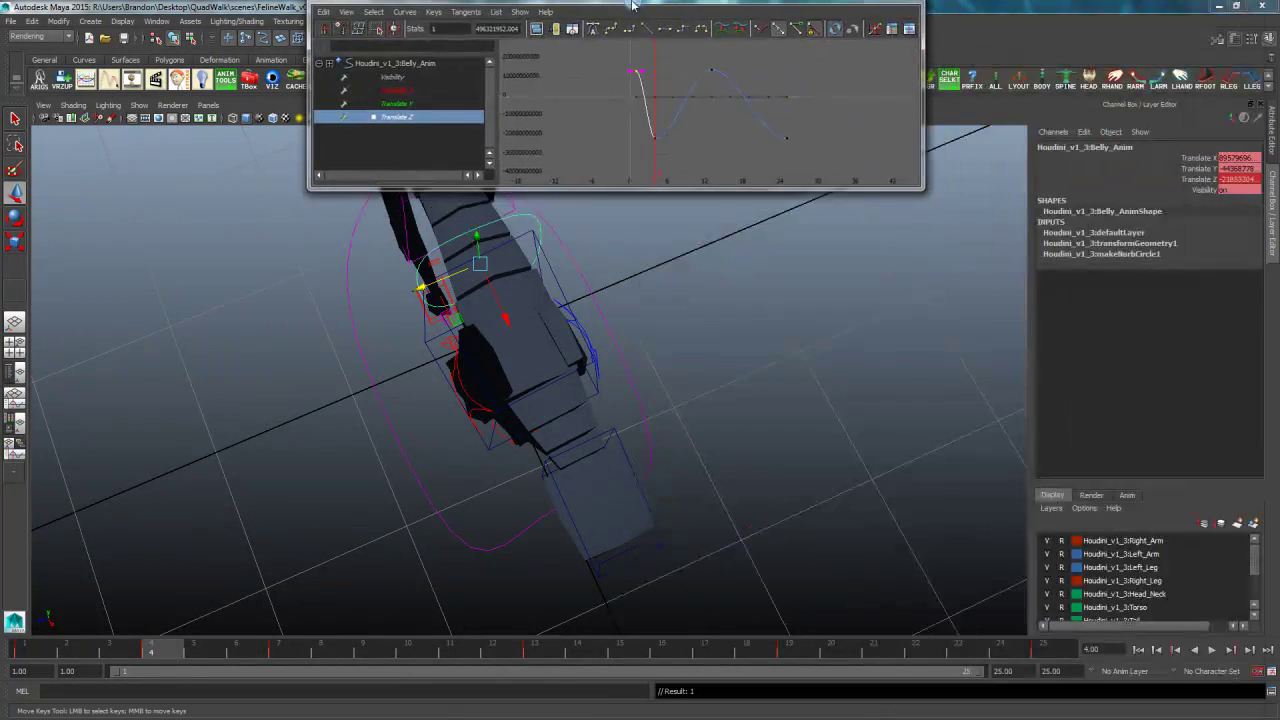
# - Frame the whole Translate Z curve in the maximized Graph Editor and dock the editor beside the viewport again
pyautogui.doubleClick(632, 5)
pyautogui.moveTo(440, 125); pyautogui.dragTo(1039, 594)
pyautogui.press('f')
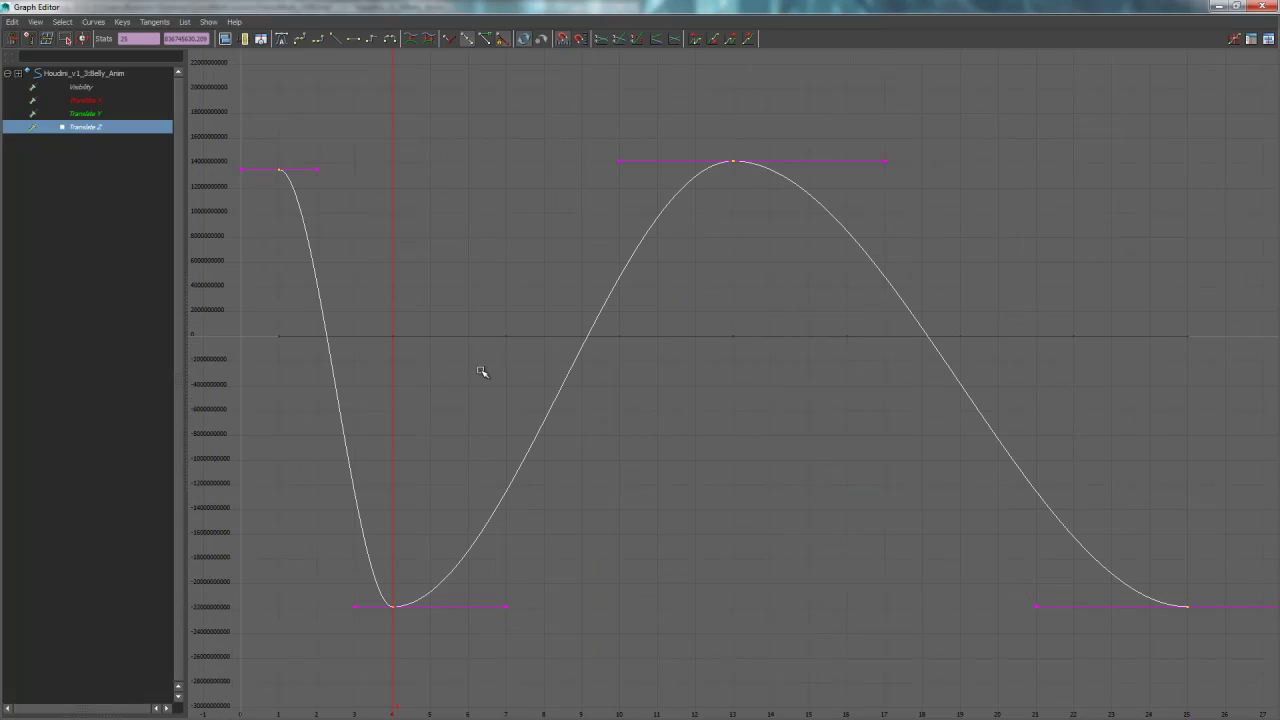
pyautogui.moveTo(294, 136); pyautogui.dragTo(248, 207)
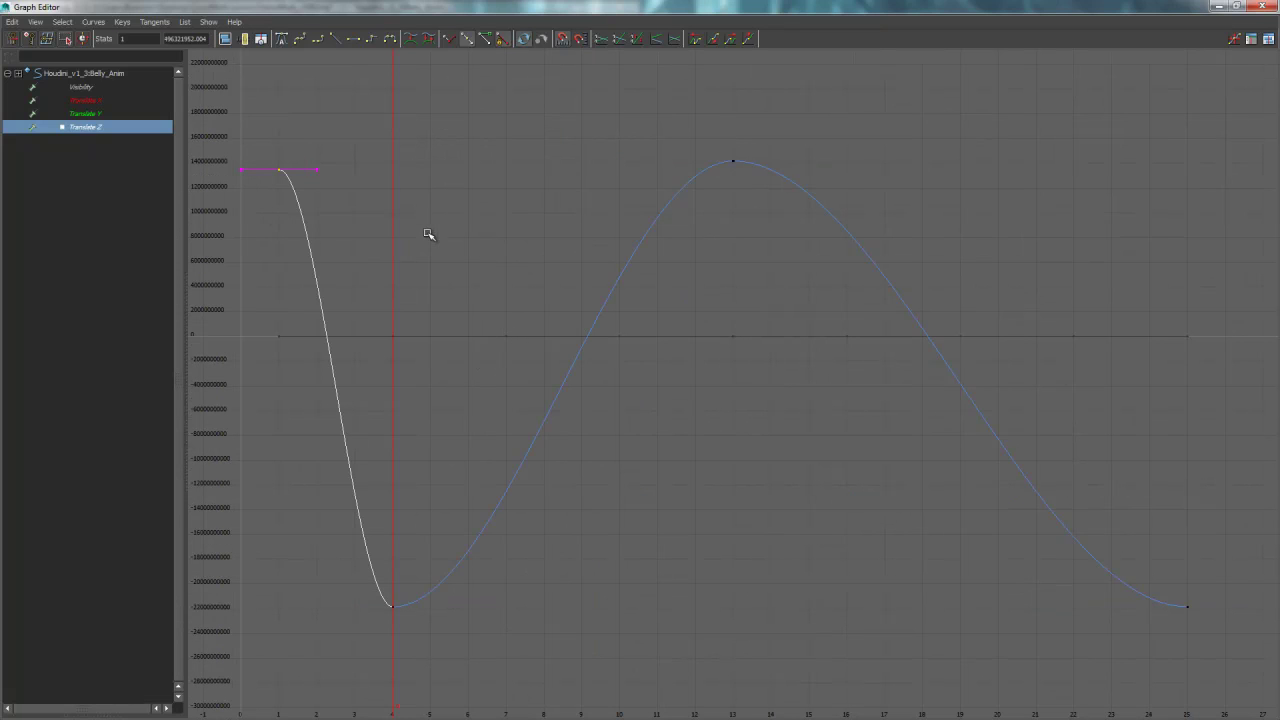
pyautogui.moveTo(403, 7); pyautogui.dragTo(942, 353)
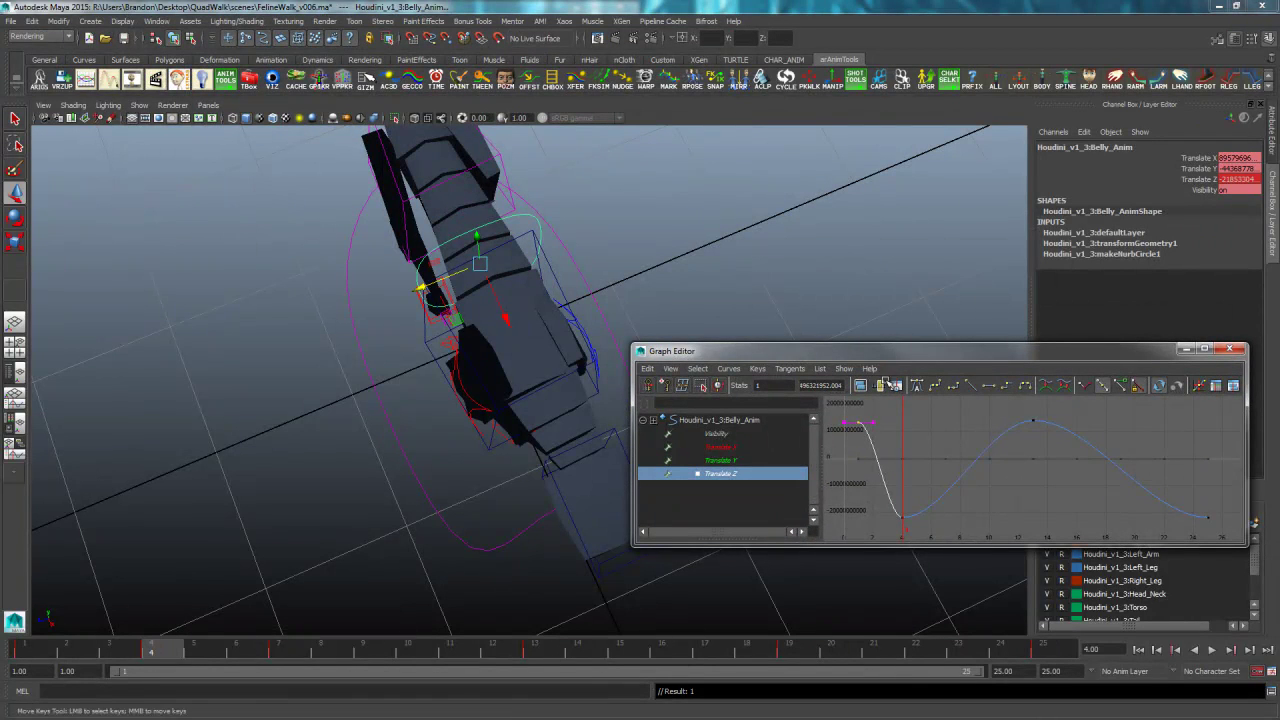
pyautogui.moveTo(862, 351); pyautogui.dragTo(1279, 270)
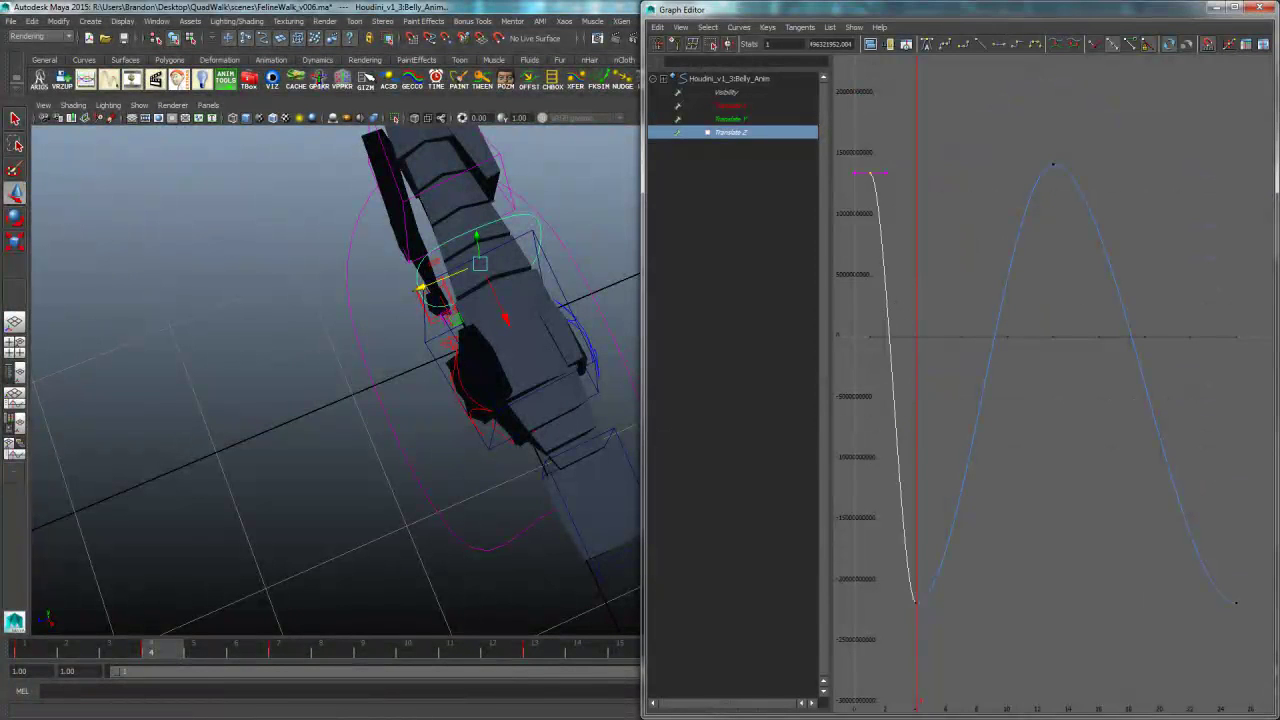
# - Scale the Translate Z keys at frames 4 and 25 together slightly toward zero to match the two low values
pyautogui.click(912, 603)
pyautogui.scroll(-5, 950, 580)
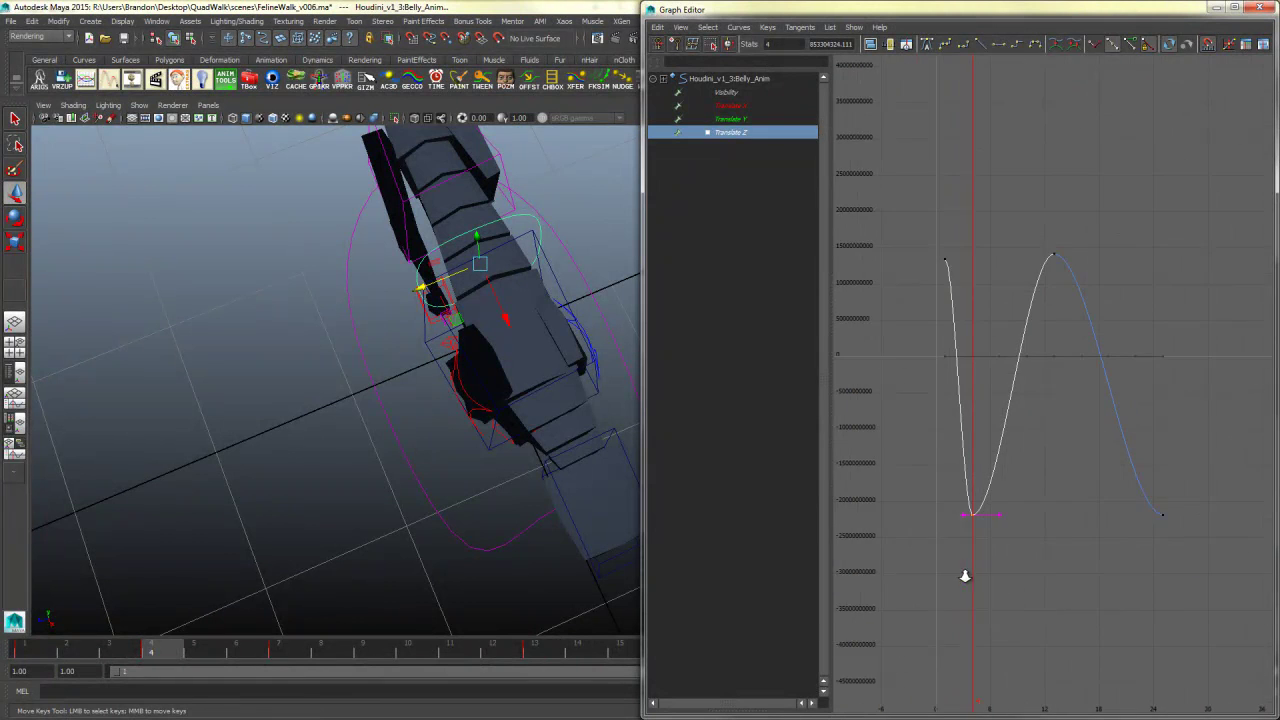
pyautogui.moveTo(1205, 496); pyautogui.dragTo(967, 549)
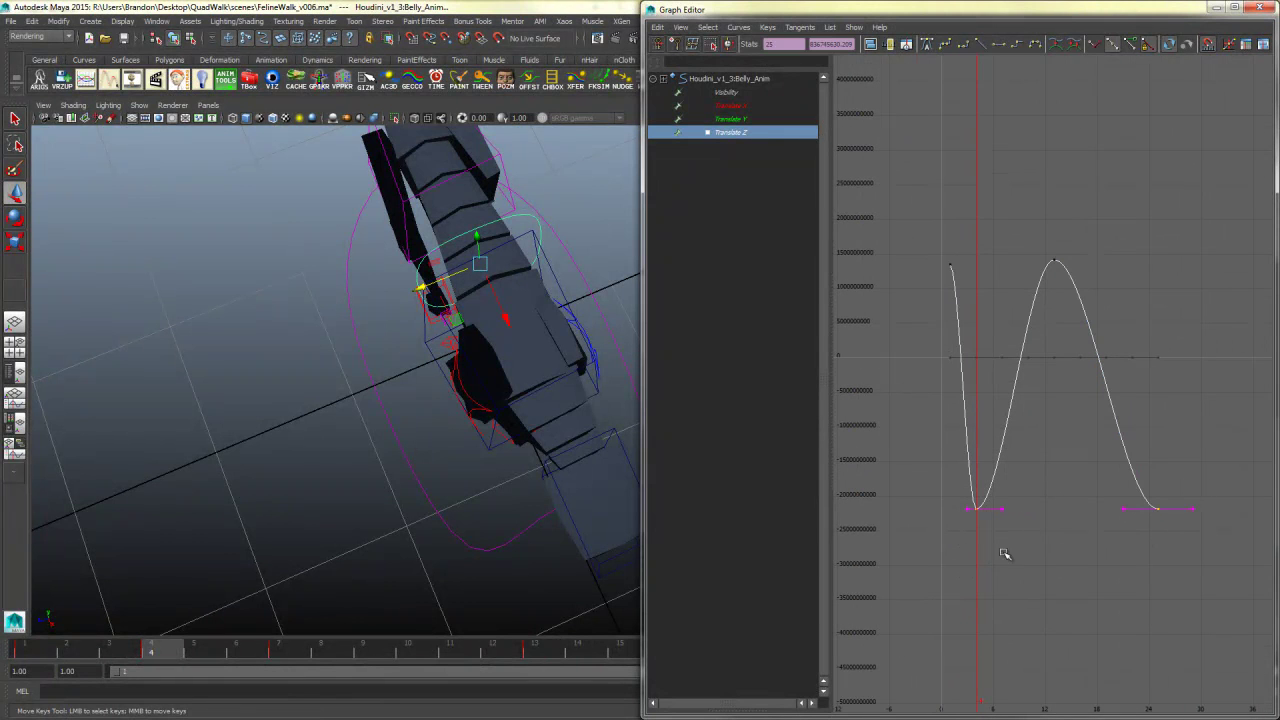
pyautogui.press('r')
pyautogui.keyDown('shift'); pyautogui.moveTo(1045, 505); pyautogui.dragTo(1042, 533, button='middle'); pyautogui.keyUp('shift')
pyautogui.click(1006, 535)
pyautogui.moveTo(1017, 495); pyautogui.dragTo(966, 524)
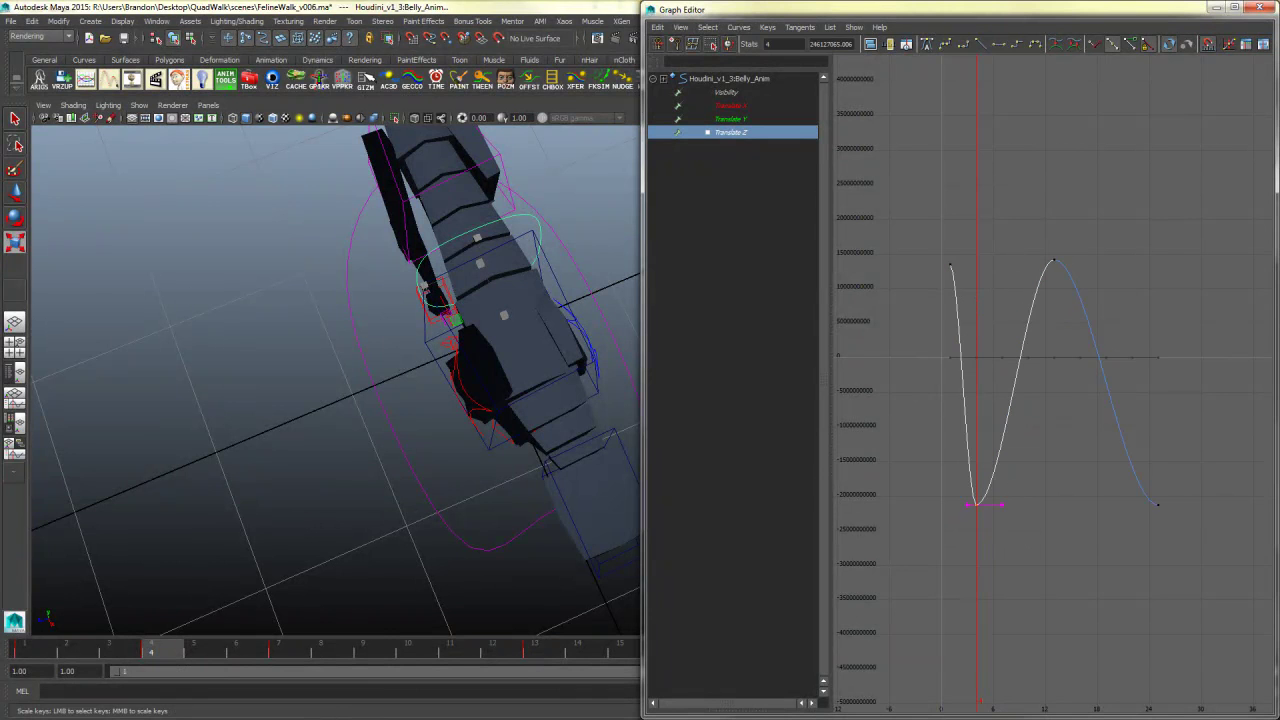
# - Move the Translate Z peak key from frame 13 to frame 16 while keeping its value
pyautogui.moveTo(1094, 244); pyautogui.dragTo(1031, 286)
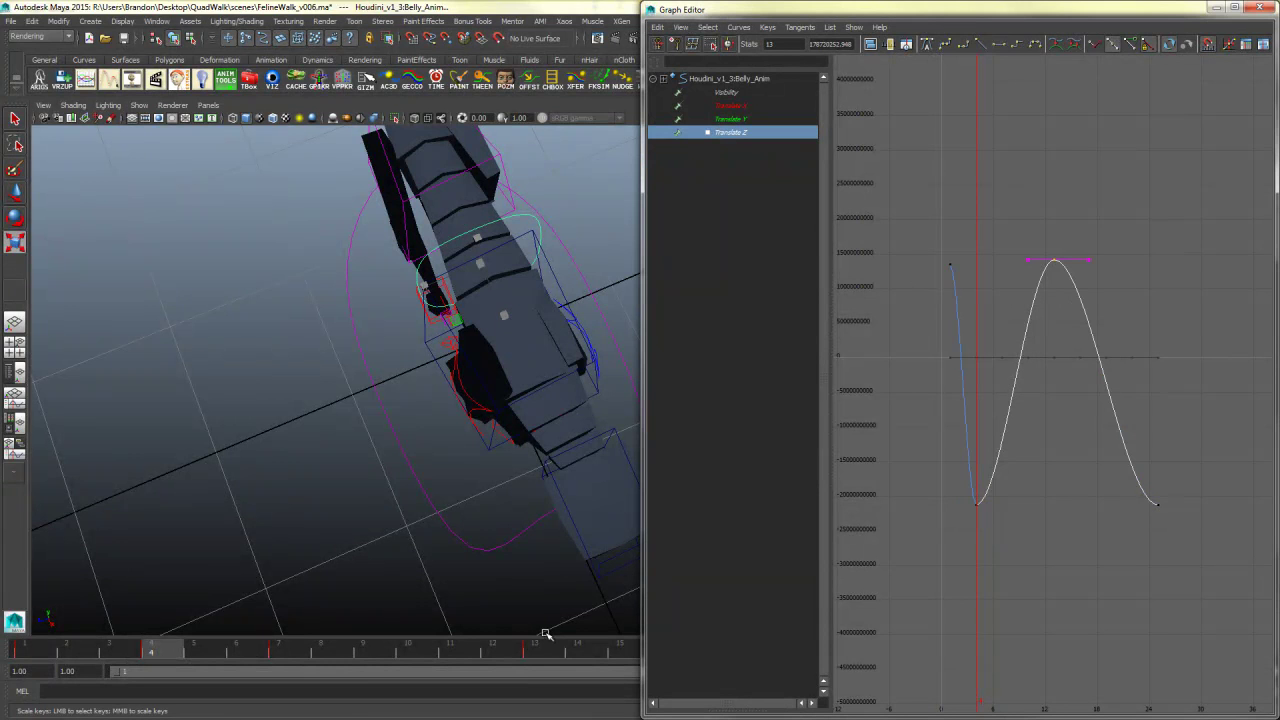
pyautogui.moveTo(1092, 306); pyautogui.dragTo(1070, 304, button='middle')
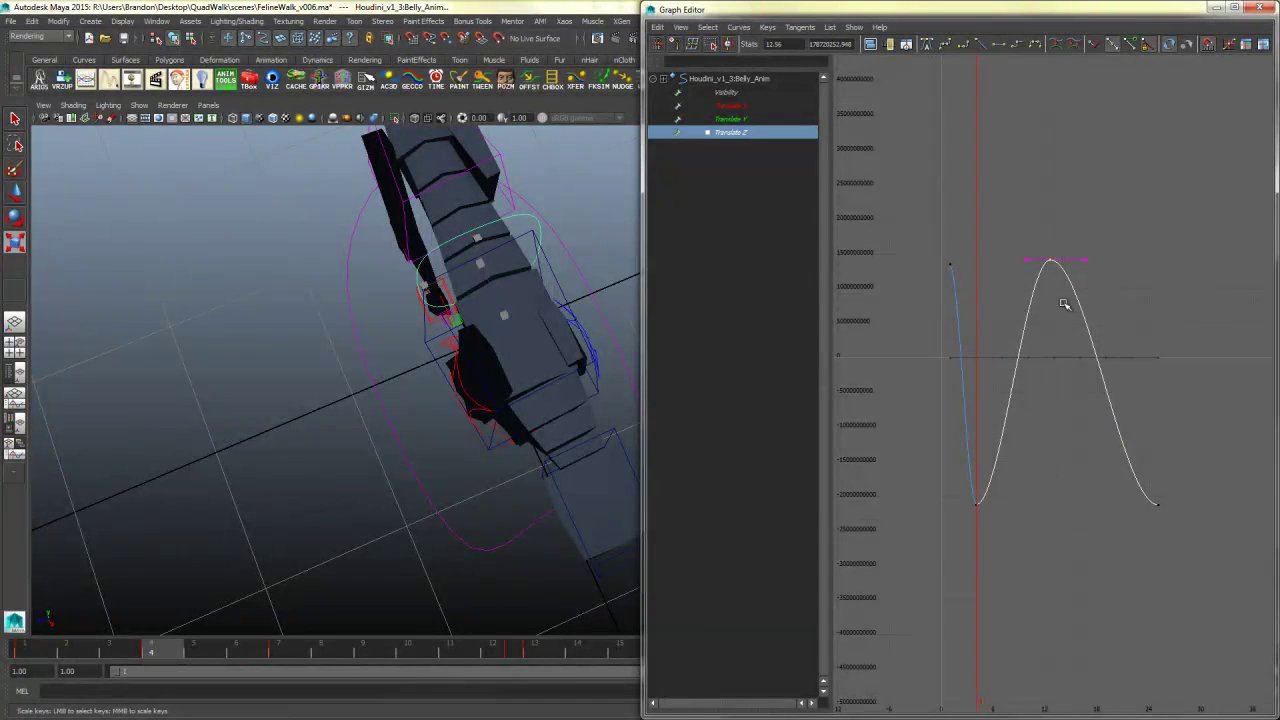
pyautogui.press('w')
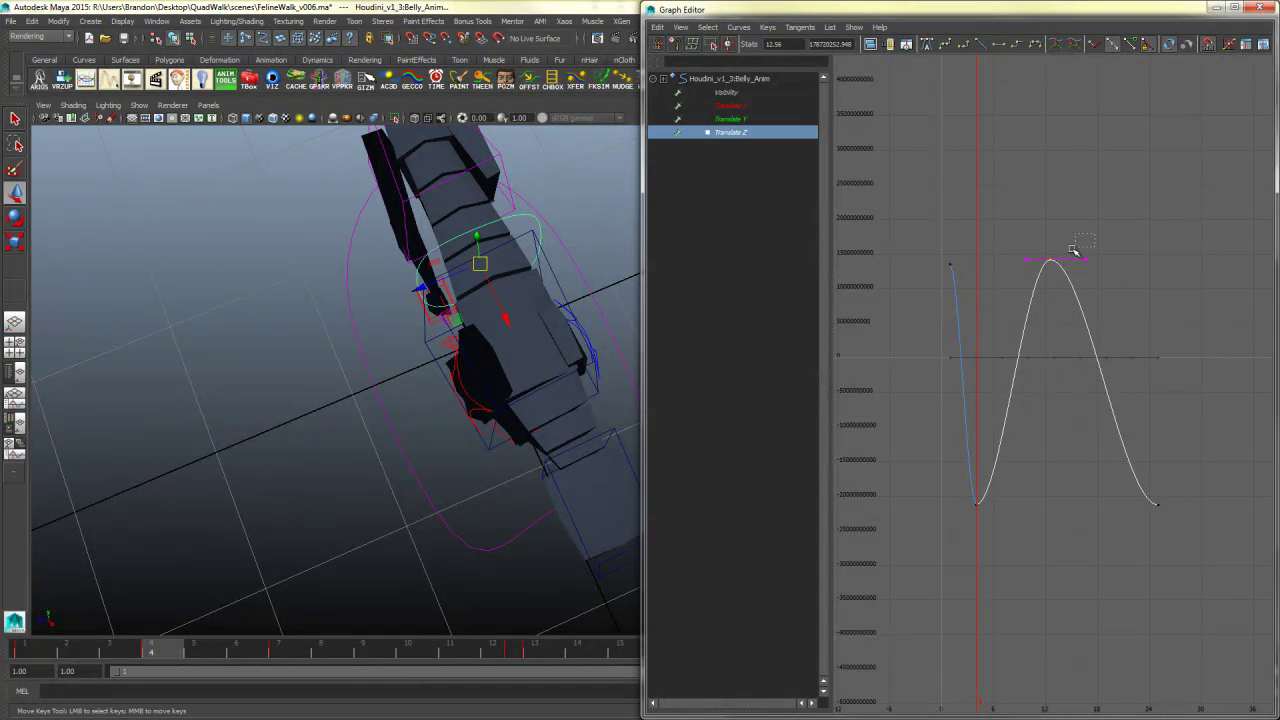
pyautogui.doubleClick(16, 200)
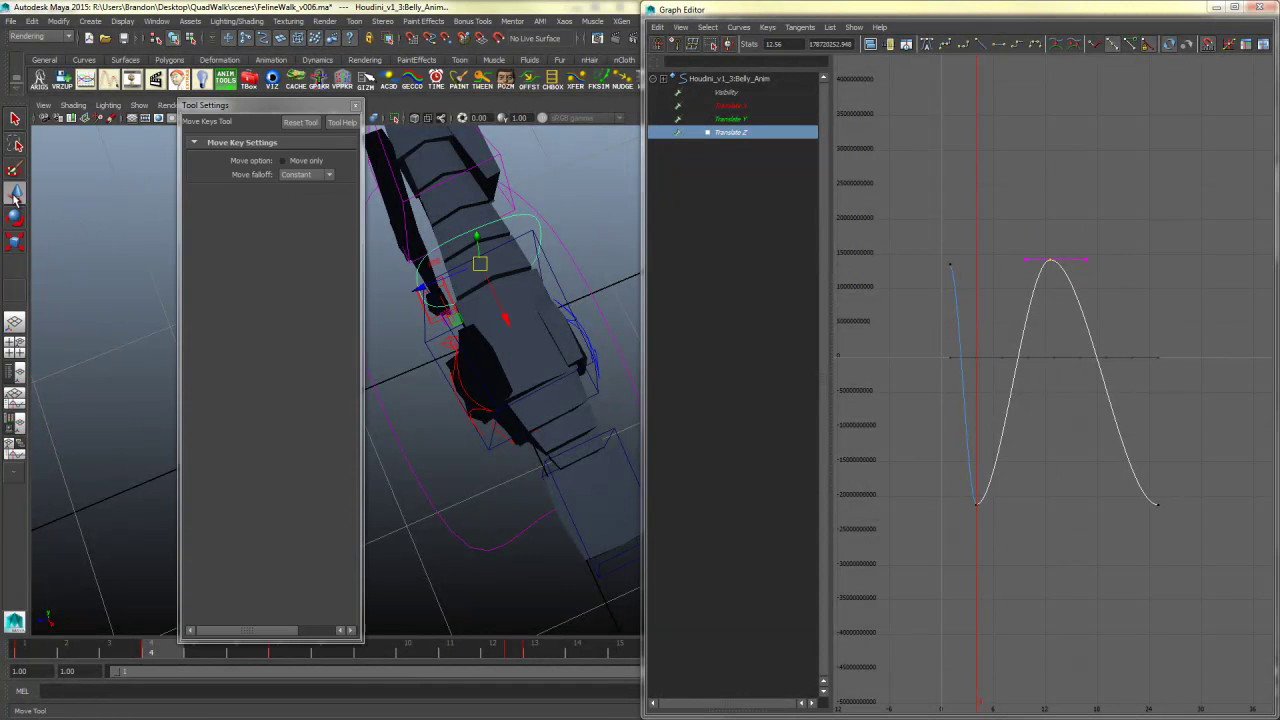
pyautogui.click(357, 108)
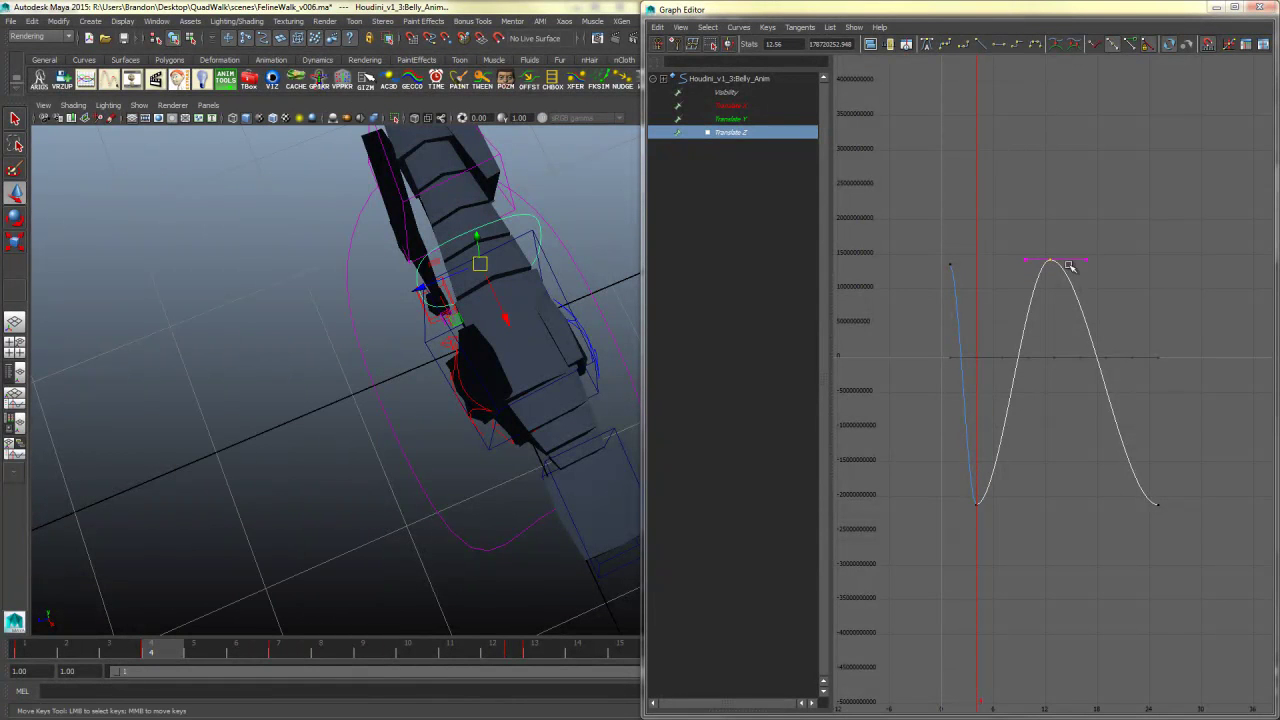
pyautogui.keyDown('shift'); pyautogui.moveTo(1052, 278); pyautogui.dragTo(1077, 284, button='middle'); pyautogui.keyUp('shift')
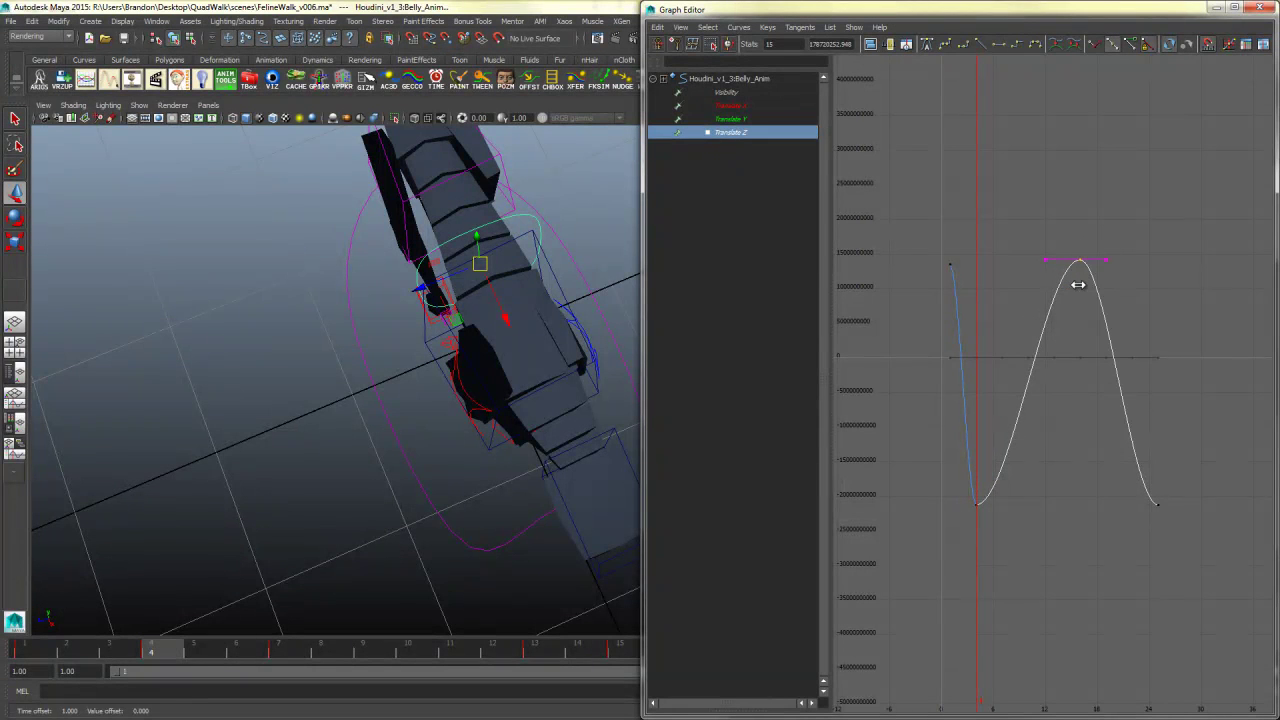
# - Step through frames 4 to 16 to review the belly motion against the Translate Z curve, and return by way of frame 1 to frame 4
pyautogui.keyDown('alt'); pyautogui.moveTo(1110, 444); pyautogui.dragTo(1106, 440, button='middle'); pyautogui.keyUp('alt')
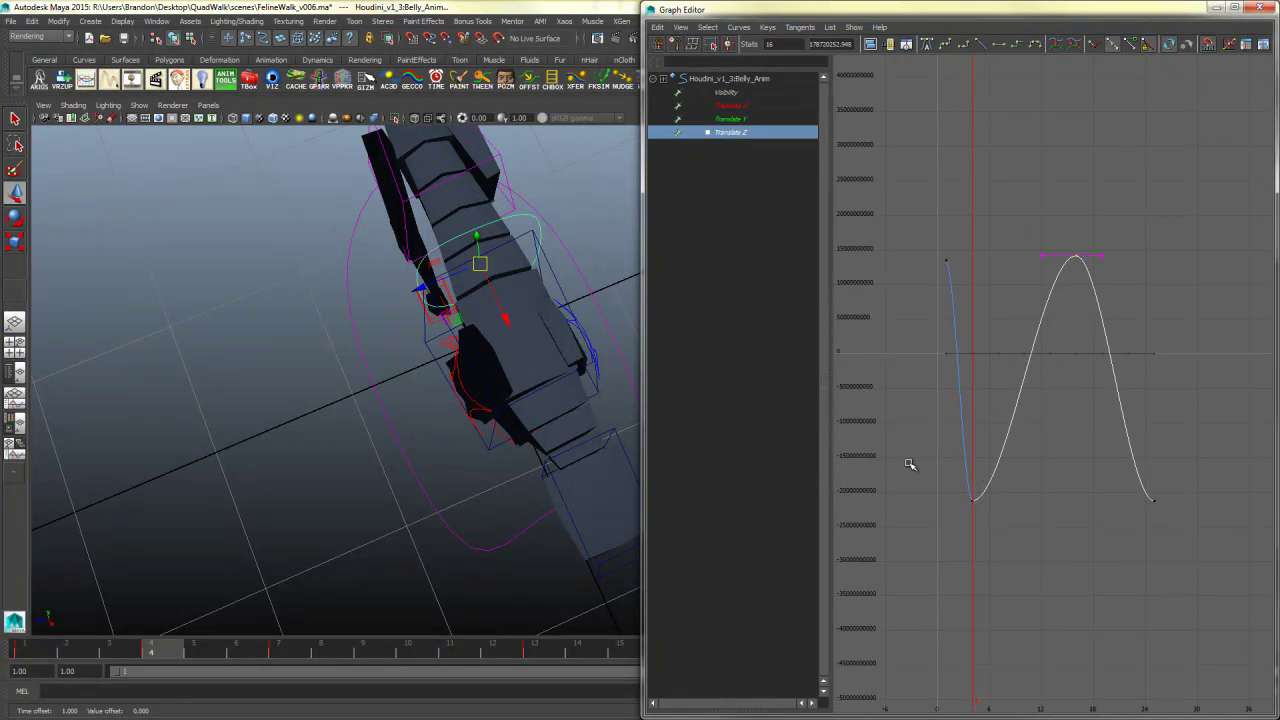
pyautogui.hotkey('alt', '.')
pyautogui.hotkey('alt', '.')
pyautogui.hotkey('alt', '.')
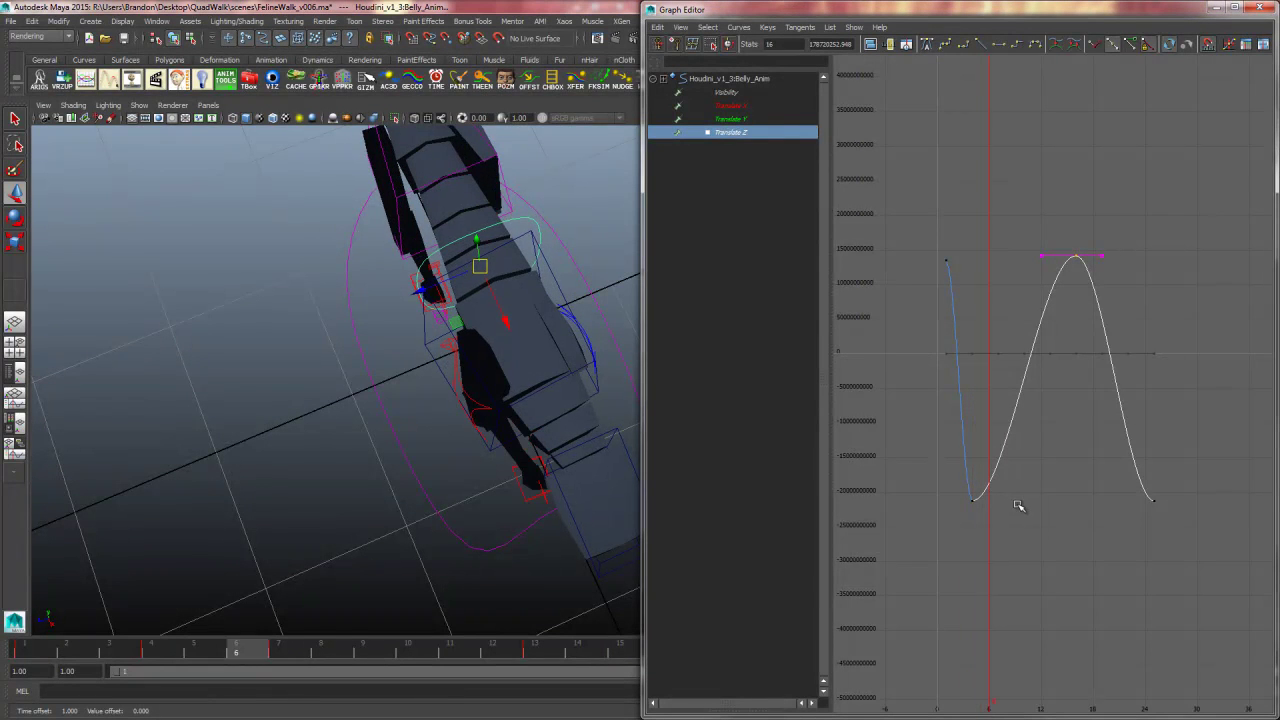
pyautogui.hotkey('alt', '.')
pyautogui.hotkey('alt', '.')
pyautogui.hotkey('alt', '.')
pyautogui.hotkey('alt', '.')
pyautogui.hotkey('alt', '.')
pyautogui.hotkey('alt', '.')
pyautogui.hotkey('alt', '.')
pyautogui.hotkey('alt', '.')
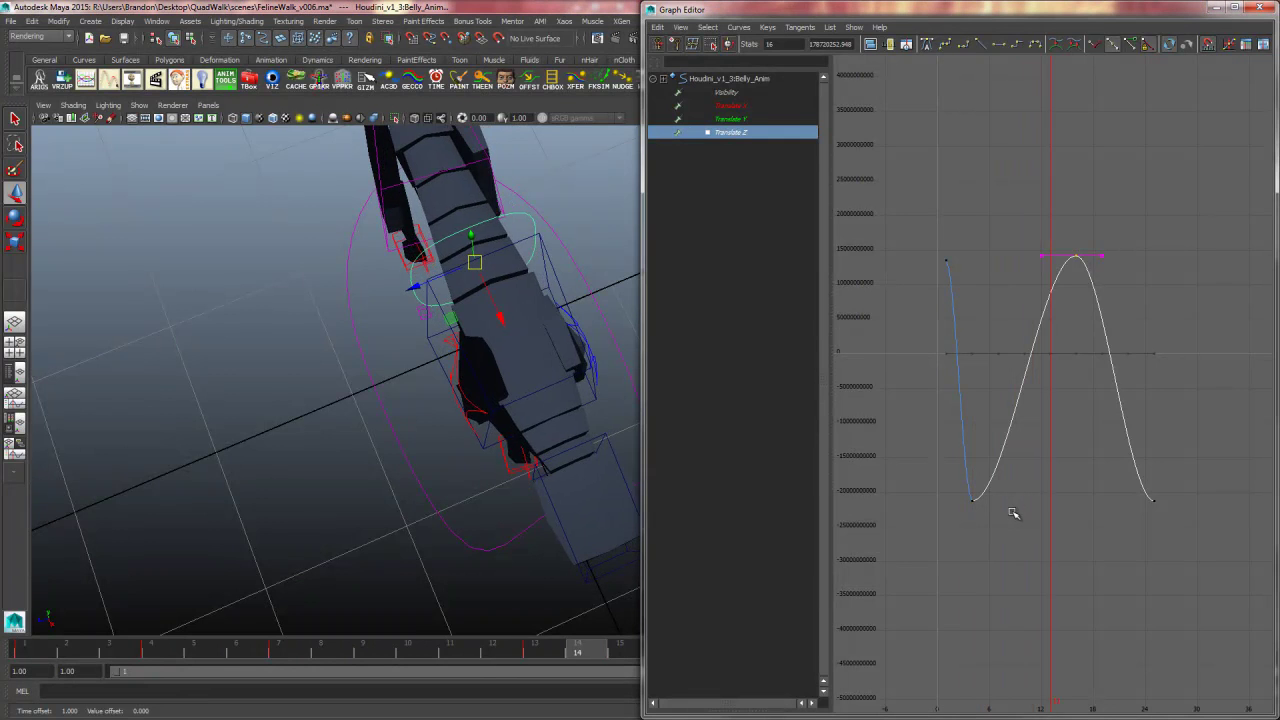
pyautogui.hotkey('alt', '.')
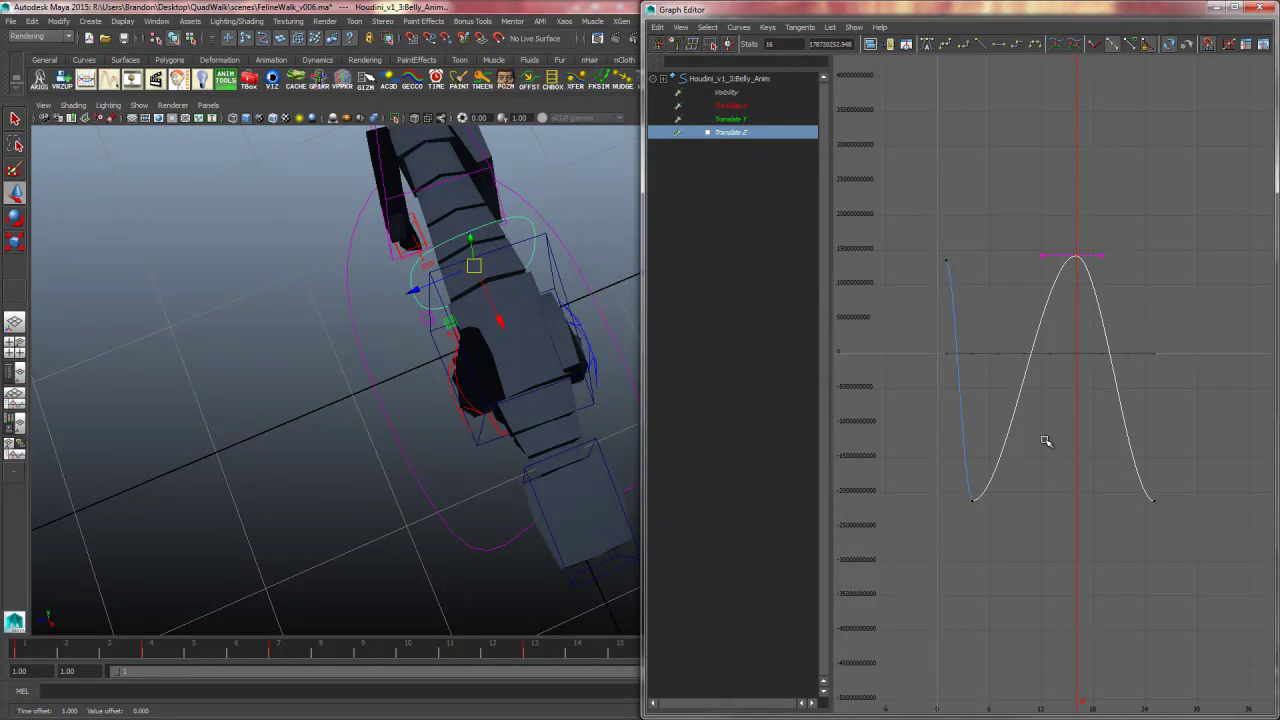
pyautogui.hotkey('alt', 'shift', 'v')
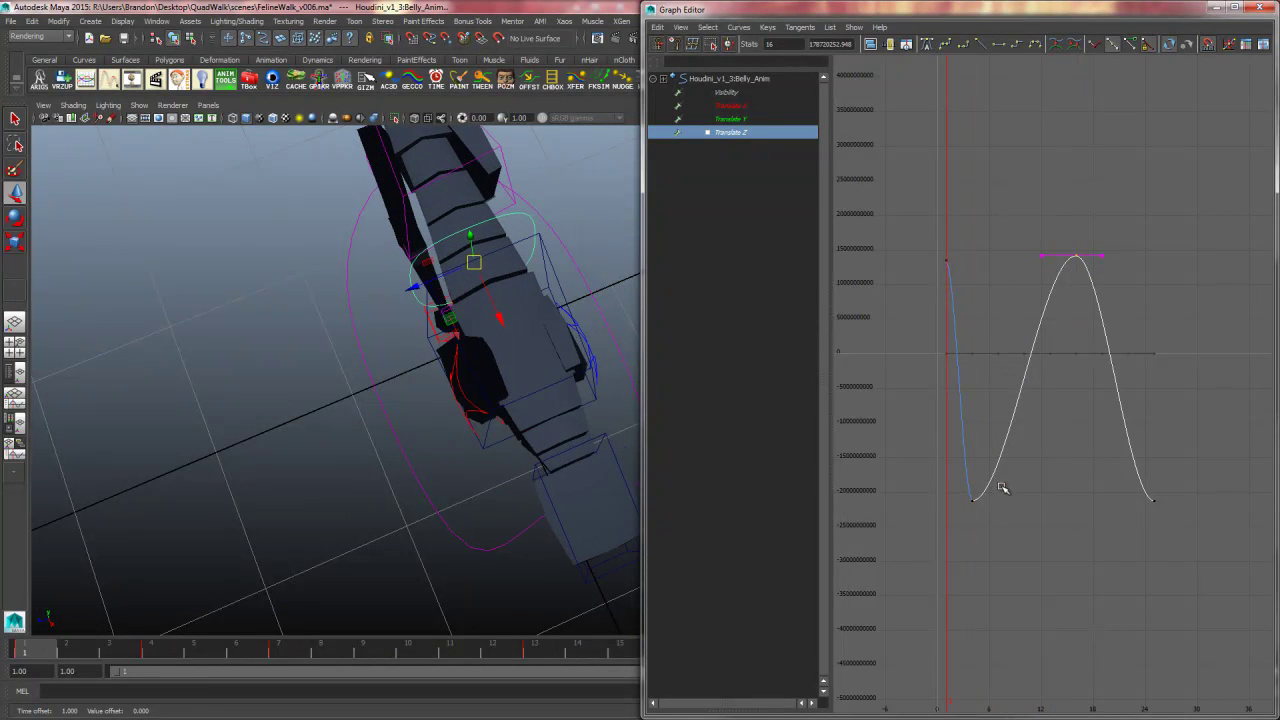
pyautogui.press('.')
# - Scale the Translate Z keys at frames 1 and 16 together to bring both peaks to the same height
pyautogui.moveTo(980, 229); pyautogui.dragTo(922, 315)
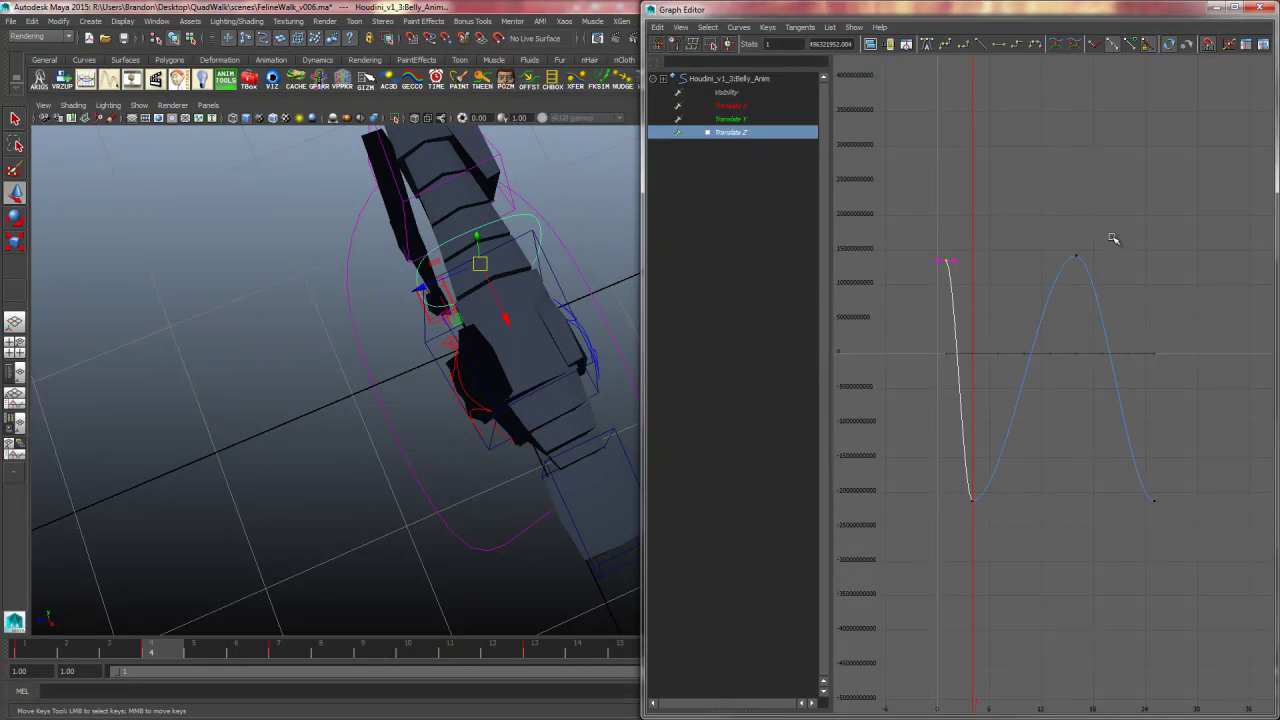
pyautogui.moveTo(1122, 234); pyautogui.dragTo(906, 291)
pyautogui.press('r')
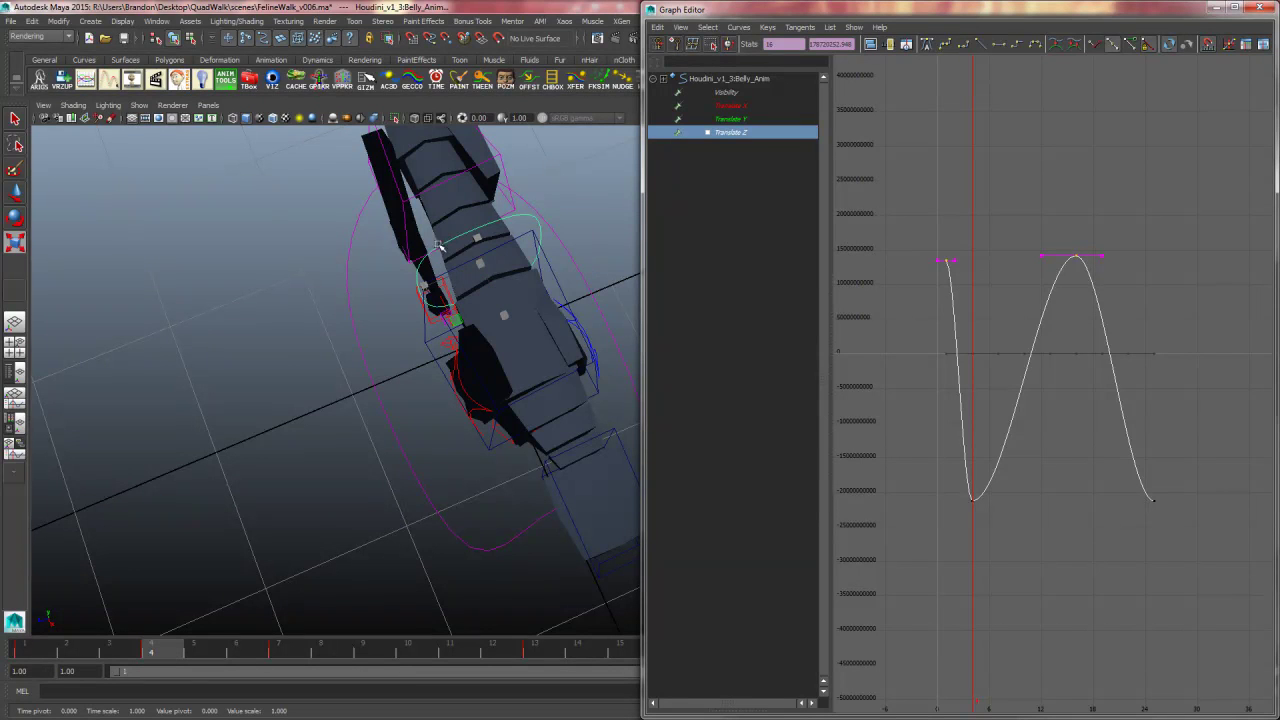
pyautogui.press('w')
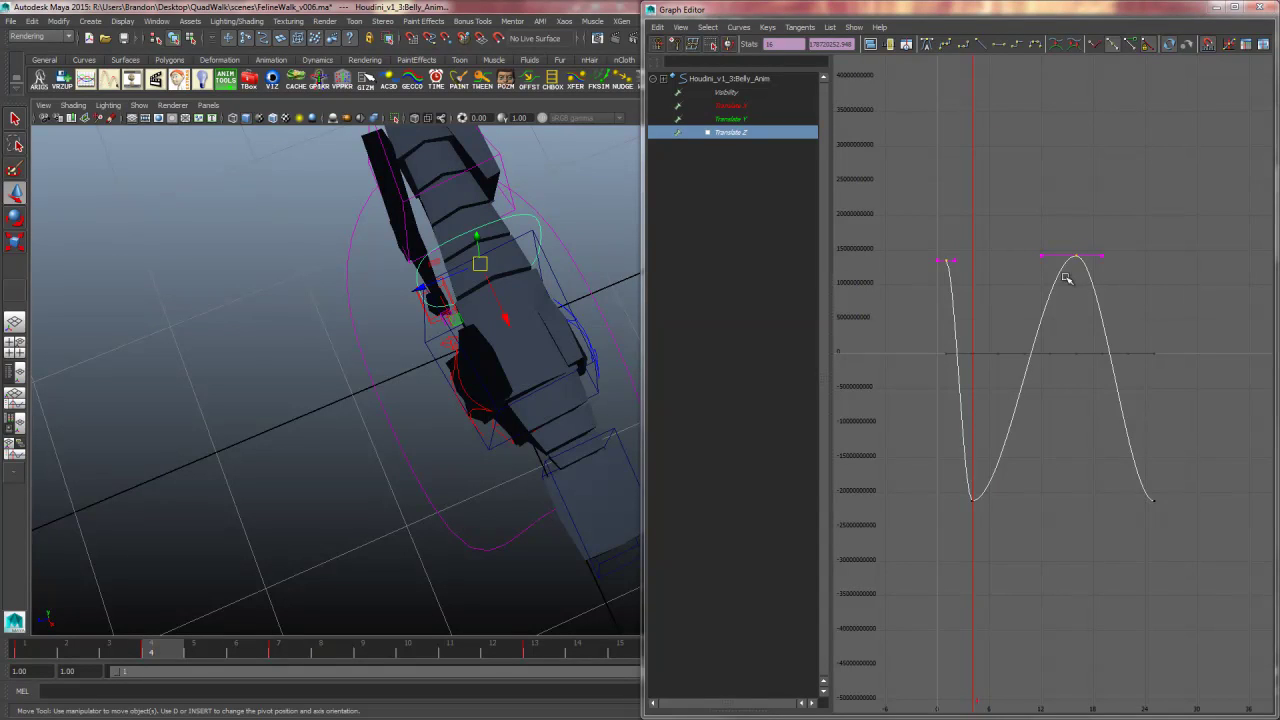
pyautogui.press('w')
pyautogui.moveTo(1161, 244); pyautogui.dragTo(905, 282)
pyautogui.click(14, 244)
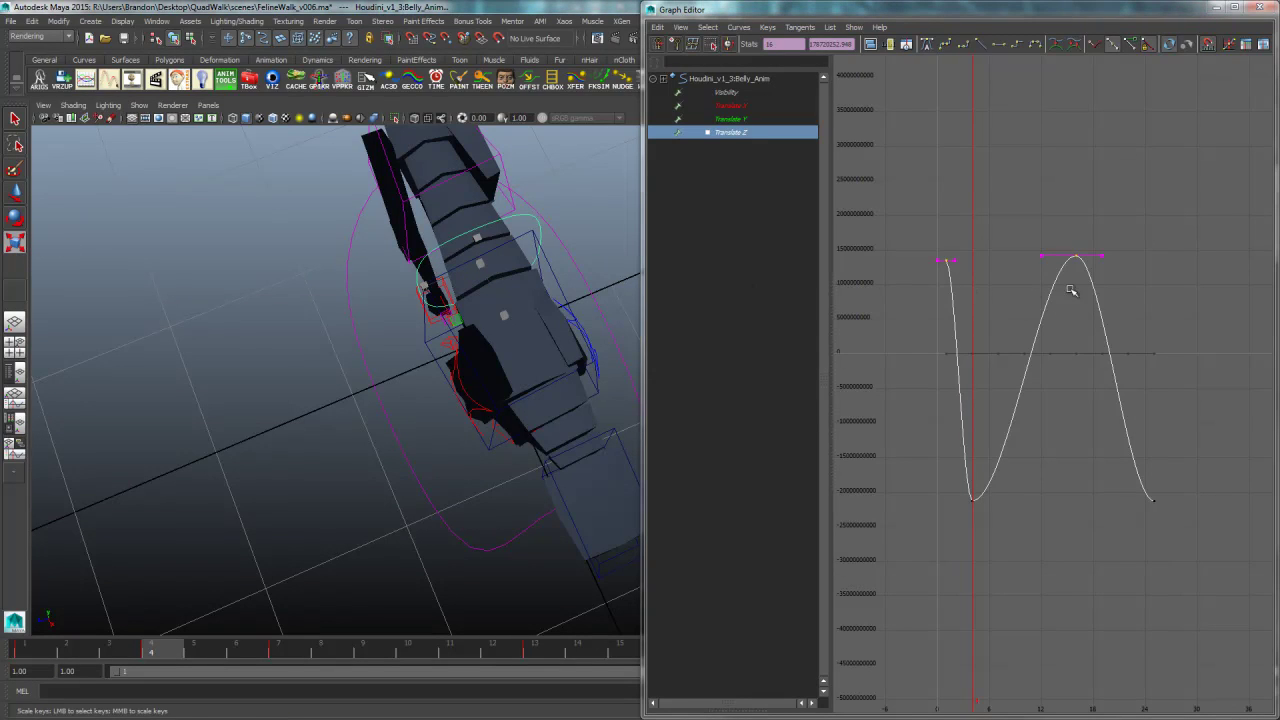
pyautogui.moveTo(997, 262); pyautogui.dragTo(1003, 292)
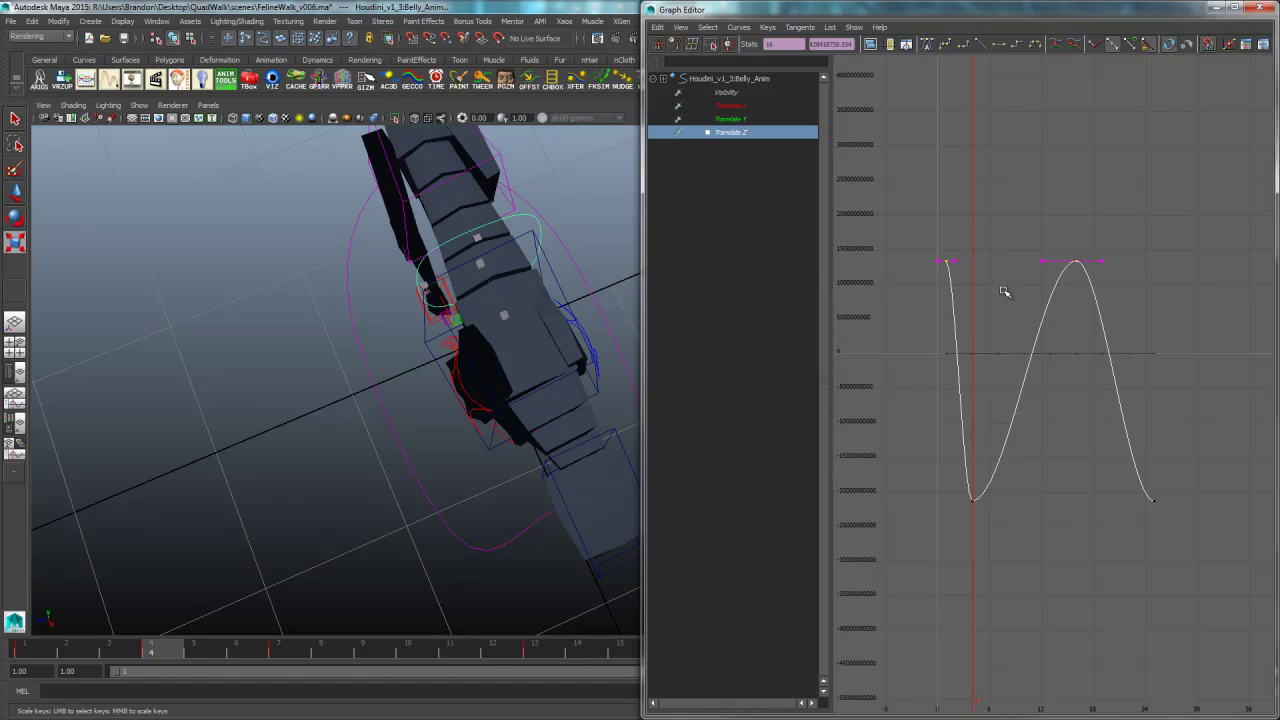
# - Move the Translate Z key at frame 1 back to frame -8 at the same value, using the current time as a guide
pyautogui.press('w')
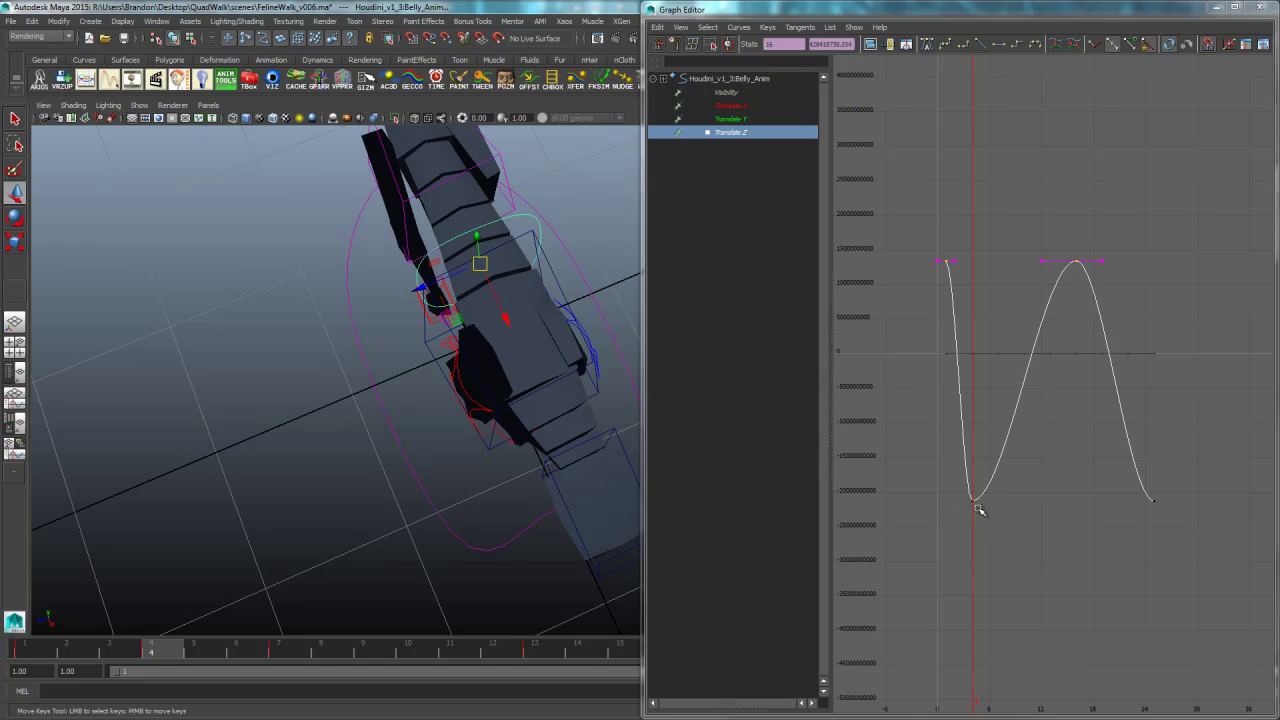
pyautogui.moveTo(950, 8); pyautogui.dragTo(1279, 376)
pyautogui.moveTo(972, 414); pyautogui.dragTo(945, 418)
pyautogui.hotkey('alt', ',')
pyautogui.hotkey('alt', ',')
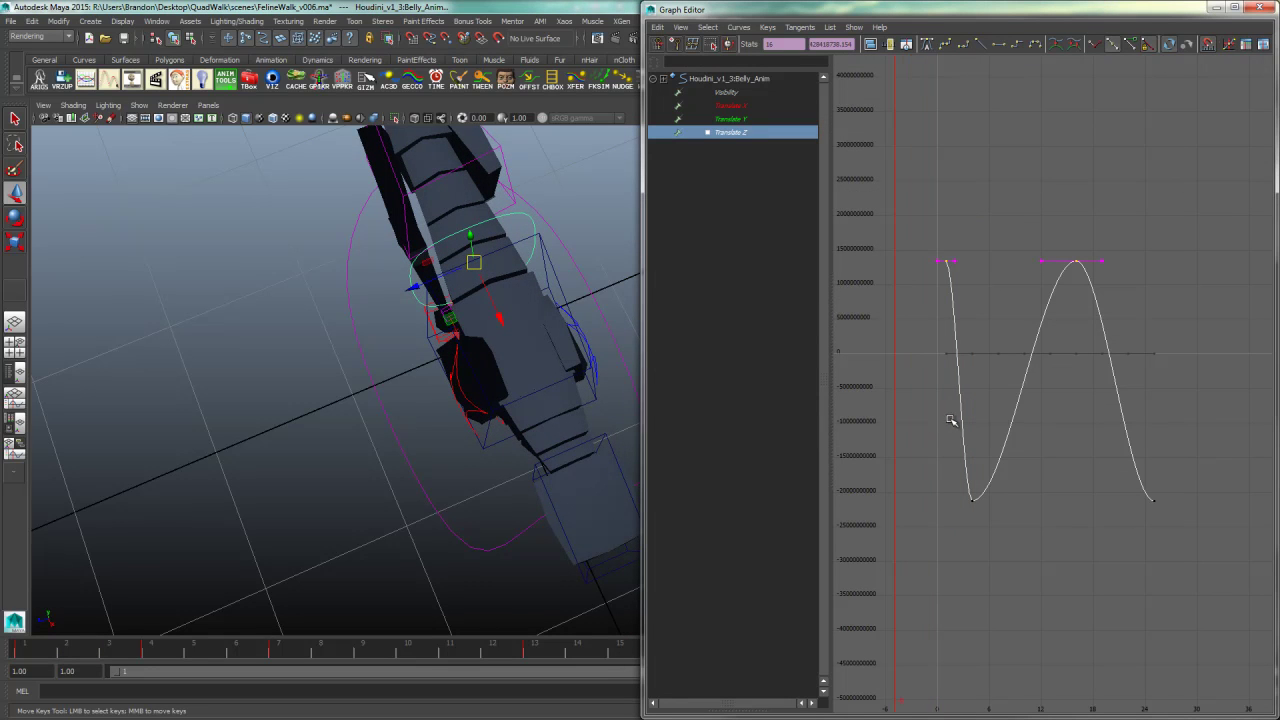
pyautogui.keyDown('alt'); pyautogui.moveTo(943, 423); pyautogui.dragTo(1004, 423, button='middle'); pyautogui.keyUp('alt')
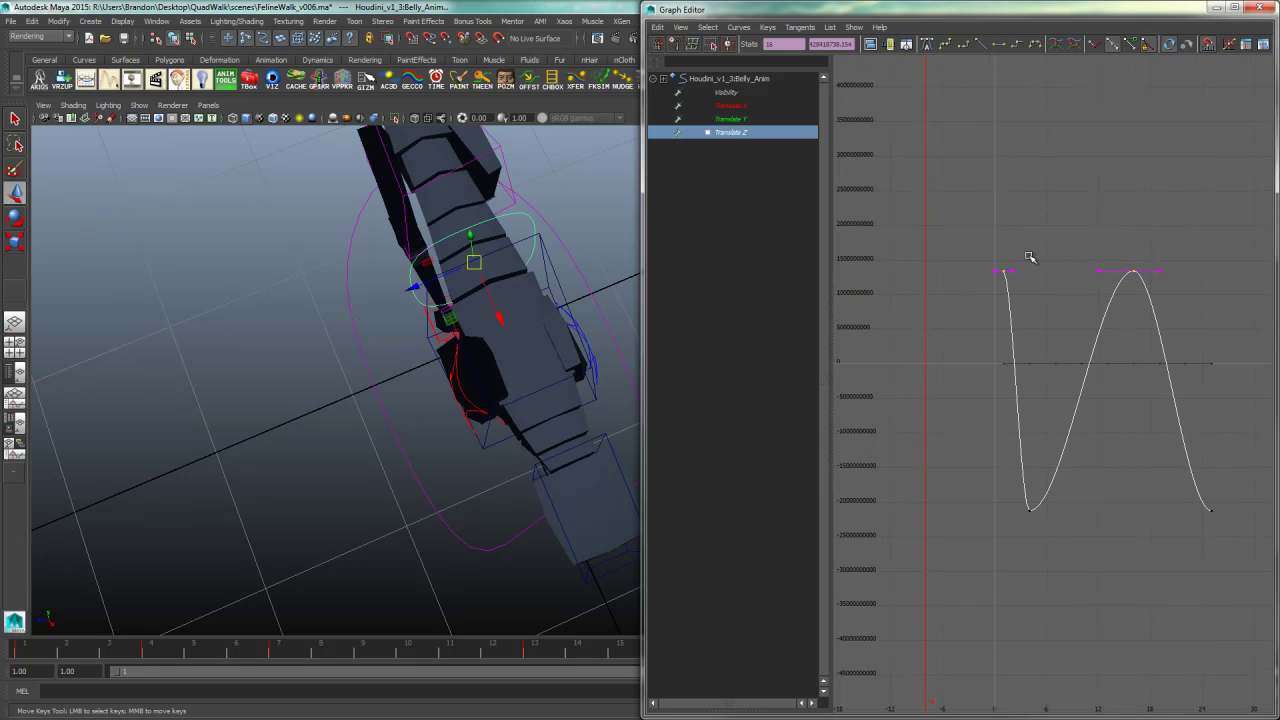
pyautogui.moveTo(1023, 263); pyautogui.dragTo(1000, 323)
pyautogui.keyDown('shift'); pyautogui.moveTo(1014, 299); pyautogui.dragTo(937, 299, button='middle'); pyautogui.keyUp('shift')
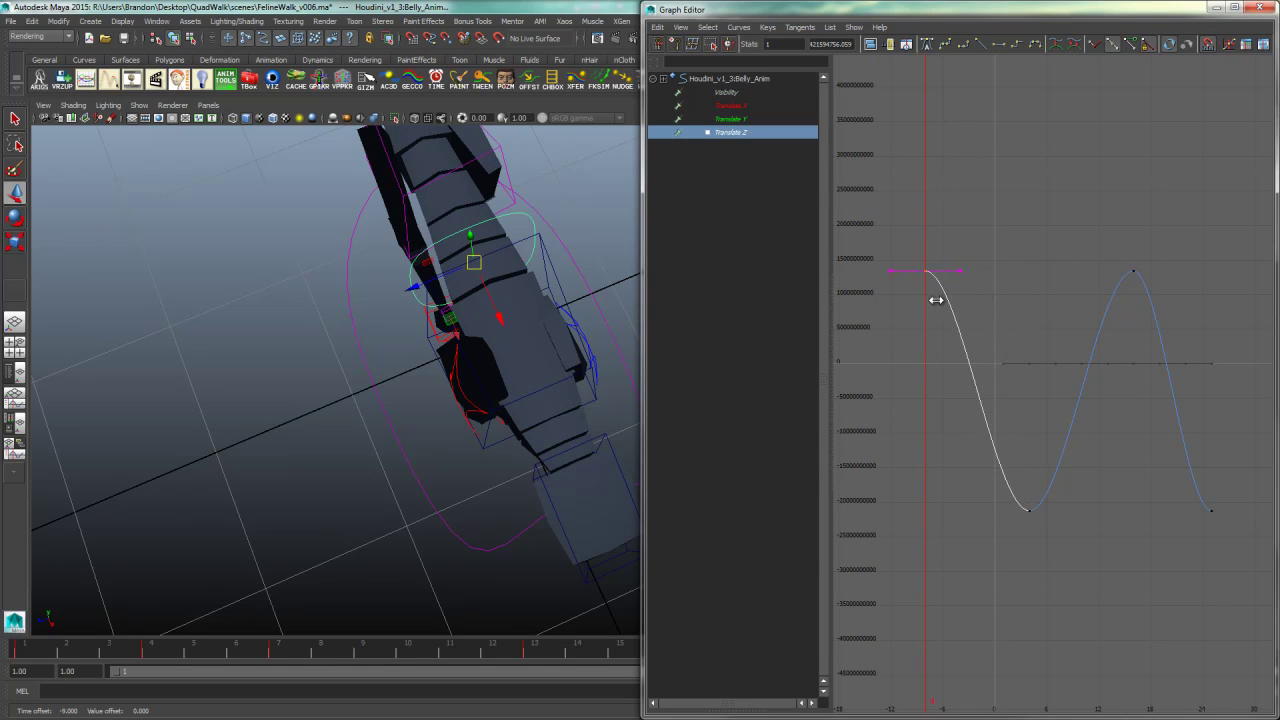
# - Move the frame 25 Translate Z key to frame 28, twelve frames after the frame 16 peak, and select the frame -8 key
pyautogui.press('space')
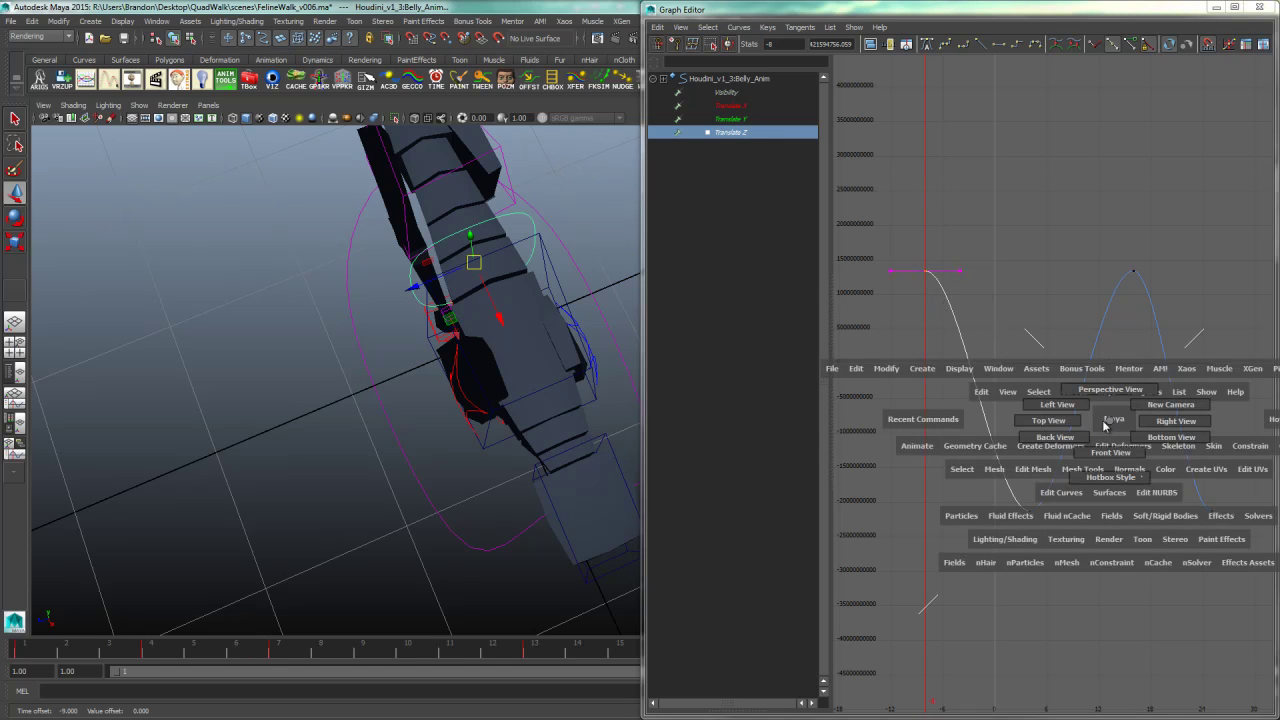
pyautogui.keyDown('alt'); pyautogui.moveTo(1134, 444); pyautogui.dragTo(1052, 420, button='middle'); pyautogui.keyUp('alt')
pyautogui.moveTo(1068, 416)
pyautogui.keyDown('alt'); pyautogui.mouseDown(button='right')
pyautogui.moveTo(1052, 423)
pyautogui.moveTo(1061, 415)
pyautogui.mouseUp(button='right'); pyautogui.keyUp('alt')
pyautogui.click(1059, 277)
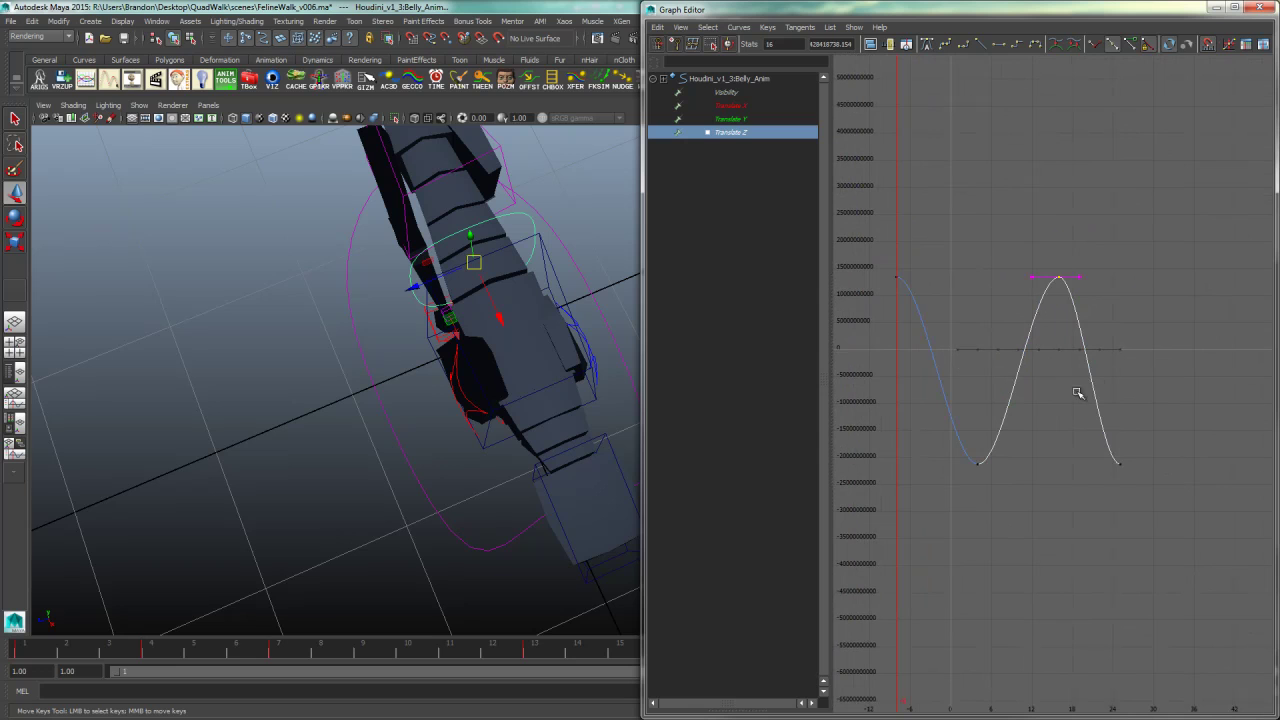
pyautogui.press('k')
pyautogui.moveTo(1052, 384); pyautogui.dragTo(1058, 390)
pyautogui.hotkey('alt', '.')
pyautogui.hotkey('alt', '.')
pyautogui.hotkey('alt', '.')
pyautogui.hotkey('alt', '.')
pyautogui.hotkey('alt', '.')
pyautogui.hotkey('alt', '.')
pyautogui.hotkey('alt', '.')
pyautogui.hotkey('alt', '.')
pyautogui.hotkey('alt', '.')
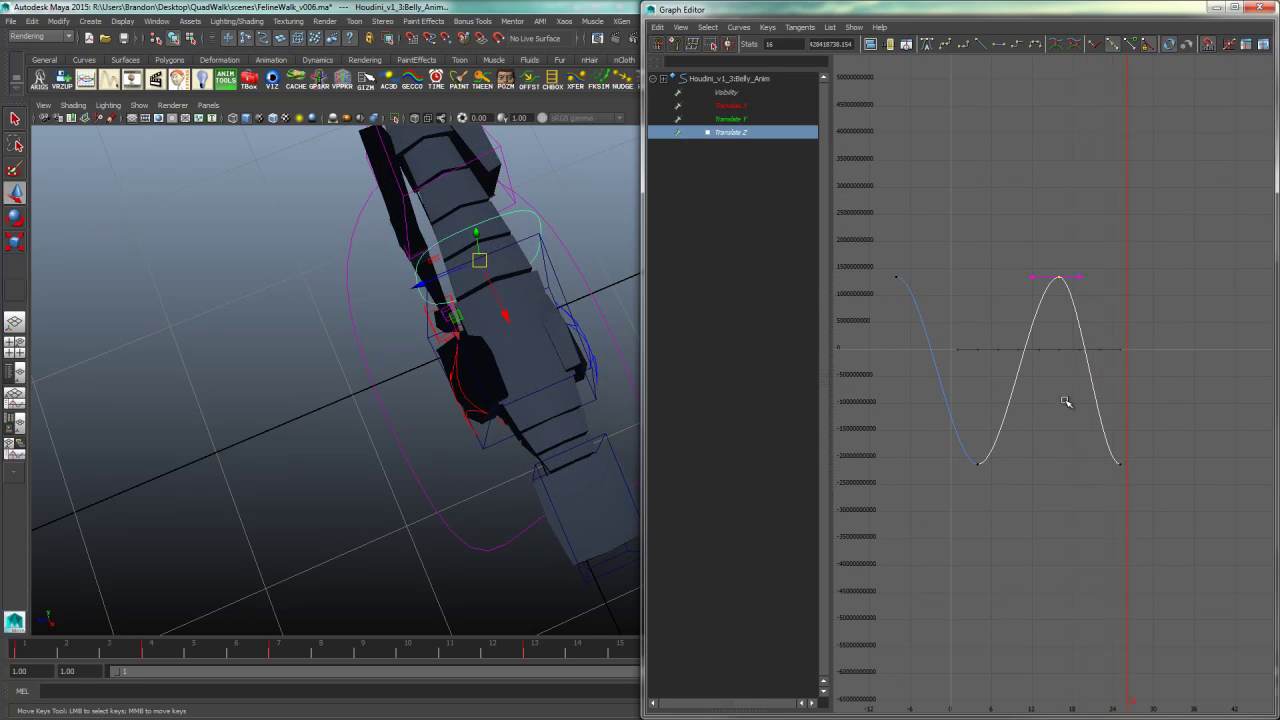
pyautogui.moveTo(1107, 479); pyautogui.dragTo(1110, 480)
pyautogui.moveTo(1127, 481); pyautogui.dragTo(1147, 481, button='middle')
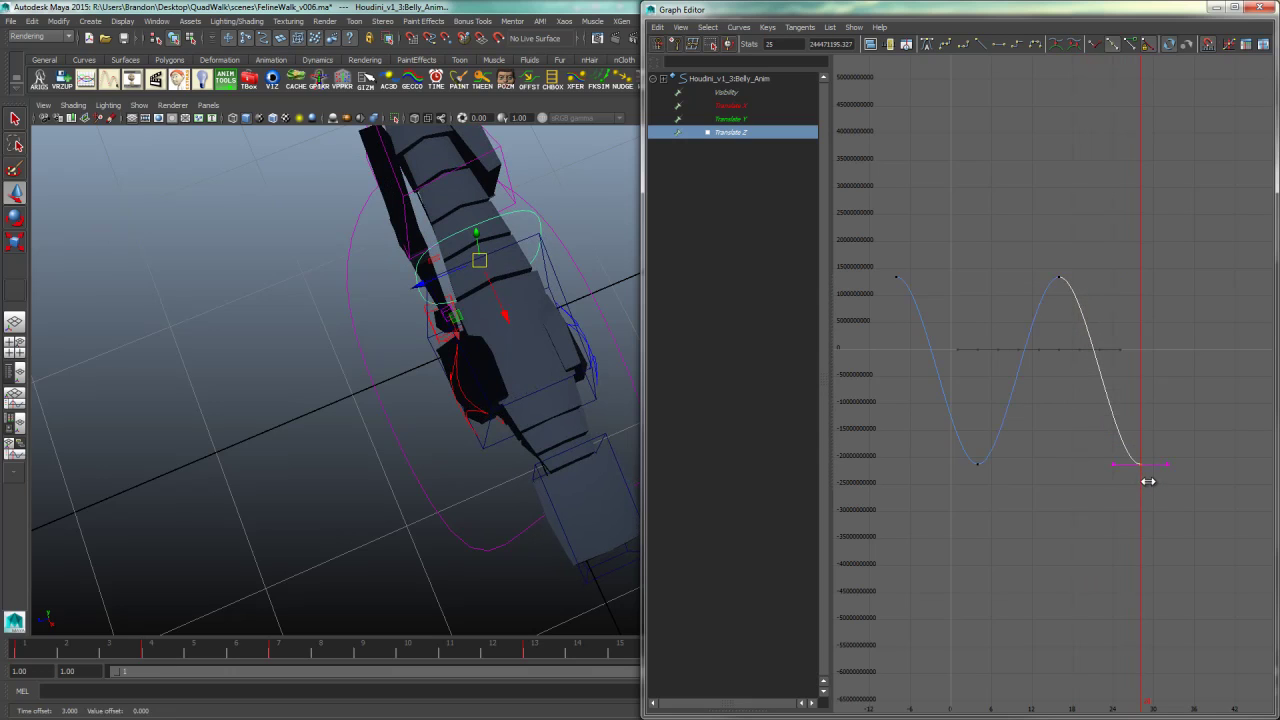
pyautogui.moveTo(933, 260); pyautogui.dragTo(866, 309)
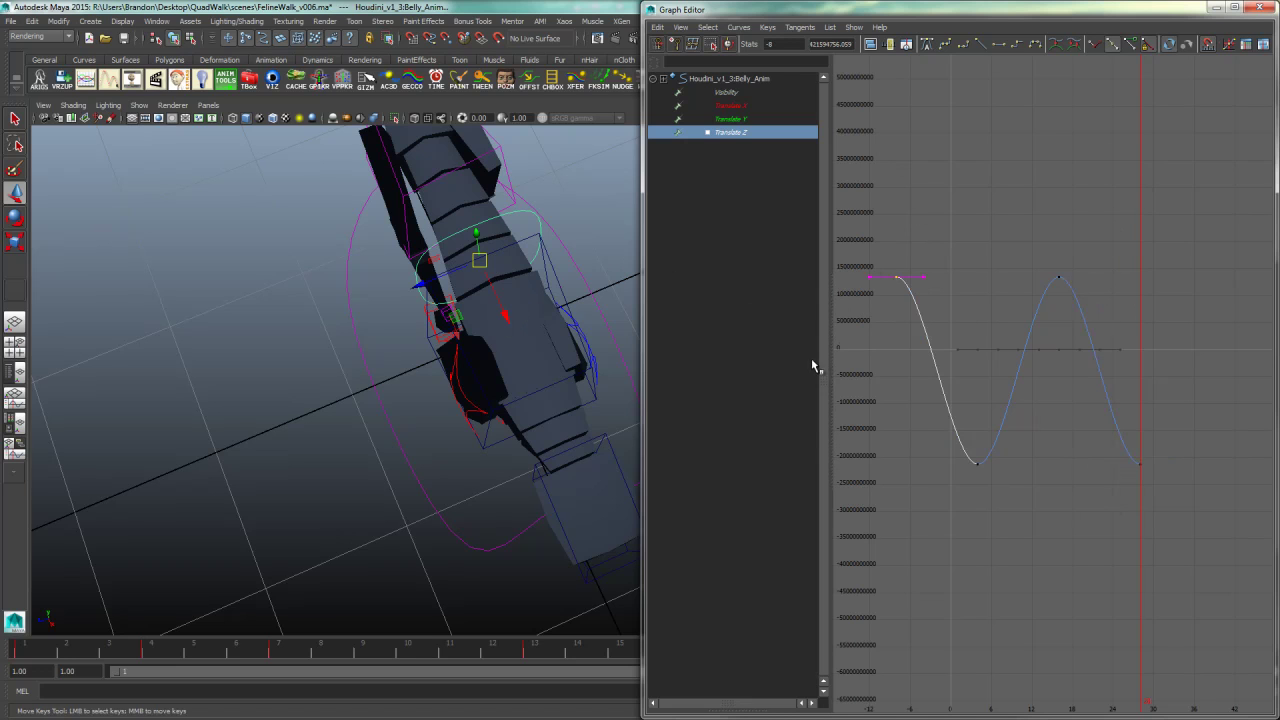
# - Play the walk cycle in the full viewport to review the belly's side-to-side motion, and return to the Graph Editor
pyautogui.click(1215, 8)
pyautogui.click(1211, 649)
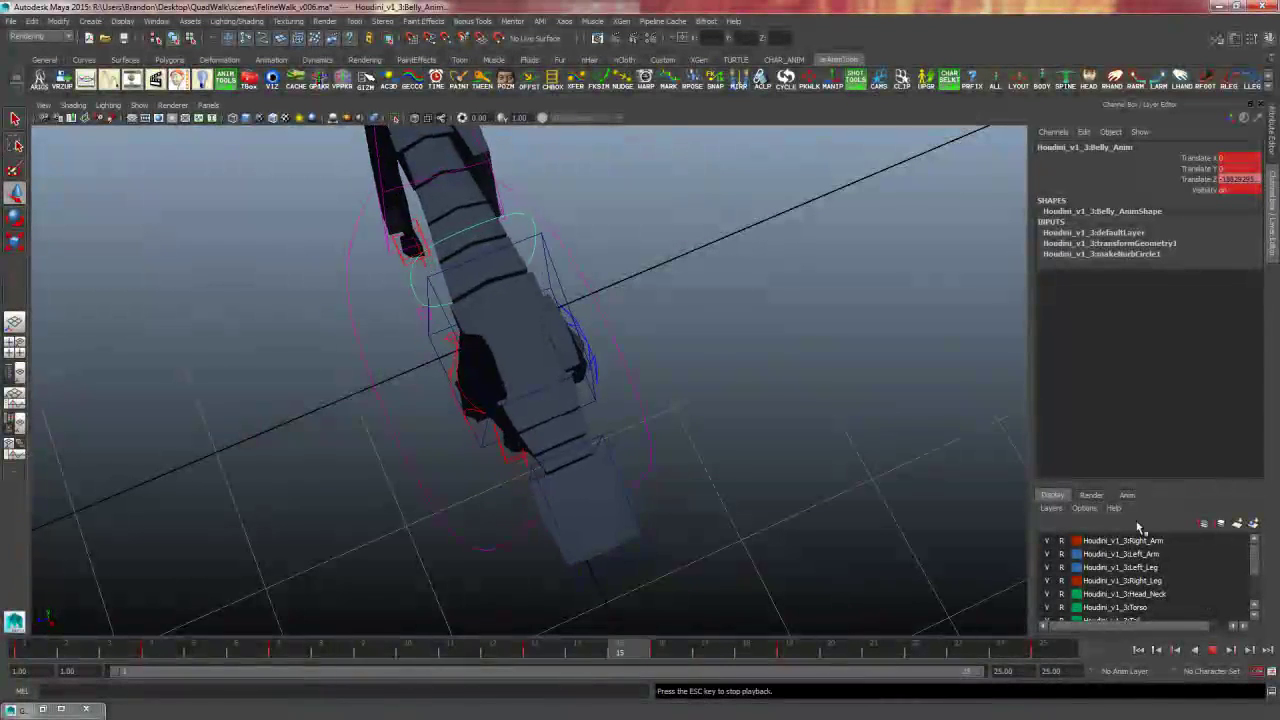
pyautogui.click(1212, 650)
pyautogui.click(43, 709)
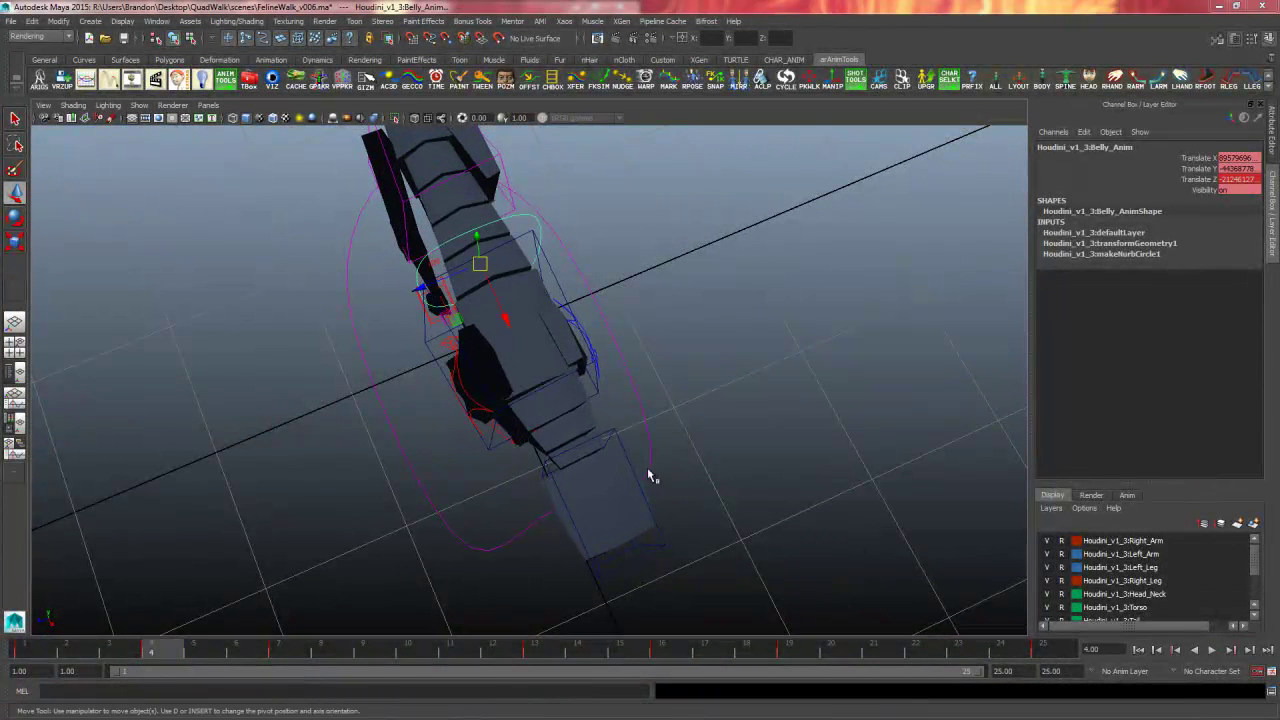
# - Shift all of the belly control's Translate Z keys slightly later in time, and display its Translate Y curve
pyautogui.moveTo(869, 232); pyautogui.dragTo(1155, 512)
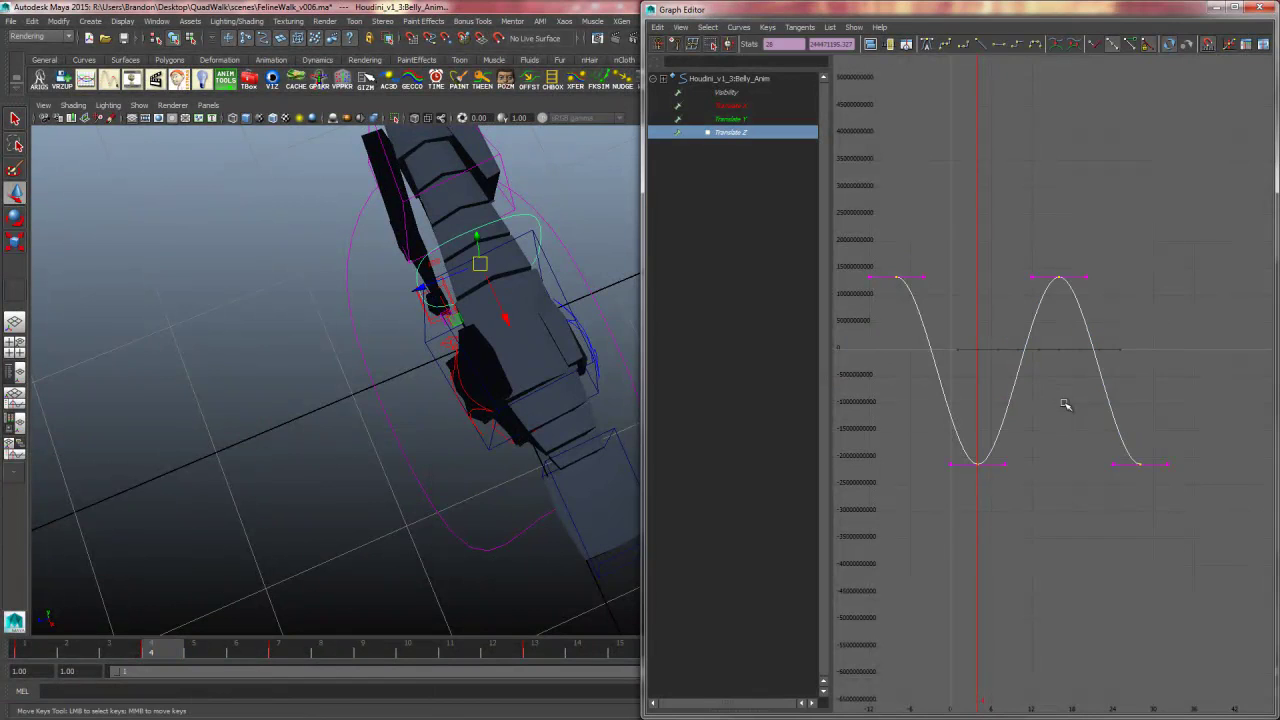
pyautogui.keyDown('shift'); pyautogui.moveTo(1071, 408); pyautogui.dragTo(1095, 398, button='middle'); pyautogui.keyUp('shift')
pyautogui.click(731, 119)
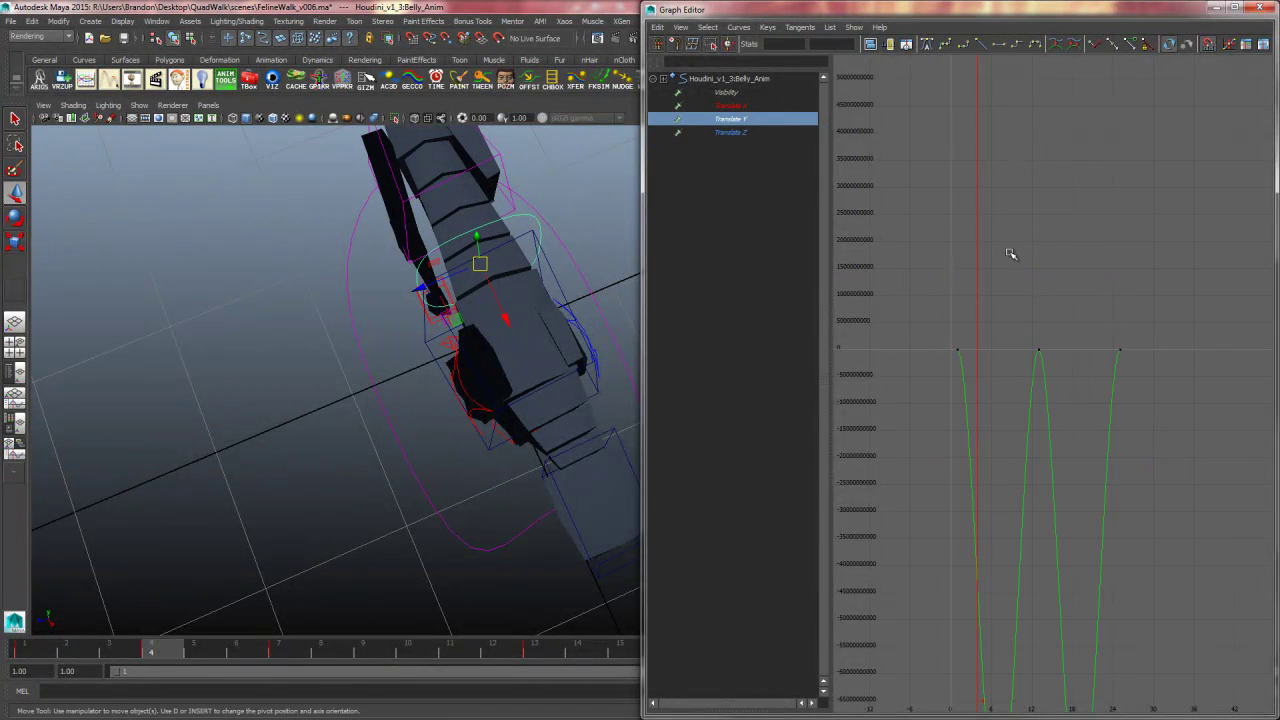
pyautogui.press('f')
# - Select the rear body control and delete its Visibility keys between the first and last keys
pyautogui.keyDown('alt'); pyautogui.moveTo(391, 301); pyautogui.dragTo(459, 284); pyautogui.keyUp('alt')
pyautogui.moveTo(357, 235); pyautogui.dragTo(374, 289)
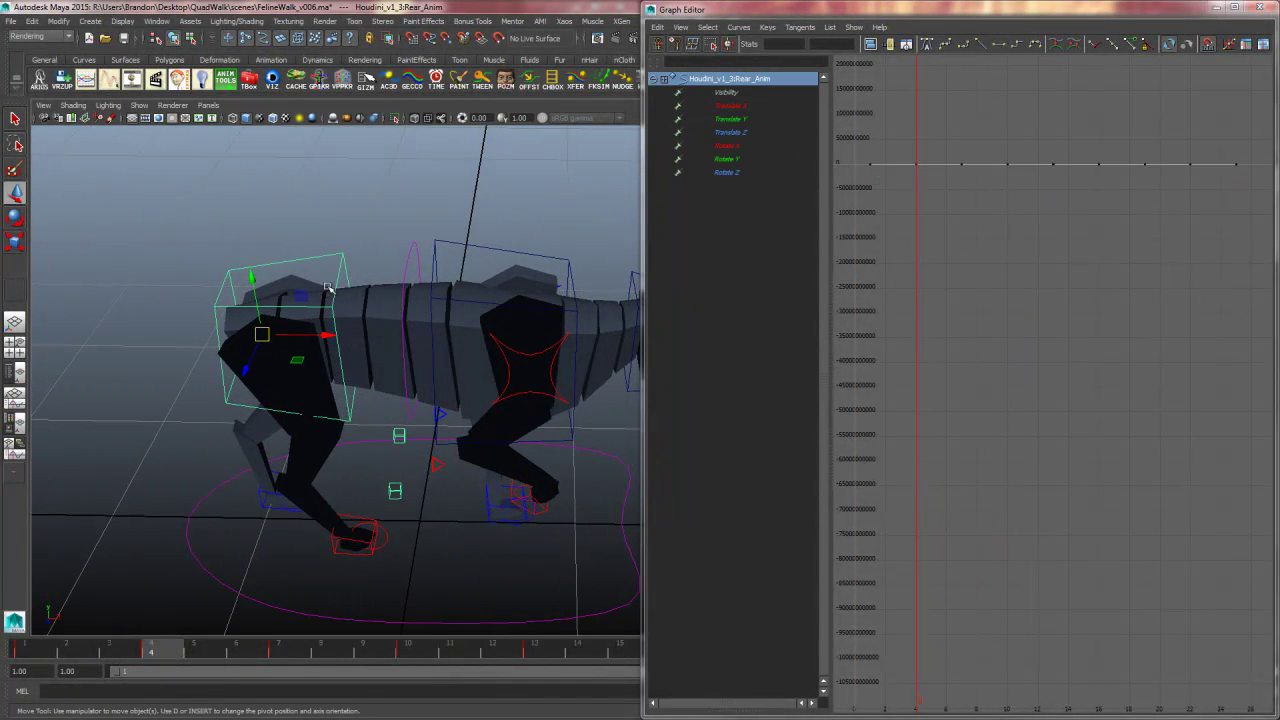
pyautogui.keyDown('alt'); pyautogui.moveTo(334, 284); pyautogui.dragTo(386, 265); pyautogui.keyUp('alt')
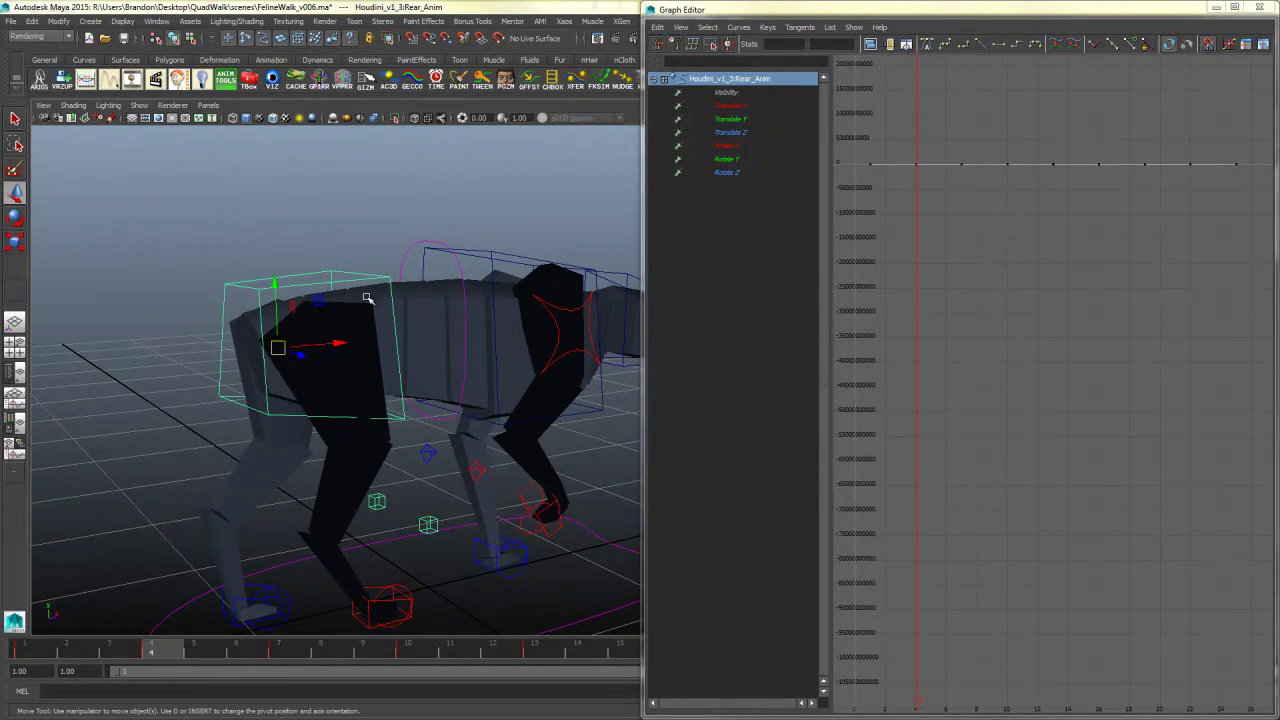
pyautogui.keyDown('alt'); pyautogui.moveTo(409, 286); pyautogui.dragTo(418, 288); pyautogui.keyUp('alt')
pyautogui.click(728, 92)
pyautogui.press('f')
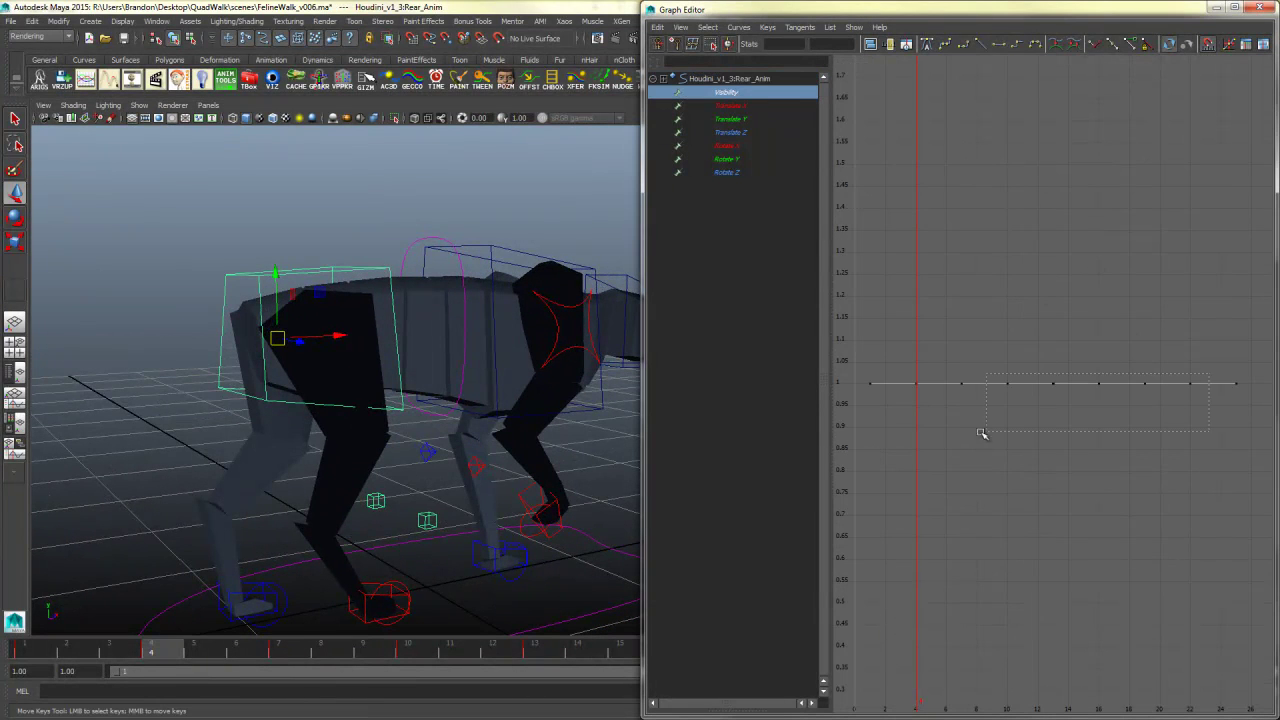
pyautogui.moveTo(1036, 426); pyautogui.dragTo(896, 446)
pyautogui.press('Delete')
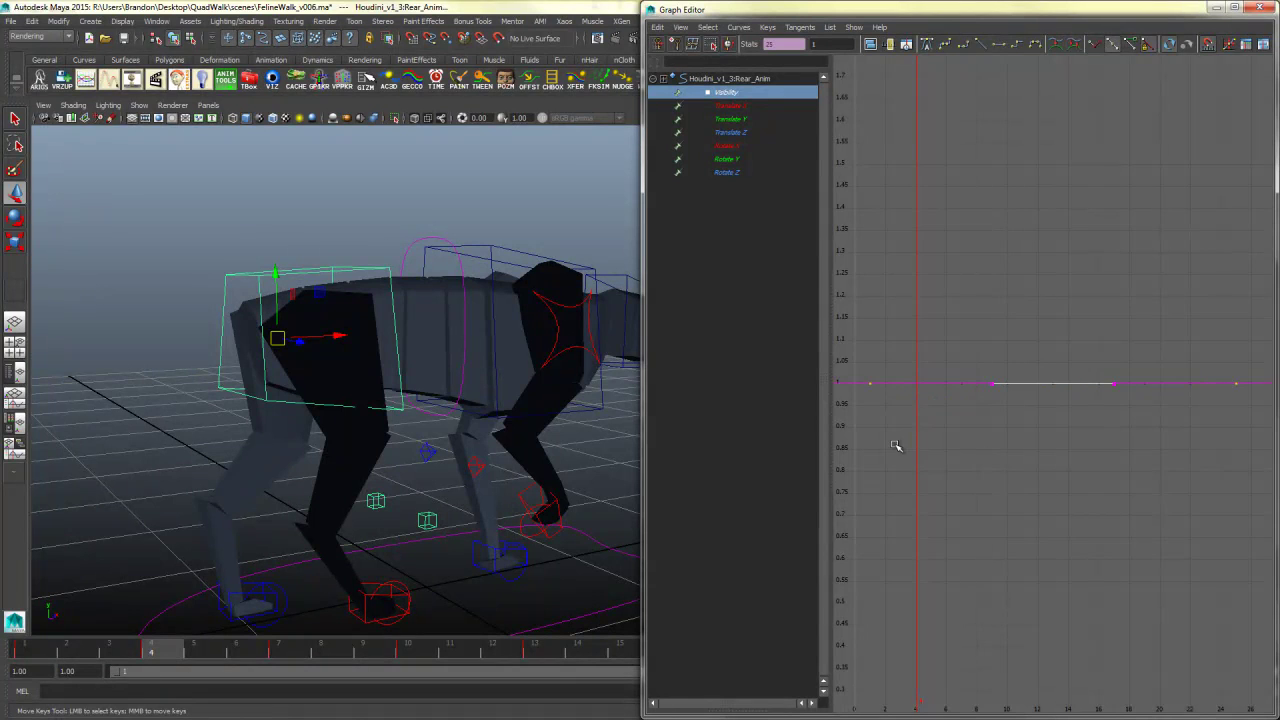
# - Try shifting the chest control backward along its X axis at frame 4, with the Translate X curve displayed
pyautogui.click(756, 108)
pyautogui.press('f')
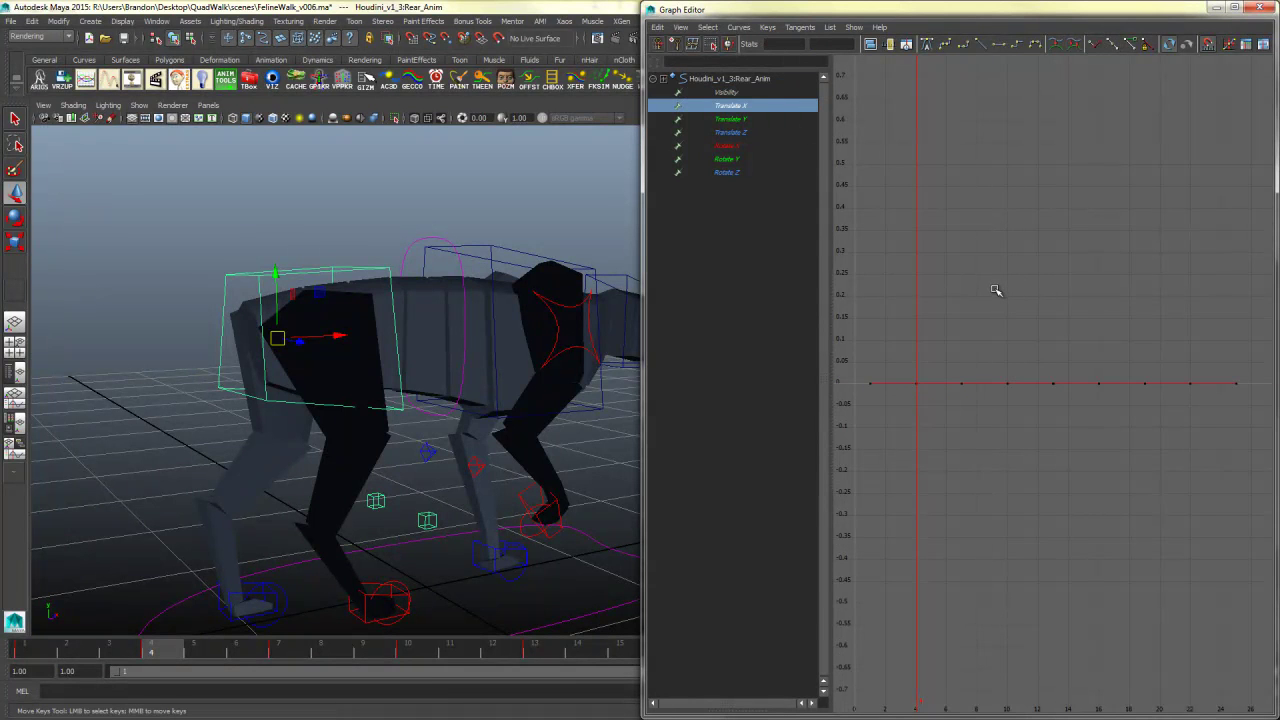
pyautogui.keyDown('alt'); pyautogui.moveTo(468, 330); pyautogui.dragTo(365, 402); pyautogui.keyUp('alt')
pyautogui.click(494, 306)
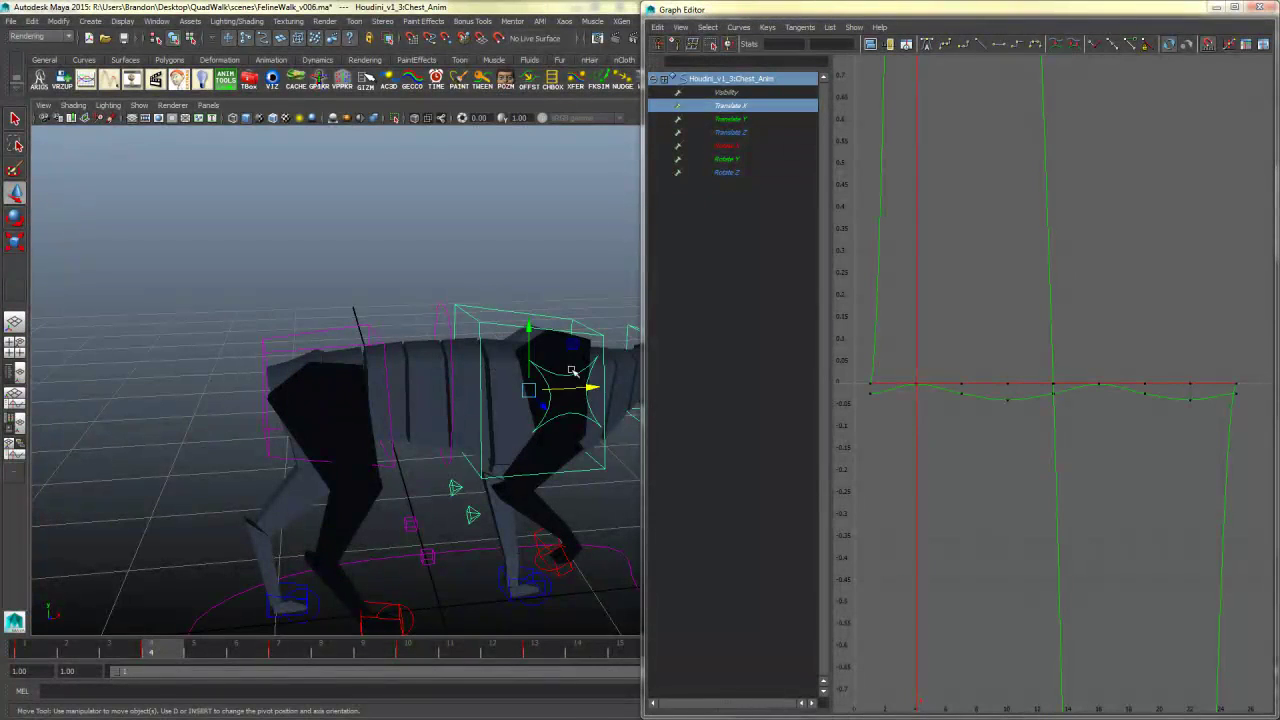
pyautogui.moveTo(589, 387); pyautogui.dragTo(579, 389)
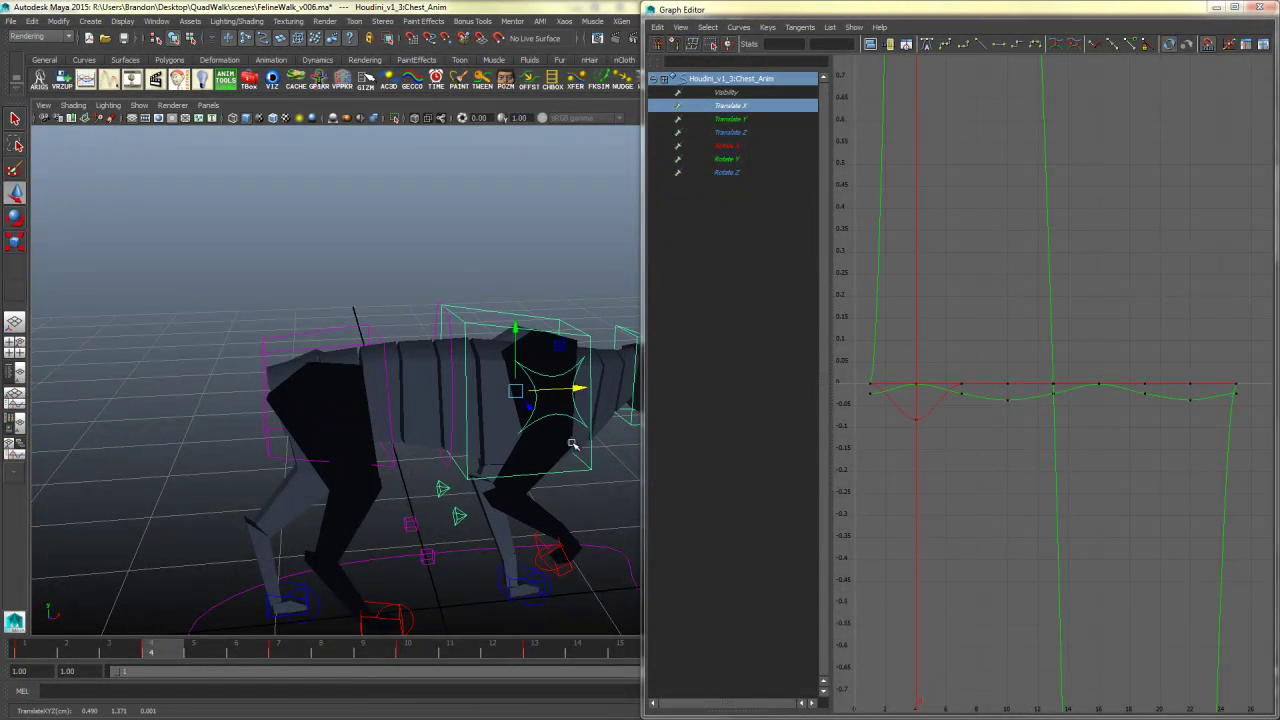
pyautogui.hotkey('ctrl', 'z')
pyautogui.hotkey('ctrl', 'z')
# - Try shifting the rear control backward and the chest control forward along the X axis
pyautogui.moveTo(368, 398); pyautogui.dragTo(338, 395)
pyautogui.click(378, 387)
pyautogui.click(495, 308)
pyautogui.moveTo(591, 388); pyautogui.dragTo(603, 386)
pyautogui.hotkey('ctrl', 'z')
pyautogui.hotkey('ctrl', 'z')
pyautogui.hotkey('ctrl', 'z')
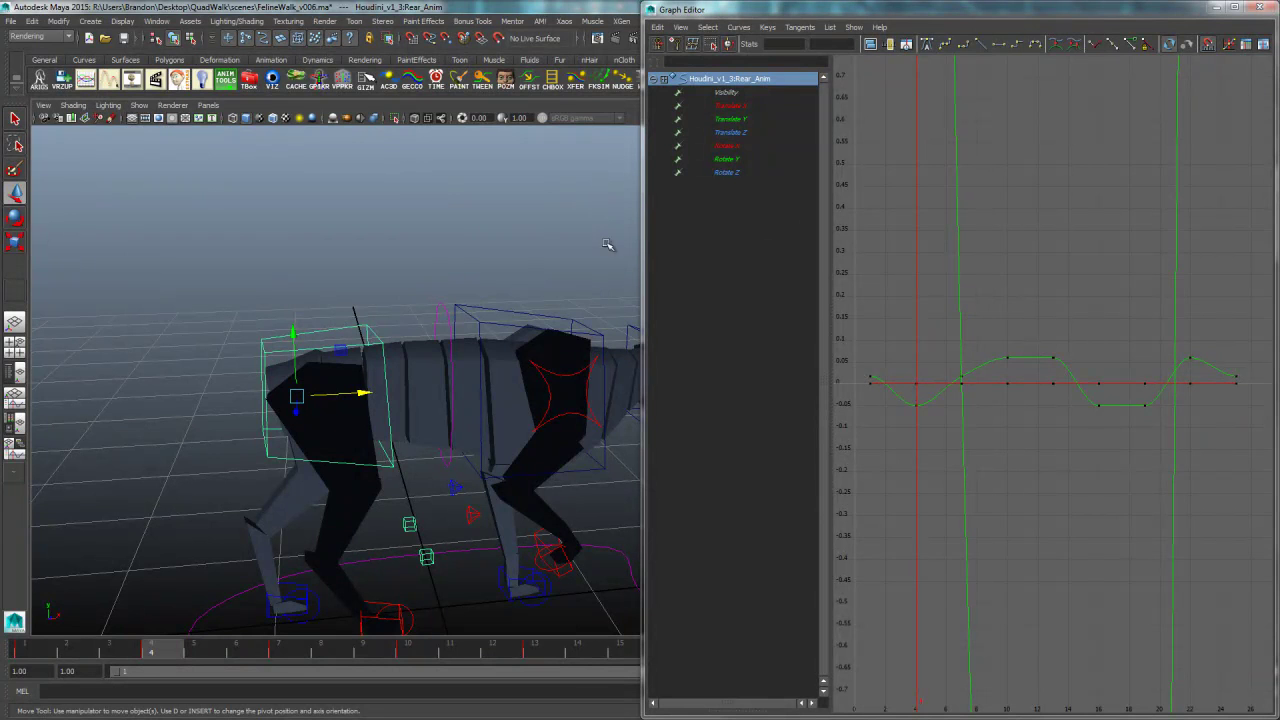
# - Select the rear control's Translate X keys between the first and last keys
pyautogui.click(740, 106)
pyautogui.moveTo(1197, 371); pyautogui.dragTo(945, 440)
# - Delete the rear control's Translate Y keys at frames 7 and 13
pyautogui.click(762, 121)
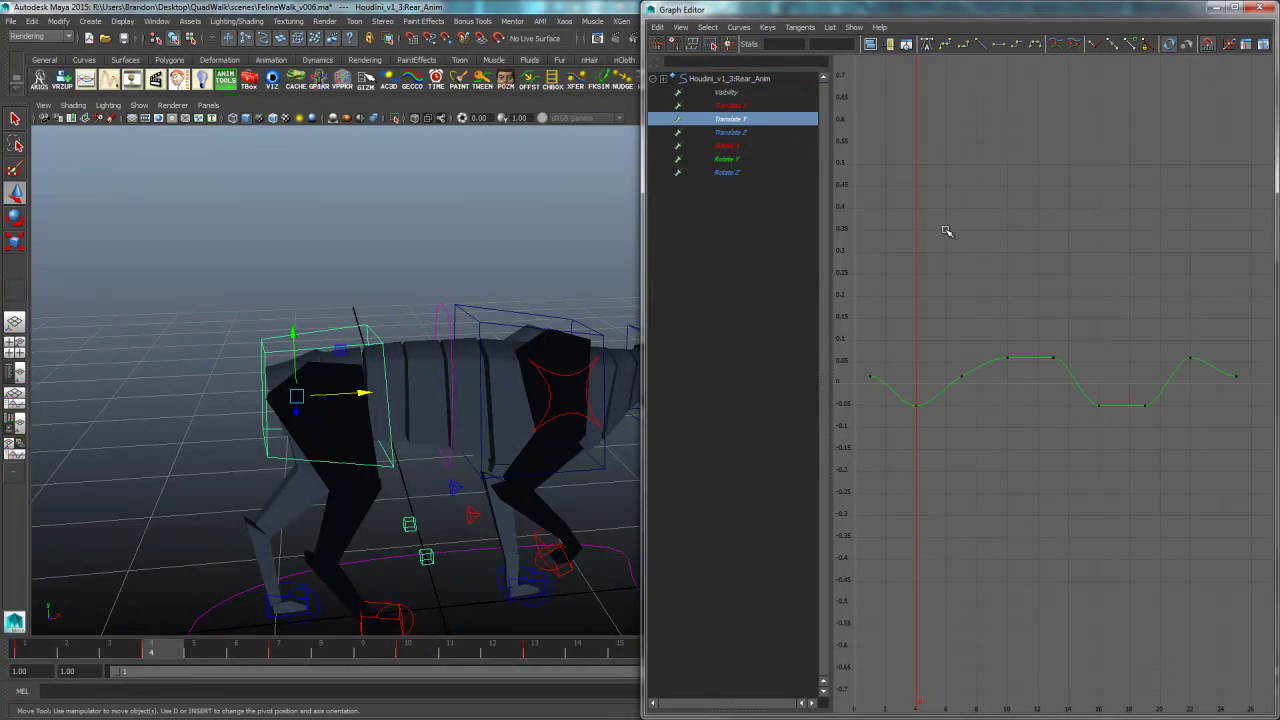
pyautogui.press('f')
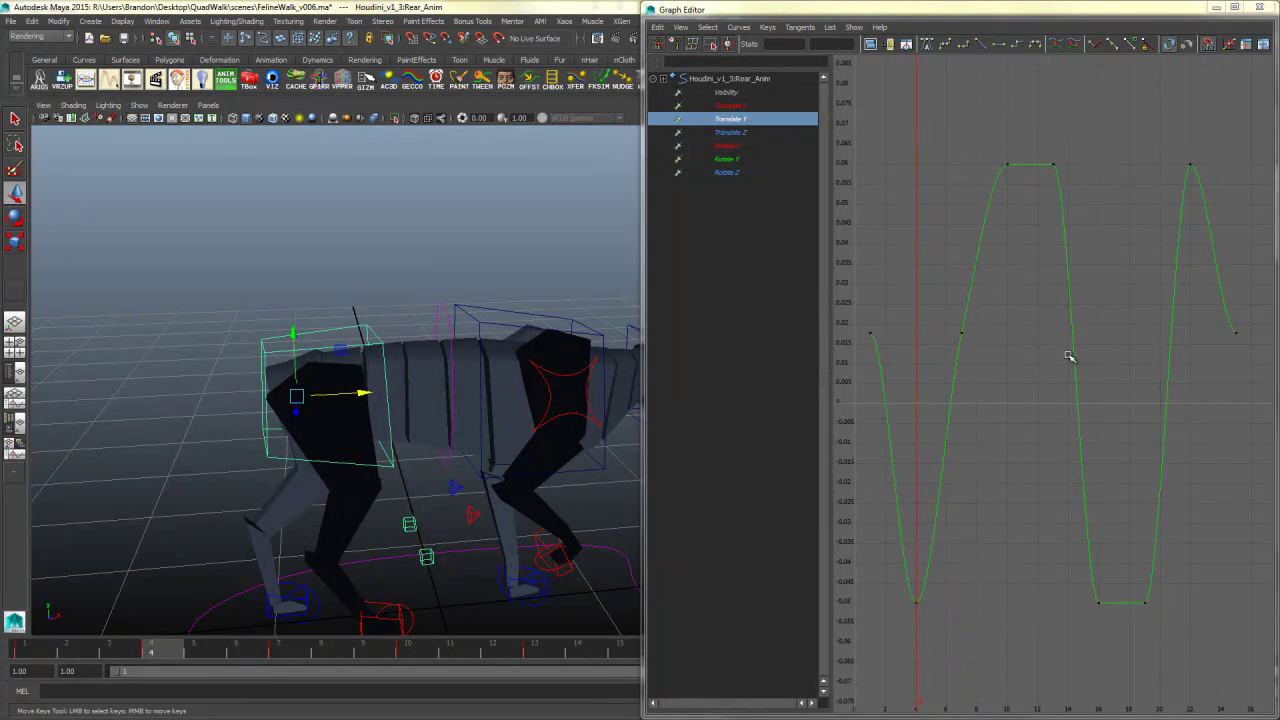
pyautogui.moveTo(983, 308); pyautogui.dragTo(955, 370)
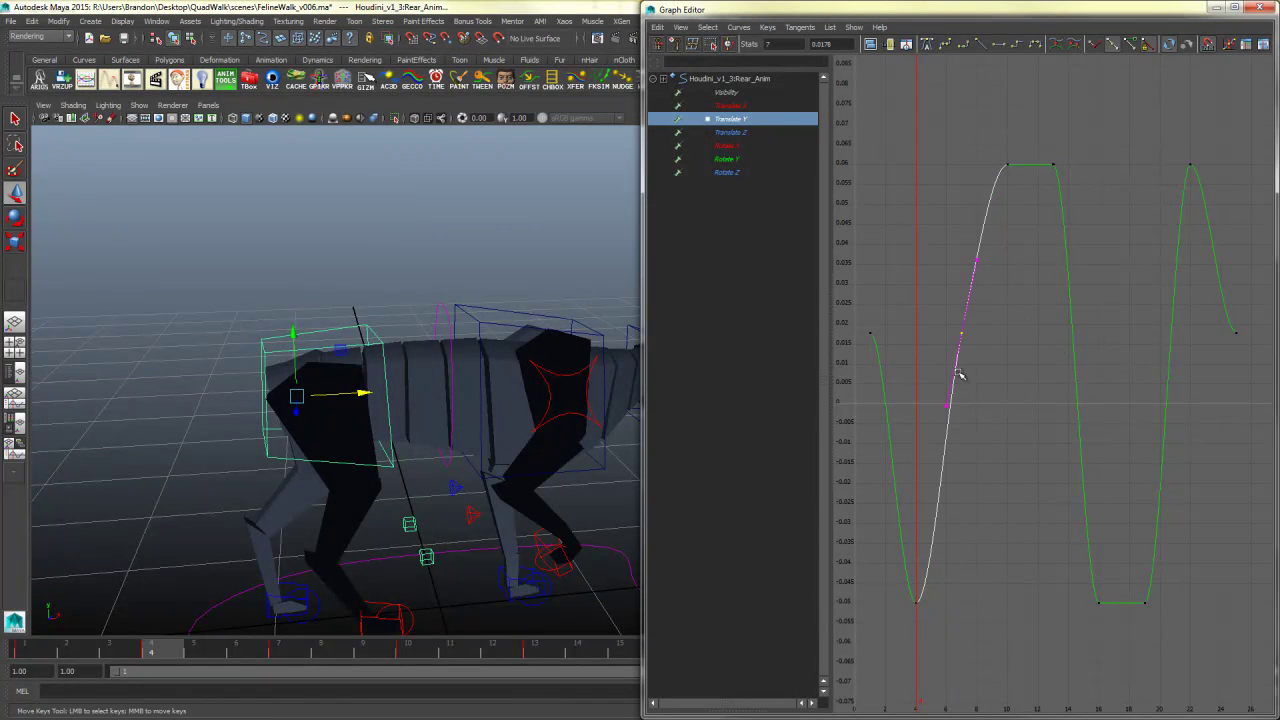
pyautogui.press('Delete')
pyautogui.click(1024, 172)
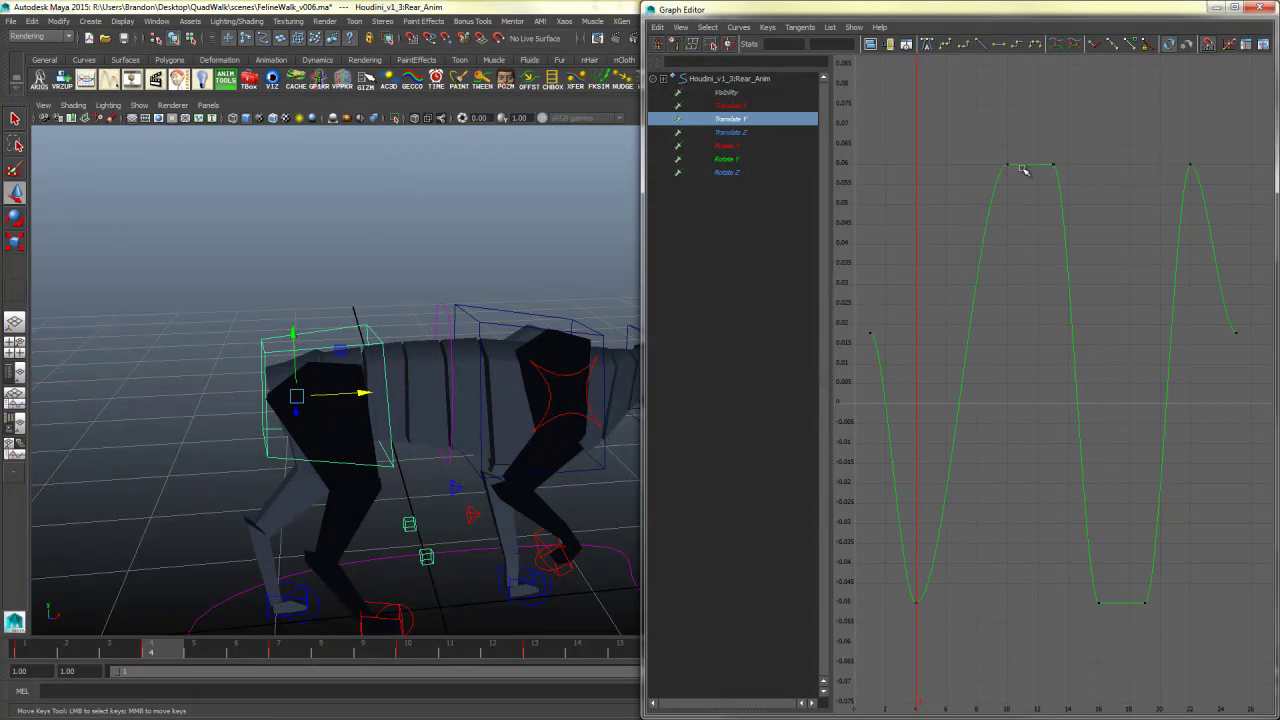
pyautogui.moveTo(1085, 140); pyautogui.dragTo(1040, 188)
pyautogui.press('Delete')
# - Try deleting the rear control's Translate Y key at frame 16
pyautogui.moveTo(1056, 571); pyautogui.dragTo(1112, 640)
pyautogui.press('Delete')
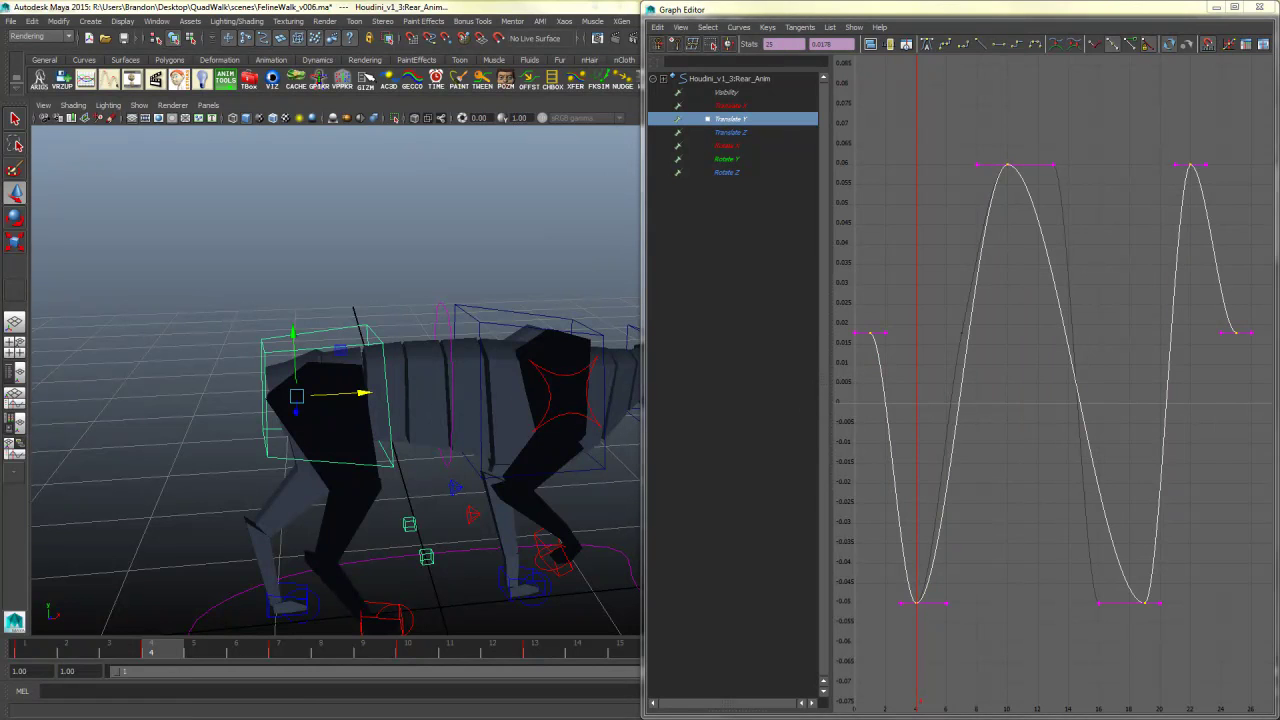
pyautogui.click(1100, 450)
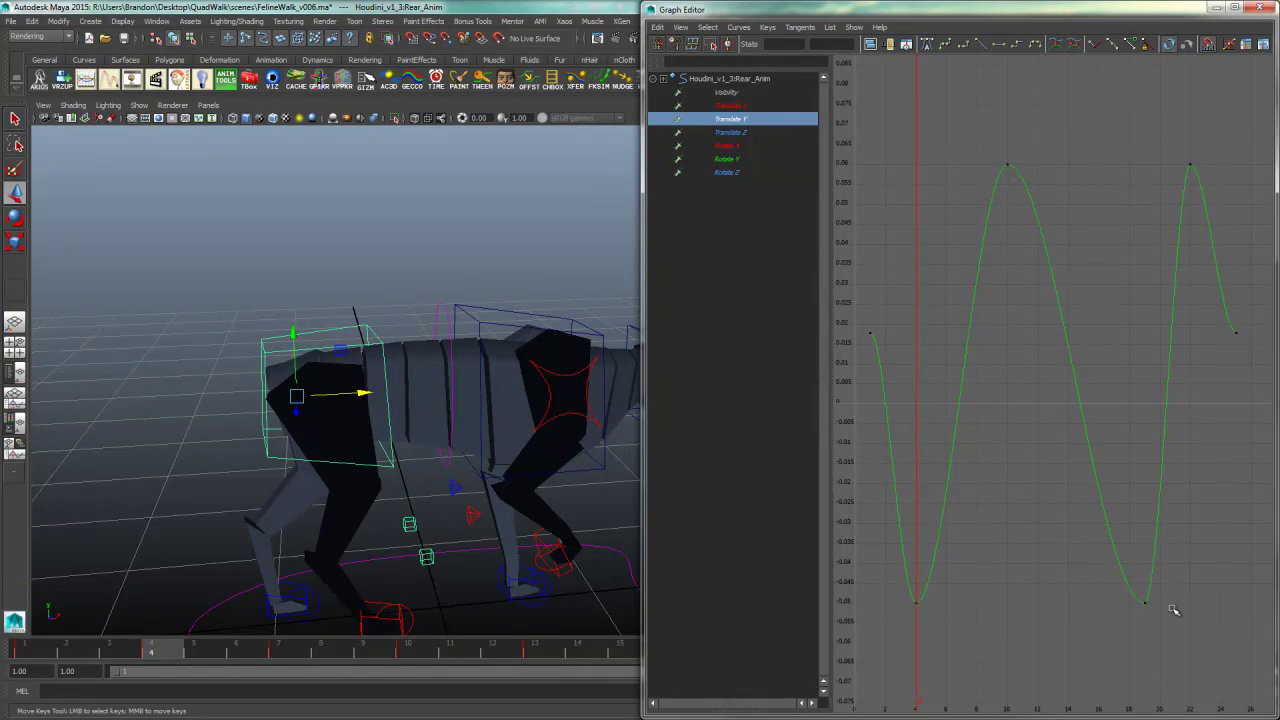
pyautogui.hotkey('ctrl', 'z')
pyautogui.hotkey('ctrl', 'z')
pyautogui.hotkey('ctrl', 'z')
pyautogui.hotkey('ctrl', 'z')
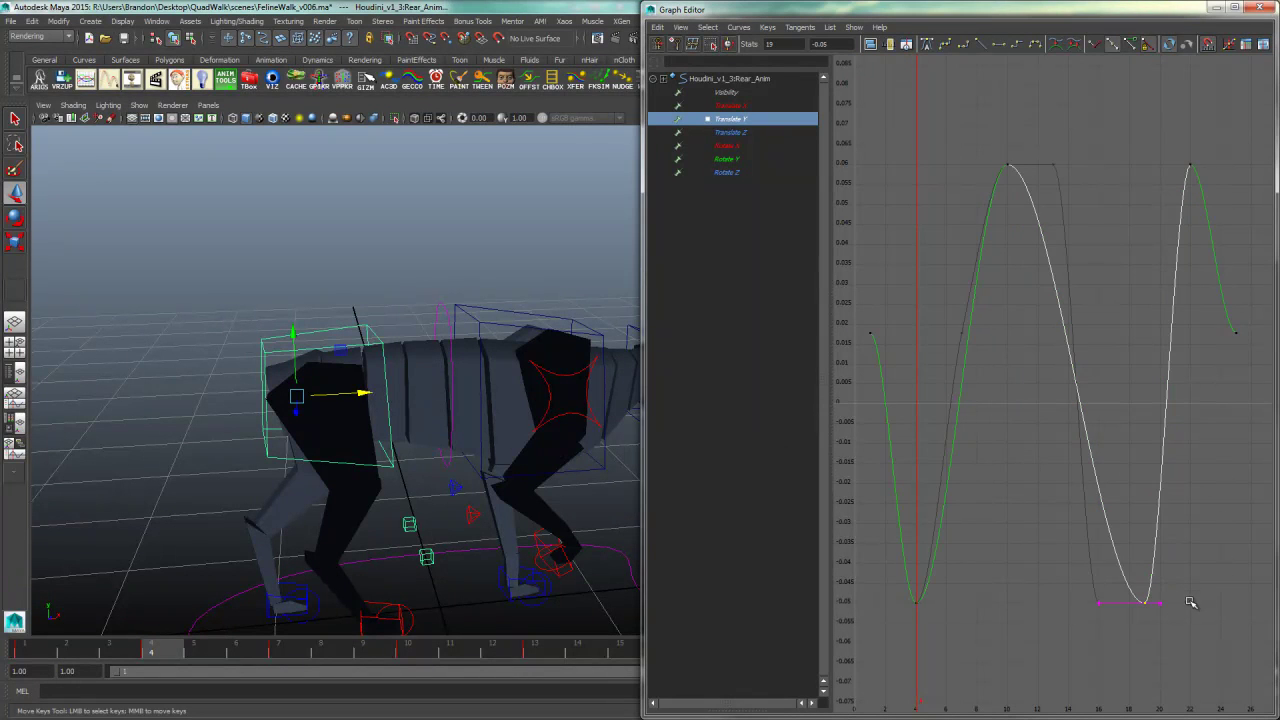
pyautogui.hotkey('ctrl', 'z')
pyautogui.hotkey('ctrl', 'z')
# - Delete the rear control's Translate Y key at frame 19 so its peaks and troughs sit six frames apart
pyautogui.moveTo(1178, 600); pyautogui.dragTo(1129, 635)
pyautogui.press('Delete')
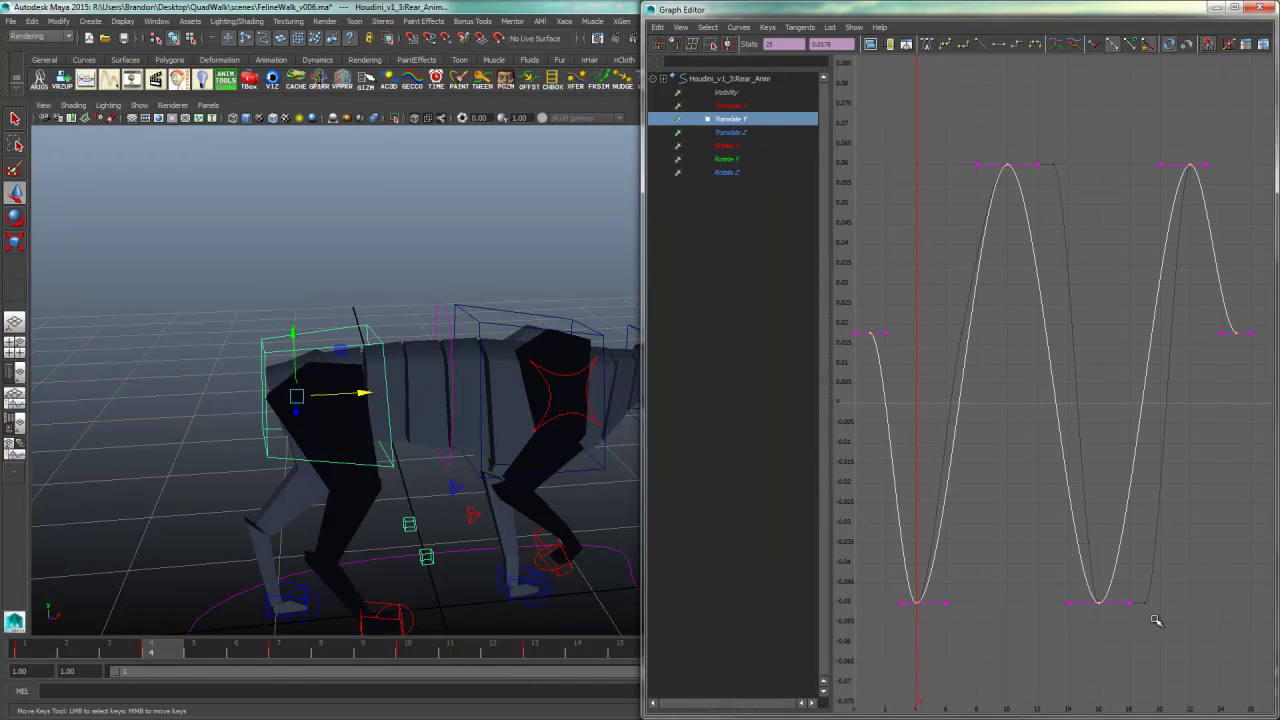
pyautogui.click(1030, 145)
# - Check the frame numbers and values of the rear control's successive Translate Y peaks and troughs from frame 4 to frame 22
pyautogui.click(914, 601)
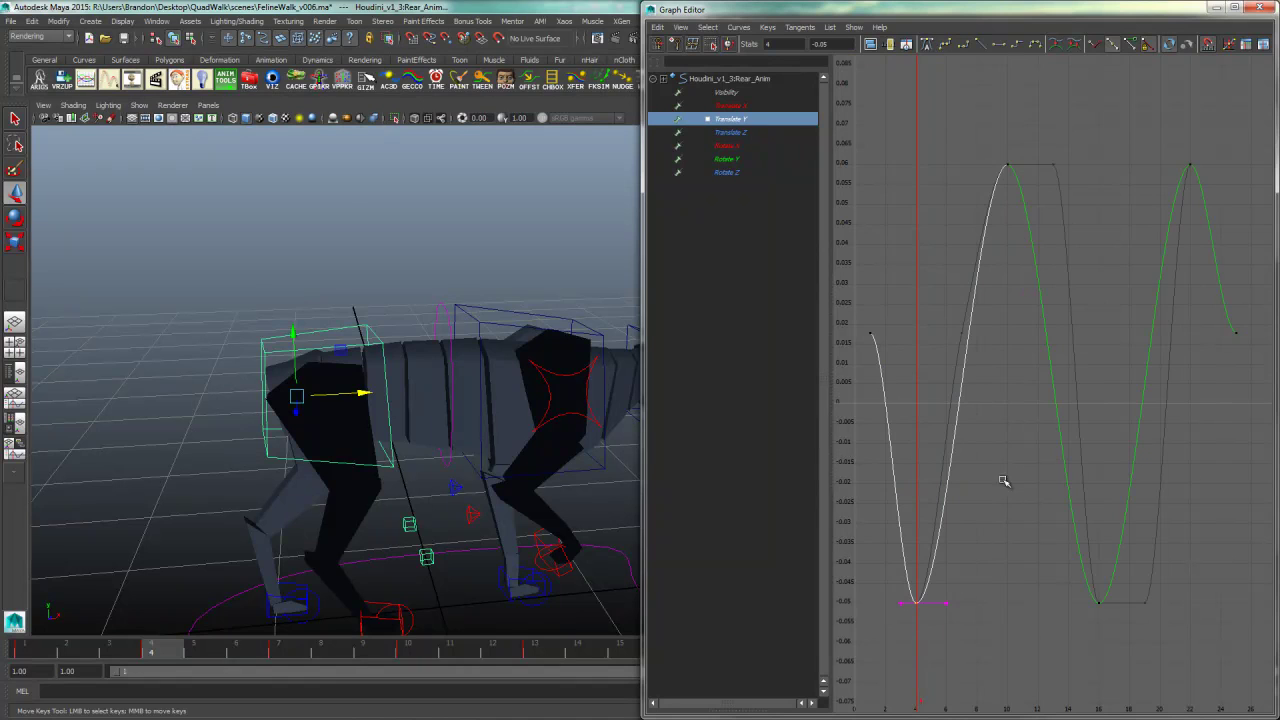
pyautogui.click(1007, 164)
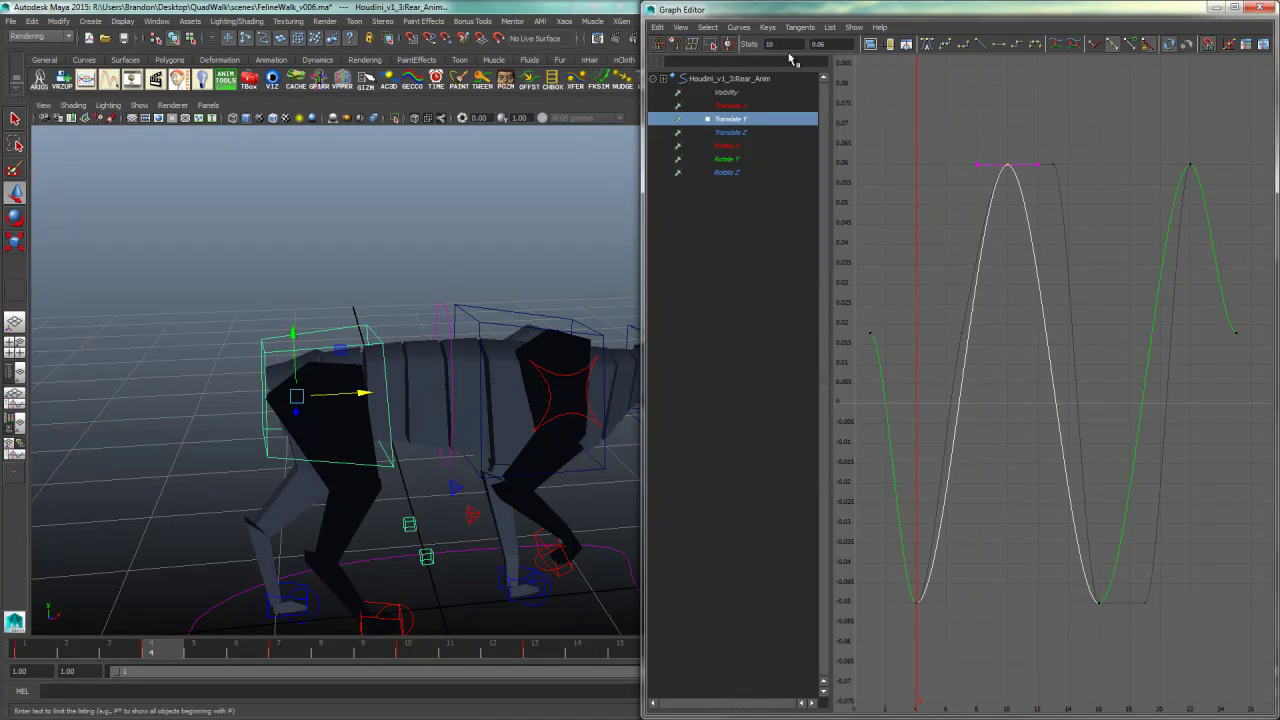
pyautogui.moveTo(1152, 556); pyautogui.dragTo(1042, 636)
pyautogui.moveTo(1127, 190); pyautogui.dragTo(1126, 194)
# - Enlarge the Graph Editor and examine the Translate Y key at frame 1 with the current time set there
pyautogui.moveTo(1045, 9); pyautogui.dragTo(803, 4)
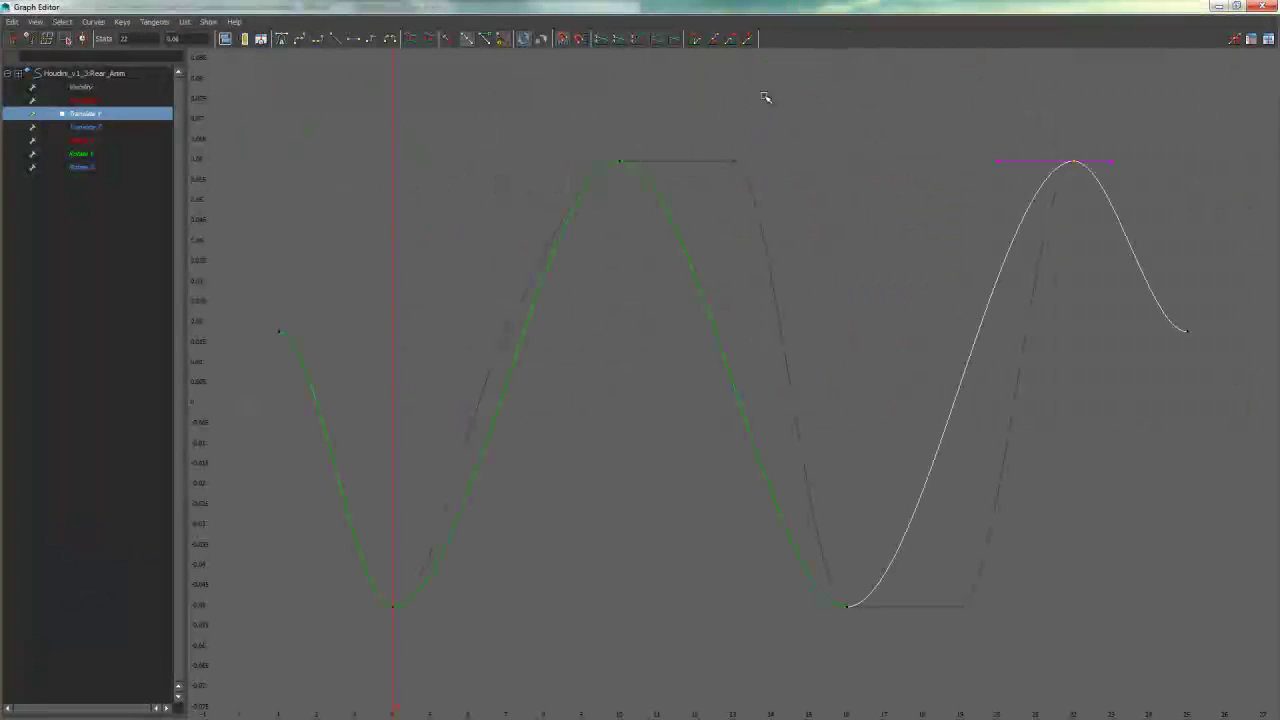
pyautogui.scroll(-8, 711, 386)
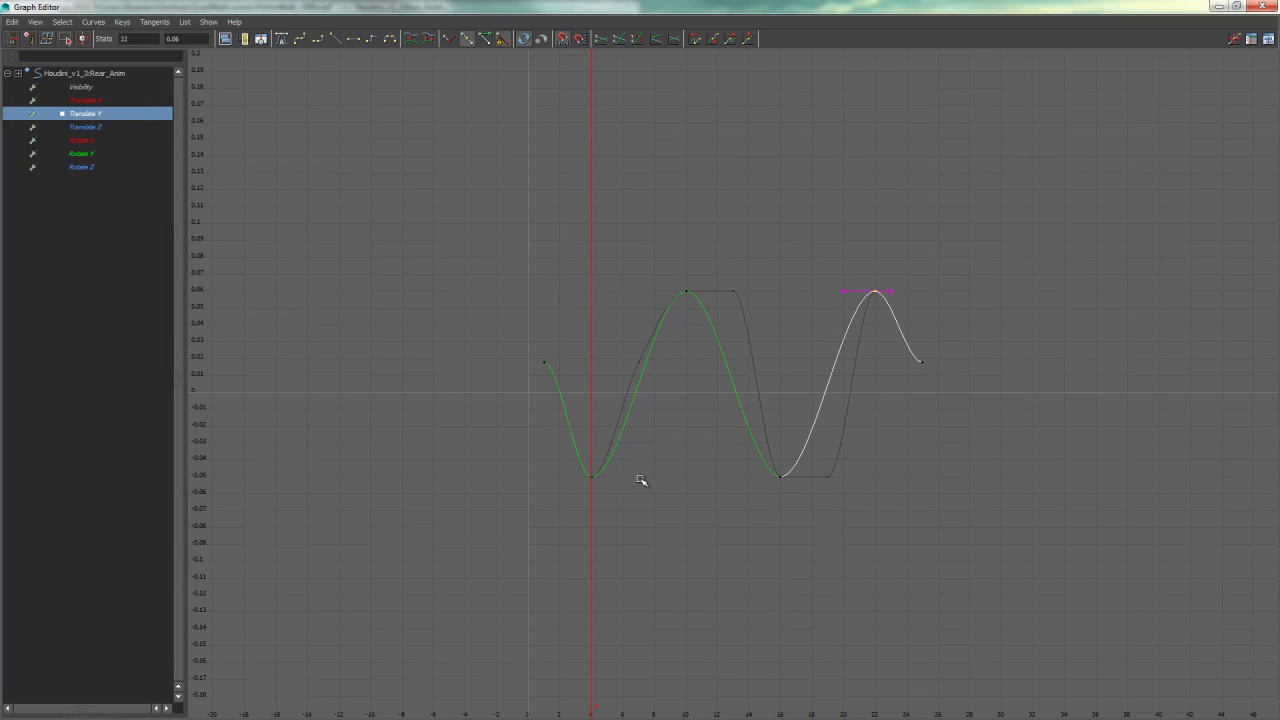
pyautogui.moveTo(633, 479); pyautogui.dragTo(550, 483)
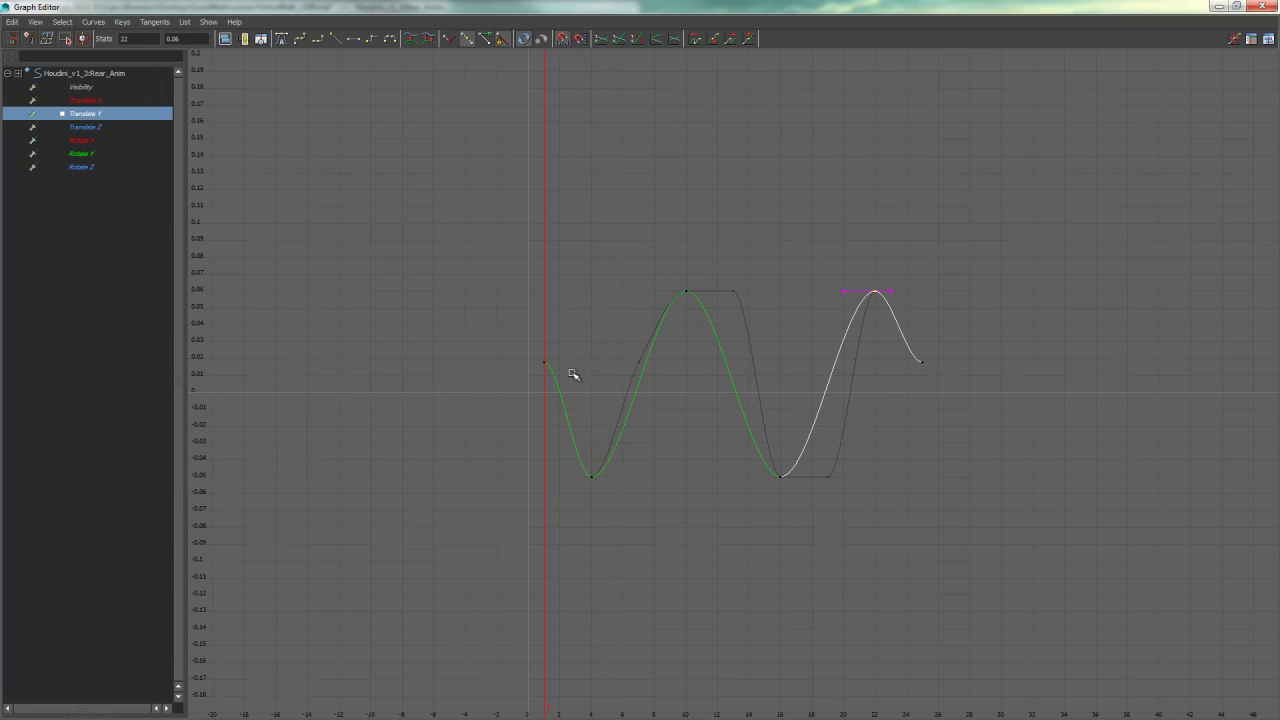
pyautogui.moveTo(572, 352); pyautogui.dragTo(538, 390)
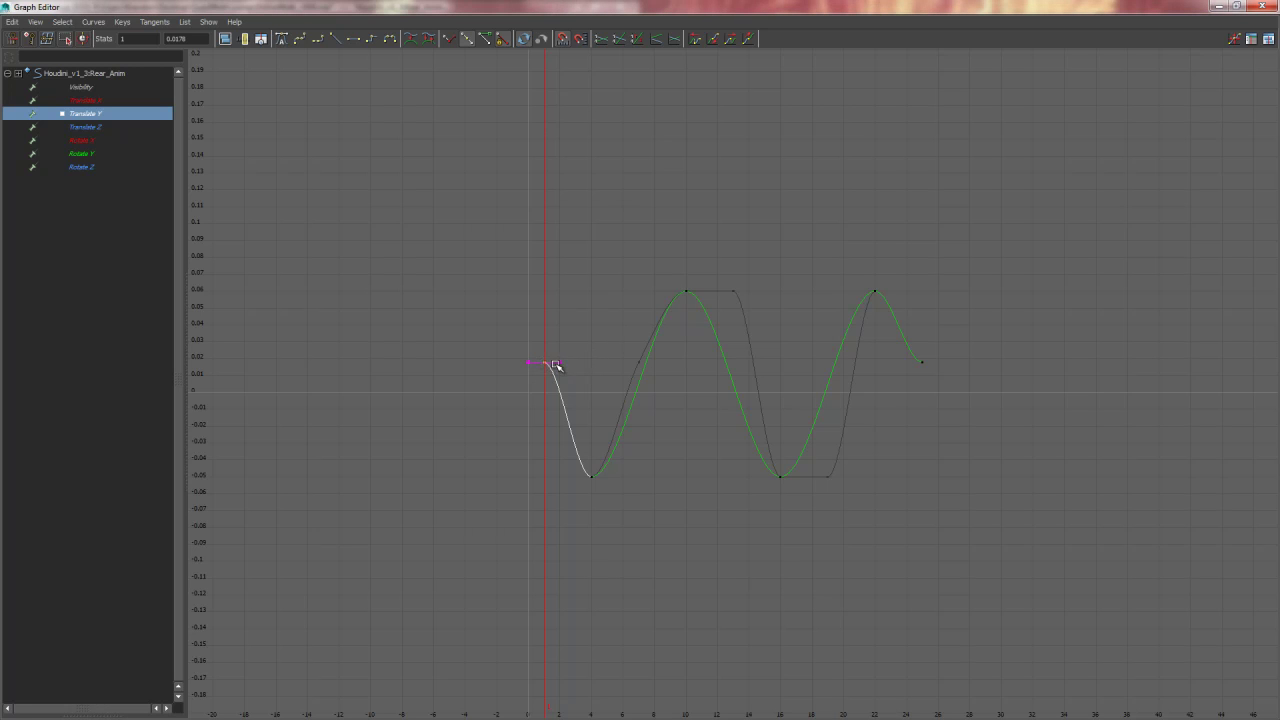
pyautogui.press('f')
pyautogui.keyDown('alt'); pyautogui.moveTo(625, 311); pyautogui.dragTo(587, 310, button='right'); pyautogui.keyUp('alt')
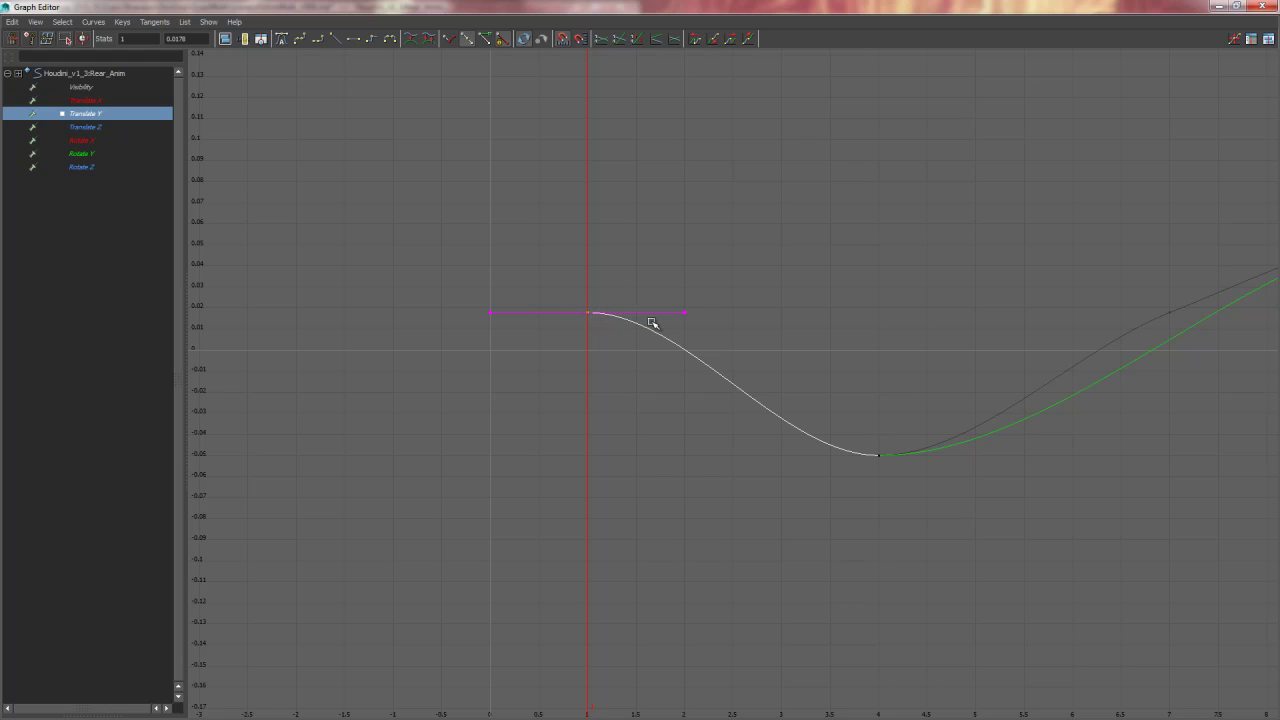
pyautogui.keyDown('alt'); pyautogui.moveTo(1004, 444); pyautogui.dragTo(754, 486, button='middle'); pyautogui.keyUp('alt')
pyautogui.keyDown('alt'); pyautogui.moveTo(754, 486); pyautogui.dragTo(729, 490, button='right'); pyautogui.keyUp('alt')
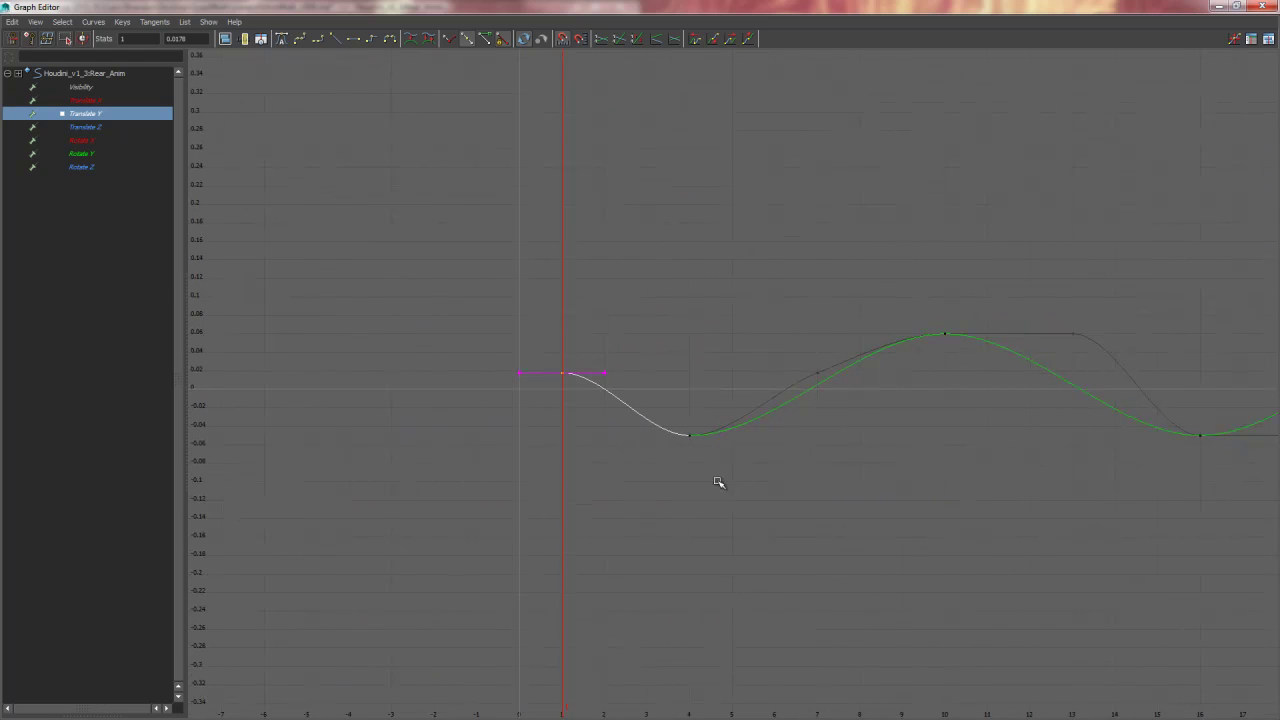
# - Move the current time through frame 7 to frame 13 and examine the Translate Y curve between the frame 10 peak and frame 16 trough
pyautogui.keyDown('alt'); pyautogui.moveTo(797, 458); pyautogui.dragTo(751, 456, button='middle'); pyautogui.keyUp('alt')
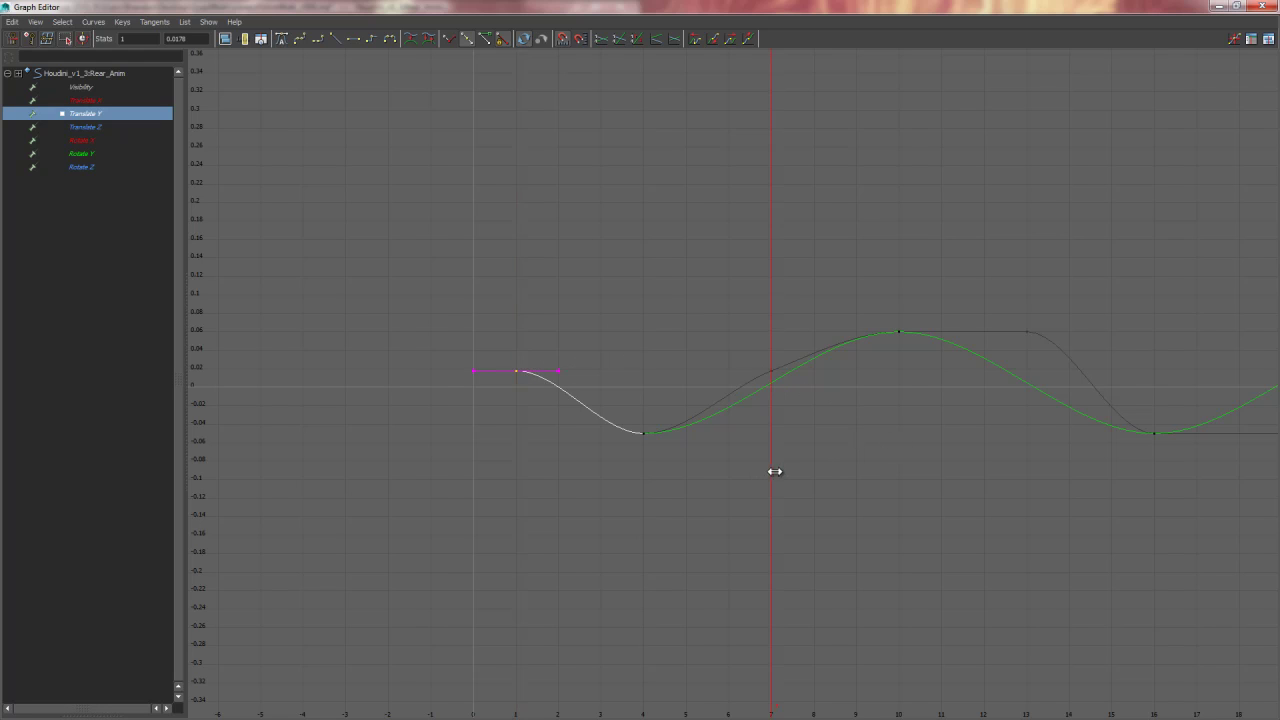
pyautogui.moveTo(865, 458); pyautogui.dragTo(951, 449)
pyautogui.click(1000, 365)
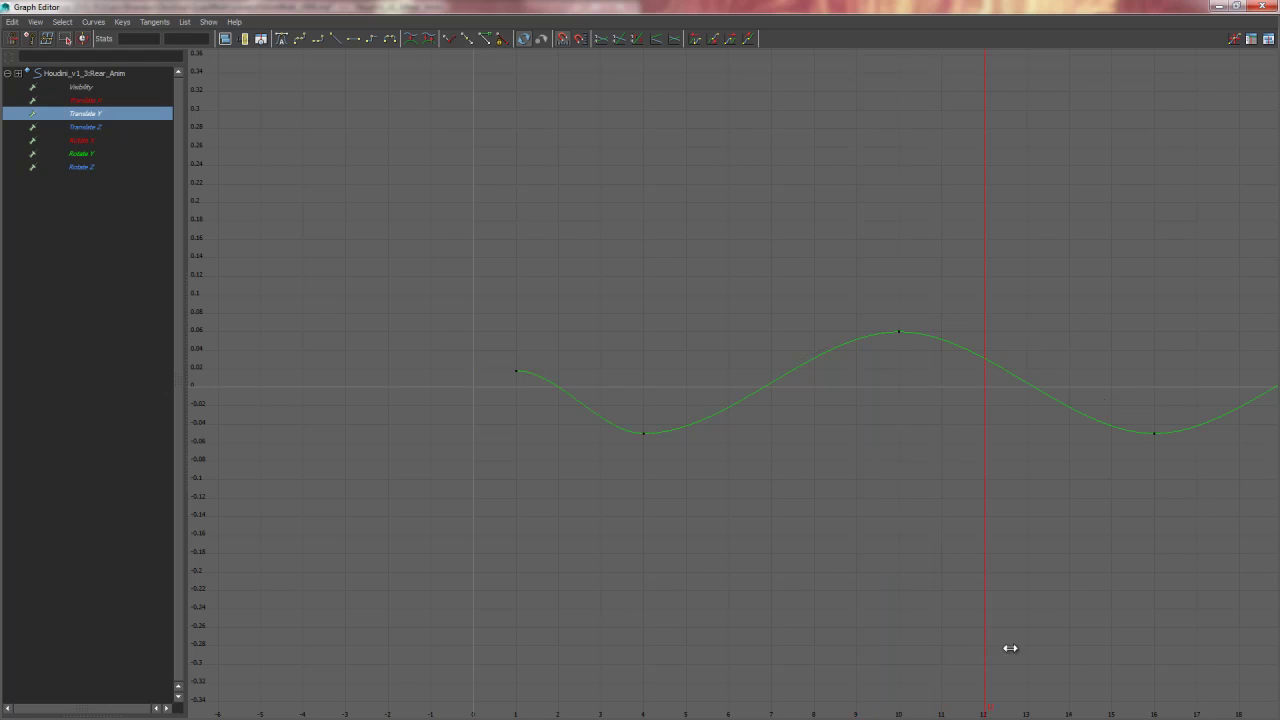
pyautogui.click(1037, 390)
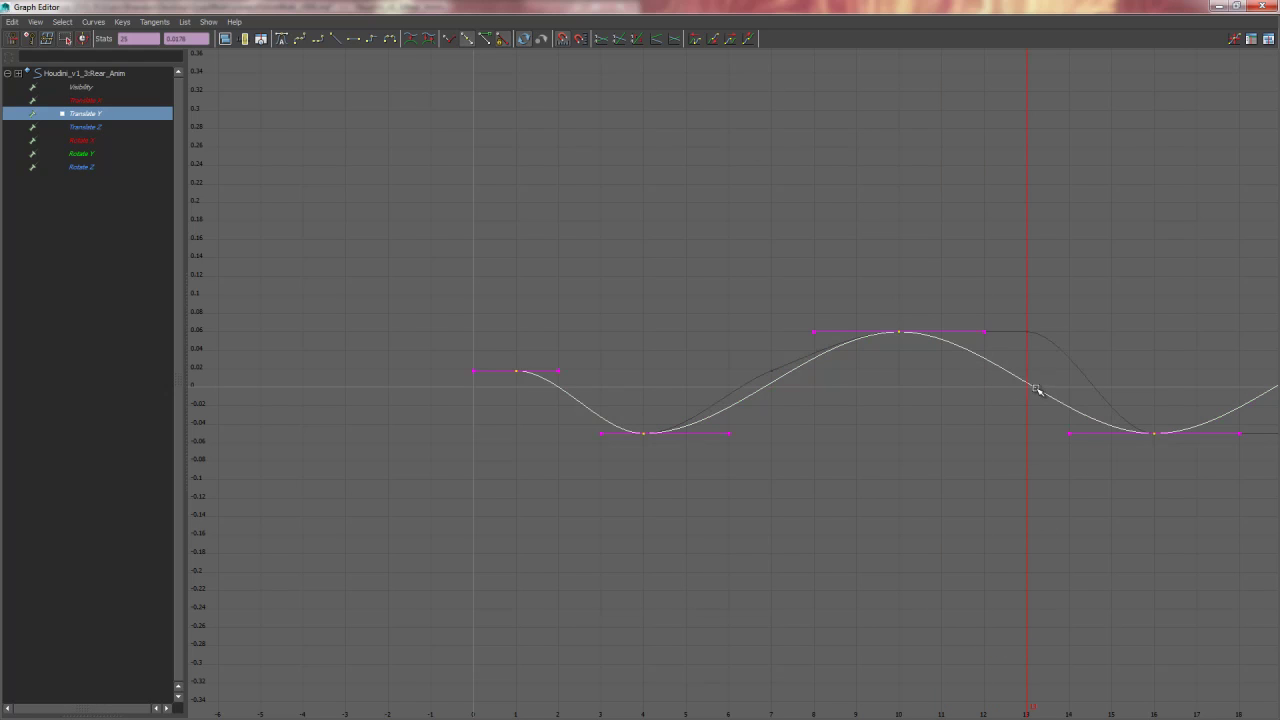
pyautogui.keyDown('alt'); pyautogui.moveTo(1031, 398); pyautogui.dragTo(974, 402, button='middle'); pyautogui.keyUp('alt')
pyautogui.keyDown('alt'); pyautogui.moveTo(964, 403); pyautogui.dragTo(1018, 391, button='right'); pyautogui.keyUp('alt')
pyautogui.keyDown('alt'); pyautogui.moveTo(1160, 398); pyautogui.dragTo(787, 366, button='middle'); pyautogui.keyUp('alt')
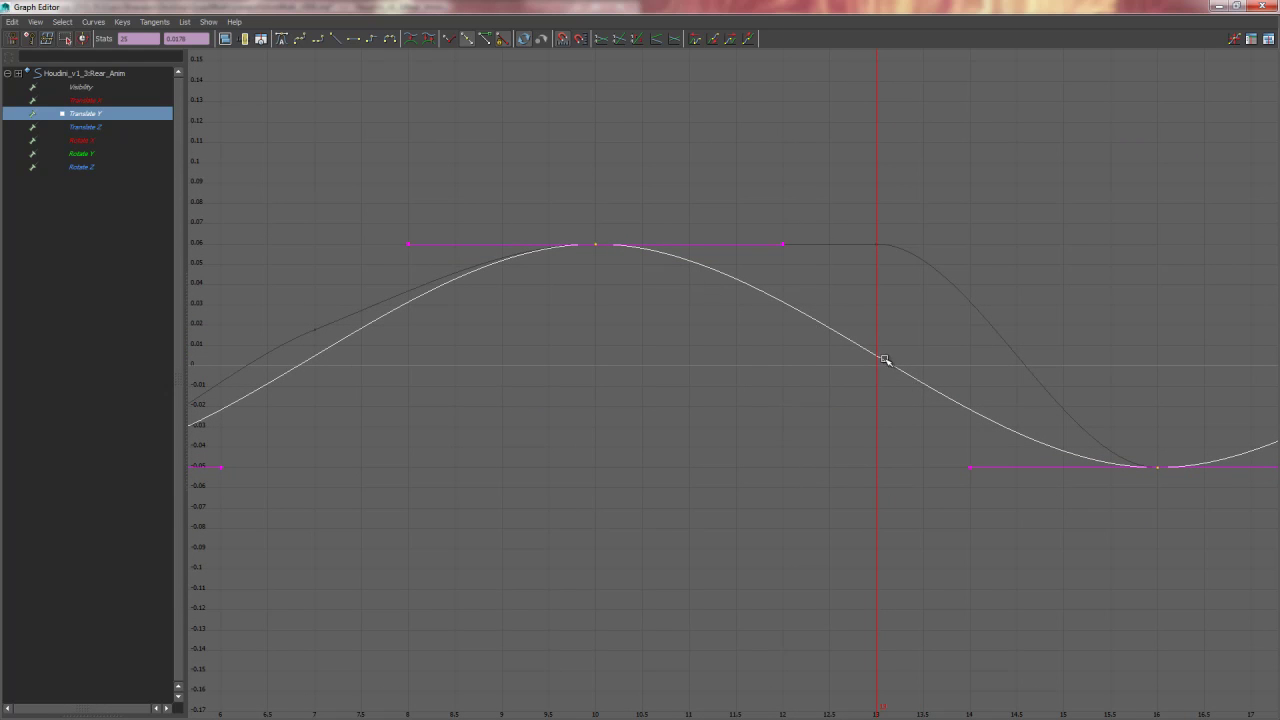
pyautogui.keyDown('alt'); pyautogui.moveTo(854, 360); pyautogui.dragTo(800, 380, button='right'); pyautogui.keyUp('alt')
# - Try angling the outgoing tangent of the Translate Y key at frame 1 downward to steepen the curve's start
pyautogui.click(761, 426)
pyautogui.moveTo(423, 329); pyautogui.dragTo(445, 388)
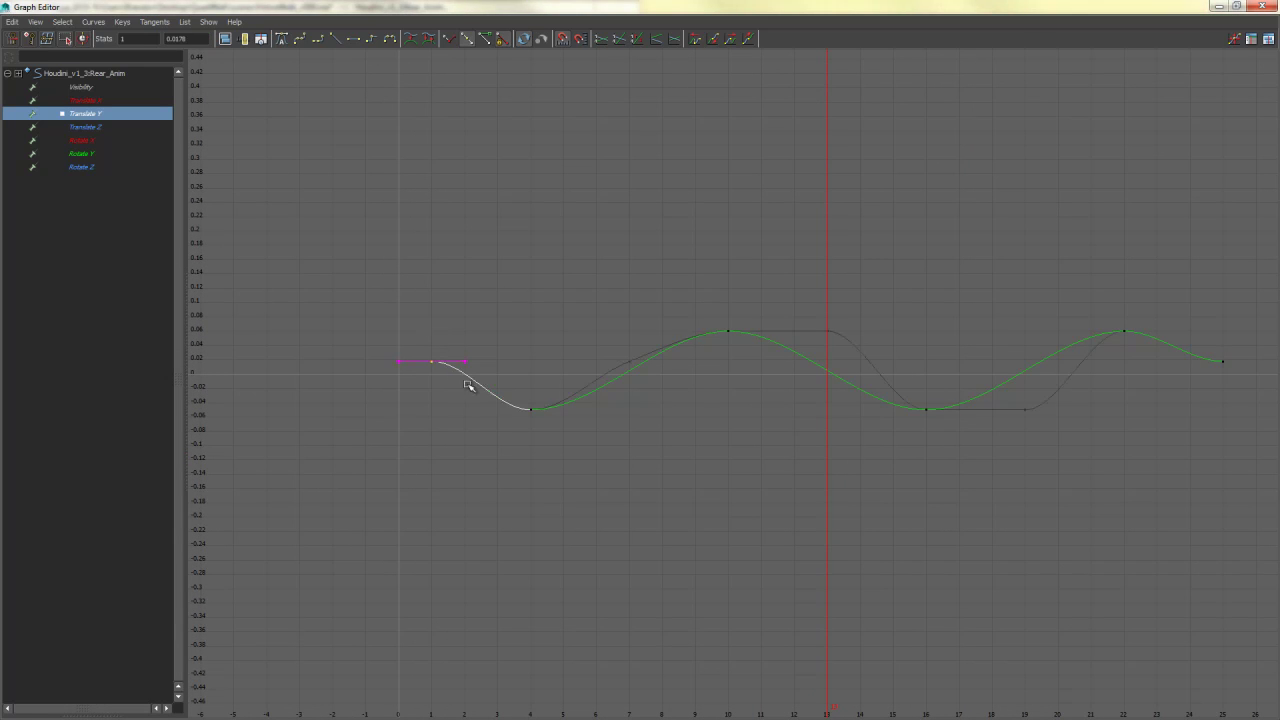
pyautogui.press('f')
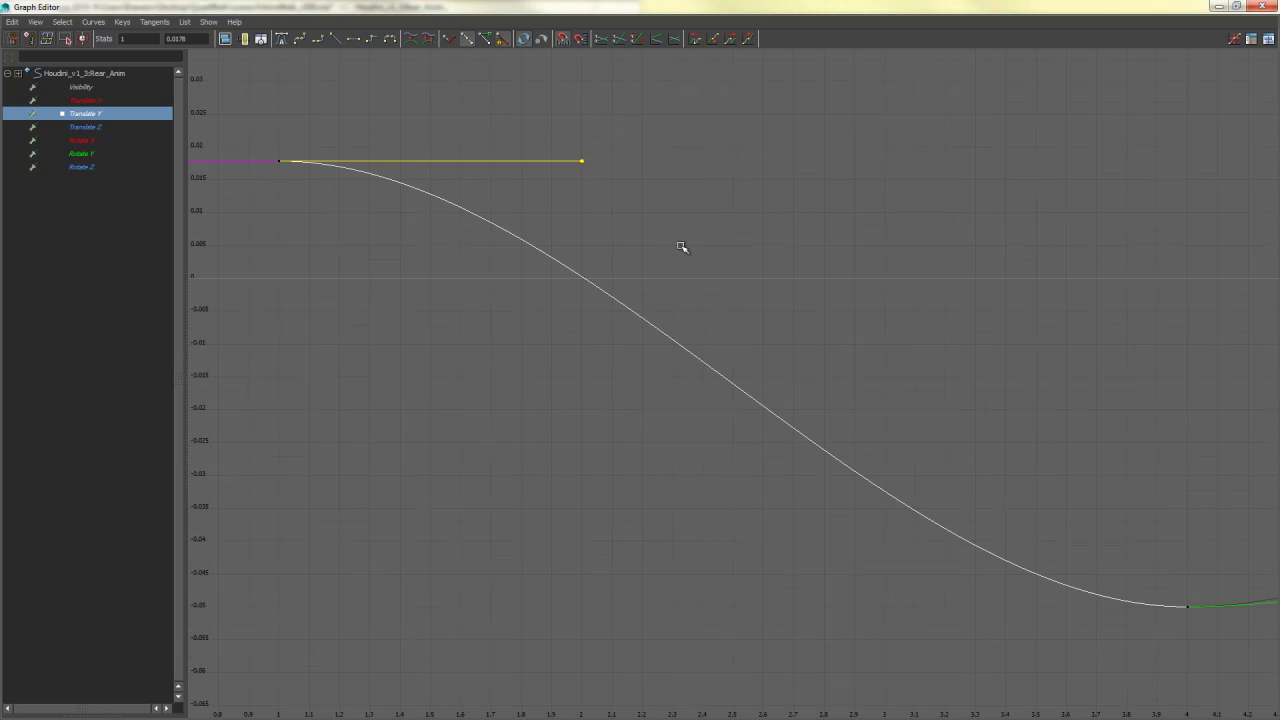
pyautogui.moveTo(591, 186); pyautogui.dragTo(493, 348, button='middle')
pyautogui.keyDown('alt'); pyautogui.moveTo(543, 378); pyautogui.dragTo(416, 418, button='right'); pyautogui.keyUp('alt')
pyautogui.keyDown('alt'); pyautogui.moveTo(1096, 403); pyautogui.dragTo(933, 406, button='middle'); pyautogui.keyUp('alt')
pyautogui.hotkey('ctrl', 'z')
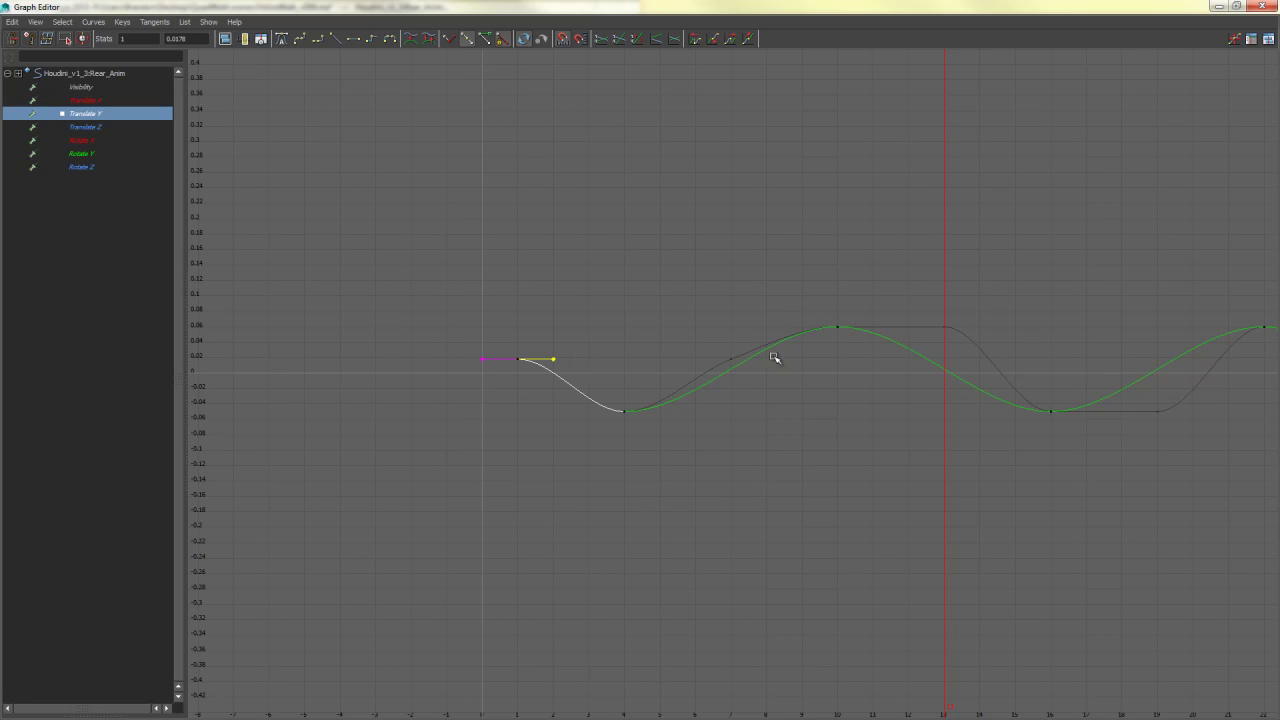
# - Move the current time to frame -2 and shift the frame 1 Translate Y key there
pyautogui.click(630, 458)
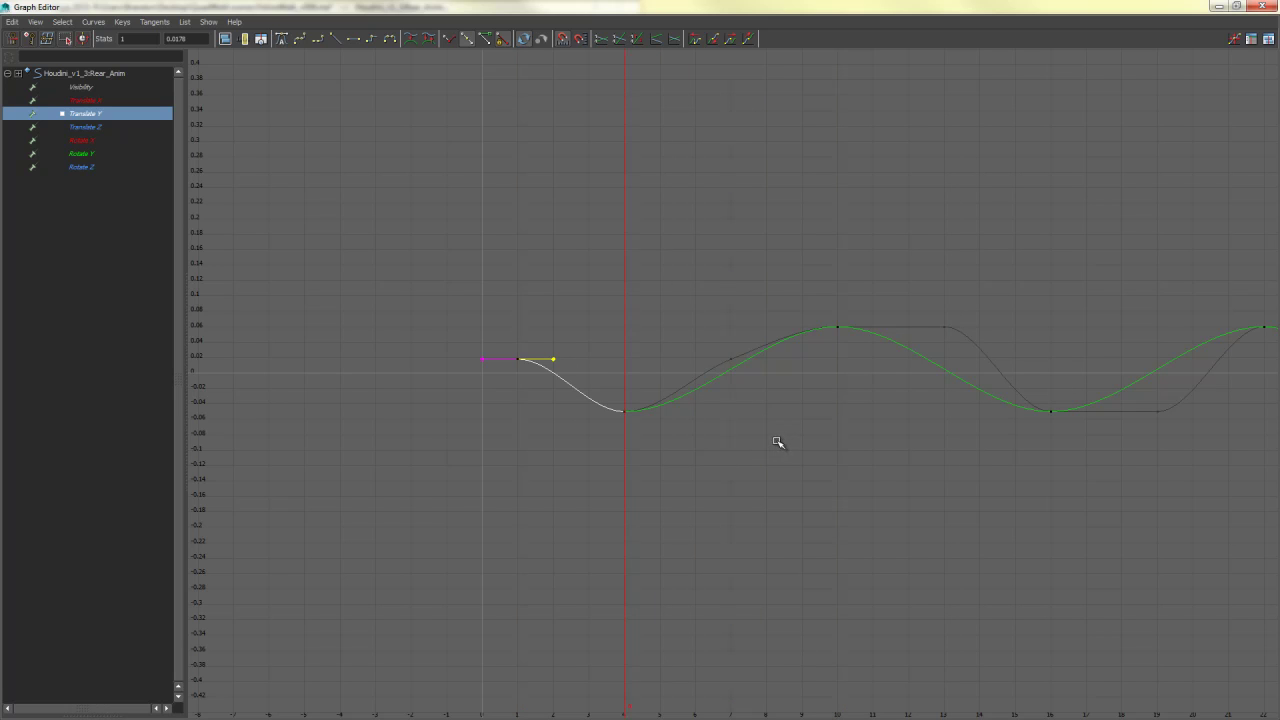
pyautogui.hotkey('alt', ',')
pyautogui.hotkey('alt', ',')
pyautogui.hotkey('alt', ',')
pyautogui.hotkey('alt', ',')
pyautogui.moveTo(552, 343); pyautogui.dragTo(477, 411)
pyautogui.moveTo(529, 389); pyautogui.dragTo(430, 389, button='middle')
# - Set the frame -2 Translate Y key's value to 0.06, matching the peak at frame 10
pyautogui.click(834, 333)
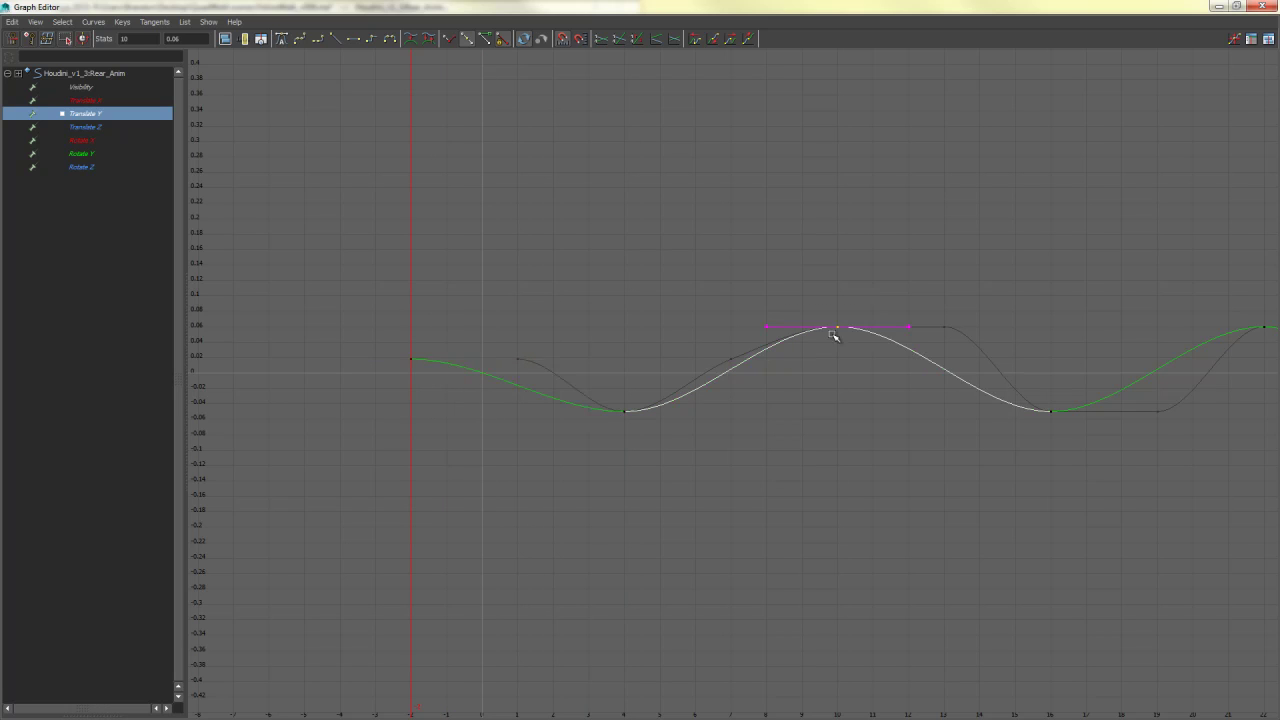
pyautogui.moveTo(444, 337); pyautogui.dragTo(398, 370)
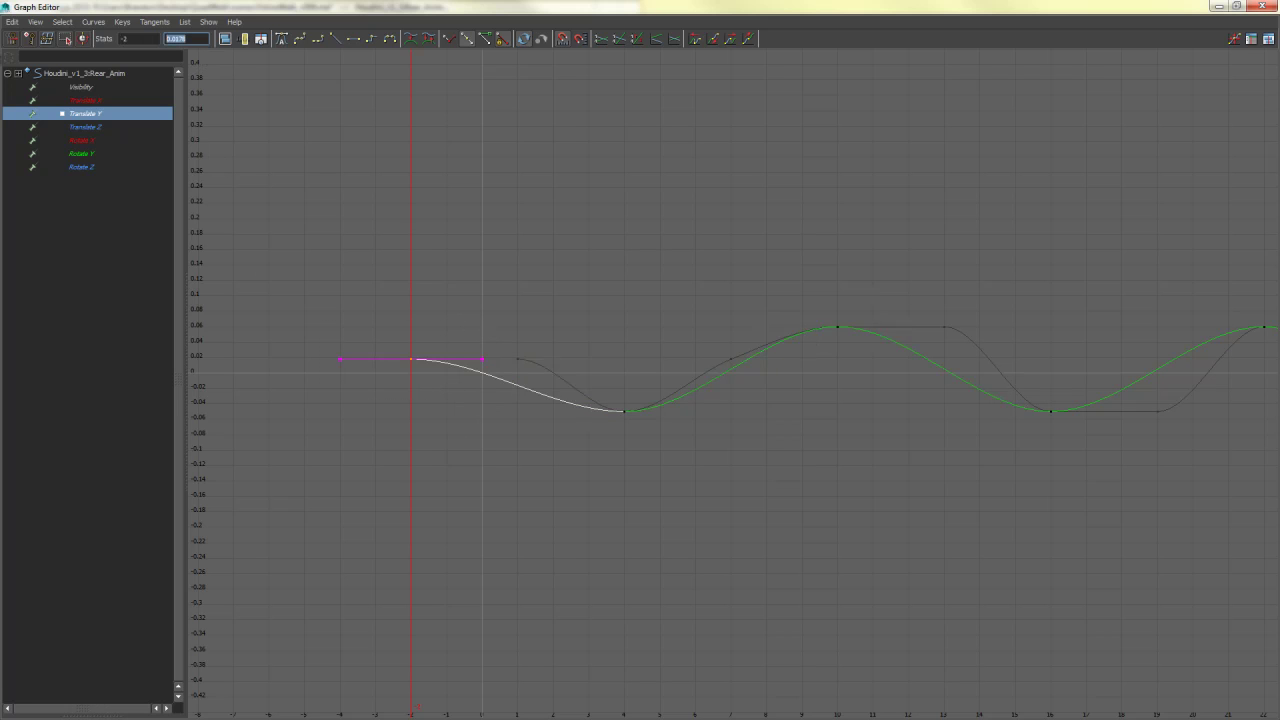
pyautogui.write('.06')
pyautogui.press('Return')
# - Move the last Translate Y key to frame 28 and set its value to -0.05, matching the frame 16 trough
pyautogui.keyDown('alt'); pyautogui.moveTo(1118, 318); pyautogui.dragTo(878, 346, button='right'); pyautogui.keyUp('alt')
pyautogui.moveTo(878, 346); pyautogui.dragTo(840, 380)
pyautogui.moveTo(846, 380); pyautogui.dragTo(899, 382, button='middle')
pyautogui.moveTo(729, 373); pyautogui.dragTo(644, 418)
pyautogui.moveTo(973, 347); pyautogui.dragTo(880, 395)
pyautogui.click(208, 39)
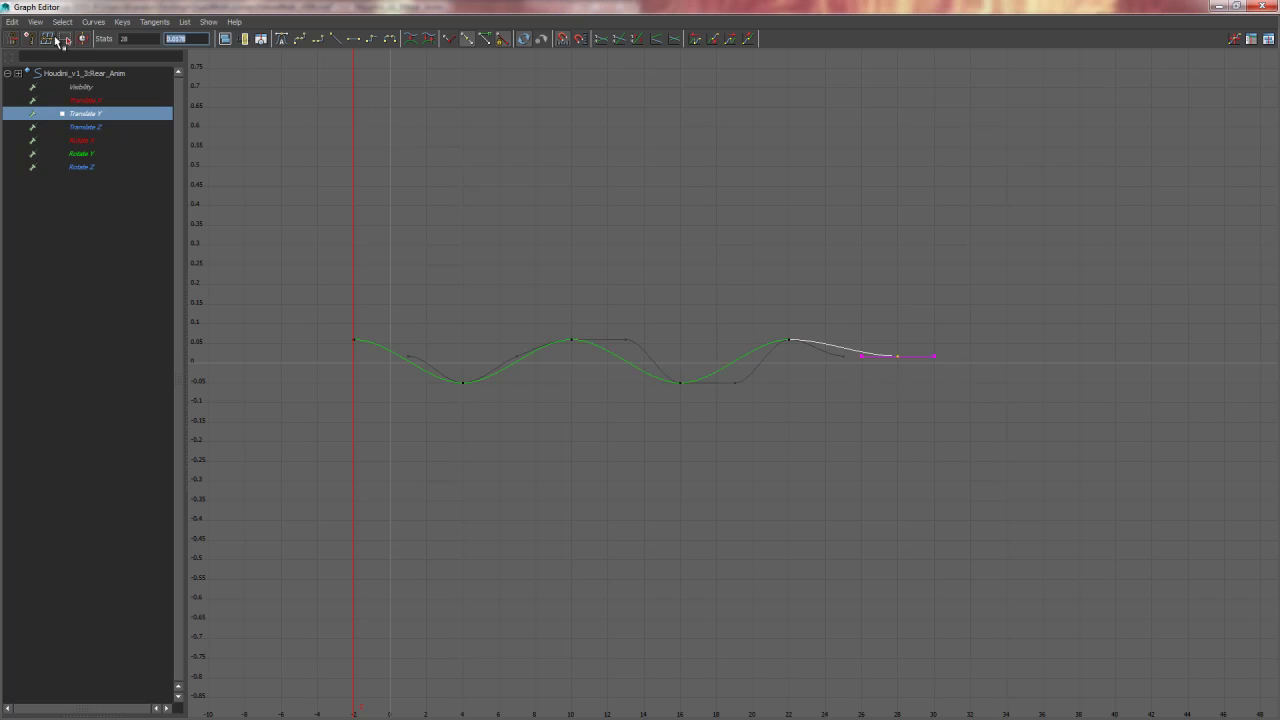
pyautogui.write('-0.05')
pyautogui.press('Return')
pyautogui.click(455, 342)
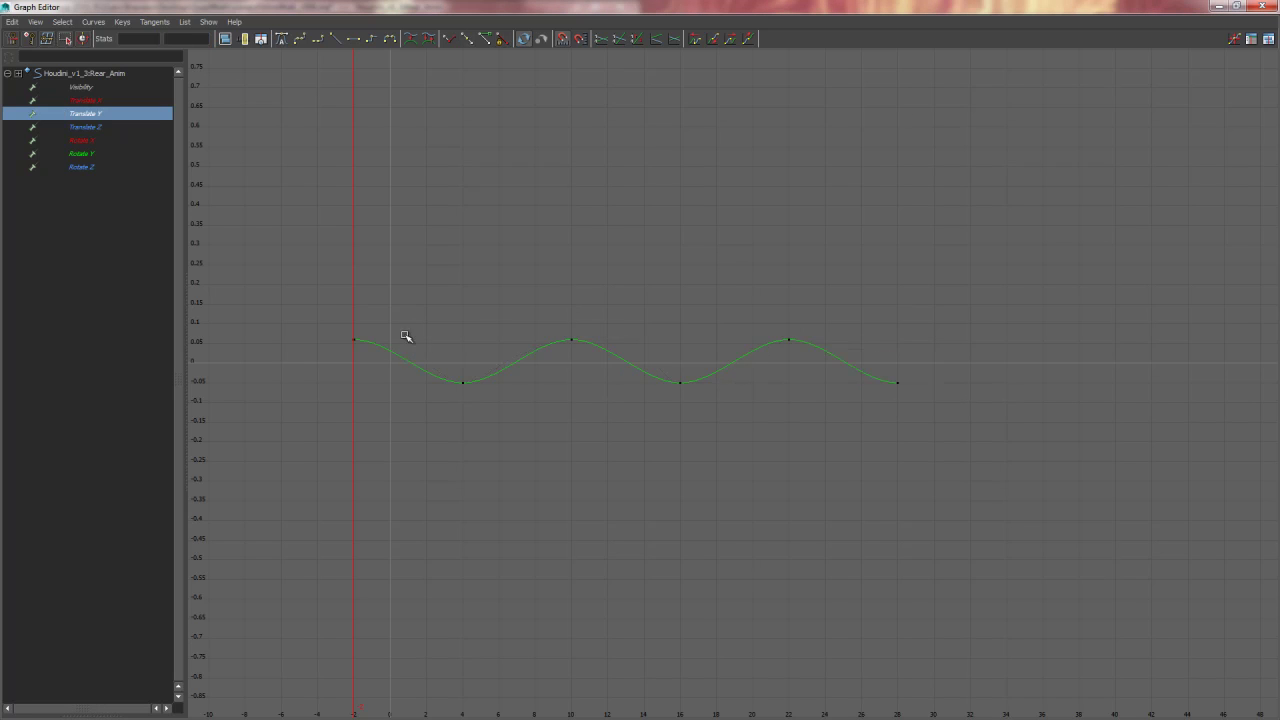
# - Return the current time to frame 1 and examine the Translate Y curve's outer keys at frames -2 and 28
pyautogui.moveTo(420, 389); pyautogui.dragTo(424, 364)
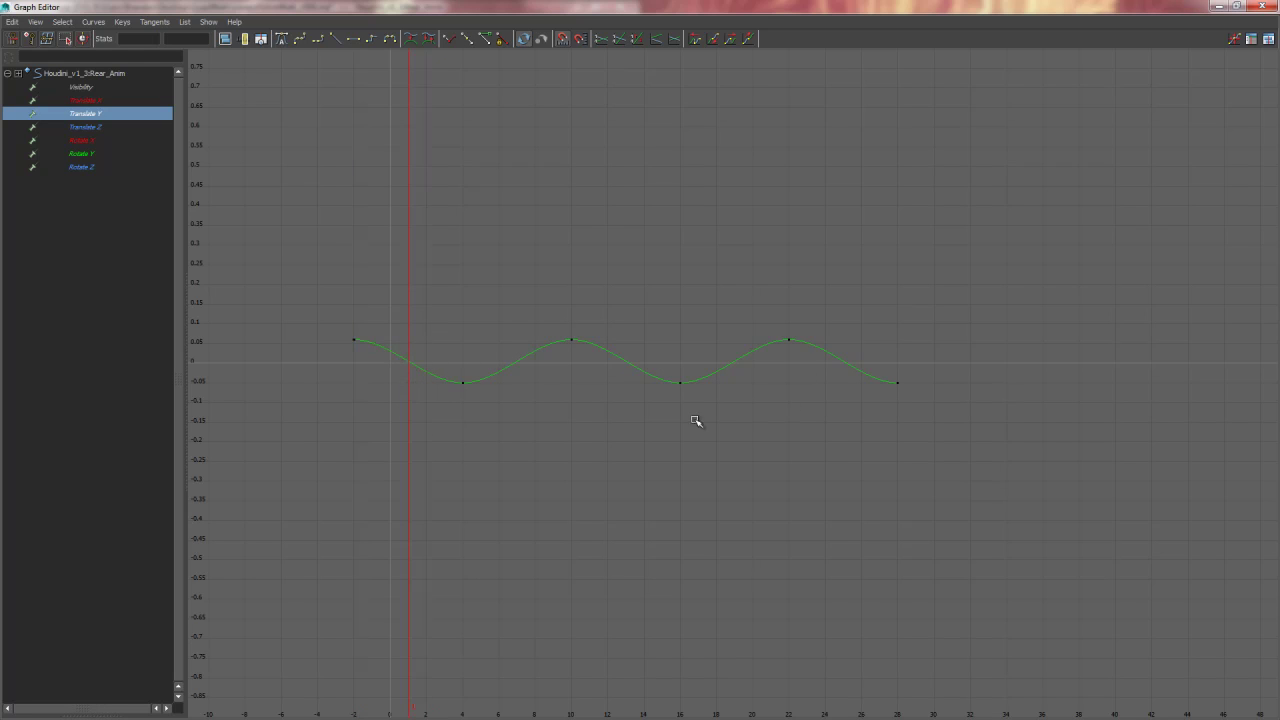
pyautogui.moveTo(491, 426); pyautogui.dragTo(417, 428)
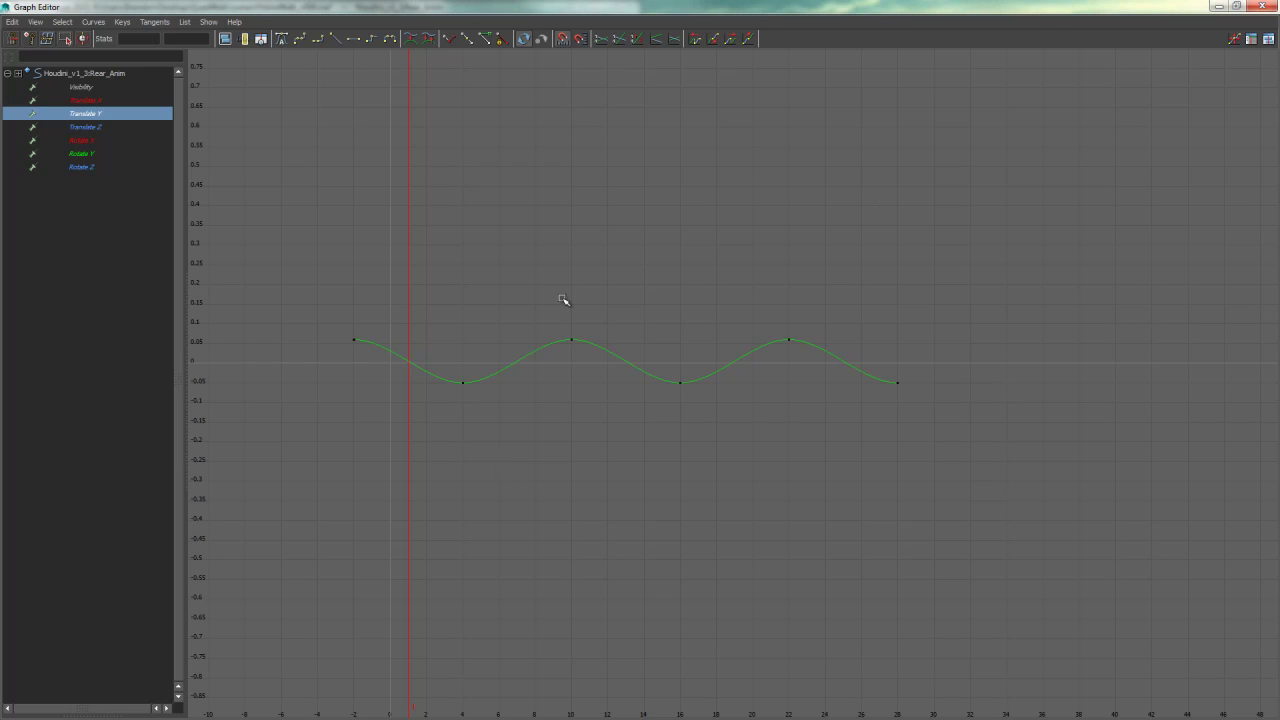
pyautogui.click(355, 340)
pyautogui.click(897, 382)
# - Play back the walk cycle in the viewport to check the rear control's vertical motion
pyautogui.click(1220, 6)
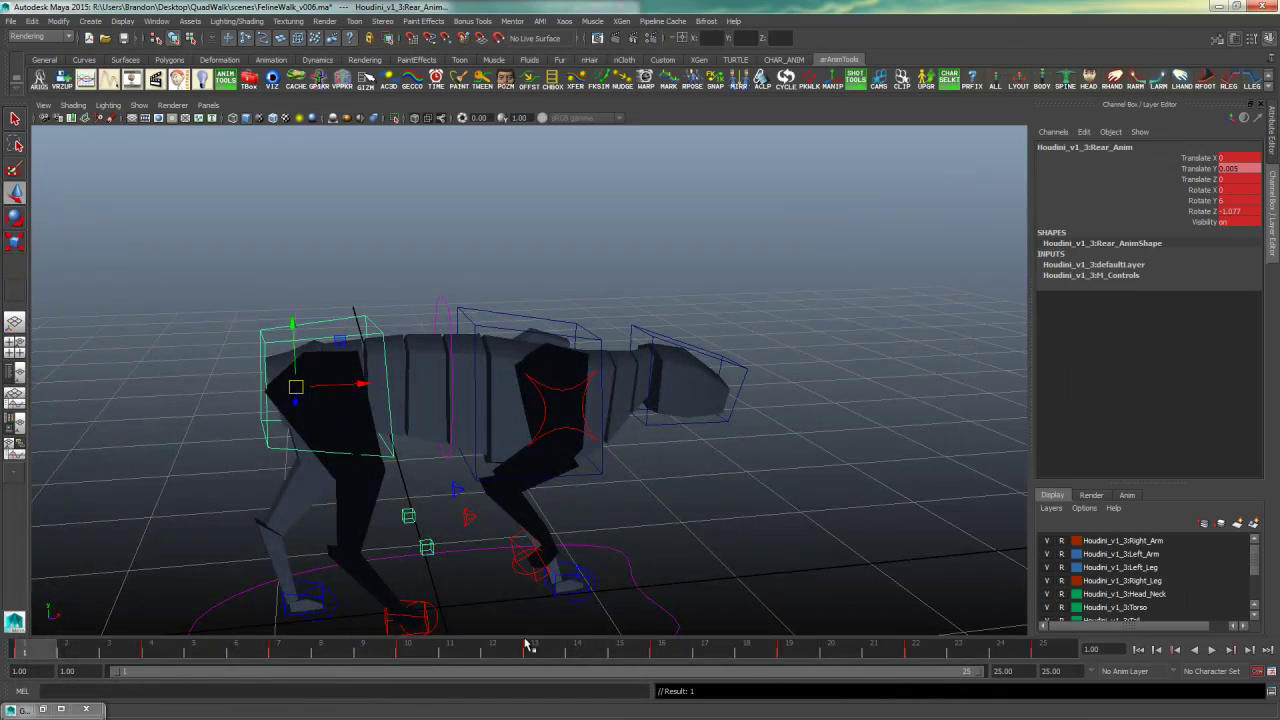
pyautogui.click(1211, 649)
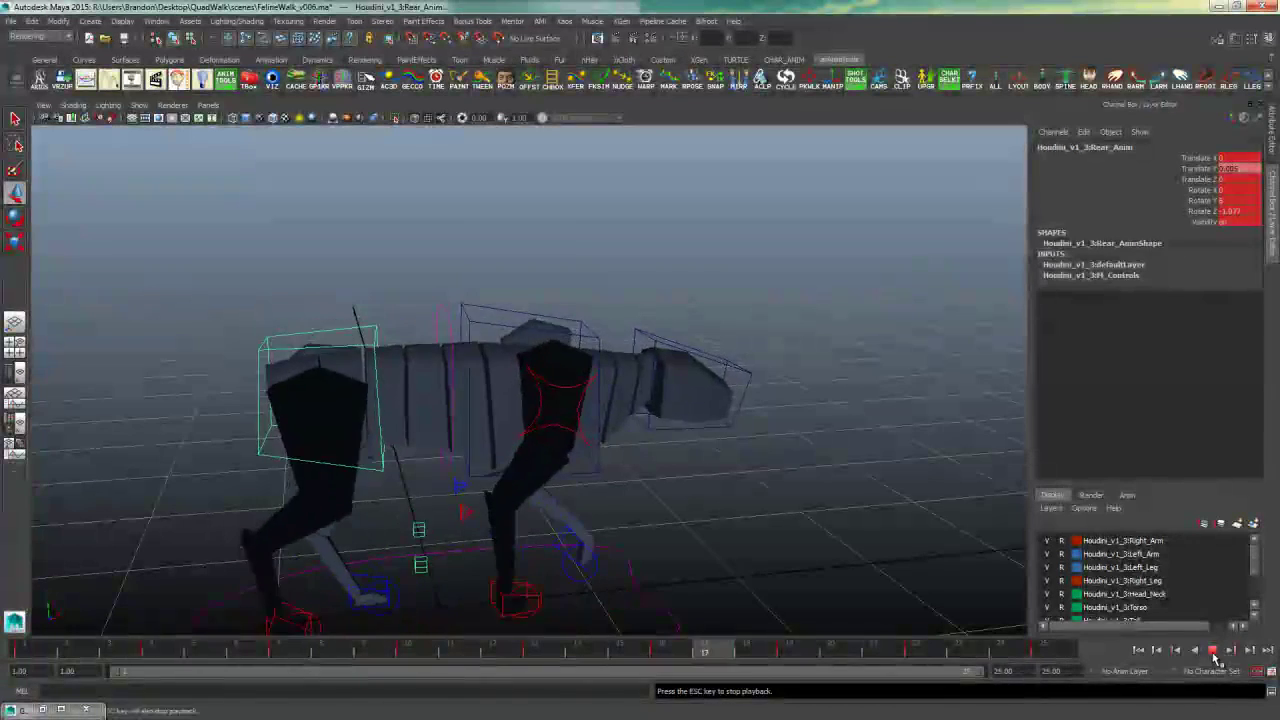
pyautogui.click(1212, 651)
pyautogui.keyDown('alt'); pyautogui.moveTo(722, 485); pyautogui.dragTo(572, 476); pyautogui.keyUp('alt')
# - Restore the Graph Editor beside the viewport and display the rear control's Translate Z curve
pyautogui.click(42, 709)
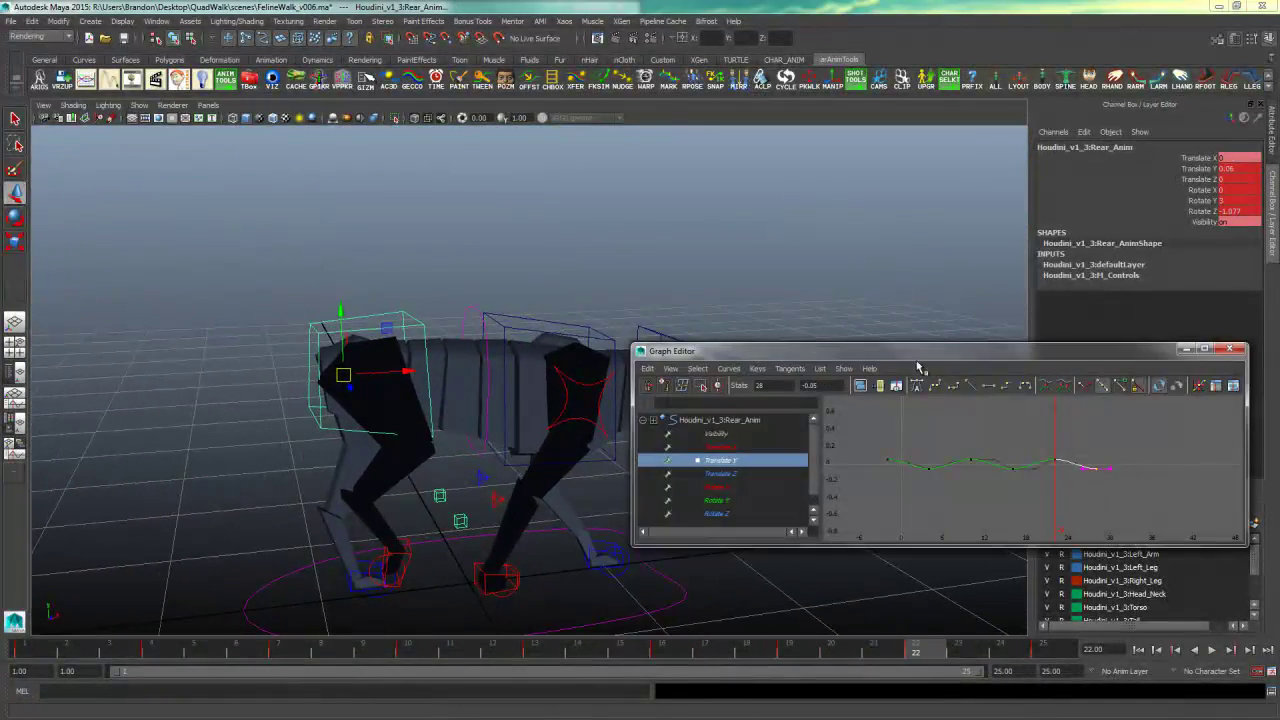
pyautogui.moveTo(971, 358); pyautogui.dragTo(1279, 325)
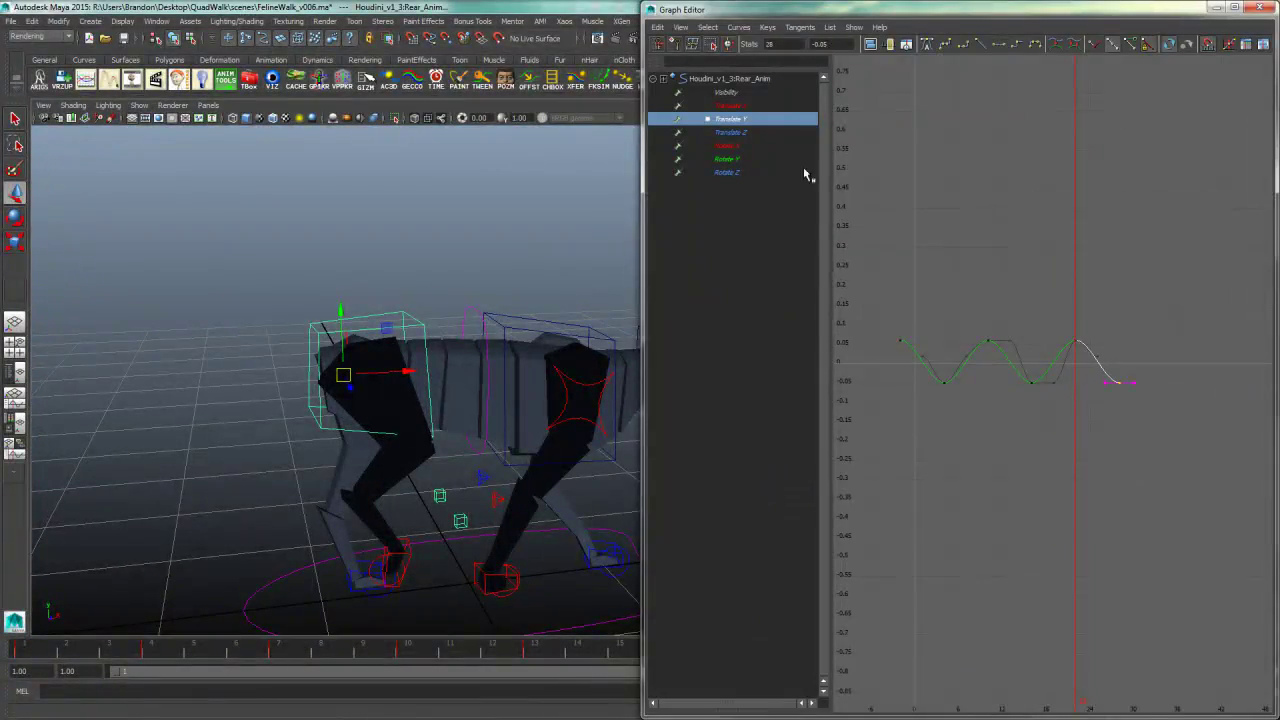
pyautogui.click(743, 134)
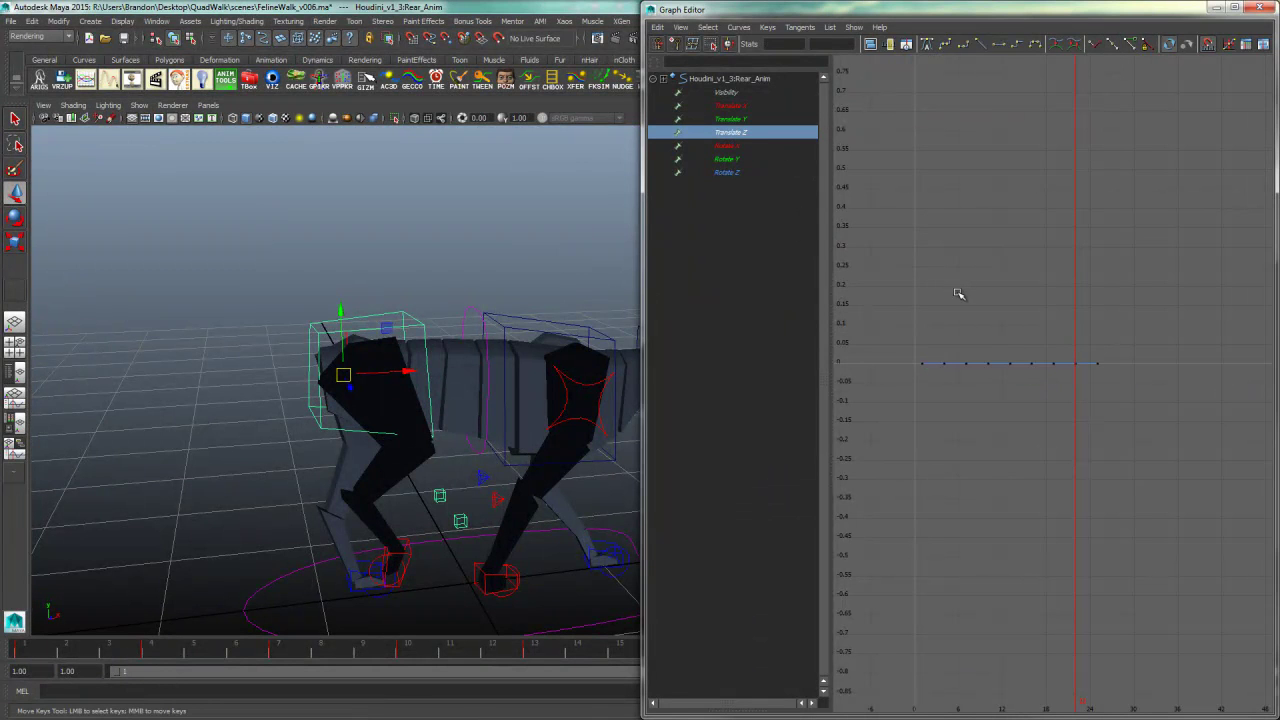
# - Try shifting the rear control sideways along Z at frame 22 and undo it
pyautogui.moveTo(493, 433); pyautogui.dragTo(465, 441)
pyautogui.hotkey('ctrl', 'z')
pyautogui.press('e')
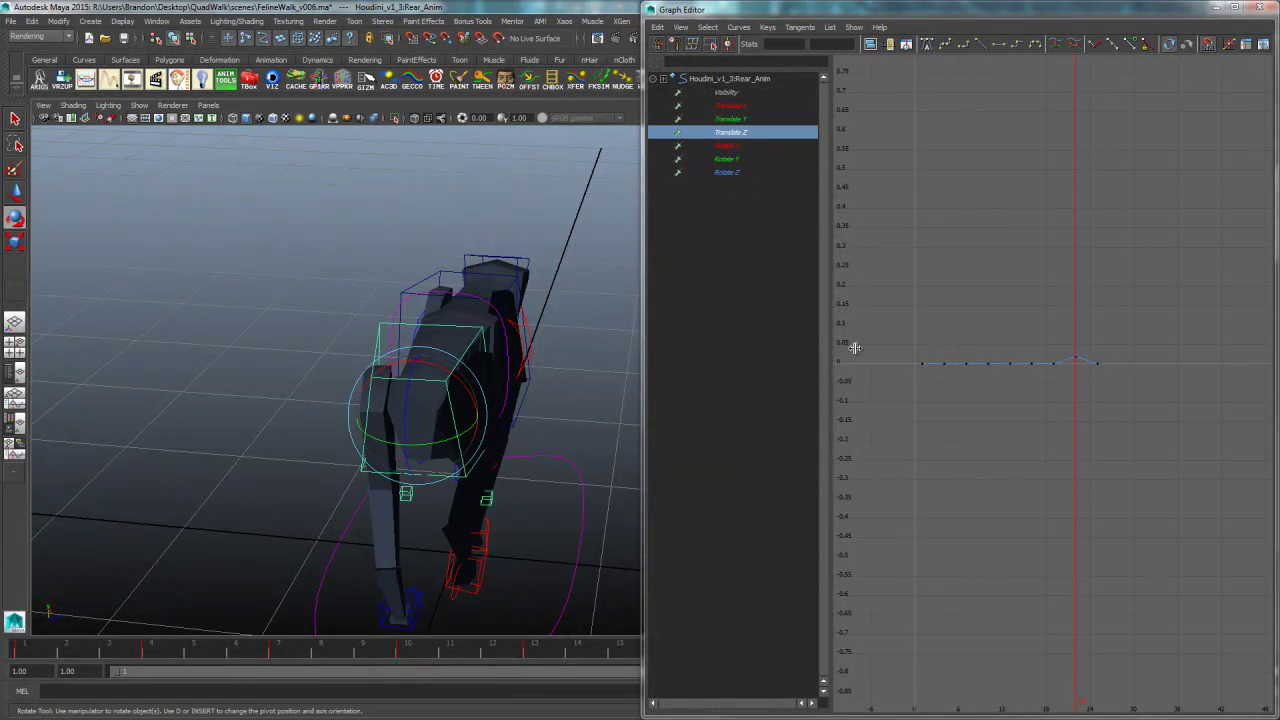
pyautogui.hotkey('ctrl', 'z')
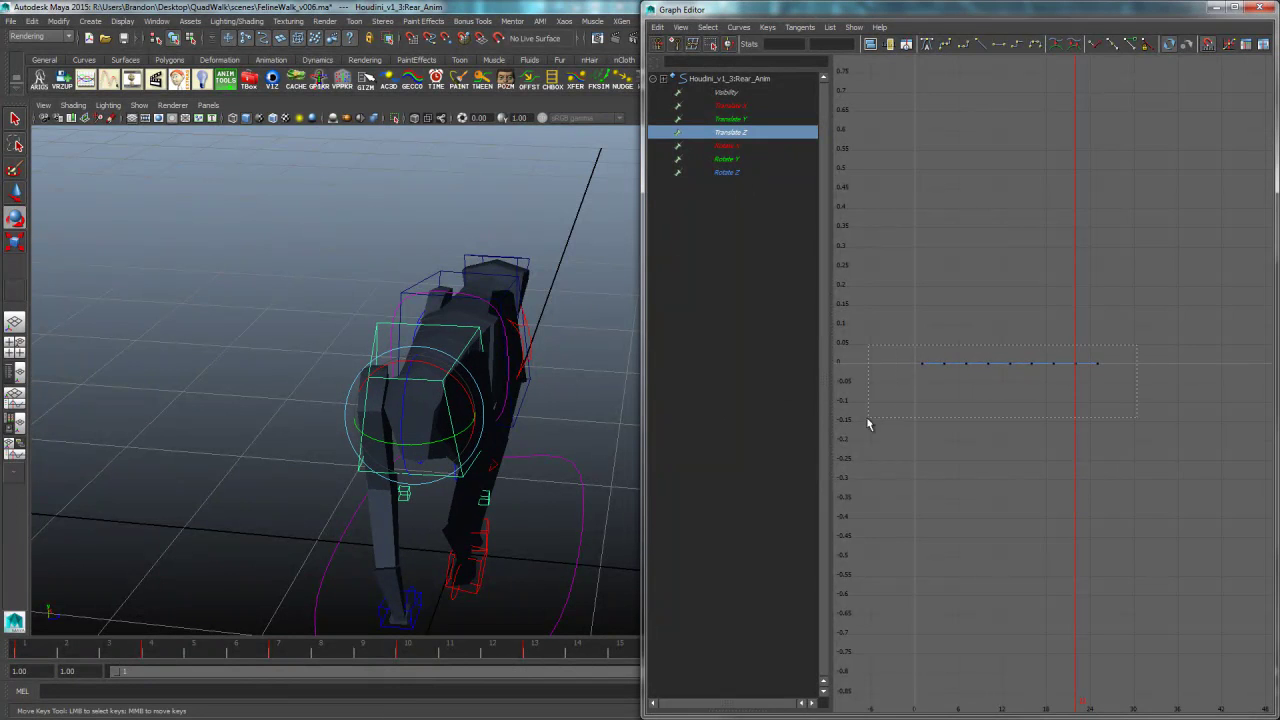
# - Delete the Translate Z keys between the first key at frame 1 and the last key at frame 25
pyautogui.moveTo(884, 418); pyautogui.dragTo(884, 416)
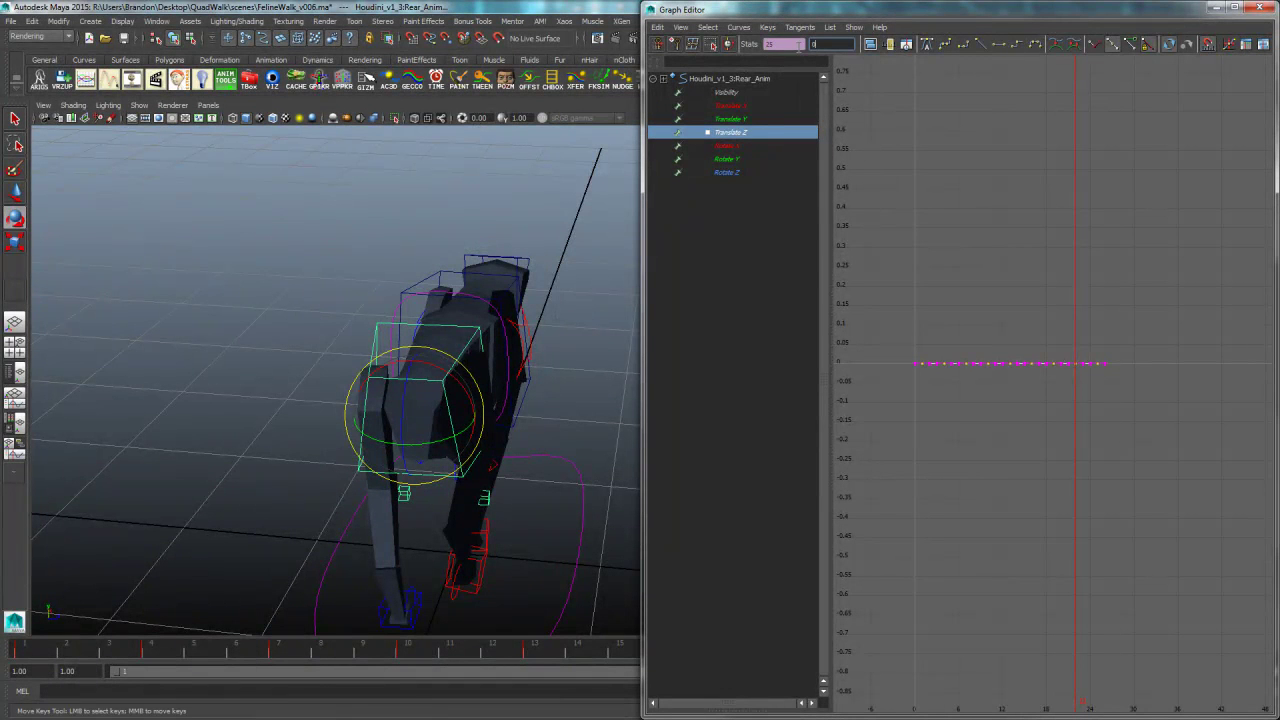
pyautogui.click(950, 231)
pyautogui.moveTo(1090, 361); pyautogui.dragTo(946, 386)
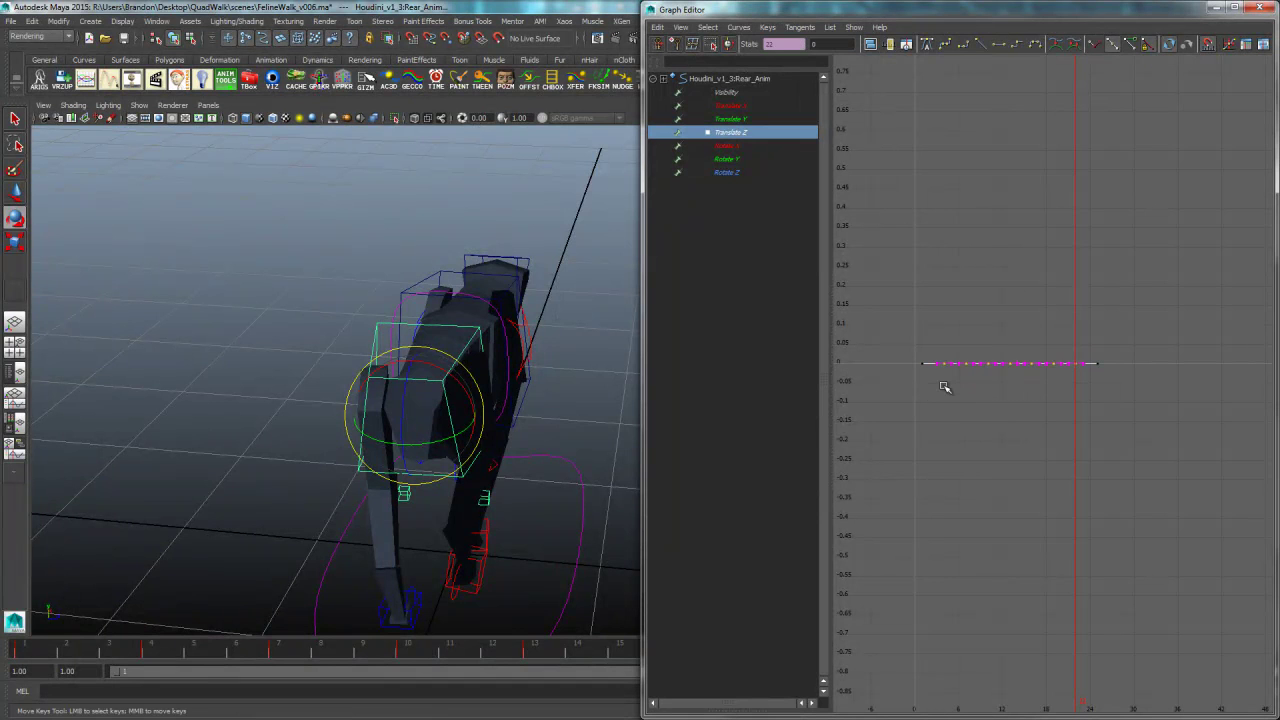
# - Display the Rotate X curve and delete its keys between frame 1 and frame 25
pyautogui.click(749, 147)
pyautogui.keyDown('alt'); pyautogui.moveTo(574, 371); pyautogui.dragTo(492, 341); pyautogui.keyUp('alt')
pyautogui.hotkey('ctrl', 'z')
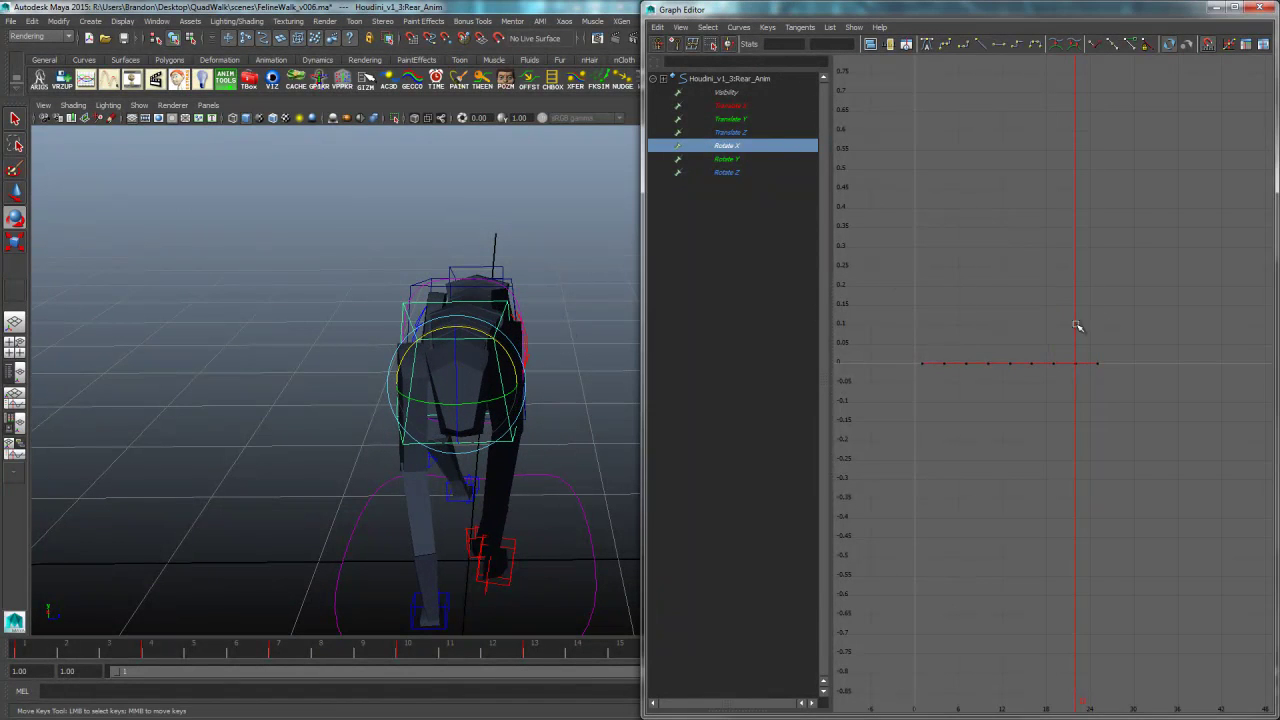
pyautogui.moveTo(1089, 356); pyautogui.dragTo(943, 370)
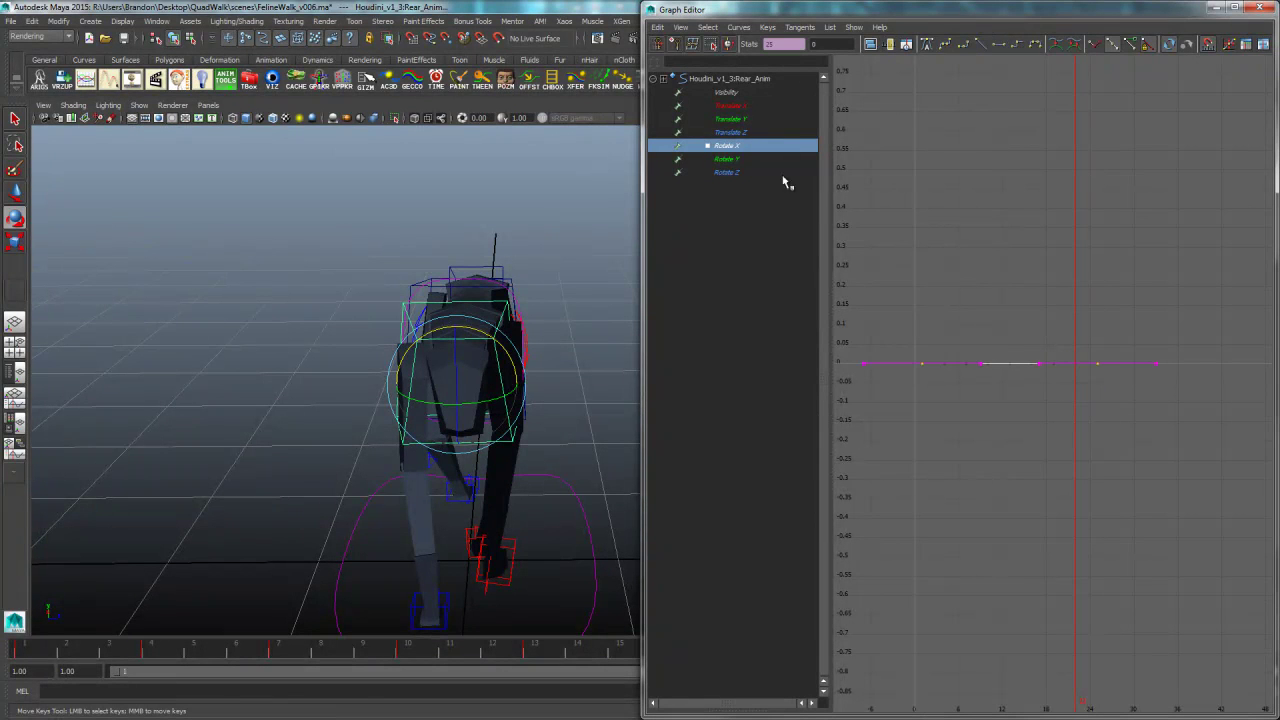
# - Display the Rotate Y curve and view the rear control up close from above
pyautogui.click(749, 160)
pyautogui.keyDown('alt'); pyautogui.moveTo(624, 384); pyautogui.dragTo(531, 486); pyautogui.keyUp('alt')
pyautogui.press('space')
pyautogui.press('space')
pyautogui.scroll(8, 600, 410)
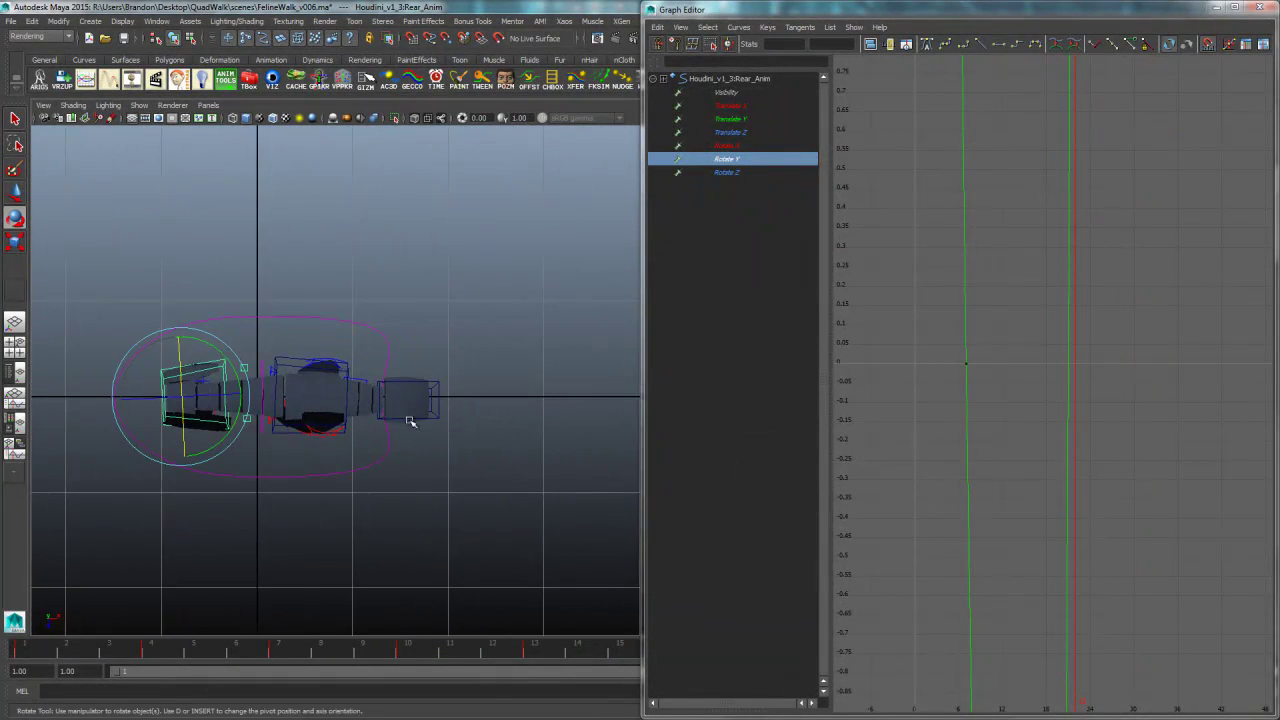
pyautogui.keyDown('alt'); pyautogui.moveTo(332, 420); pyautogui.dragTo(546, 417, button='middle'); pyautogui.keyUp('alt')
pyautogui.keyDown('alt'); pyautogui.moveTo(546, 417); pyautogui.dragTo(780, 420, button='right'); pyautogui.keyUp('alt')
pyautogui.keyDown('alt'); pyautogui.moveTo(397, 414); pyautogui.dragTo(555, 397, button='middle'); pyautogui.keyUp('alt')
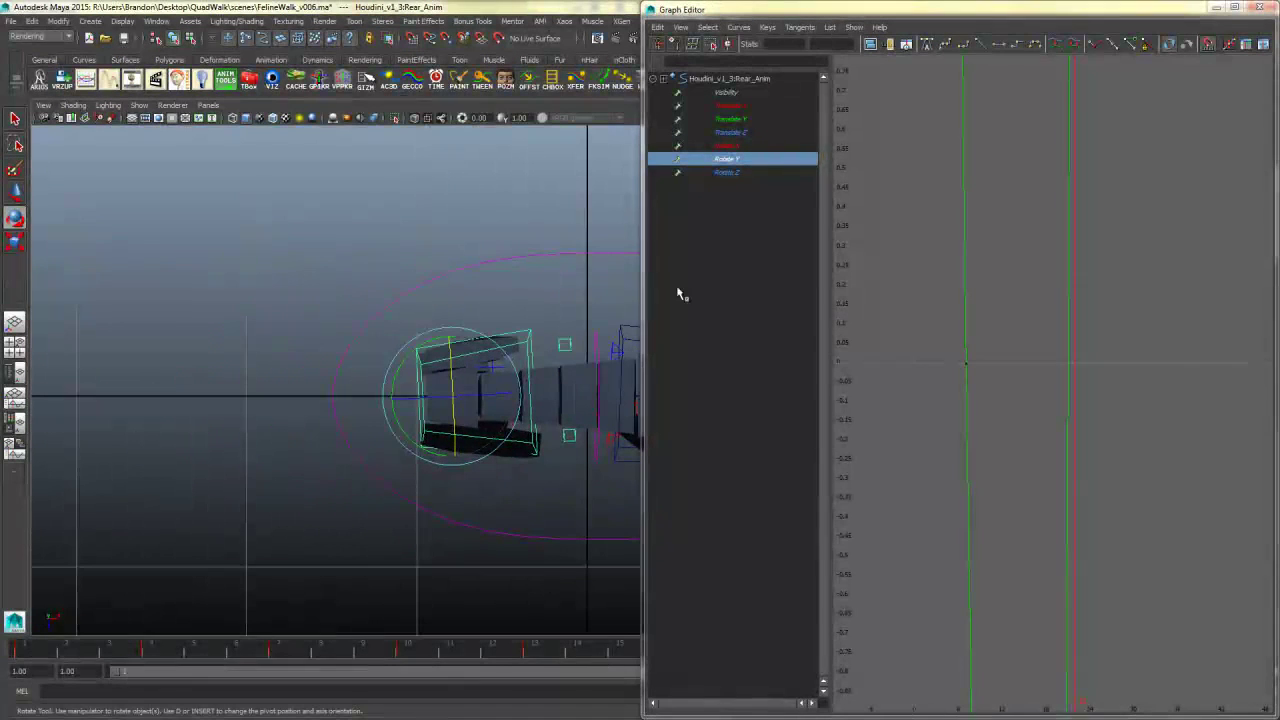
# - Try rotating the rear control around Y in the top view at frame 22 and undo it
pyautogui.moveTo(438, 346)
pyautogui.mouseDown()
pyautogui.moveTo(416, 348)
pyautogui.moveTo(480, 341)
pyautogui.moveTo(446, 344)
pyautogui.mouseUp()
pyautogui.hotkey('ctrl', 'z')
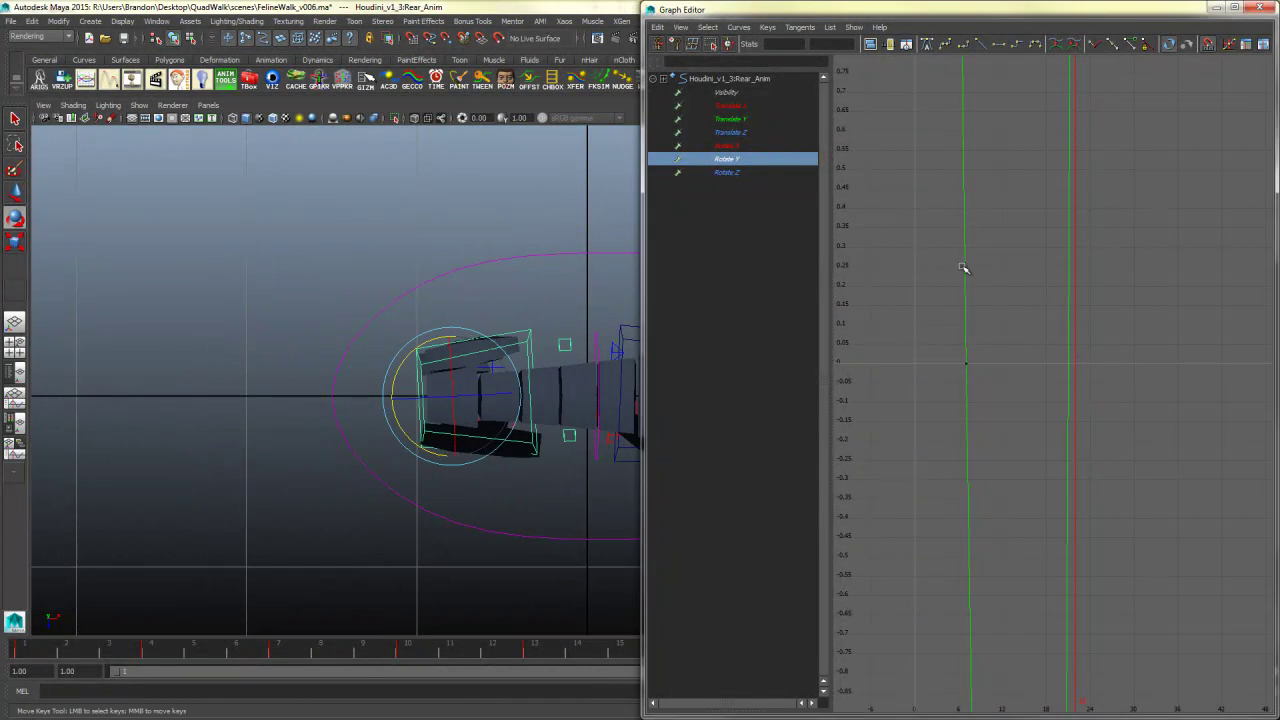
pyautogui.press('f')
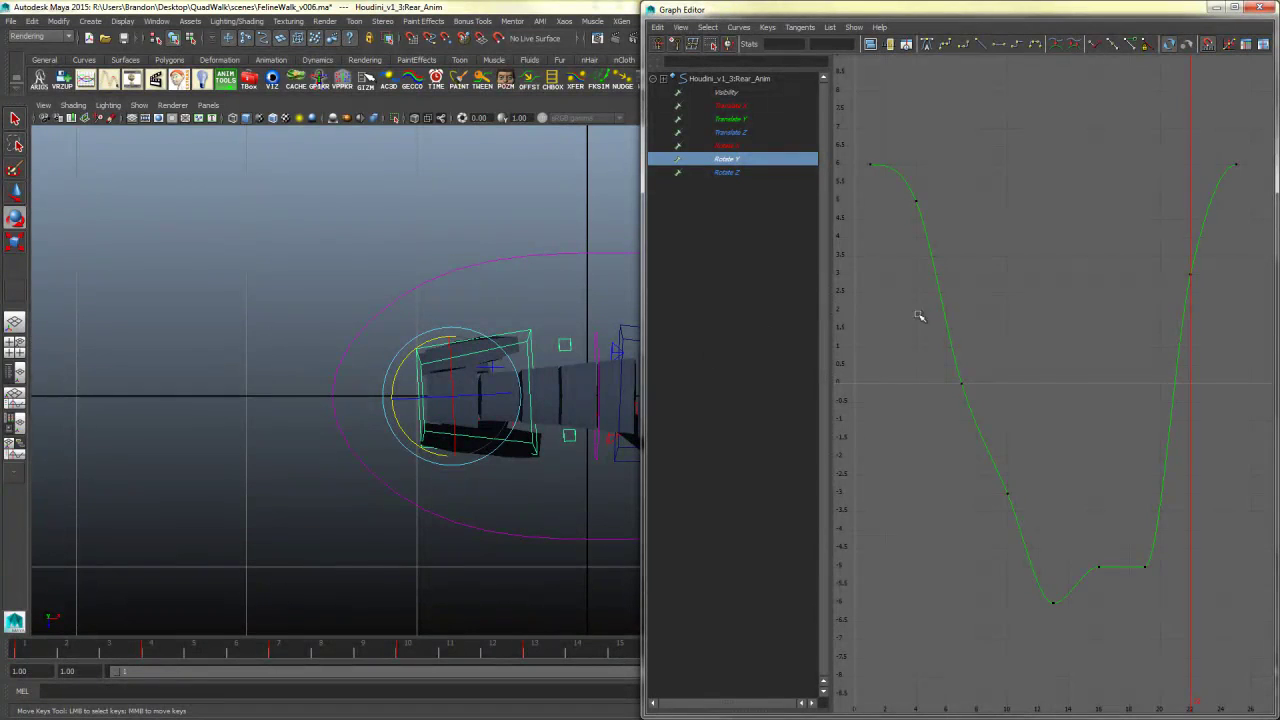
pyautogui.moveTo(446, 337); pyautogui.dragTo(476, 324)
pyautogui.hotkey('ctrl', 'z')
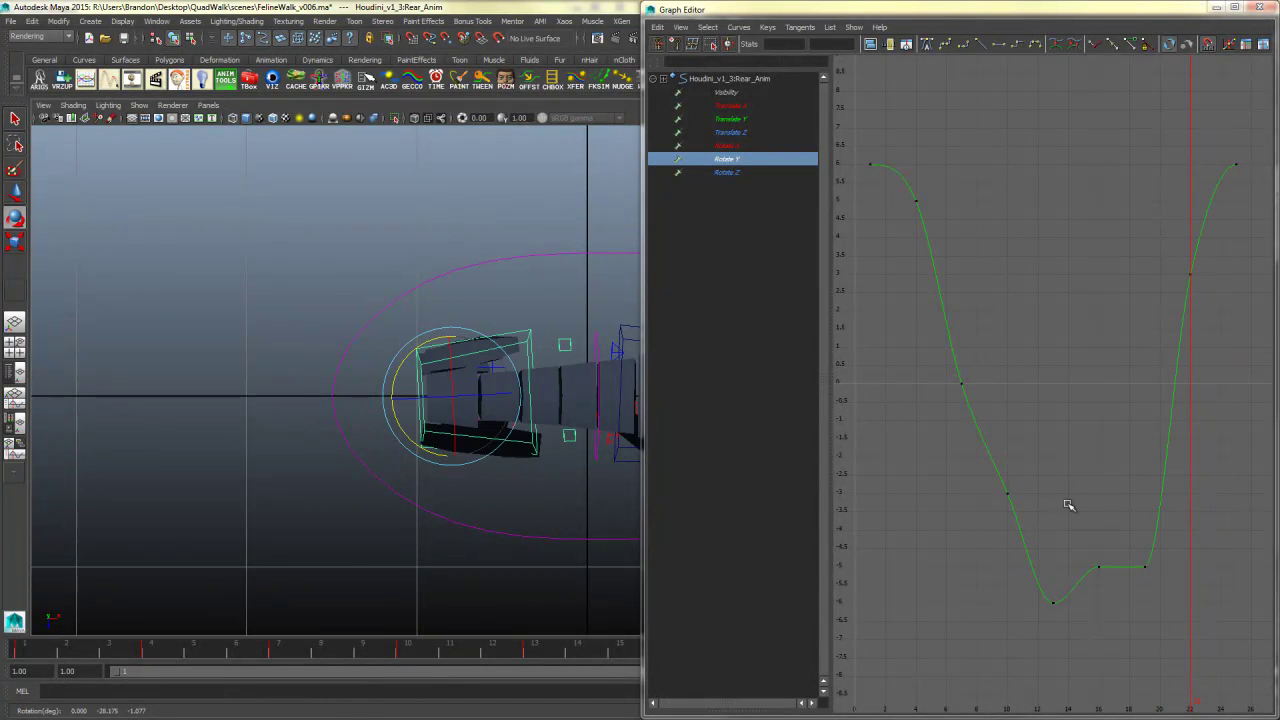
# - Delete the in-between Rotate Y keys, keeping only those at frames 1, 13 and 25, with the current time at frame 1
pyautogui.moveTo(78, 650); pyautogui.dragTo(24, 651)
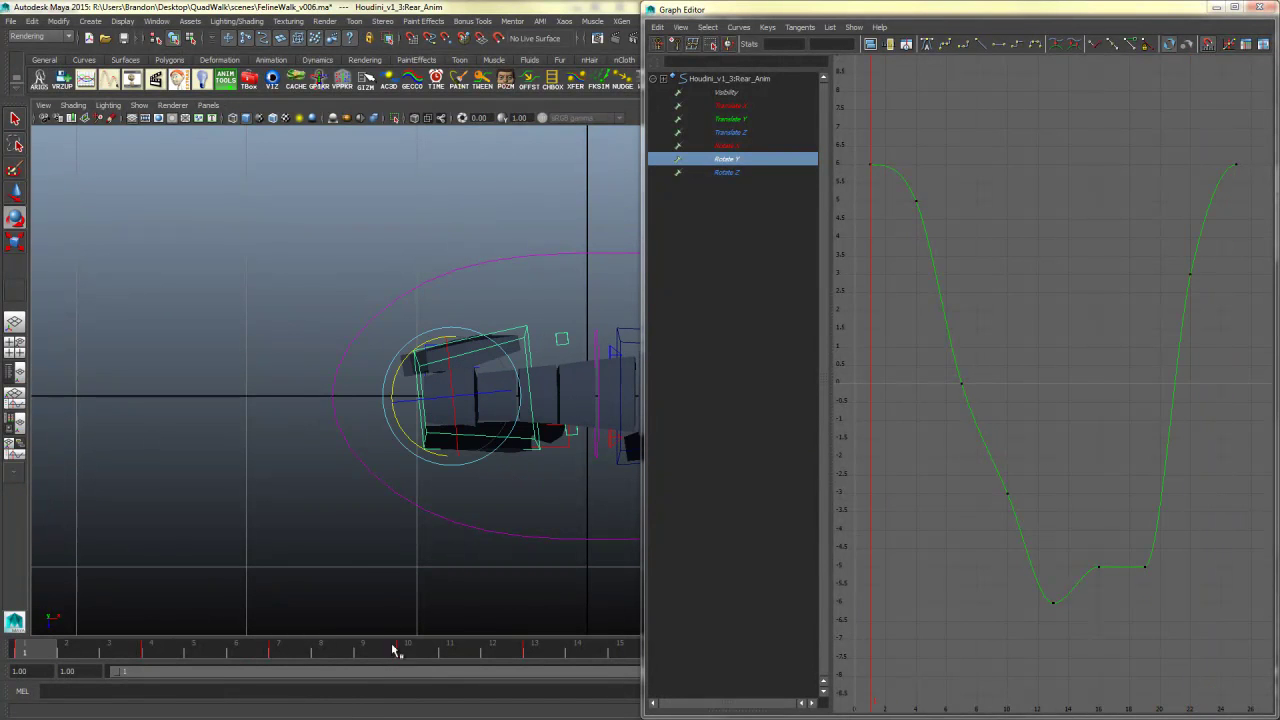
pyautogui.press('space')
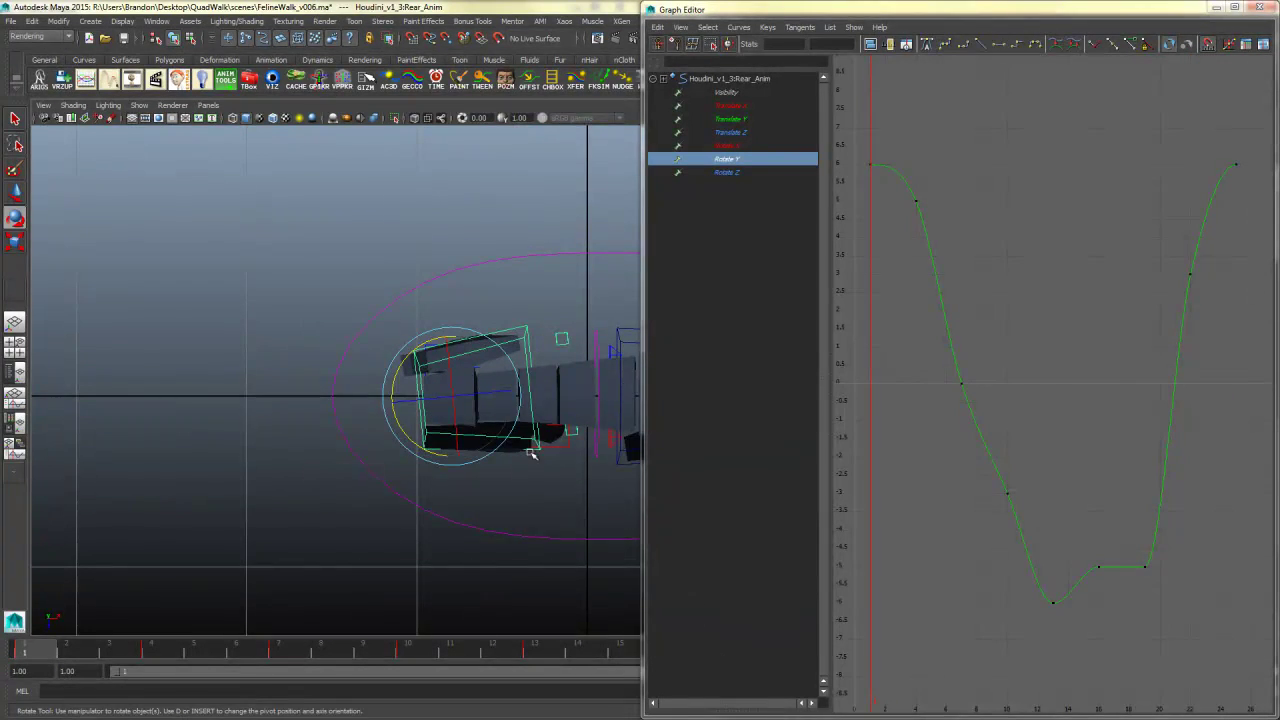
pyautogui.press('space')
pyautogui.keyDown('alt'); pyautogui.moveTo(533, 364); pyautogui.dragTo(395, 467); pyautogui.keyUp('alt')
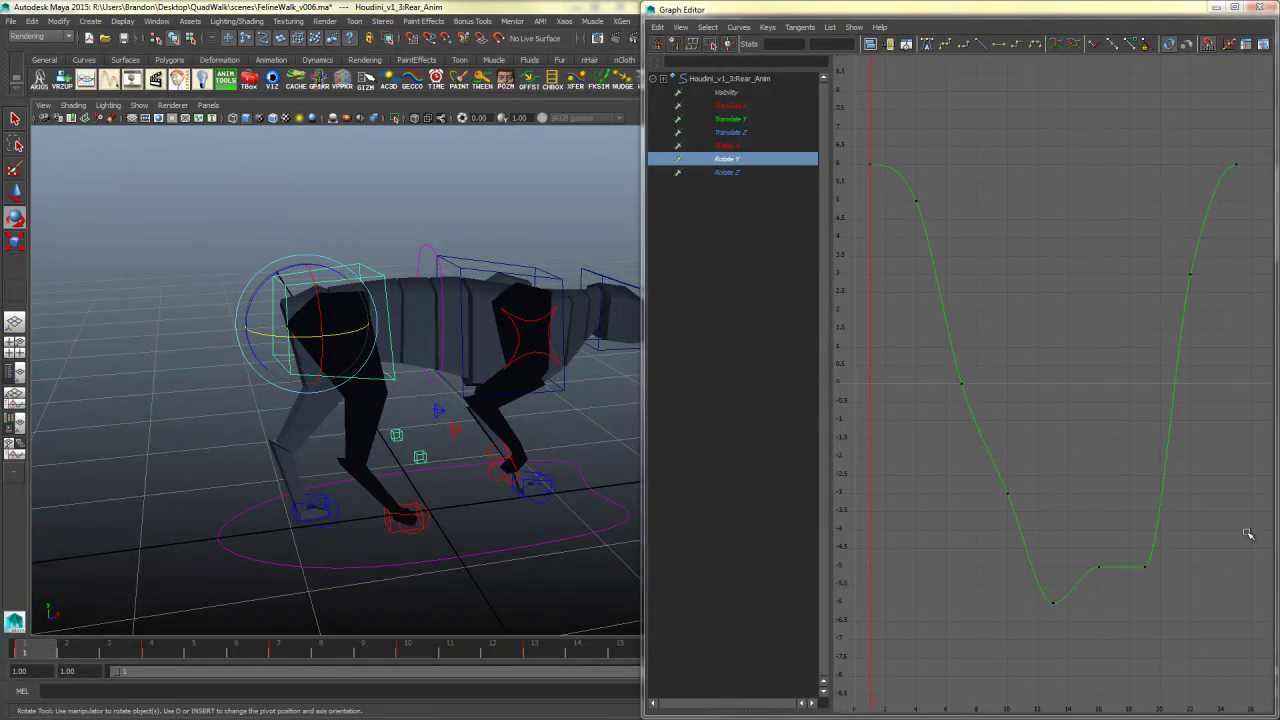
pyautogui.moveTo(908, 197); pyautogui.dragTo(1035, 302)
pyautogui.moveTo(1203, 536); pyautogui.dragTo(1096, 598)
pyautogui.click(1103, 619)
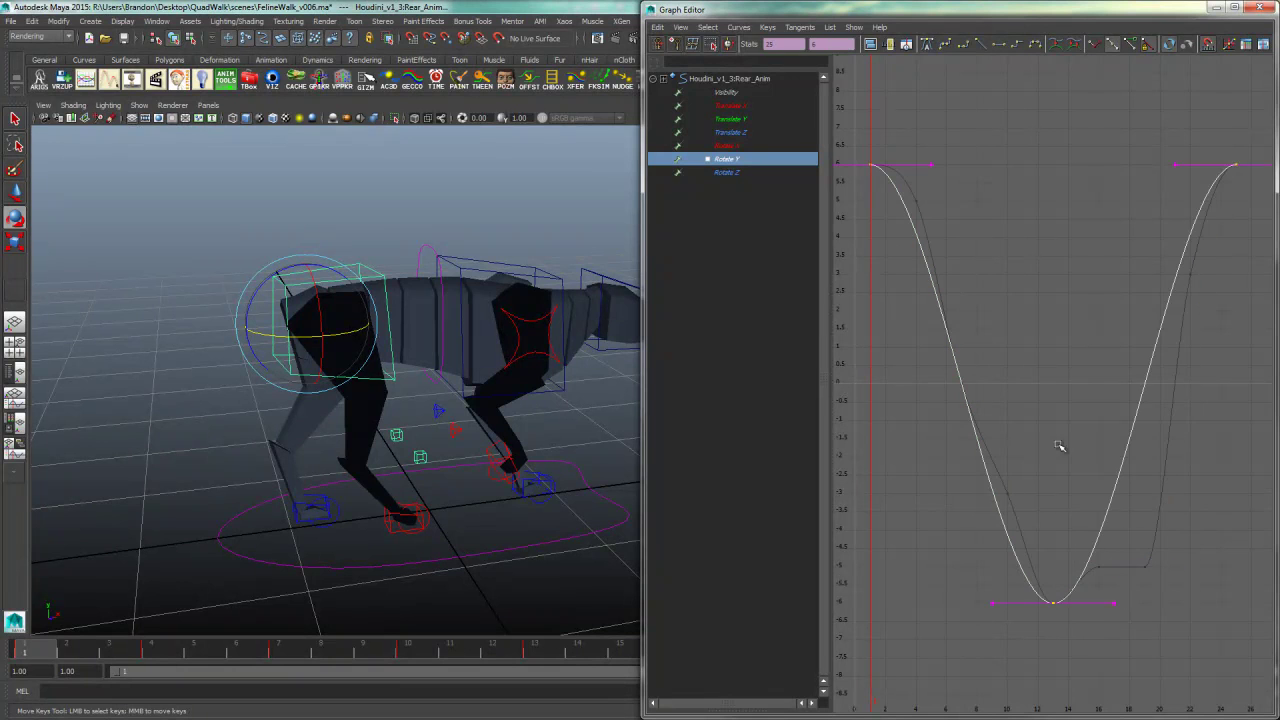
# - Compare the values of the Rotate Y keys at frames 1, 13 and 25
pyautogui.moveTo(934, 126); pyautogui.dragTo(840, 174)
pyautogui.moveTo(1125, 565); pyautogui.dragTo(976, 652)
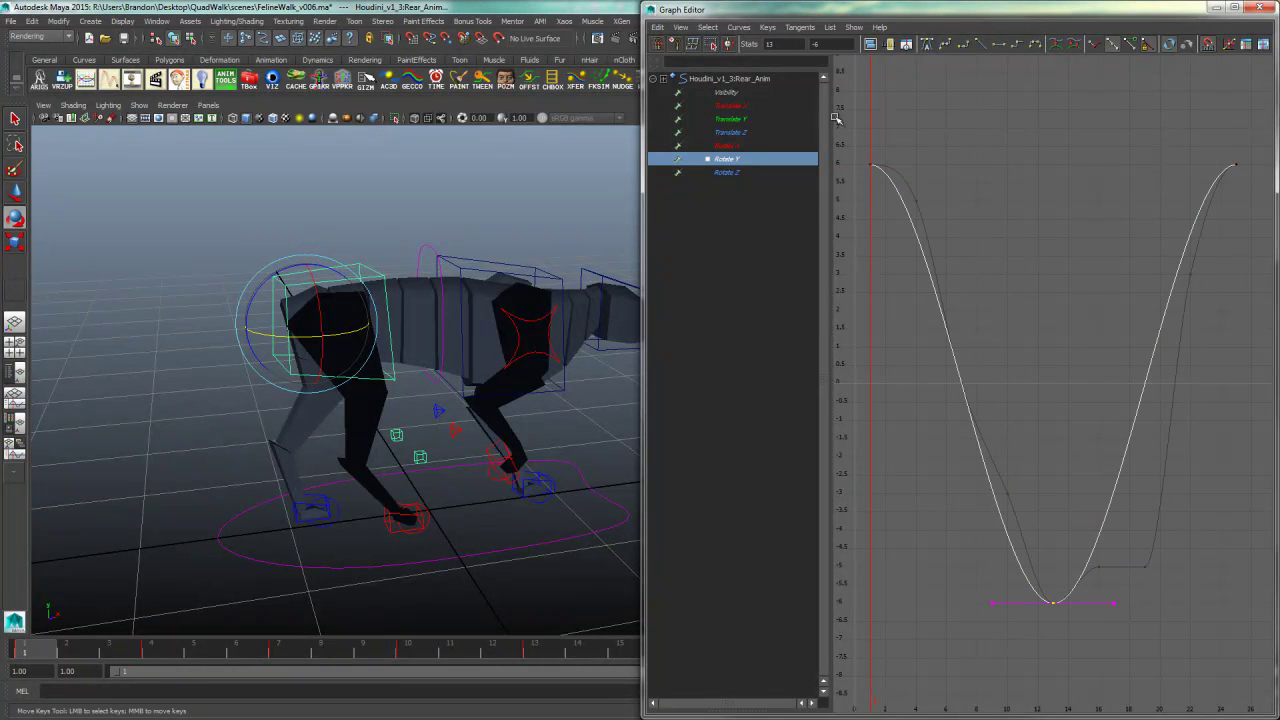
pyautogui.moveTo(1244, 152); pyautogui.dragTo(1243, 178)
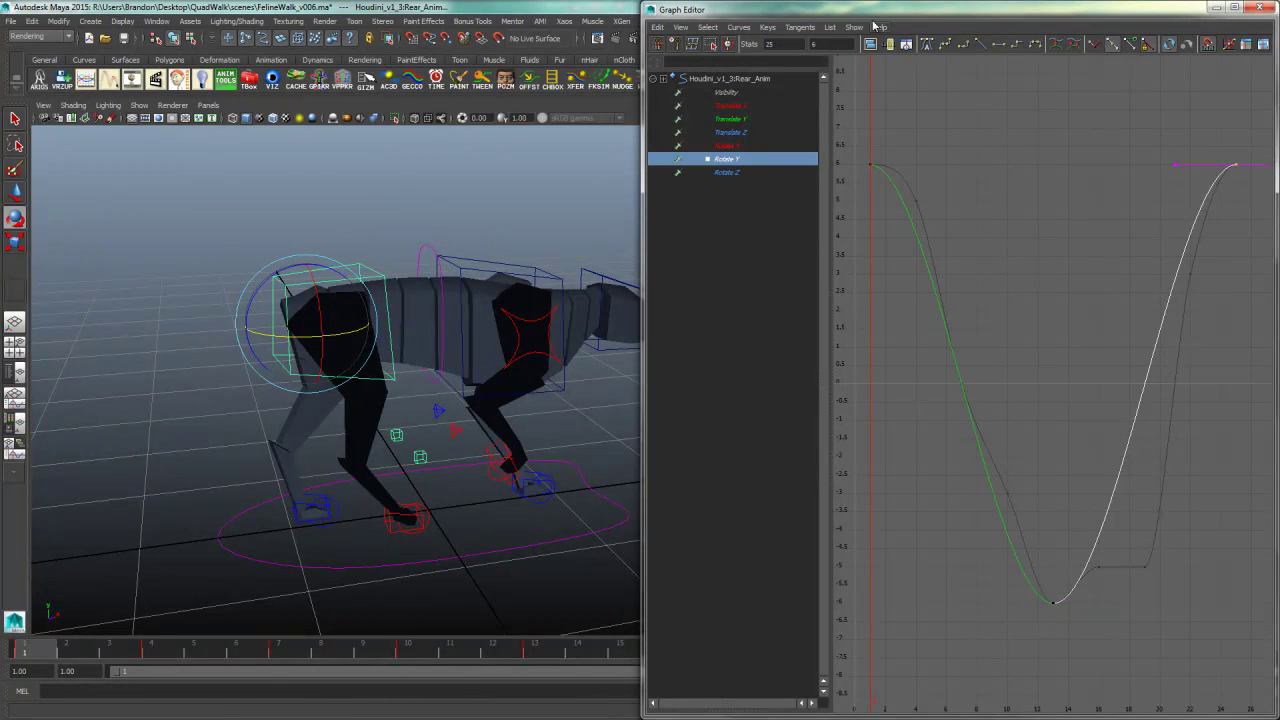
# - Resize the Graph Editor as a taller floating window and move it clear of the main viewport
pyautogui.moveTo(888, 20); pyautogui.dragTo(386, 73)
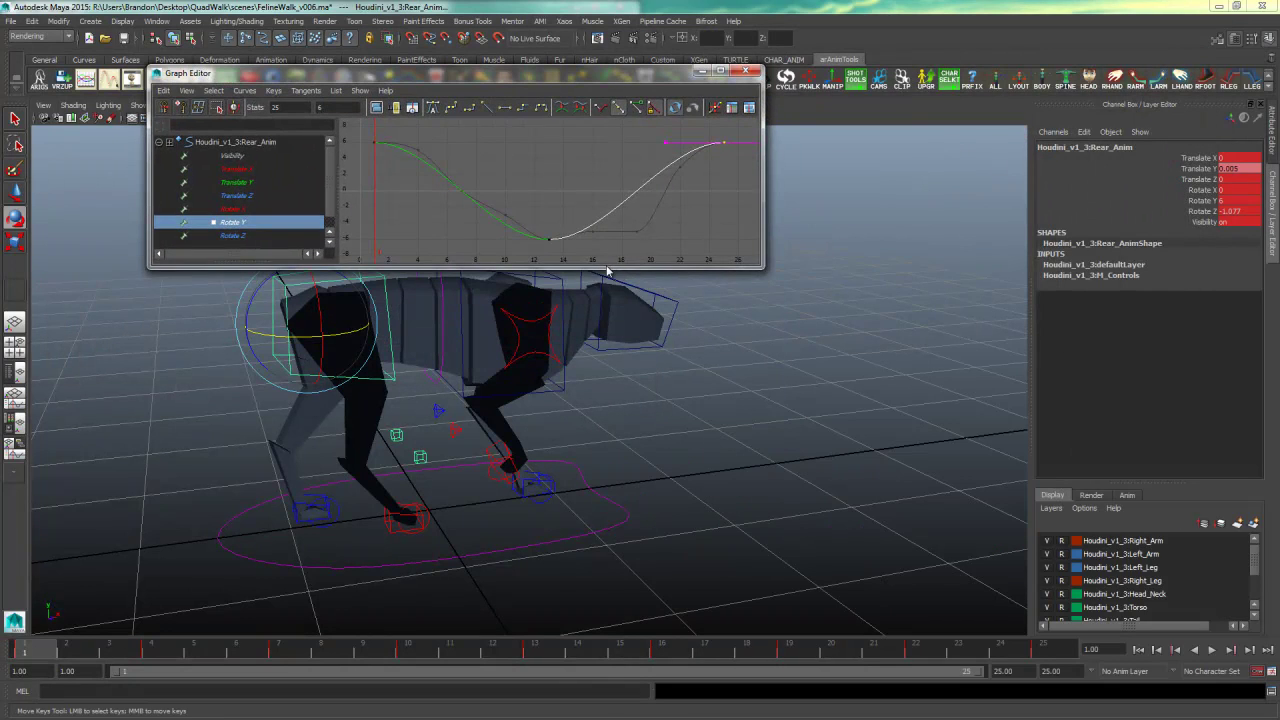
pyautogui.moveTo(604, 270); pyautogui.dragTo(625, 589)
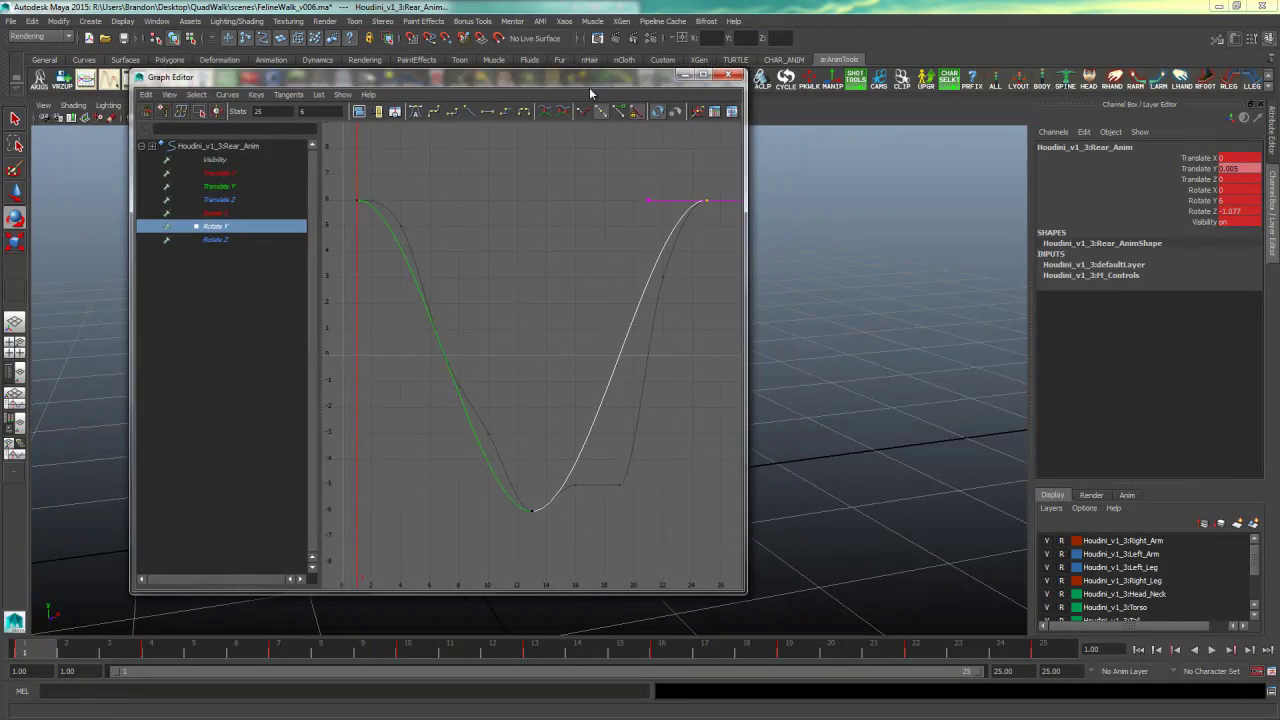
pyautogui.moveTo(646, 79); pyautogui.dragTo(0, 112)
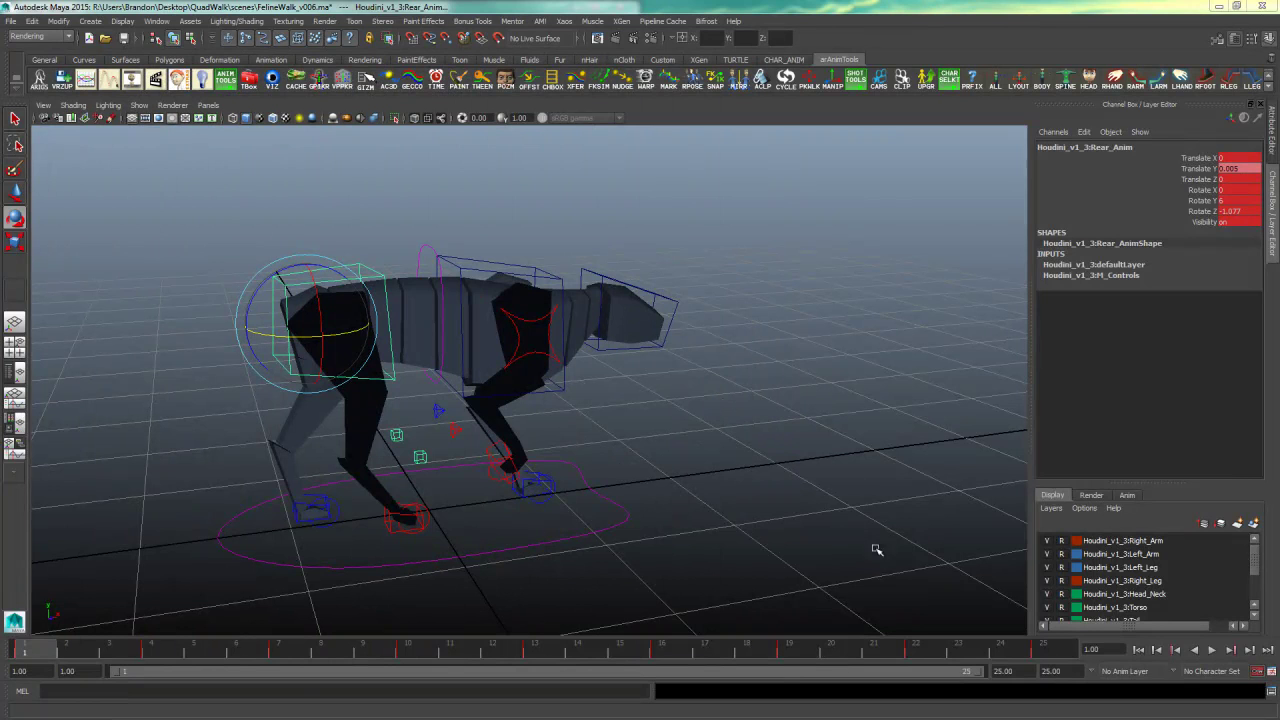
# - Set both the playback range end and the animation end to frame 24
pyautogui.moveTo(1022, 671); pyautogui.dragTo(880, 668)
pyautogui.write('241')
pyautogui.press('Return')
pyautogui.write('24')
pyautogui.press('Return')
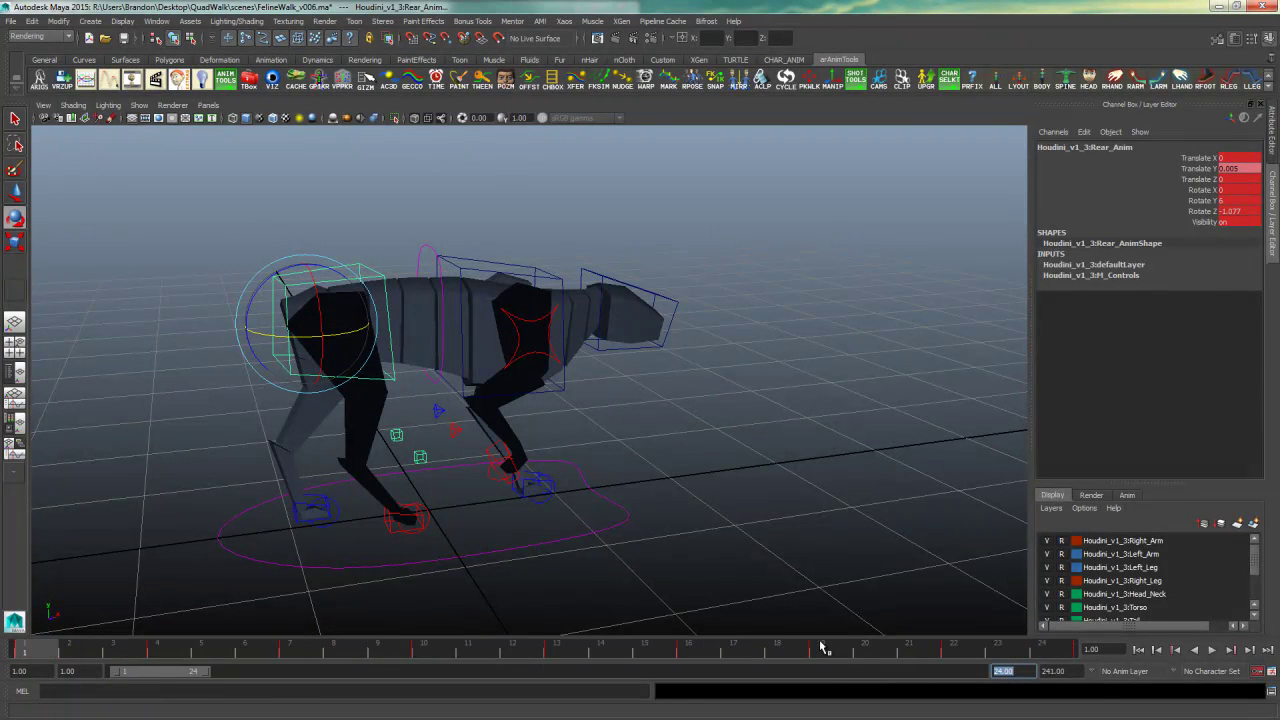
pyautogui.press('Tab')
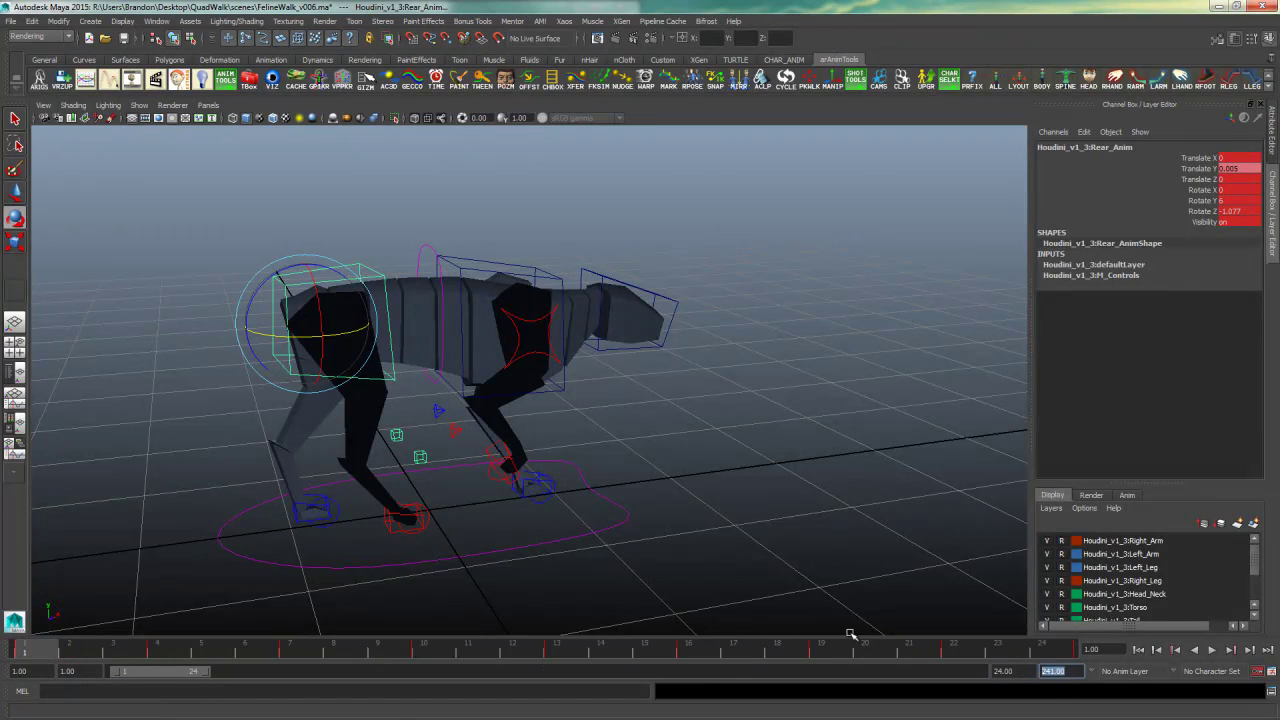
pyautogui.write('24')
pyautogui.press('Return')
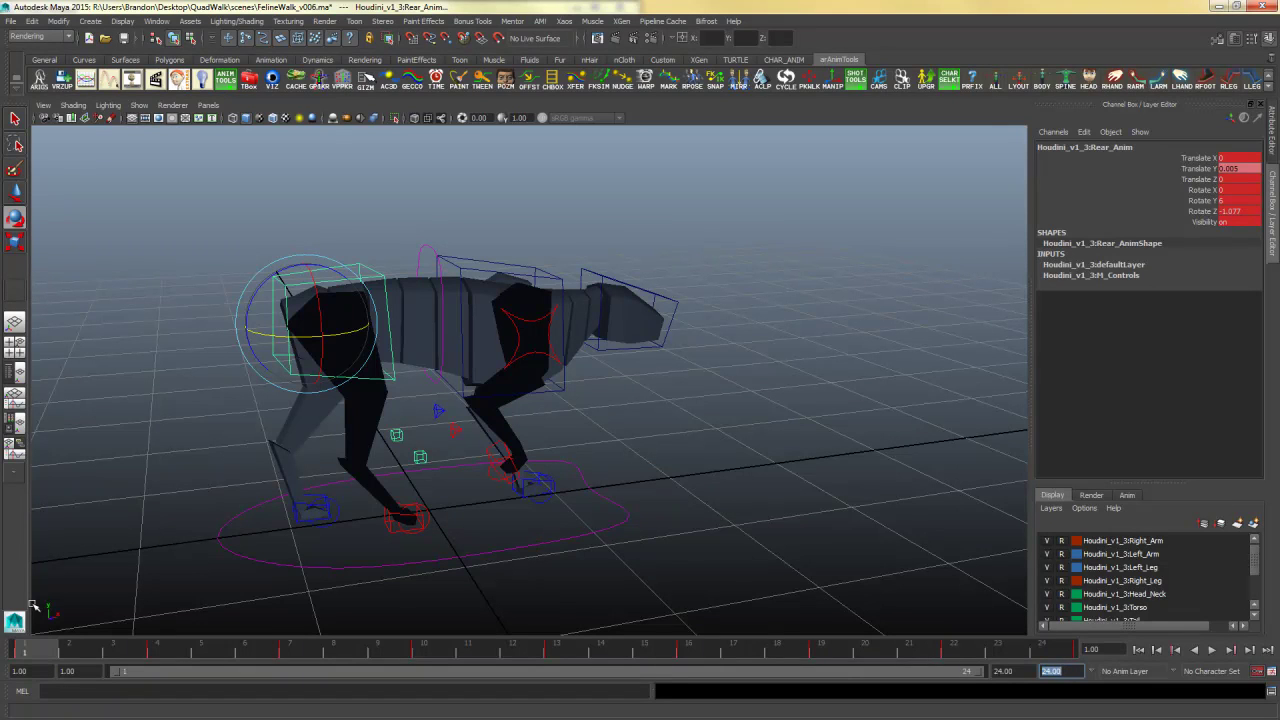
# - Delete the in-between keys on the rear control's Rotate Z curve, keeping only those at frames 1 and 25
pyautogui.moveTo(0, 135); pyautogui.dragTo(1279, 177)
pyautogui.click(965, 255)
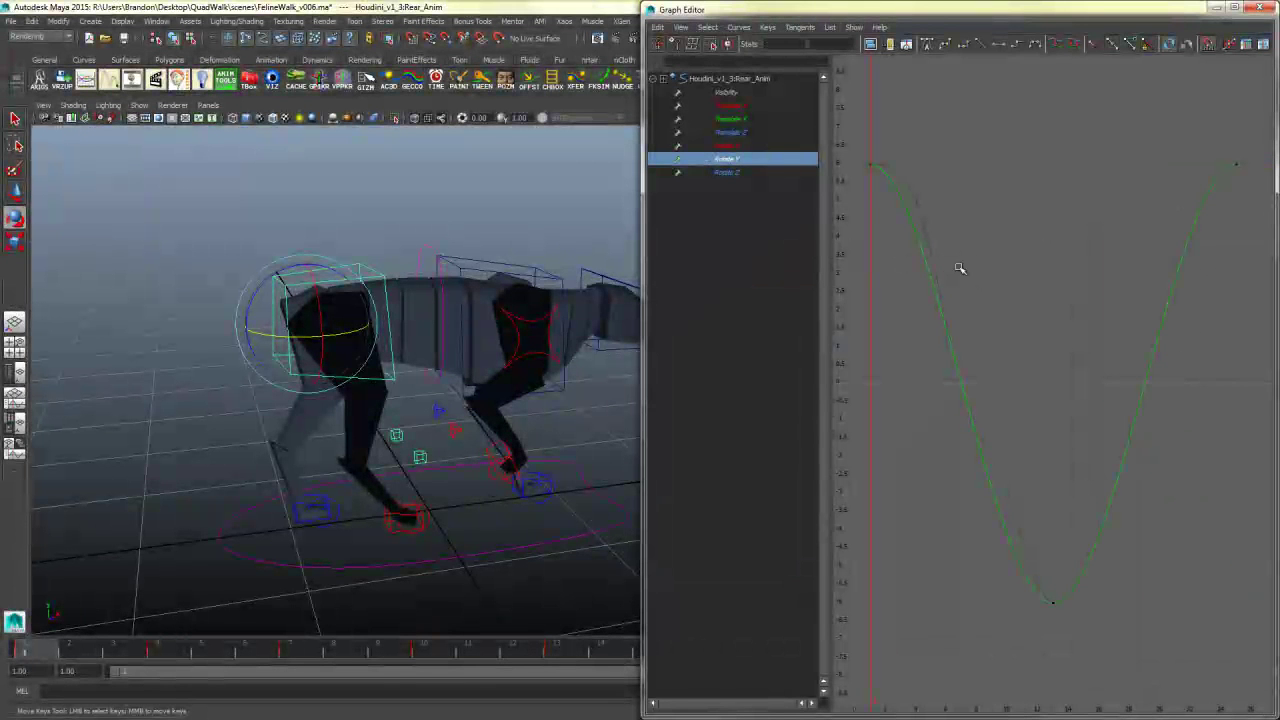
pyautogui.click(731, 174)
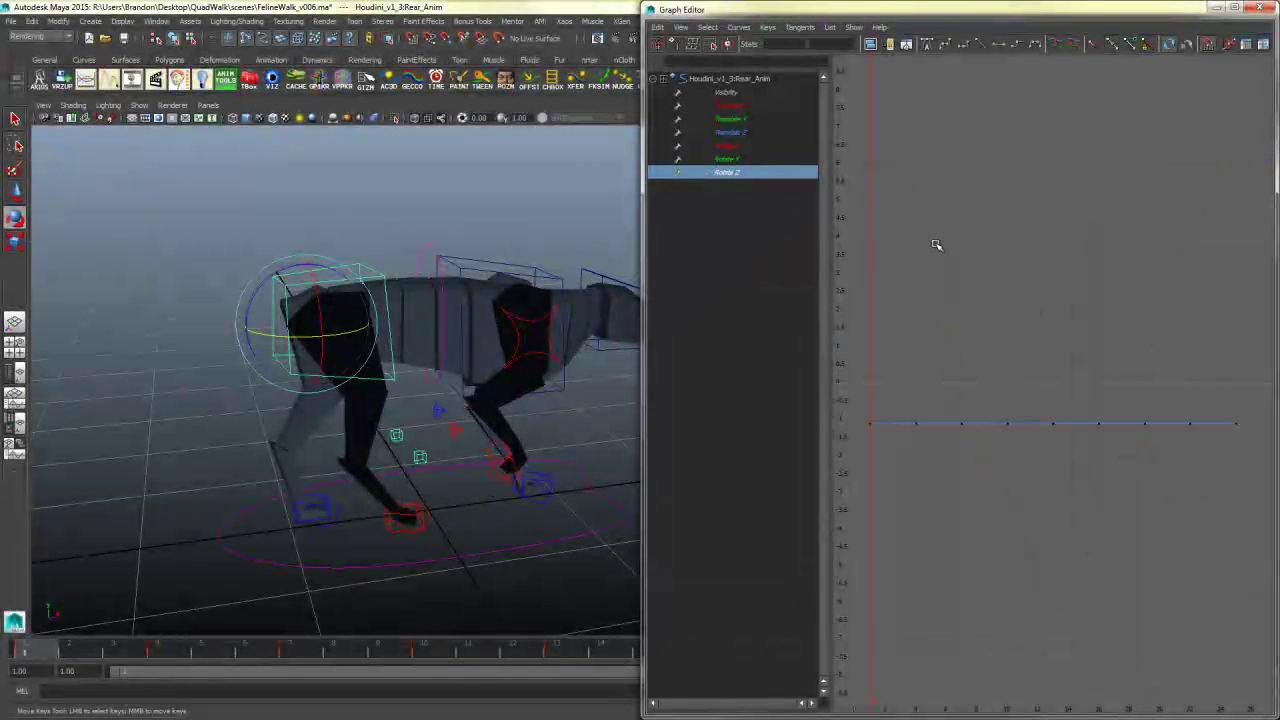
pyautogui.press('f')
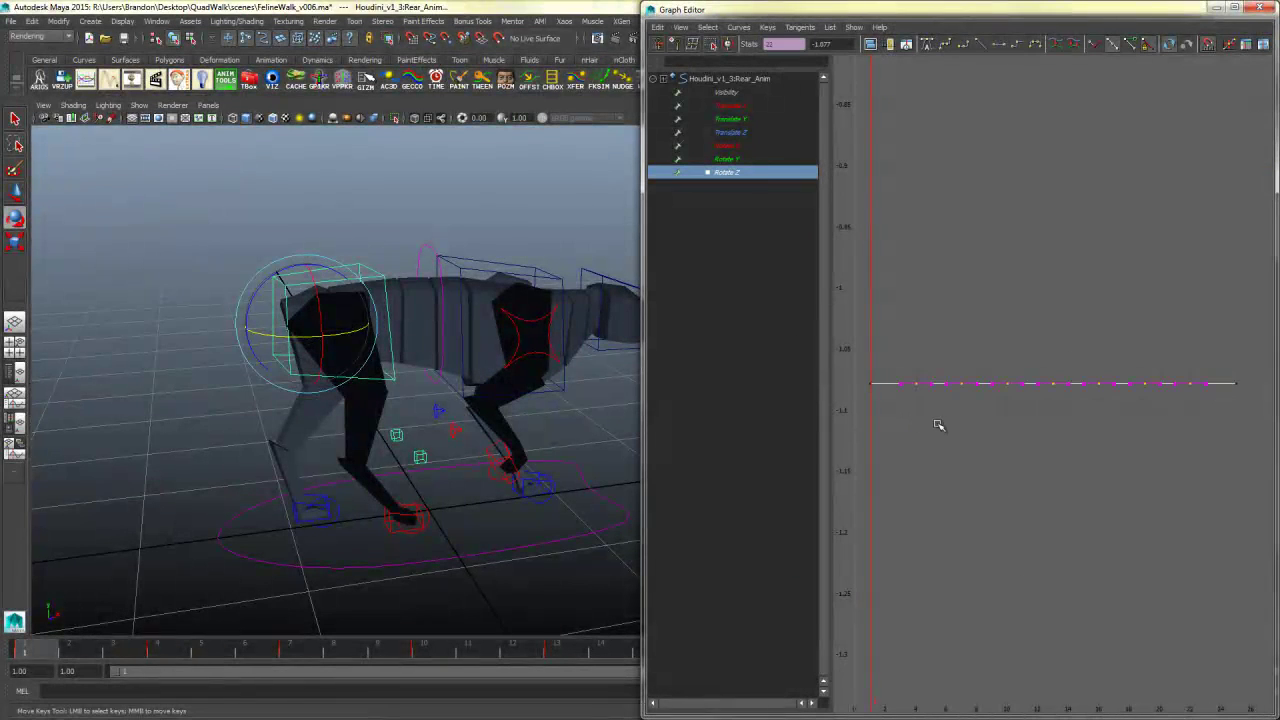
# - Try rotating the rear control about its Z axis in the viewport, undoing each test rotation
pyautogui.moveTo(276, 274); pyautogui.dragTo(377, 349)
pyautogui.hotkey('ctrl', 'z')
pyautogui.moveTo(260, 292); pyautogui.dragTo(252, 310)
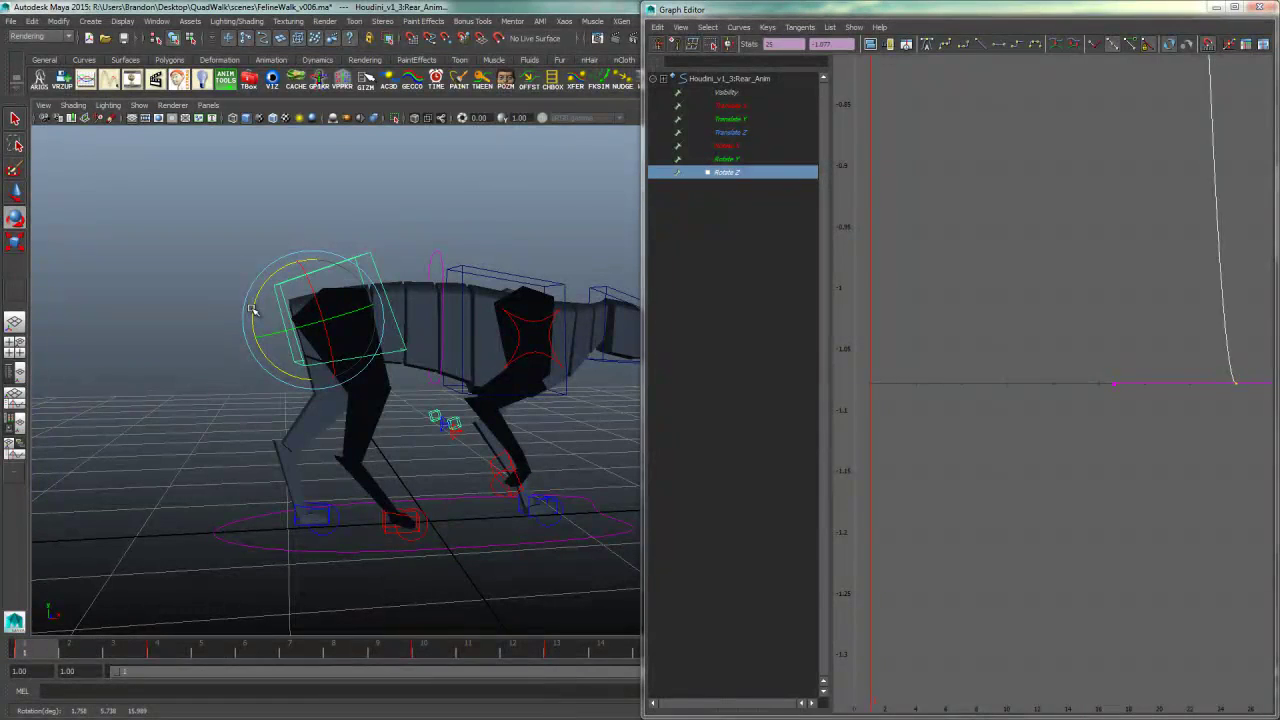
pyautogui.hotkey('ctrl', 'z')
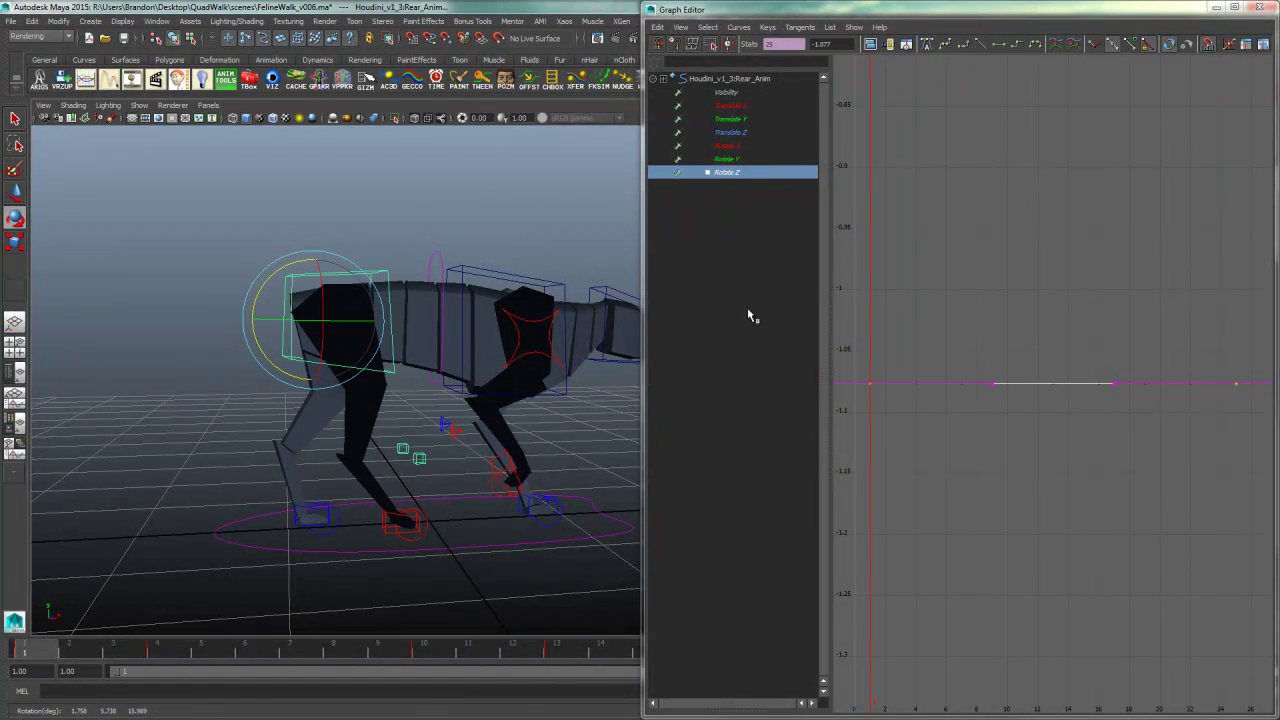
pyautogui.moveTo(262, 284)
pyautogui.mouseDown()
pyautogui.moveTo(258, 313)
pyautogui.moveTo(259, 290)
pyautogui.mouseUp()
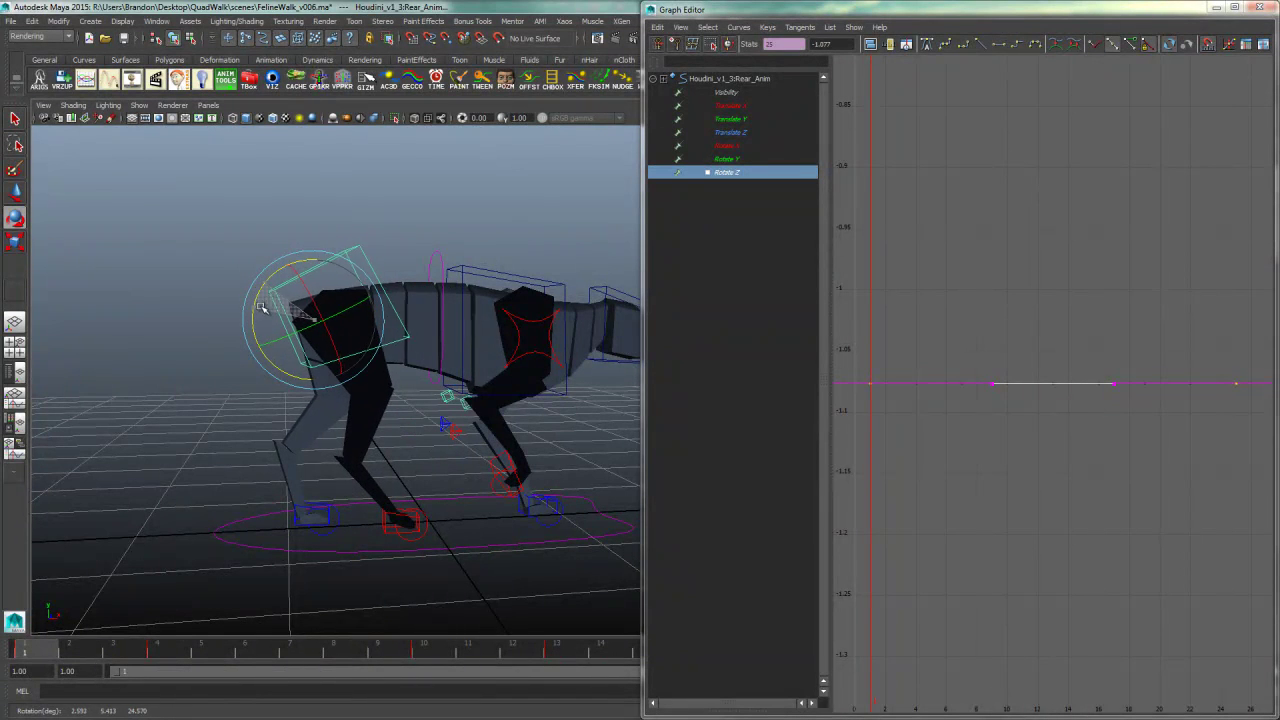
pyautogui.moveTo(262, 284); pyautogui.dragTo(259, 295)
pyautogui.hotkey('ctrl', 'z')
pyautogui.click(968, 222)
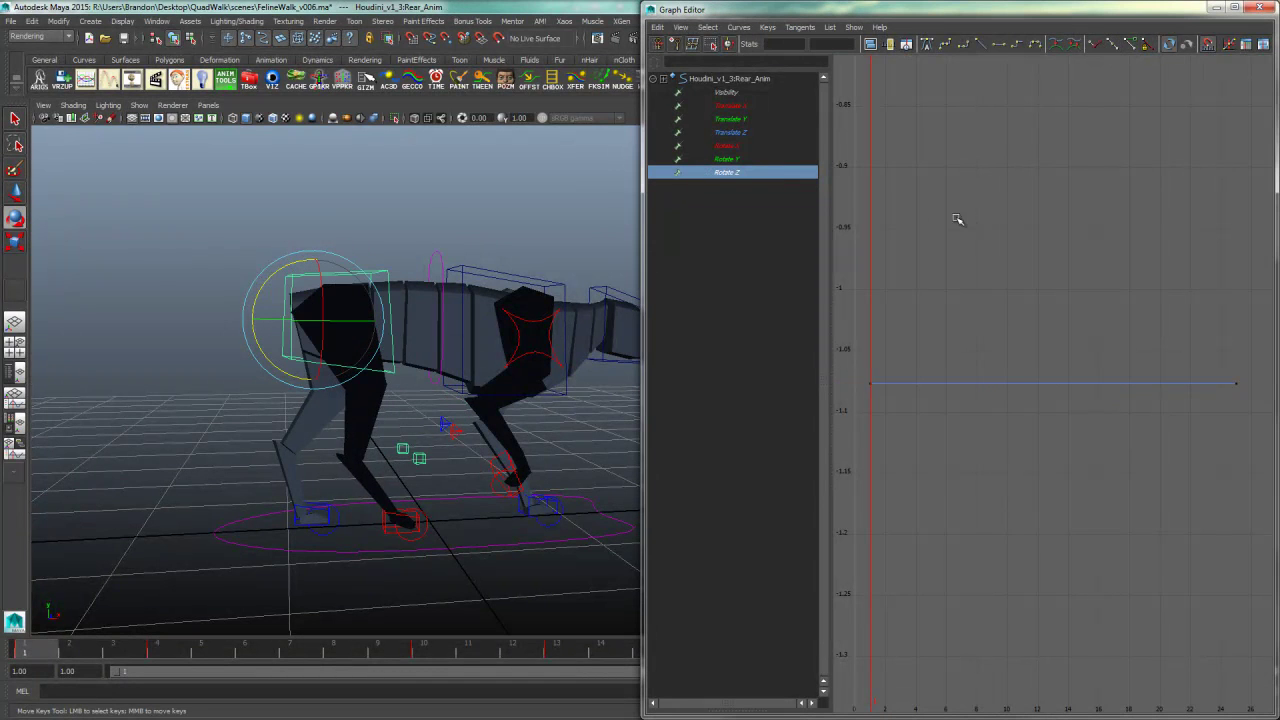
# - Clear the Graph Editor from the viewport and play the walk cycle, examining the rear control's motion from several angles
pyautogui.click(409, 303)
pyautogui.keyDown('alt'); pyautogui.moveTo(409, 303); pyautogui.dragTo(354, 323); pyautogui.keyUp('alt')
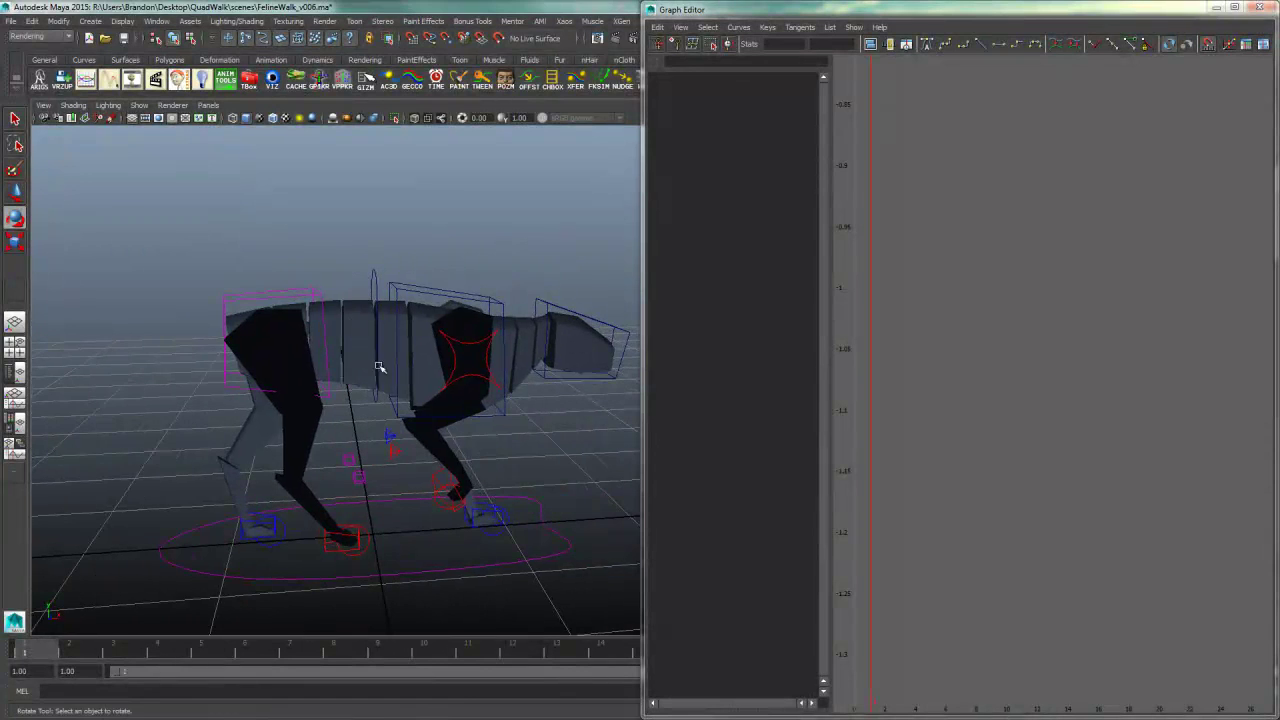
pyautogui.moveTo(1054, 7); pyautogui.dragTo(0, 75)
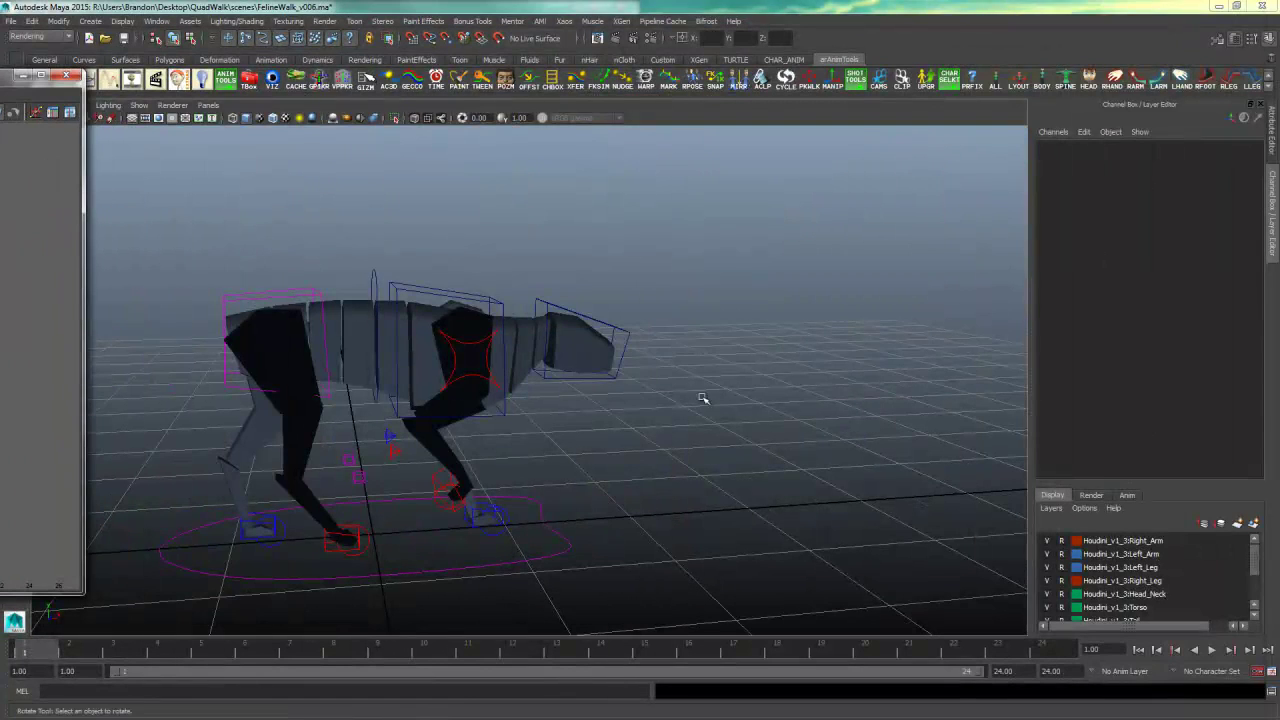
pyautogui.click(269, 266)
pyautogui.click(276, 293)
pyautogui.keyDown('alt'); pyautogui.moveTo(390, 378); pyautogui.dragTo(605, 371, button='middle'); pyautogui.keyUp('alt')
pyautogui.moveTo(605, 371)
pyautogui.keyDown('alt'); pyautogui.mouseDown()
pyautogui.moveTo(580, 394)
pyautogui.moveTo(600, 380)
pyautogui.mouseUp(); pyautogui.keyUp('alt')
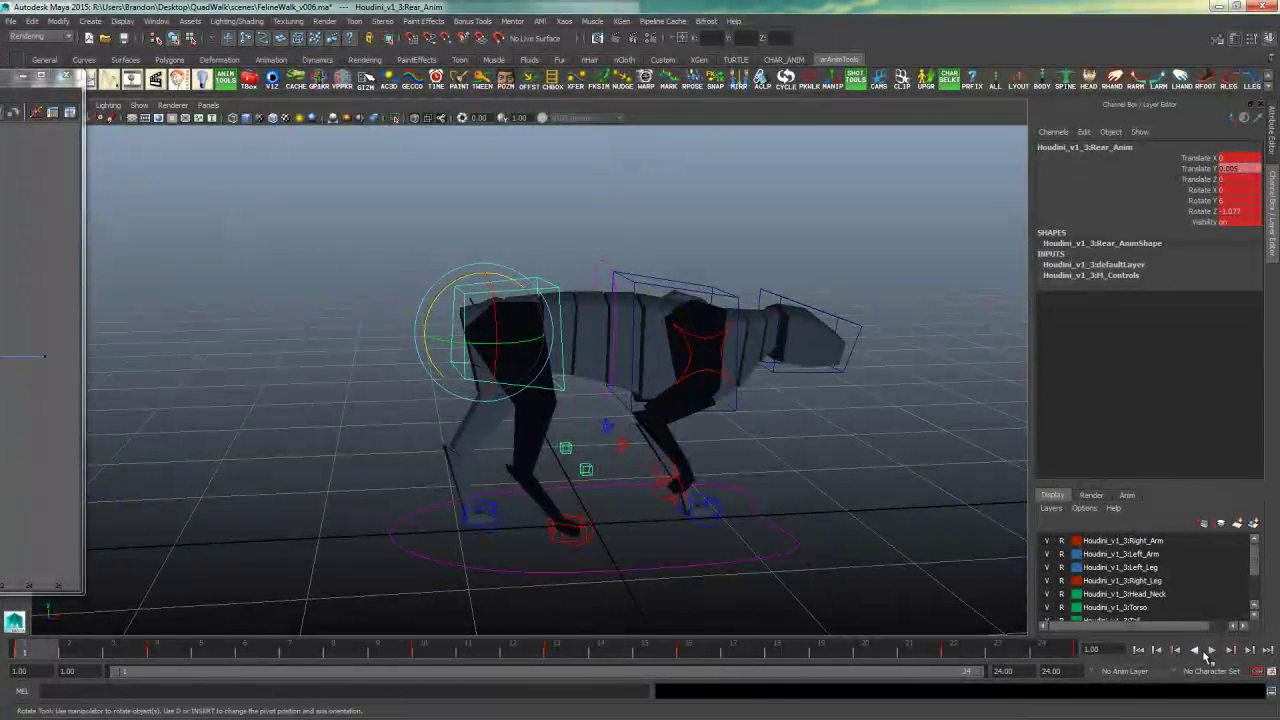
pyautogui.click(1207, 655)
pyautogui.keyDown('alt'); pyautogui.moveTo(560, 470); pyautogui.dragTo(647, 476); pyautogui.keyUp('alt')
pyautogui.keyDown('alt'); pyautogui.moveTo(763, 473); pyautogui.dragTo(654, 434); pyautogui.keyUp('alt')
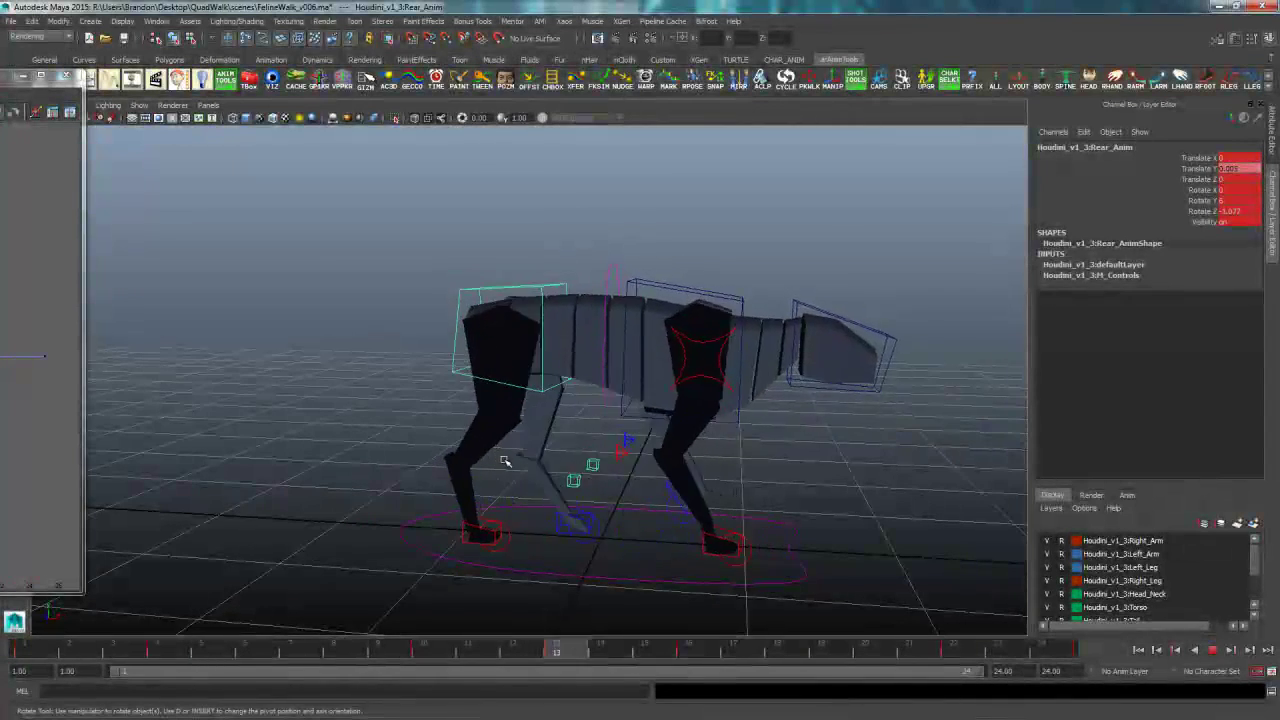
pyautogui.click(1213, 651)
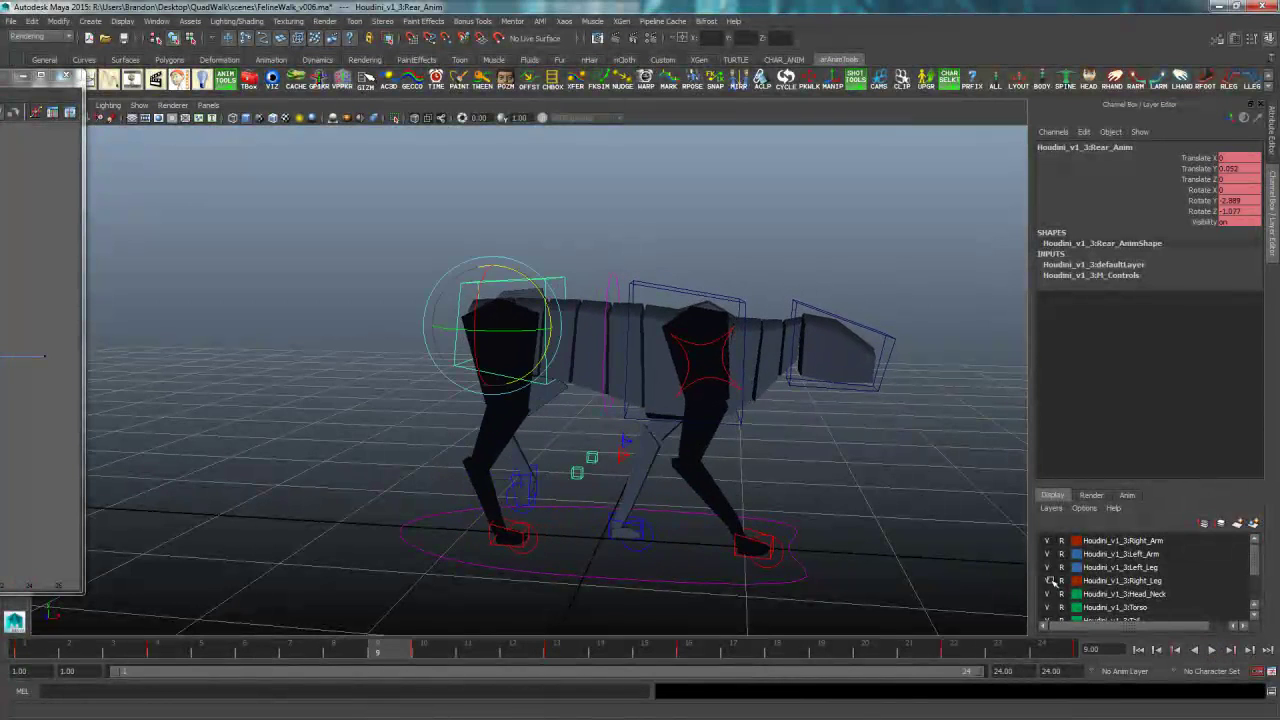
# - Select the chest control and isolate its Translate X curve in the enlarged Graph Editor
pyautogui.click(617, 209)
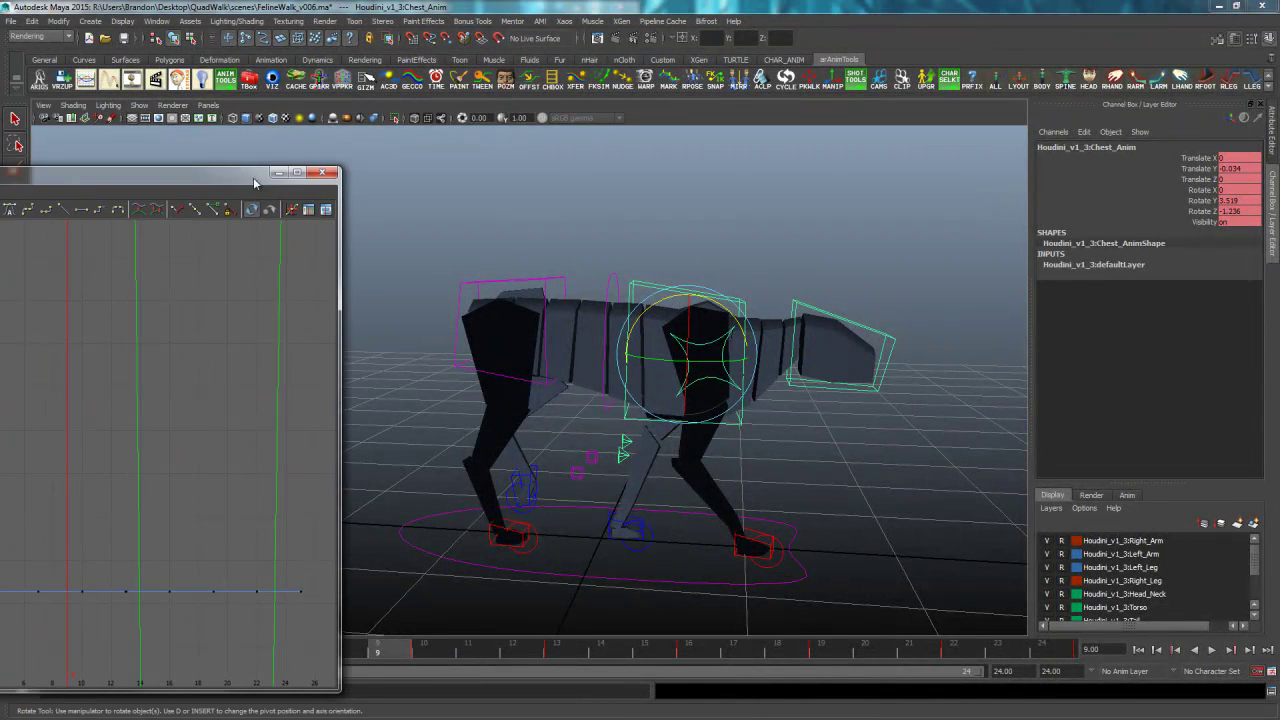
pyautogui.moveTo(255, 181); pyautogui.dragTo(890, 4)
pyautogui.press('a')
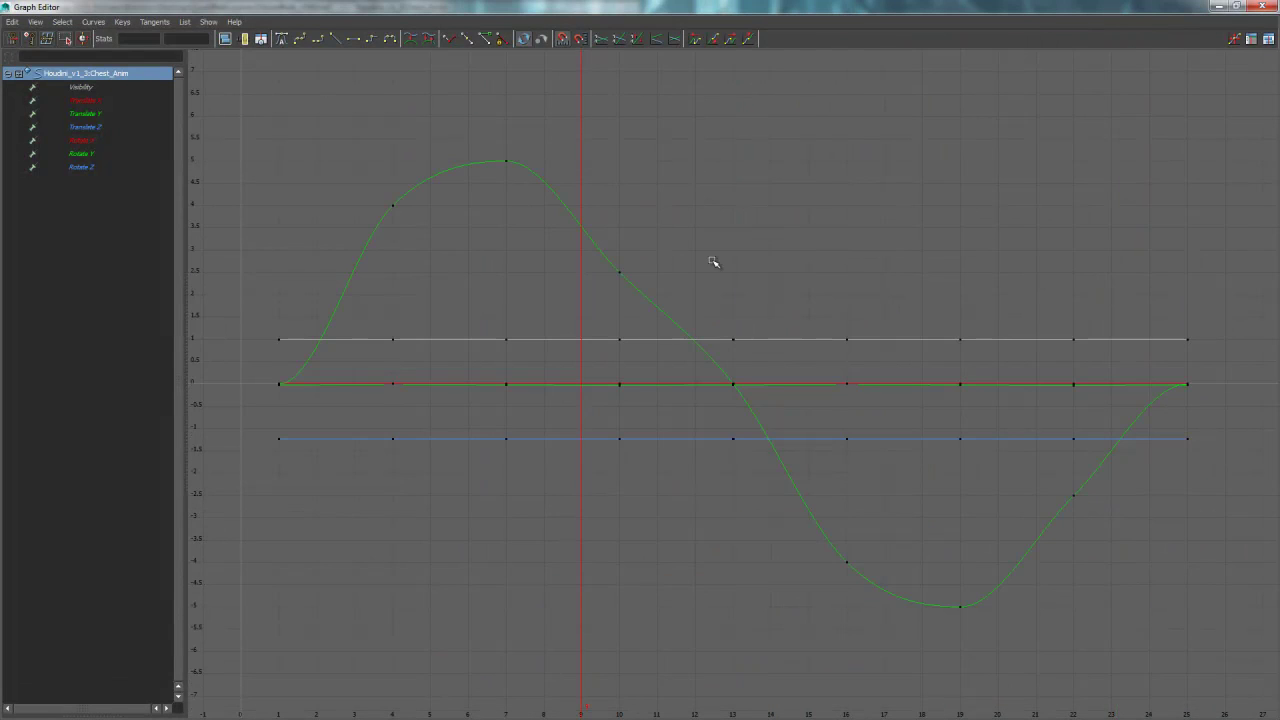
pyautogui.click(92, 101)
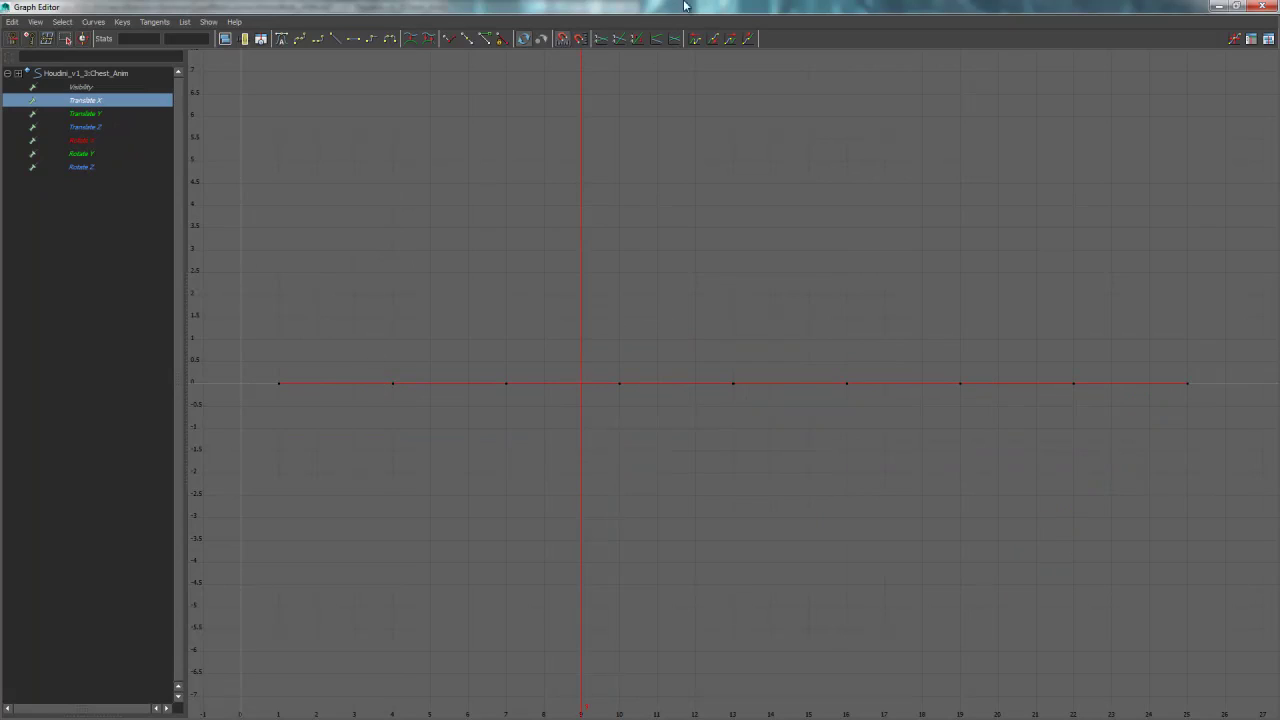
# - Place the Graph Editor beside the viewport, activate the Move tool and select the in-between keys on the chest's Translate X curve
pyautogui.moveTo(677, 14); pyautogui.dragTo(1278, 20)
pyautogui.keyDown('alt'); pyautogui.moveTo(509, 331); pyautogui.dragTo(394, 314, button='middle'); pyautogui.keyUp('alt')
pyautogui.keyDown('alt'); pyautogui.moveTo(436, 360); pyautogui.dragTo(514, 345); pyautogui.keyUp('alt')
pyautogui.press('w')
pyautogui.click(514, 345)
pyautogui.moveTo(899, 367); pyautogui.dragTo(1112, 433)
# - Delete the chest's Translate Y keys at frames 7, 13 and 19
pyautogui.click(765, 121)
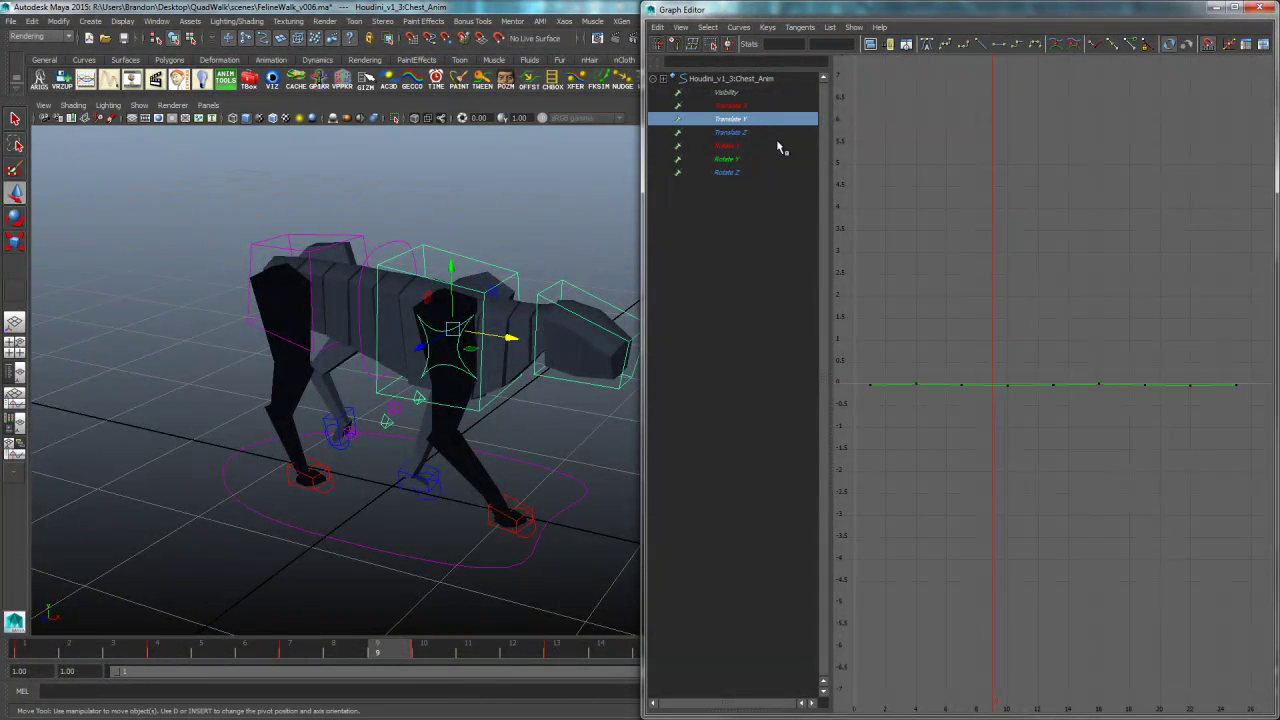
pyautogui.press('f')
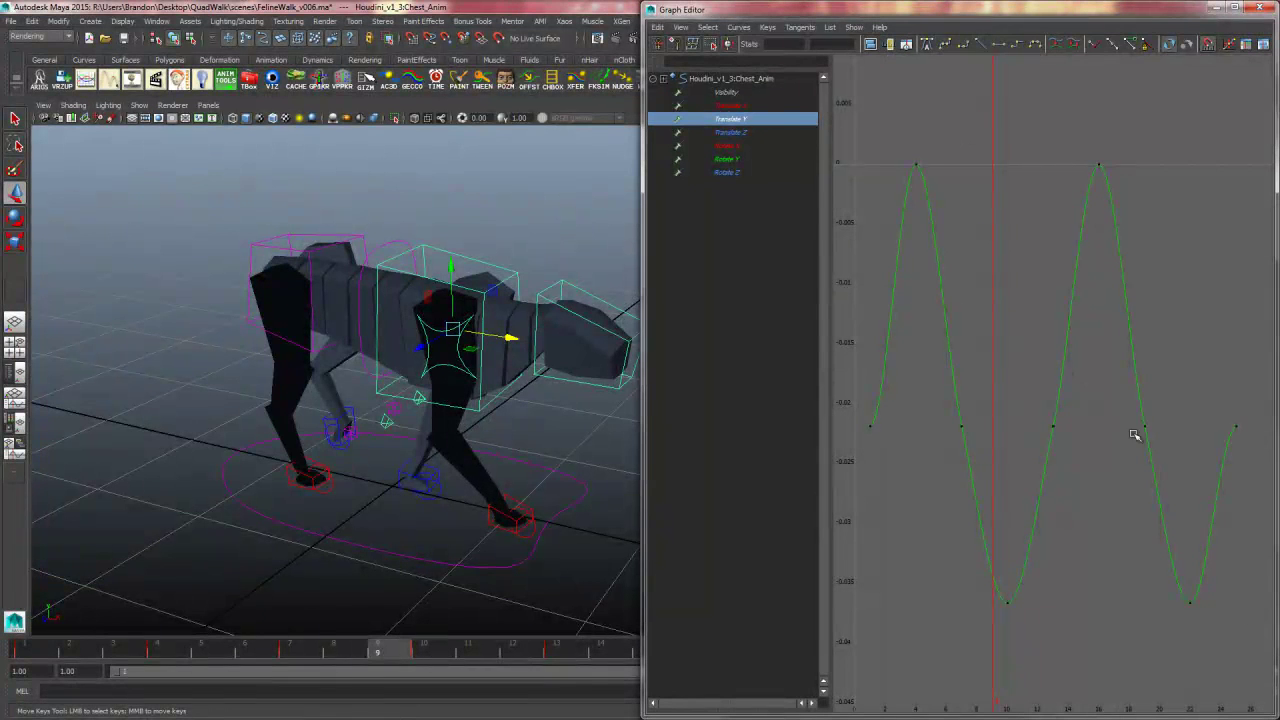
pyautogui.moveTo(1165, 411); pyautogui.dragTo(932, 481)
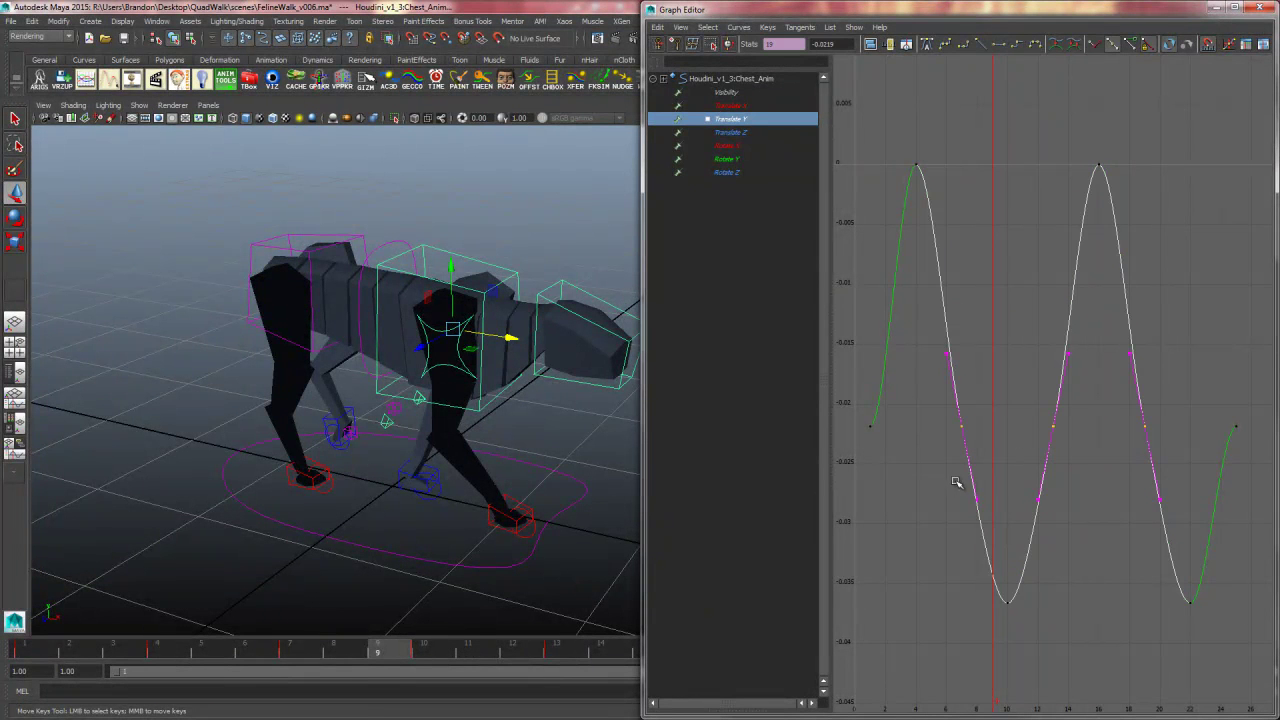
pyautogui.press('Delete')
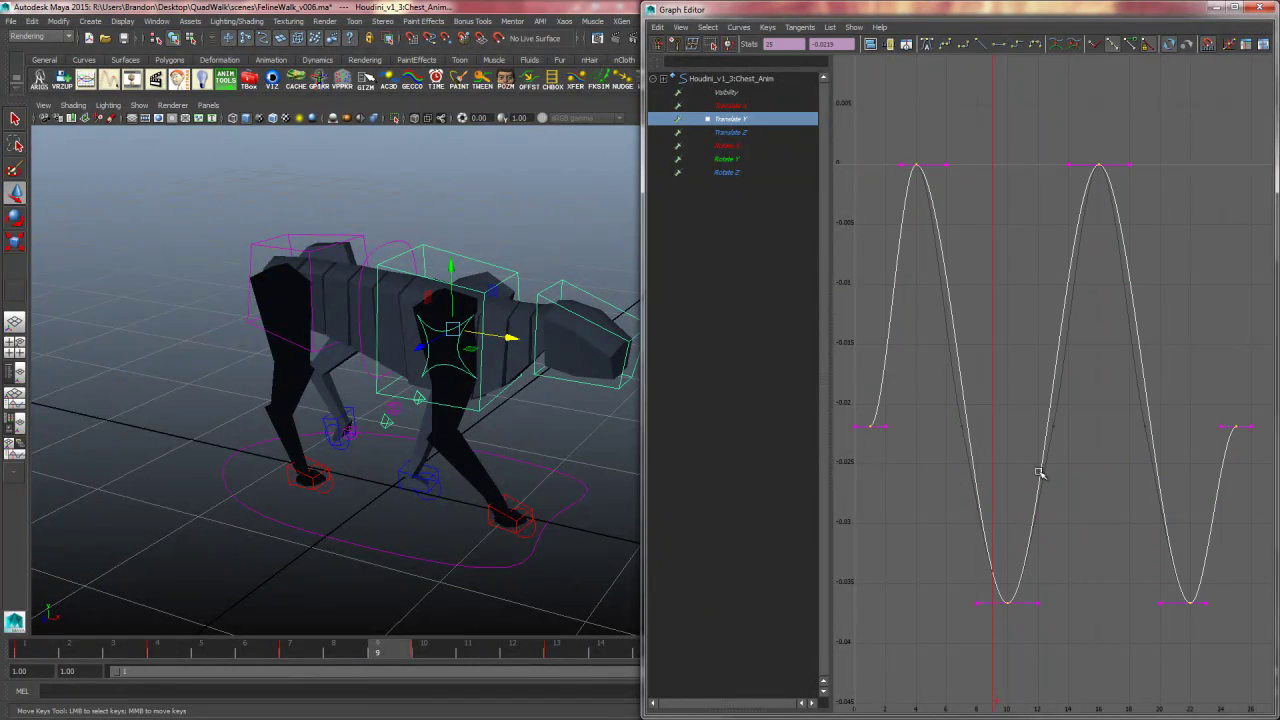
# - Enlarge the Graph Editor and move the chest's first Translate Y key from frame 1 to frame -2, keeping its value
pyautogui.moveTo(978, 476); pyautogui.dragTo(871, 480)
pyautogui.moveTo(1076, 13); pyautogui.dragTo(842, 1)
pyautogui.click(467, 428)
pyautogui.moveTo(319, 421); pyautogui.dragTo(250, 470)
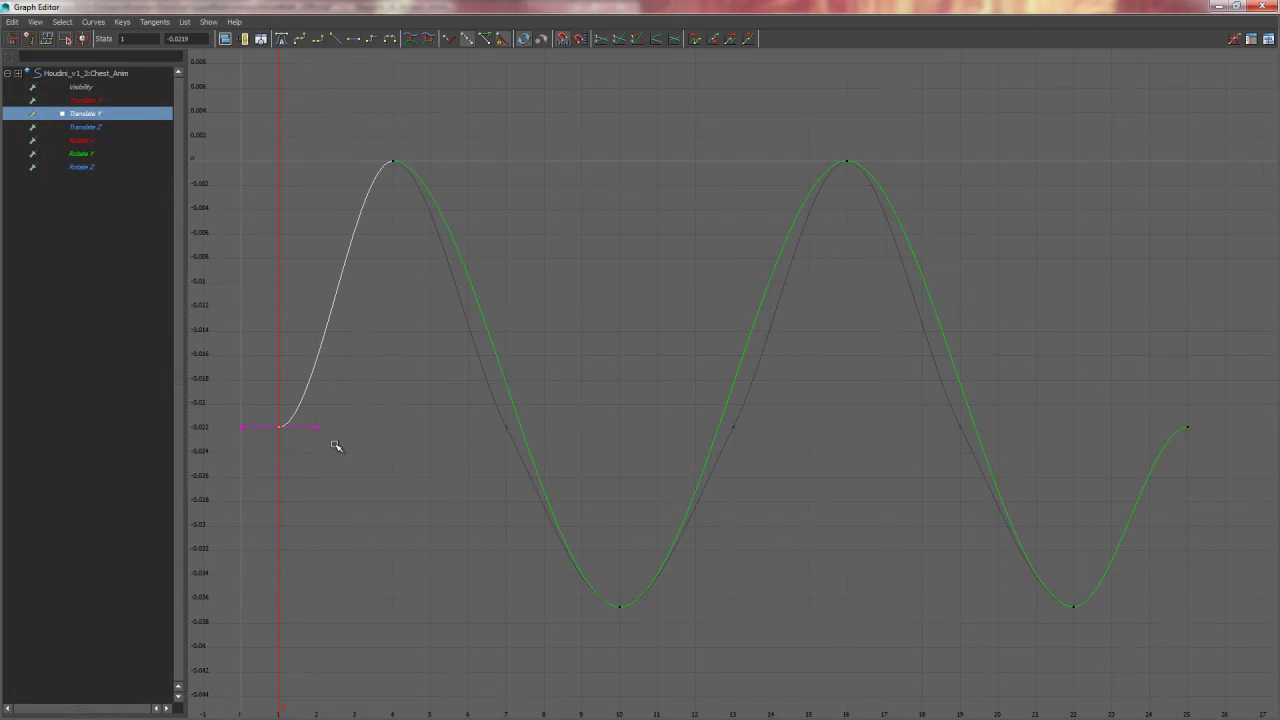
pyautogui.keyDown('alt'); pyautogui.moveTo(400, 448); pyautogui.dragTo(471, 441, button='middle'); pyautogui.keyUp('alt')
pyautogui.scroll(-5, 471, 441)
pyautogui.scroll(1, 471, 442)
pyautogui.scroll(-1, 472, 442)
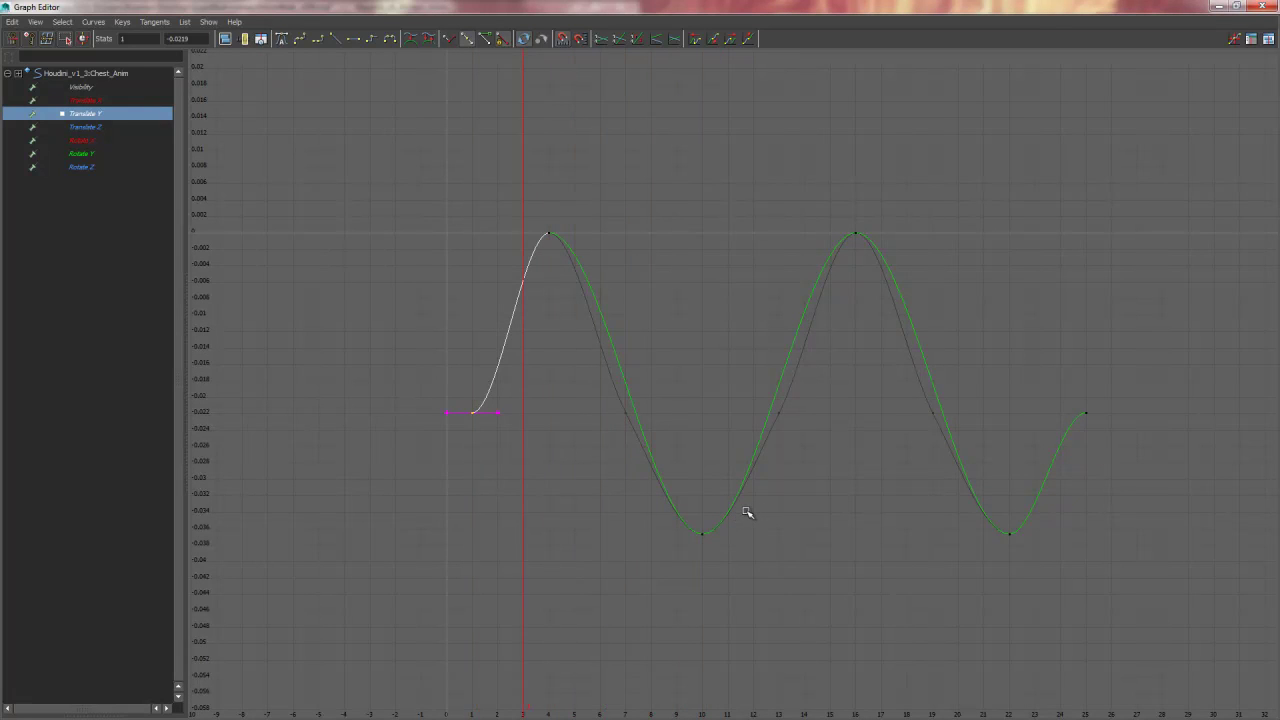
pyautogui.keyDown('shift'); pyautogui.moveTo(508, 452); pyautogui.dragTo(430, 447, button='middle'); pyautogui.keyUp('shift')
# - Set the chest's Translate Y trough keys at frames -2, 10 and 22 to -0.035, after trying -0.04 and -0.03
pyautogui.moveTo(794, 518); pyautogui.dragTo(662, 598)
pyautogui.moveTo(612, 522); pyautogui.dragTo(1000, 629)
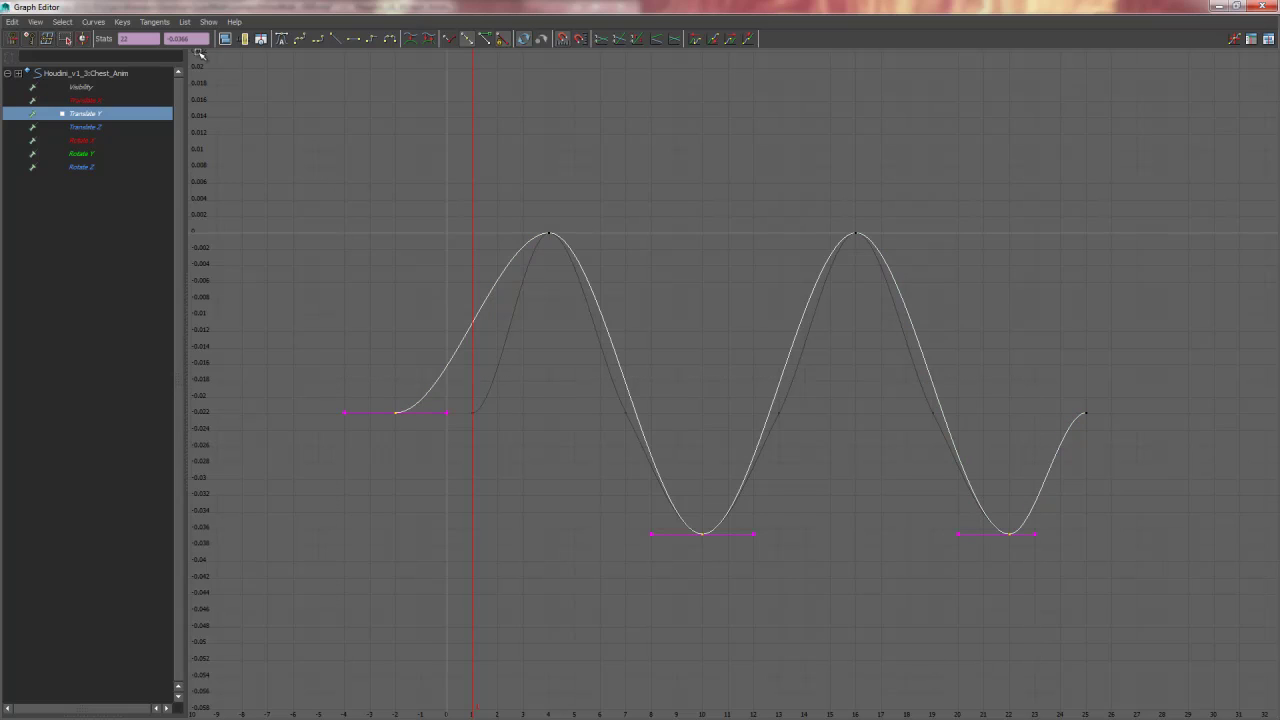
pyautogui.moveTo(198, 41); pyautogui.dragTo(115, 44)
pyautogui.write('-0.04')
pyautogui.press('Return')
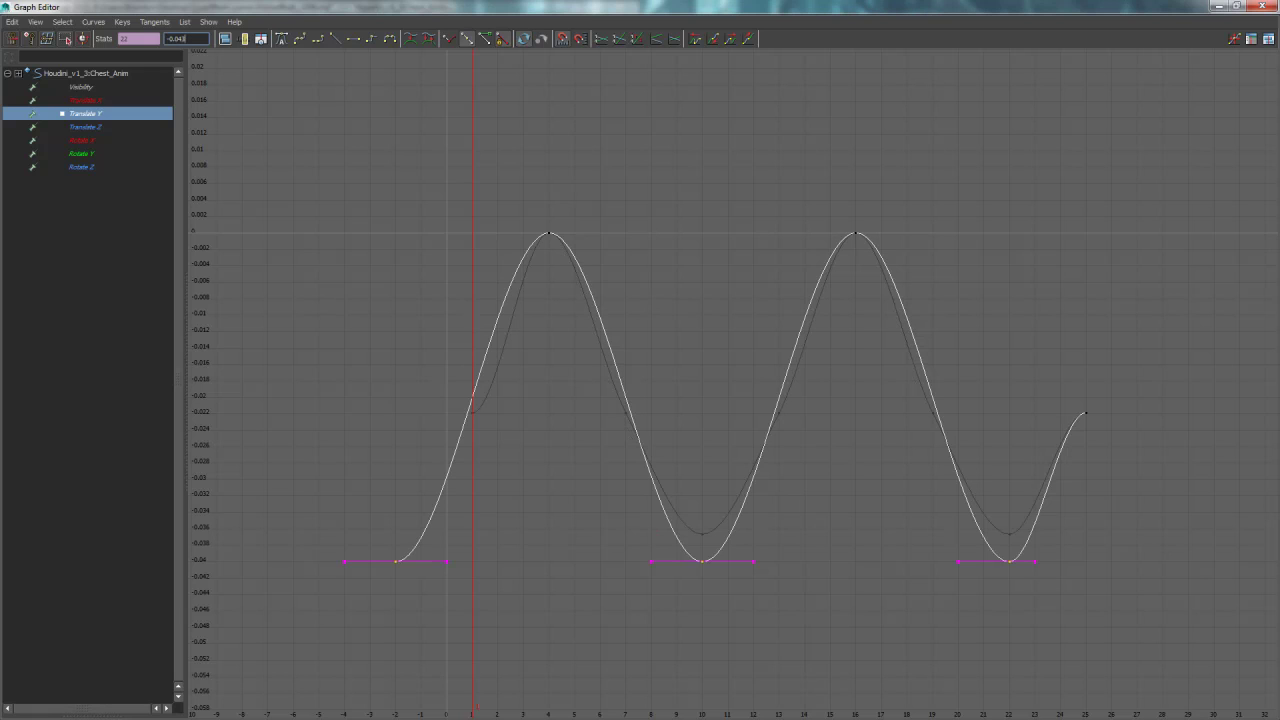
pyautogui.press('BackSpace')
pyautogui.write('3')
pyautogui.press('Return')
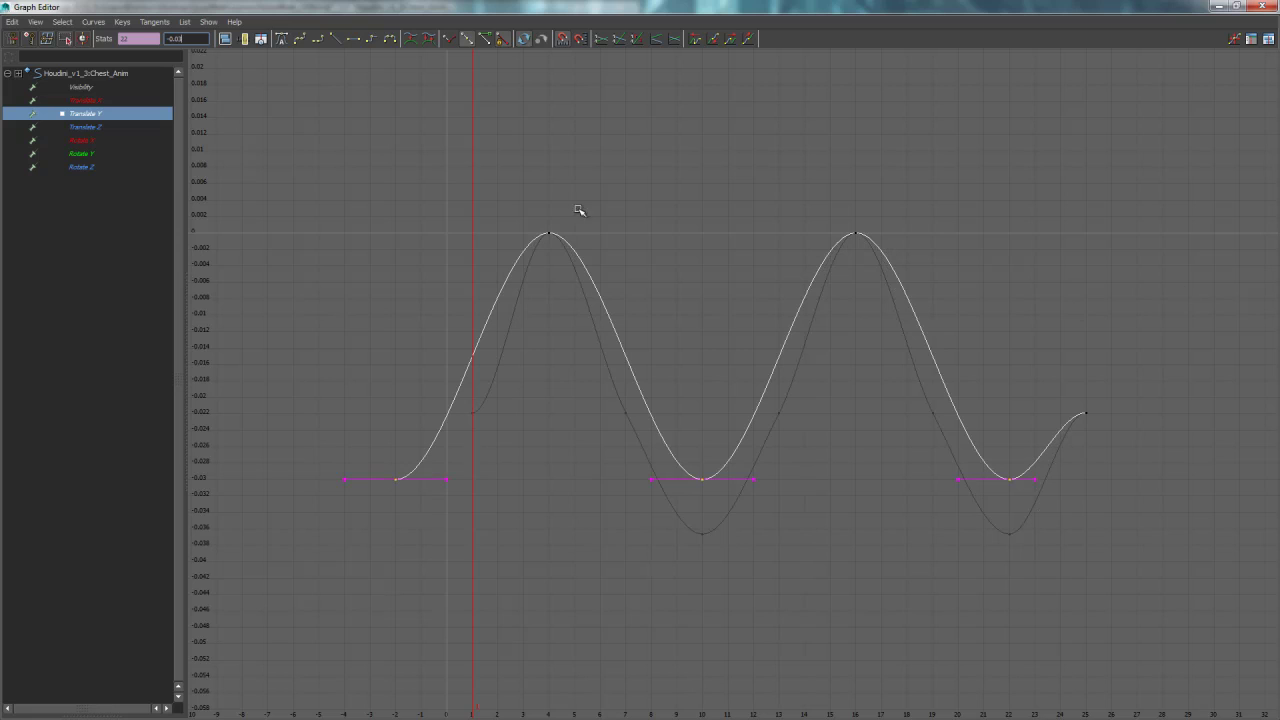
pyautogui.write('-0.035')
pyautogui.press('Return')
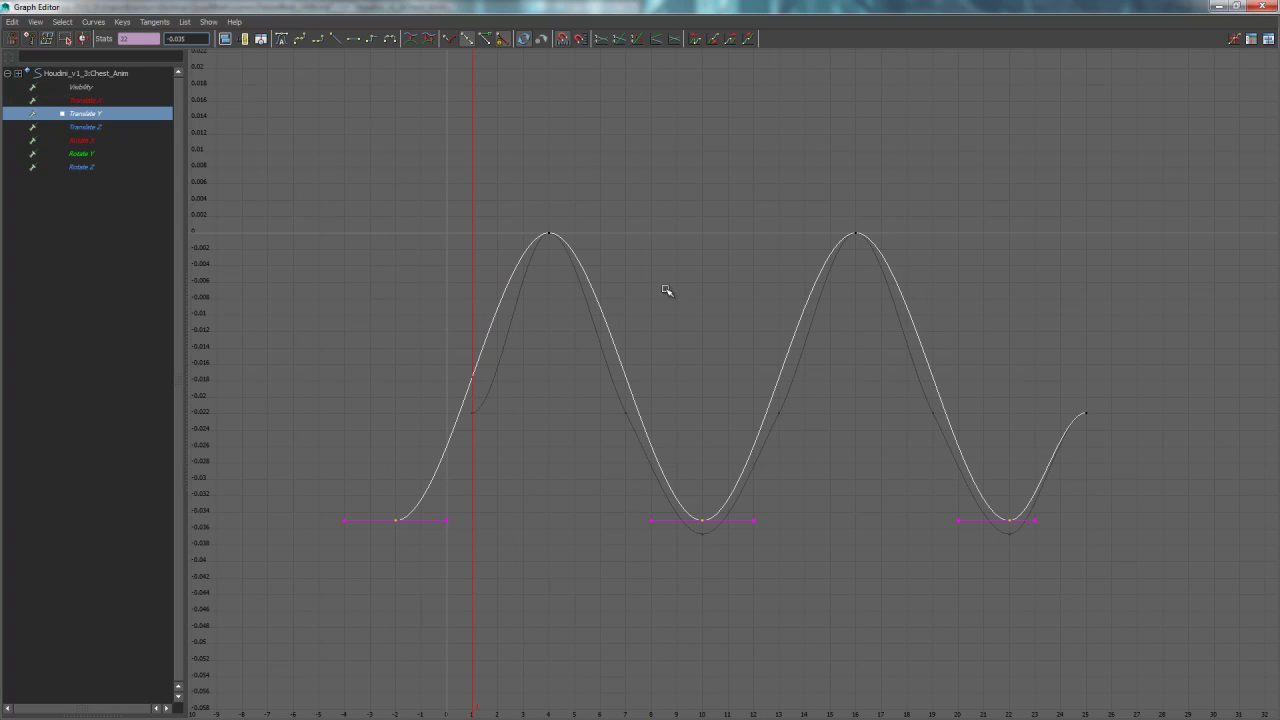
# - Move the chest's last Translate Y key from frame 25 to frame 28 and set its value to 0
pyautogui.moveTo(1117, 387); pyautogui.dragTo(1051, 434)
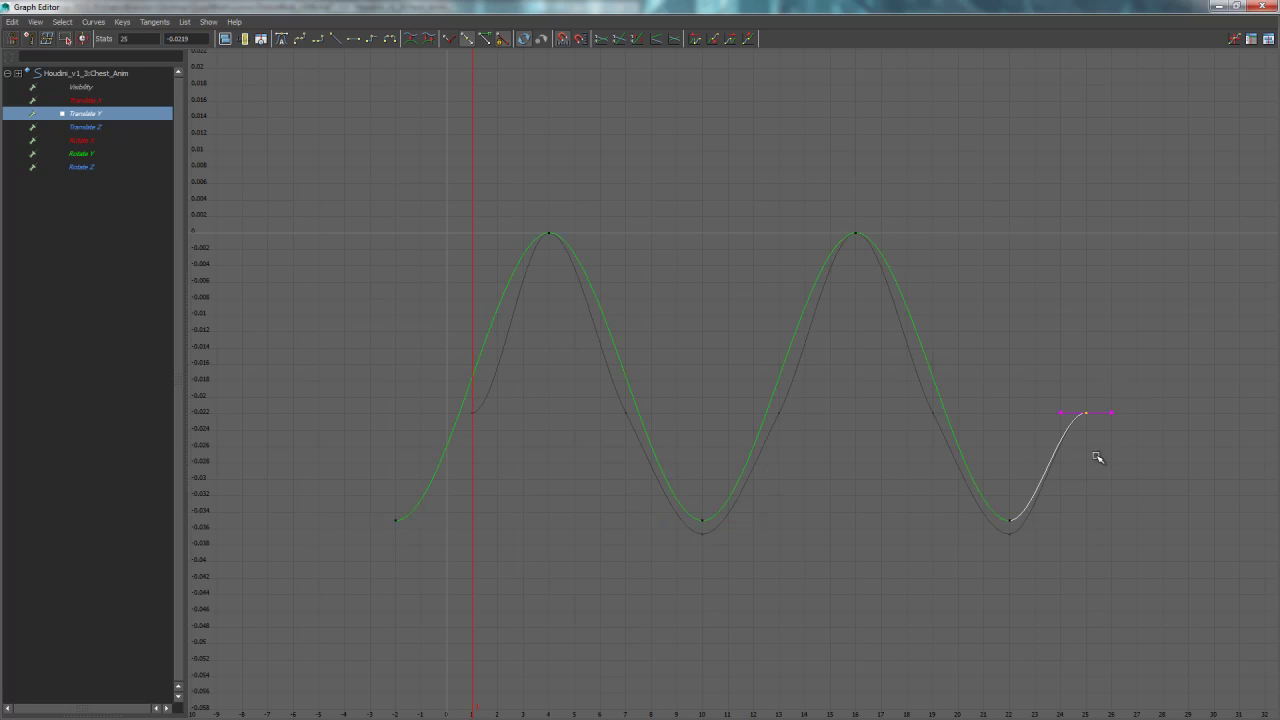
pyautogui.keyDown('shift'); pyautogui.moveTo(1083, 450); pyautogui.dragTo(1143, 446, button='middle'); pyautogui.keyUp('shift')
pyautogui.moveTo(914, 189); pyautogui.dragTo(790, 272)
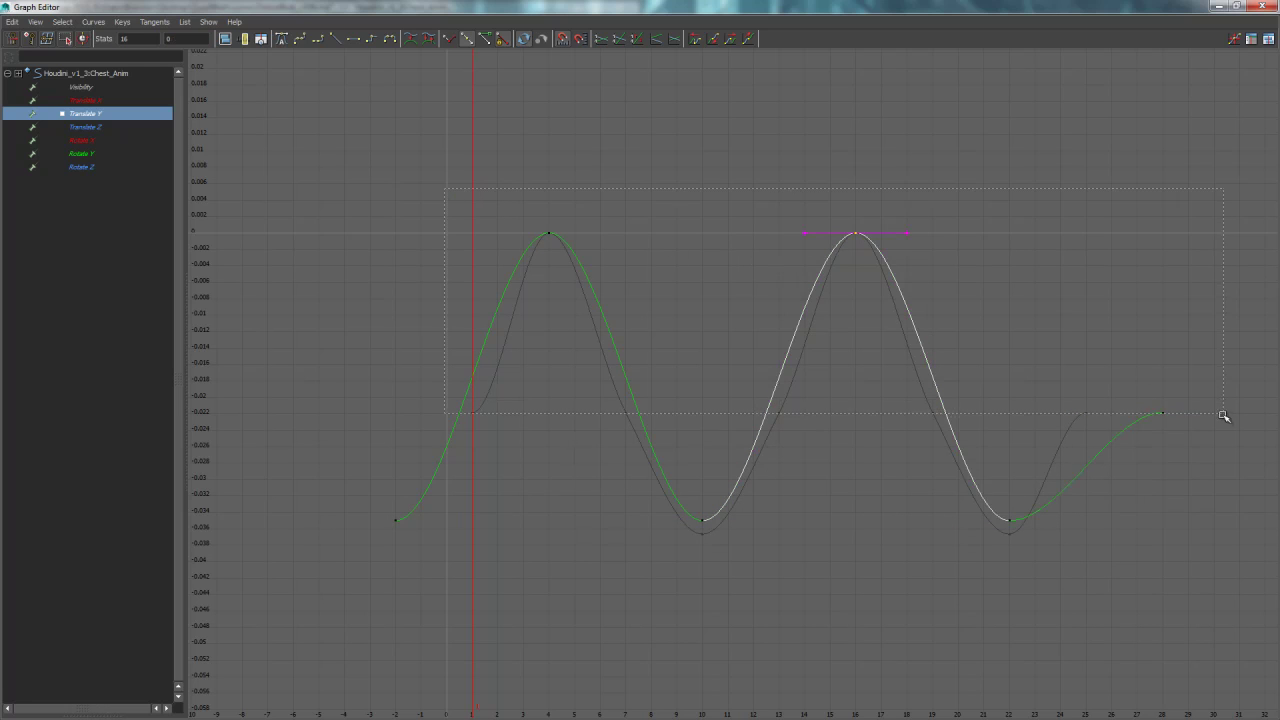
pyautogui.moveTo(1224, 412); pyautogui.dragTo(1224, 413)
pyautogui.moveTo(1151, 367); pyautogui.dragTo(1184, 422)
pyautogui.moveTo(193, 39); pyautogui.dragTo(45, 93)
pyautogui.press('Return')
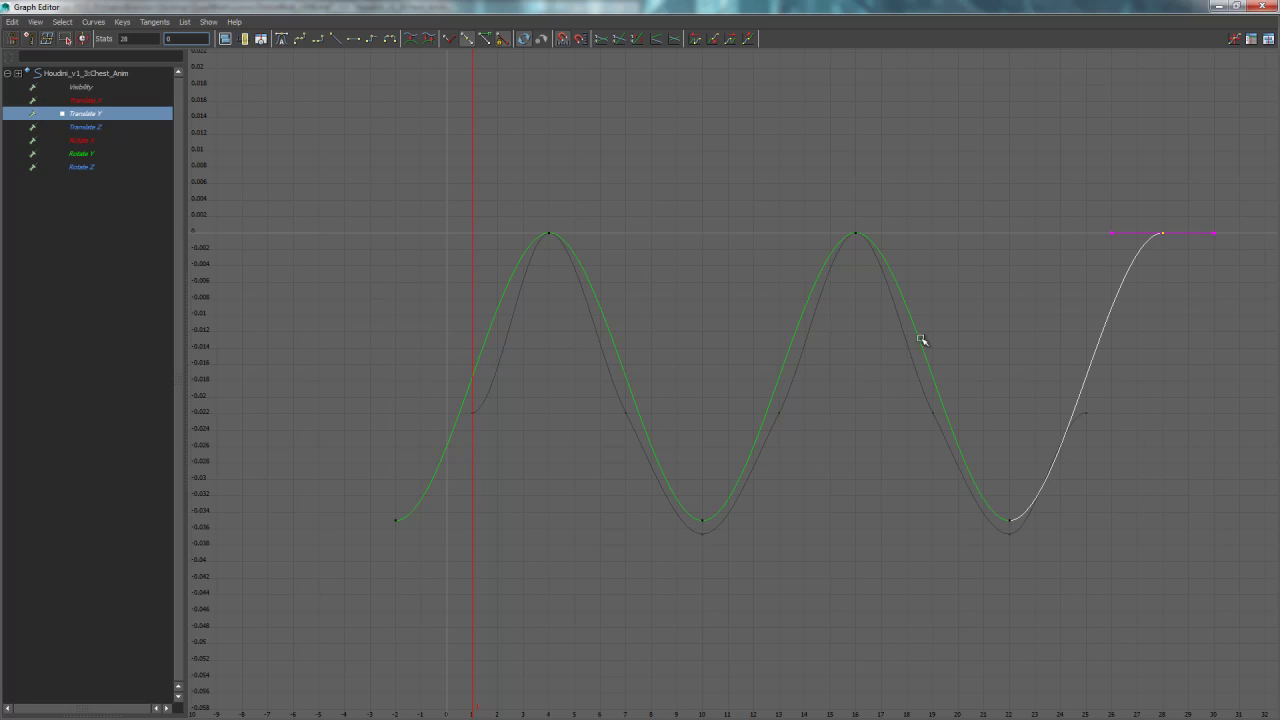
# - Scrub the current time to frame 24 to check how the chest's Translate Y curve loops
pyautogui.moveTo(463, 413); pyautogui.dragTo(653, 432)
pyautogui.moveTo(523, 451); pyautogui.dragTo(498, 461)
pyautogui.moveTo(770, 456); pyautogui.dragTo(1063, 425)
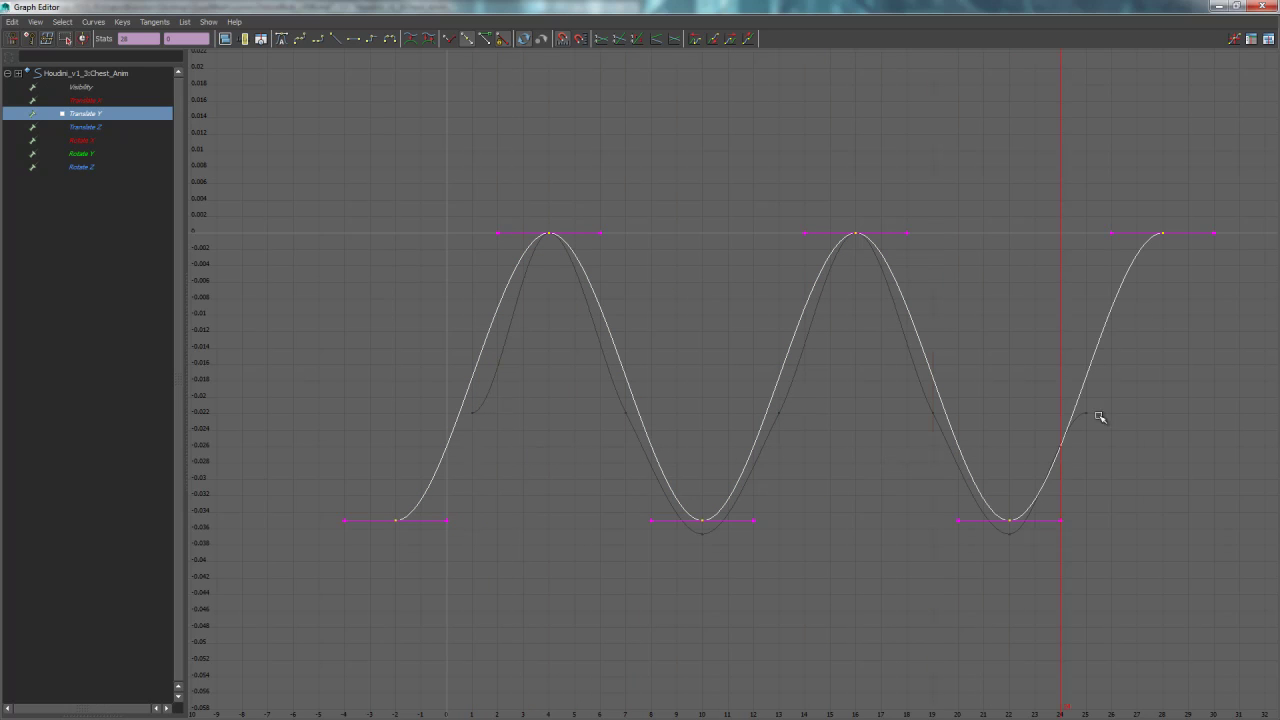
# - Restore the Graph Editor beside the viewport and select the in-between keys on the chest's Translate Z curve
pyautogui.click(1236, 6)
pyautogui.click(757, 133)
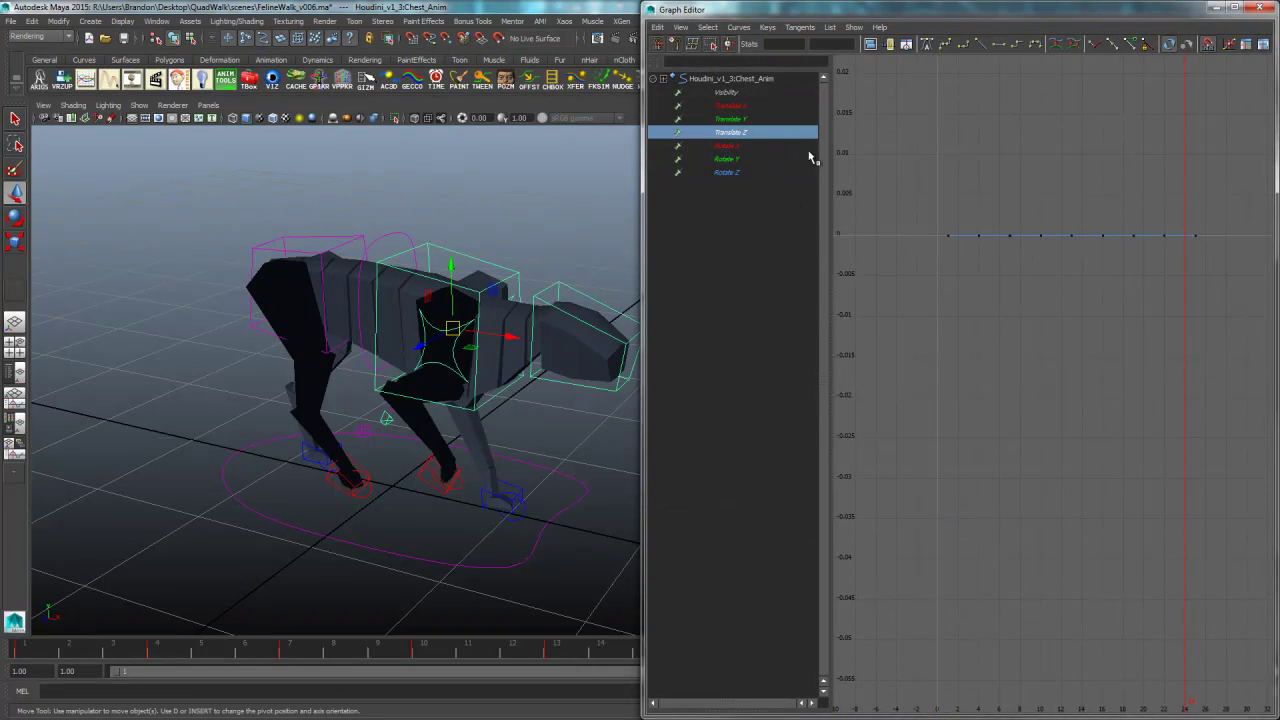
pyautogui.moveTo(1176, 227); pyautogui.dragTo(976, 283)
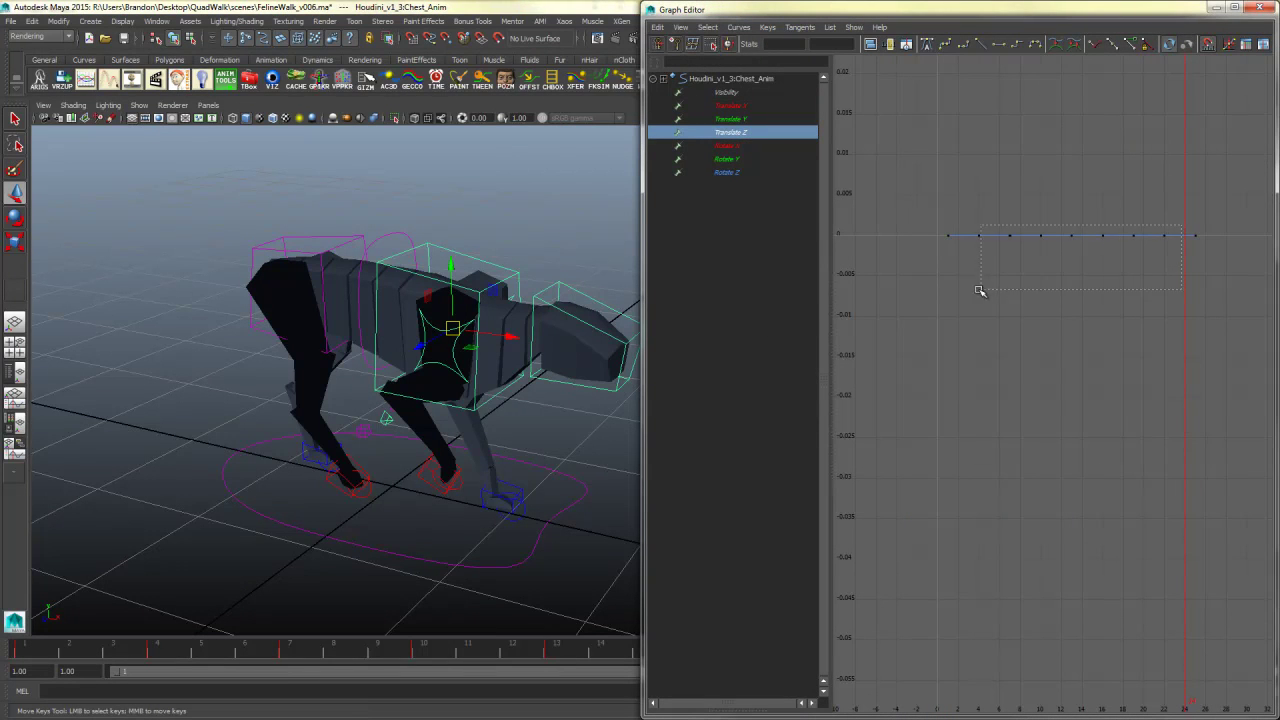
# - Delete the in-between keys on the chest's Rotate X curve, keeping only those at frames 1 and 25
pyautogui.click(760, 147)
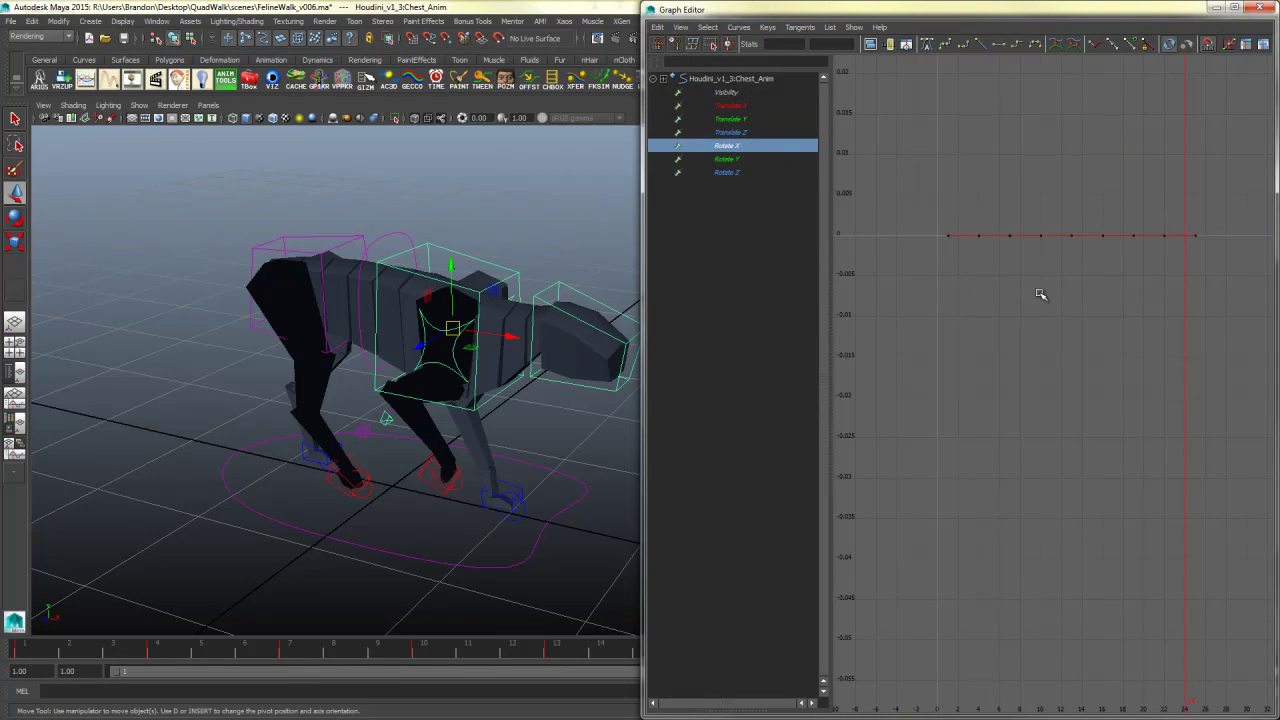
pyautogui.press('f')
pyautogui.moveTo(1215, 378); pyautogui.dragTo(900, 430)
# - Try rotating the chest control about its X axis in the viewport, undoing the test rotation
pyautogui.press('e')
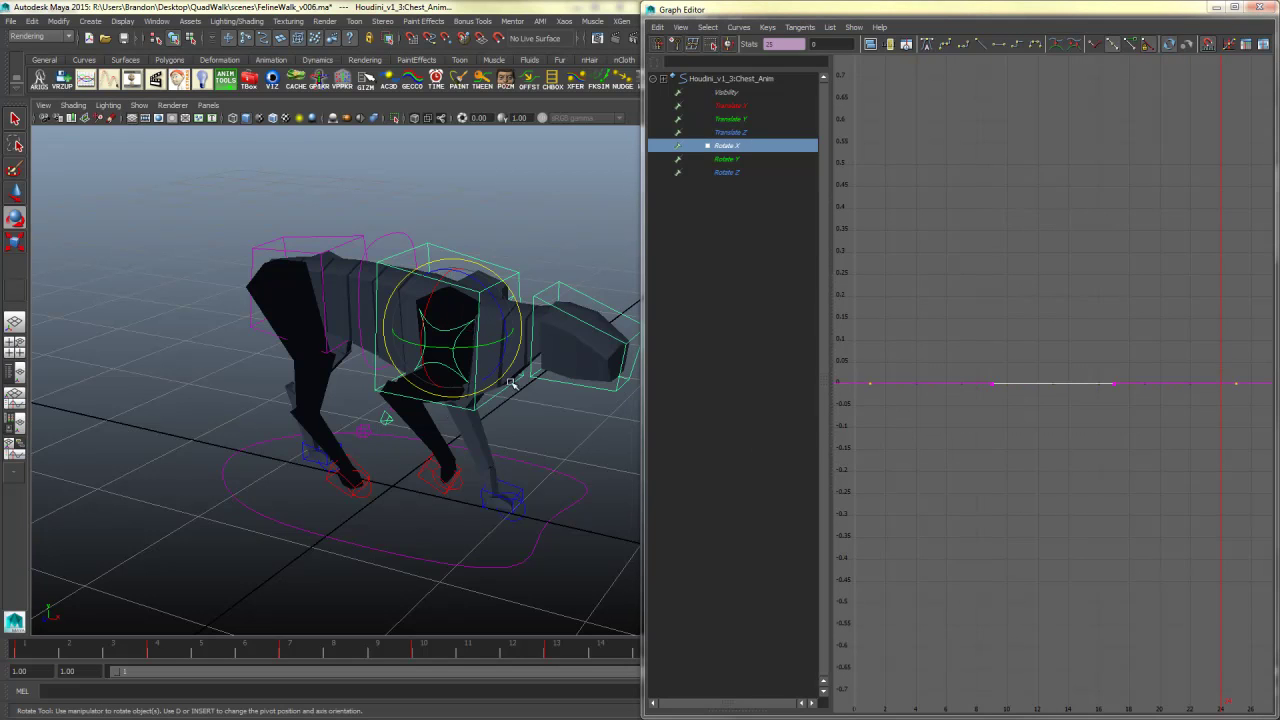
pyautogui.keyDown('alt'); pyautogui.moveTo(485, 305); pyautogui.dragTo(390, 348); pyautogui.keyUp('alt')
pyautogui.moveTo(454, 262); pyautogui.dragTo(466, 237)
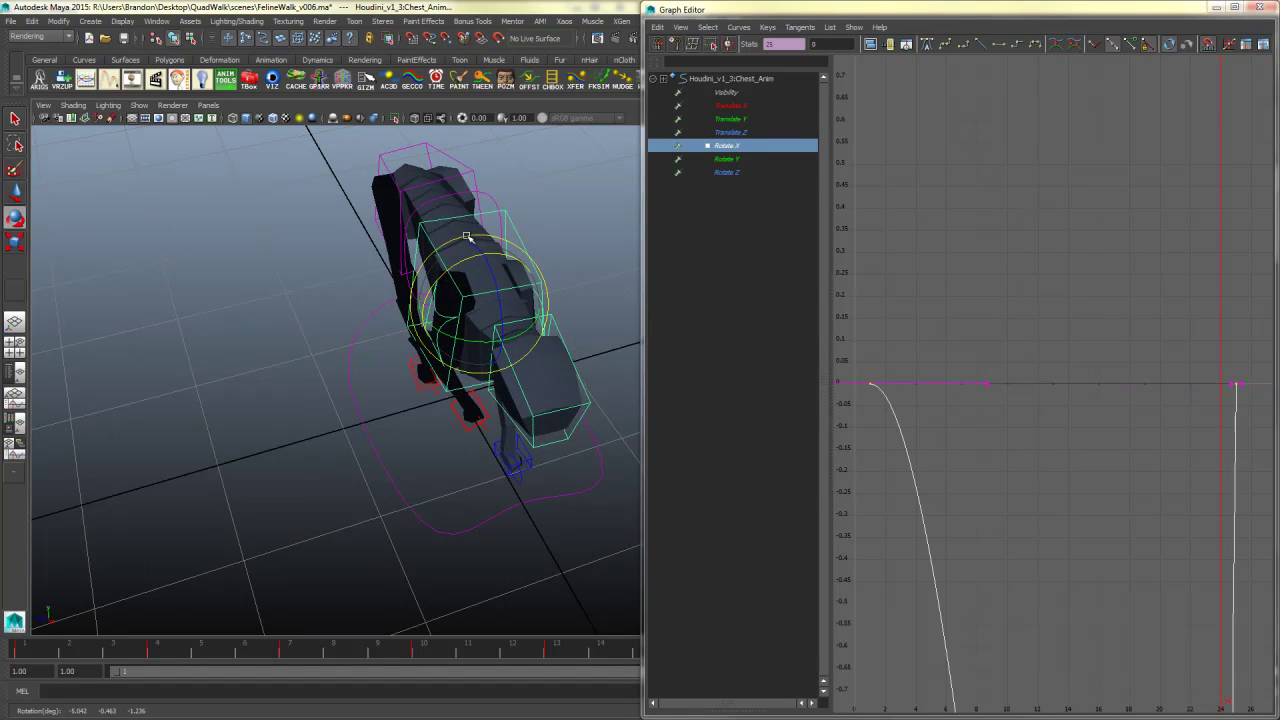
pyautogui.hotkey('ctrl', 'z')
pyautogui.keyDown('alt'); pyautogui.moveTo(598, 318); pyautogui.dragTo(503, 258); pyautogui.keyUp('alt')
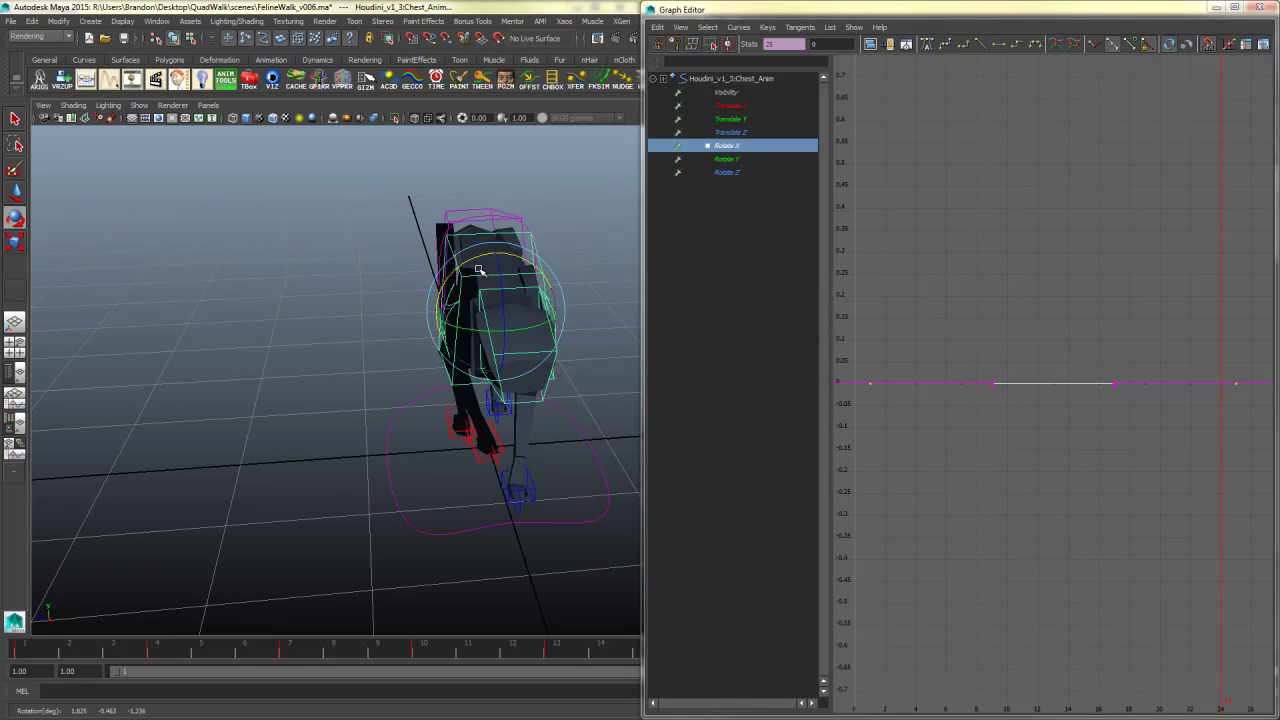
# - Delete the in-between keys on the chest's Rotate Y curve, keeping only those at frames 1, 7, 19 and 25
pyautogui.click(727, 159)
pyautogui.press('f')
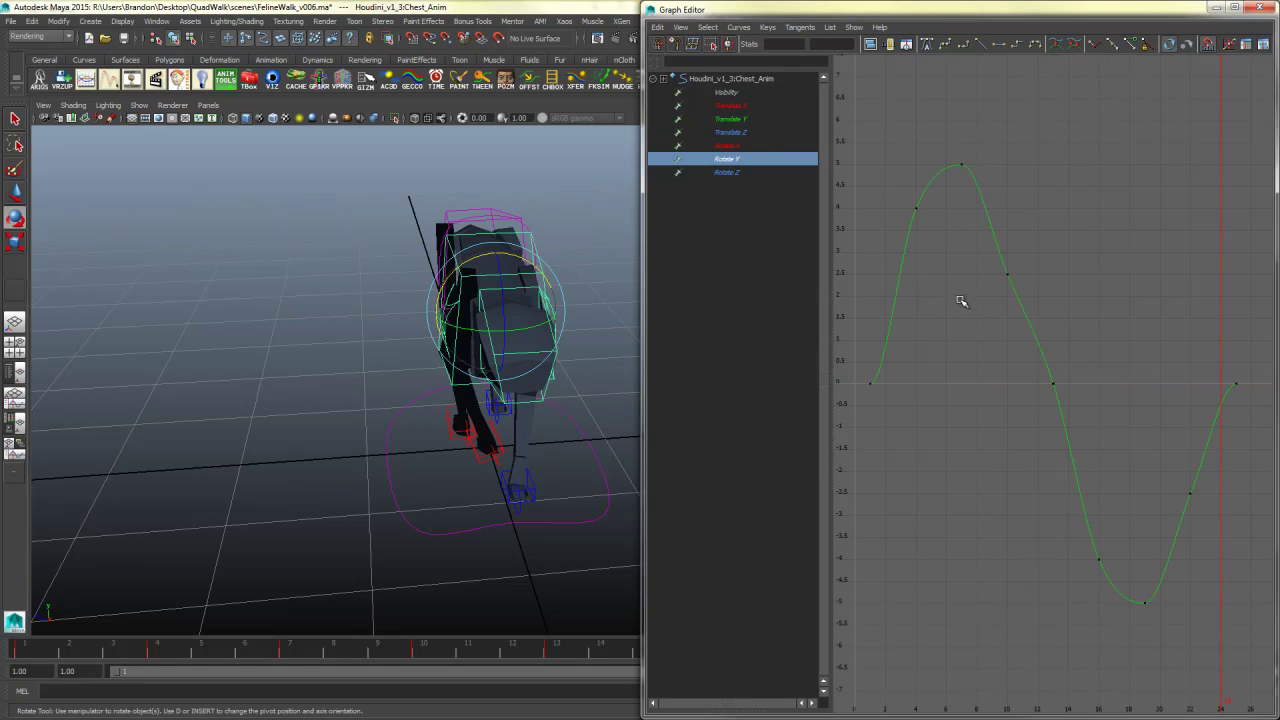
pyautogui.moveTo(893, 193); pyautogui.dragTo(1106, 389)
pyautogui.click(1171, 491)
pyautogui.moveTo(1032, 445); pyautogui.dragTo(1214, 573)
pyautogui.press('Delete')
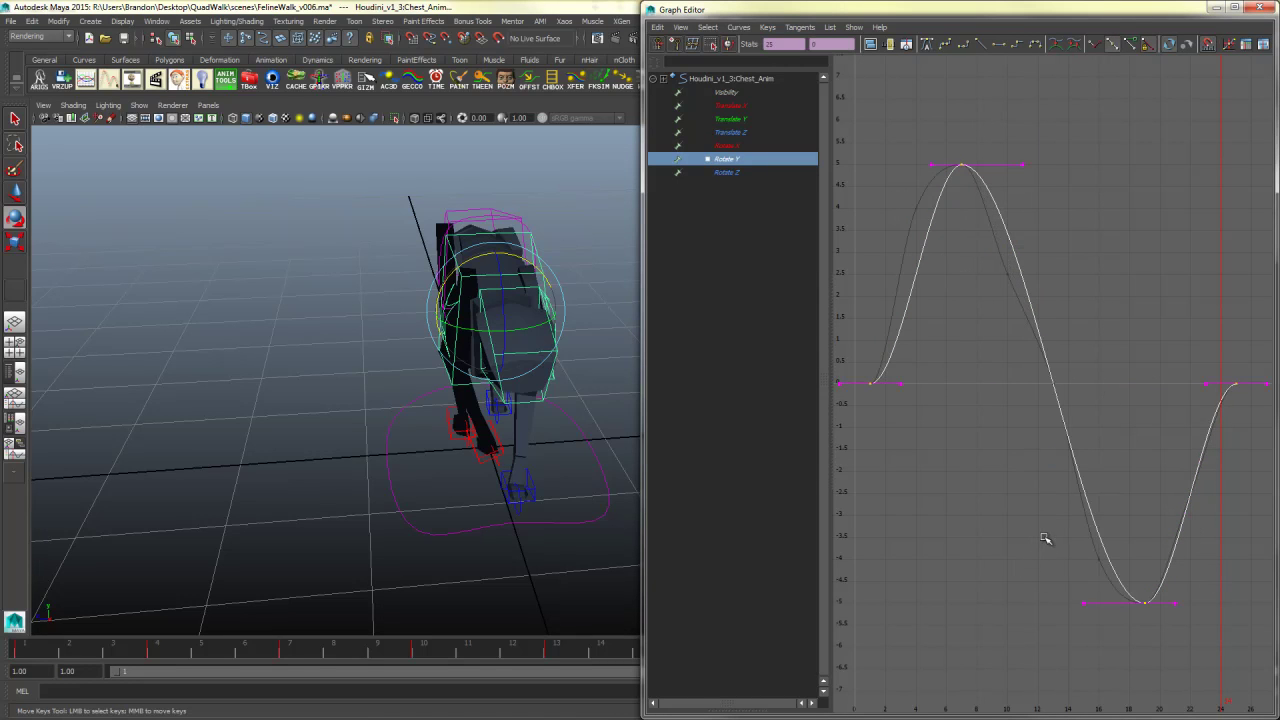
# - Try steepening the tangents of the first and last Rotate Y keys so the curve passes smoothly through zero
pyautogui.click(929, 363)
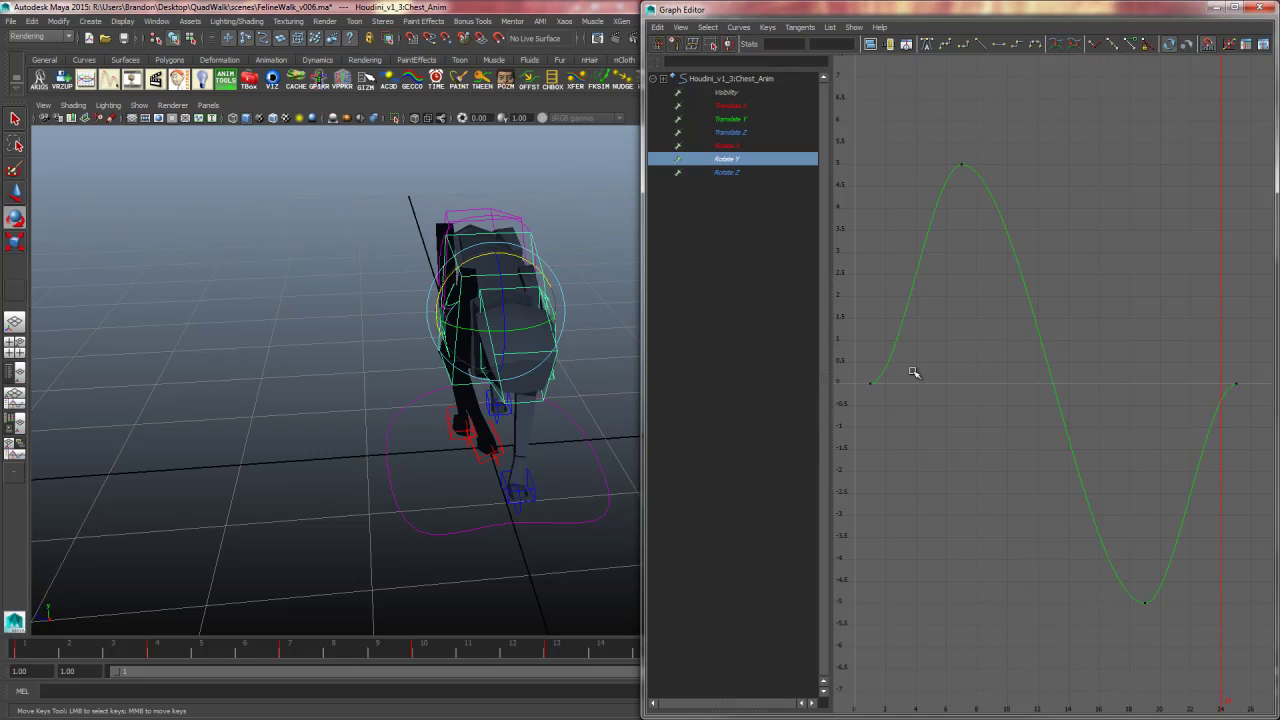
pyautogui.moveTo(924, 378); pyautogui.dragTo(896, 404)
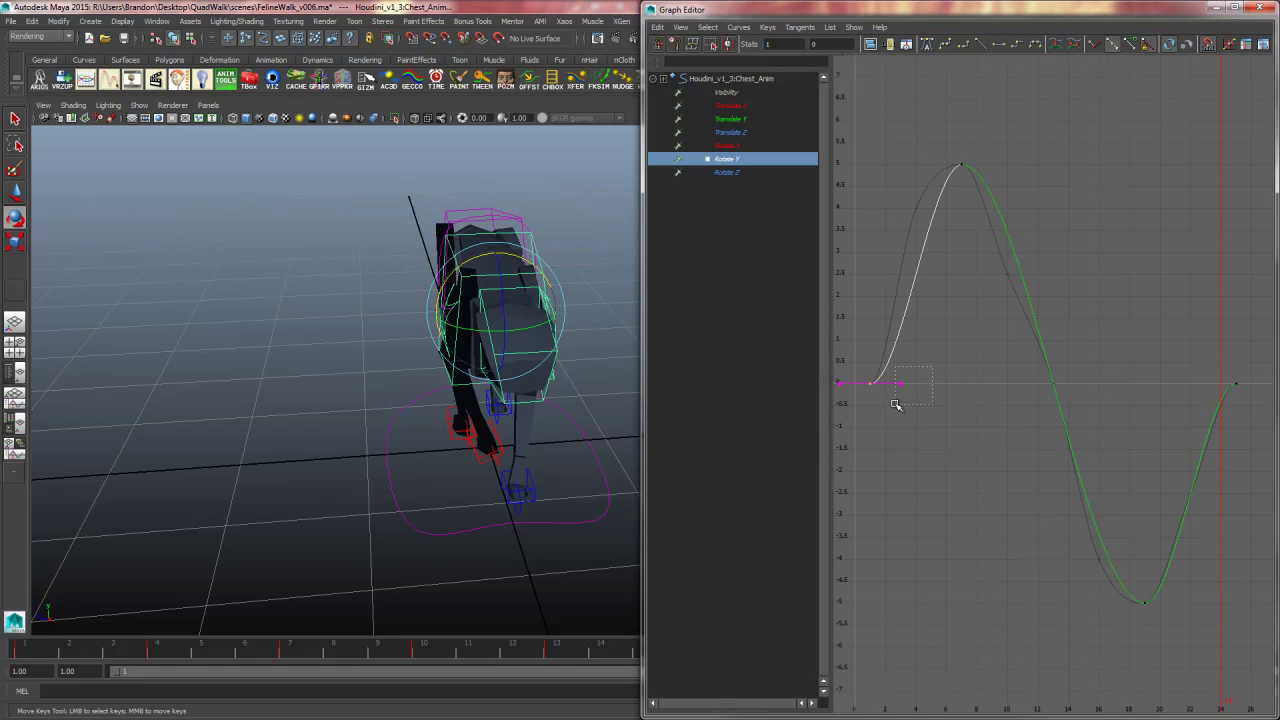
pyautogui.moveTo(908, 430); pyautogui.dragTo(908, 382, button='middle')
pyautogui.moveTo(1200, 378); pyautogui.dragTo(1254, 398)
pyautogui.moveTo(1196, 455); pyautogui.dragTo(1221, 475, button='middle')
pyautogui.click(974, 496)
# - Move the first key of the chest's Rotate Y curve to frame -5, set its value to -5 and flatten its tangents
pyautogui.moveTo(902, 366); pyautogui.dragTo(847, 405)
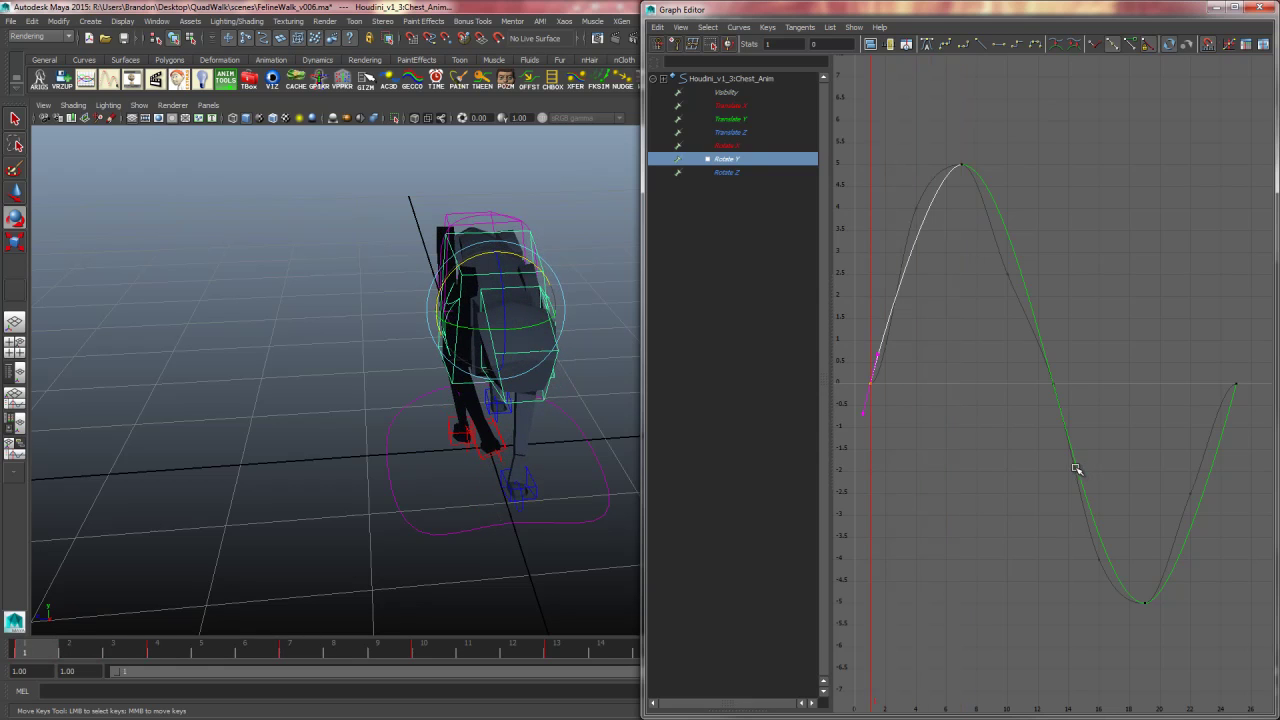
pyautogui.keyDown('alt'); pyautogui.moveTo(999, 440); pyautogui.dragTo(1105, 433, button='middle'); pyautogui.keyUp('alt')
pyautogui.keyDown('alt'); pyautogui.moveTo(1105, 433); pyautogui.dragTo(1058, 425, button='right'); pyautogui.keyUp('alt')
pyautogui.keyDown('shift'); pyautogui.moveTo(1005, 397); pyautogui.dragTo(934, 397, button='middle'); pyautogui.keyUp('shift')
pyautogui.click(1181, 530)
pyautogui.click(928, 380)
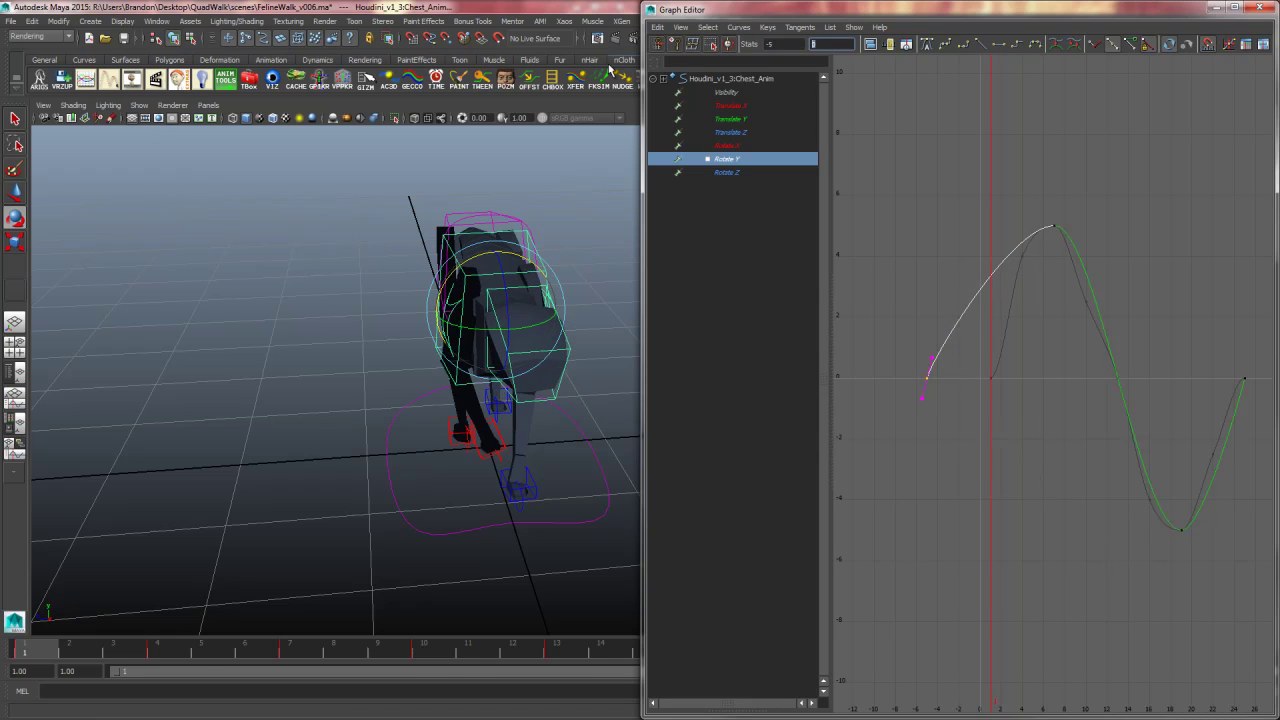
pyautogui.write('-5')
pyautogui.press('Return')
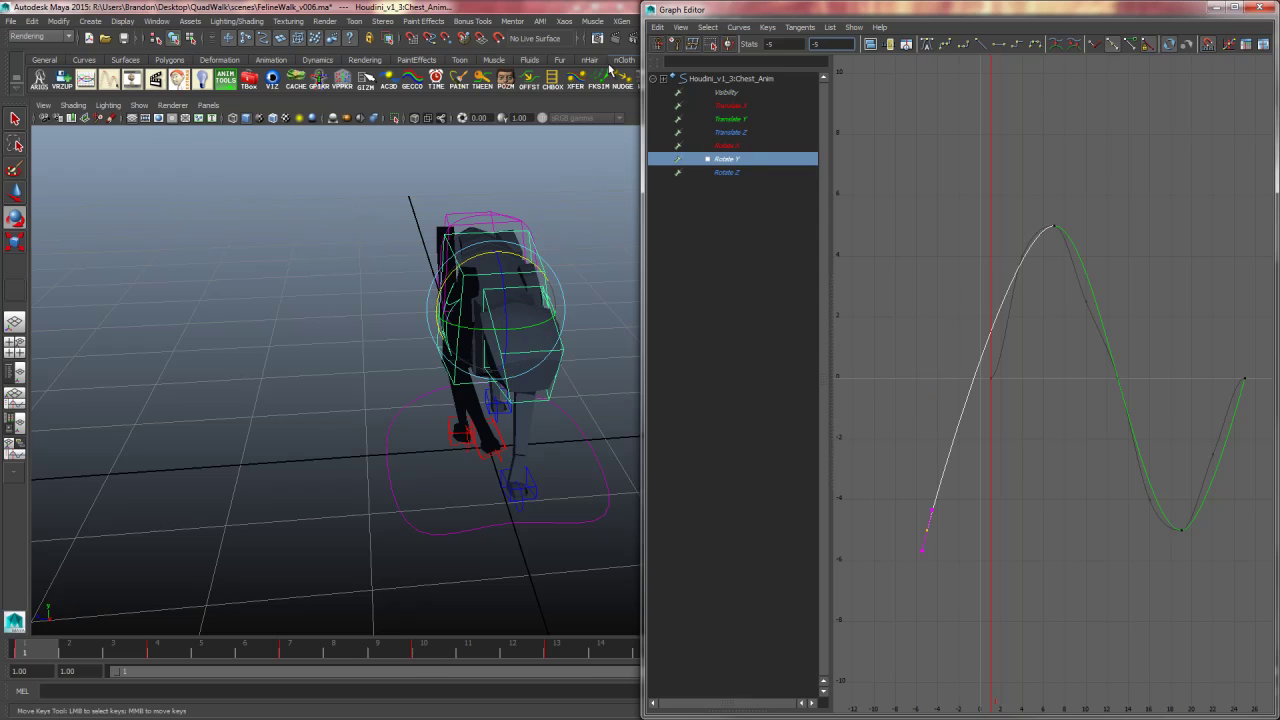
pyautogui.click(1001, 45)
# - Slide the last key of the chest's Rotate Y curve to frame 31, keeping its value
pyautogui.keyDown('alt'); pyautogui.moveTo(1142, 361); pyautogui.dragTo(1030, 356, button='middle'); pyautogui.keyUp('alt')
pyautogui.scroll(-4, 1113, 386)
pyautogui.click(1108, 376)
pyautogui.keyDown('shift'); pyautogui.moveTo(1134, 396); pyautogui.dragTo(1177, 404, button='middle'); pyautogui.keyUp('shift')
pyautogui.click(981, 276)
pyautogui.click(1142, 379)
pyautogui.keyDown('shift'); pyautogui.moveTo(1140, 384); pyautogui.dragTo(1135, 390, button='middle'); pyautogui.keyUp('shift')
# - Flatten the tangents of the Rotate Y key at frame 31 and set its value to 5
pyautogui.moveTo(1006, 241); pyautogui.dragTo(940, 310)
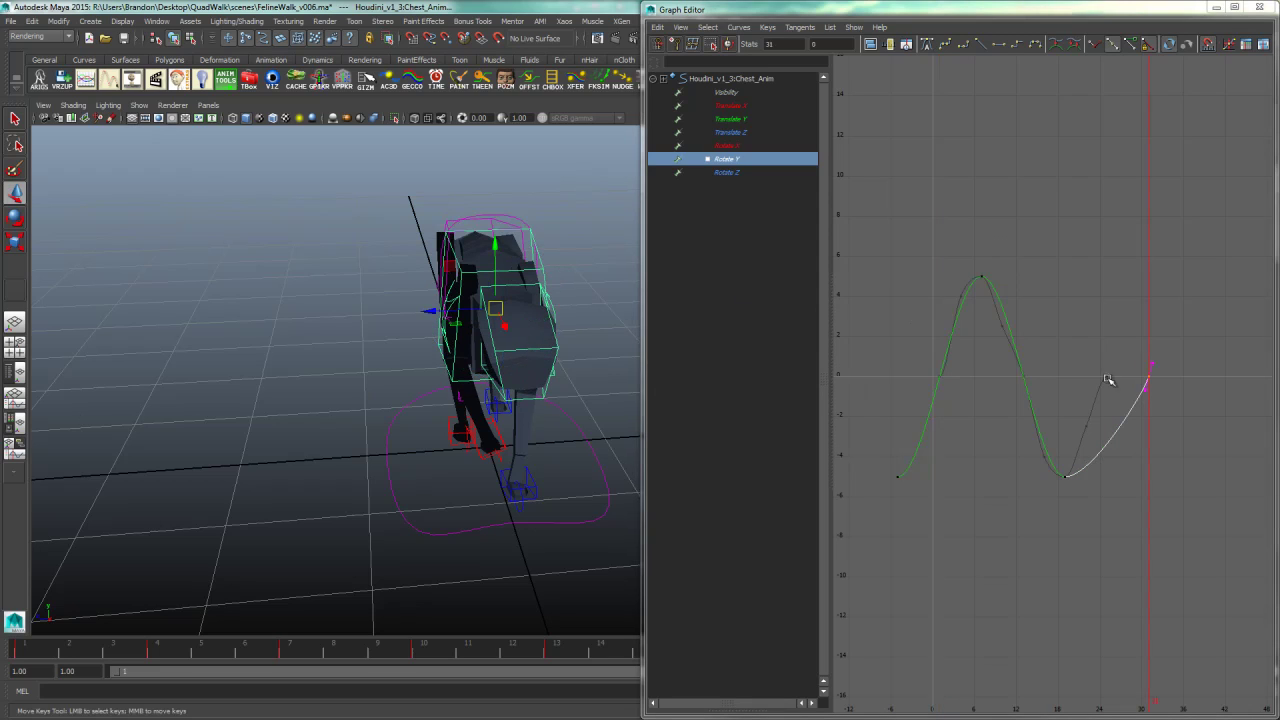
pyautogui.moveTo(1178, 347); pyautogui.dragTo(1071, 405)
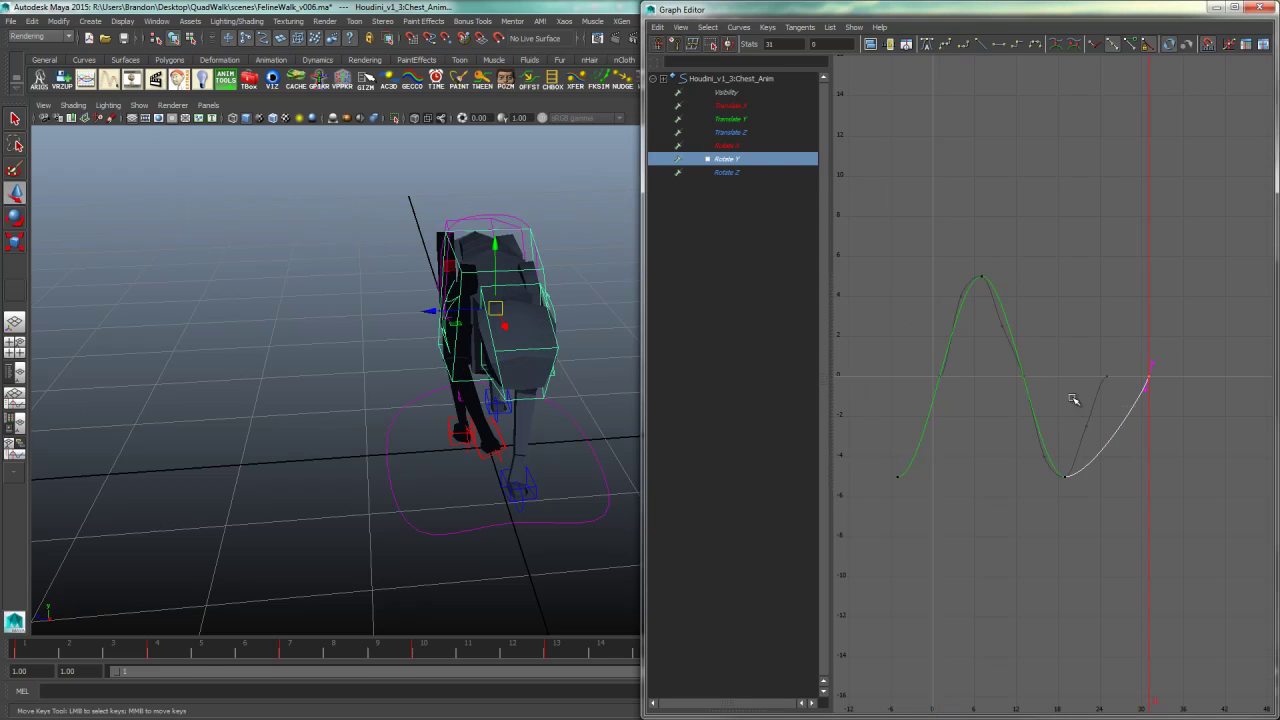
pyautogui.moveTo(1035, 254); pyautogui.dragTo(931, 300)
pyautogui.moveTo(1192, 375); pyautogui.dragTo(1095, 425)
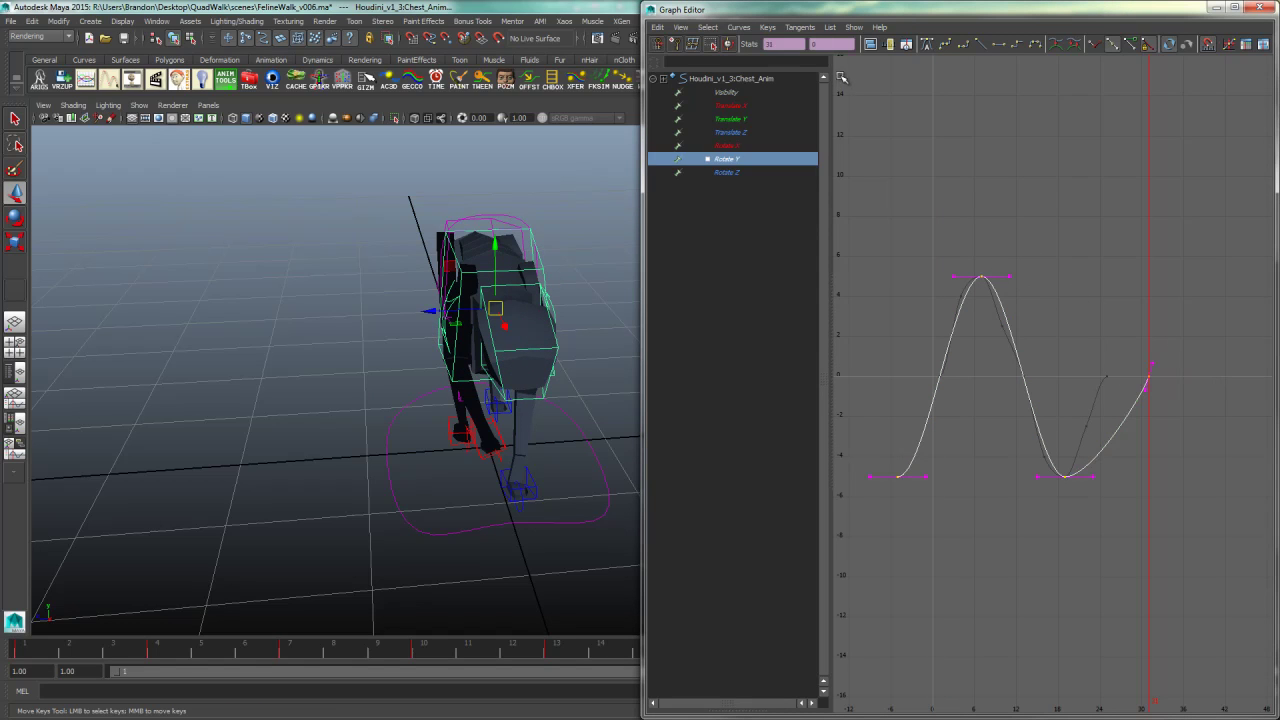
pyautogui.moveTo(1172, 348); pyautogui.dragTo(1125, 384)
pyautogui.click(999, 45)
pyautogui.moveTo(832, 45); pyautogui.dragTo(629, 77)
pyautogui.press('Return')
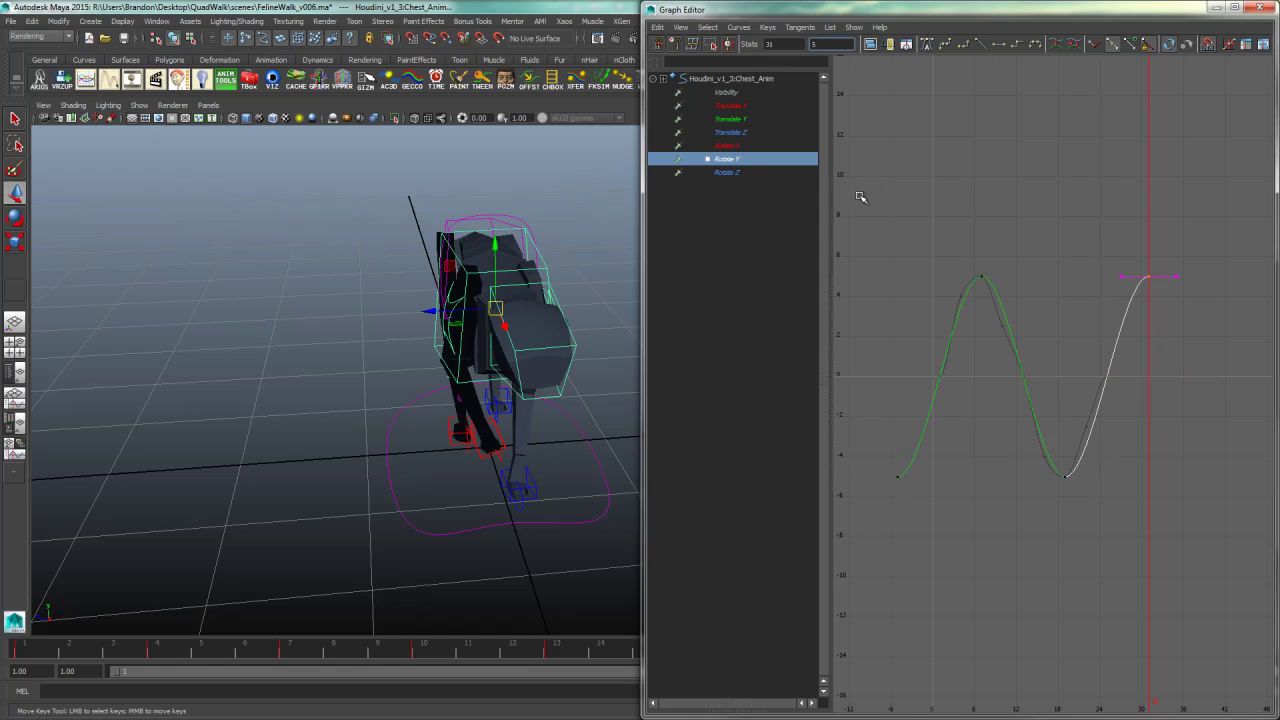
# - Display the chest's Rotate Z curve and try rotating the chest about its Z axis in a side view, undoing the test
pyautogui.click(750, 174)
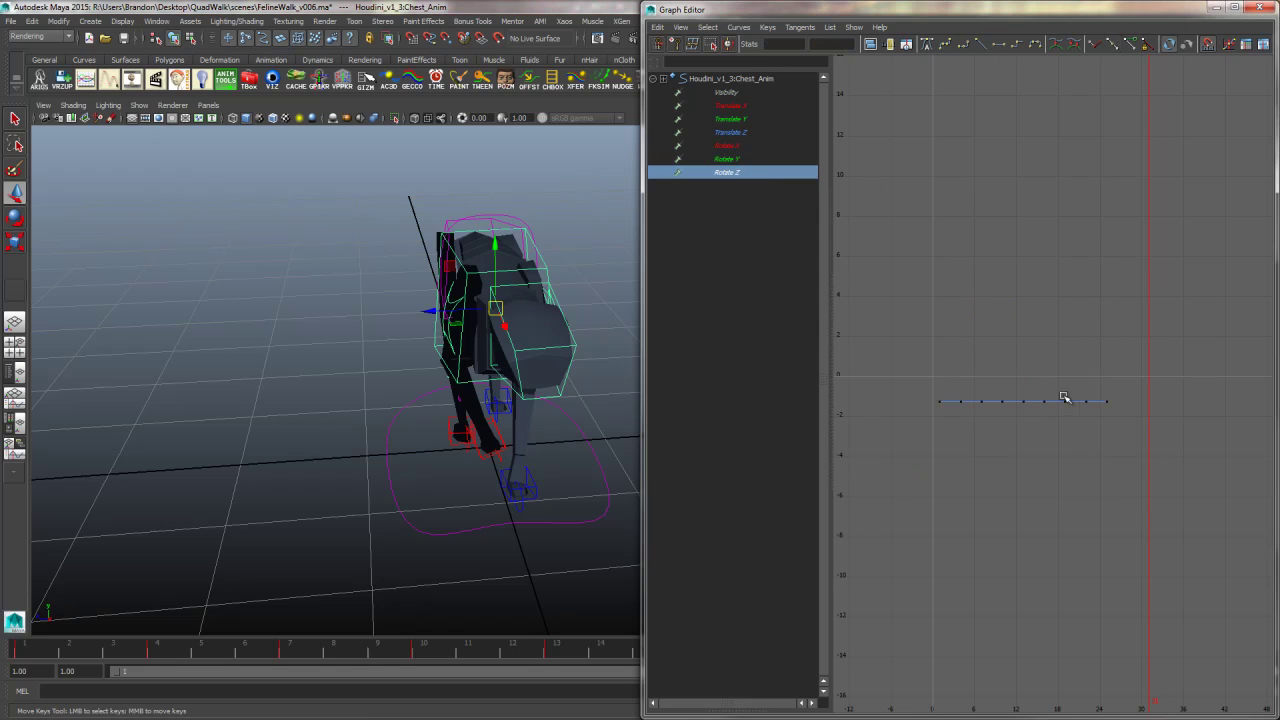
pyautogui.press('e')
pyautogui.keyDown('alt'); pyautogui.moveTo(543, 371); pyautogui.dragTo(620, 380); pyautogui.keyUp('alt')
pyautogui.middleClick(768, 403)
pyautogui.keyDown('alt'); pyautogui.moveTo(770, 404); pyautogui.dragTo(510, 307); pyautogui.keyUp('alt')
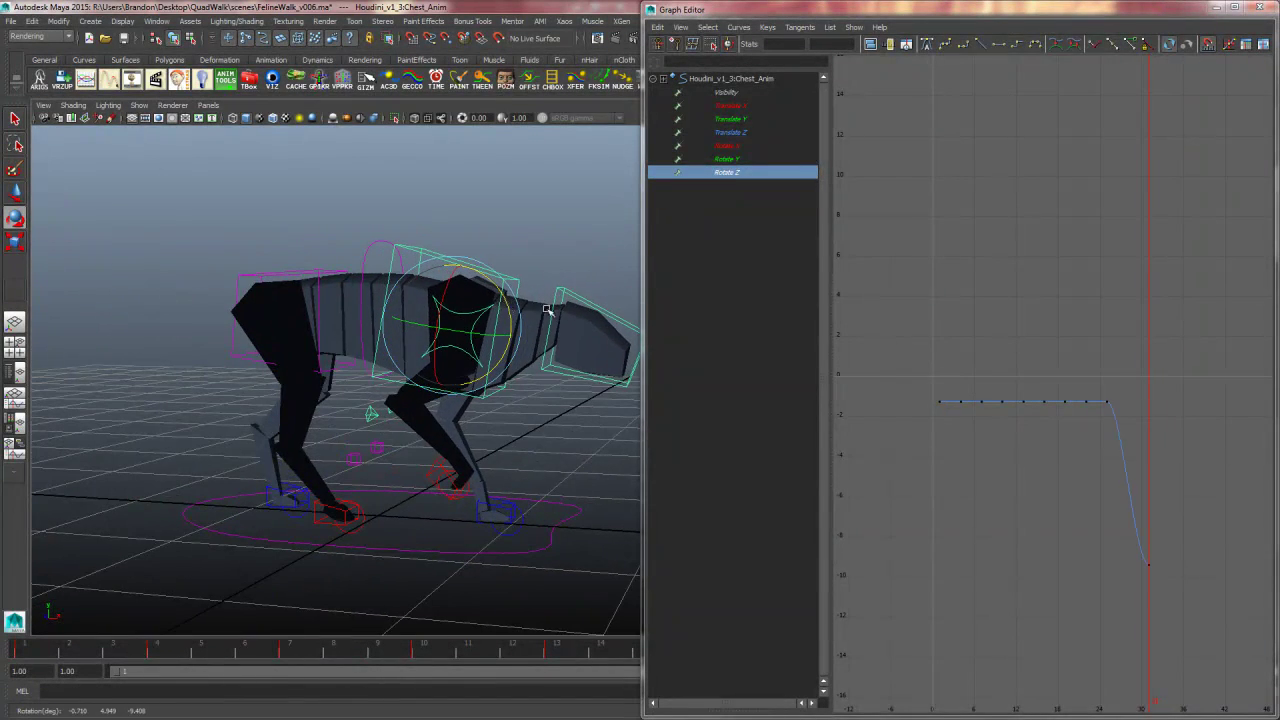
pyautogui.hotkey('ctrl', 'z')
# - Delete the in-between keys on the chest's Rotate Z curve, keeping only those at frames 1 and 25
pyautogui.moveTo(1116, 393); pyautogui.dragTo(1091, 435)
pyautogui.click(977, 411)
pyautogui.moveTo(1212, 390); pyautogui.dragTo(833, 446)
pyautogui.moveTo(849, 45); pyautogui.dragTo(631, 17)
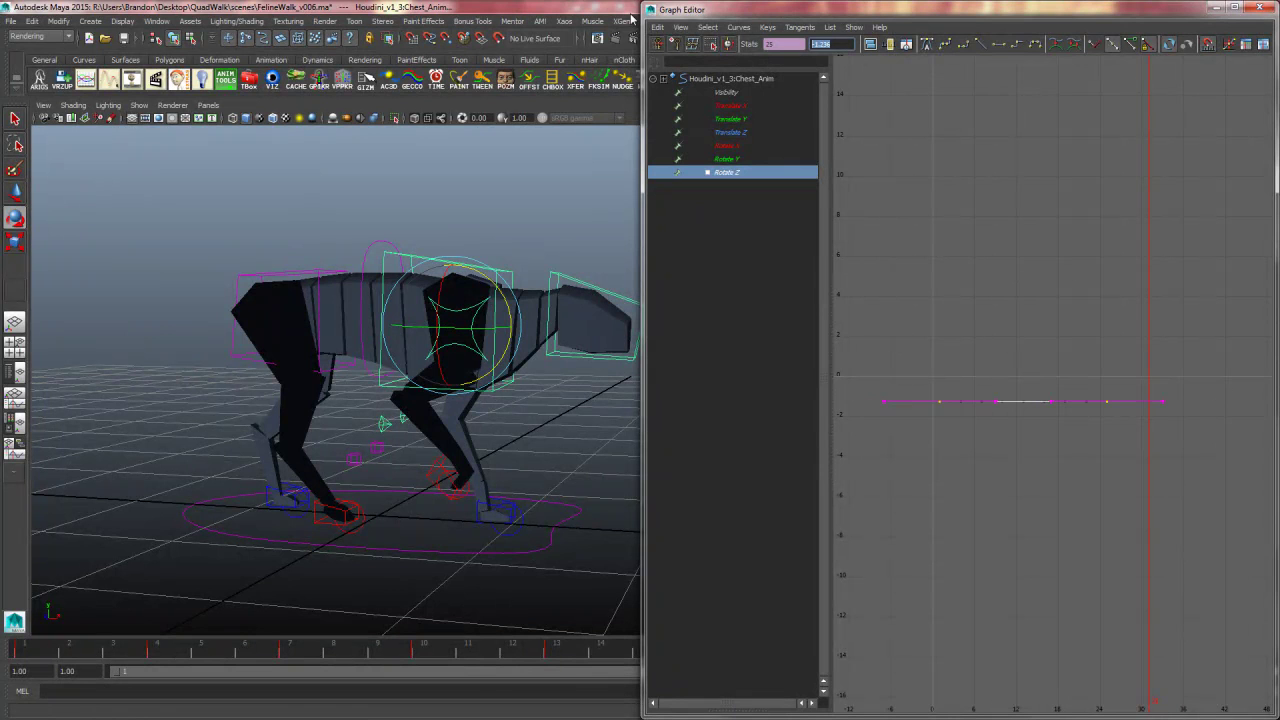
# - Deselect the chest control, select the head control and display its Translate X curve
pyautogui.keyDown('alt'); pyautogui.moveTo(553, 419); pyautogui.dragTo(575, 430); pyautogui.keyUp('alt')
pyautogui.click(575, 430)
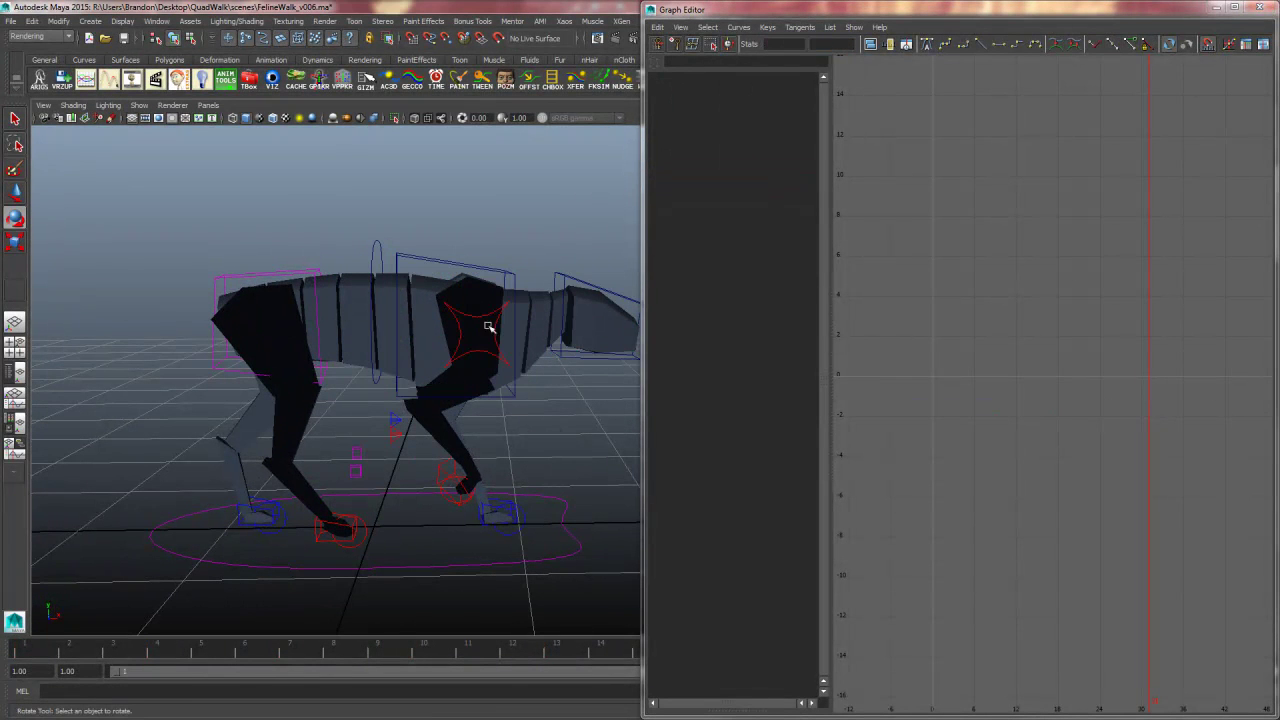
pyautogui.keyDown('alt'); pyautogui.moveTo(581, 349); pyautogui.dragTo(464, 349, button='middle'); pyautogui.keyUp('alt')
pyautogui.moveTo(547, 285); pyautogui.dragTo(528, 313)
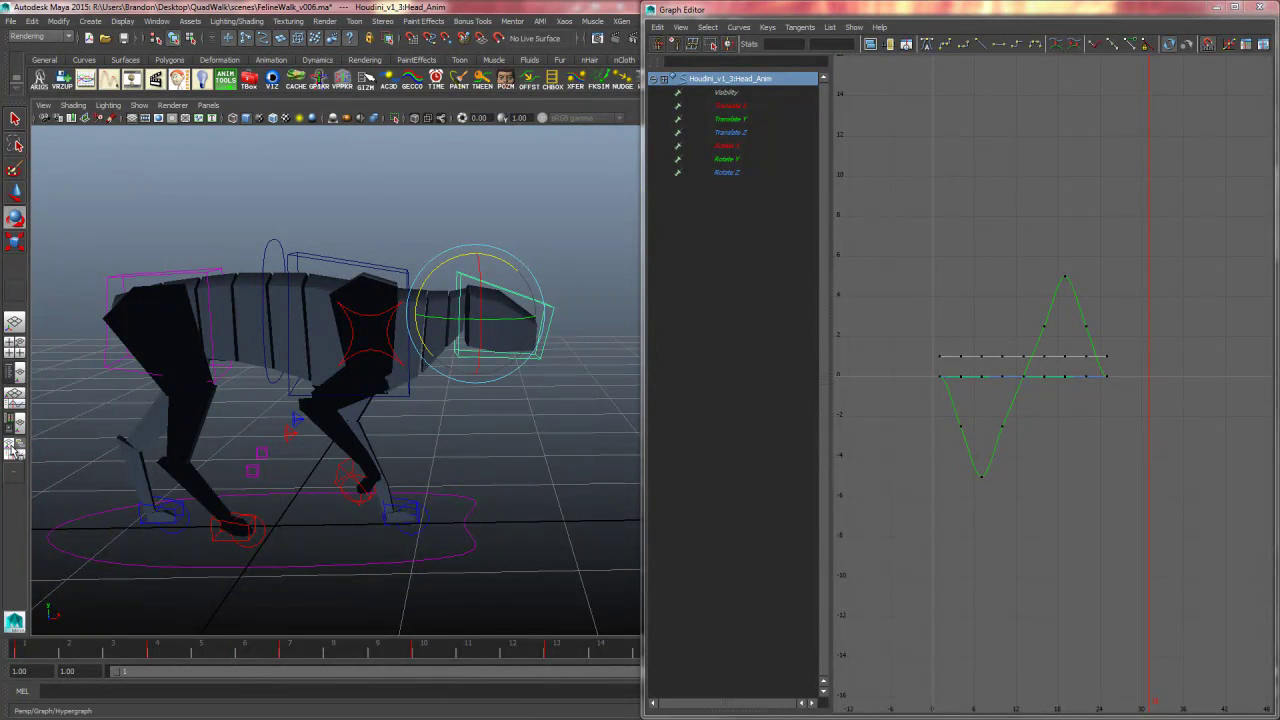
pyautogui.click(770, 106)
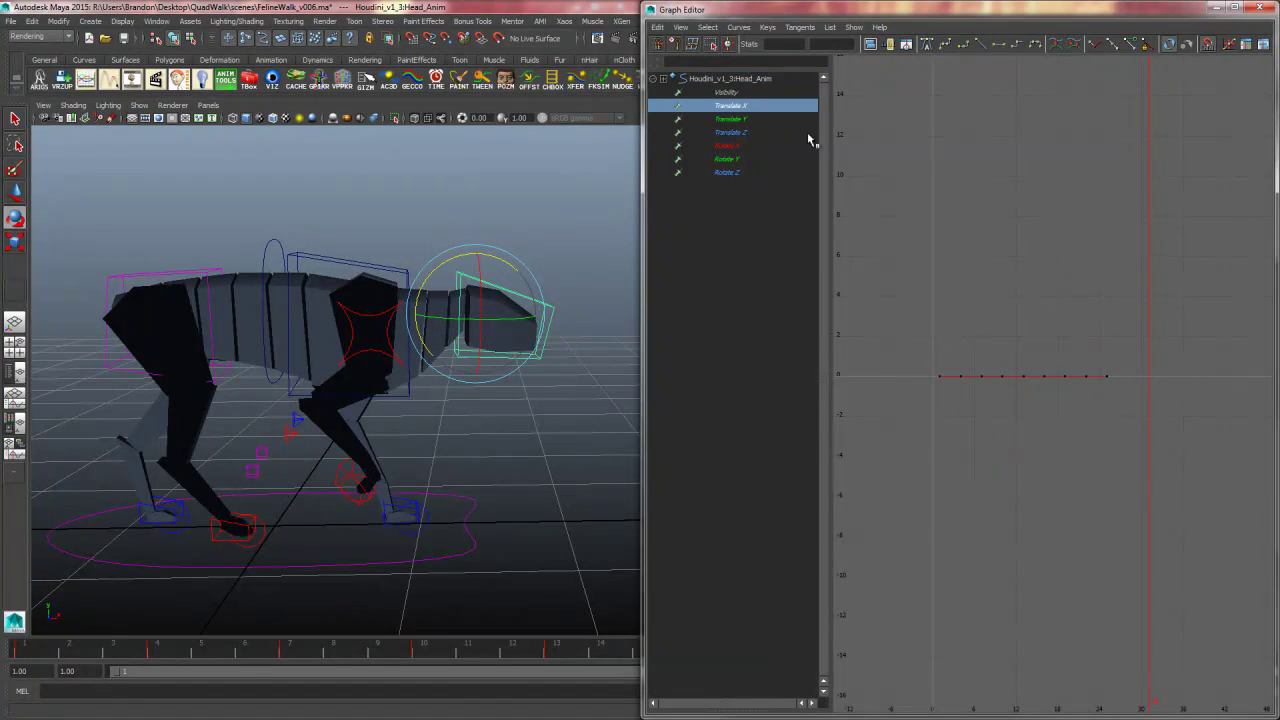
# - Move the Graph Editor off the playback controls and play the walk cycle to examine the head's motion, stopping at frame 21
pyautogui.keyDown('alt'); pyautogui.moveTo(556, 362); pyautogui.dragTo(520, 340); pyautogui.keyUp('alt')
pyautogui.press('w')
pyautogui.keyDown('alt'); pyautogui.moveTo(480, 249); pyautogui.dragTo(560, 332); pyautogui.keyUp('alt')
pyautogui.press('e')
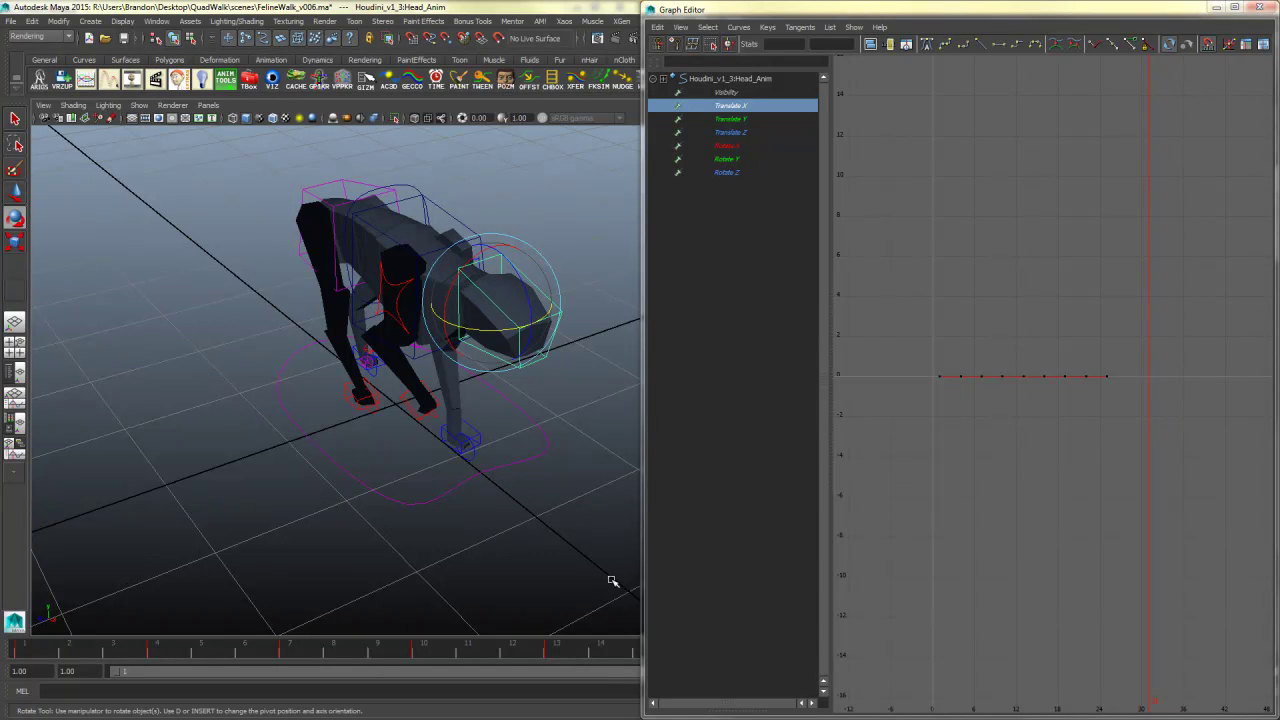
pyautogui.moveTo(913, 10); pyautogui.dragTo(850, 63)
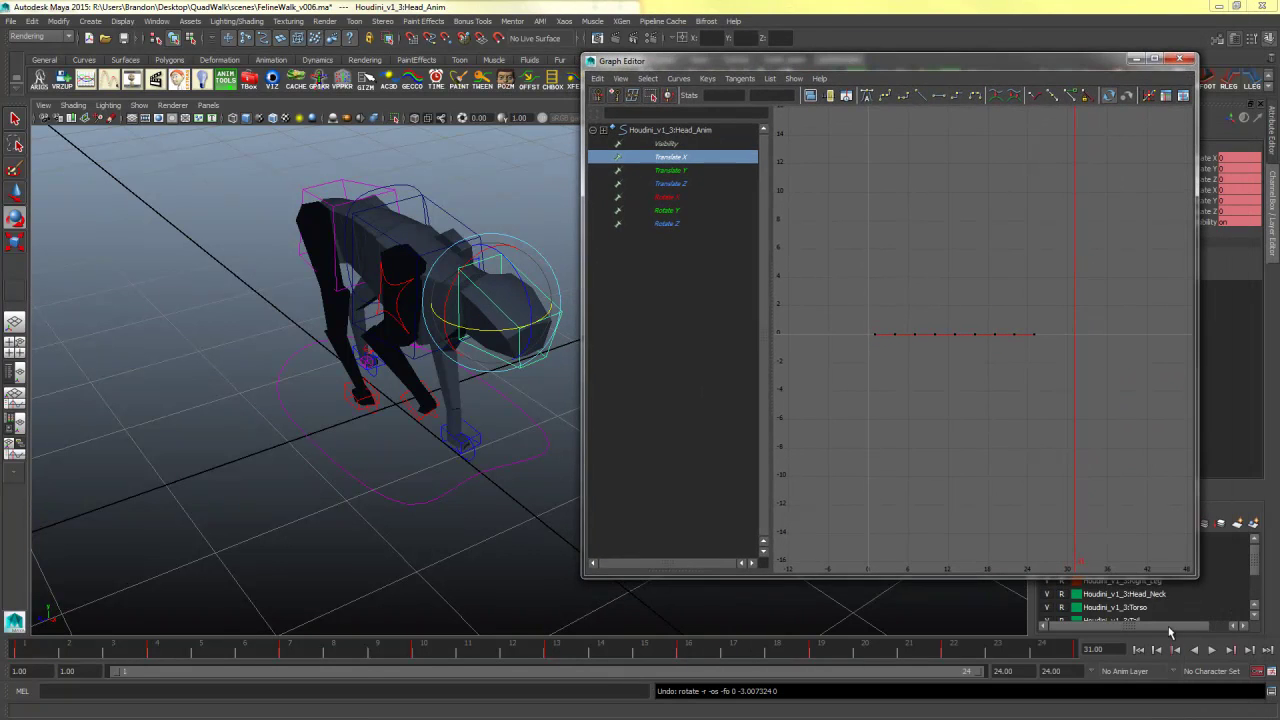
pyautogui.click(1212, 650)
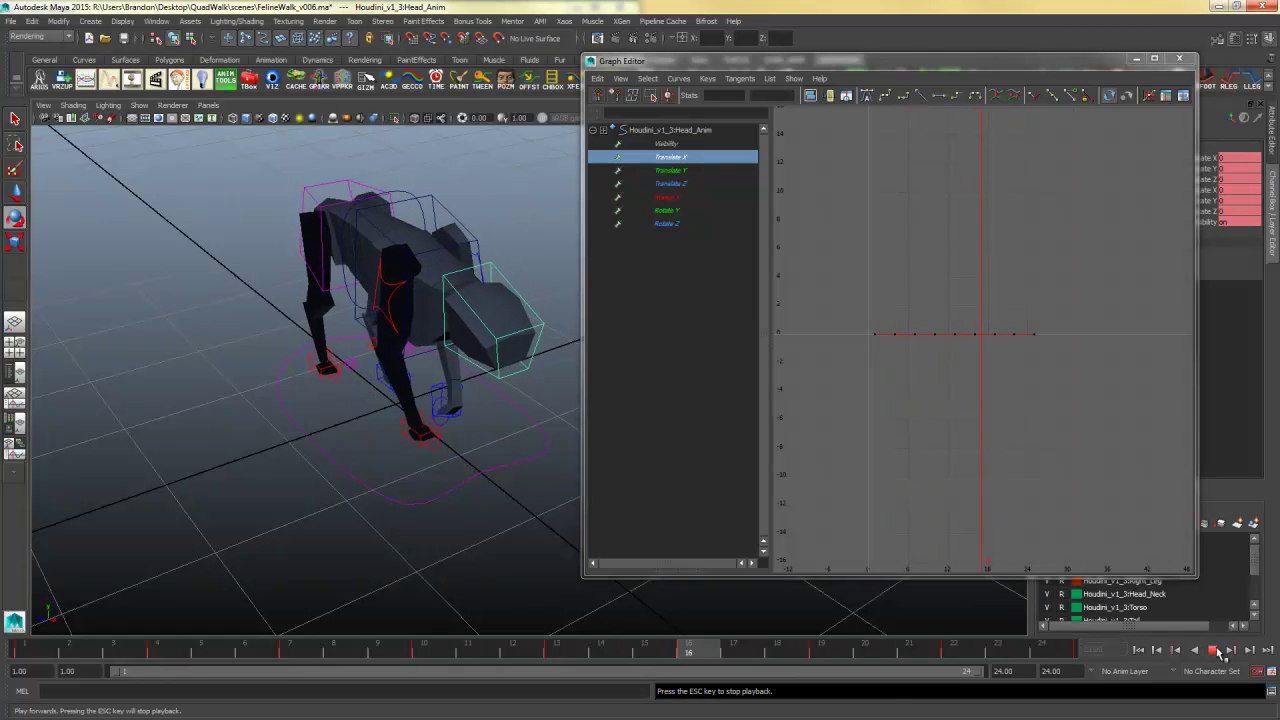
pyautogui.press('Escape')
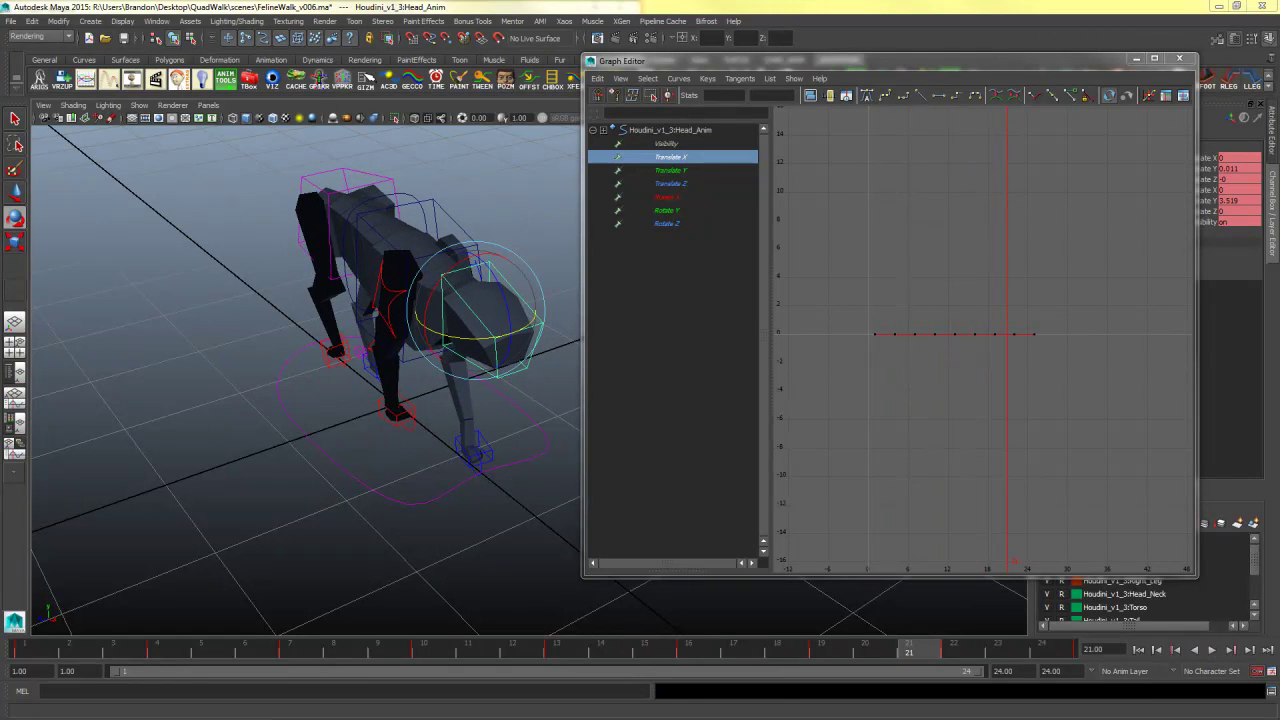
# - Delete the in-between keys on the head's Translate X curve, keeping only those at frames 1 and 25
pyautogui.moveTo(1031, 325); pyautogui.dragTo(888, 366)
pyautogui.press('w')
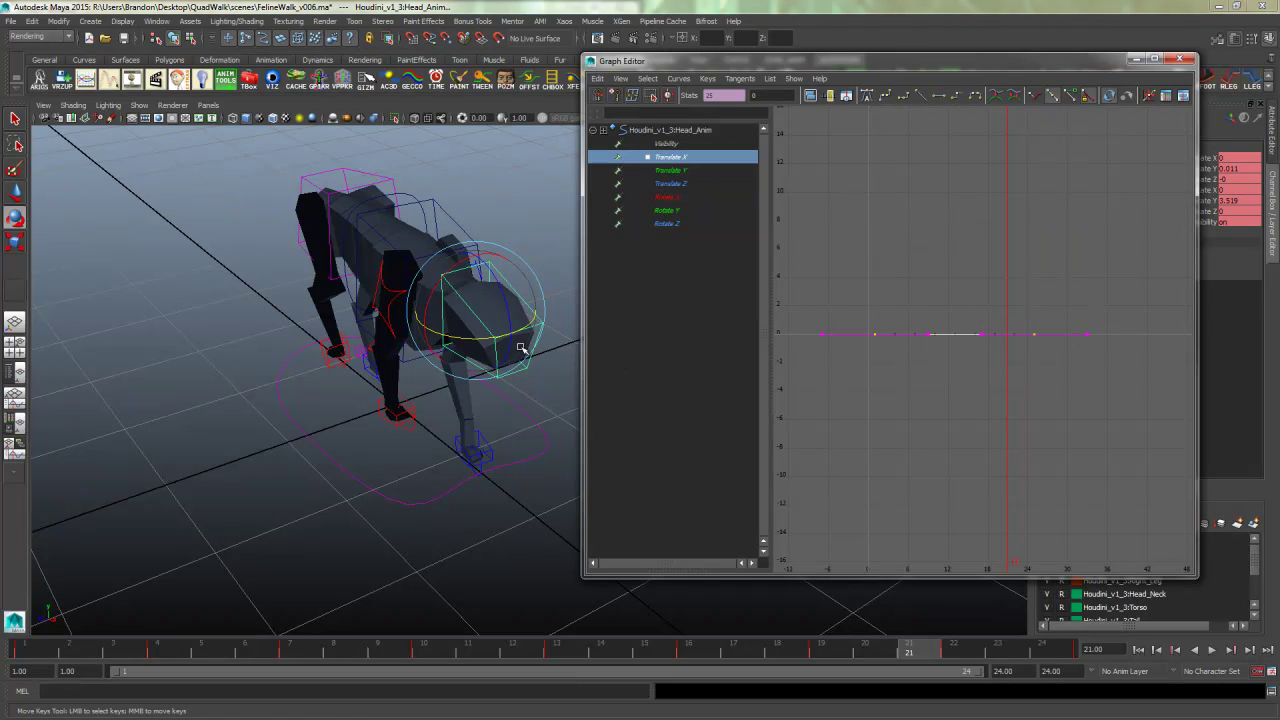
pyautogui.moveTo(514, 334); pyautogui.dragTo(514, 334)
pyautogui.hotkey('ctrl', 'z')
# - Delete the head's Translate Y keys at frames 7, 13 and 19, keeping the peaks, valleys and end keys
pyautogui.click(670, 170)
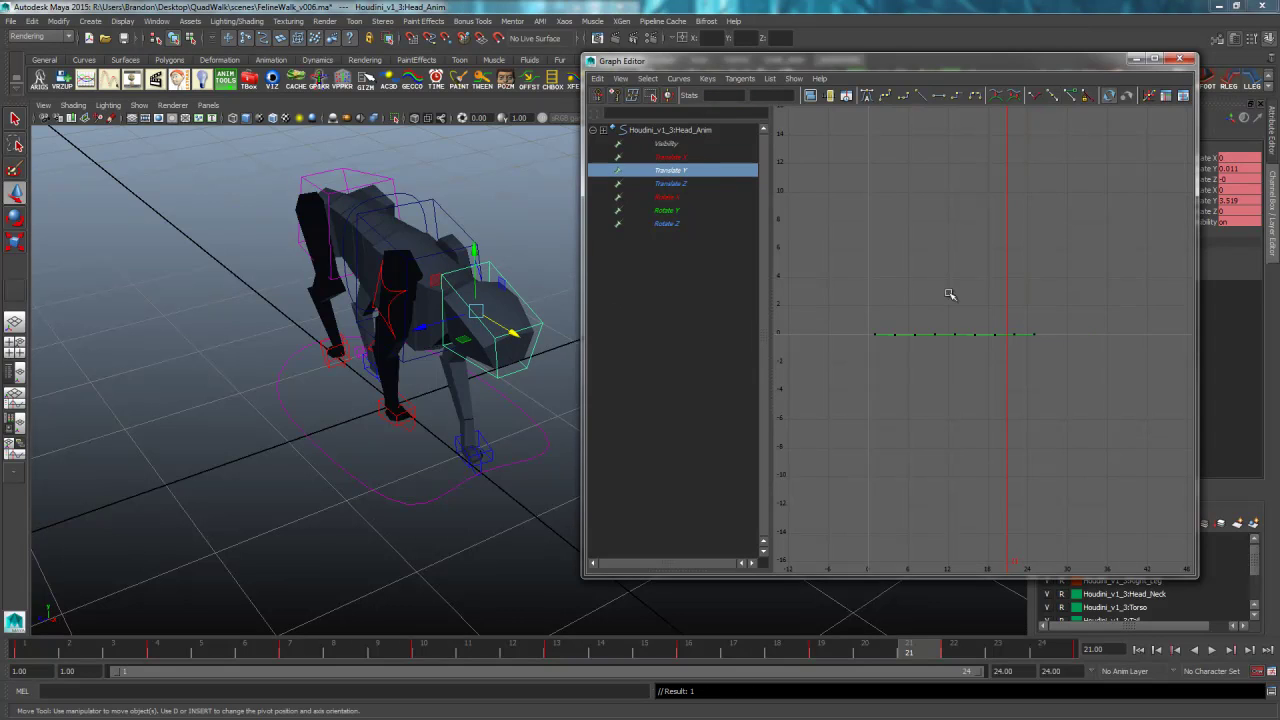
pyautogui.press('f')
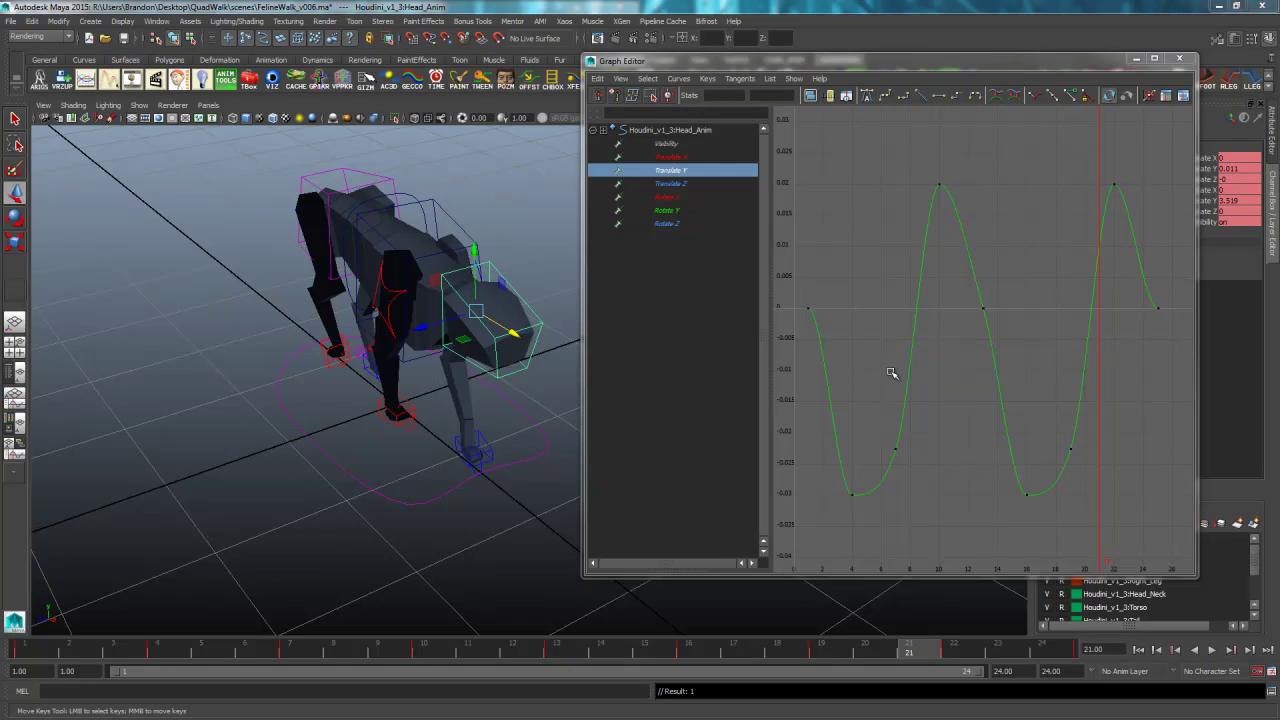
pyautogui.scroll(-3, 960, 364)
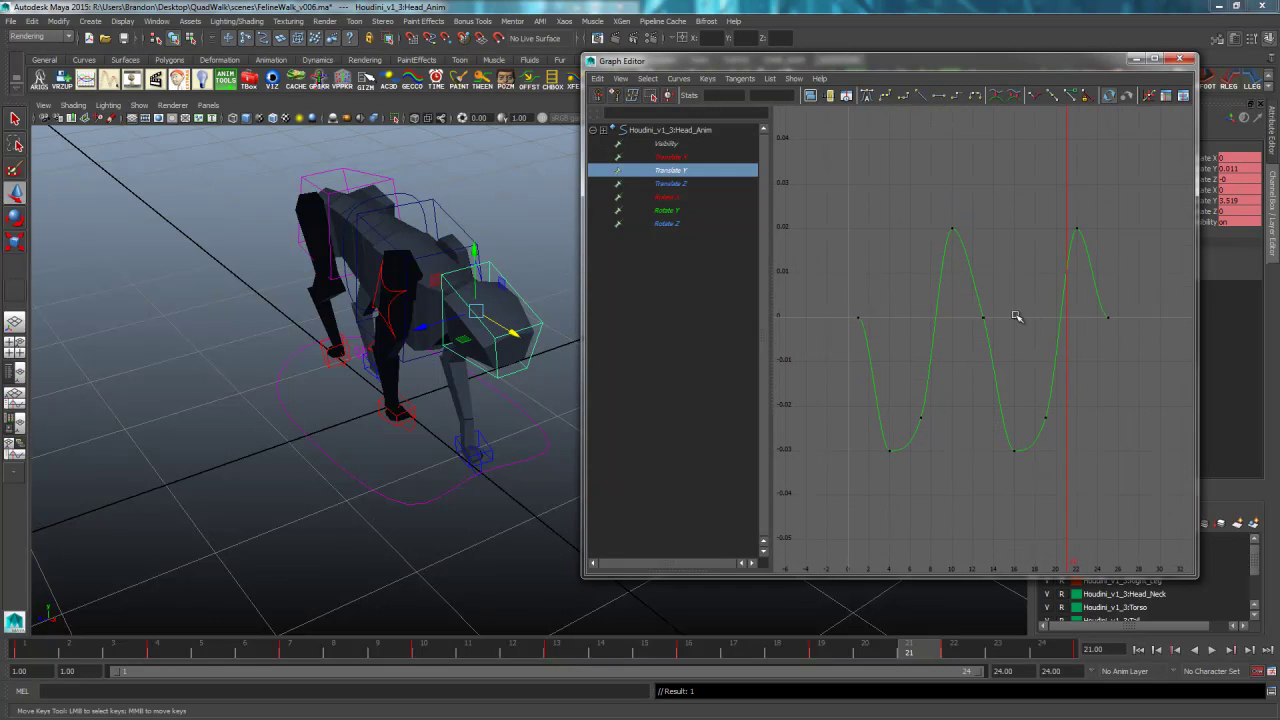
pyautogui.moveTo(908, 294); pyautogui.dragTo(1066, 428)
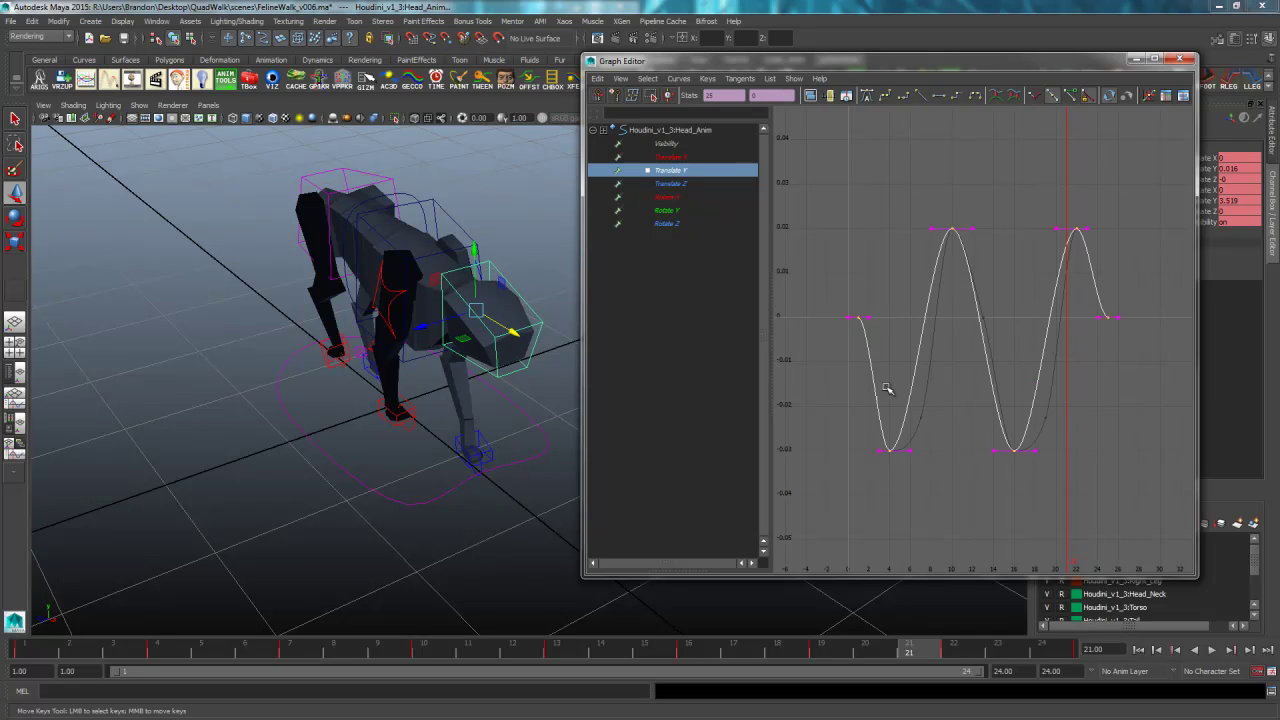
# - Scrub to frame 10 and step back frame by frame to frame 1 to examine the head's up-and-down motion
pyautogui.moveTo(968, 391); pyautogui.dragTo(953, 394)
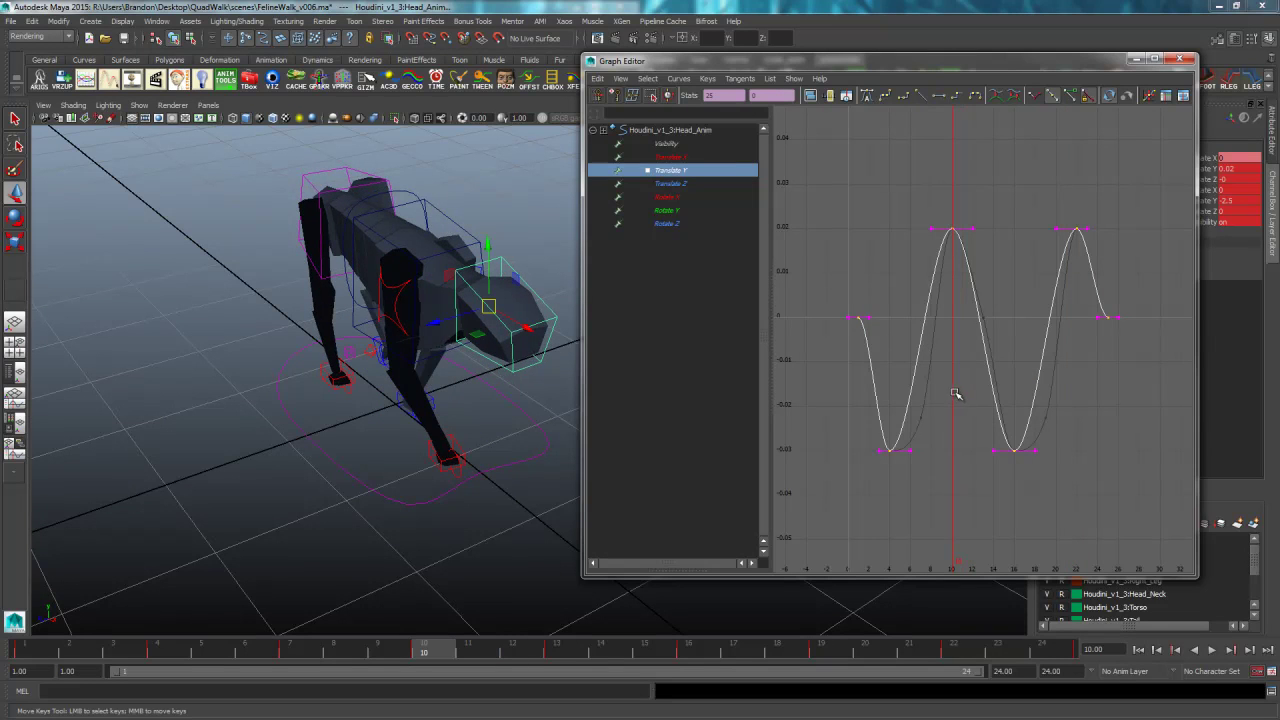
pyautogui.hotkey('alt', ',')
pyautogui.hotkey('alt', ',')
pyautogui.hotkey('alt', ',')
pyautogui.hotkey('alt', ',')
pyautogui.hotkey('alt', ',')
pyautogui.hotkey('alt', ',')
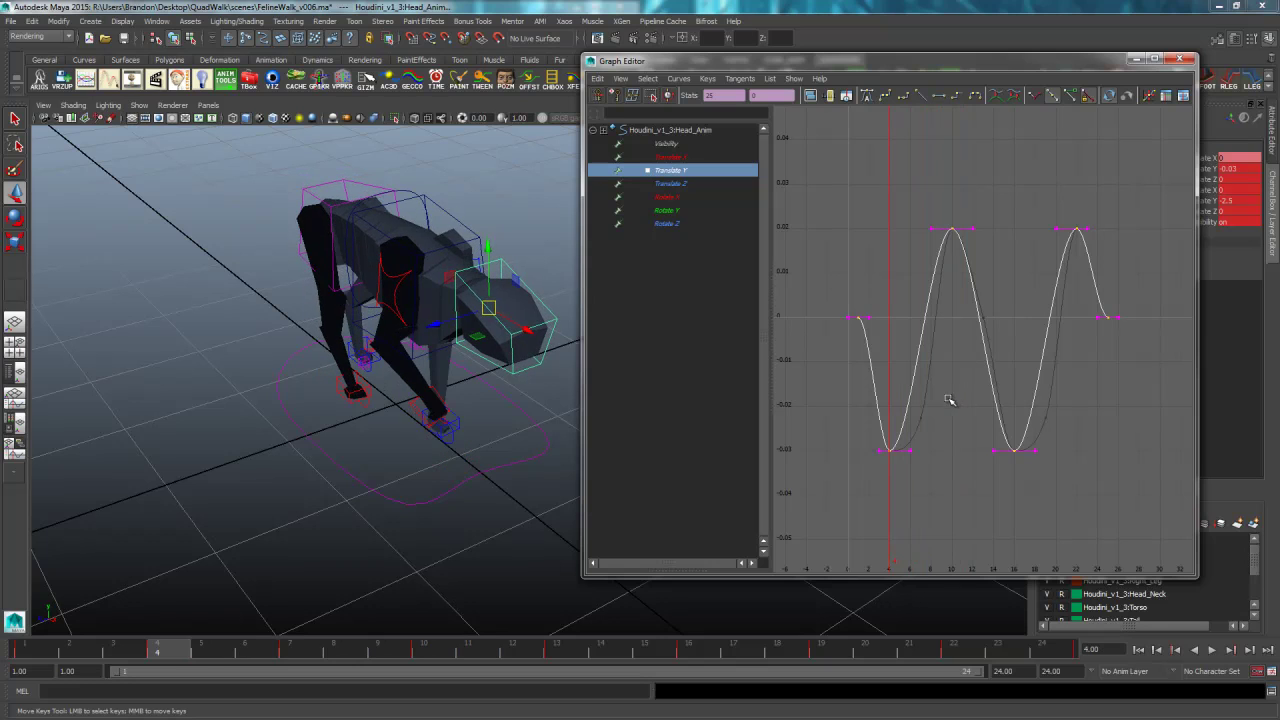
pyautogui.hotkey('alt', ',')
pyautogui.hotkey('alt', ',')
pyautogui.hotkey('alt', ',')
# - Move the head's first Translate Y key to frame -2 and the last one to frame 28, lowering the last by about 0.03
pyautogui.moveTo(893, 298); pyautogui.dragTo(855, 351)
pyautogui.keyDown('shift'); pyautogui.moveTo(887, 371); pyautogui.dragTo(853, 374, button='middle'); pyautogui.keyUp('shift')
pyautogui.moveTo(1129, 314); pyautogui.dragTo(1105, 335)
pyautogui.moveTo(1105, 335); pyautogui.dragTo(1122, 545, button='middle')
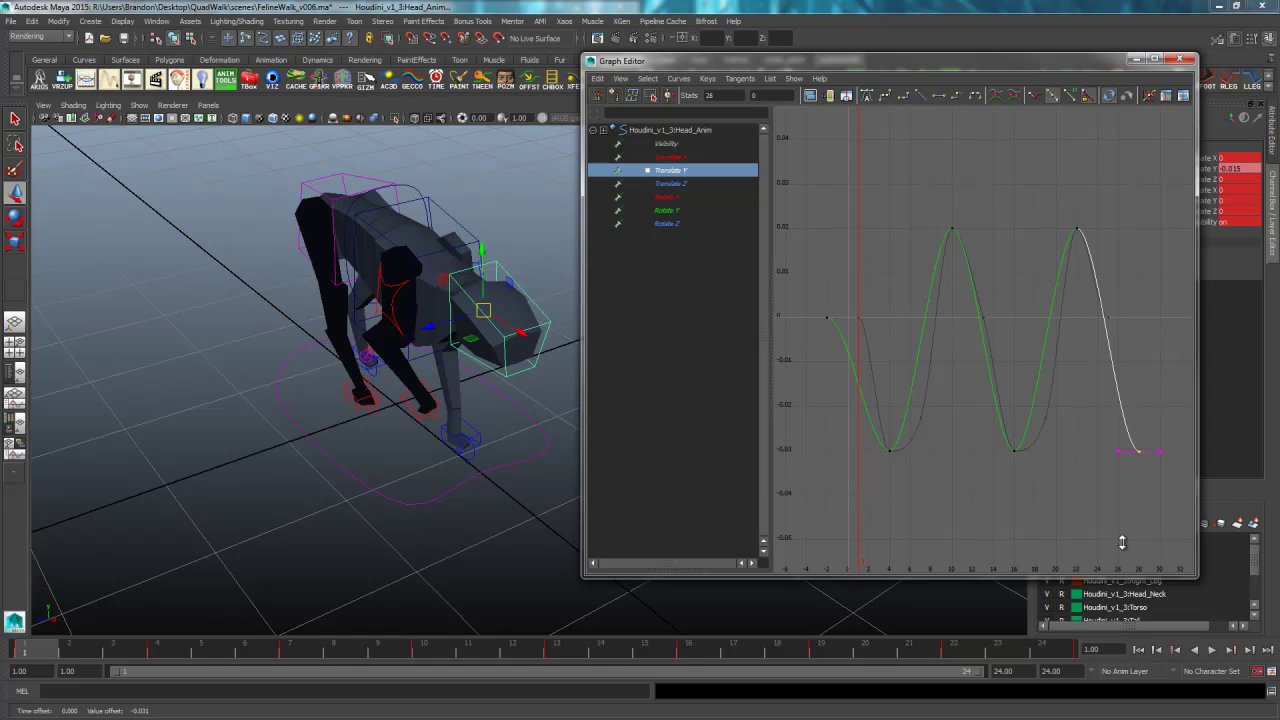
# - Set the value of the head's Translate Y key at frame 28 to exactly -0.03
pyautogui.moveTo(979, 476); pyautogui.dragTo(978, 477)
pyautogui.moveTo(1164, 433); pyautogui.dragTo(1083, 480)
pyautogui.moveTo(785, 96); pyautogui.dragTo(547, 62)
pyautogui.write('-.03')
pyautogui.press('Return')
# - Set the value of the head's Translate Y key at frame -2 to 0.02
pyautogui.moveTo(984, 224); pyautogui.dragTo(913, 247)
pyautogui.moveTo(820, 320); pyautogui.dragTo(820, 320)
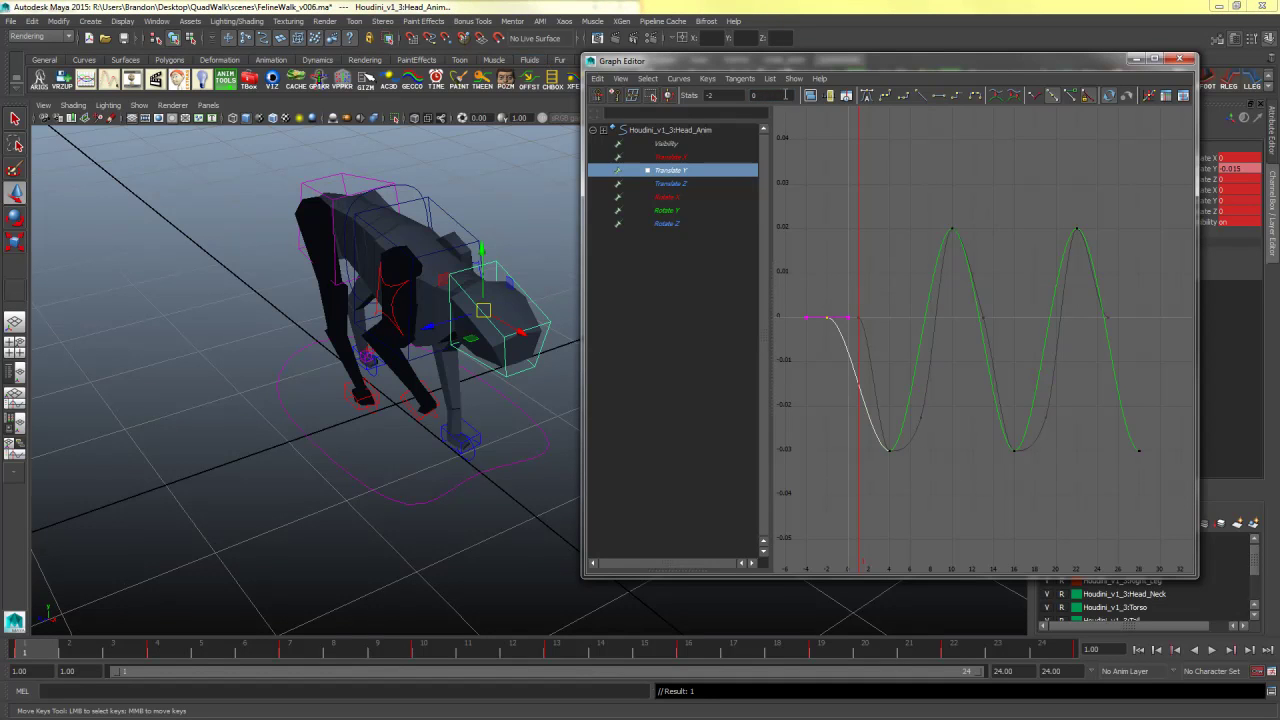
pyautogui.write('0.02')
pyautogui.press('Return')
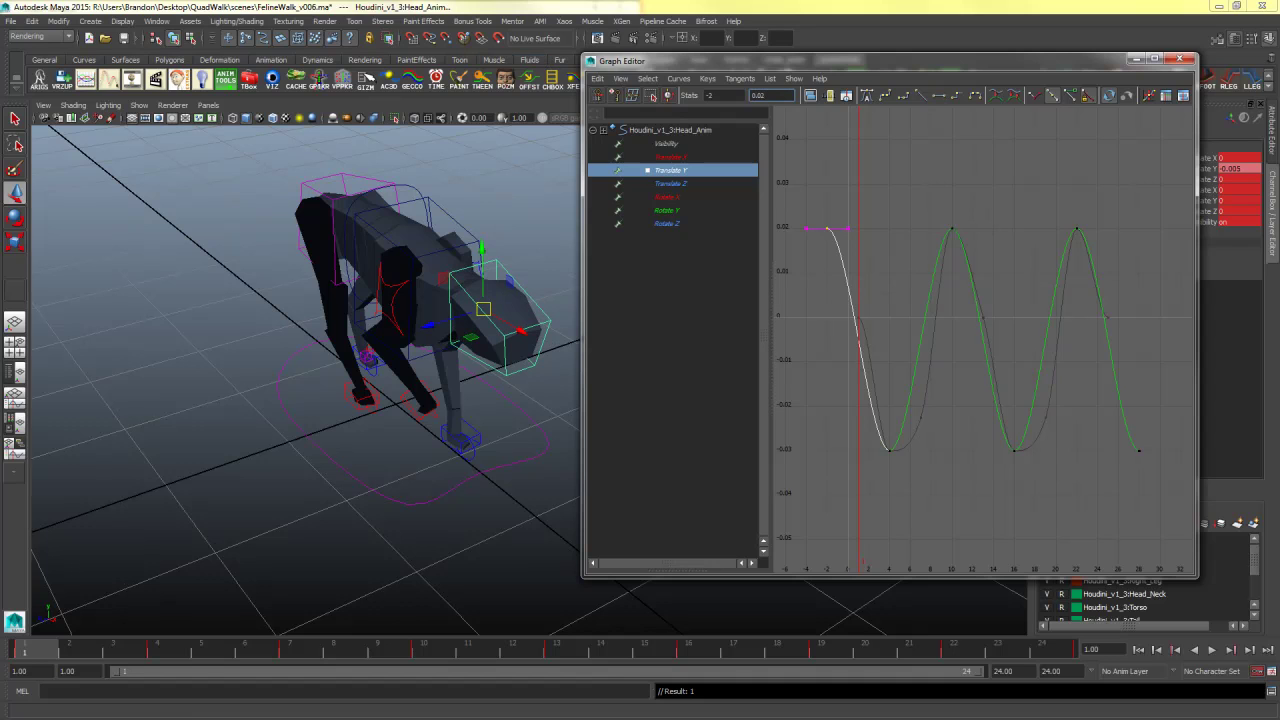
# - Select the Translate Y key at frame 4 and play the walk cycle, examining the head's motion from the side
pyautogui.click(889, 451)
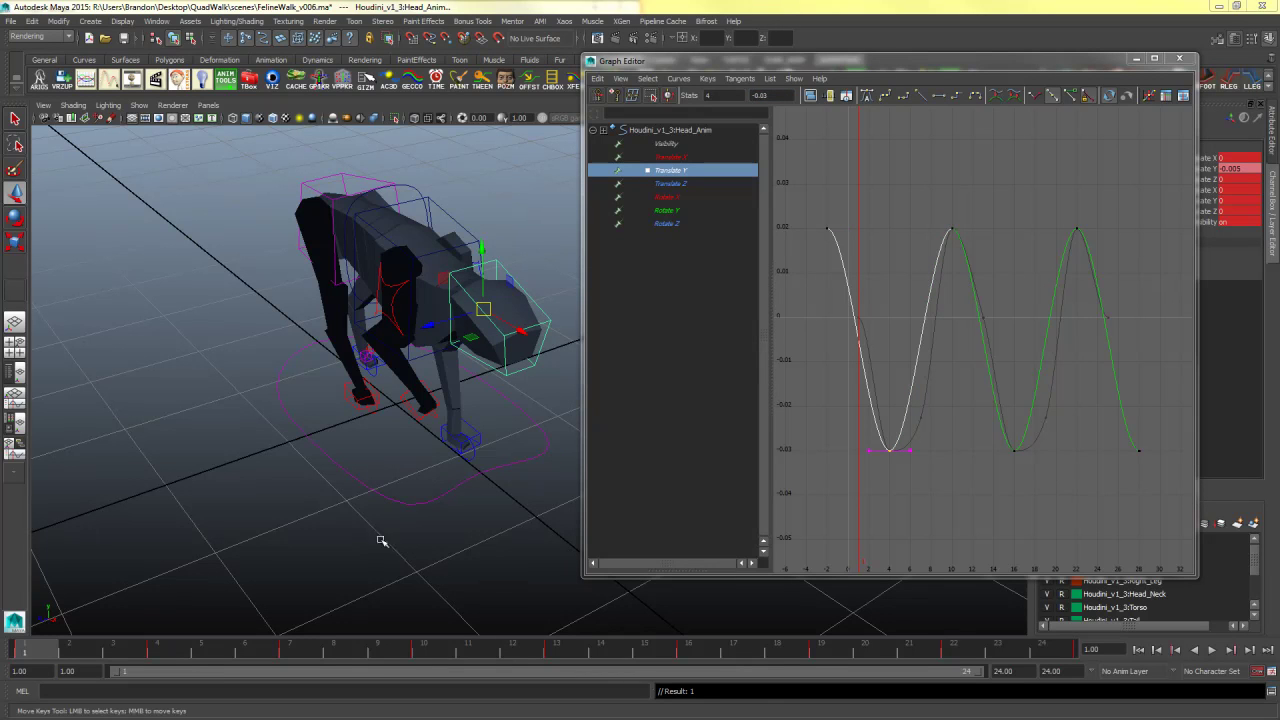
pyautogui.click(1212, 654)
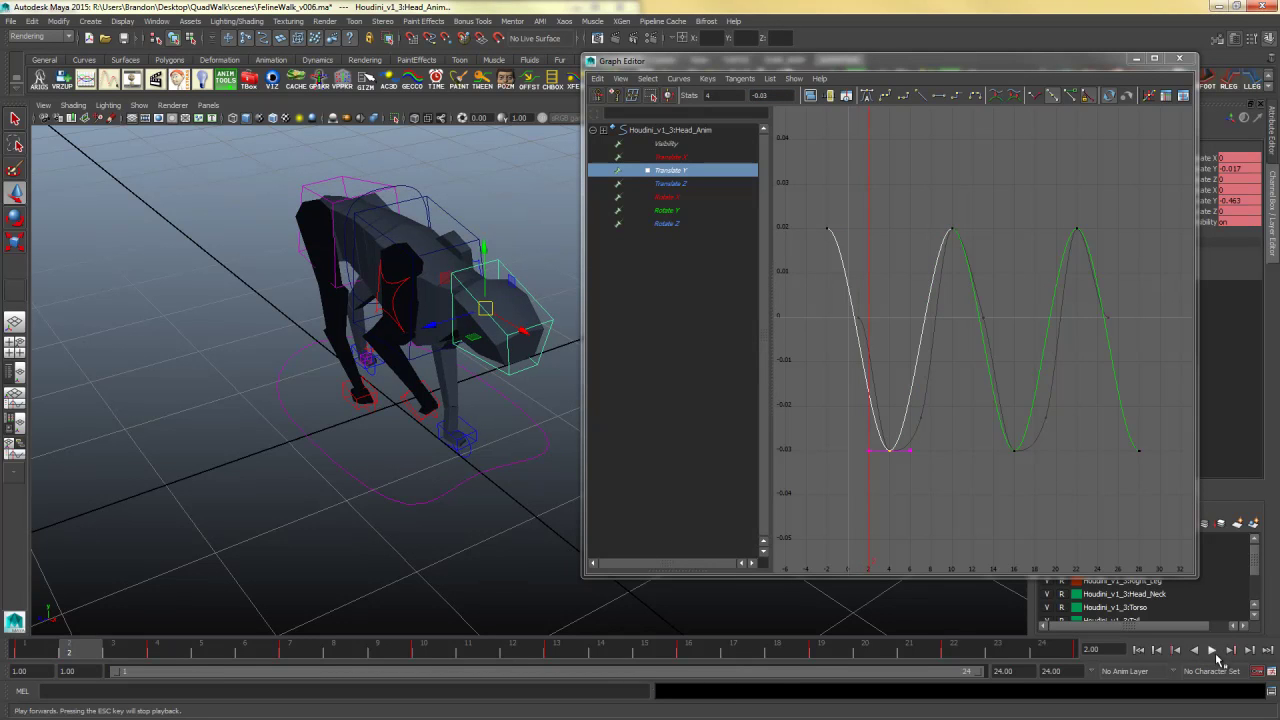
pyautogui.click(1212, 650)
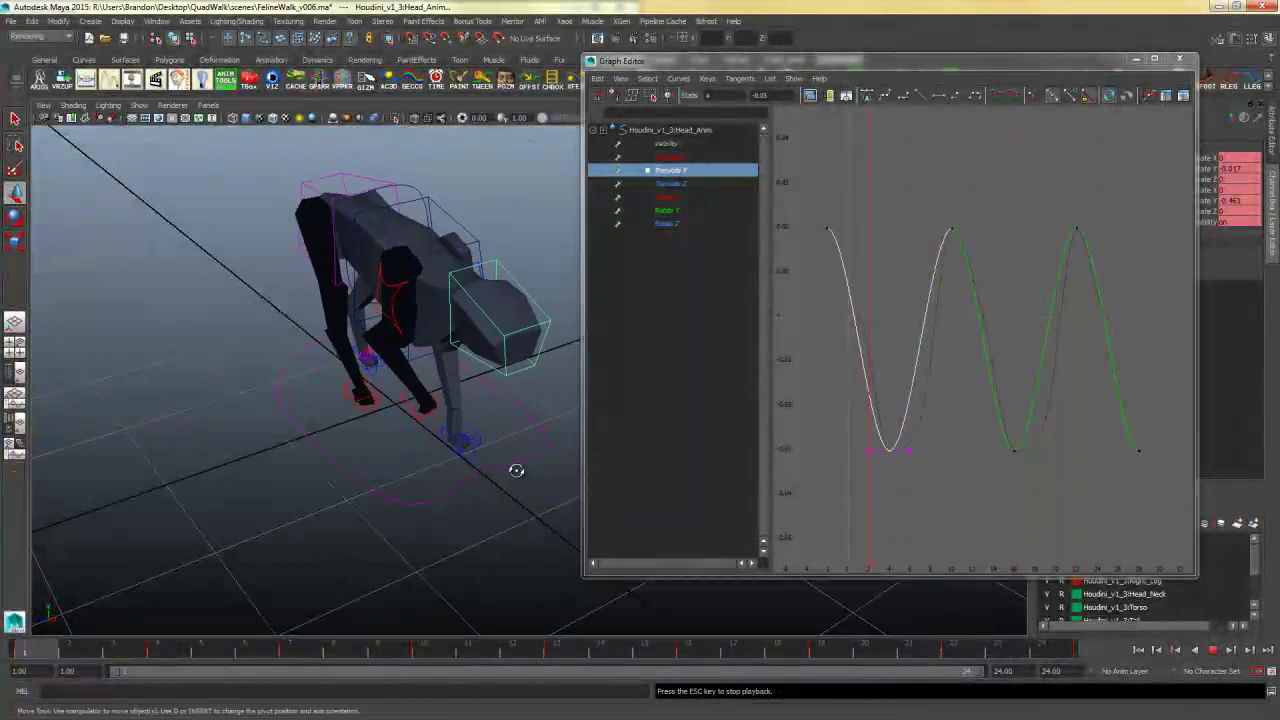
pyautogui.keyDown('alt'); pyautogui.moveTo(520, 474); pyautogui.dragTo(571, 451); pyautogui.keyUp('alt')
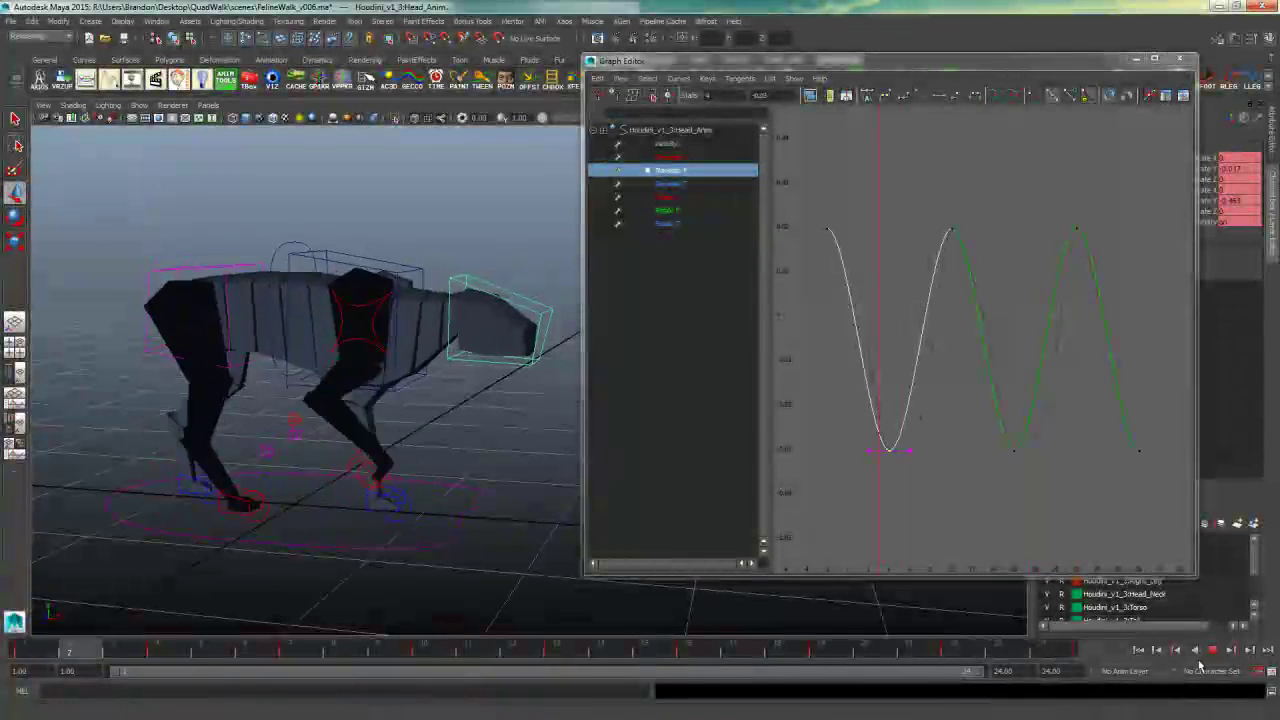
# - Stop playback, undo a trial sideways move of the head, and delete its in-between Translate Z keys, keeping only frames 1 and 25
pyautogui.click(1212, 649)
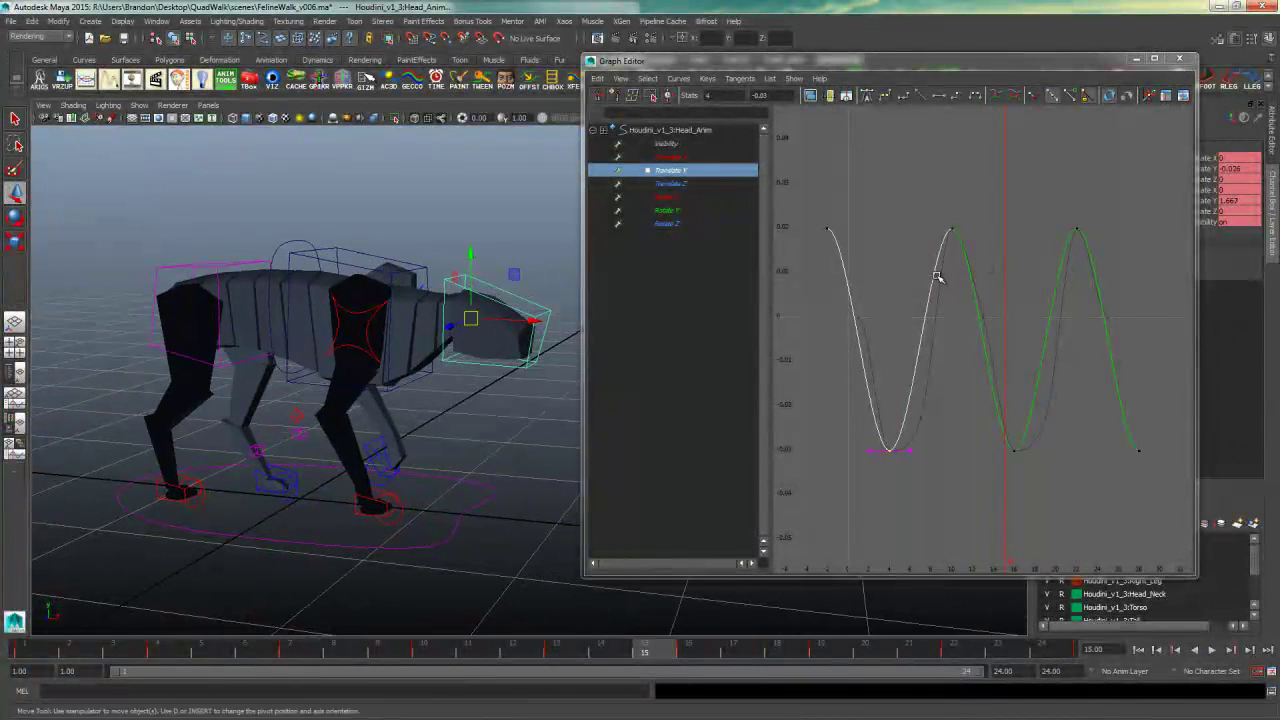
pyautogui.click(672, 184)
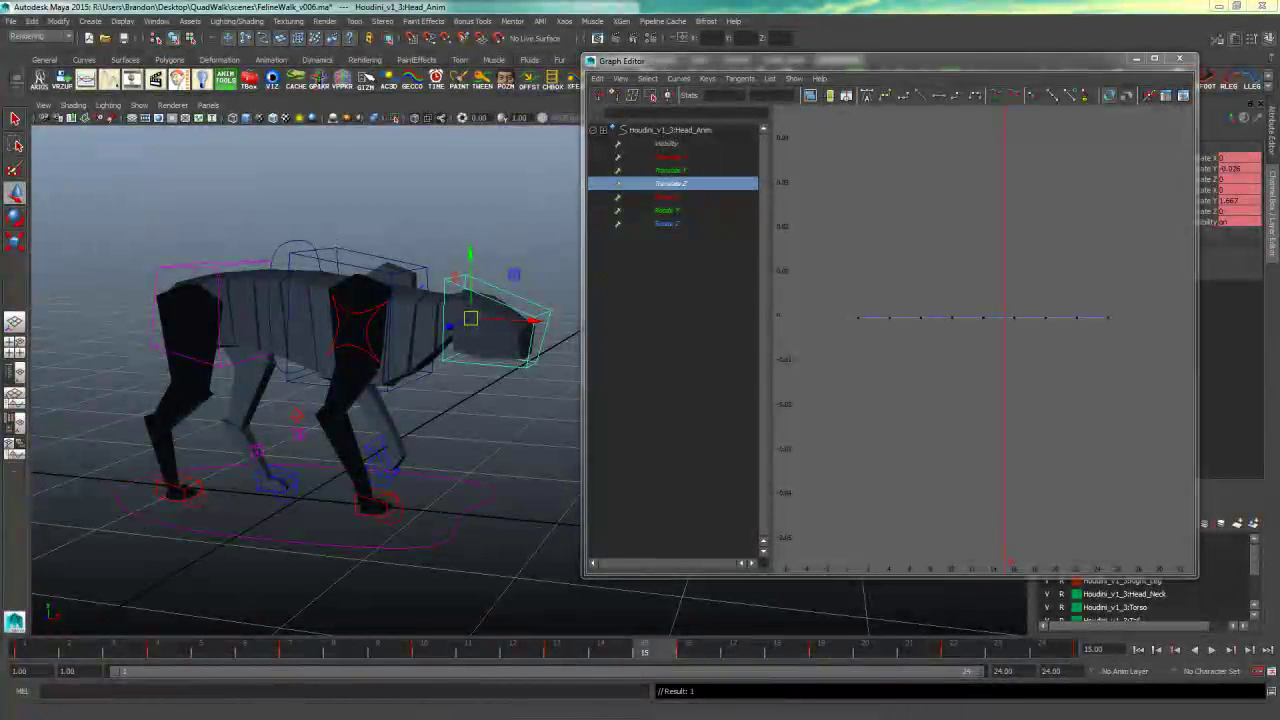
pyautogui.keyDown('alt'); pyautogui.moveTo(494, 393); pyautogui.dragTo(434, 303); pyautogui.keyUp('alt')
pyautogui.hotkey('ctrl', 'z')
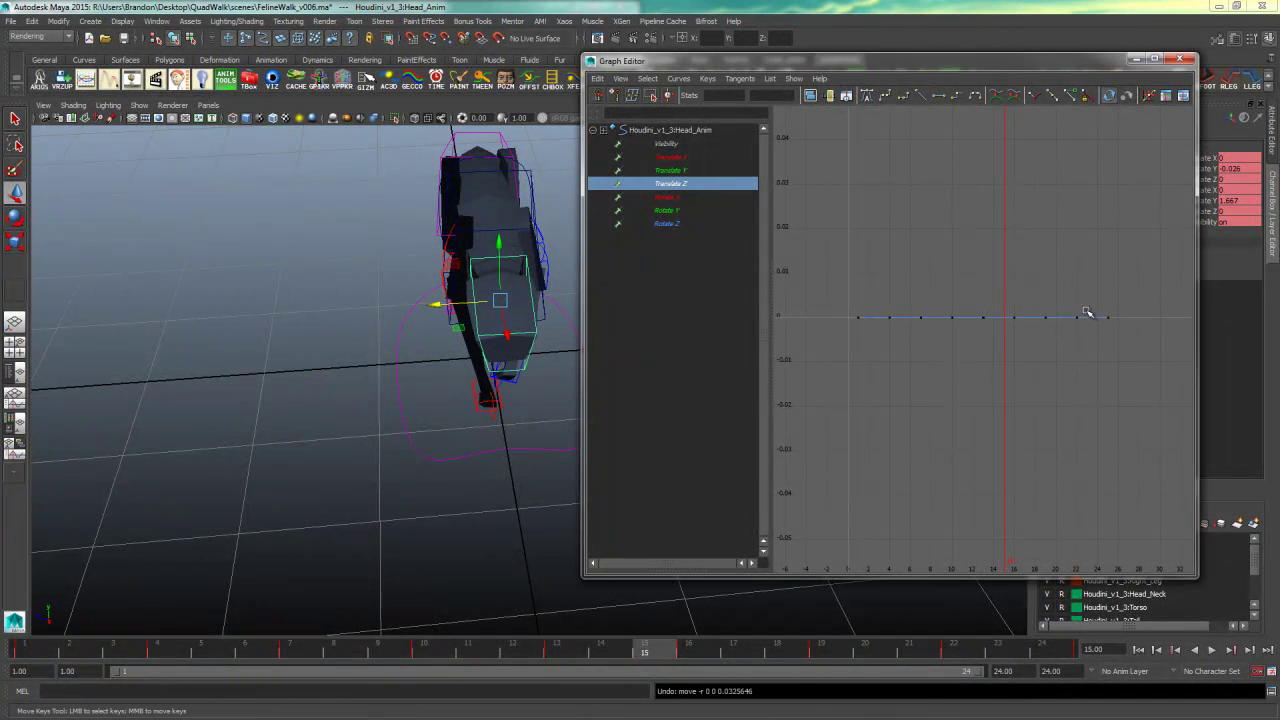
pyautogui.moveTo(901, 331); pyautogui.dragTo(871, 338)
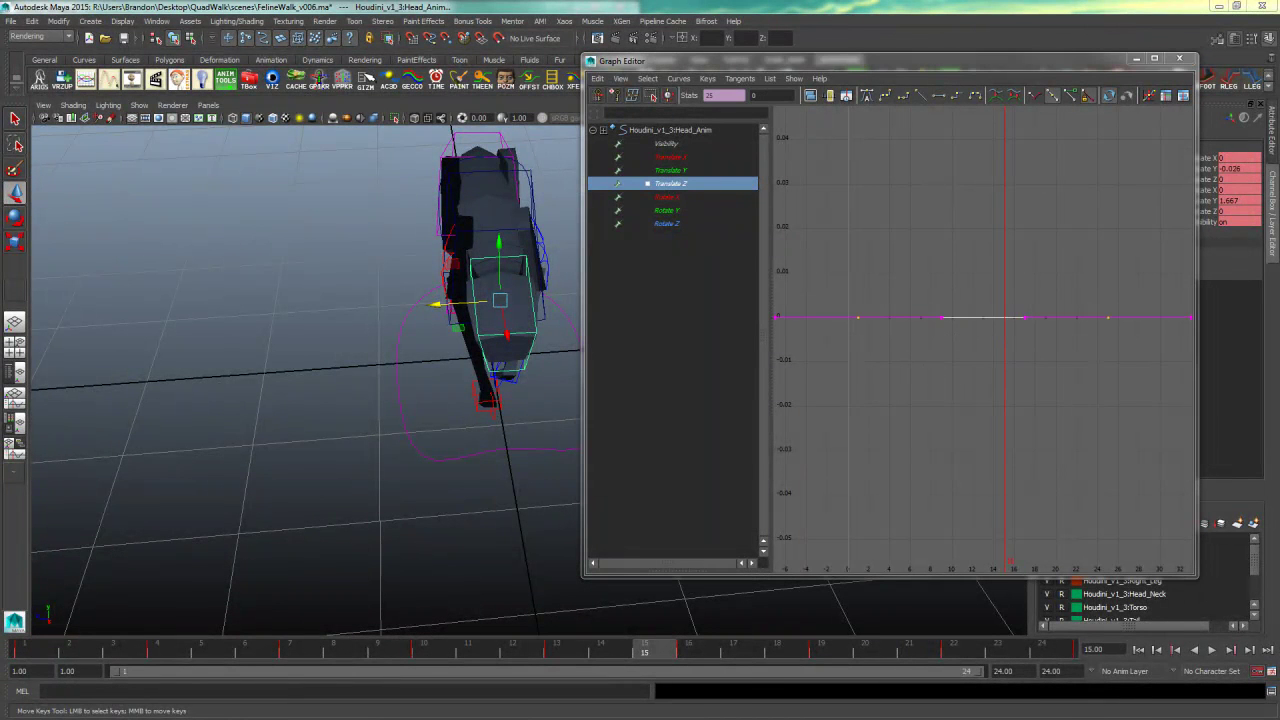
# - Shift the head sideways at frame 7 to key it, and set that Translate Z key's value to 0.03
pyautogui.moveTo(298, 650)
pyautogui.mouseDown()
pyautogui.moveTo(214, 650)
pyautogui.moveTo(289, 650)
pyautogui.mouseUp()
pyautogui.moveTo(460, 303); pyautogui.dragTo(446, 306)
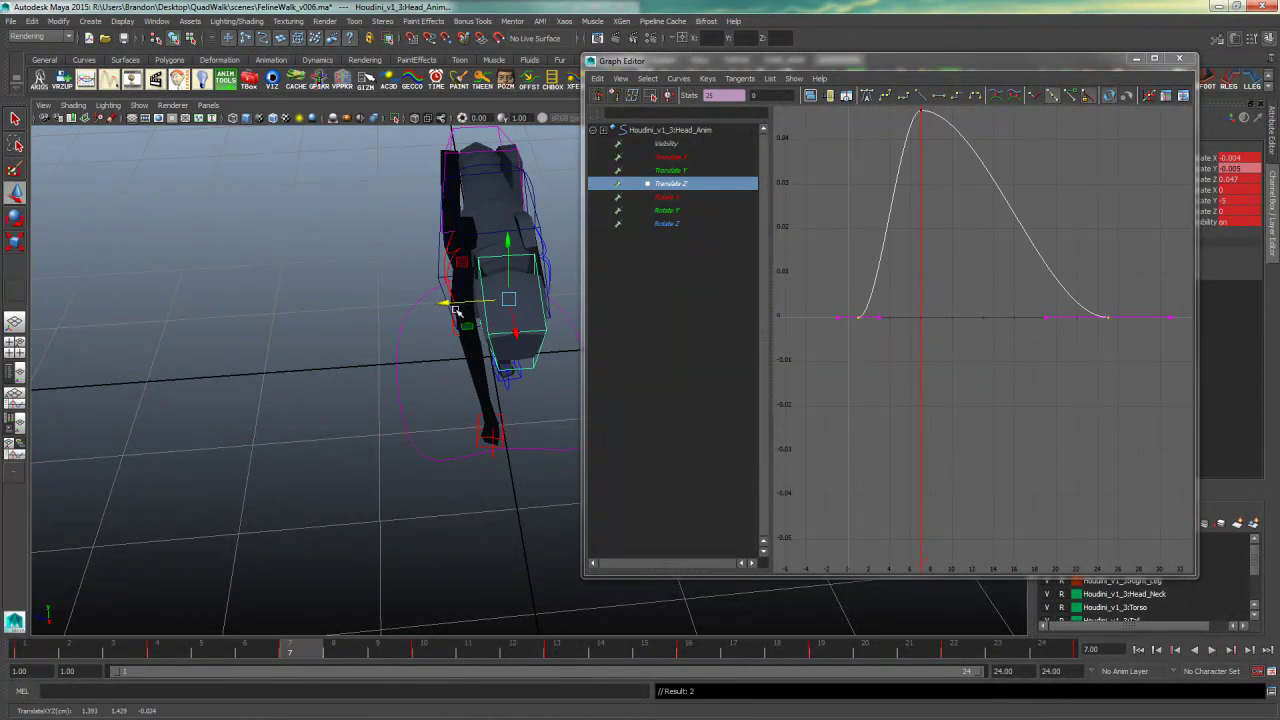
pyautogui.keyDown('alt'); pyautogui.moveTo(966, 326); pyautogui.dragTo(955, 340, button='middle'); pyautogui.keyUp('alt')
pyautogui.keyDown('alt'); pyautogui.moveTo(955, 340); pyautogui.dragTo(940, 342, button='right'); pyautogui.keyUp('alt')
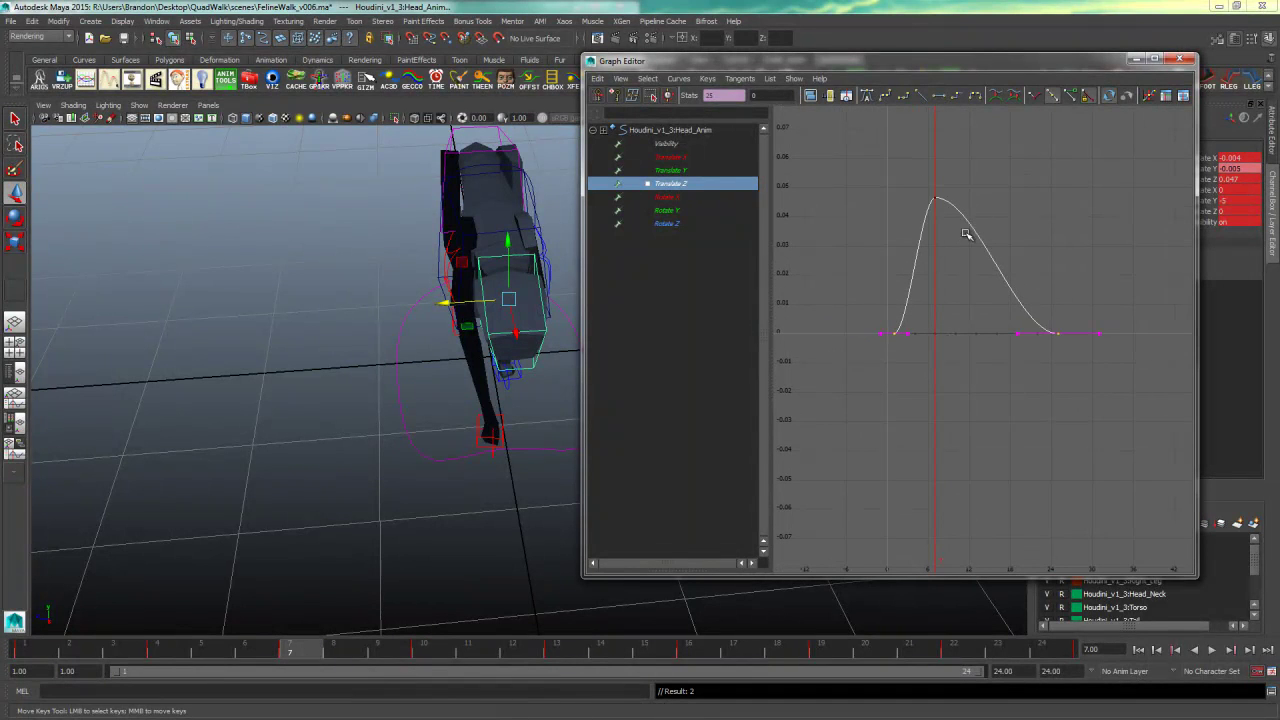
pyautogui.moveTo(973, 188); pyautogui.dragTo(904, 211)
pyautogui.moveTo(791, 96); pyautogui.dragTo(573, 66)
pyautogui.write('.03')
pyautogui.press('Return')
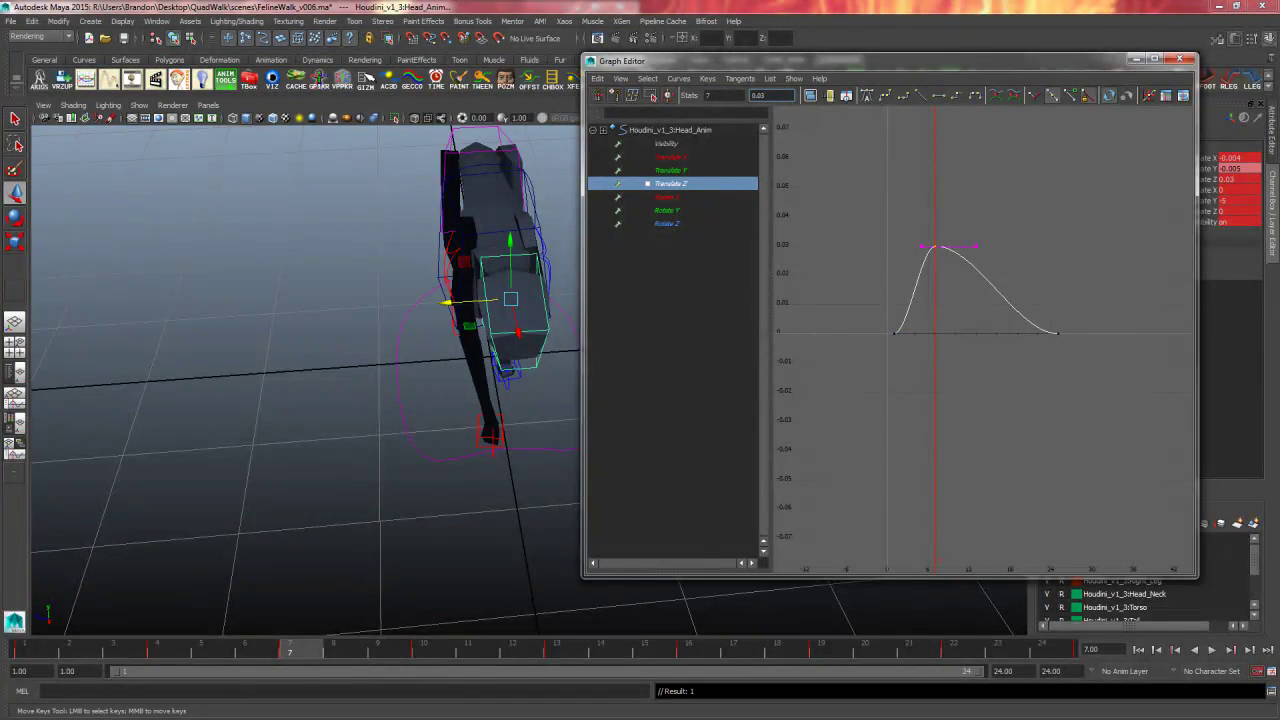
# - Key the opposite sideways head shift at frame 19 and set its Translate Z value to -0.03
pyautogui.click(818, 655)
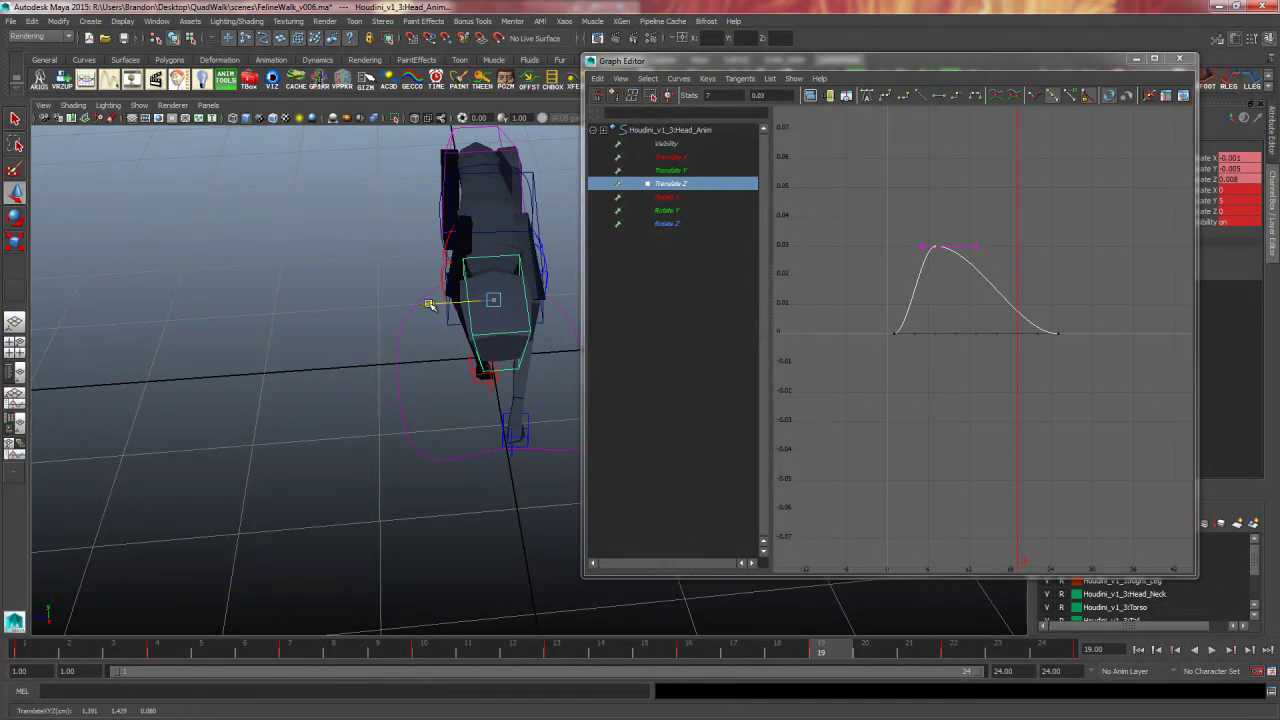
pyautogui.moveTo(430, 305); pyautogui.dragTo(434, 304)
pyautogui.click(1017, 390)
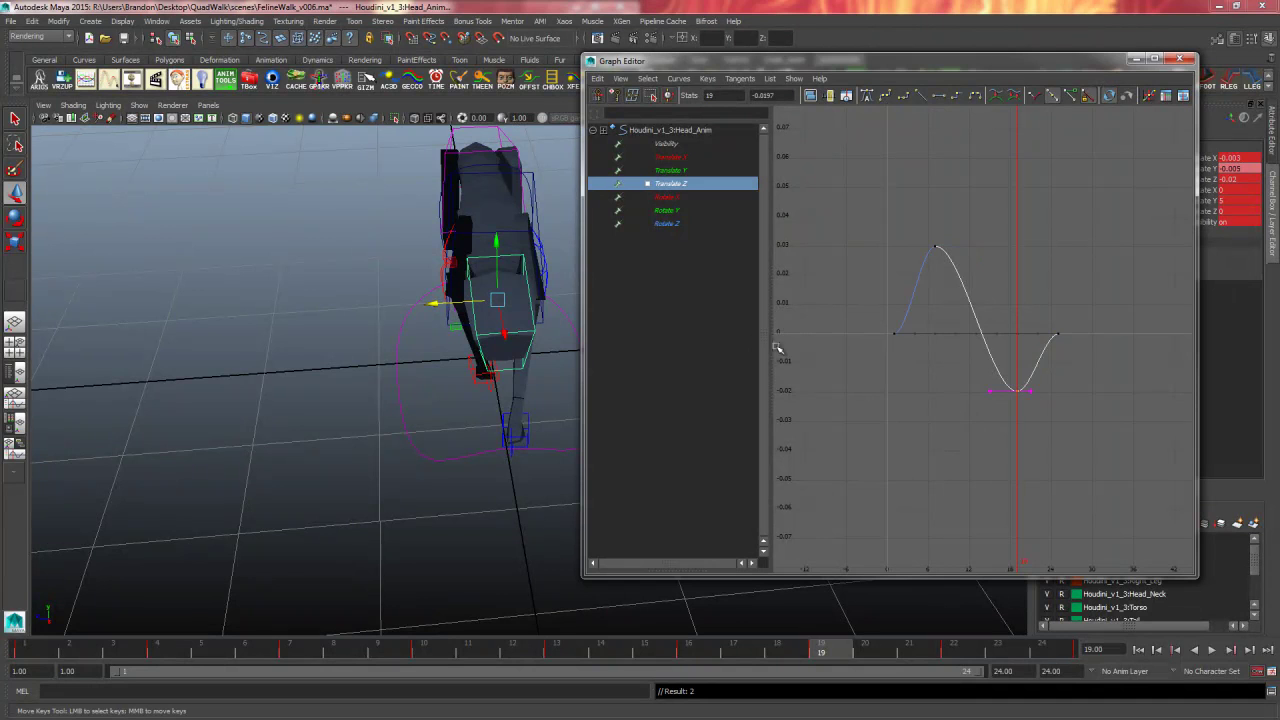
pyautogui.moveTo(788, 93); pyautogui.dragTo(616, 39)
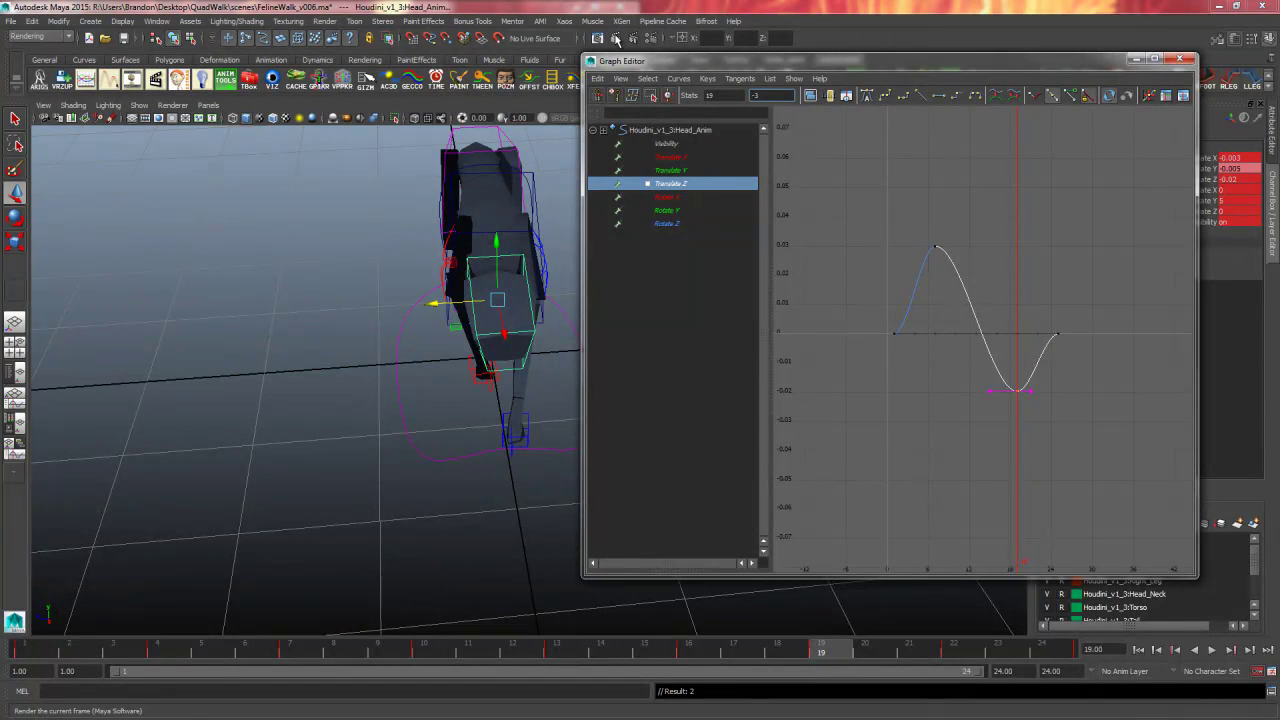
pyautogui.write('-.03')
pyautogui.press('Return')
# - Tilt the tangents of the head's Translate Z keys at frames 1 and 25 so the curve flows evenly through the loop point
pyautogui.click(895, 333)
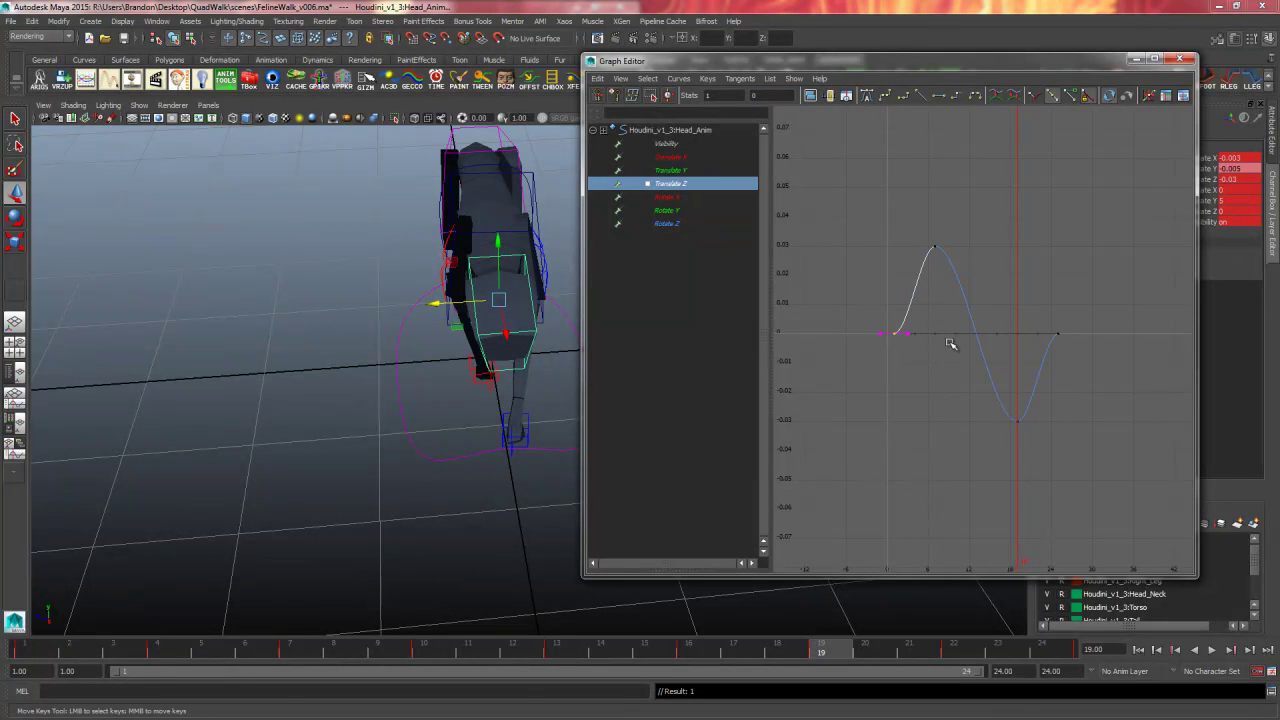
pyautogui.keyDown('shift'); pyautogui.click(1056, 331); pyautogui.keyUp('shift')
pyautogui.press('a')
pyautogui.moveTo(889, 331); pyautogui.dragTo(822, 370)
pyautogui.moveTo(835, 366); pyautogui.dragTo(856, 323, button='middle')
pyautogui.moveTo(1185, 317); pyautogui.dragTo(1110, 372)
pyautogui.moveTo(1120, 313); pyautogui.dragTo(1140, 364)
pyautogui.moveTo(1131, 368); pyautogui.dragTo(1152, 394, button='middle')
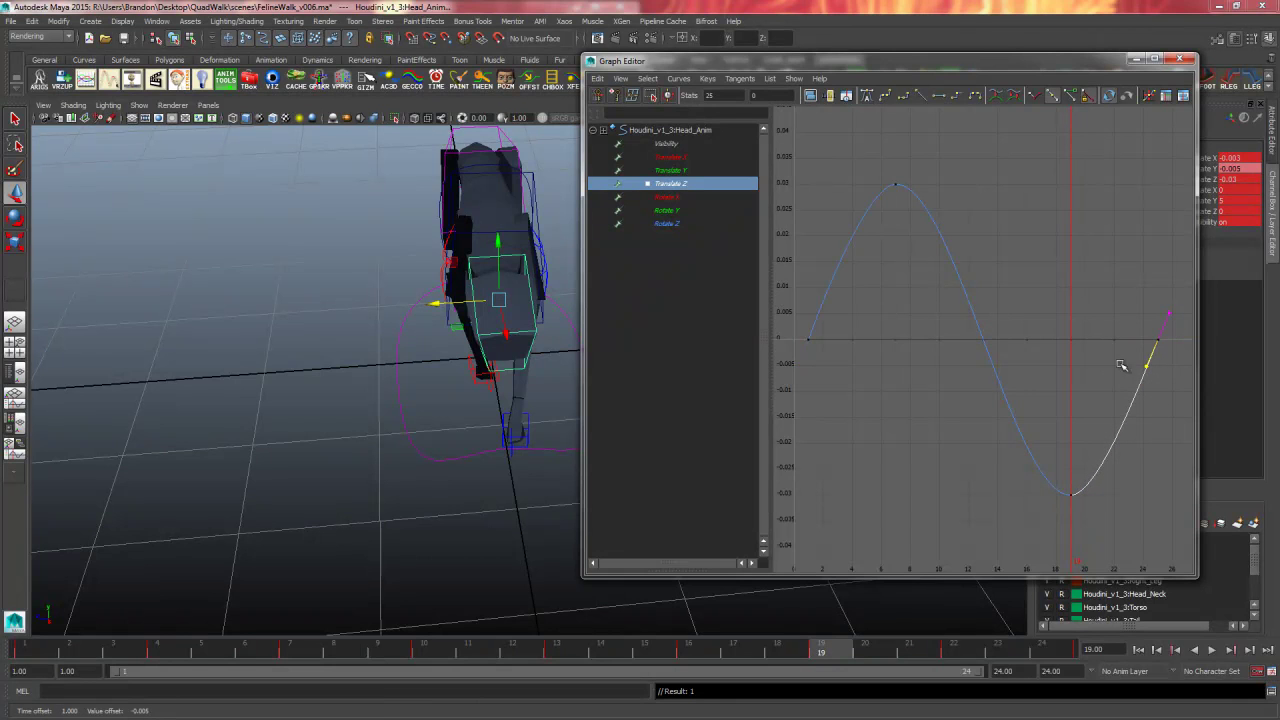
# - Check the Translate Z tangent at frame 1 and play the walk cycle, examining the head's side-to-side sway from the front
pyautogui.moveTo(855, 320); pyautogui.dragTo(754, 393)
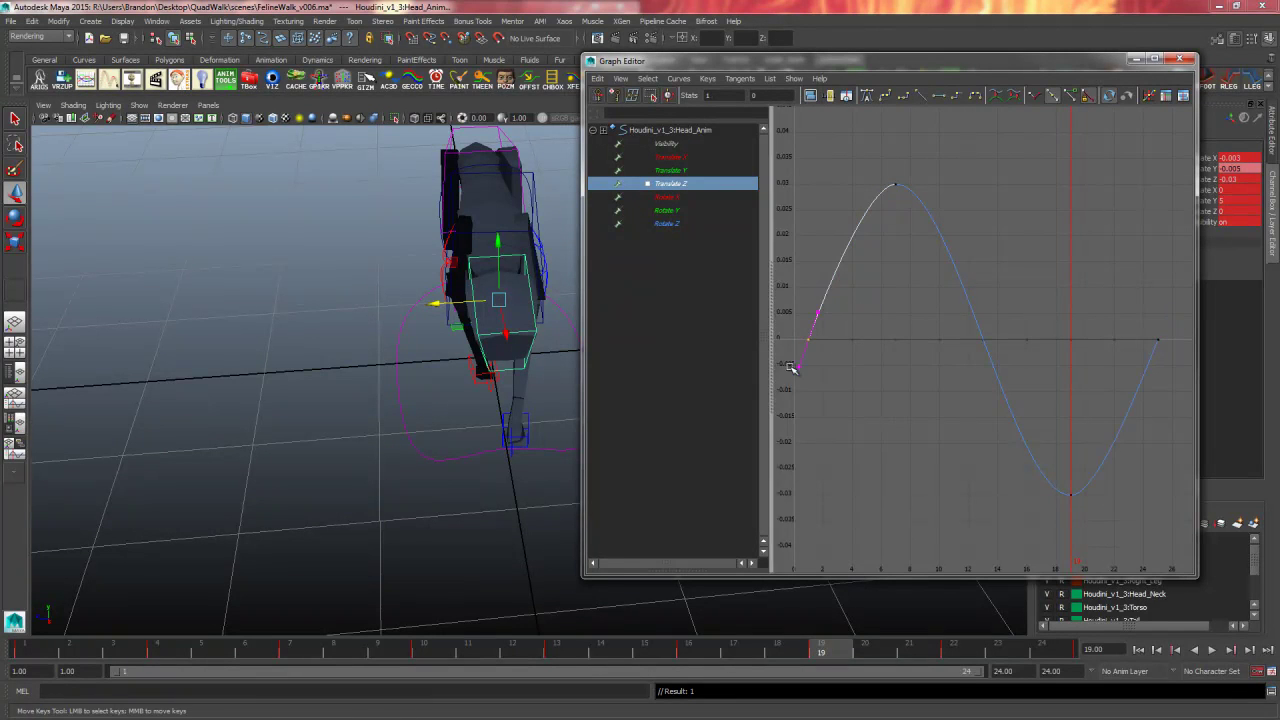
pyautogui.doubleClick(15, 194)
pyautogui.click(355, 106)
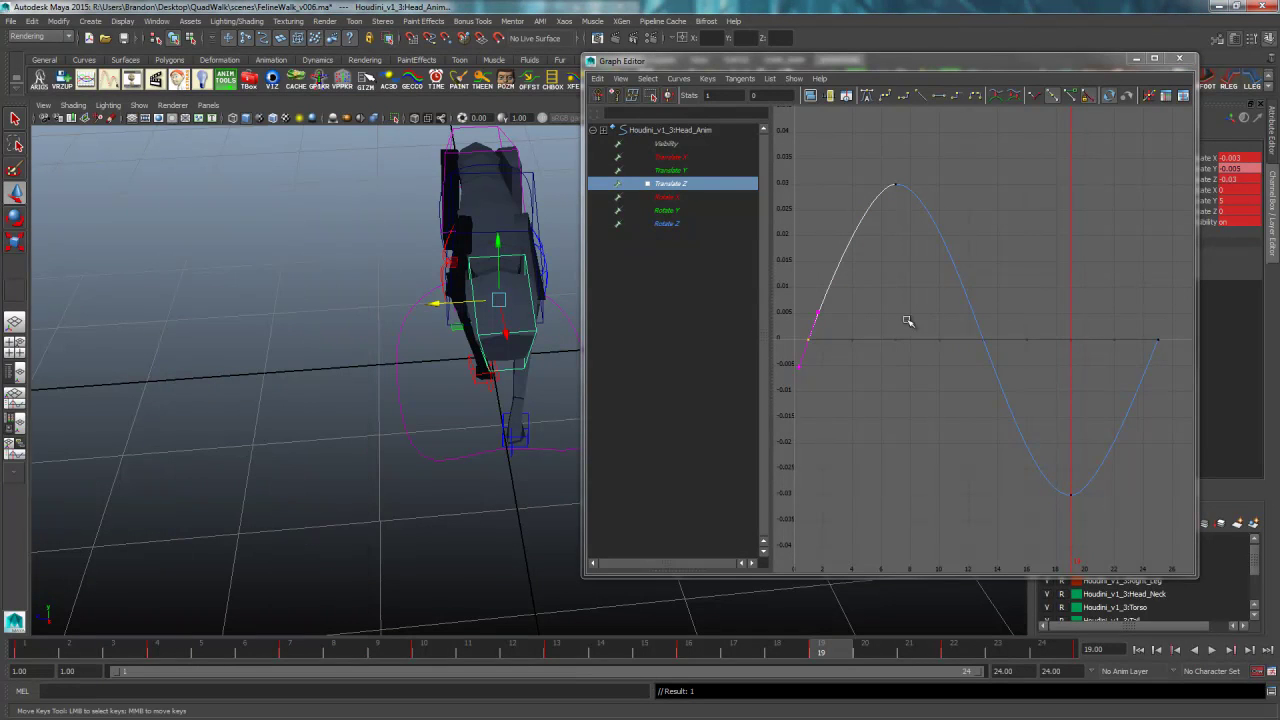
pyautogui.moveTo(877, 290); pyautogui.dragTo(811, 321)
pyautogui.moveTo(836, 313); pyautogui.dragTo(944, 273, button='middle')
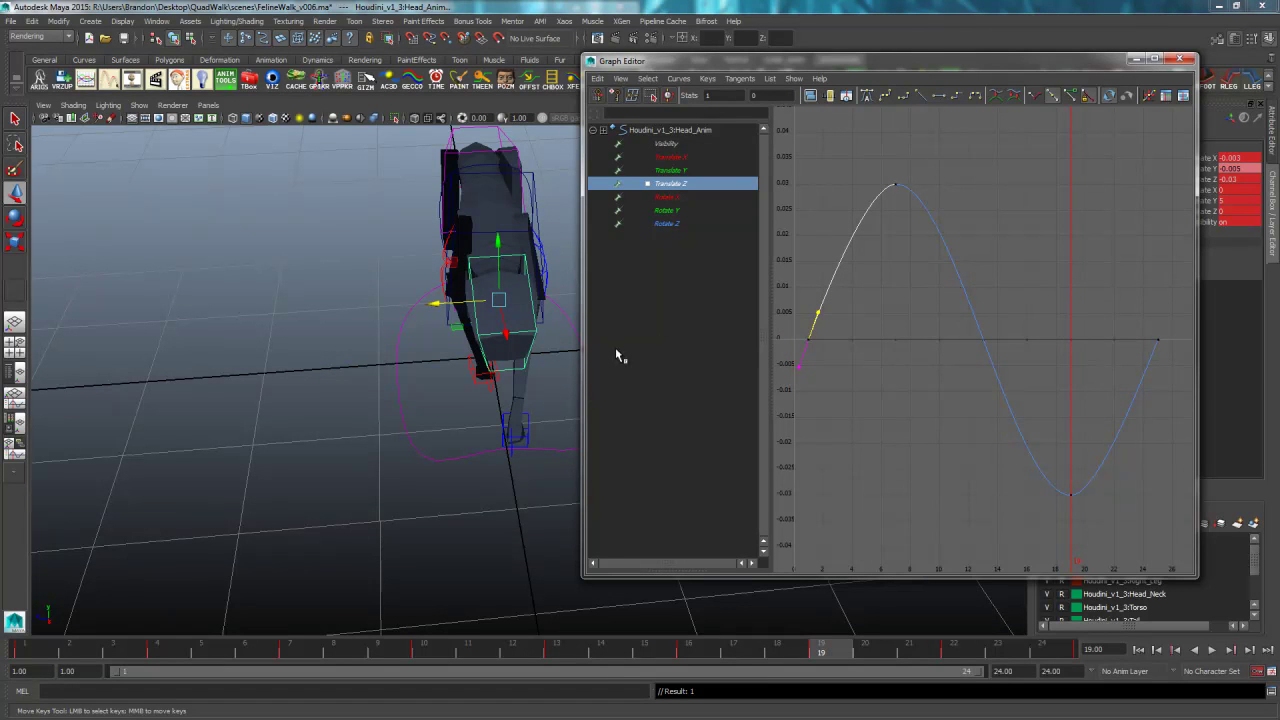
pyautogui.click(1212, 650)
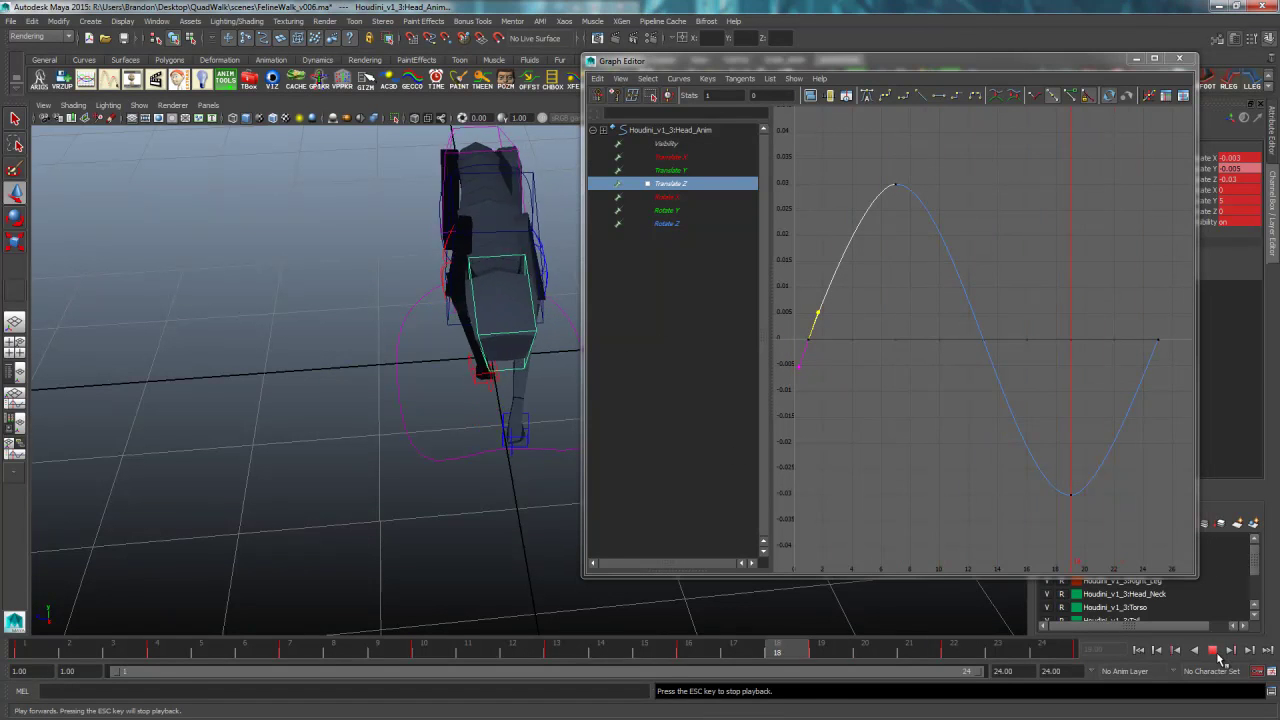
pyautogui.click(1213, 651)
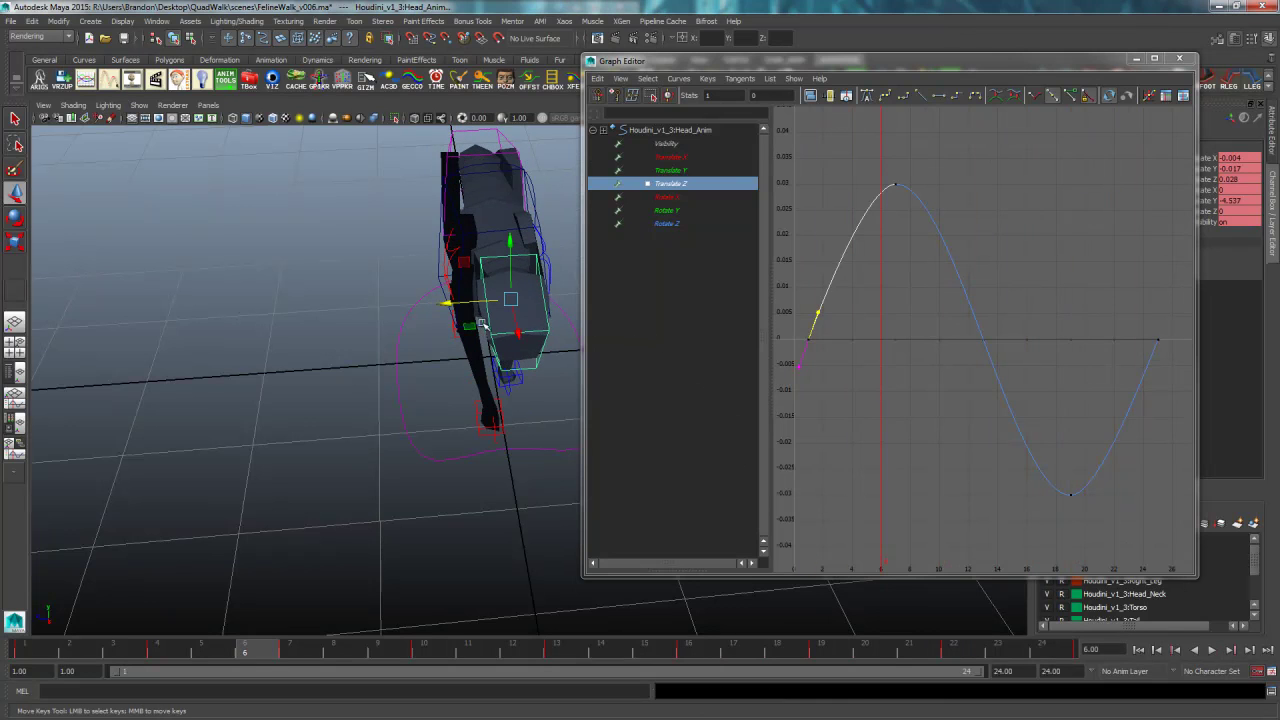
# - Test a Rotate X rotation on the head, undo it, and delete the in-between keys on the Rotate X curve
pyautogui.click(691, 198)
pyautogui.press('e')
pyautogui.keyDown('alt'); pyautogui.moveTo(483, 374); pyautogui.dragTo(527, 358); pyautogui.keyUp('alt')
pyautogui.moveTo(468, 262); pyautogui.dragTo(480, 257)
pyautogui.hotkey('ctrl', 'z')
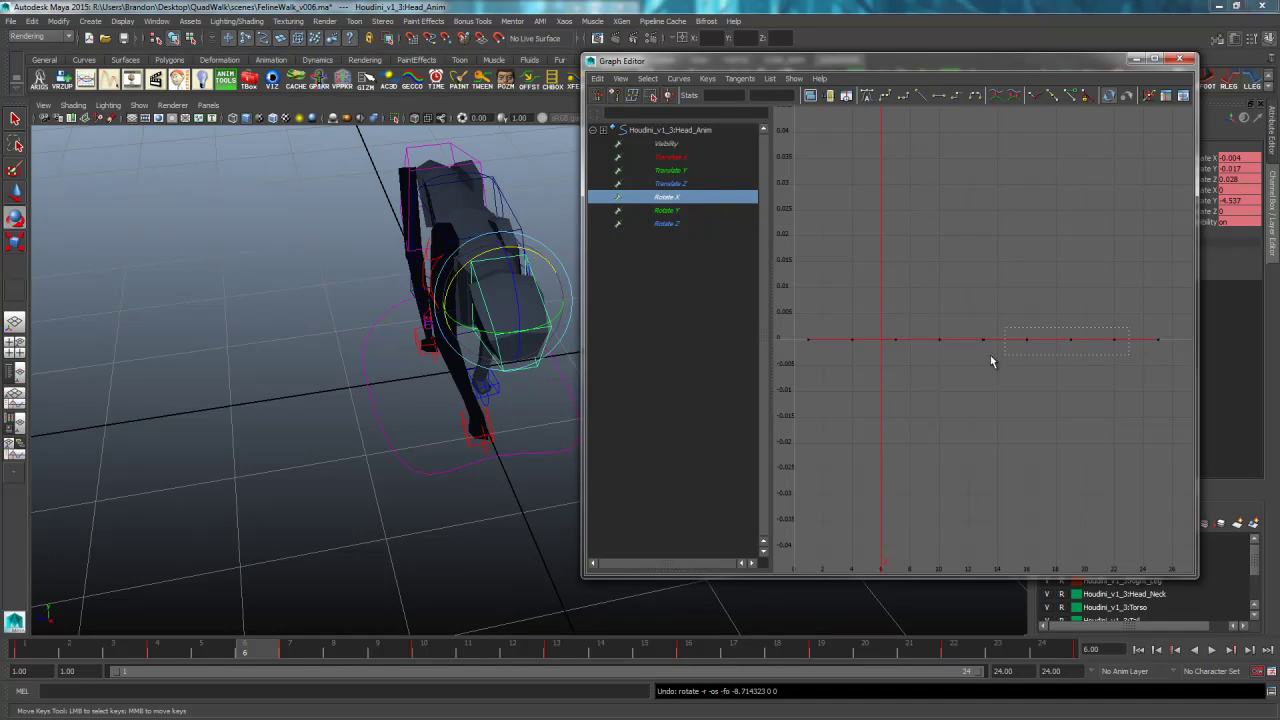
pyautogui.moveTo(1043, 357); pyautogui.dragTo(925, 352)
# - Delete the in-between keys on the head's Rotate Y curve, keeping the keys at frames 1, 7, 19 and 25
pyautogui.click(684, 211)
pyautogui.press('f')
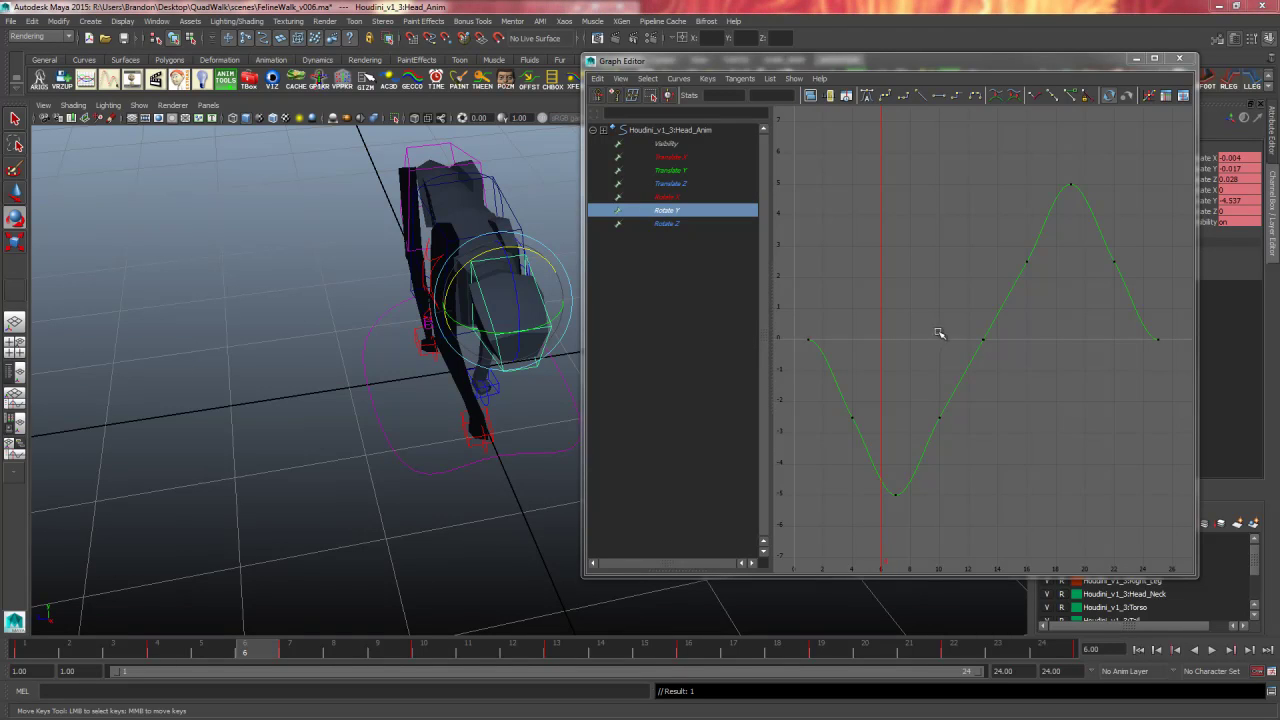
pyautogui.scroll(-2, 1019, 345)
pyautogui.moveTo(1085, 276); pyautogui.dragTo(890, 419)
pyautogui.press('Delete')
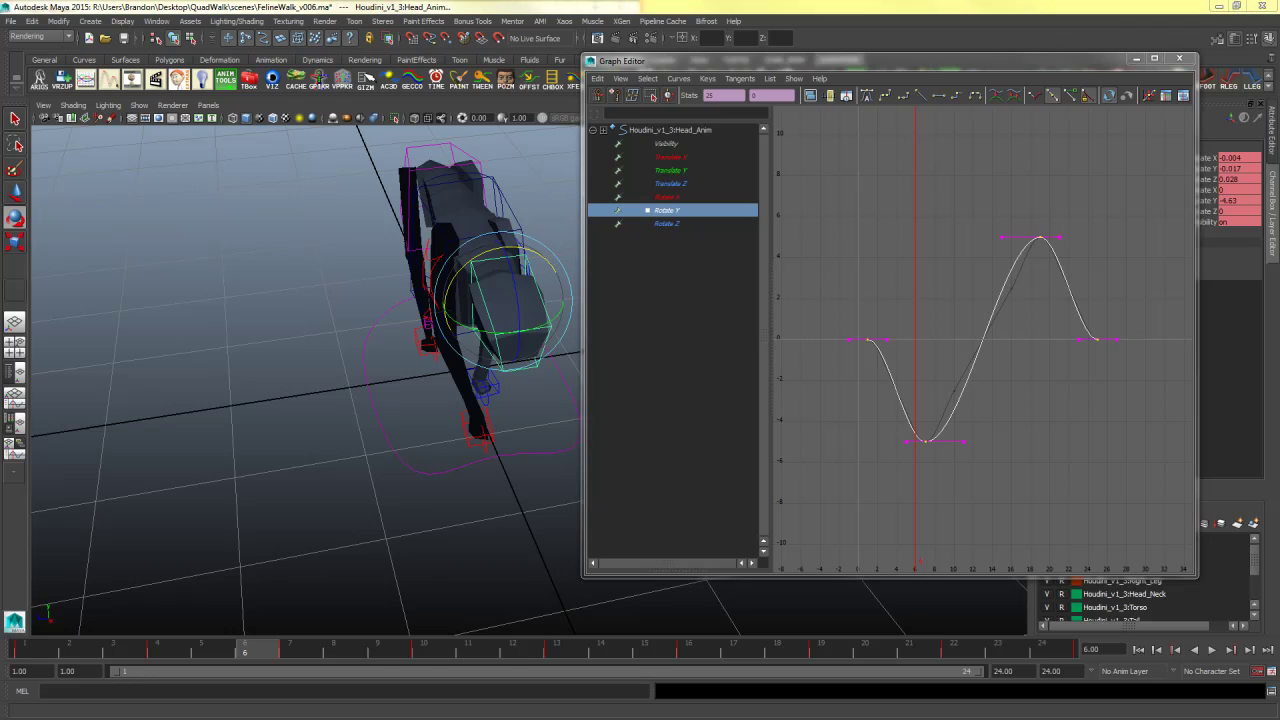
# - Count back 12 frames from the Rotate Y key at frame 7 and move the head's first Rotate Y key to frame -5
pyautogui.moveTo(899, 481); pyautogui.dragTo(927, 475)
pyautogui.press('k')
pyautogui.press('e')
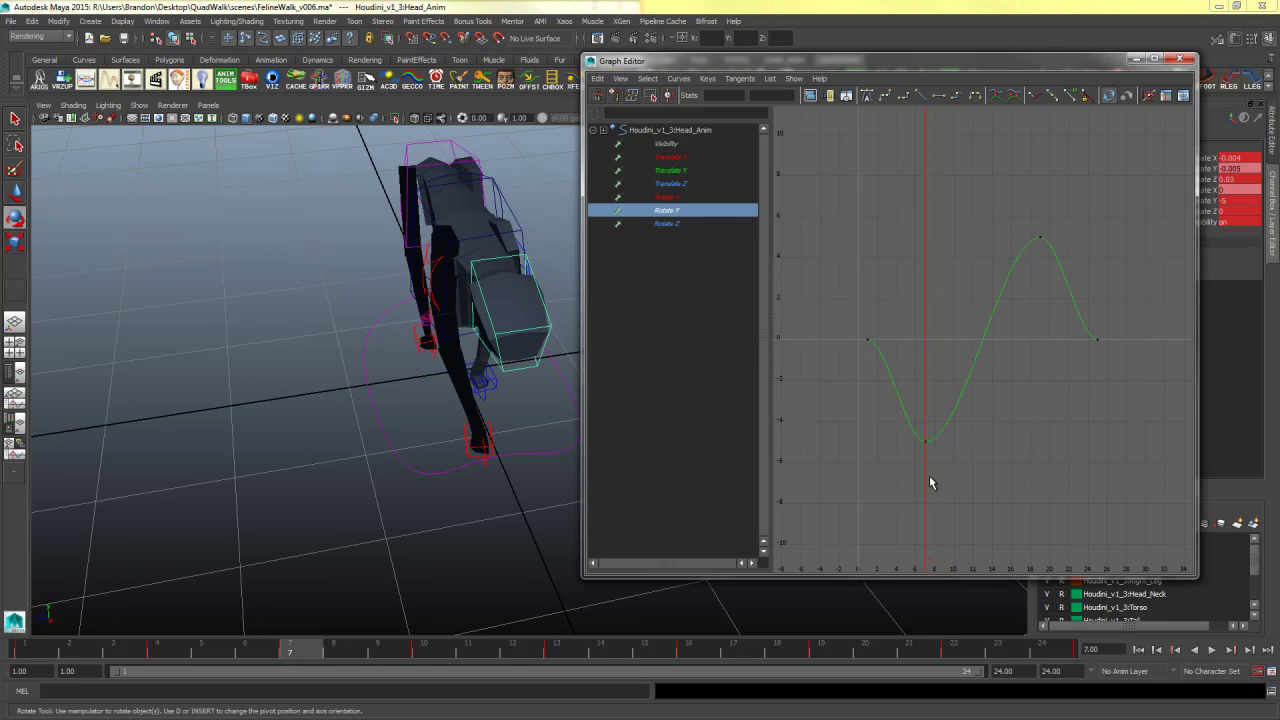
pyautogui.hotkey('alt', ',')
pyautogui.hotkey('alt', ',')
pyautogui.hotkey('alt', ',')
pyautogui.hotkey('alt', ',')
pyautogui.hotkey('alt', ',')
pyautogui.hotkey('alt', ',')
pyautogui.hotkey('alt', ',')
pyautogui.hotkey('alt', ',')
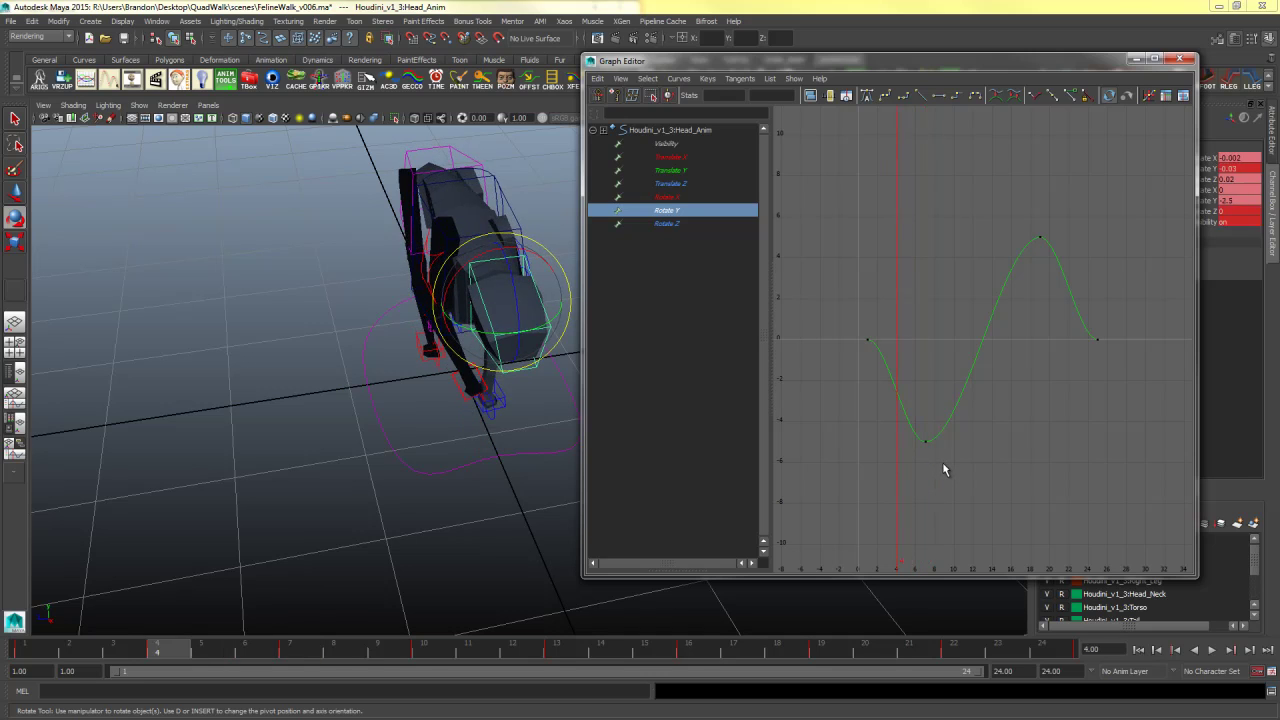
pyautogui.hotkey('alt', ',')
pyautogui.hotkey('alt', ',')
pyautogui.hotkey('alt', ',')
pyautogui.hotkey('alt', ',')
pyautogui.press('w')
pyautogui.click(868, 338)
pyautogui.press('w')
pyautogui.moveTo(898, 360); pyautogui.dragTo(832, 366, button='middle')
# - Count forward 12 frames from the Rotate Y key at frame 19 and move the head's last Rotate Y key to frame 31
pyautogui.moveTo(1155, 331); pyautogui.dragTo(1084, 367)
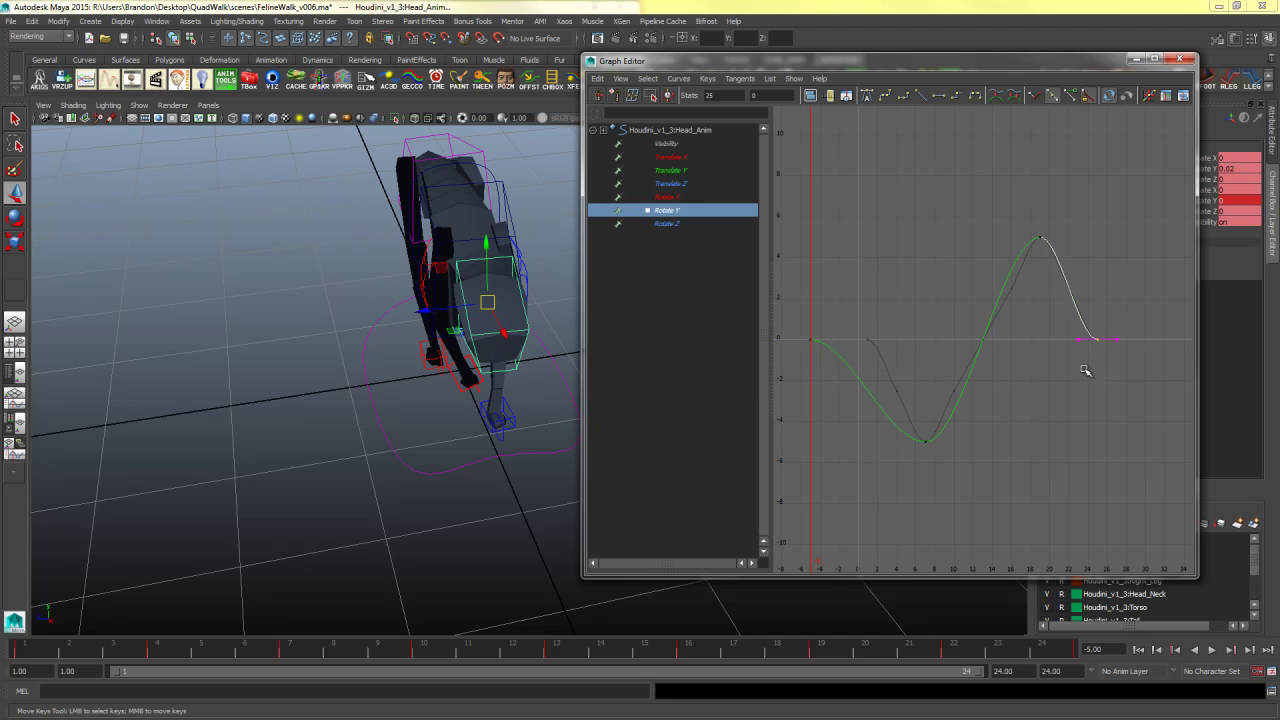
pyautogui.moveTo(982, 395); pyautogui.dragTo(1040, 383)
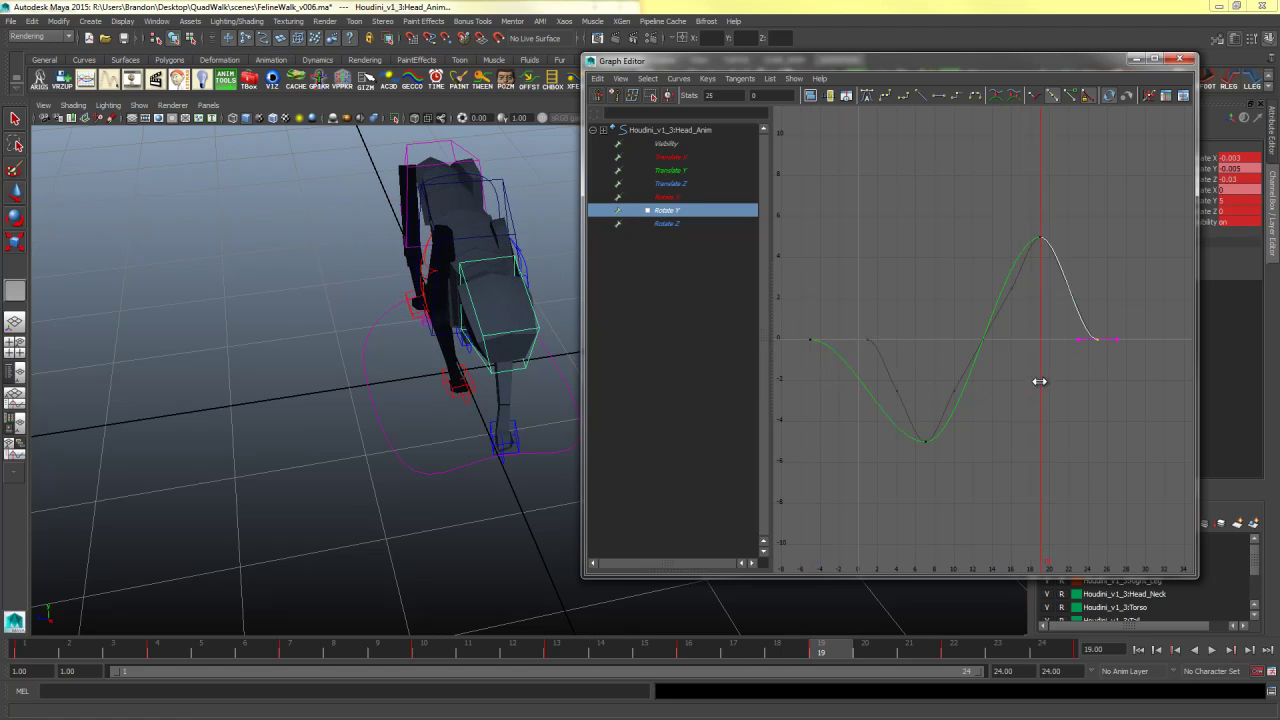
pyautogui.hotkey('alt', '.')
pyautogui.hotkey('alt', '.')
pyautogui.hotkey('alt', '.')
pyautogui.hotkey('alt', '.')
pyautogui.hotkey('alt', '.')
pyautogui.hotkey('alt', '.')
pyautogui.hotkey('alt', '.')
pyautogui.hotkey('alt', '.')
pyautogui.hotkey('alt', '.')
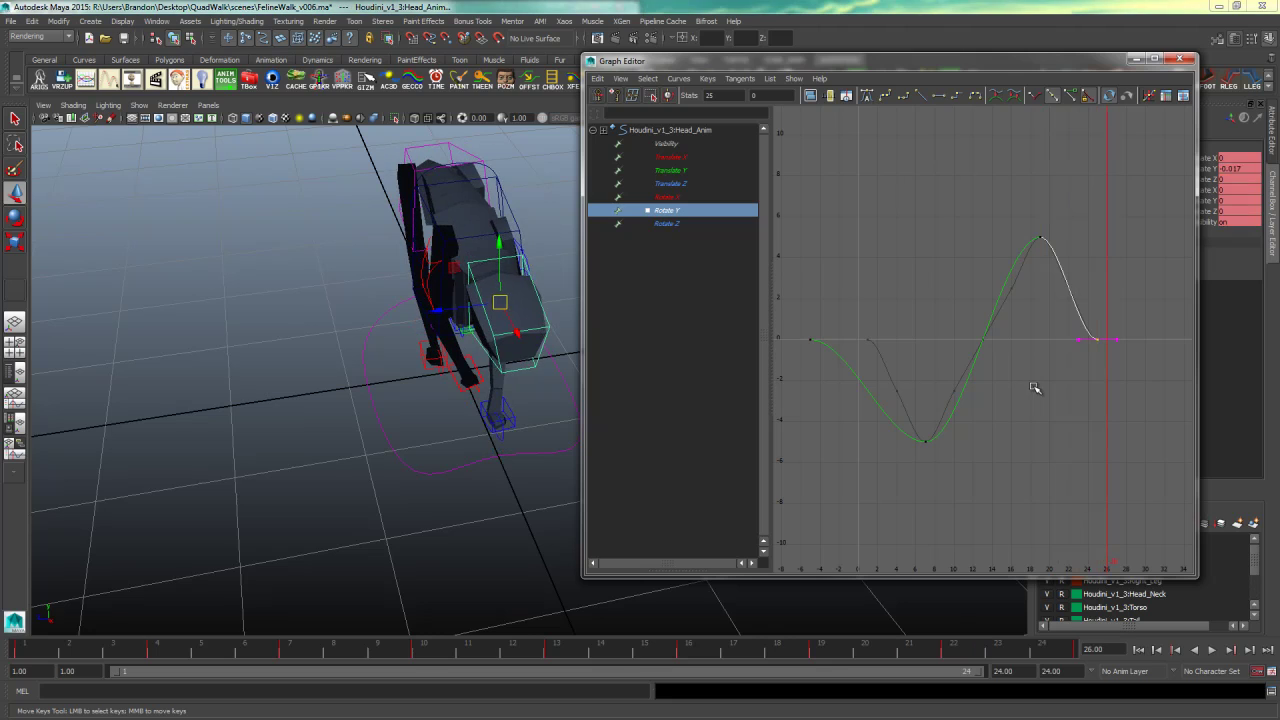
pyautogui.hotkey('alt', '.')
pyautogui.hotkey('alt', '.')
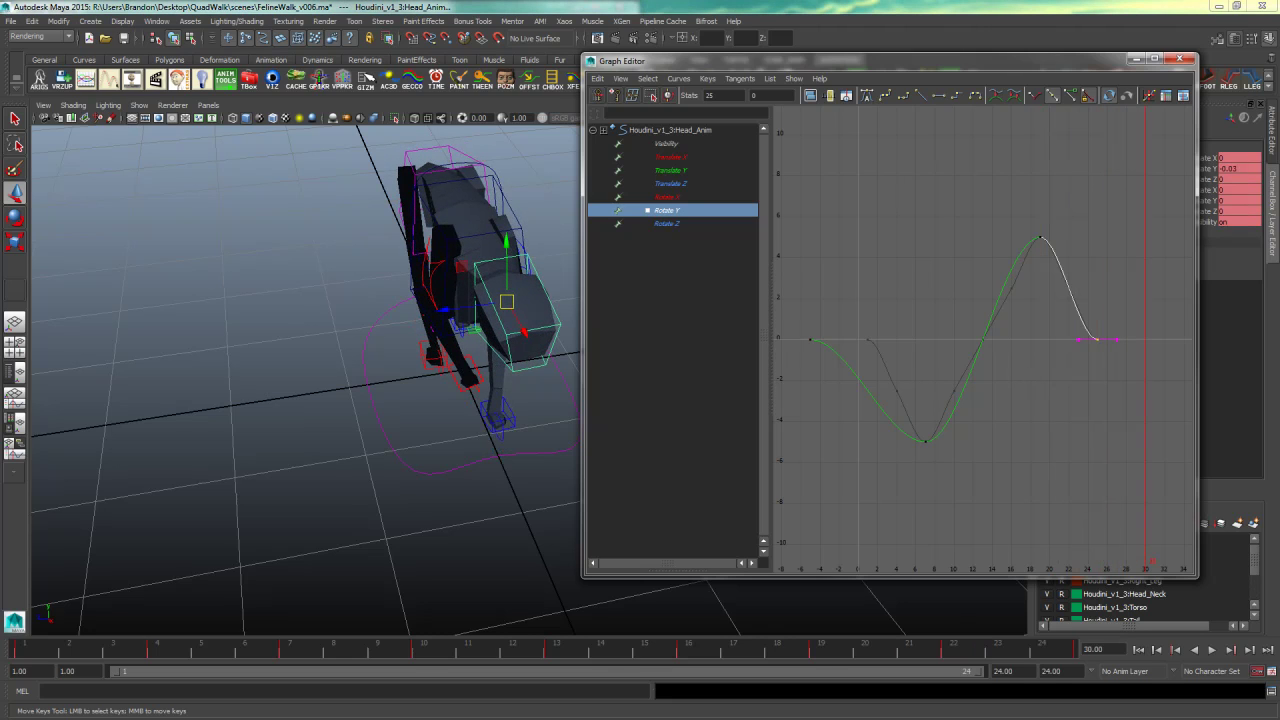
pyautogui.moveTo(1076, 317); pyautogui.dragTo(1107, 370)
pyautogui.moveTo(1096, 382); pyautogui.dragTo(1149, 377, button='middle')
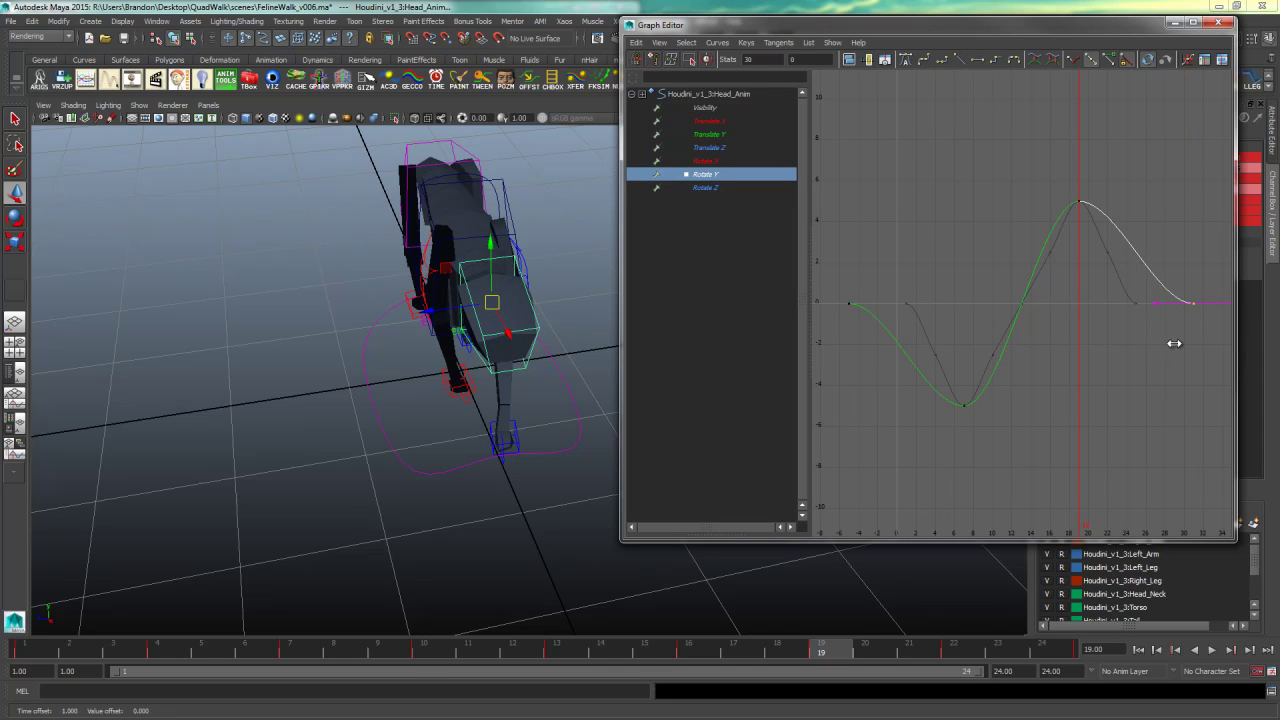
# - Set the head's Rotate Y key at frame -5 to 5 and the keys at frames 7 and 31 to -5
pyautogui.moveTo(1032, 216); pyautogui.dragTo(1034, 219)
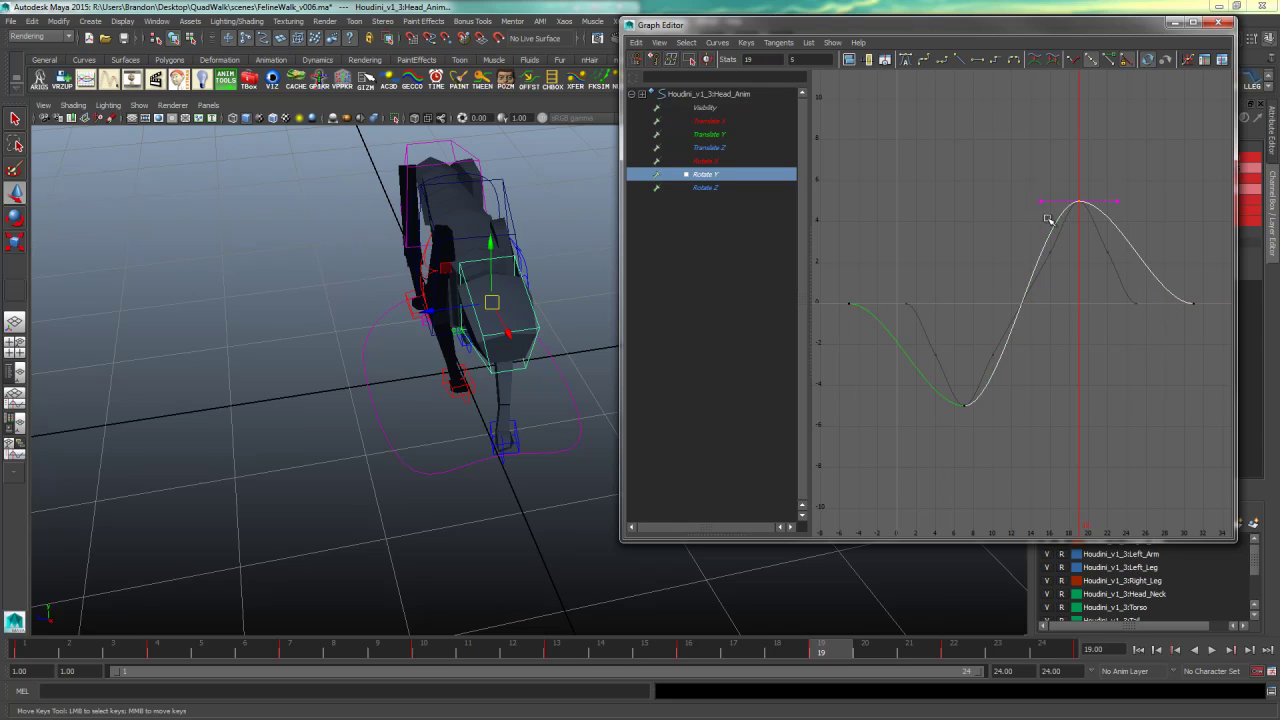
pyautogui.keyDown('shift'); pyautogui.moveTo(853, 293); pyautogui.dragTo(812, 298); pyautogui.keyUp('shift')
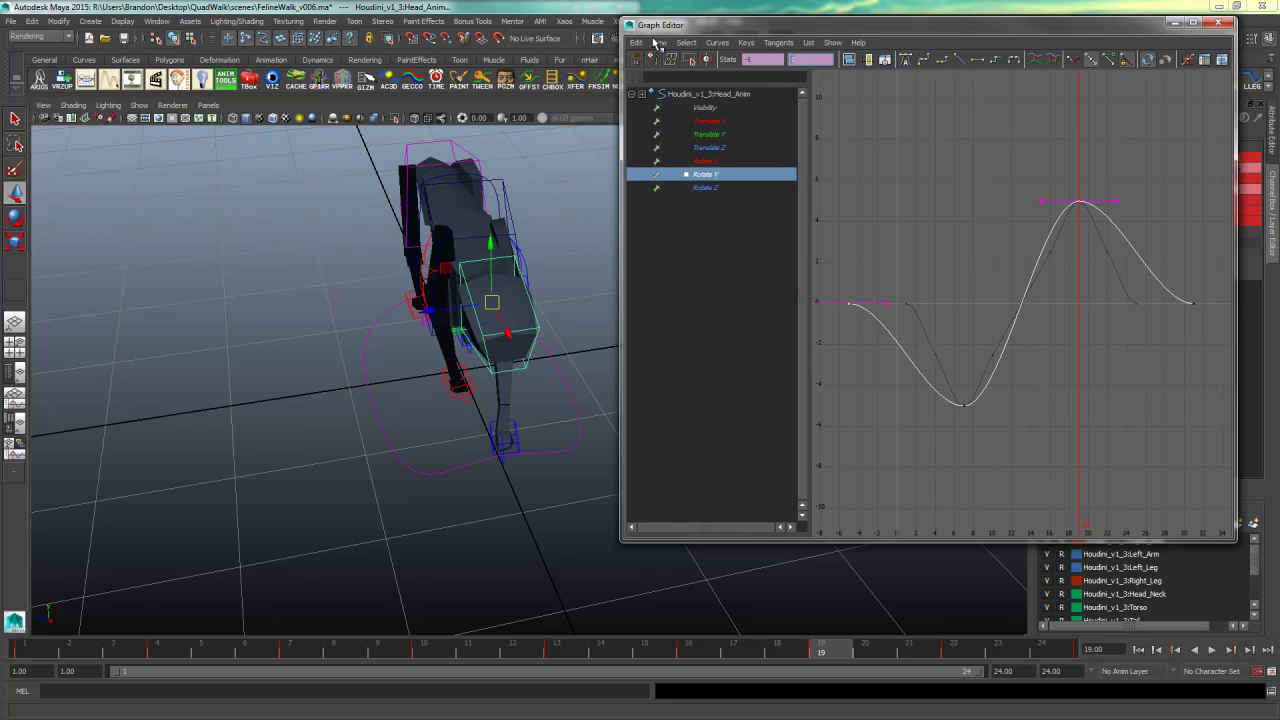
pyautogui.write('5')
pyautogui.press('Return')
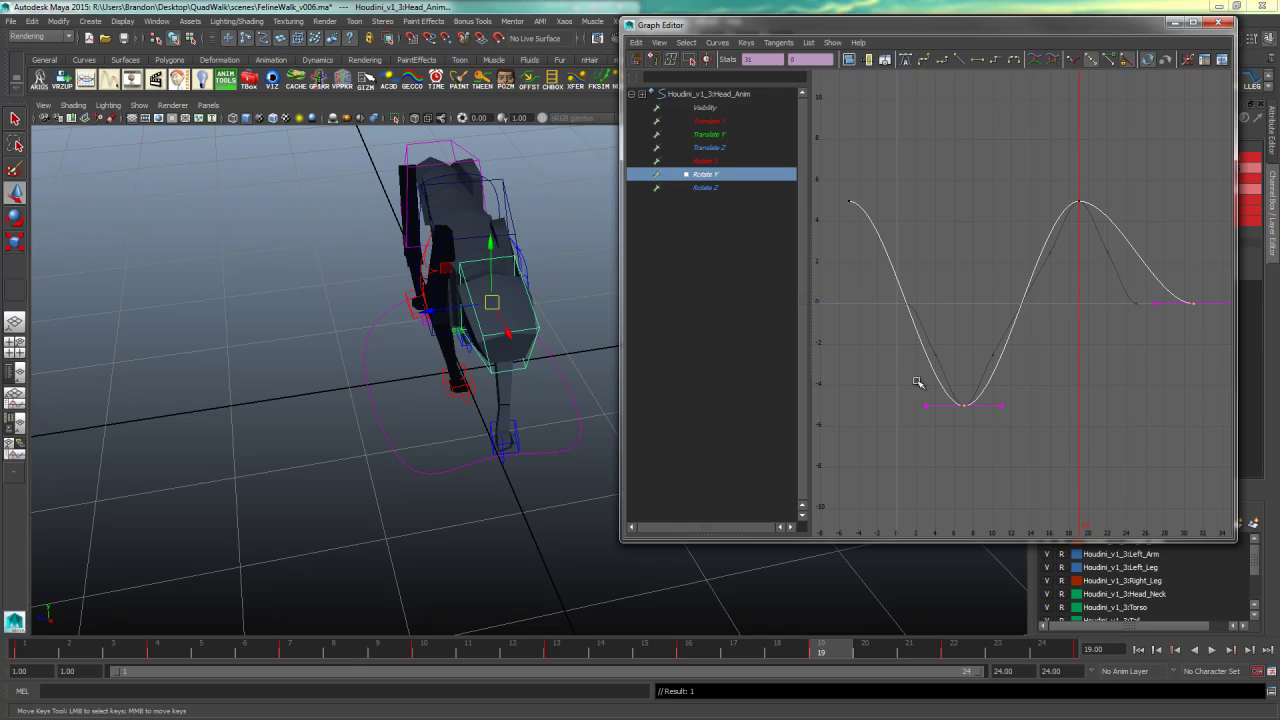
pyautogui.write('5')
pyautogui.press('Return')
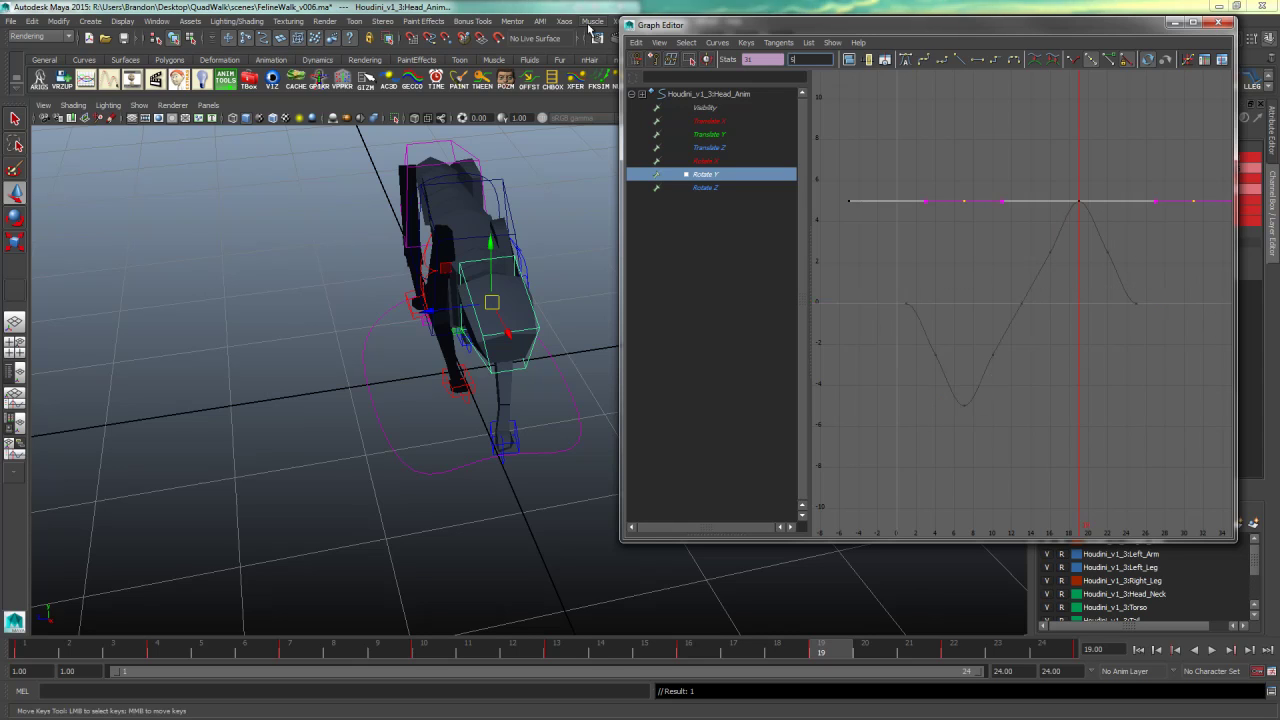
pyautogui.write('-5')
pyautogui.press('Return')
# - Play back the walk cycle and examine the head's side-to-side Rotate Y motion
pyautogui.keyDown('alt'); pyautogui.moveTo(432, 380); pyautogui.dragTo(380, 391, button='middle'); pyautogui.keyUp('alt')
pyautogui.keyDown('alt'); pyautogui.moveTo(380, 391); pyautogui.dragTo(366, 396, button='right'); pyautogui.keyUp('alt')
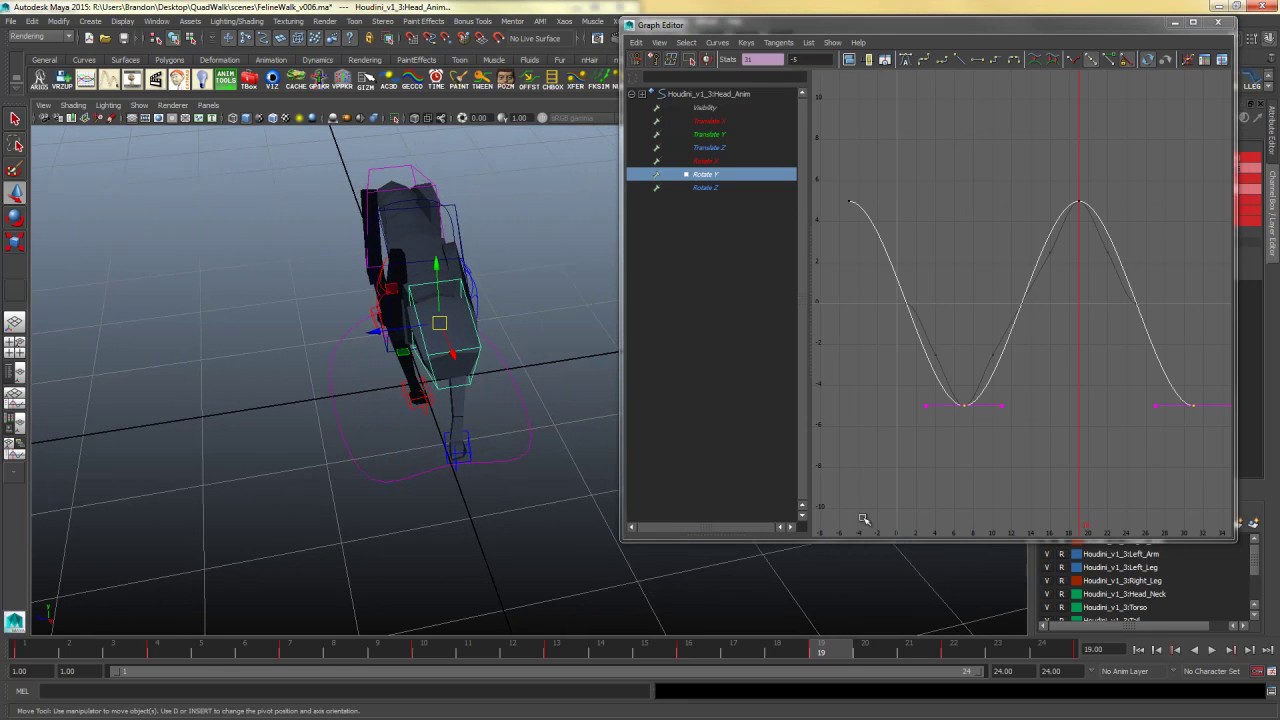
pyautogui.click(1211, 649)
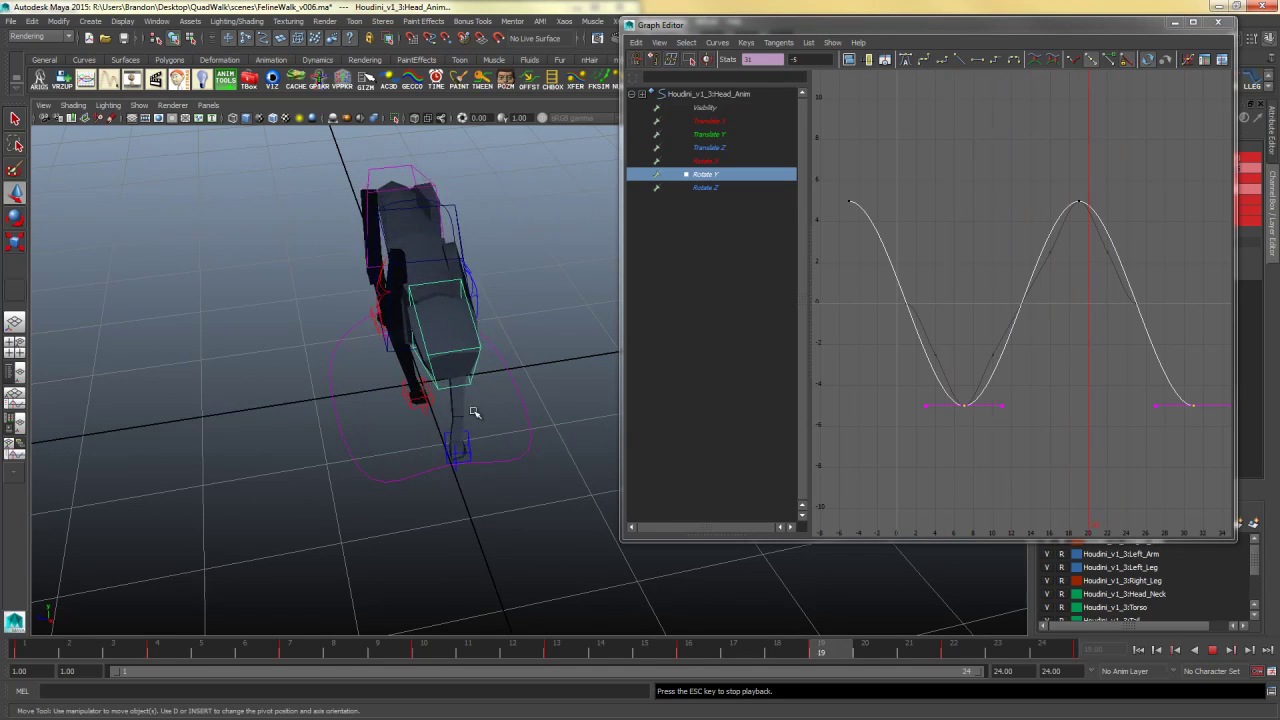
pyautogui.press('e')
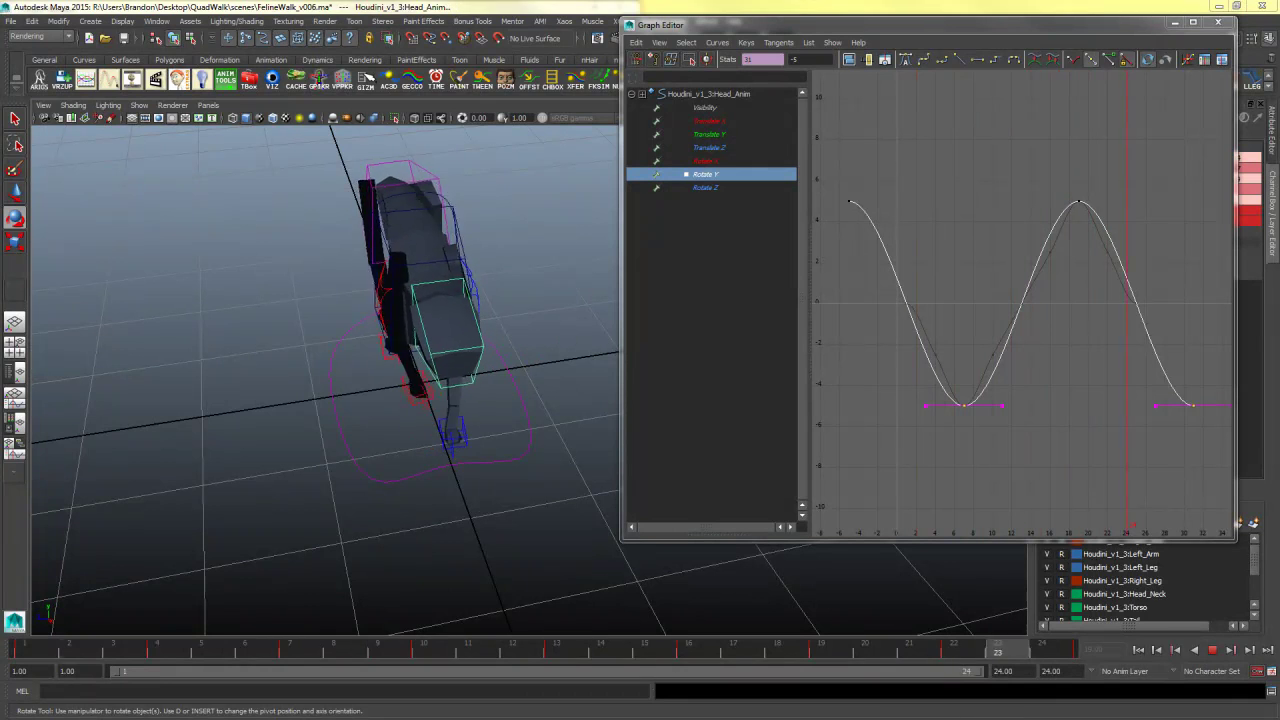
pyautogui.moveTo(836, 165); pyautogui.dragTo(1113, 427)
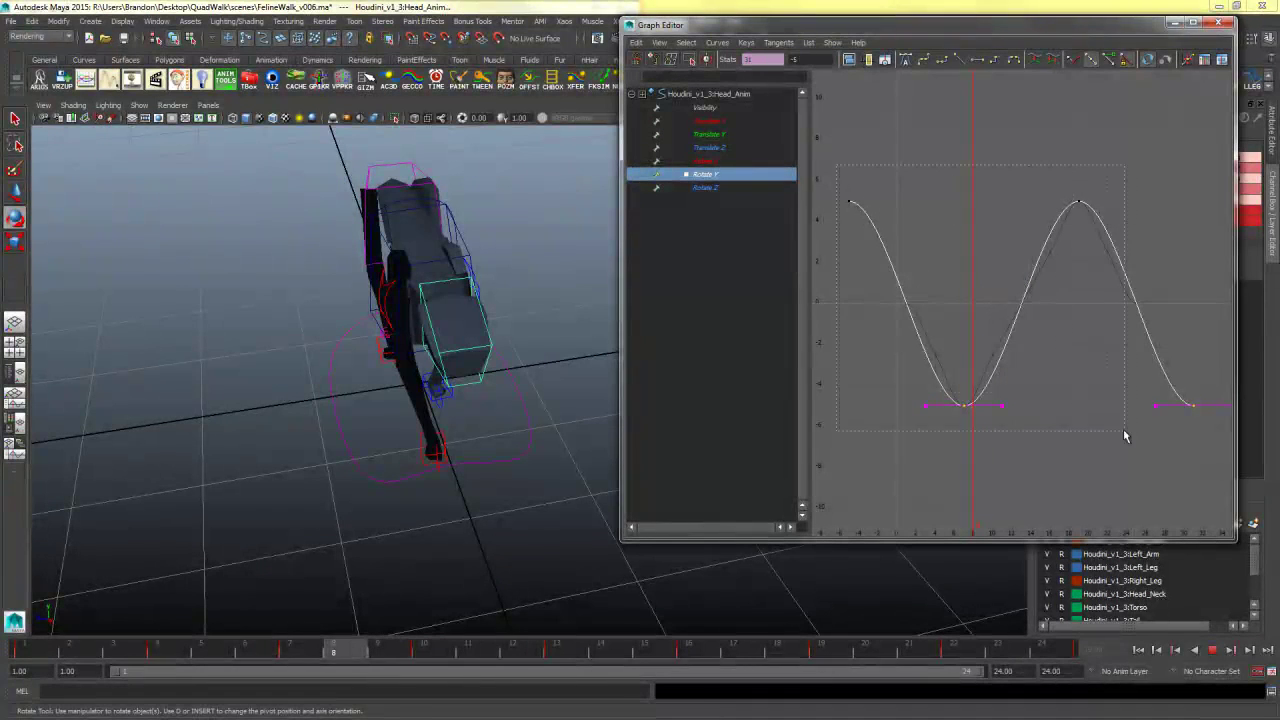
pyautogui.moveTo(1235, 486); pyautogui.dragTo(1236, 488)
pyautogui.moveTo(866, 184); pyautogui.dragTo(820, 222)
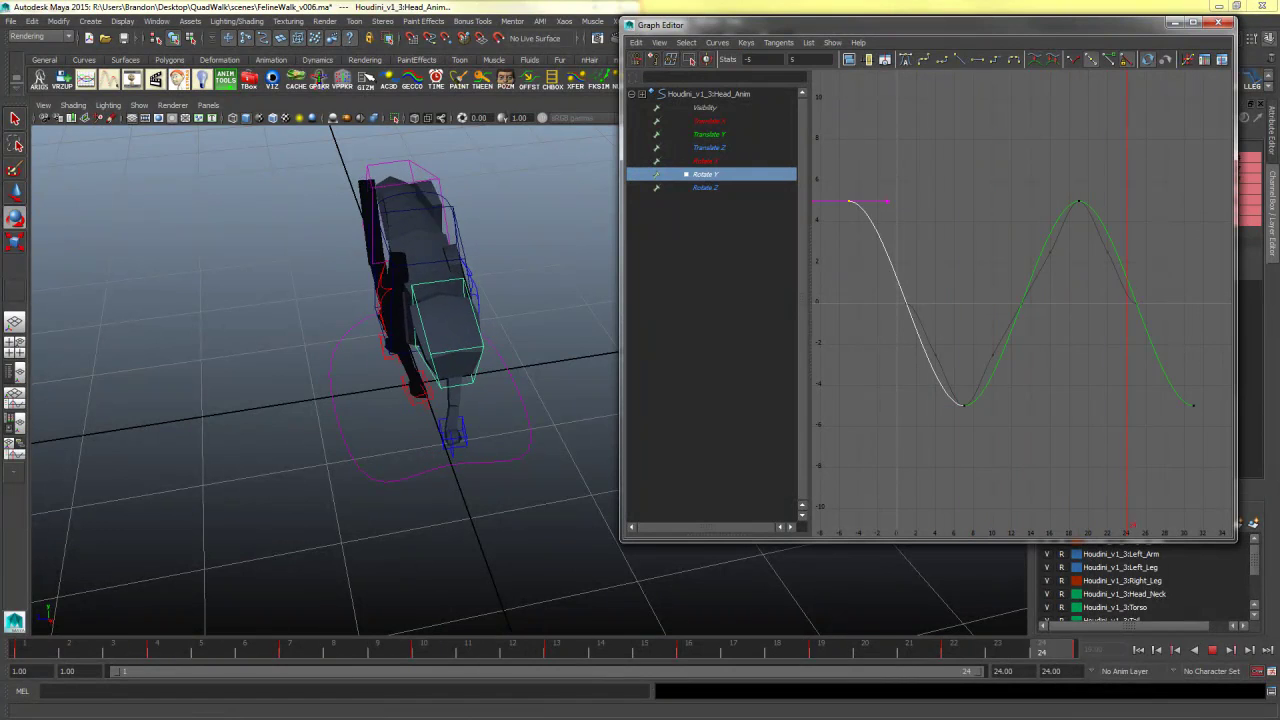
pyautogui.click(1213, 651)
# - Shift all of the head's Rotate Y keys 4 frames earlier and play back the cycle
pyautogui.keyDown('alt'); pyautogui.moveTo(1095, 400); pyautogui.dragTo(1035, 405, button='right'); pyautogui.keyUp('alt')
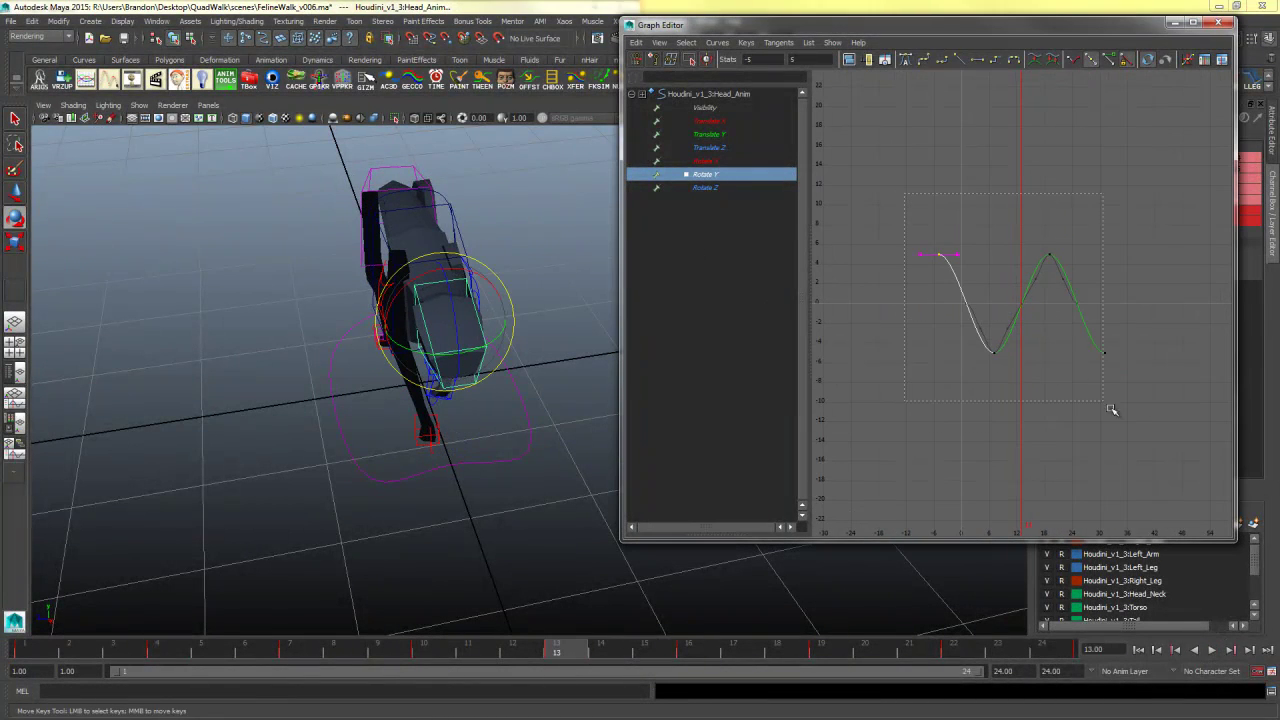
pyautogui.moveTo(1082, 383); pyautogui.dragTo(1170, 460)
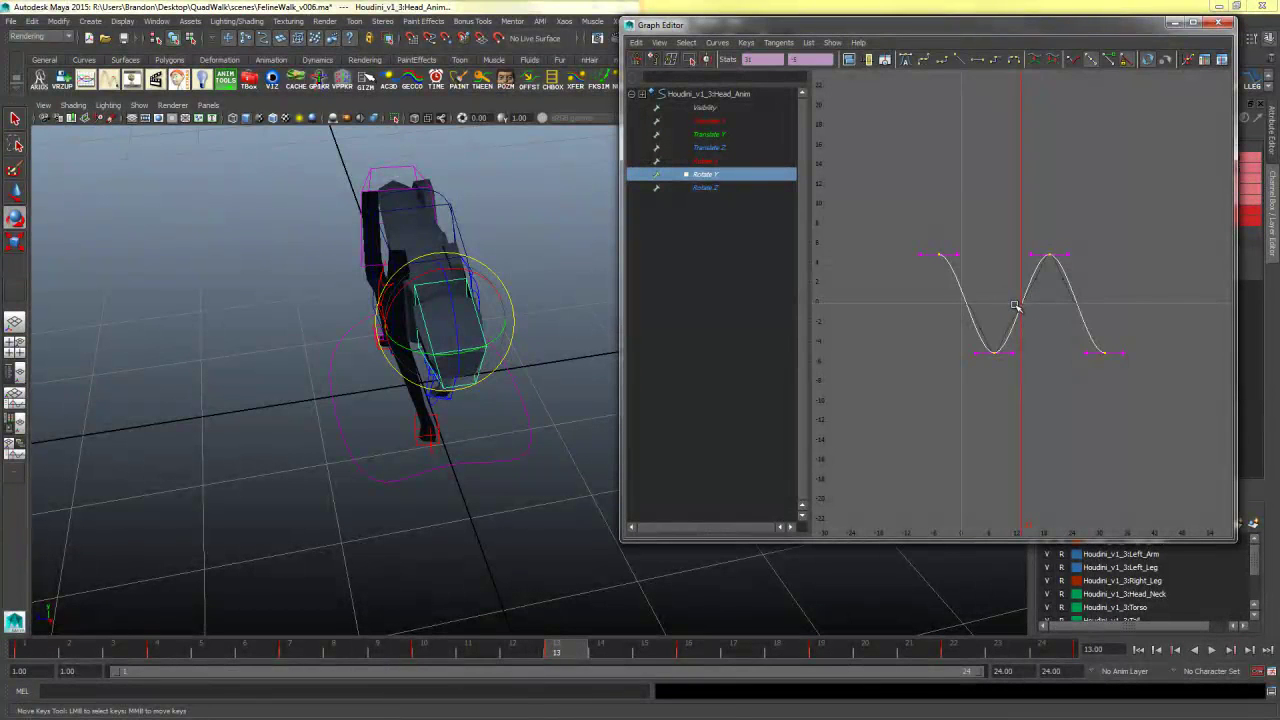
pyautogui.keyDown('shift'); pyautogui.moveTo(1013, 305); pyautogui.dragTo(996, 307, button='middle'); pyautogui.keyUp('shift')
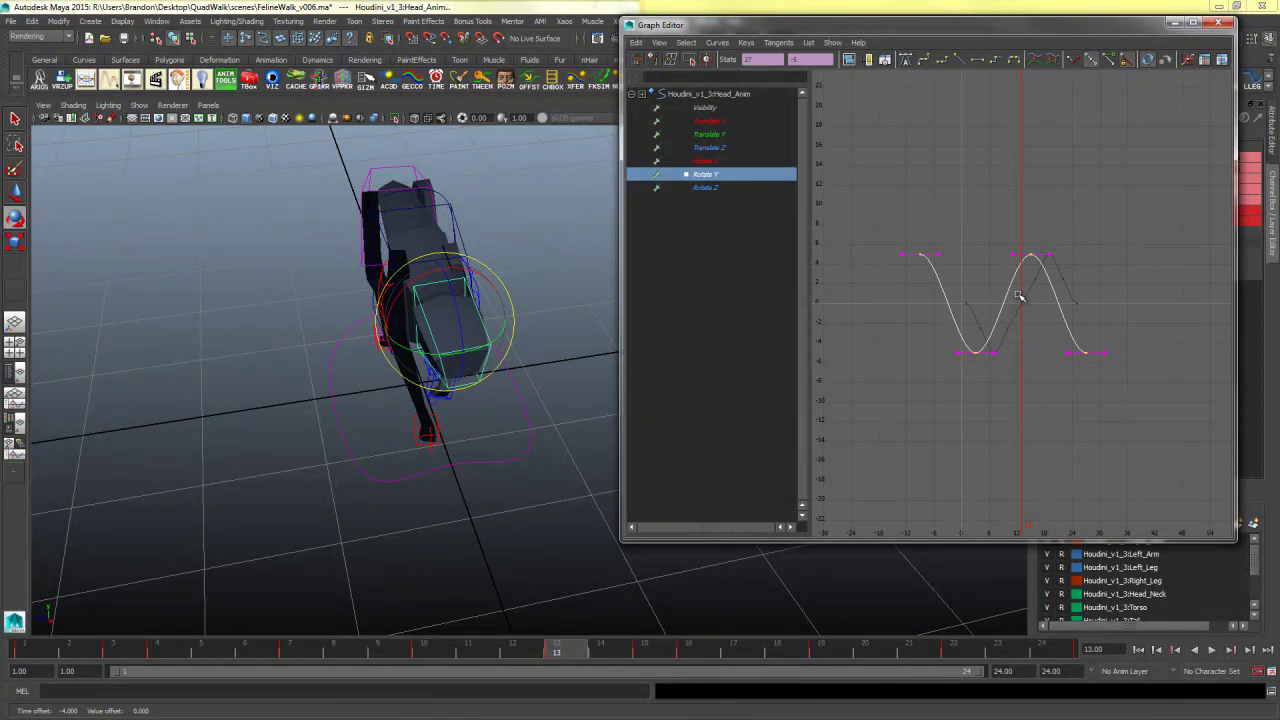
pyautogui.click(1211, 649)
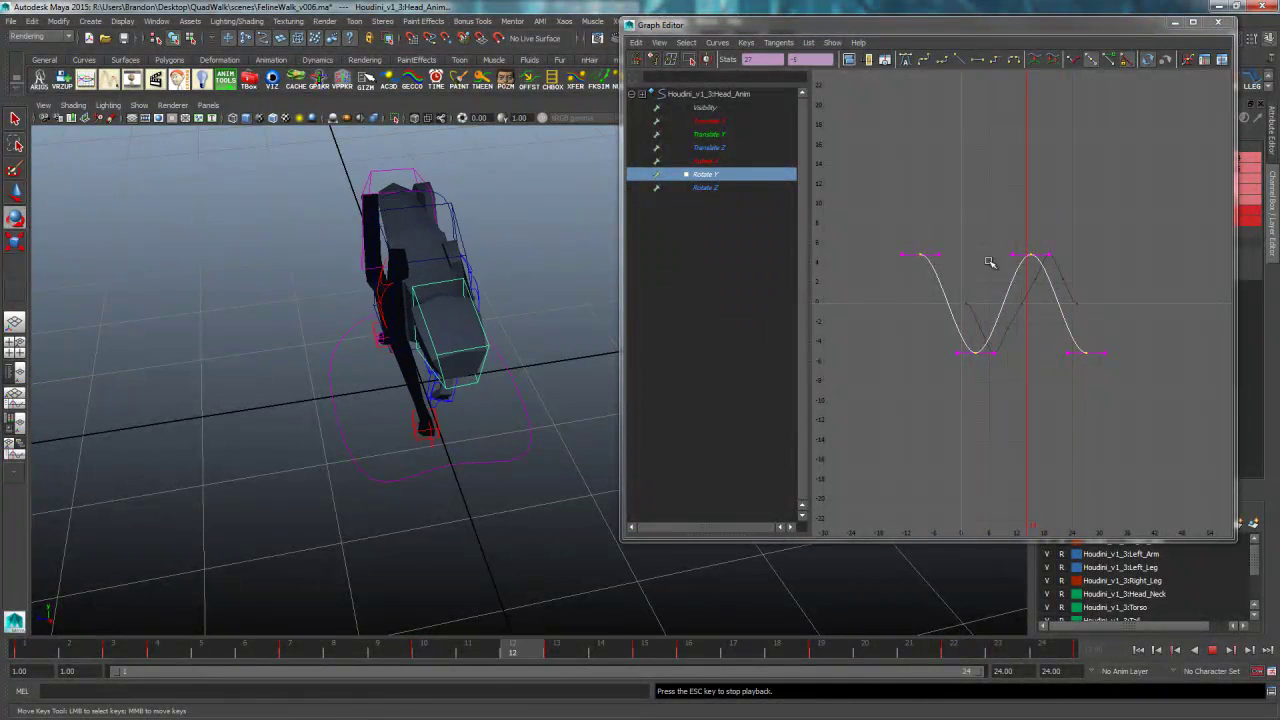
# - Scale all of the head's Rotate Y key values about zero to peaks of about ±3.13 while the cycle plays
pyautogui.moveTo(872, 222); pyautogui.dragTo(1150, 396)
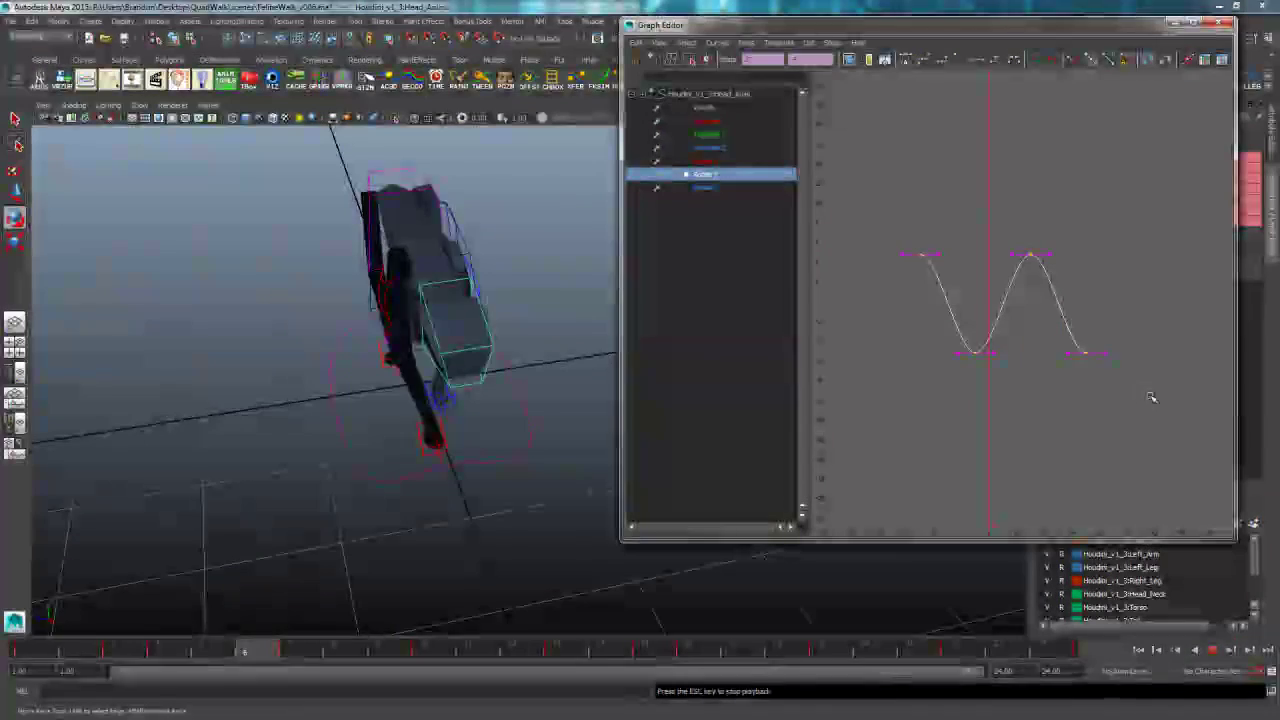
pyautogui.click(16, 243)
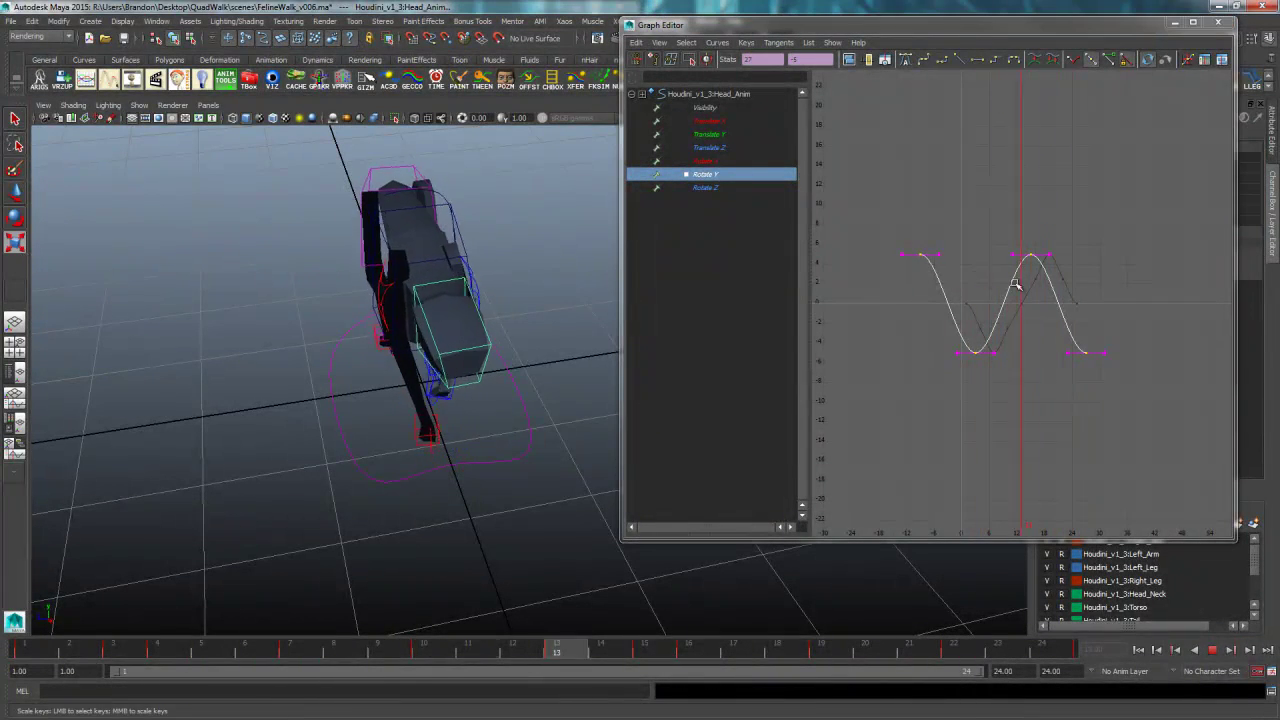
pyautogui.moveTo(1000, 307); pyautogui.dragTo(999, 307, button='middle')
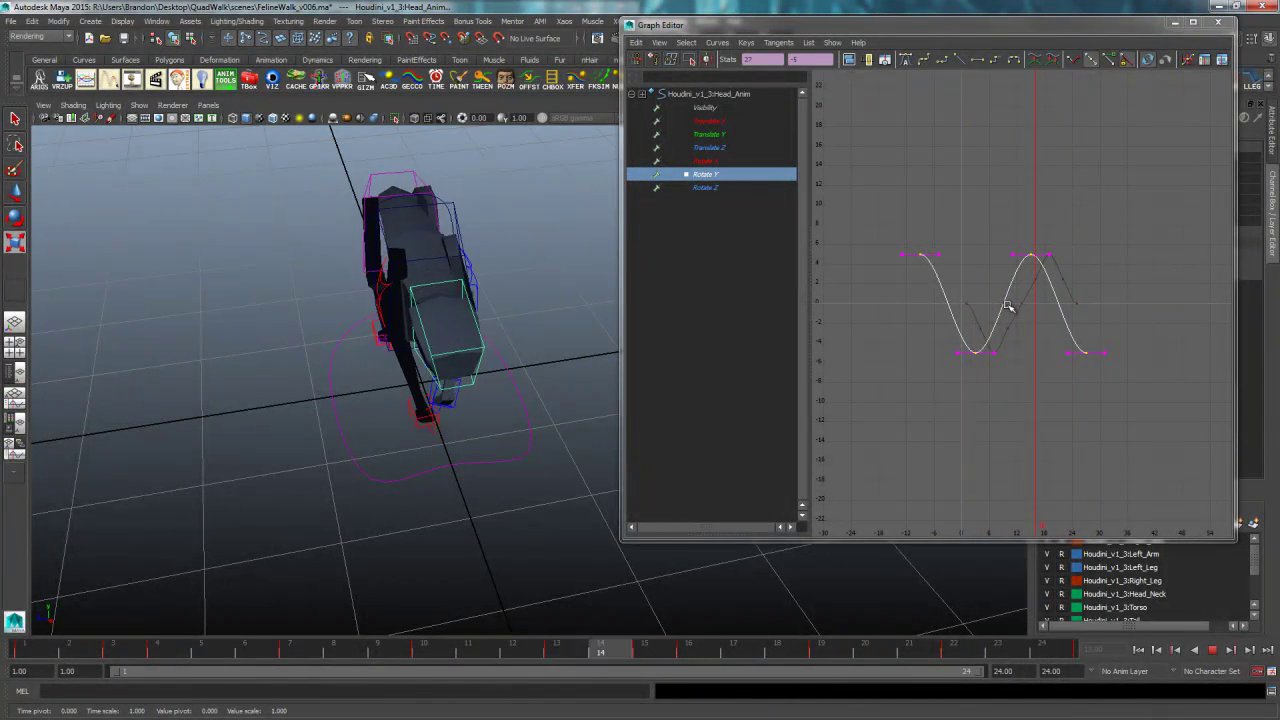
pyautogui.moveTo(994, 304); pyautogui.dragTo(994, 200, button='middle')
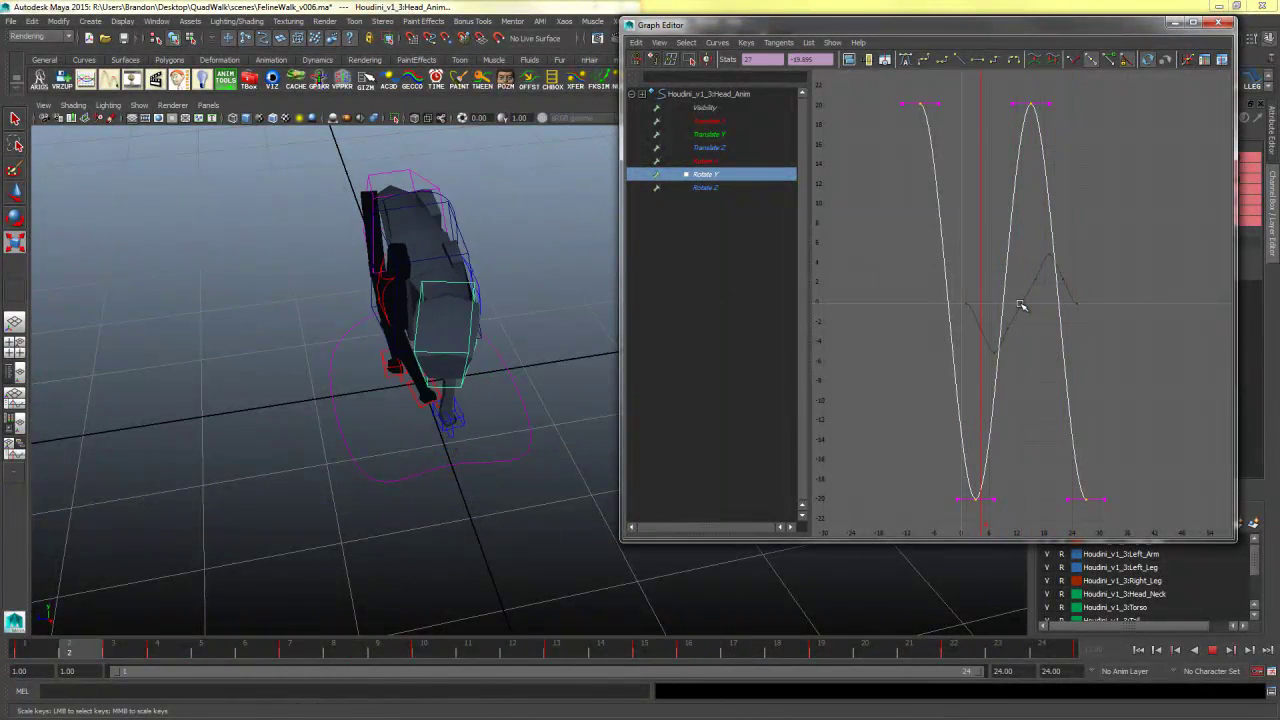
pyautogui.moveTo(1021, 304); pyautogui.dragTo(1030, 334, button='middle')
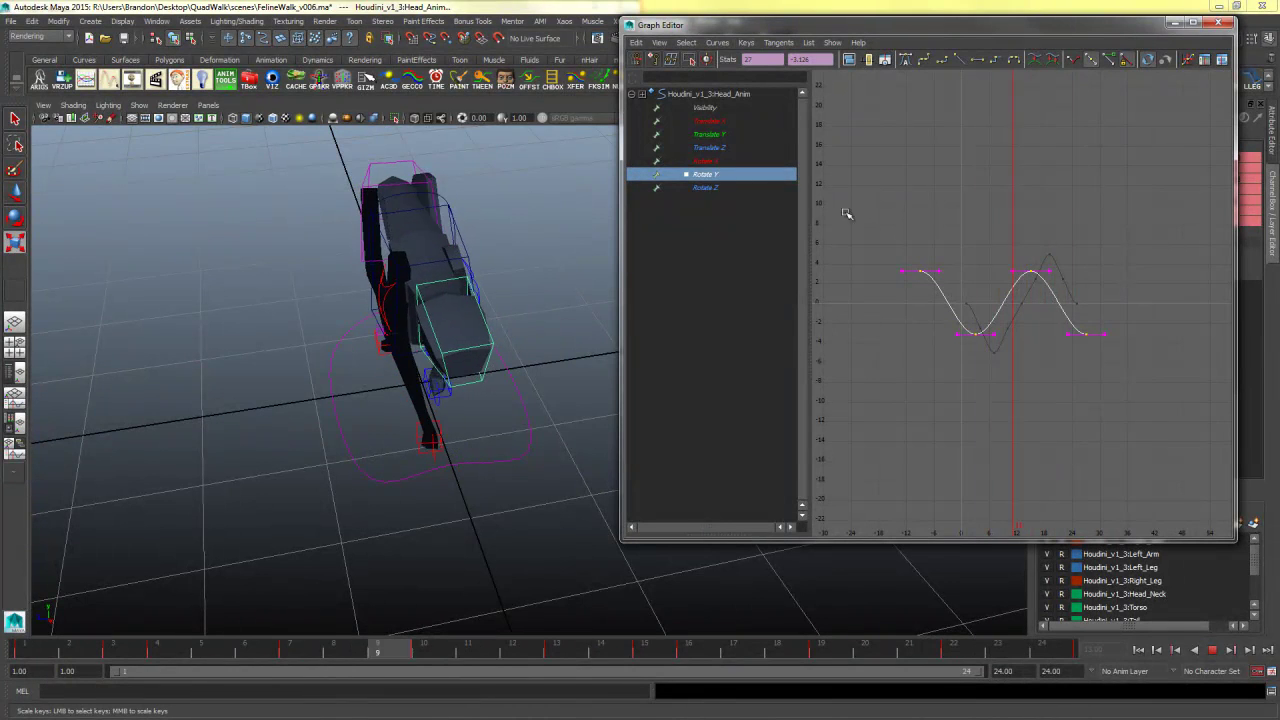
pyautogui.click(1215, 653)
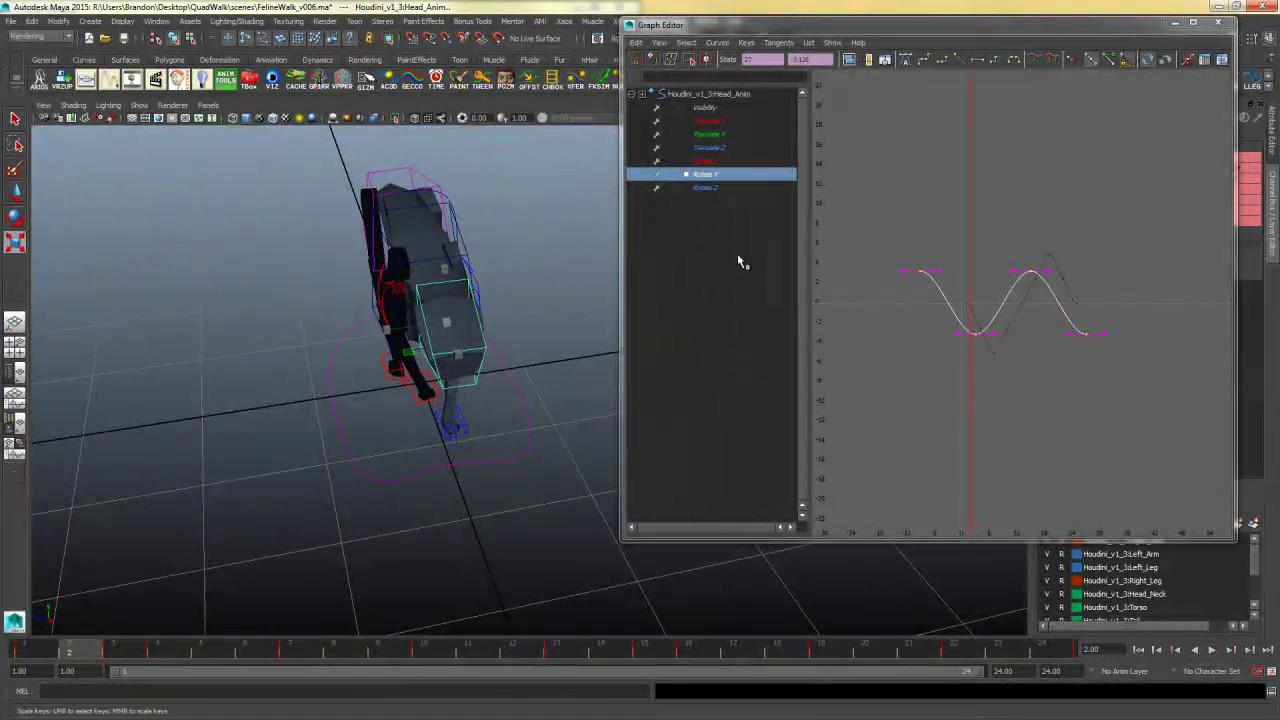
# - Select the right rear foot control and frame its Translate X curve
pyautogui.click(711, 188)
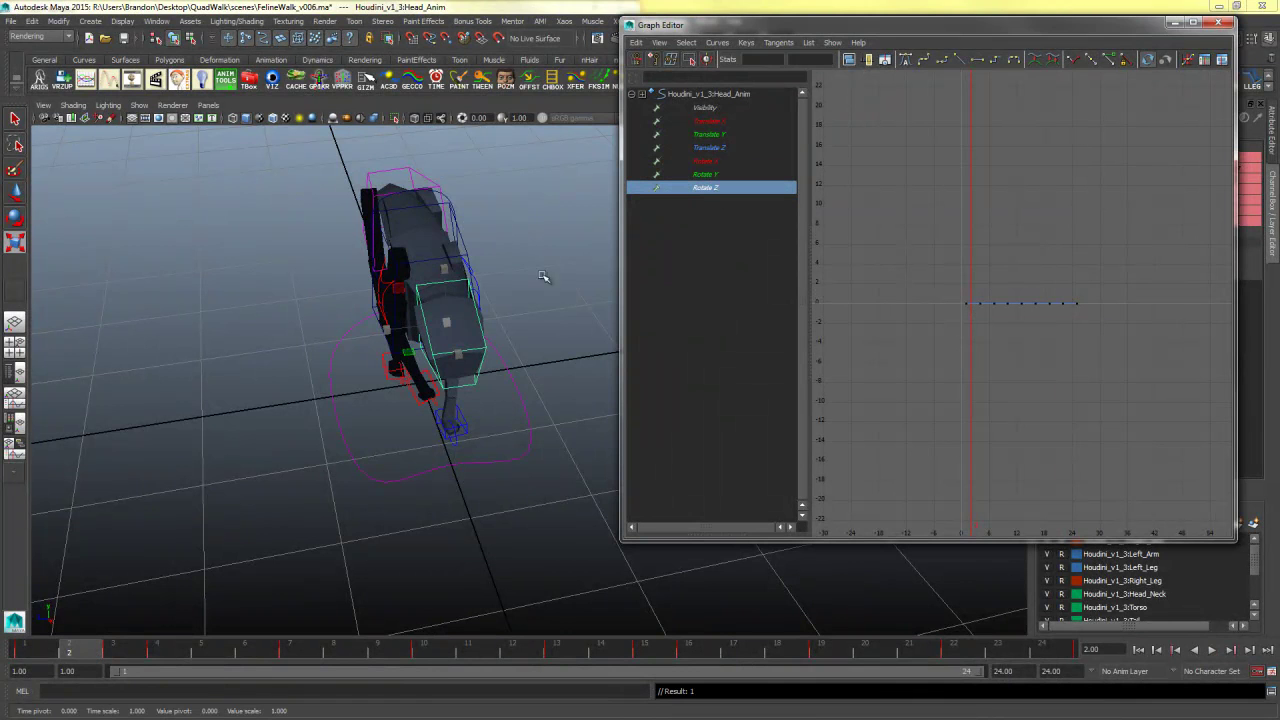
pyautogui.keyDown('alt'); pyautogui.moveTo(437, 323); pyautogui.dragTo(366, 340); pyautogui.keyUp('alt')
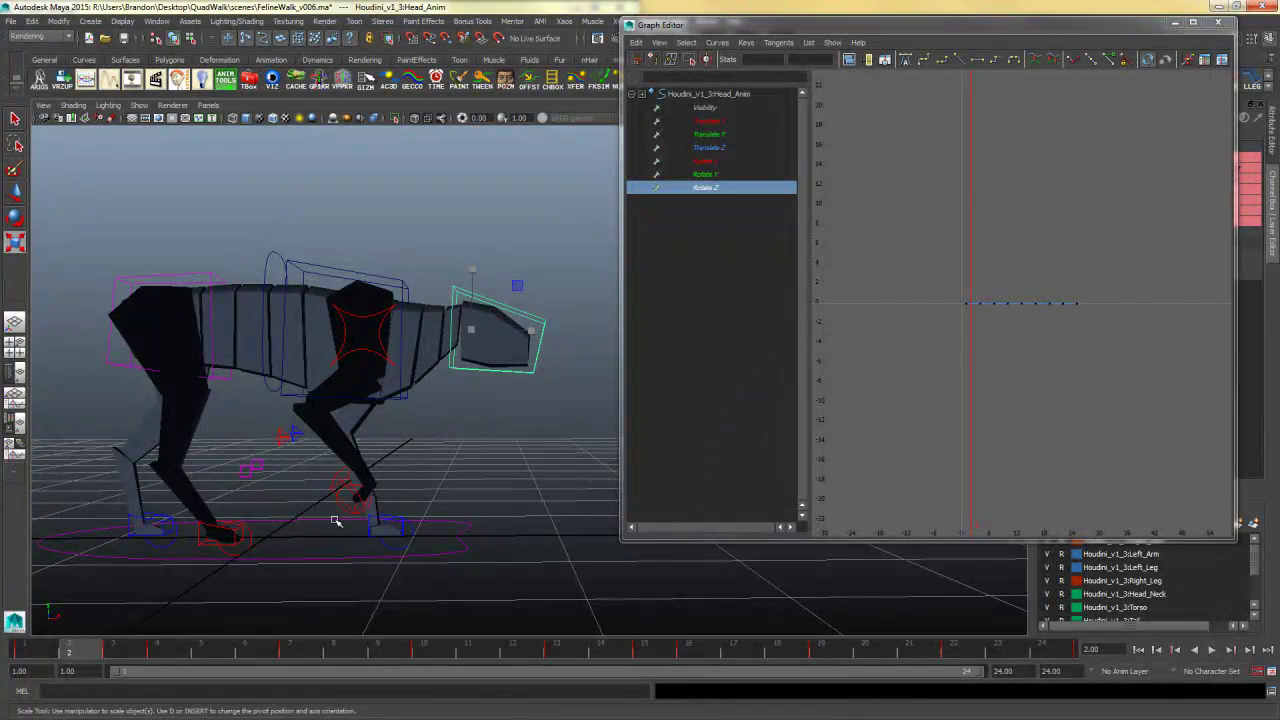
pyautogui.click(222, 533)
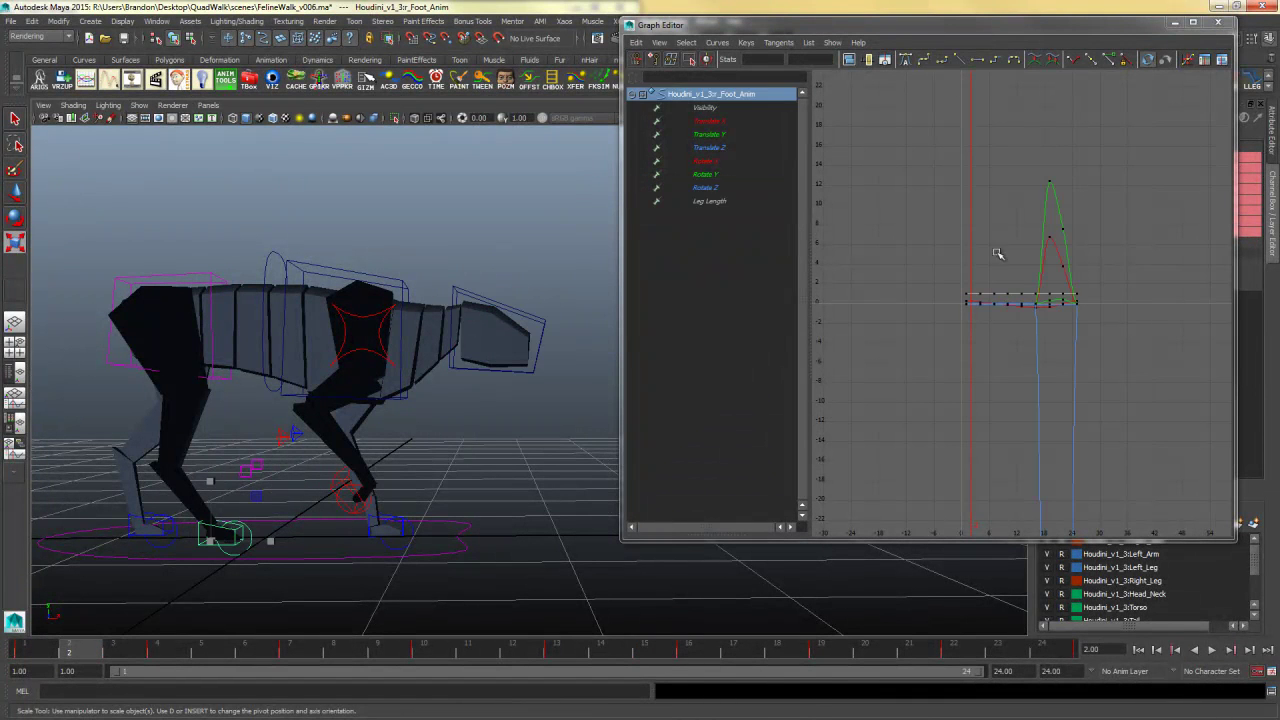
pyautogui.keyDown('alt'); pyautogui.moveTo(294, 511); pyautogui.dragTo(388, 547); pyautogui.keyUp('alt')
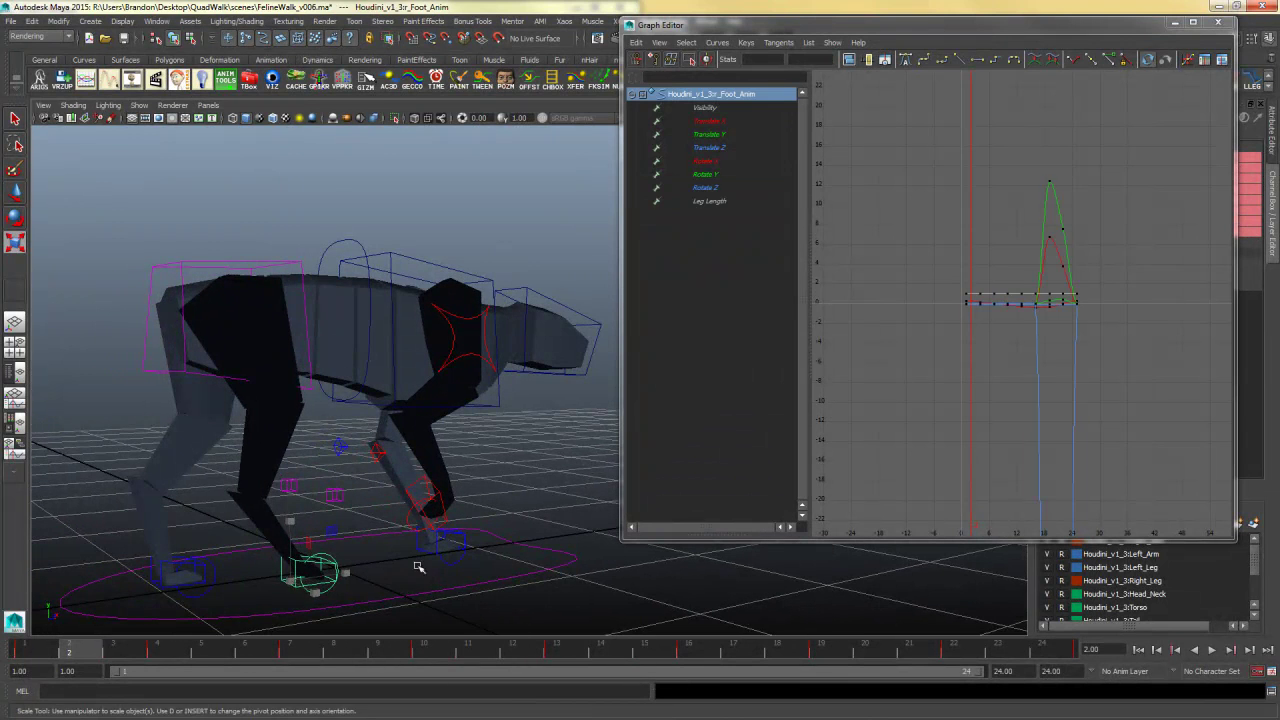
pyautogui.click(388, 548)
pyautogui.moveTo(284, 584); pyautogui.dragTo(385, 582)
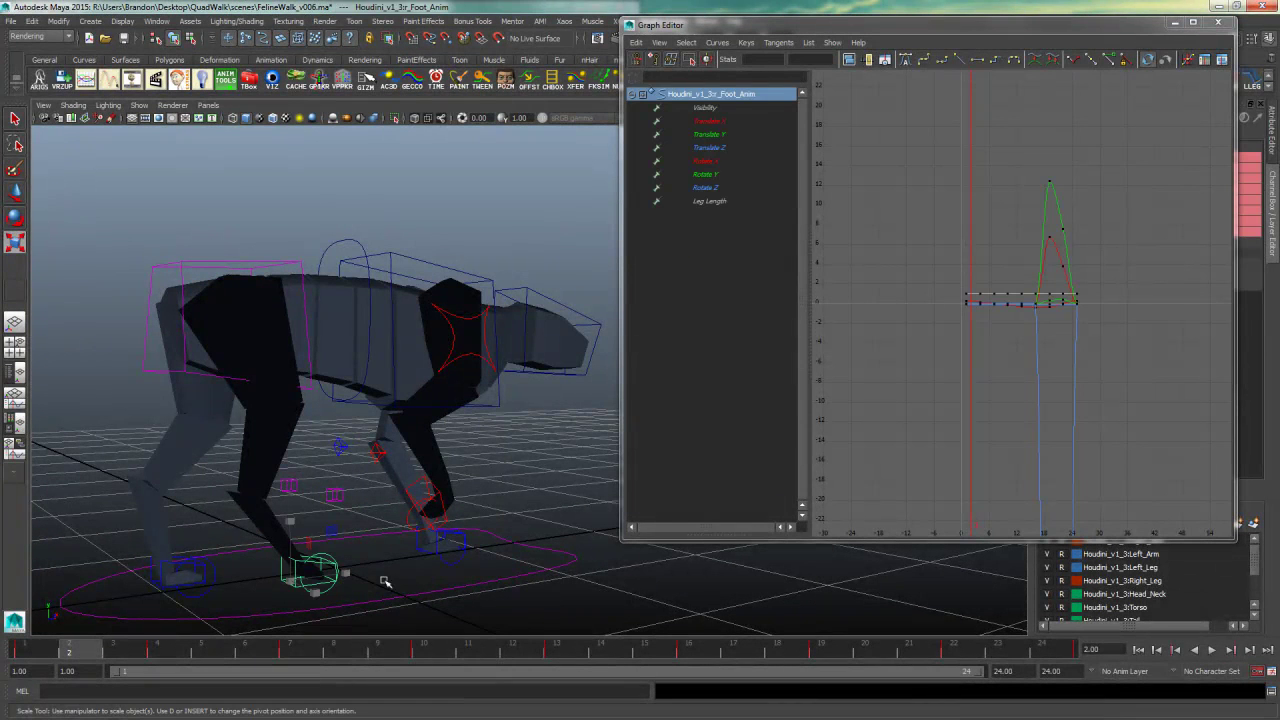
pyautogui.click(718, 122)
pyautogui.press('f')
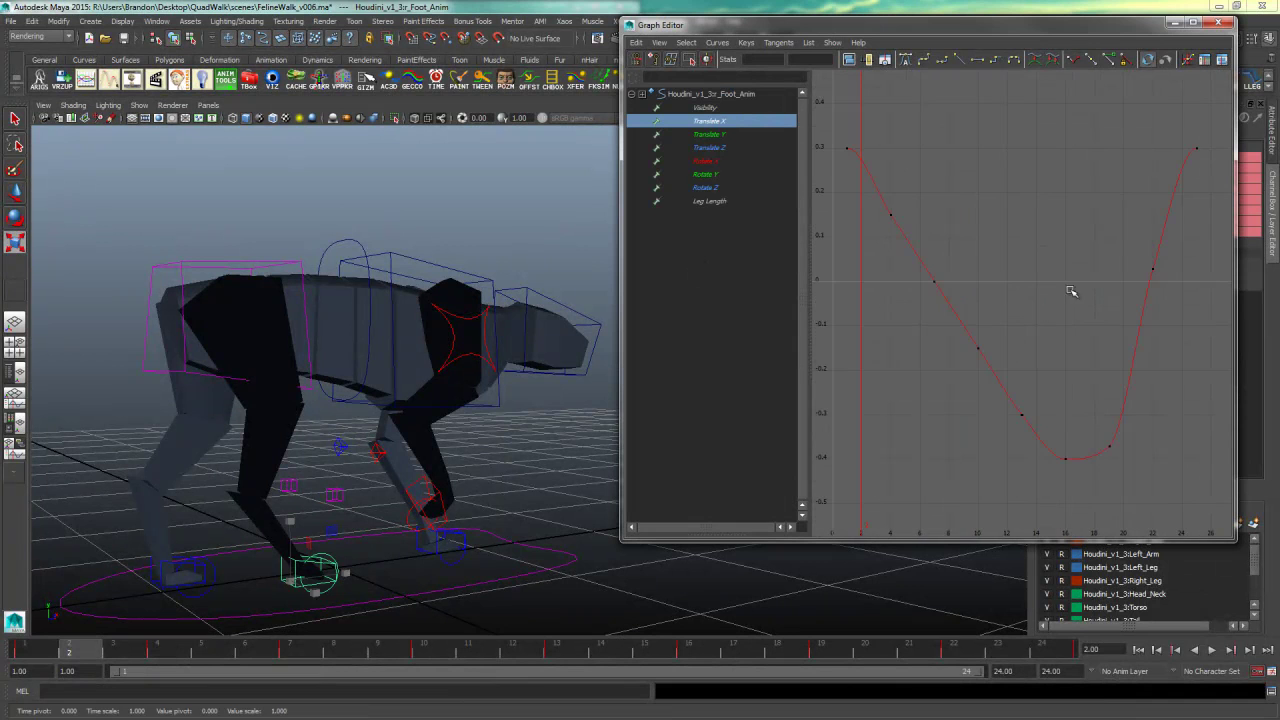
# - Delete the in-between keys on the foot's Translate X curve between frames 1 and 16
pyautogui.press('r')
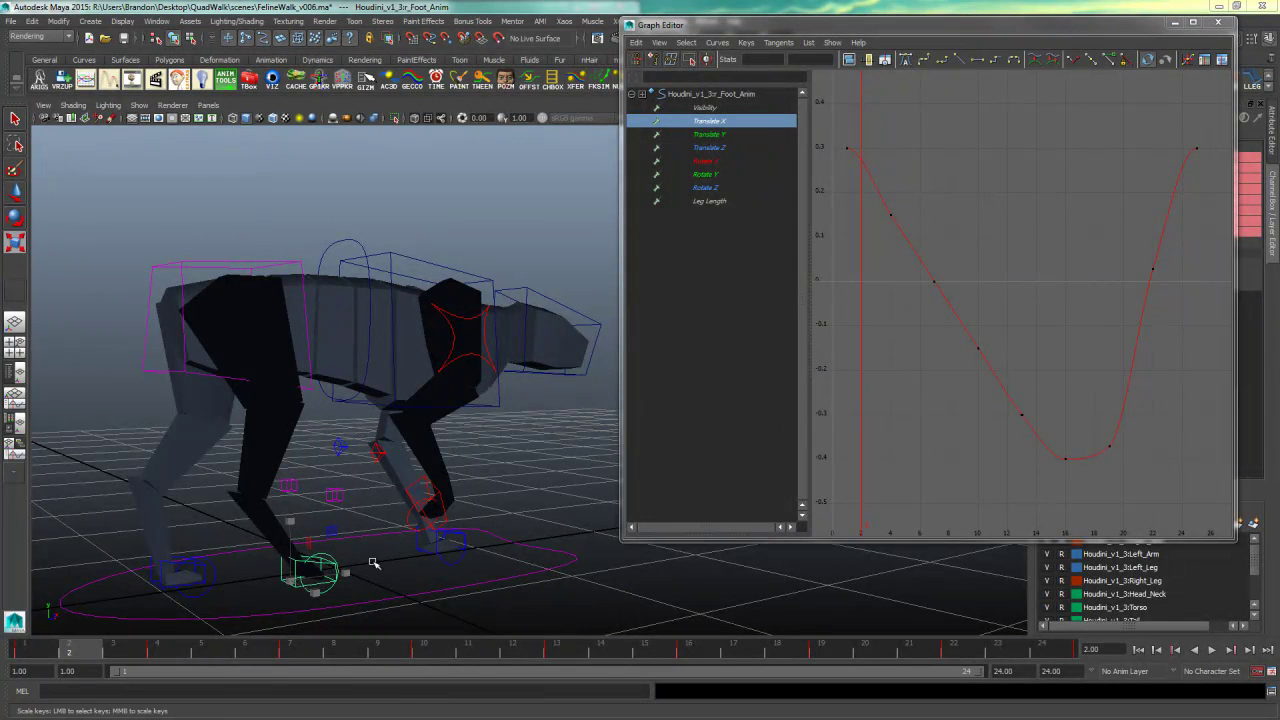
pyautogui.keyDown('alt'); pyautogui.moveTo(430, 517); pyautogui.dragTo(366, 540); pyautogui.keyUp('alt')
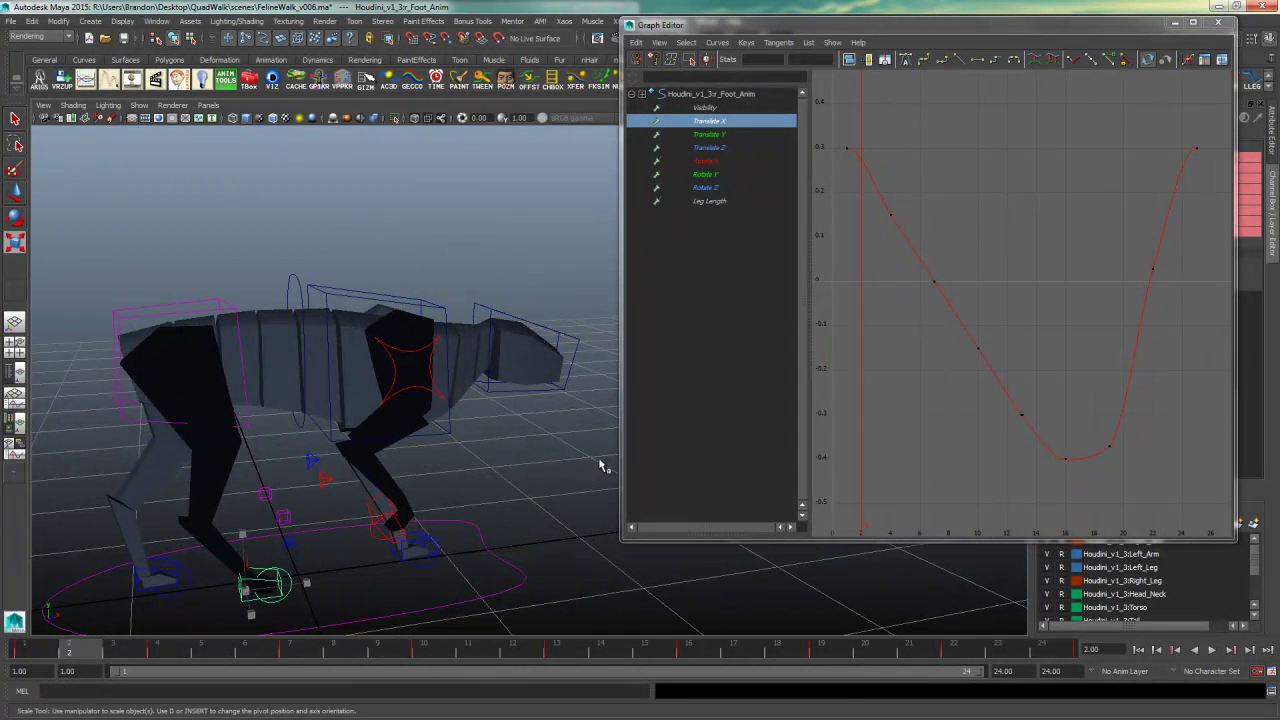
pyautogui.moveTo(863, 277); pyautogui.dragTo(1074, 314)
pyautogui.press('r')
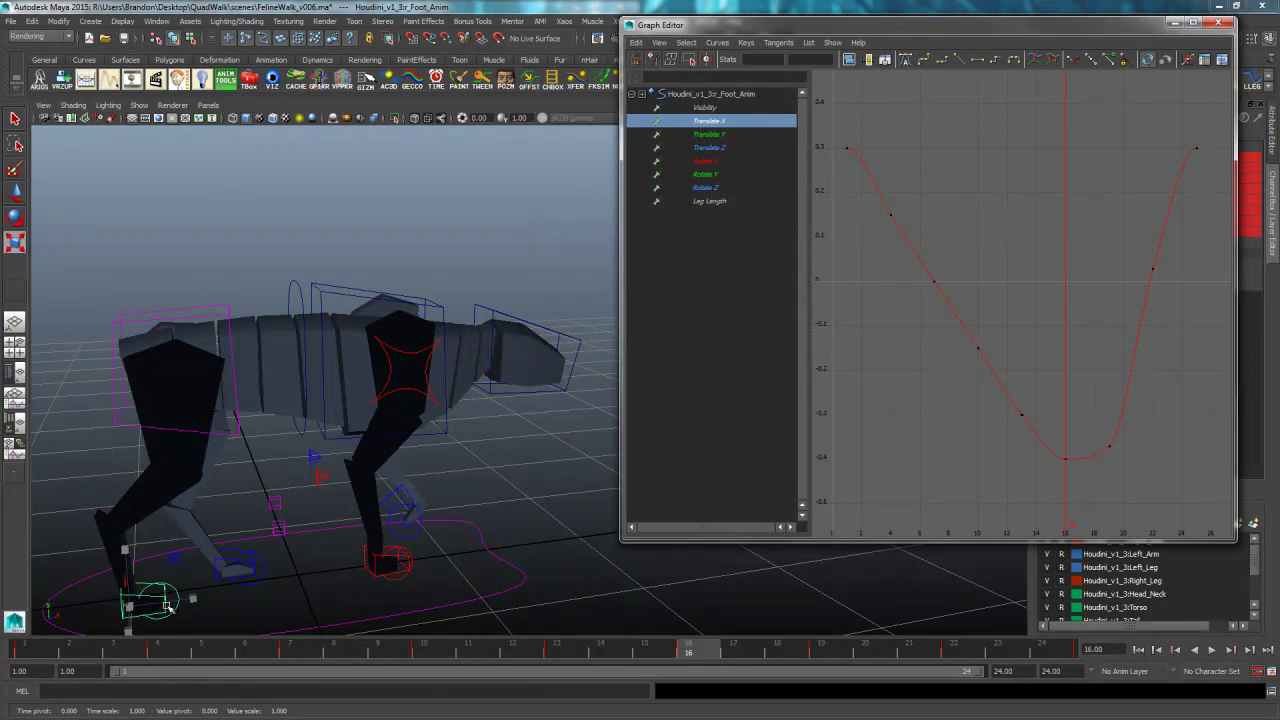
pyautogui.moveTo(1009, 409); pyautogui.dragTo(1056, 438)
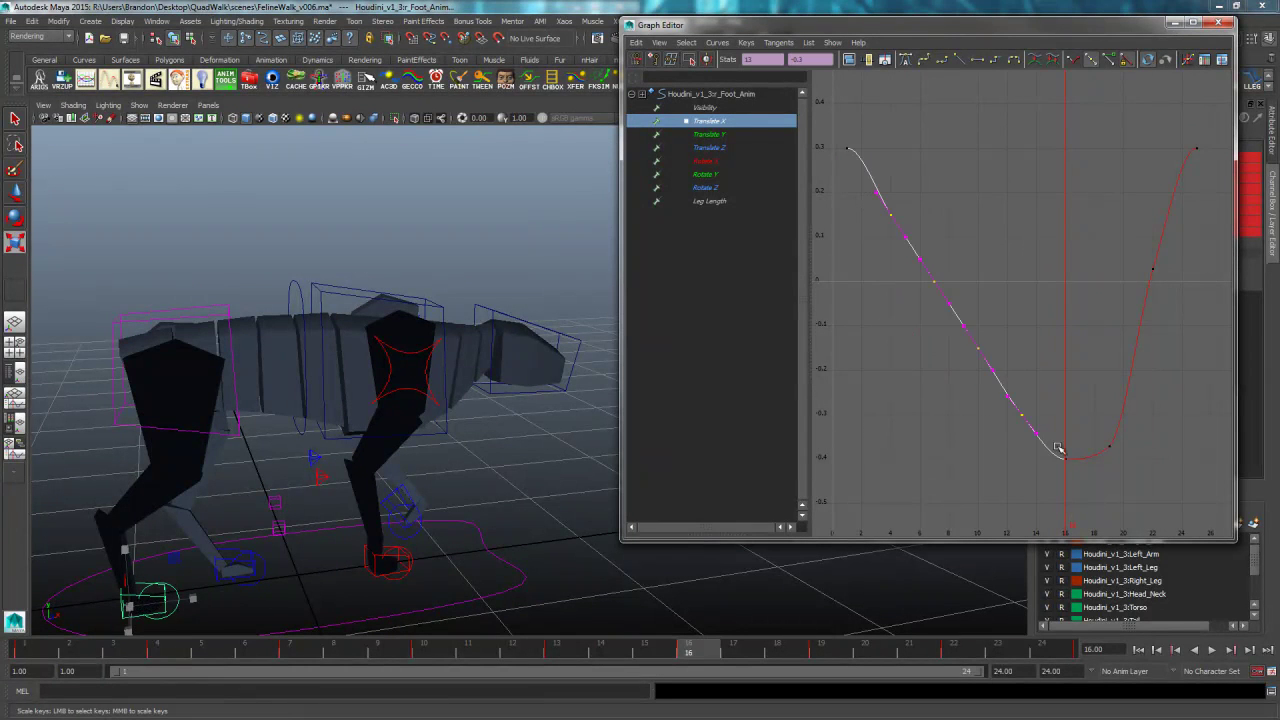
pyautogui.press('Delete')
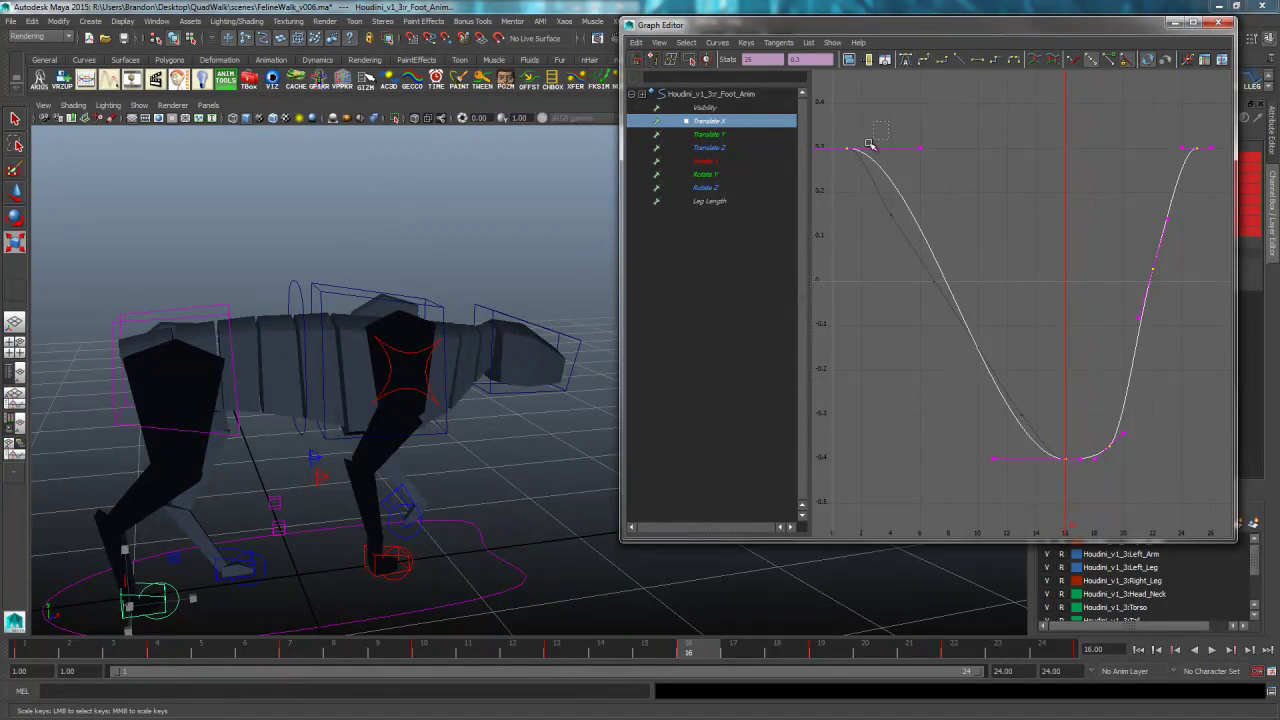
# - Make the foot's Translate X curve linear from frame 1 to 16, breaking the tangents of the frame 16 key
pyautogui.moveTo(838, 173); pyautogui.dragTo(869, 123)
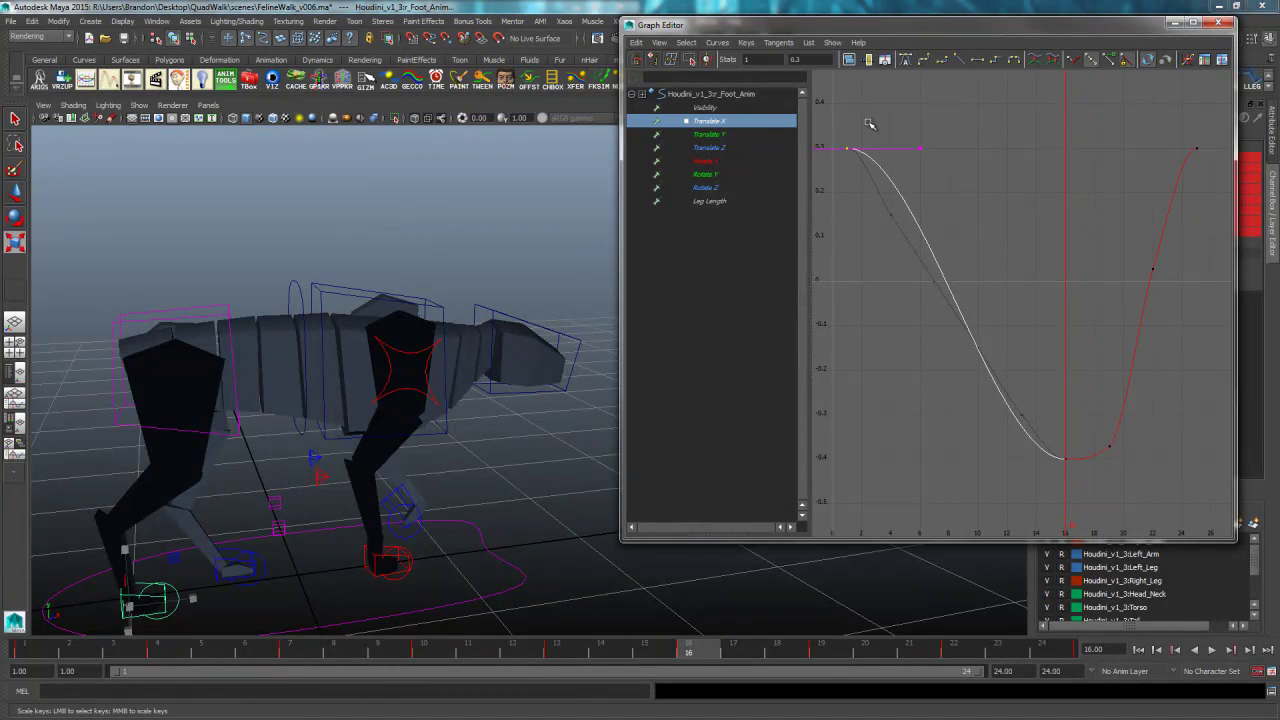
pyautogui.click(957, 60)
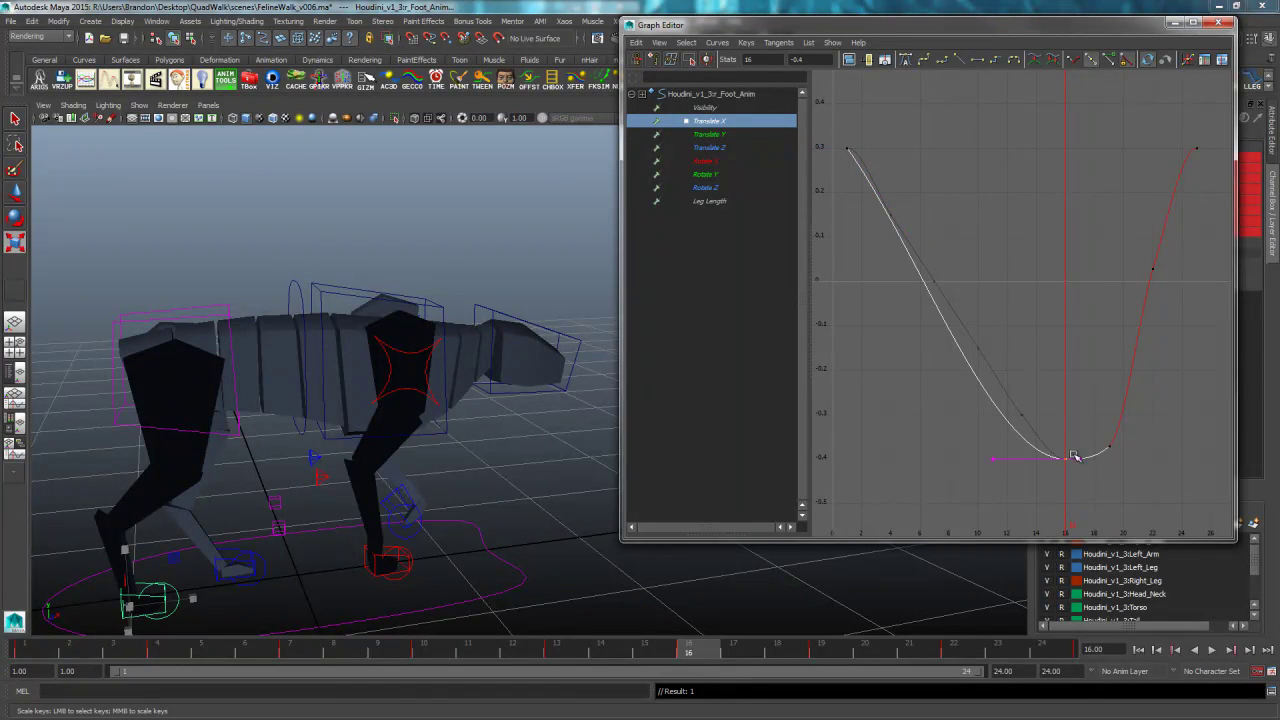
pyautogui.click(1075, 63)
pyautogui.click(959, 64)
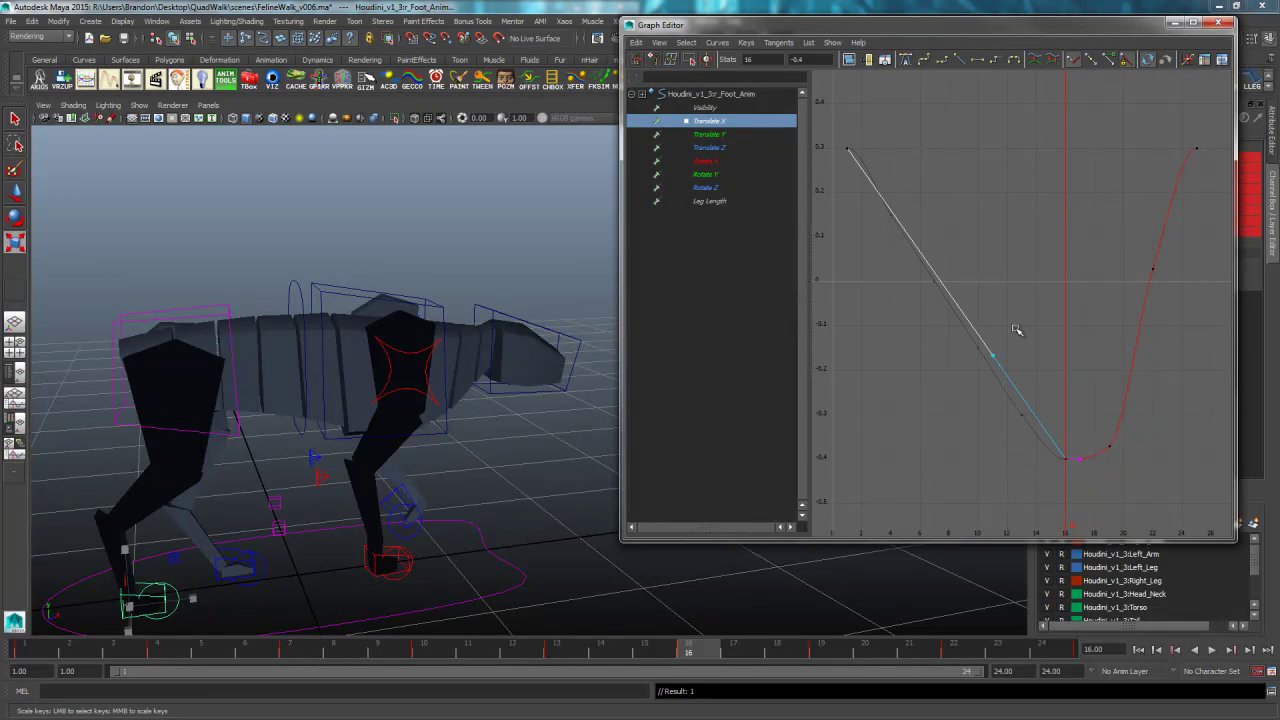
pyautogui.moveTo(1010, 299); pyautogui.dragTo(1065, 318)
pyautogui.click(1176, 376)
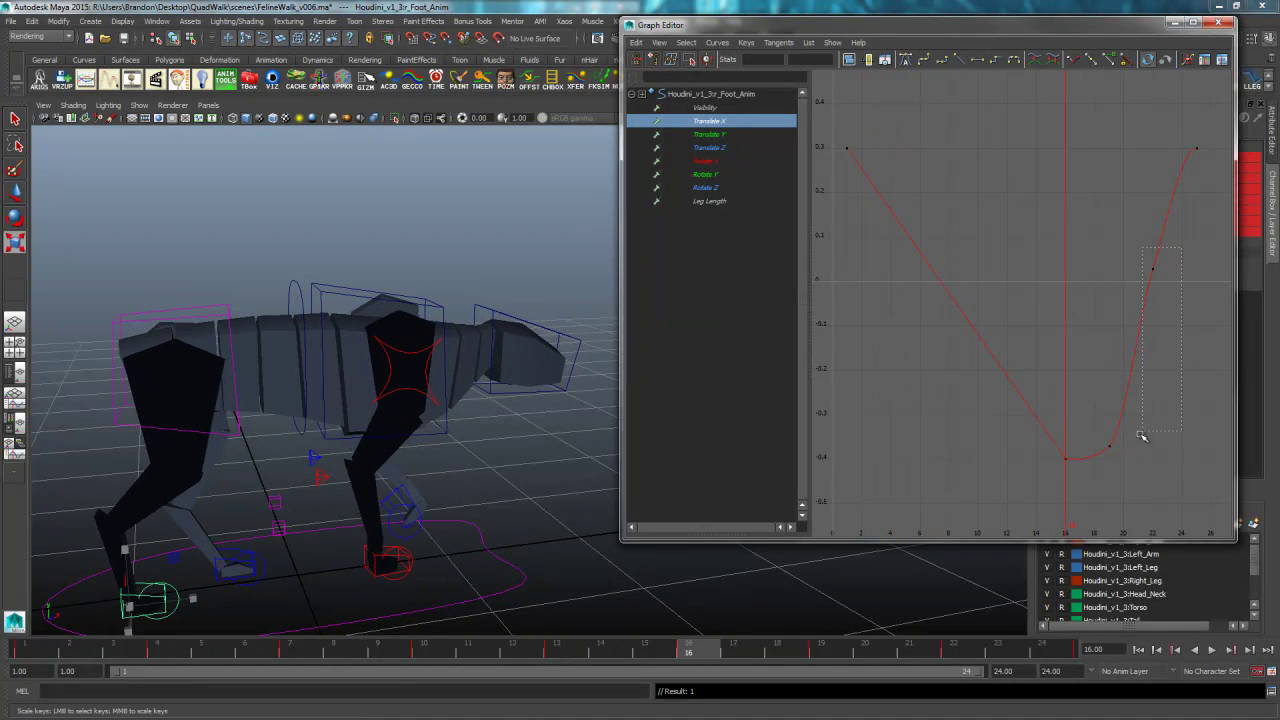
pyautogui.moveTo(1146, 419); pyautogui.dragTo(1144, 421)
pyautogui.press('Delete')
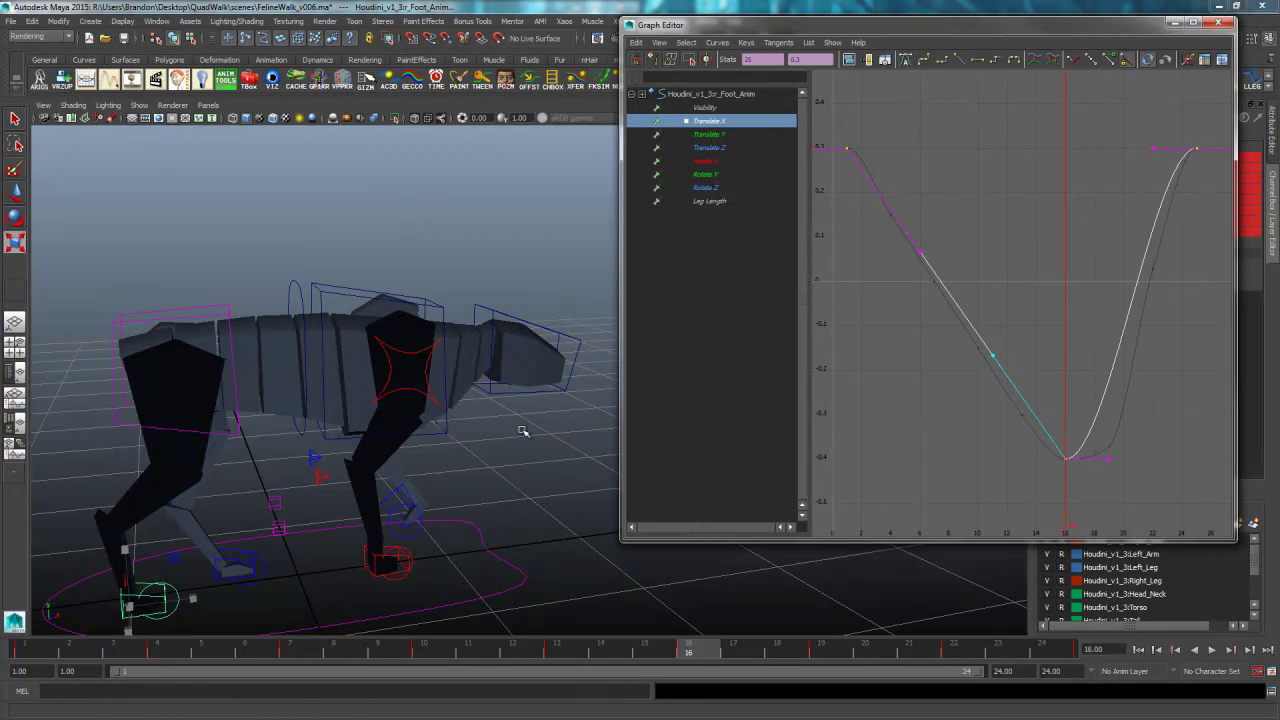
pyautogui.click(1150, 424)
pyautogui.hotkey('ctrl', 'z')
pyautogui.hotkey('ctrl', 'z')
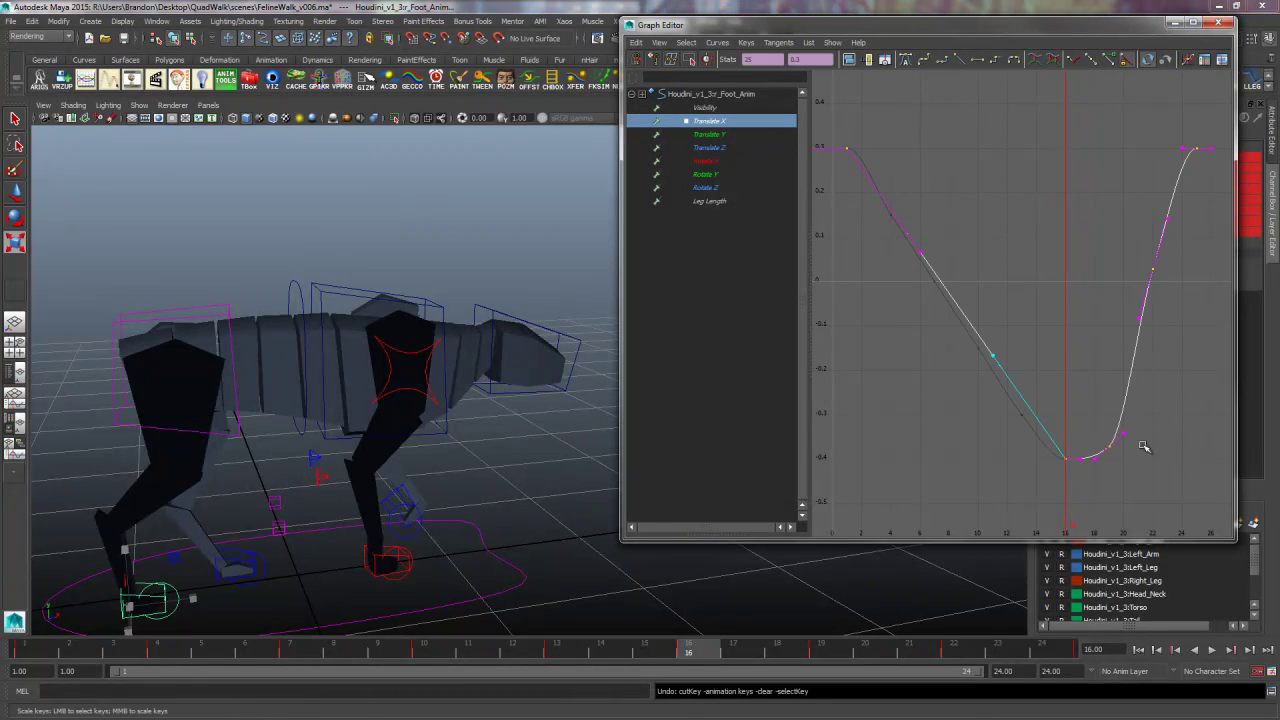
# - Delete the foot's Translate X key at frame 22, keeping the key at frame 19, and display the Translate Y curve
pyautogui.moveTo(1095, 464); pyautogui.dragTo(1138, 409)
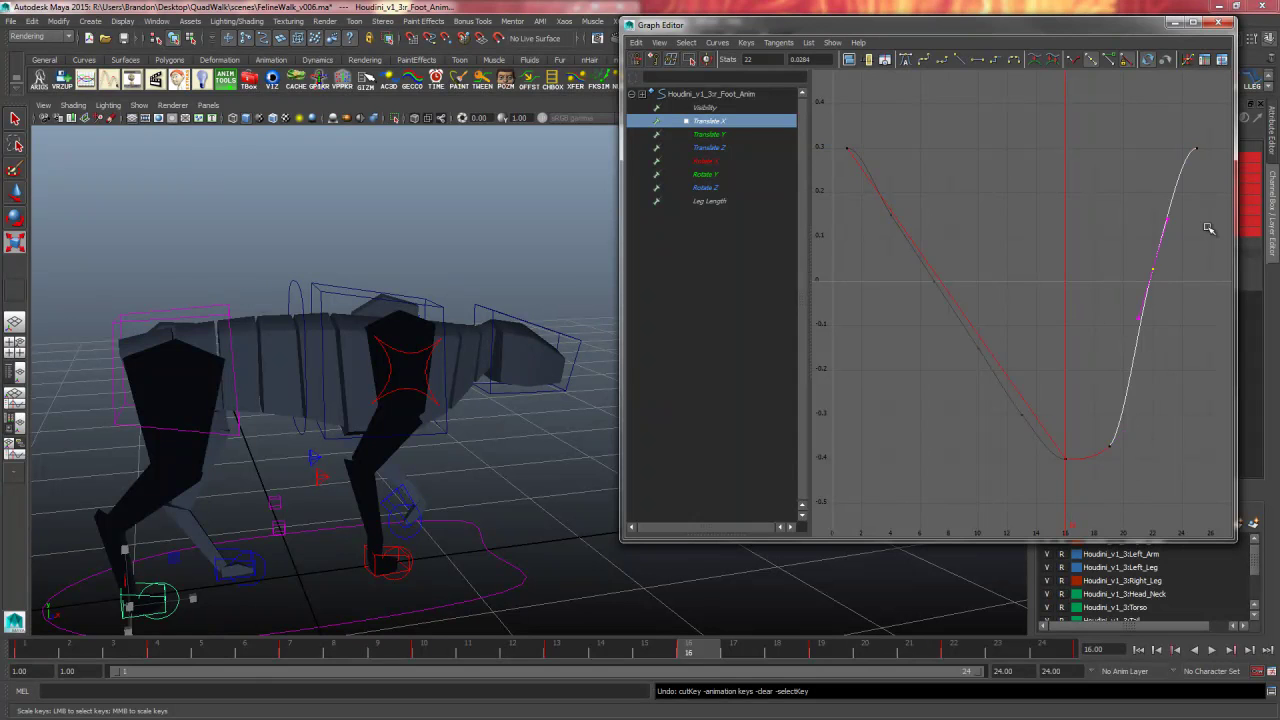
pyautogui.press('Delete')
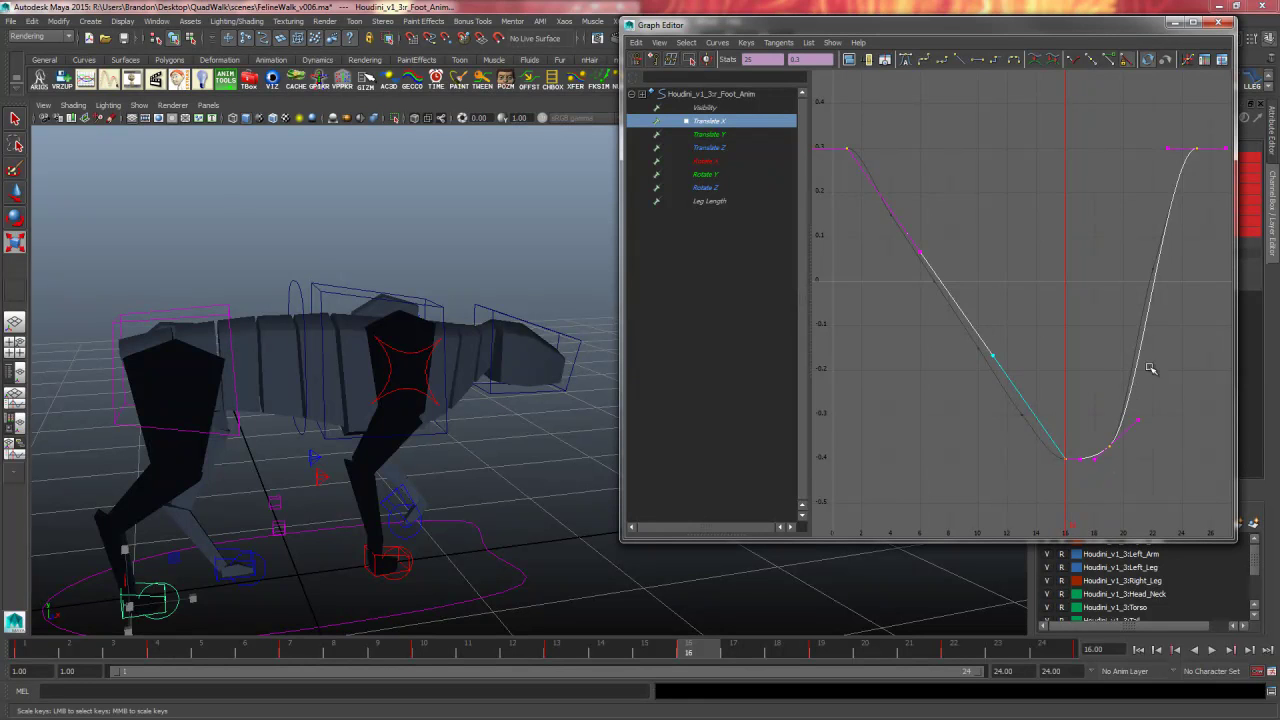
pyautogui.click(721, 134)
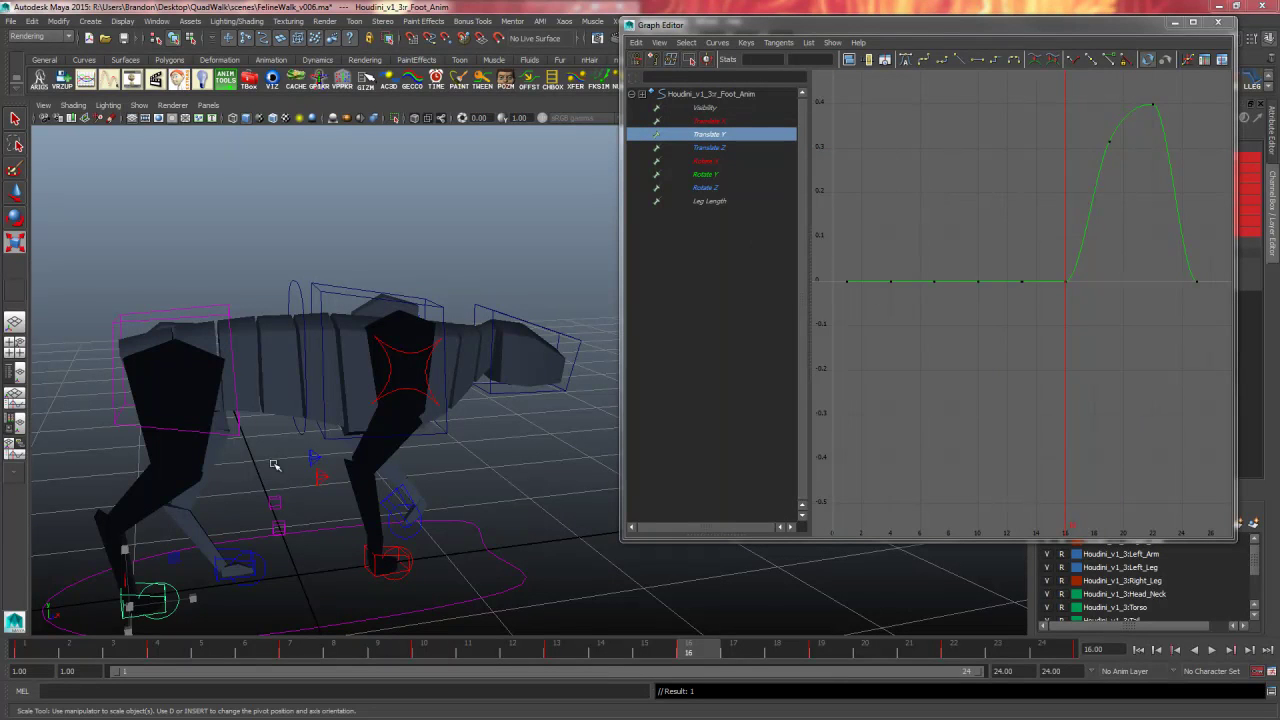
# - Move the Graph Editor window so the rear legs are uncovered in the viewport and go to frame 1
pyautogui.keyDown('alt'); pyautogui.moveTo(273, 538); pyautogui.dragTo(340, 430, button='middle'); pyautogui.keyUp('alt')
pyautogui.moveTo(950, 28); pyautogui.dragTo(749, 59)
pyautogui.moveTo(254, 314)
pyautogui.keyDown('alt'); pyautogui.mouseDown(button='middle')
pyautogui.moveTo(243, 283)
pyautogui.moveTo(247, 303)
pyautogui.mouseUp(button='middle'); pyautogui.keyUp('alt')
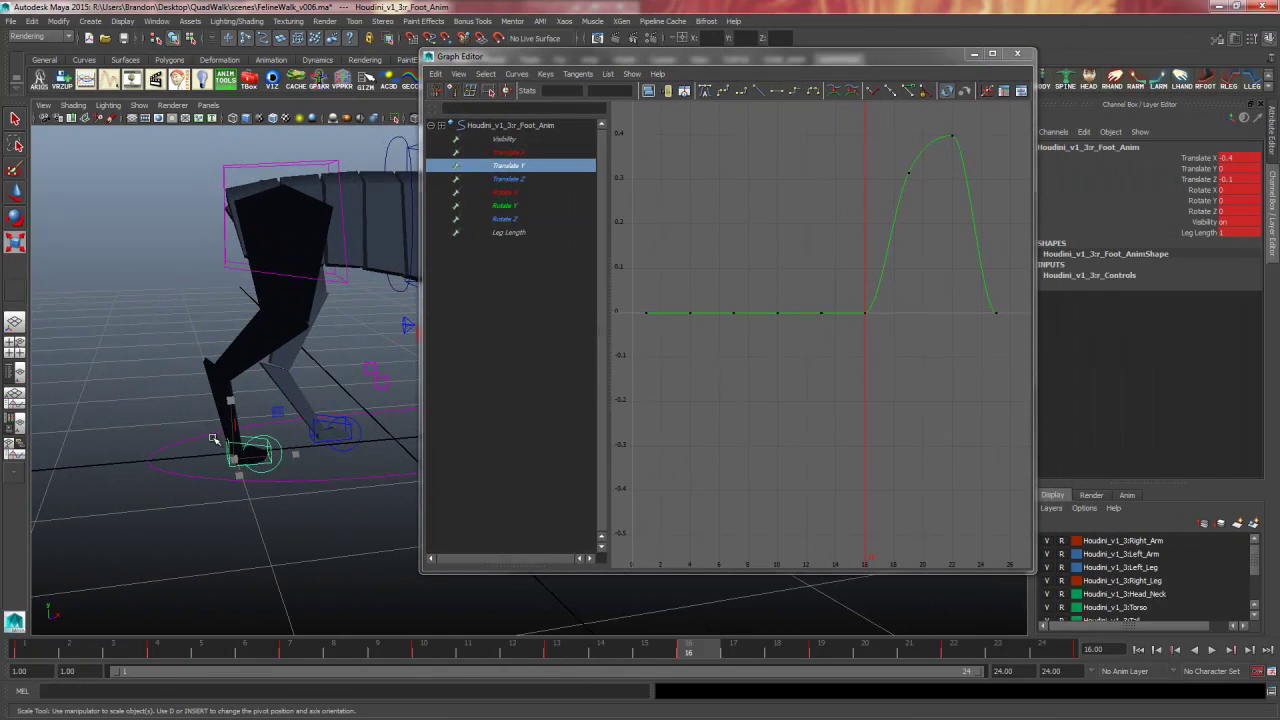
pyautogui.click(55, 643)
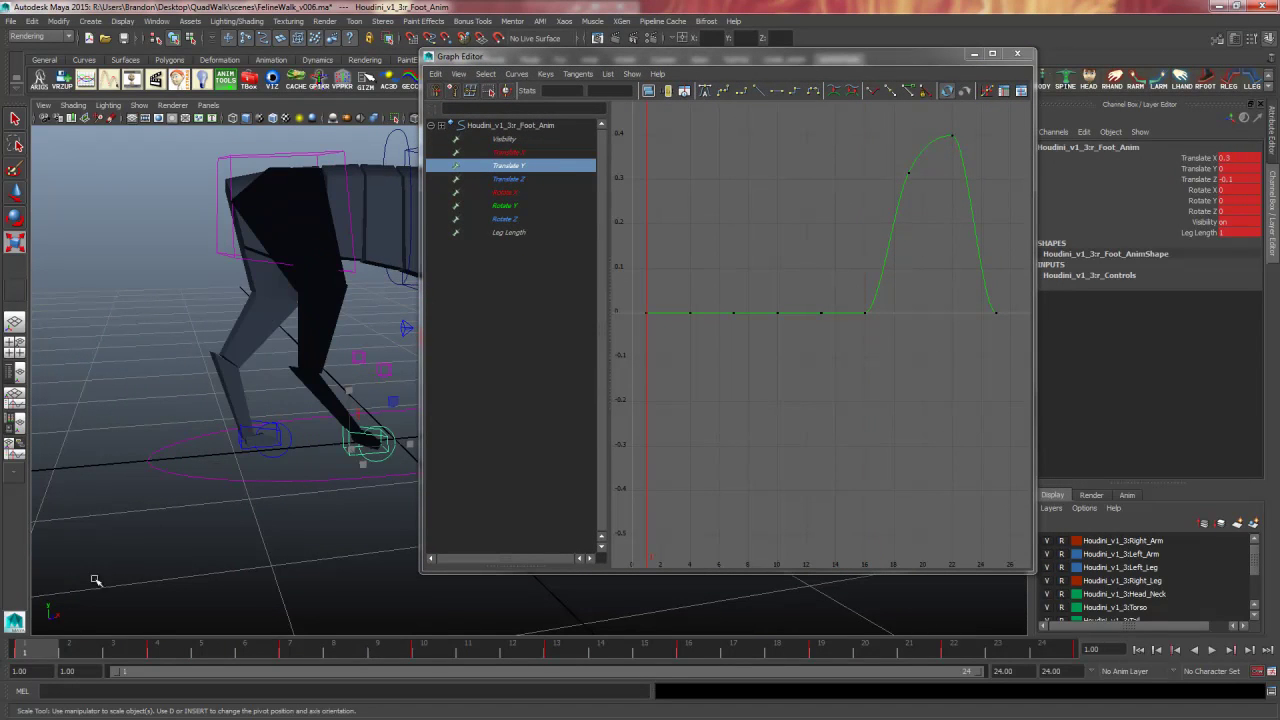
pyautogui.click(324, 452)
pyautogui.click(345, 447)
# - Mute every channel of the right rear foot control except Translate Y
pyautogui.moveTo(1197, 165); pyautogui.dragTo(1192, 233)
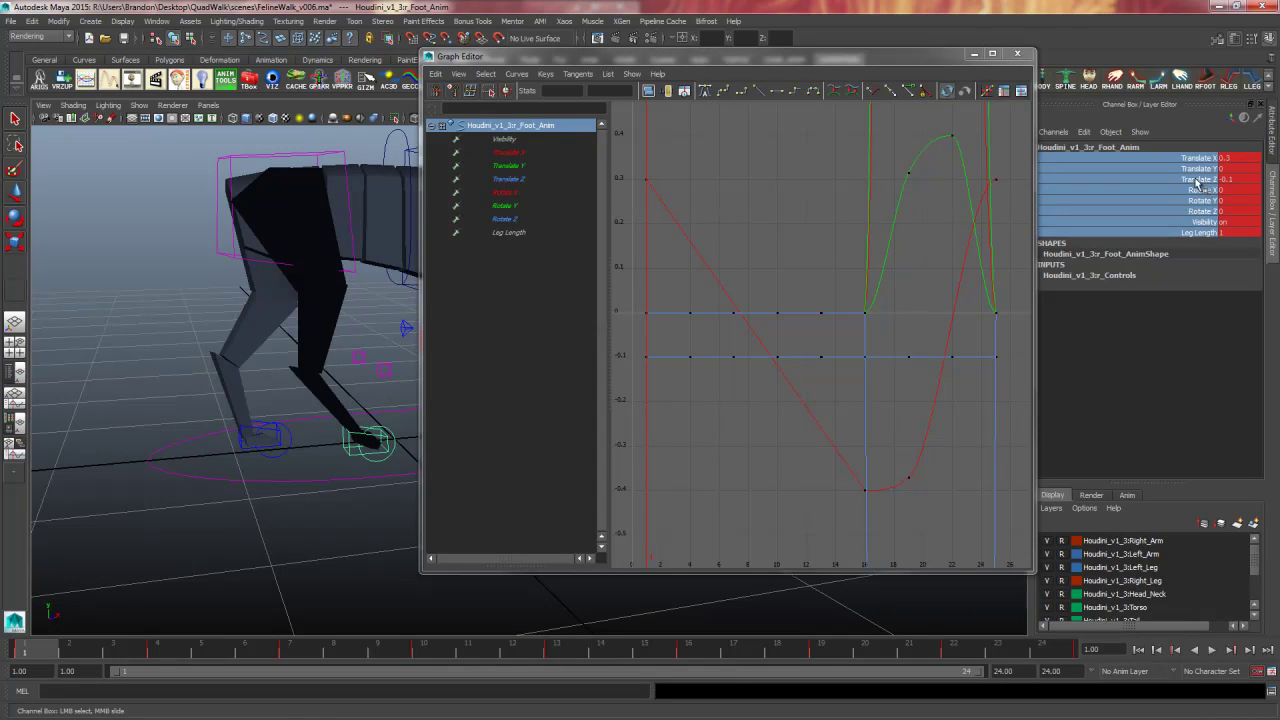
pyautogui.rightClick(1200, 184)
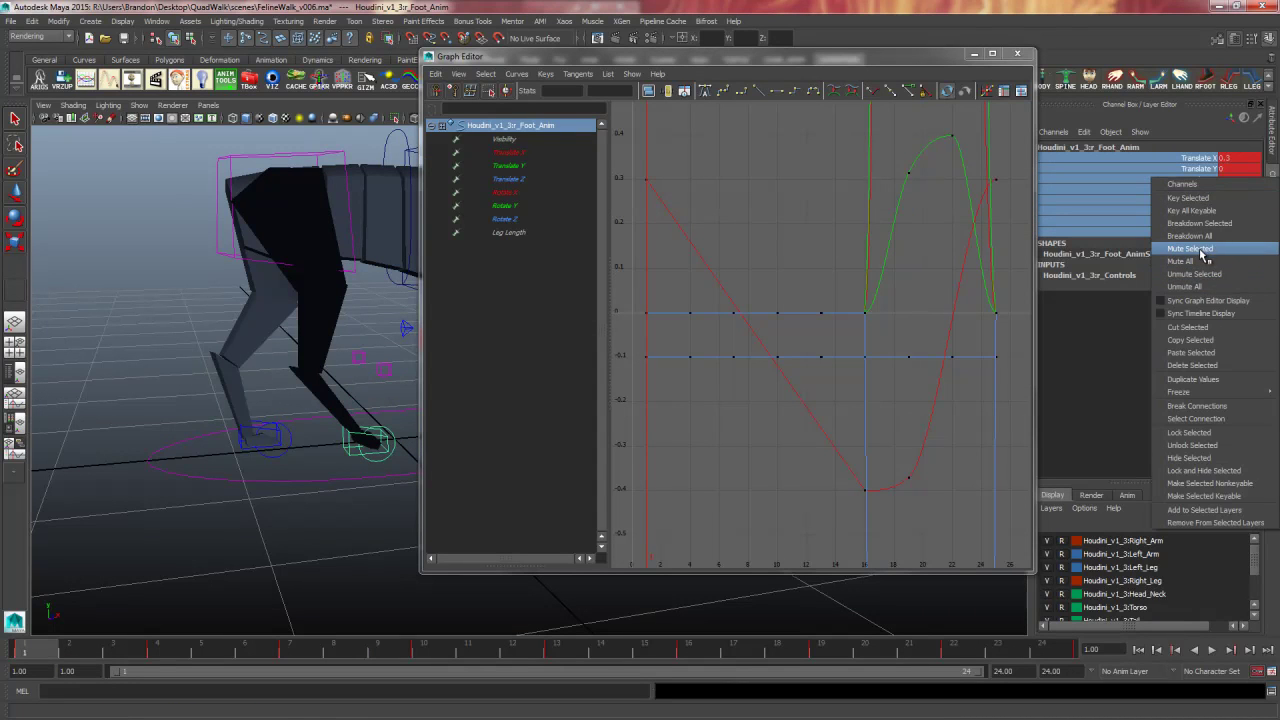
pyautogui.click(1172, 119)
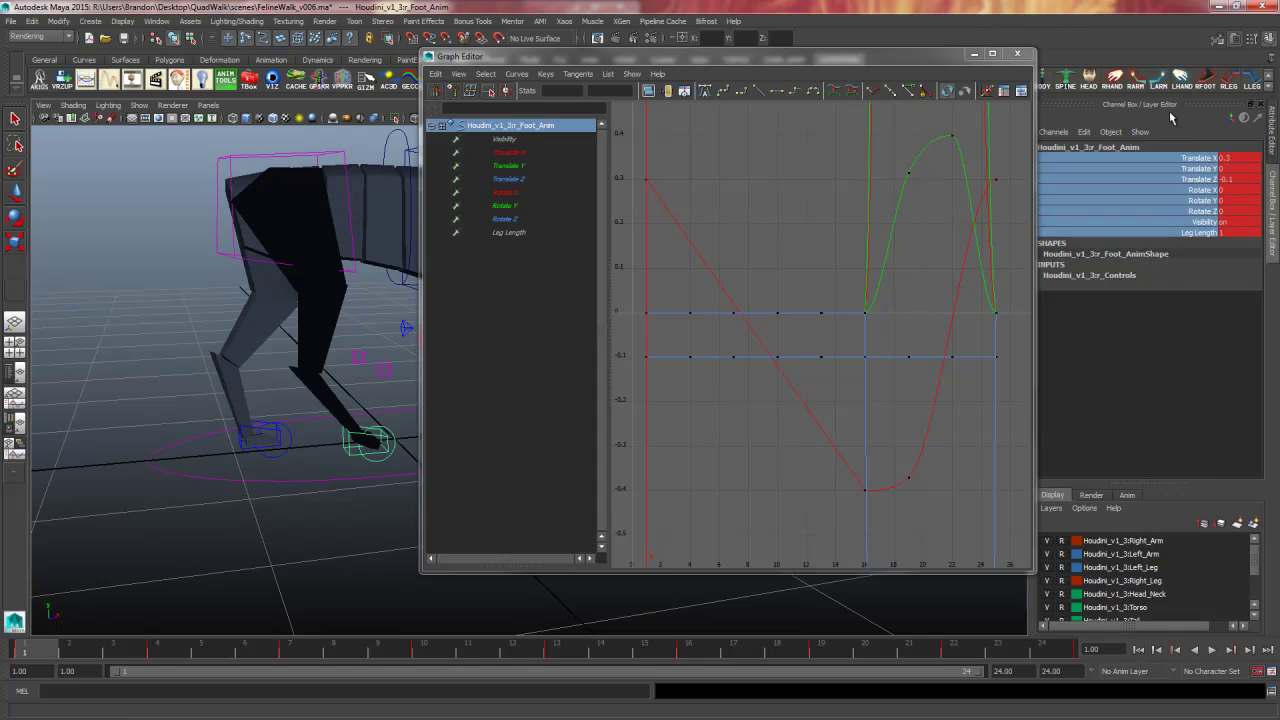
pyautogui.press('w')
pyautogui.keyDown('ctrl'); pyautogui.click(1199, 169); pyautogui.keyUp('ctrl')
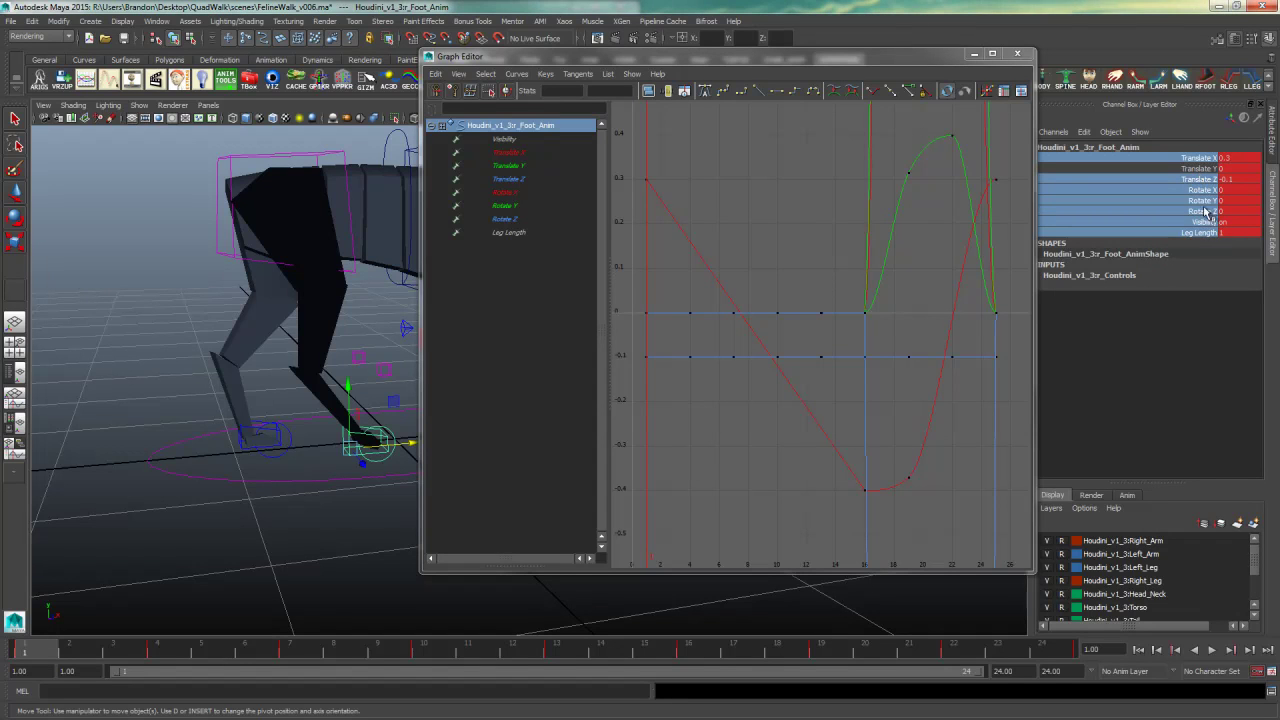
pyautogui.rightClick(1199, 192)
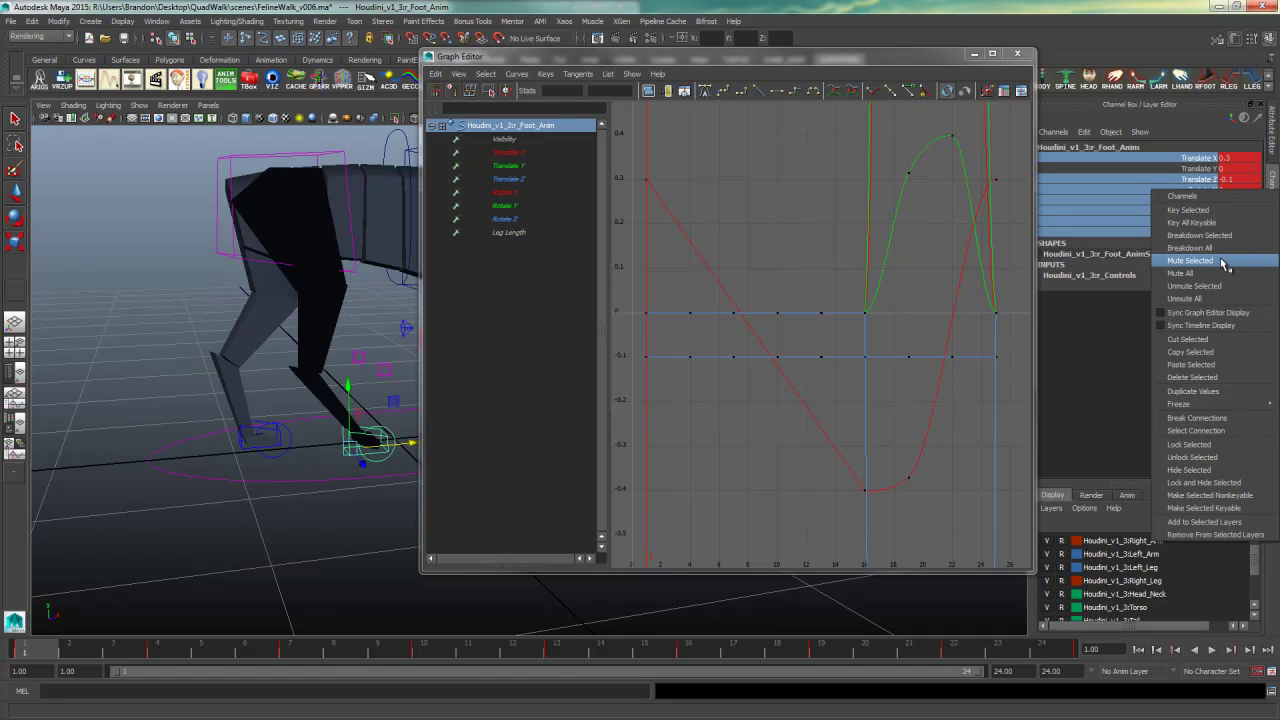
pyautogui.click(1221, 261)
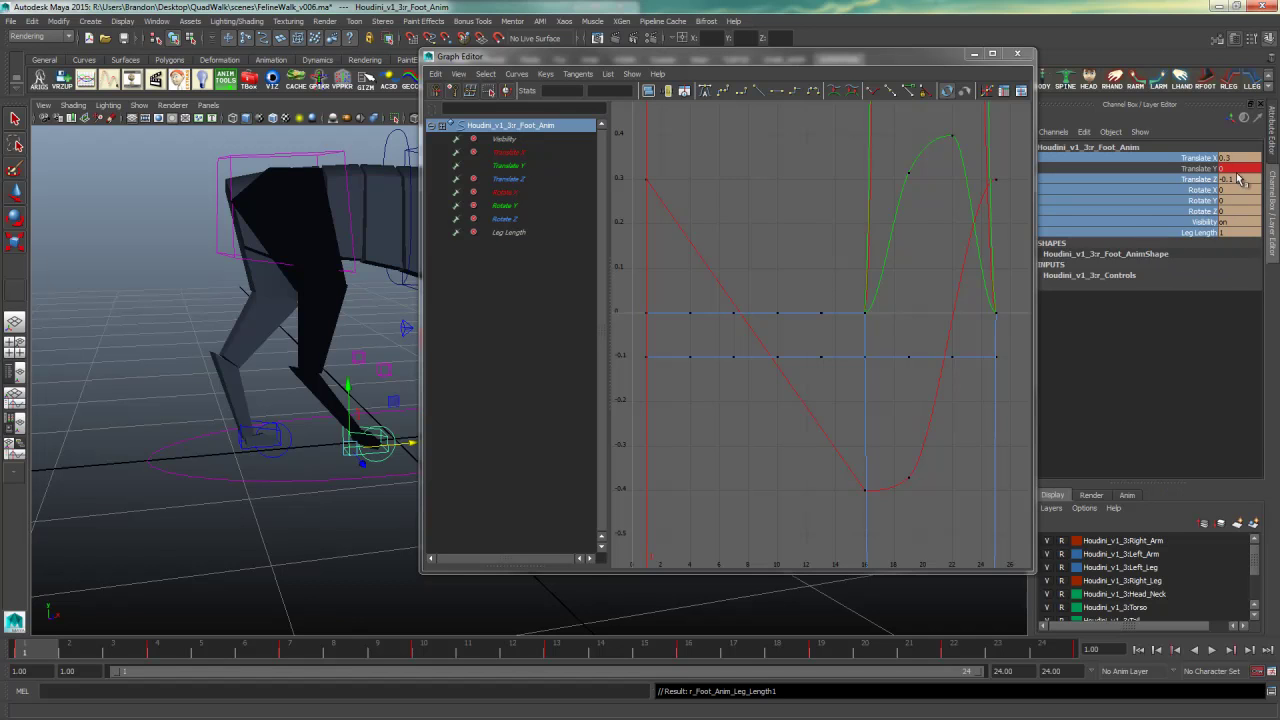
# - Play the walk with the Graph Editor minimized to check the foot's isolated up-and-down motion, and bring the editor back
pyautogui.click(974, 54)
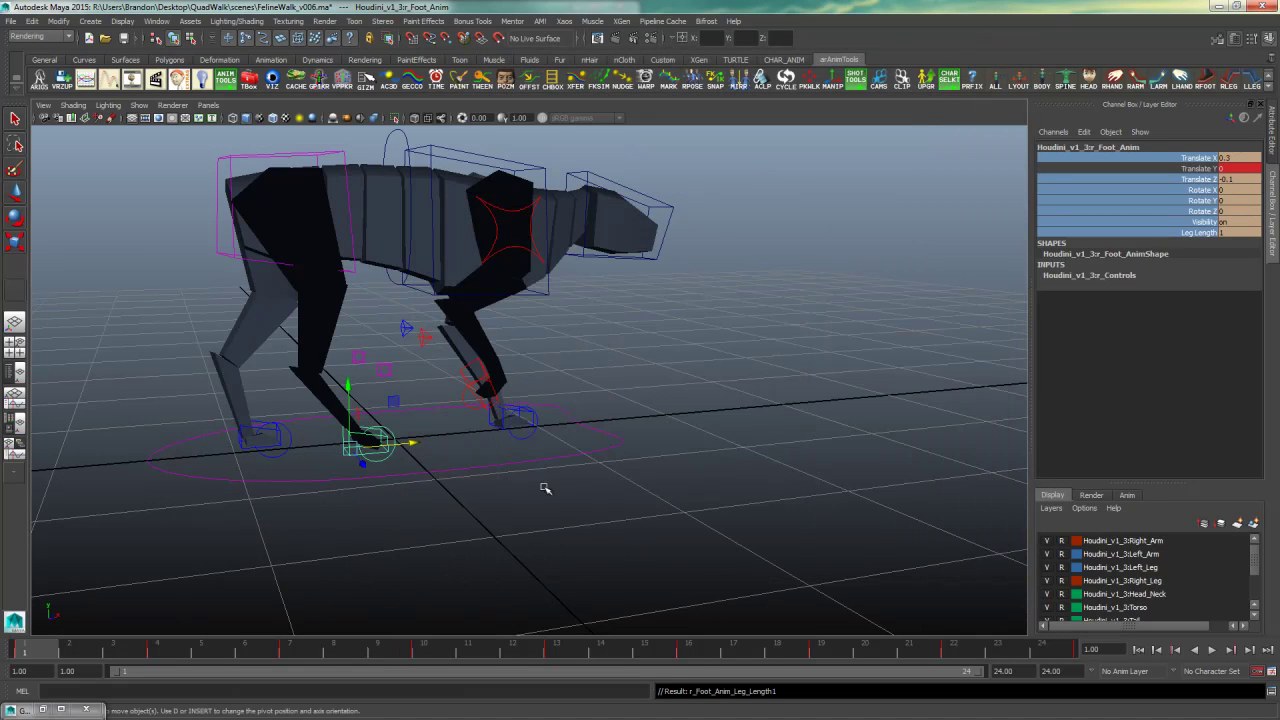
pyautogui.click(1211, 649)
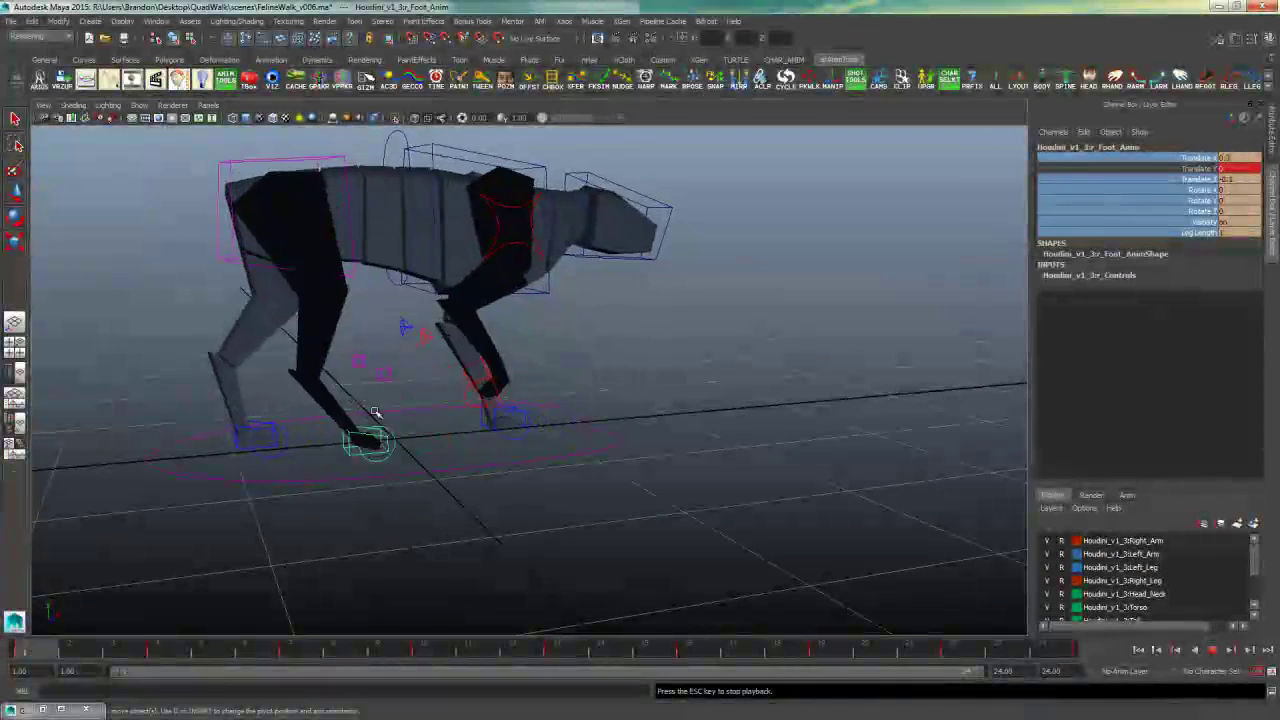
pyautogui.click(1211, 649)
pyautogui.hotkey('shift', 'g')
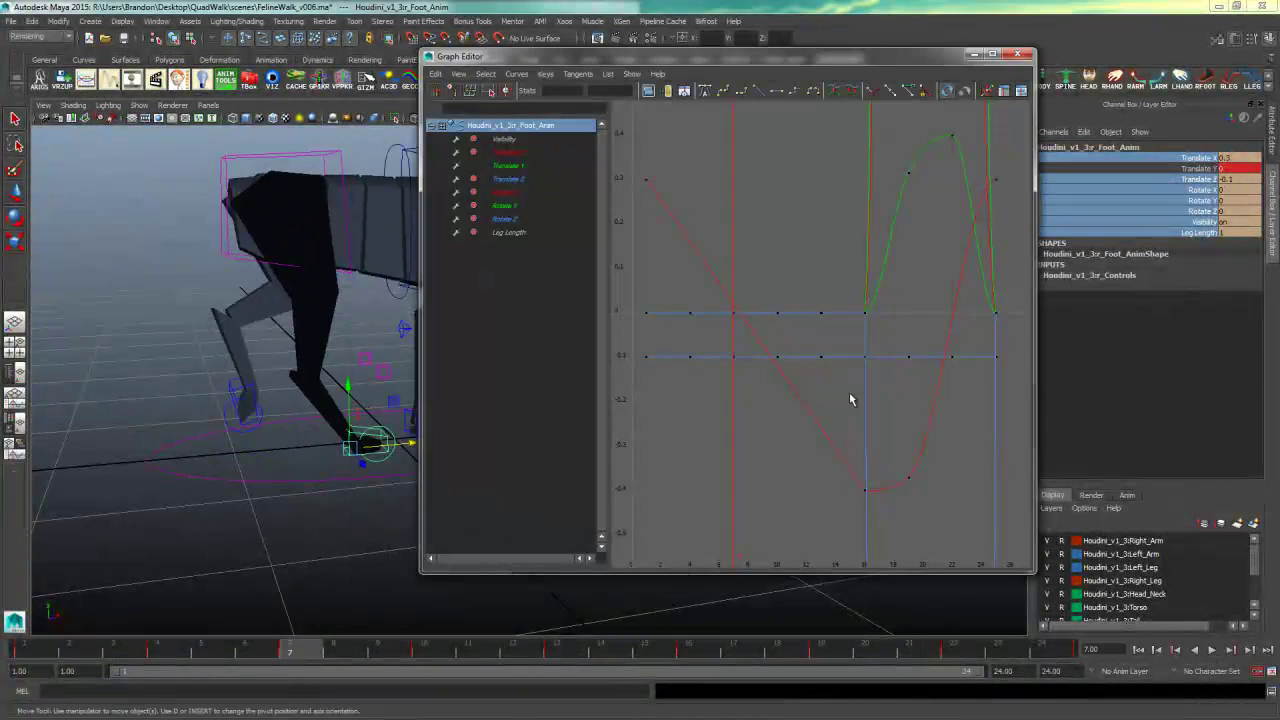
# - Delete the foot's Translate Y key at frame 19, keeping the peak key at frame 22
pyautogui.click(514, 168)
pyautogui.moveTo(866, 216); pyautogui.dragTo(867, 215)
pyautogui.press('Delete')
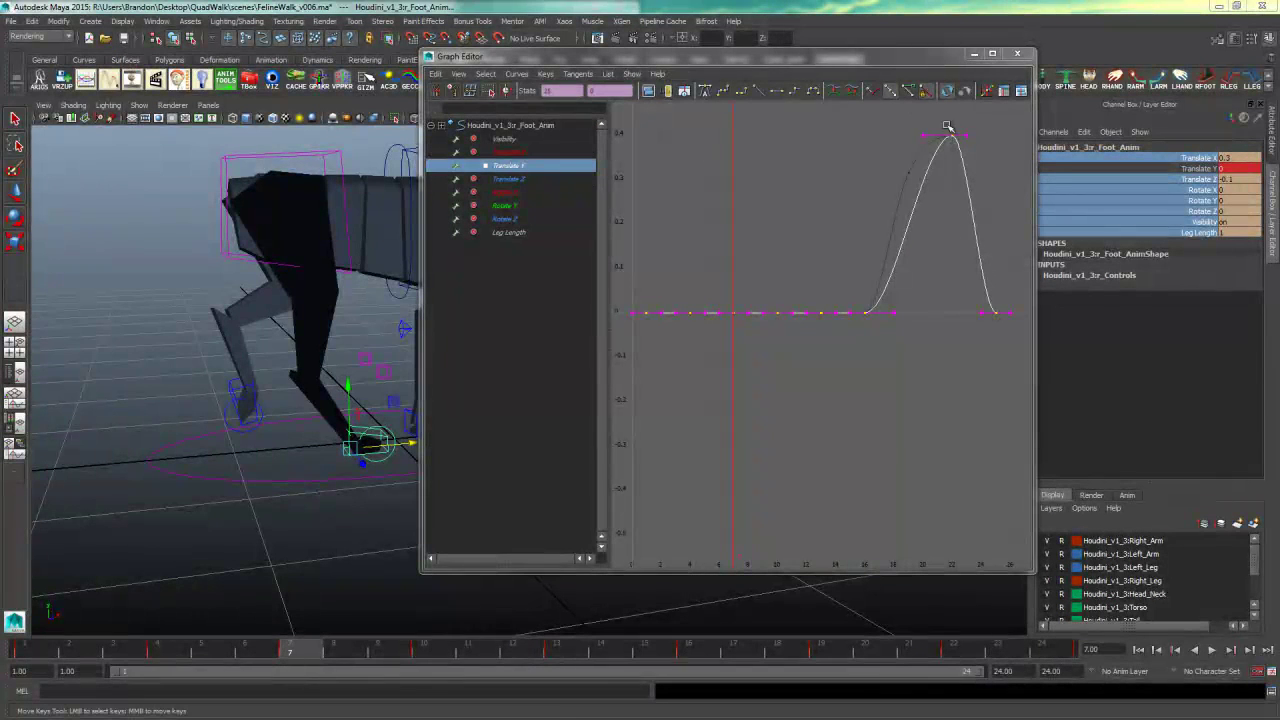
# - Give the foot's Translate Y keys at frames 16 and 25 flat tangents
pyautogui.moveTo(921, 119); pyautogui.dragTo(941, 140)
pyautogui.moveTo(1011, 169); pyautogui.dragTo(1010, 169)
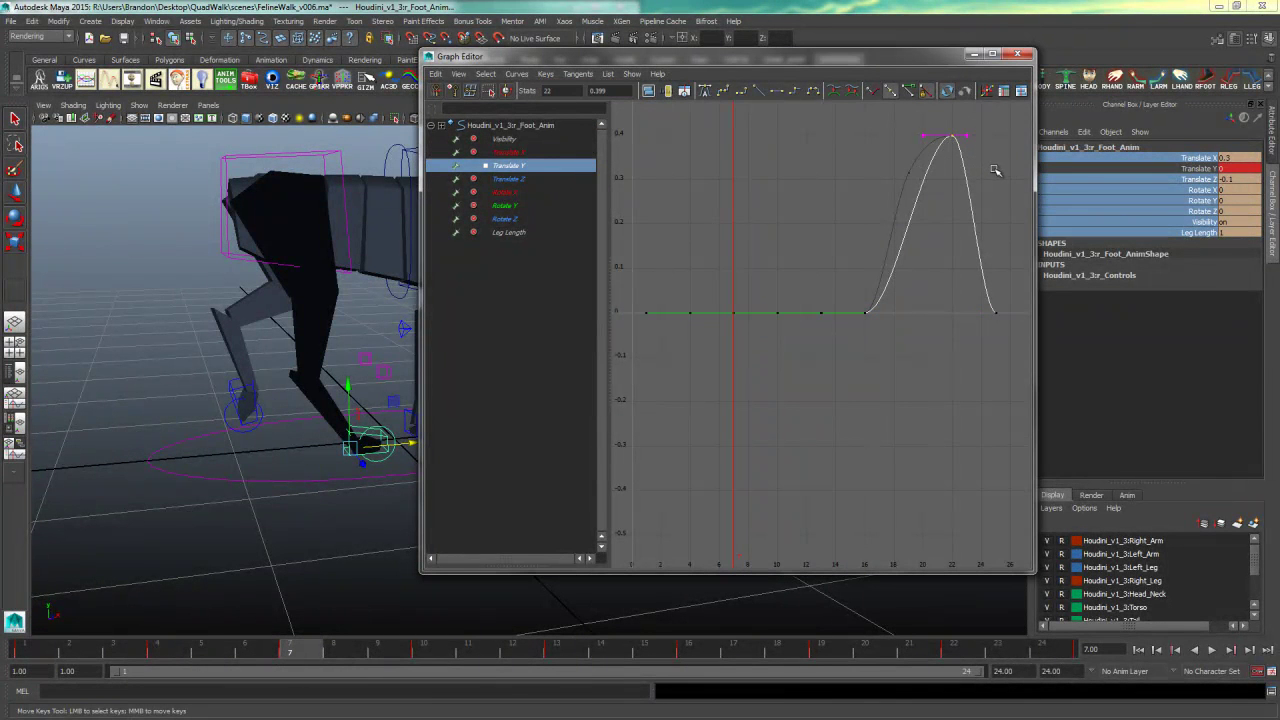
pyautogui.moveTo(1008, 300); pyautogui.dragTo(885, 369)
pyautogui.click(760, 92)
pyautogui.click(780, 93)
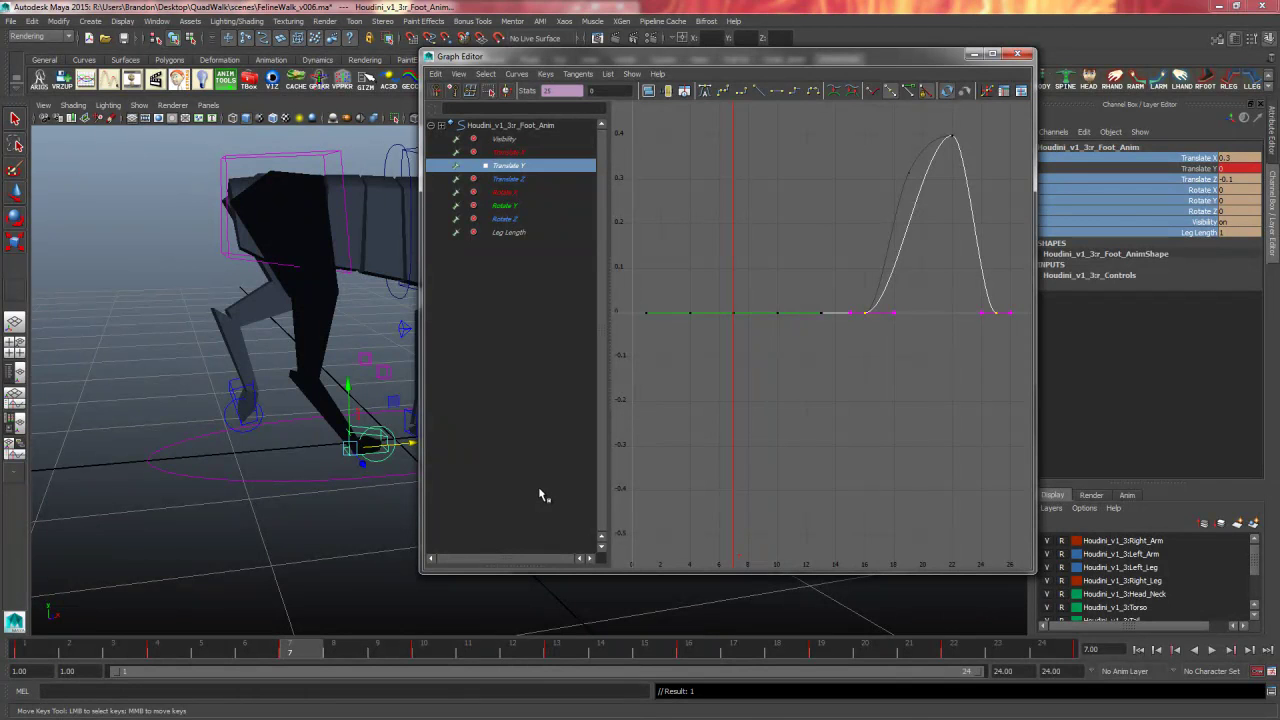
pyautogui.moveTo(1014, 300); pyautogui.dragTo(867, 338, button='middle')
pyautogui.hotkey('ctrl', 'z')
pyautogui.click(902, 368)
pyautogui.moveTo(858, 285); pyautogui.dragTo(1014, 364)
# - Unmute all of the foot's channels and select the in-between keys on its Translate Z curve from frame 4 to 22
pyautogui.rightClick(1200, 206)
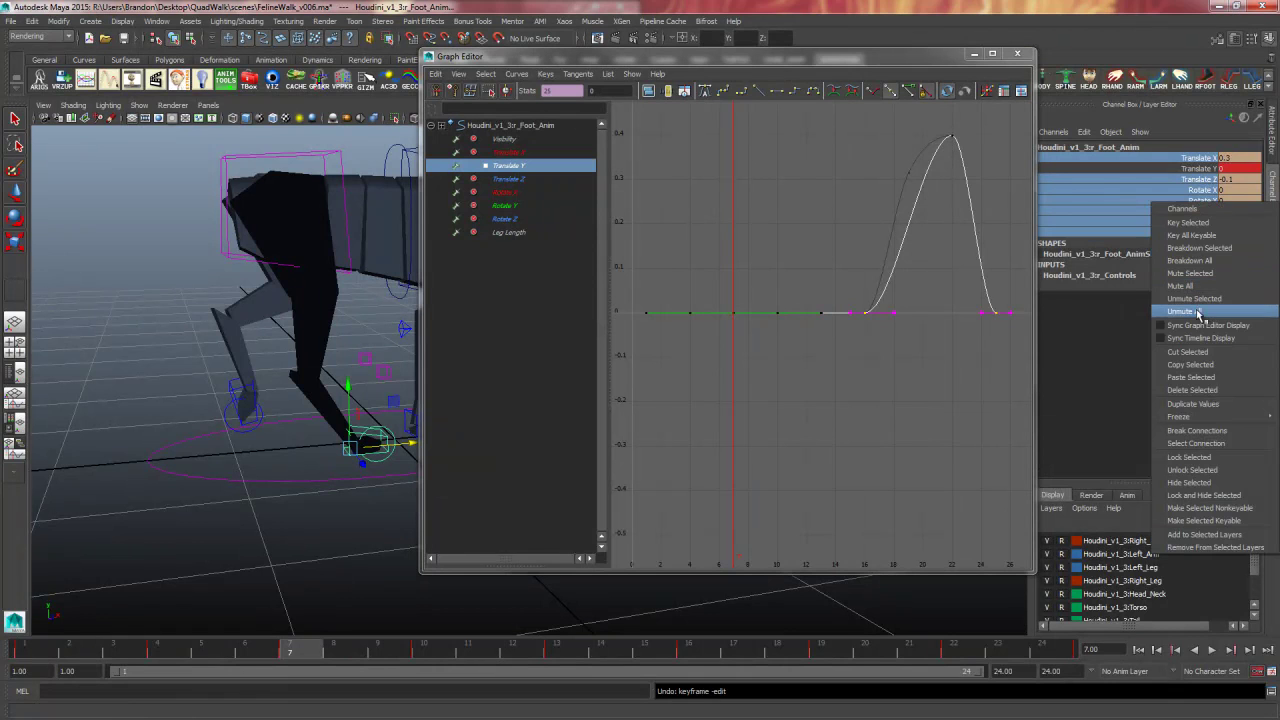
pyautogui.click(1199, 312)
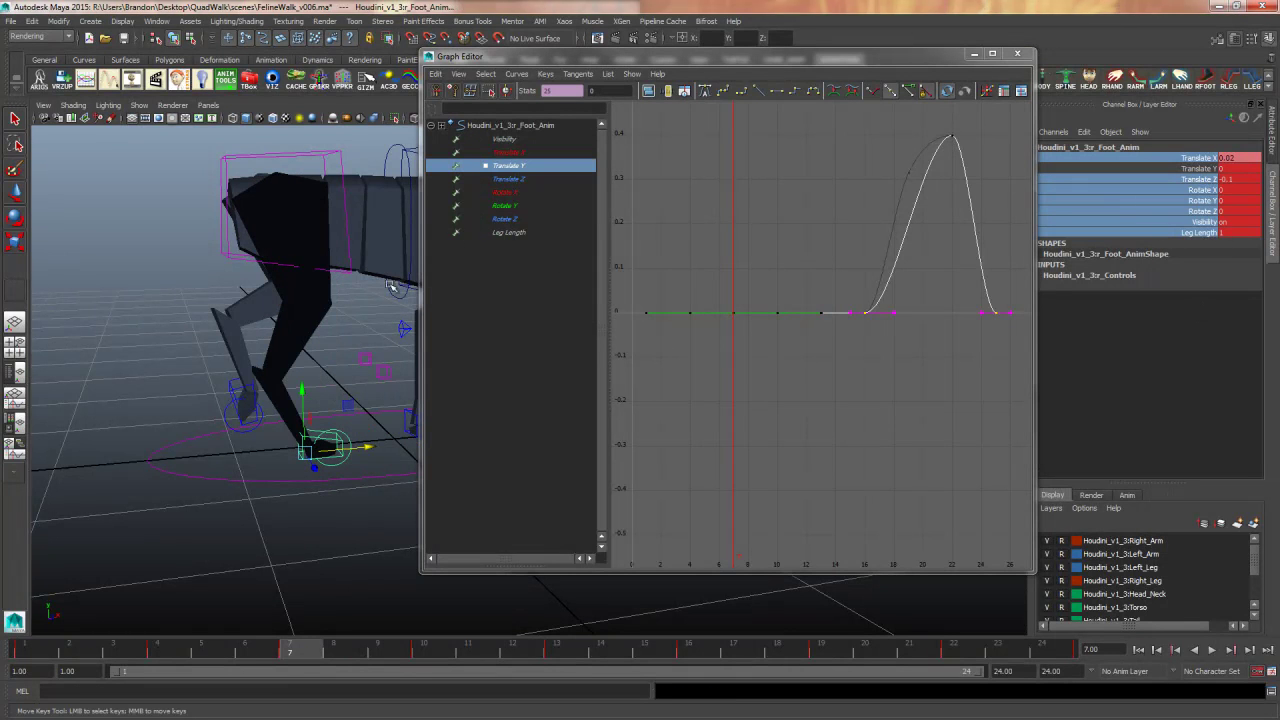
pyautogui.click(512, 179)
pyautogui.press('f')
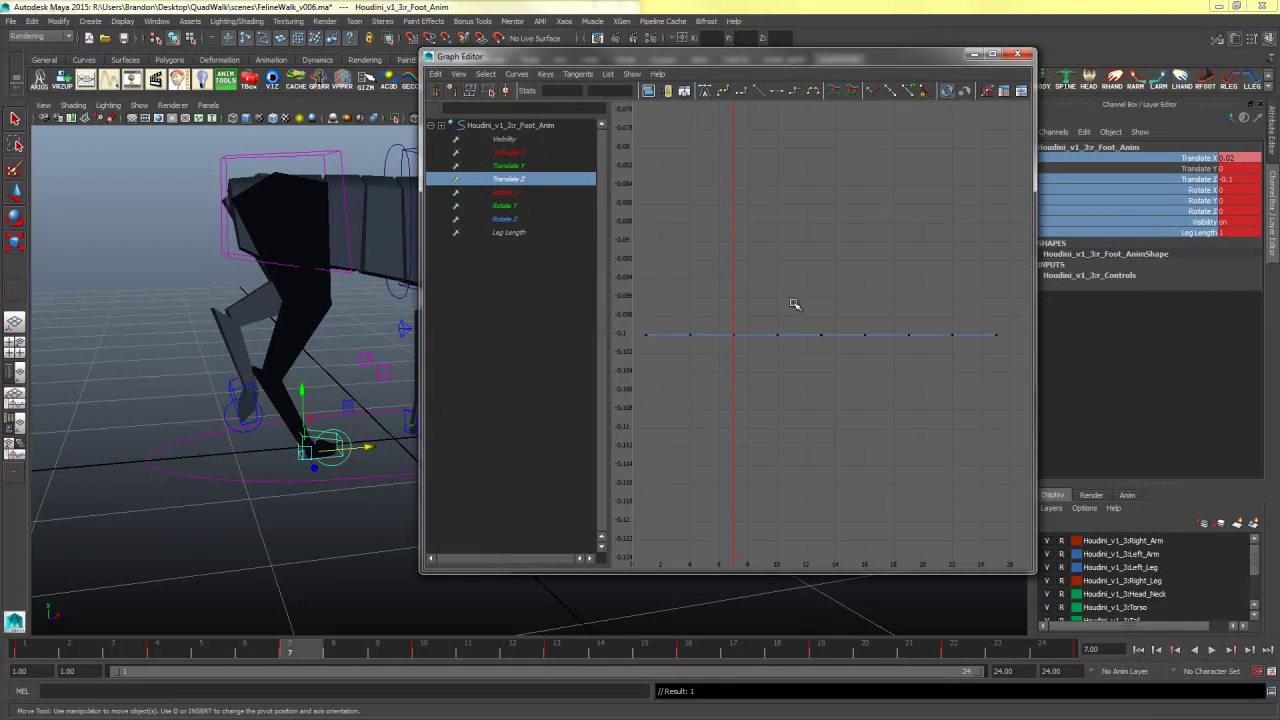
pyautogui.keyDown('alt'); pyautogui.moveTo(304, 446); pyautogui.dragTo(314, 451); pyautogui.keyUp('alt')
pyautogui.keyDown('alt'); pyautogui.moveTo(314, 451); pyautogui.dragTo(191, 434, button='middle'); pyautogui.keyUp('alt')
pyautogui.keyDown('alt'); pyautogui.moveTo(191, 434); pyautogui.dragTo(256, 455); pyautogui.keyUp('alt')
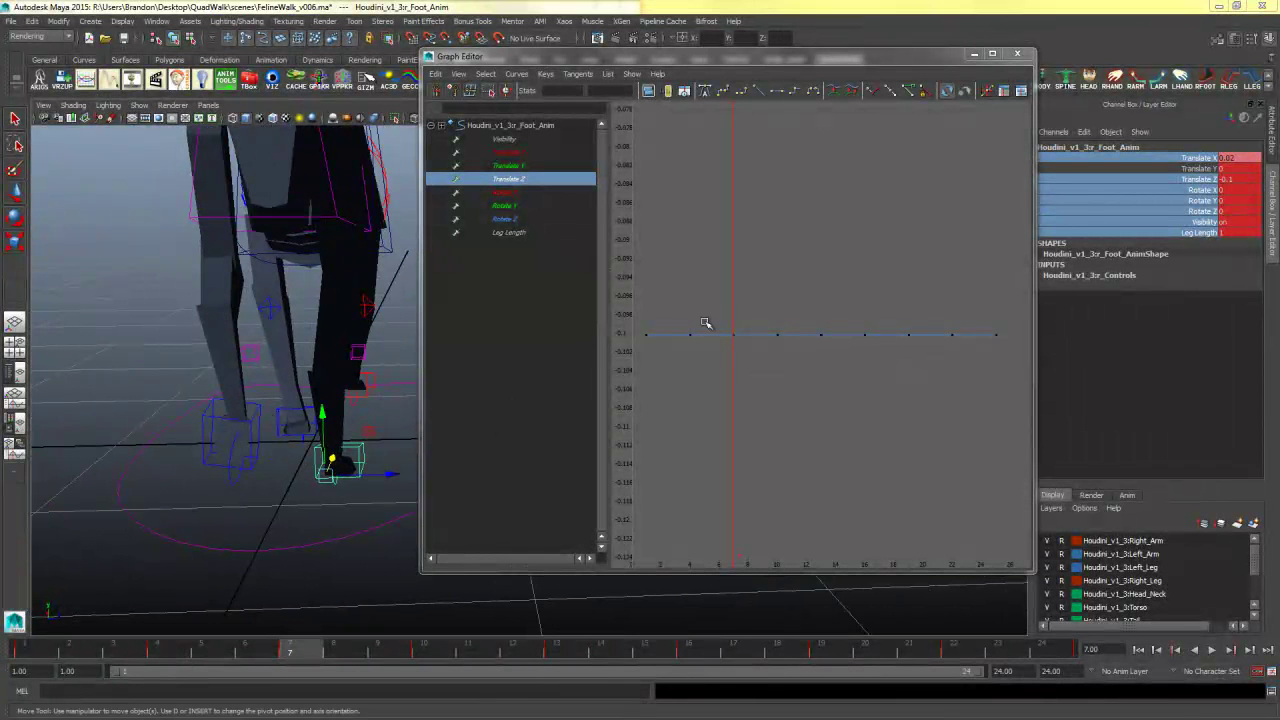
pyautogui.moveTo(742, 374); pyautogui.dragTo(690, 382)
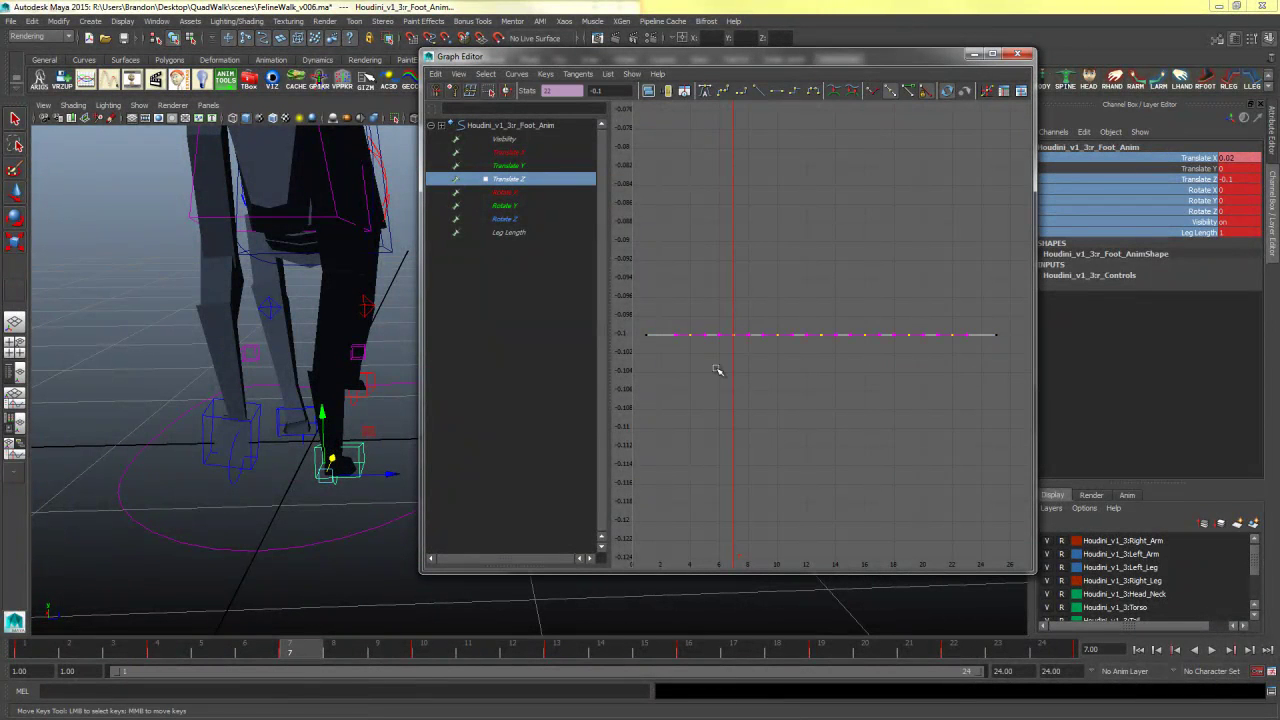
# - Frame the foot's Rotate X curve, test a rotation of the foot and undo it, and scrub to frame 21
pyautogui.click(523, 193)
pyautogui.press('f')
pyautogui.keyDown('alt'); pyautogui.moveTo(270, 372); pyautogui.dragTo(246, 403); pyautogui.keyUp('alt')
pyautogui.press('e')
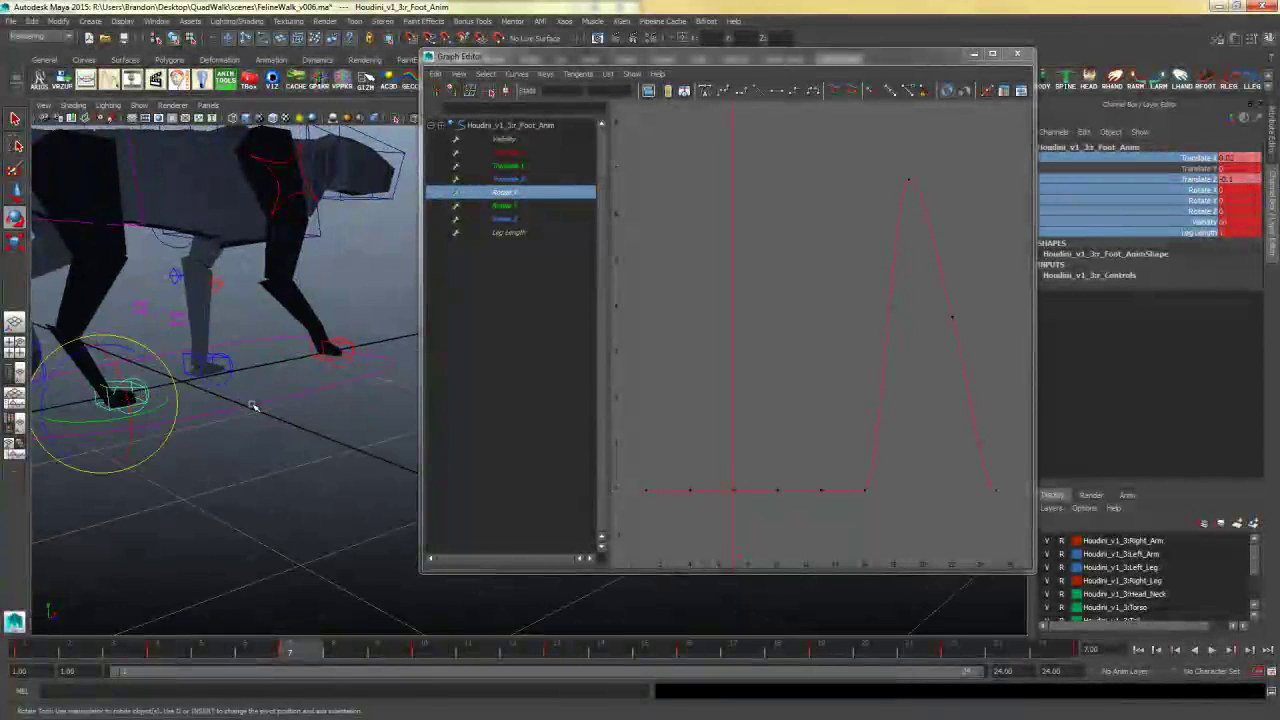
pyautogui.keyDown('alt'); pyautogui.moveTo(246, 403); pyautogui.dragTo(320, 397, button='middle'); pyautogui.keyUp('alt')
pyautogui.keyDown('alt'); pyautogui.moveTo(320, 397); pyautogui.dragTo(286, 370); pyautogui.keyUp('alt')
pyautogui.hotkey('ctrl', 'z')
pyautogui.moveTo(500, 650)
pyautogui.mouseDown()
pyautogui.moveTo(836, 668)
pyautogui.moveTo(902, 648)
pyautogui.mouseUp()
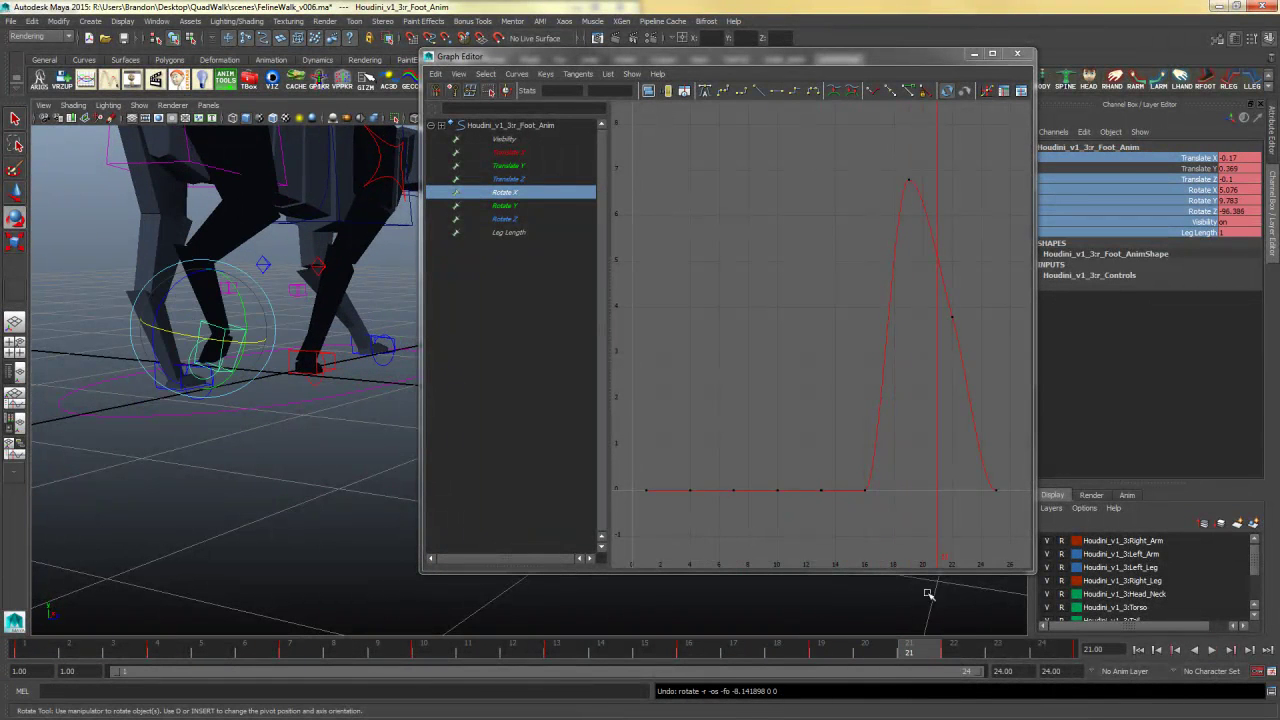
# - Delete the foot's Rotate X key at frame 22, keeping the peak key at frame 19
pyautogui.press('w')
pyautogui.moveTo(935, 300); pyautogui.dragTo(992, 355)
pyautogui.press('Delete')
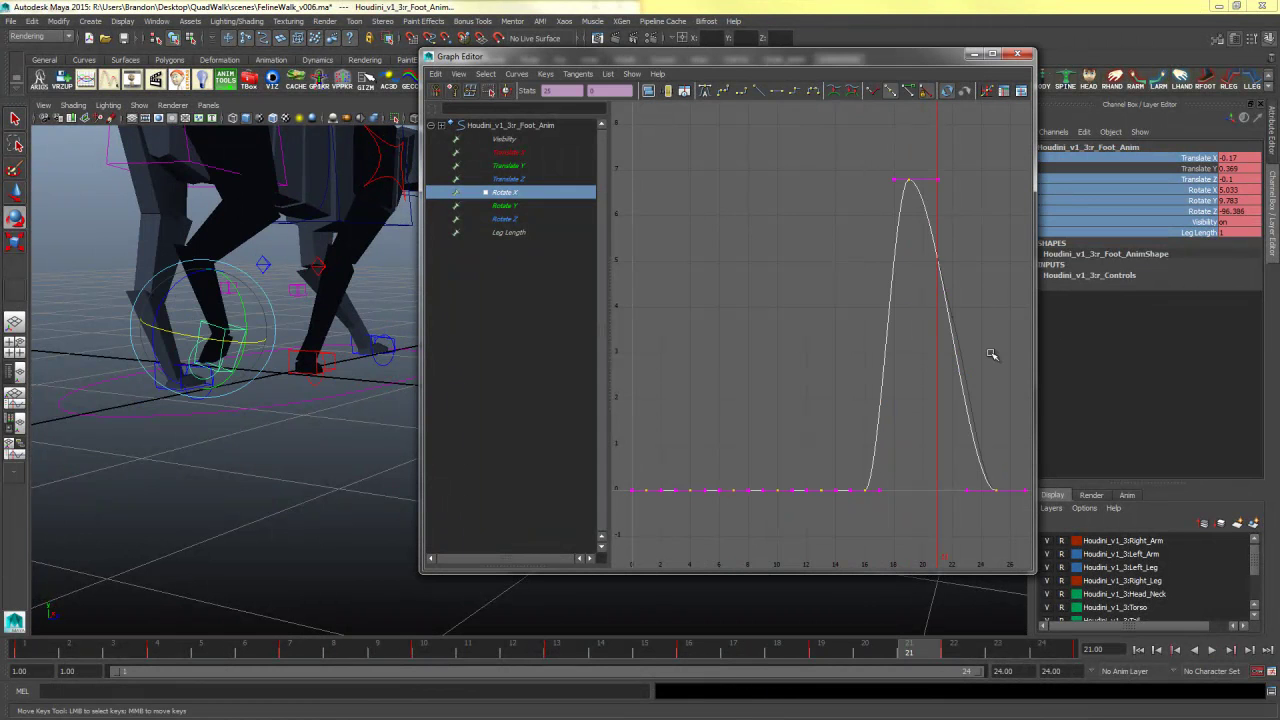
# - Frame the foot's Rotate Y curve and delete its key at frame 22
pyautogui.click(519, 207)
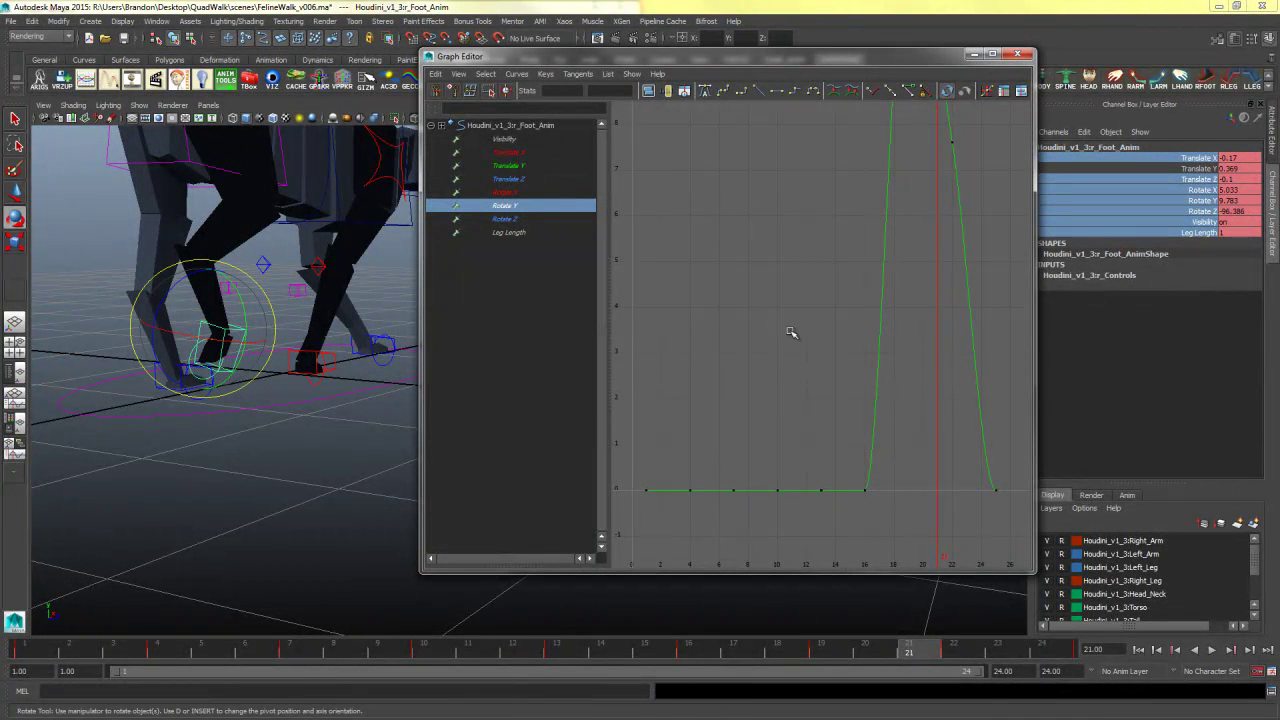
pyautogui.press('a')
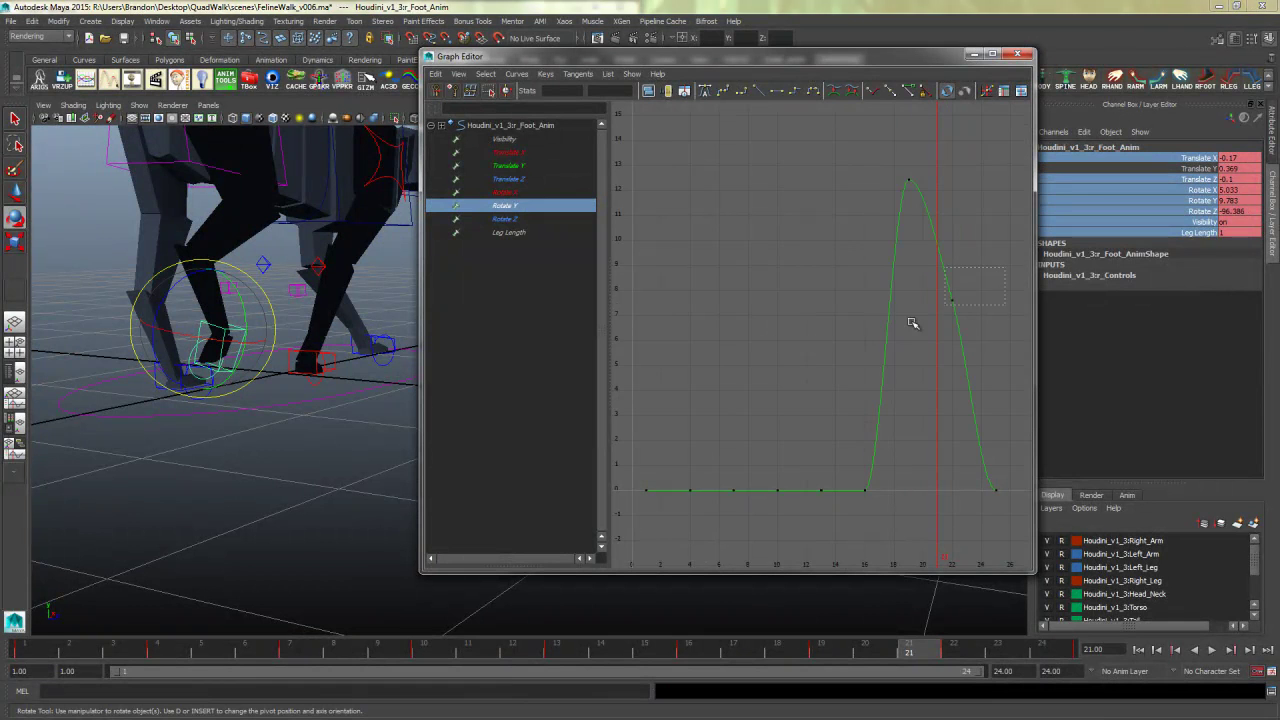
pyautogui.moveTo(990, 274); pyautogui.dragTo(936, 322)
pyautogui.press('Delete')
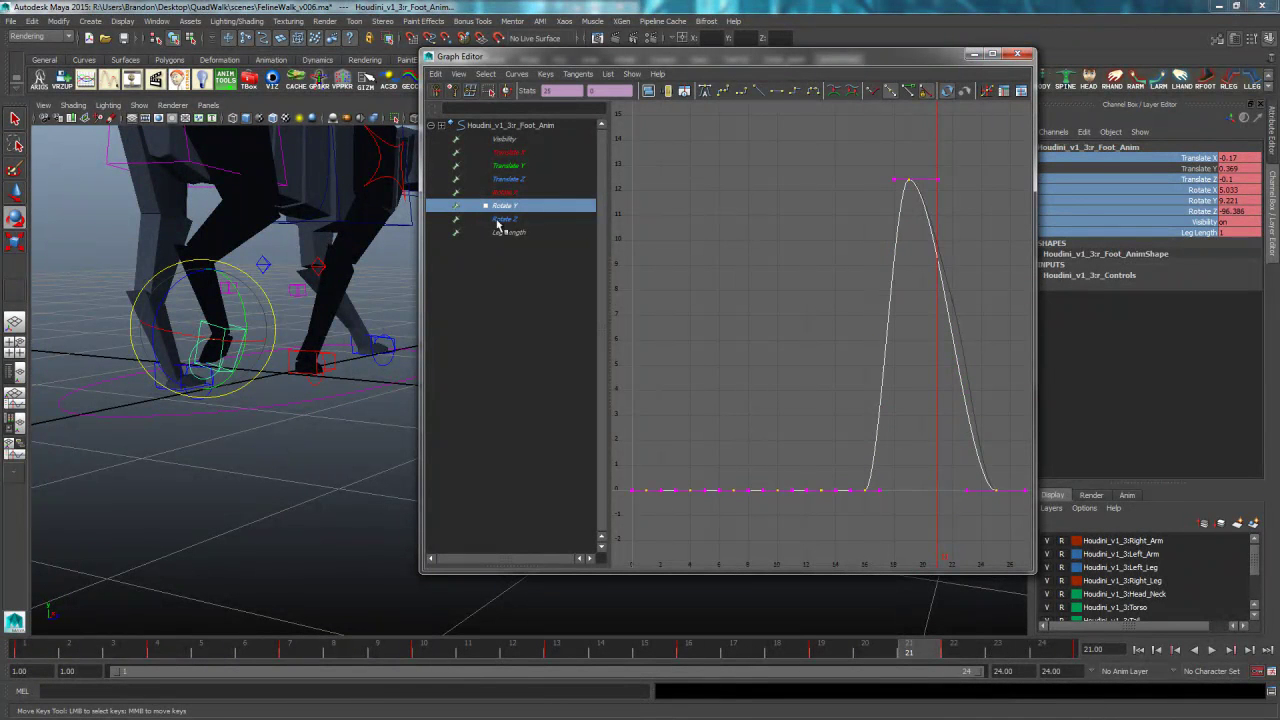
# - Frame the foot's Rotate Z curve and delete its key at frame 19, keeping the lowest key at frame 22
pyautogui.click(505, 218)
pyautogui.press('f')
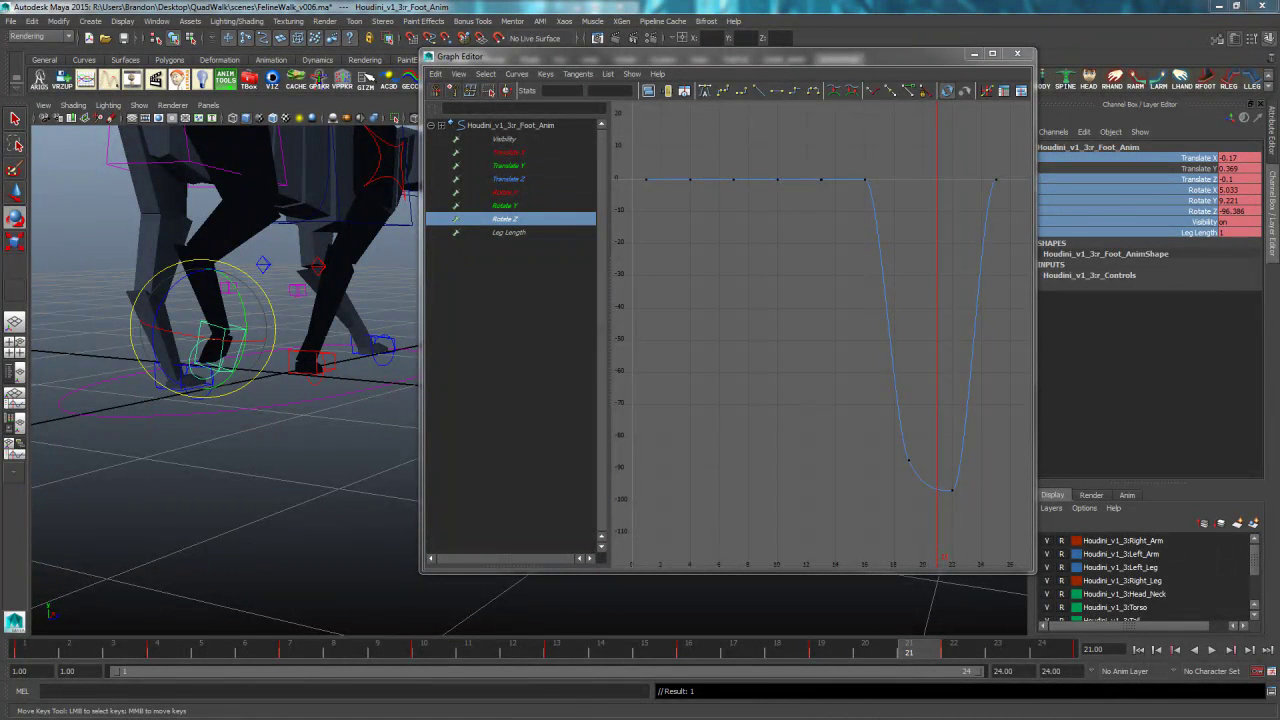
pyautogui.moveTo(1006, 449); pyautogui.dragTo(931, 502)
pyautogui.moveTo(846, 428); pyautogui.dragTo(933, 468)
pyautogui.press('Delete')
# - Play the walk in a side view of the rear legs to check the foot roll, stopping at frame 17
pyautogui.keyDown('alt'); pyautogui.moveTo(352, 402); pyautogui.dragTo(318, 424); pyautogui.keyUp('alt')
pyautogui.keyDown('alt'); pyautogui.moveTo(318, 424); pyautogui.dragTo(351, 423, button='middle'); pyautogui.keyUp('alt')
pyautogui.keyDown('alt'); pyautogui.moveTo(350, 422); pyautogui.dragTo(305, 440); pyautogui.keyUp('alt')
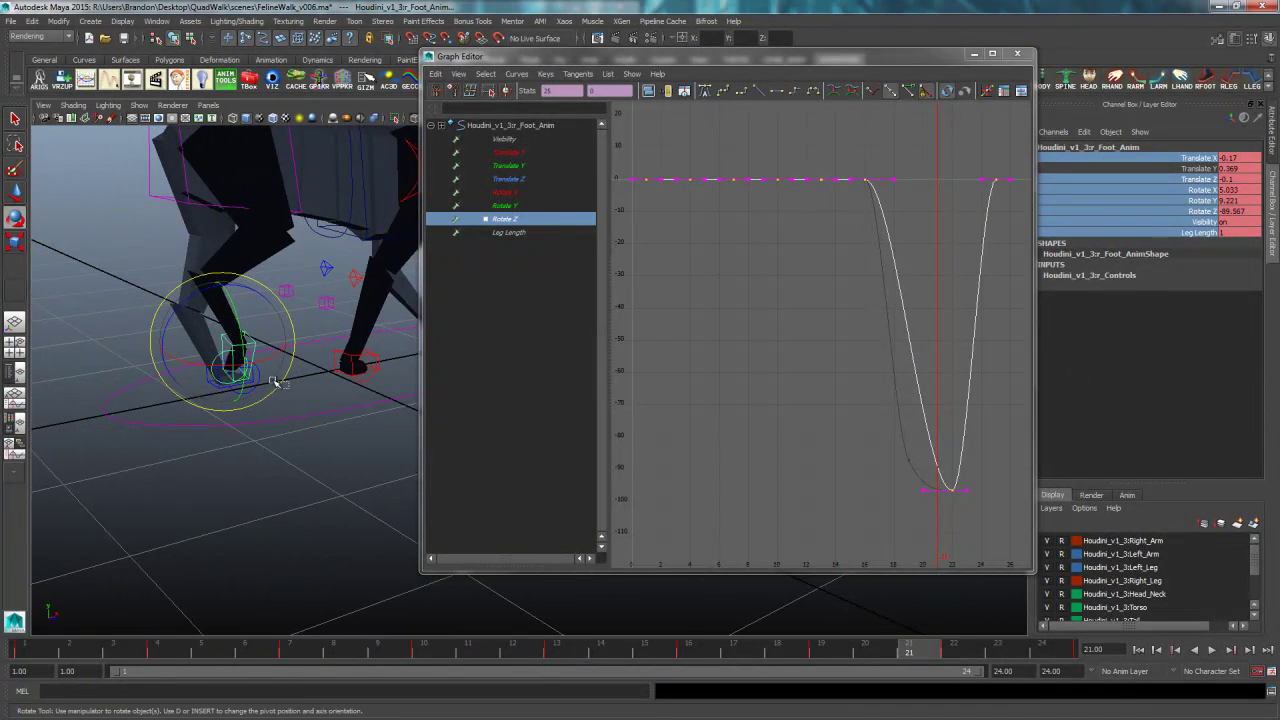
pyautogui.click(290, 444)
pyautogui.press('space')
pyautogui.press('space')
pyautogui.keyDown('alt'); pyautogui.moveTo(365, 497); pyautogui.dragTo(343, 590); pyautogui.keyUp('alt')
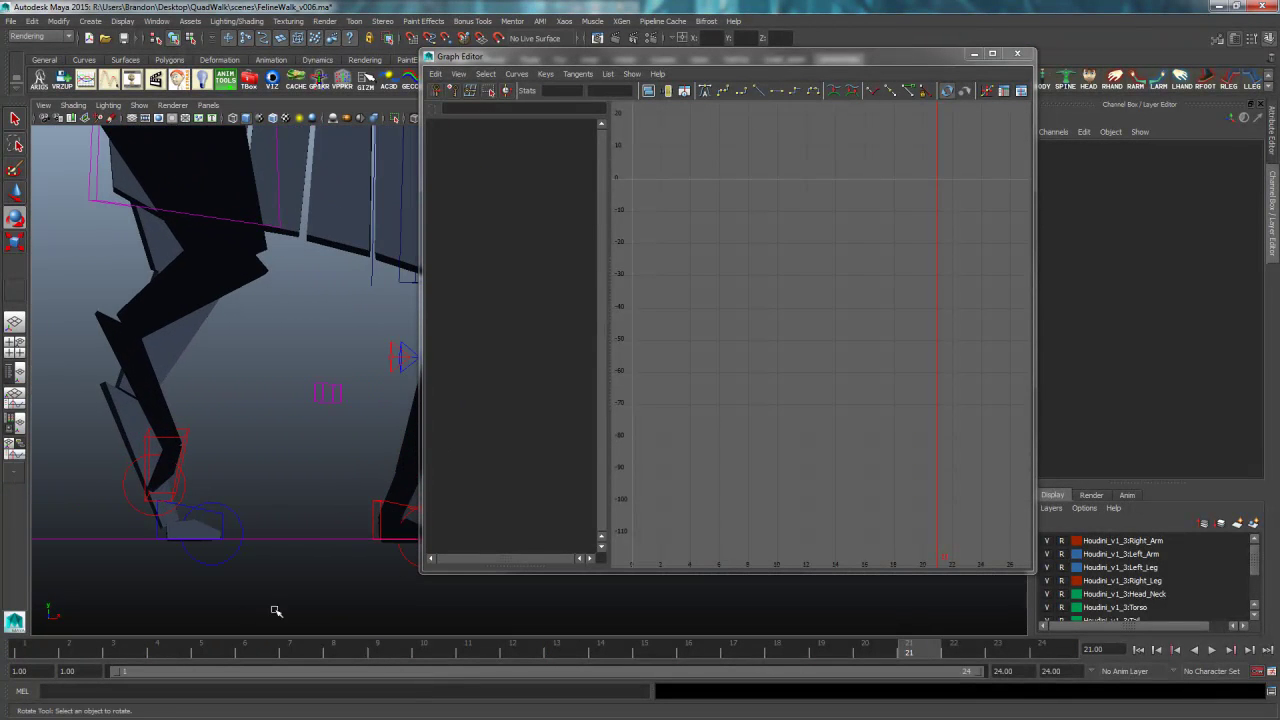
pyautogui.hotkey('alt', 'v')
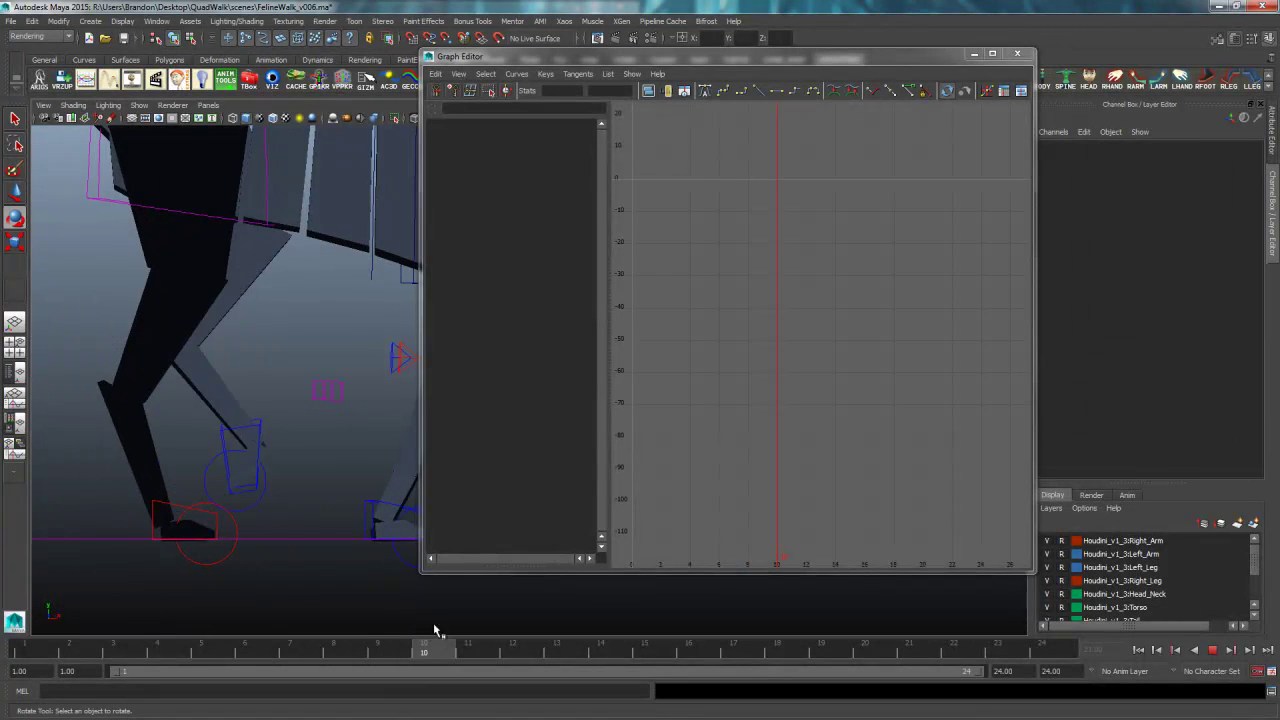
pyautogui.hotkey('alt', 'v')
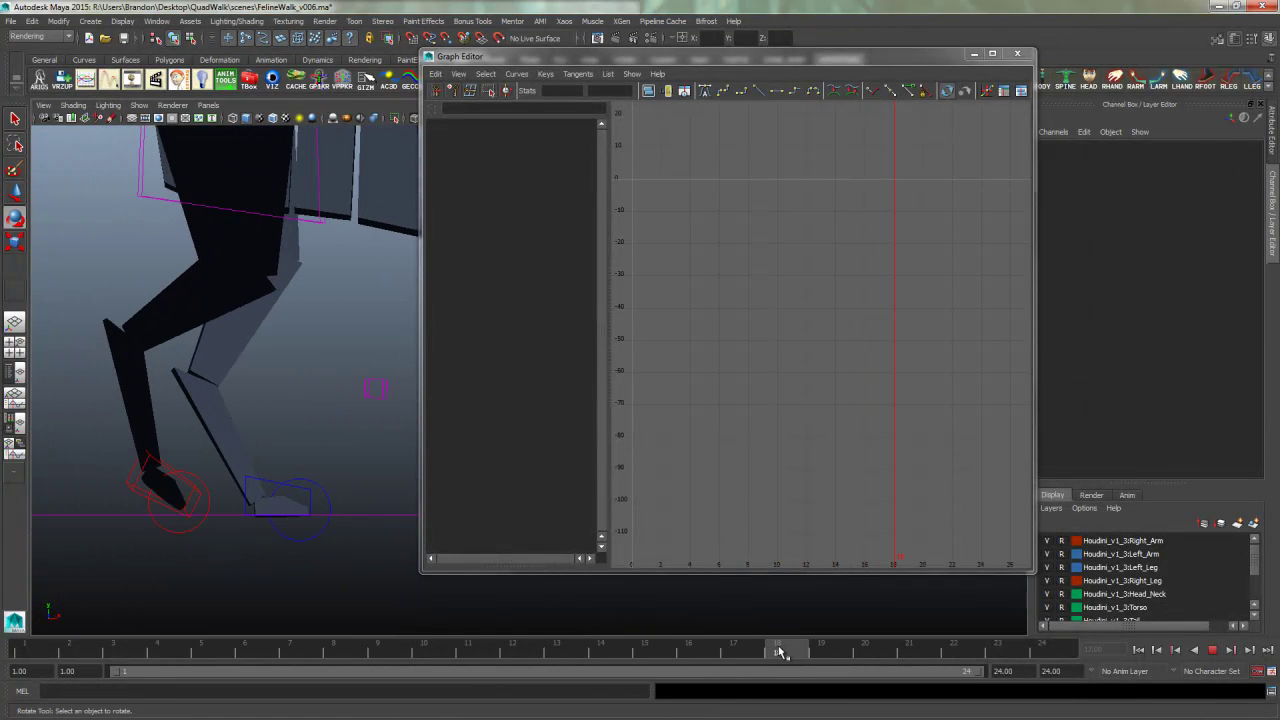
pyautogui.hotkey('alt', 'v')
pyautogui.moveTo(779, 655)
pyautogui.mouseDown()
pyautogui.moveTo(763, 651)
pyautogui.moveTo(900, 651)
pyautogui.moveTo(690, 645)
pyautogui.moveTo(792, 652)
pyautogui.moveTo(757, 651)
pyautogui.mouseUp()
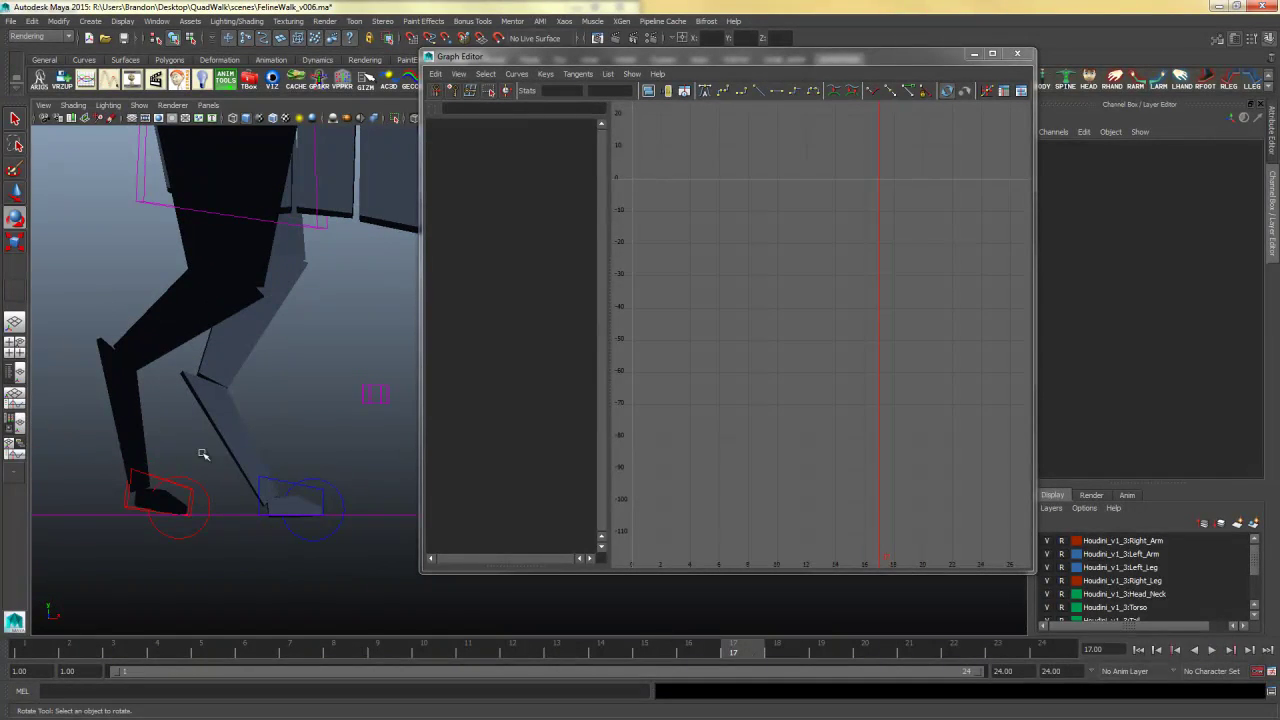
# - Break the tangents of the right rear foot's Rotate Z key at frame 16 and select its outgoing handle
pyautogui.click(140, 472)
pyautogui.click(512, 219)
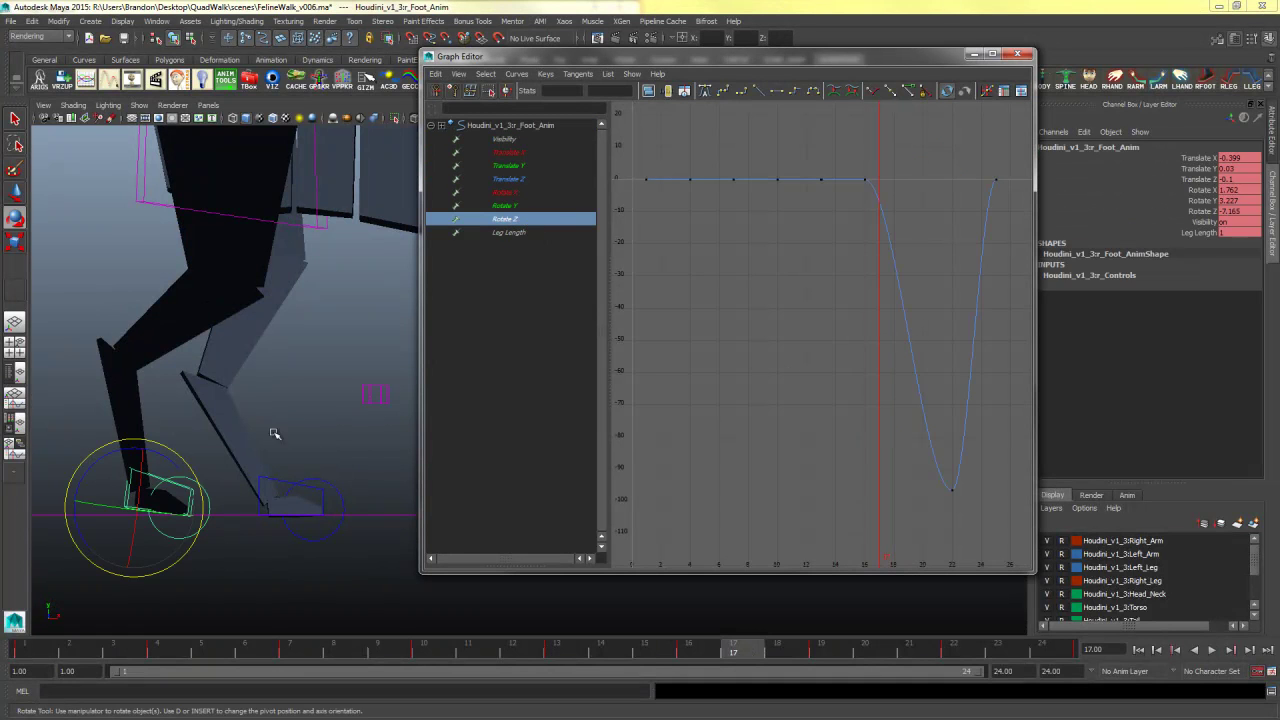
pyautogui.click(735, 650)
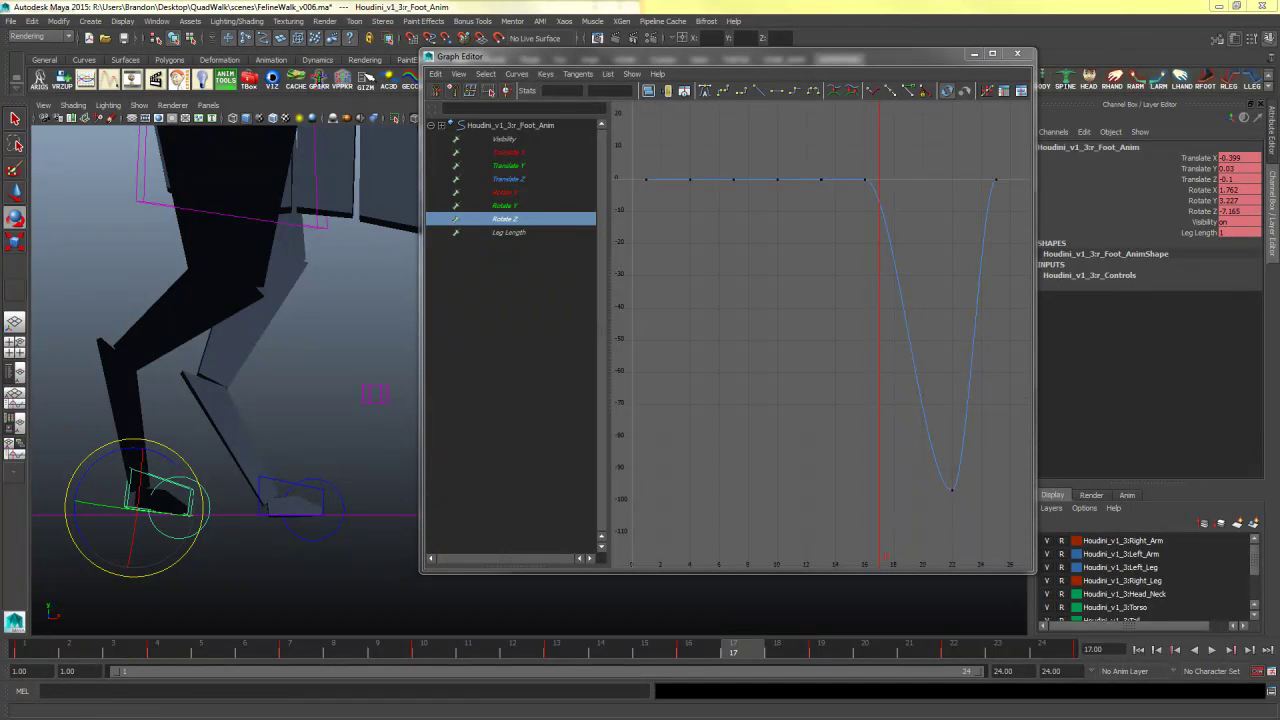
pyautogui.moveTo(879, 155); pyautogui.dragTo(850, 203)
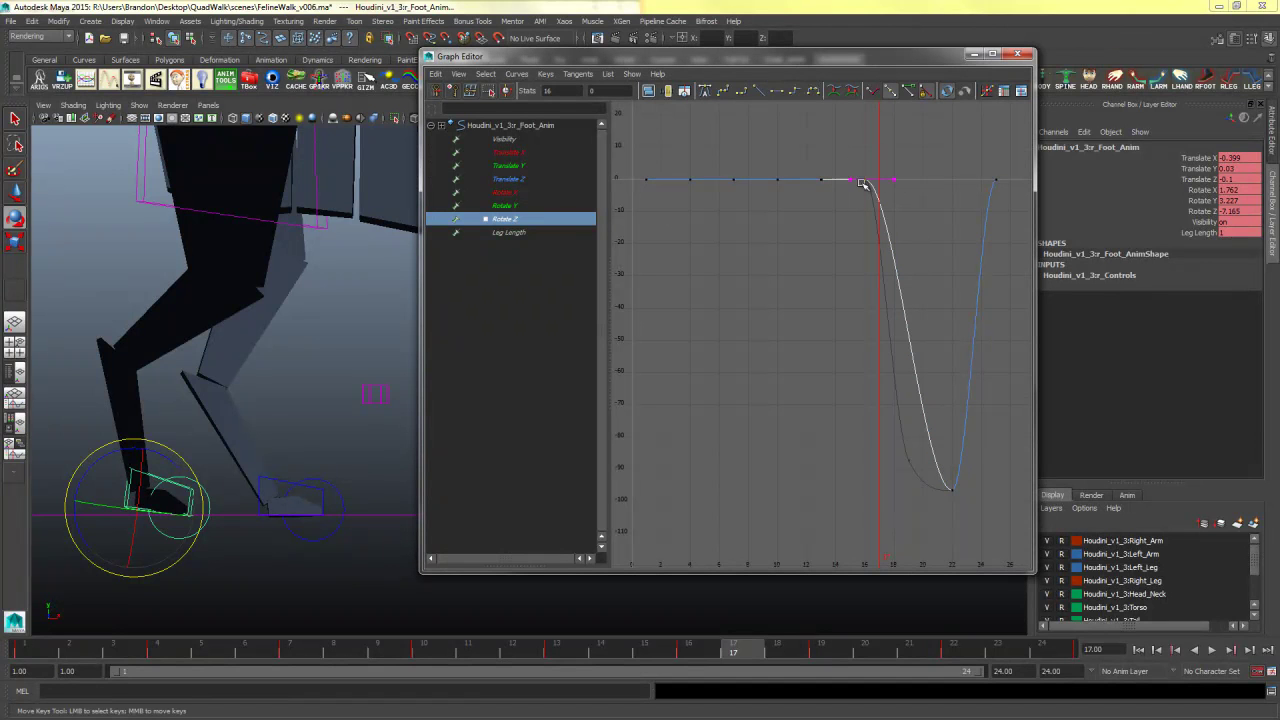
pyautogui.click(874, 92)
pyautogui.moveTo(932, 166); pyautogui.dragTo(892, 208)
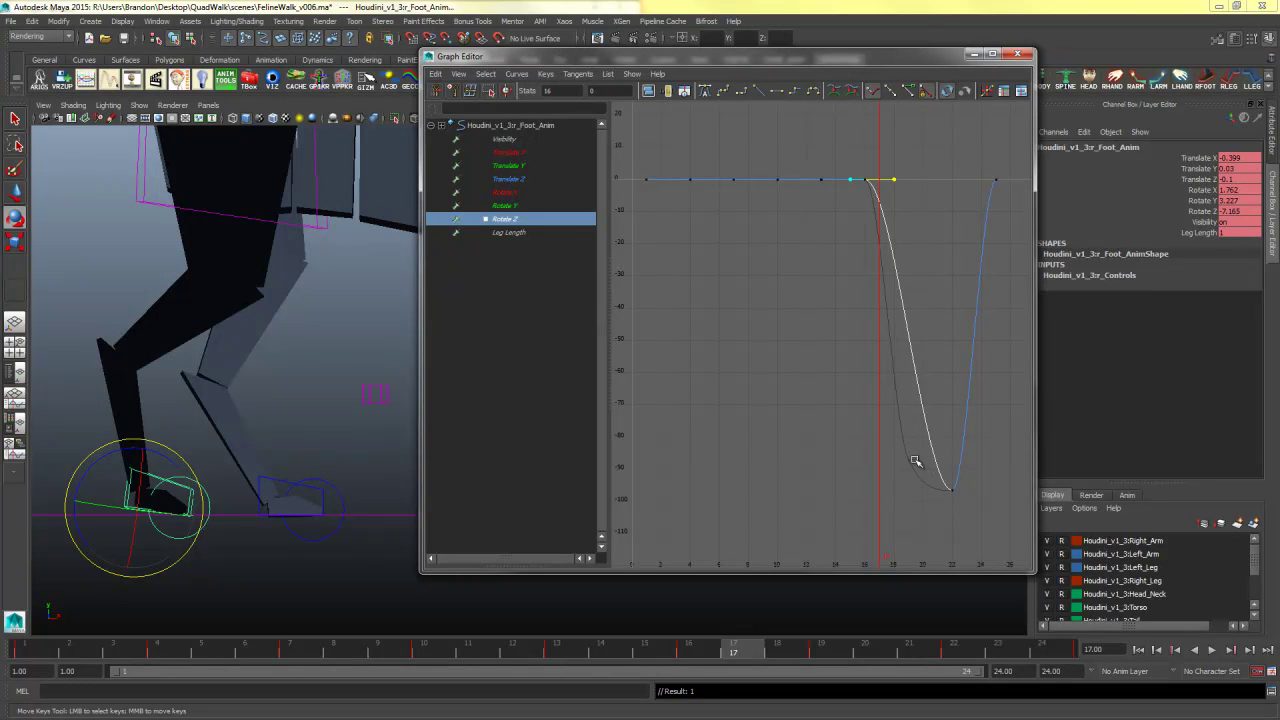
# - Angle the frame 16 key's outgoing Rotate Z handle downward, then free and break frame 22's tangents and extend its incoming handle to about frame 18
pyautogui.moveTo(918, 172); pyautogui.dragTo(900, 222, button='middle')
pyautogui.moveTo(953, 500); pyautogui.dragTo(956, 496)
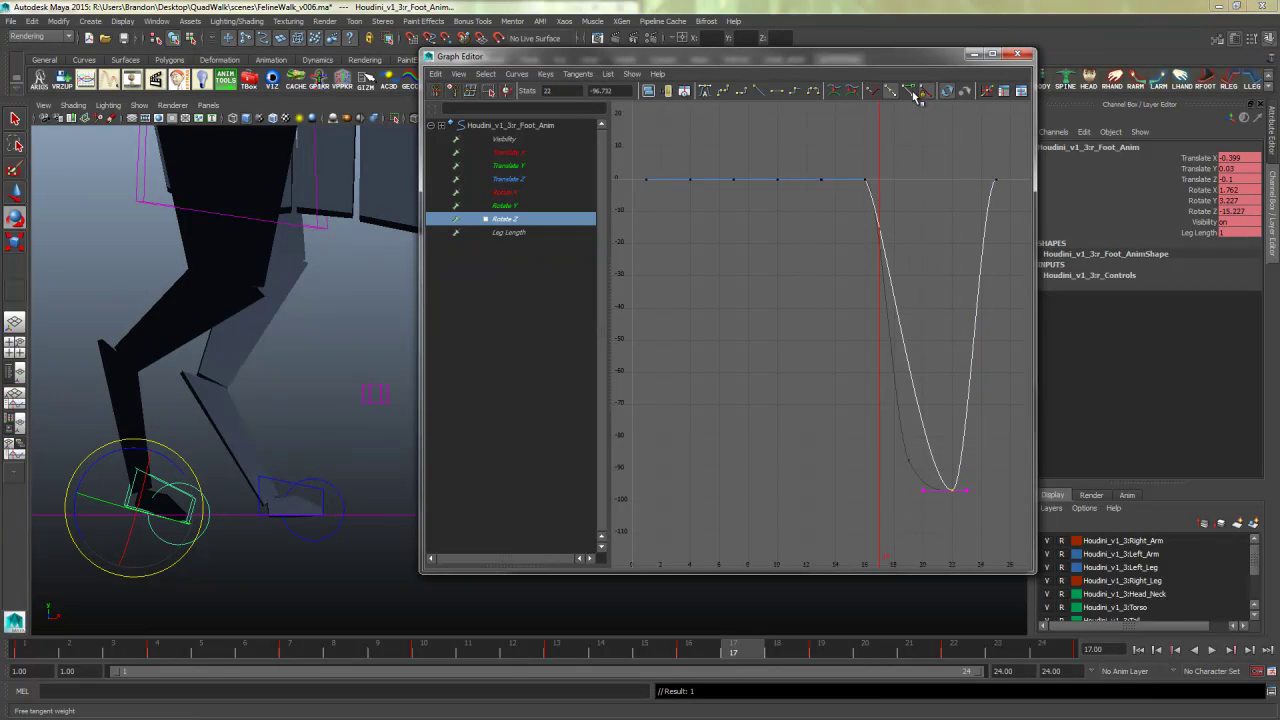
pyautogui.click(872, 91)
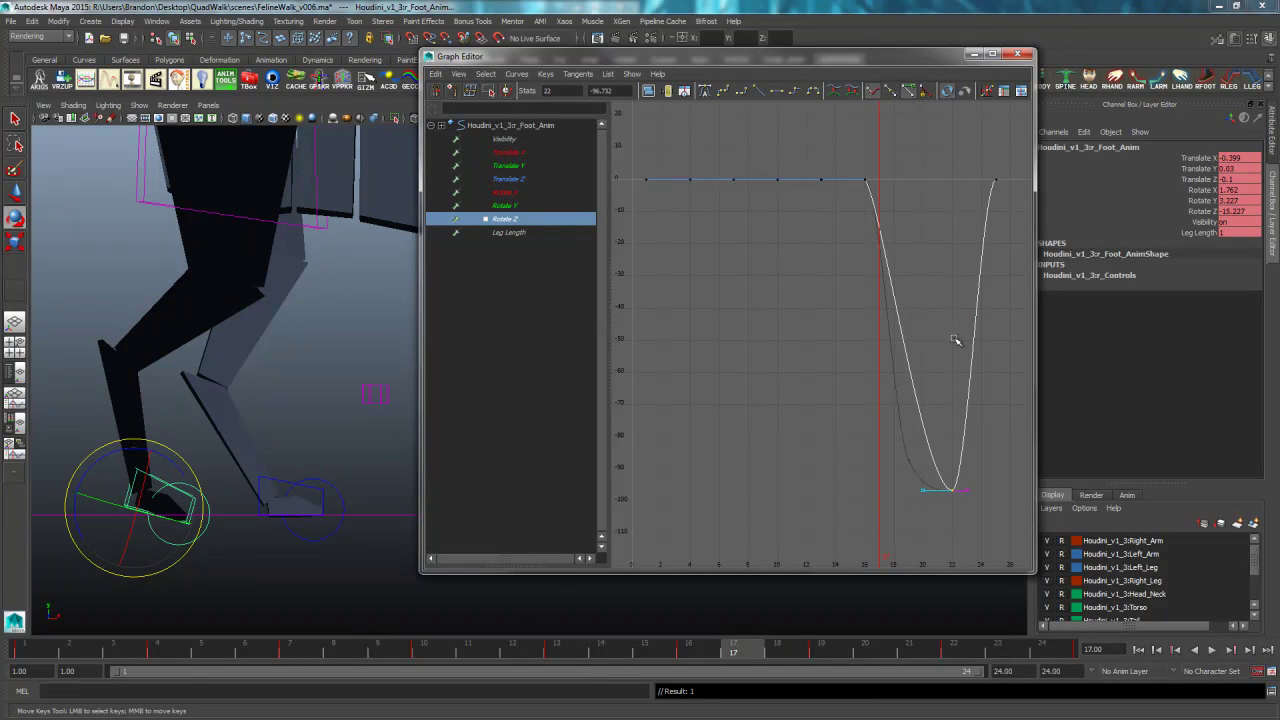
pyautogui.moveTo(892, 463); pyautogui.dragTo(937, 507)
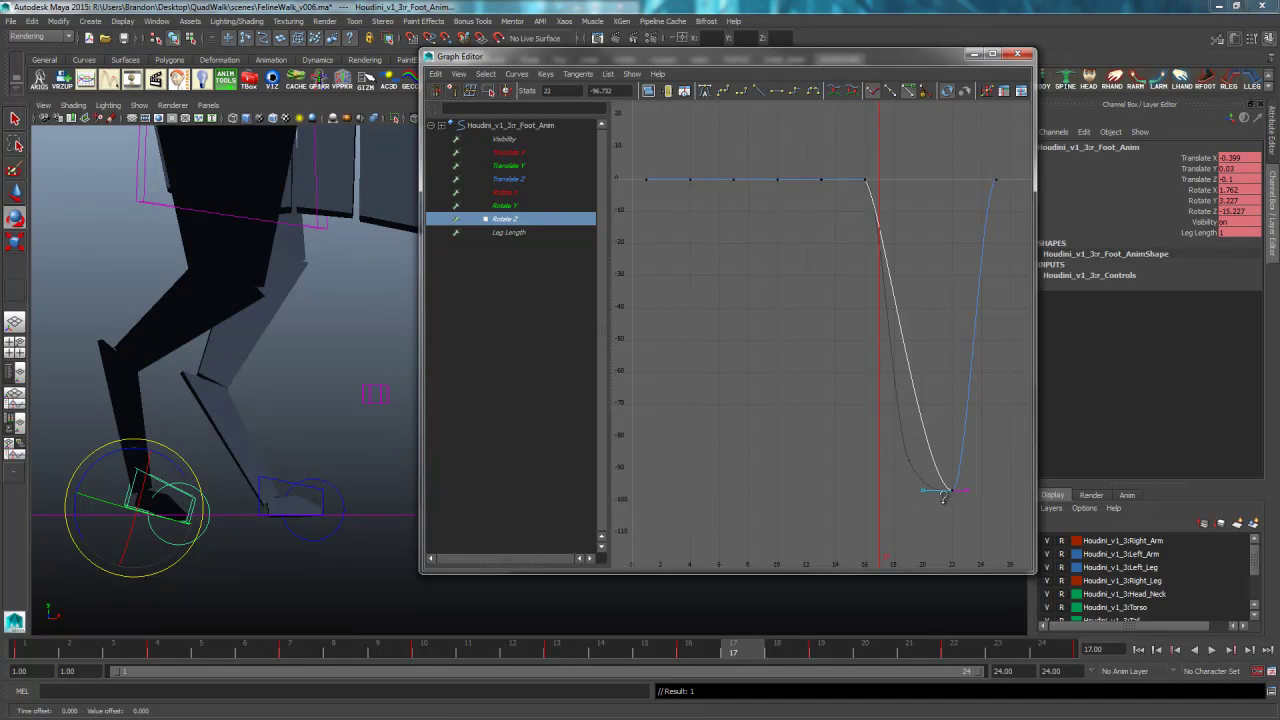
pyautogui.moveTo(932, 502); pyautogui.dragTo(913, 504, button='middle')
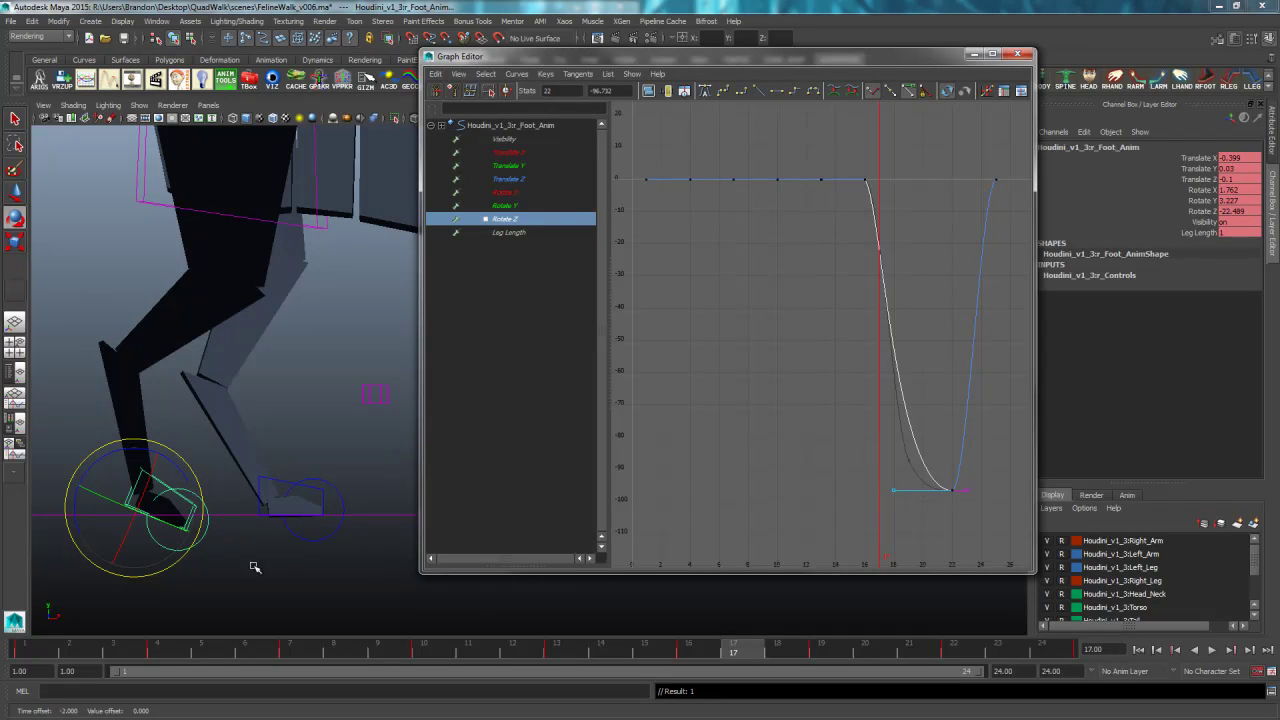
# - Flatten the outgoing Rotate Z handle at frame 16 to ease the foot's lift-off, and play the walk, stopping at frame 18
pyautogui.moveTo(861, 160); pyautogui.dragTo(909, 218)
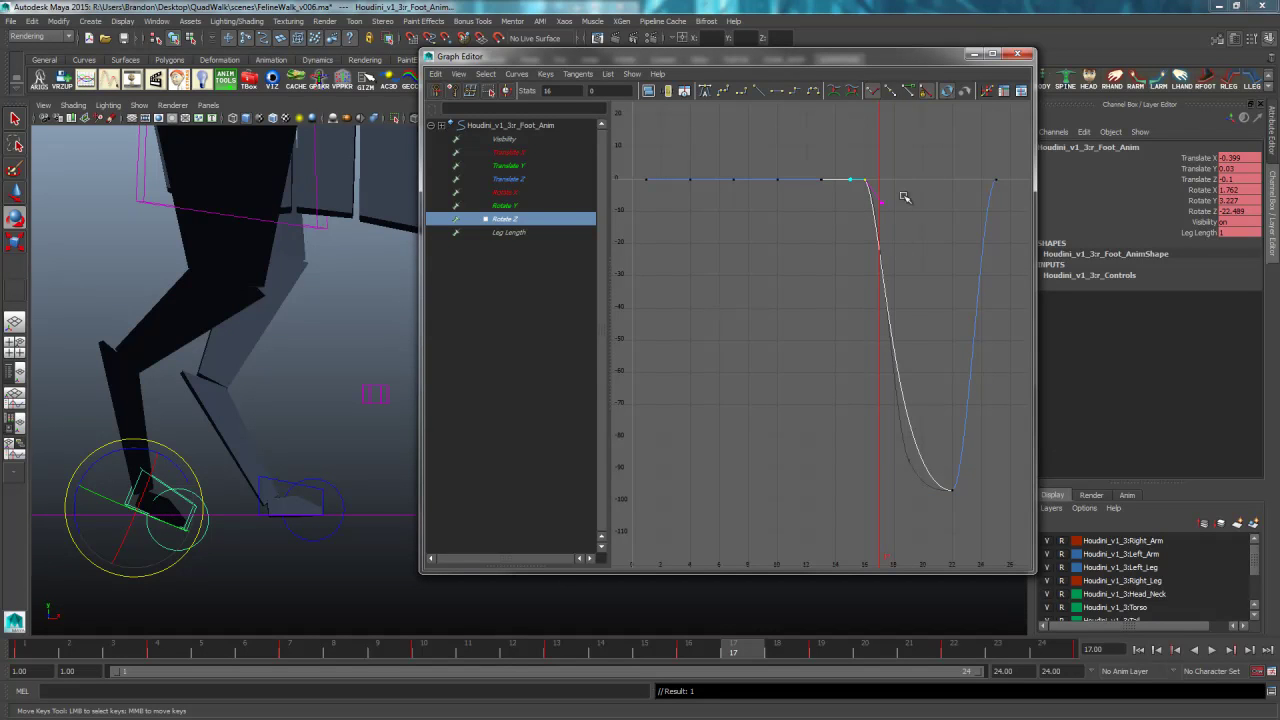
pyautogui.moveTo(903, 203); pyautogui.dragTo(911, 206, button='middle')
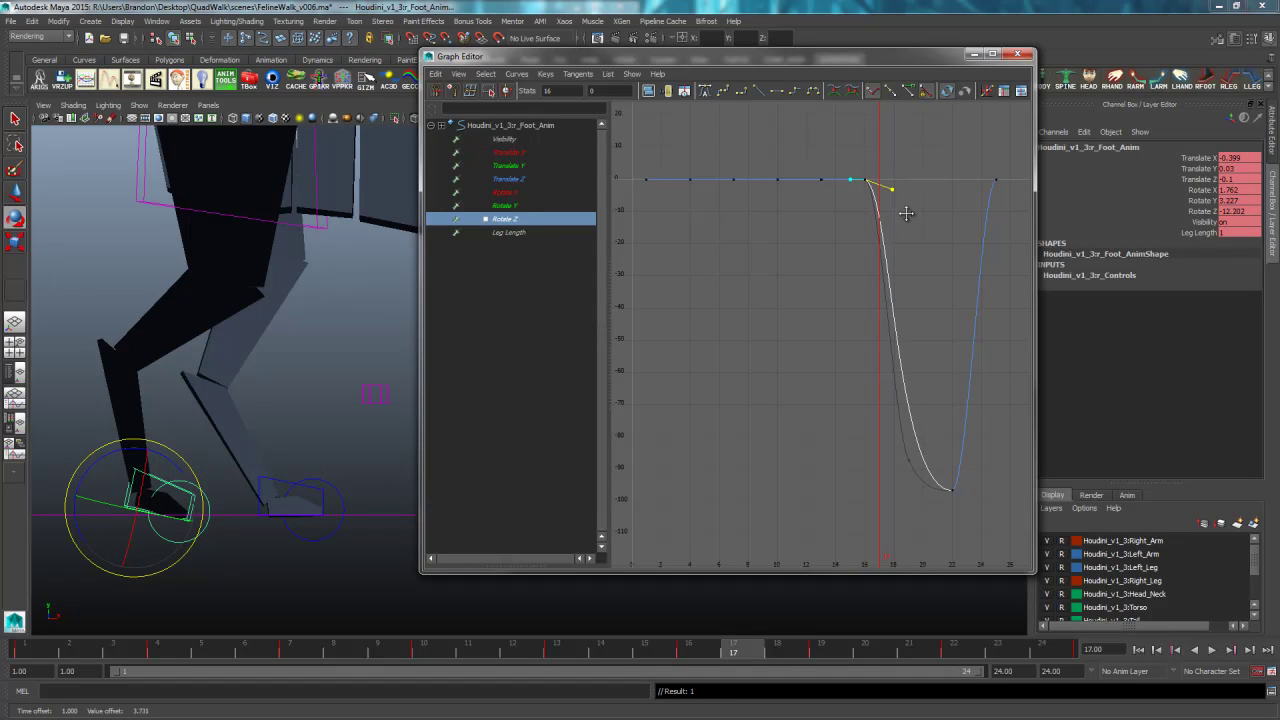
pyautogui.hotkey('alt', 'v')
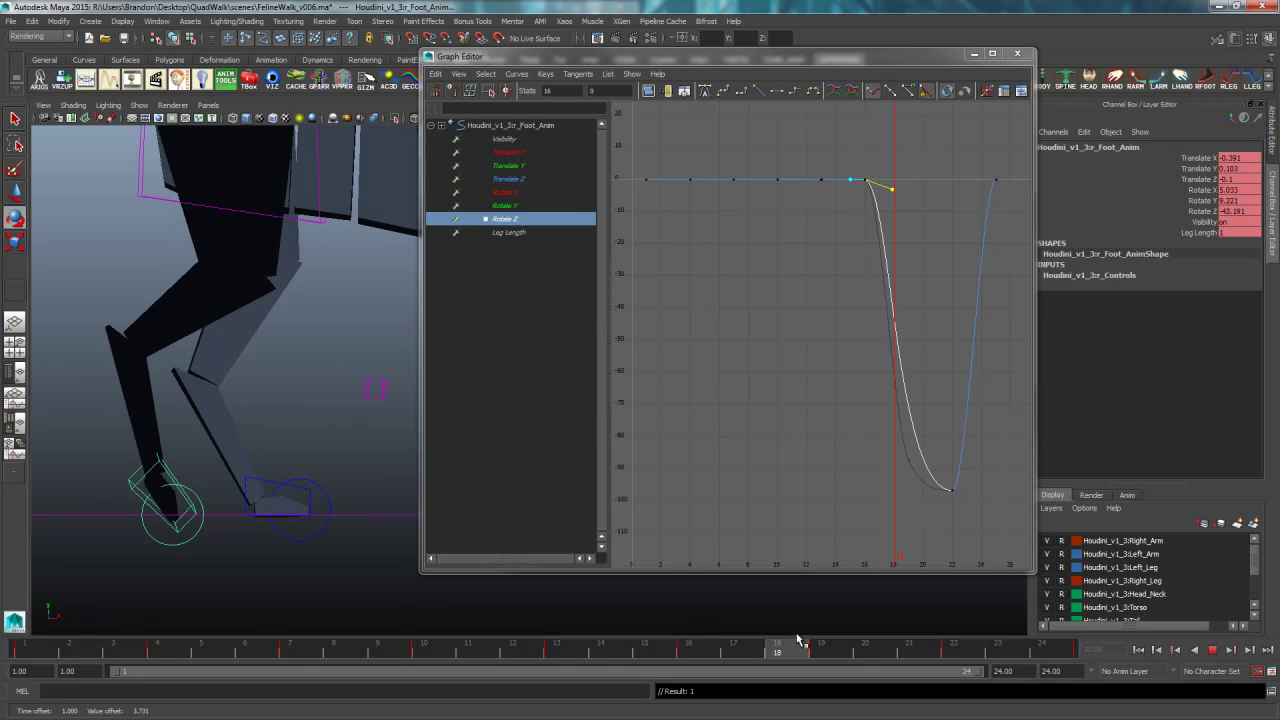
pyautogui.hotkey('alt', 'v')
# - Shorten the incoming Rotate Z handle of the key at frame 22 and scrub to frame 22 to check the foot roll
pyautogui.click(951, 489)
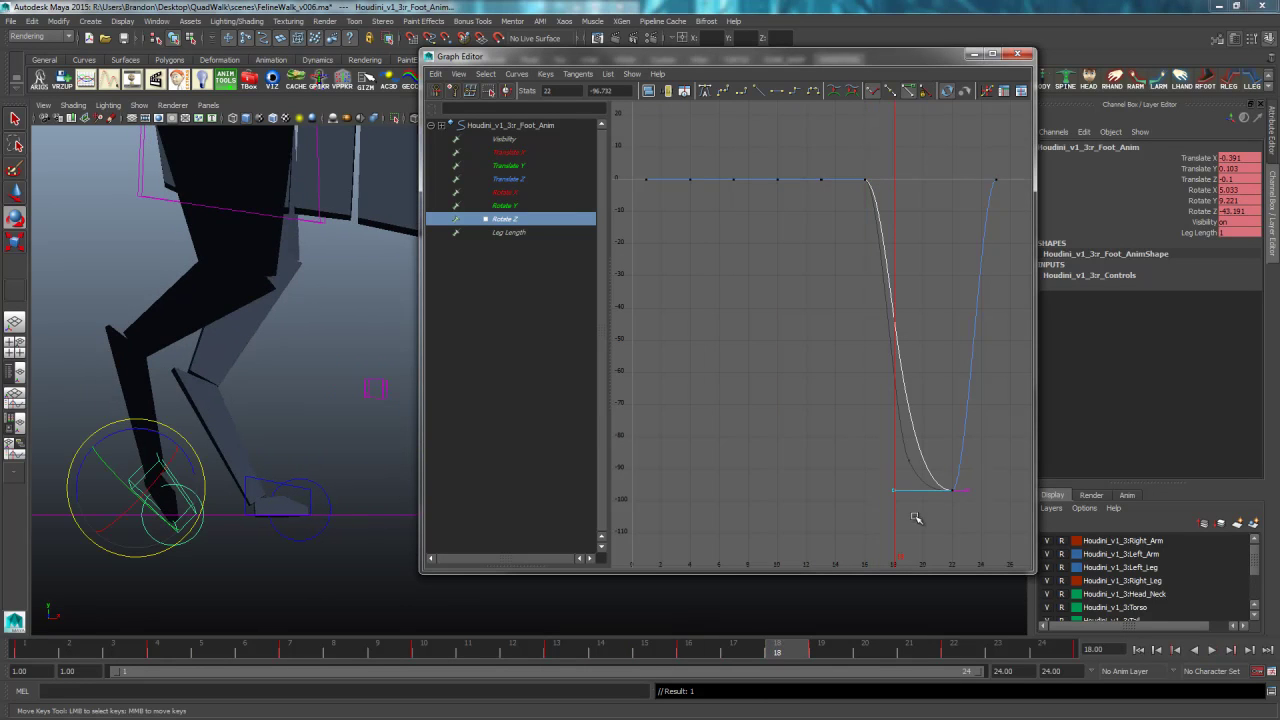
pyautogui.keyDown('shift'); pyautogui.moveTo(918, 508); pyautogui.dragTo(932, 502, button='middle'); pyautogui.keyUp('shift')
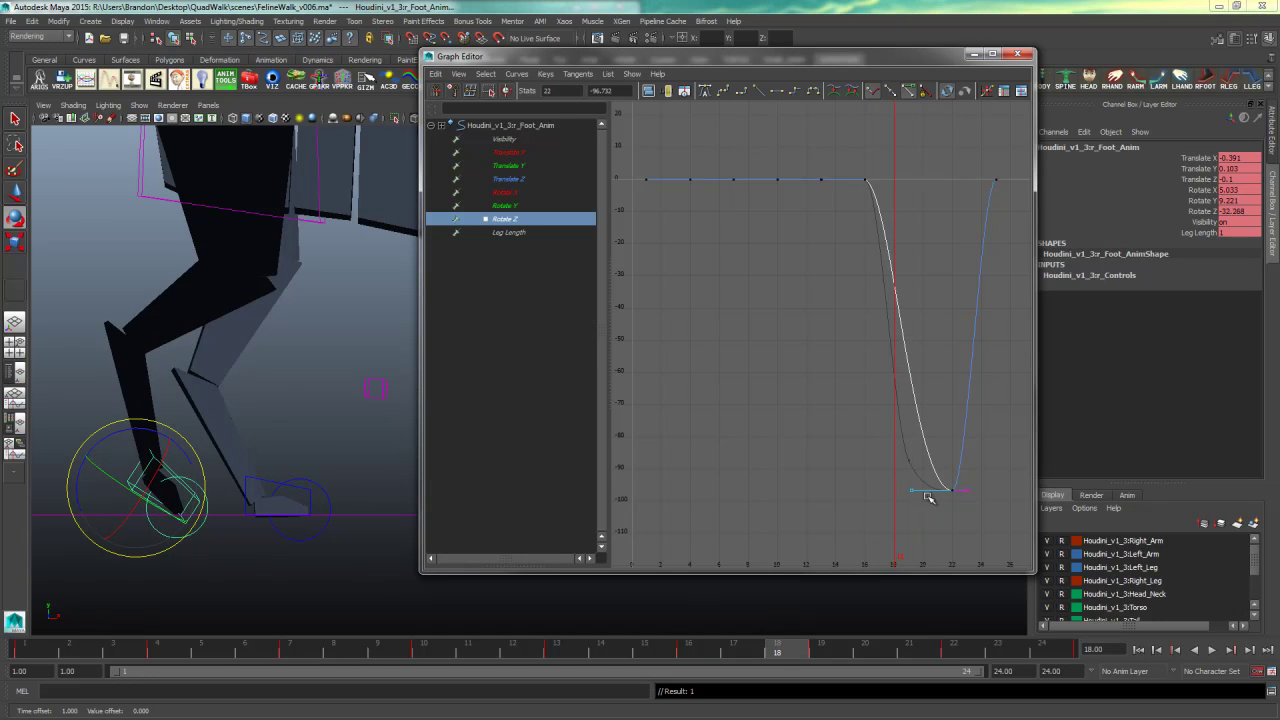
pyautogui.moveTo(760, 653); pyautogui.dragTo(976, 646)
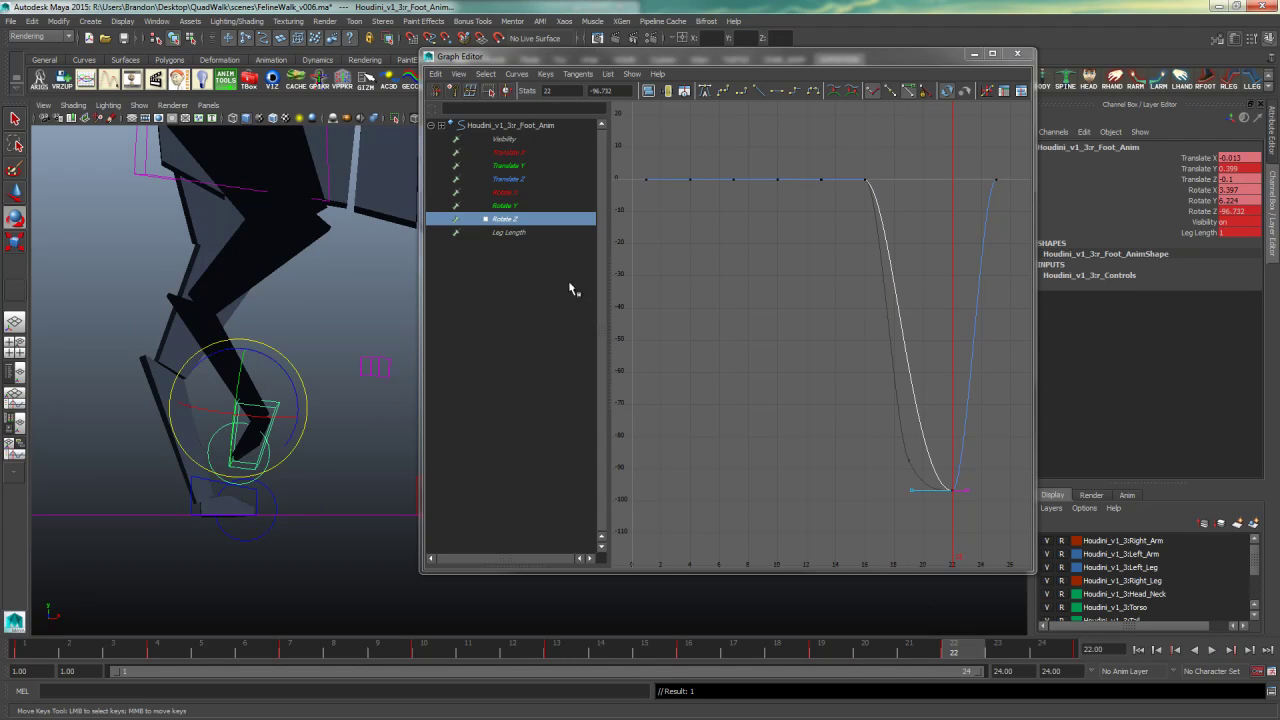
# - Select the right hind toe control and isolate its Rotate Z curve
pyautogui.click(330, 436)
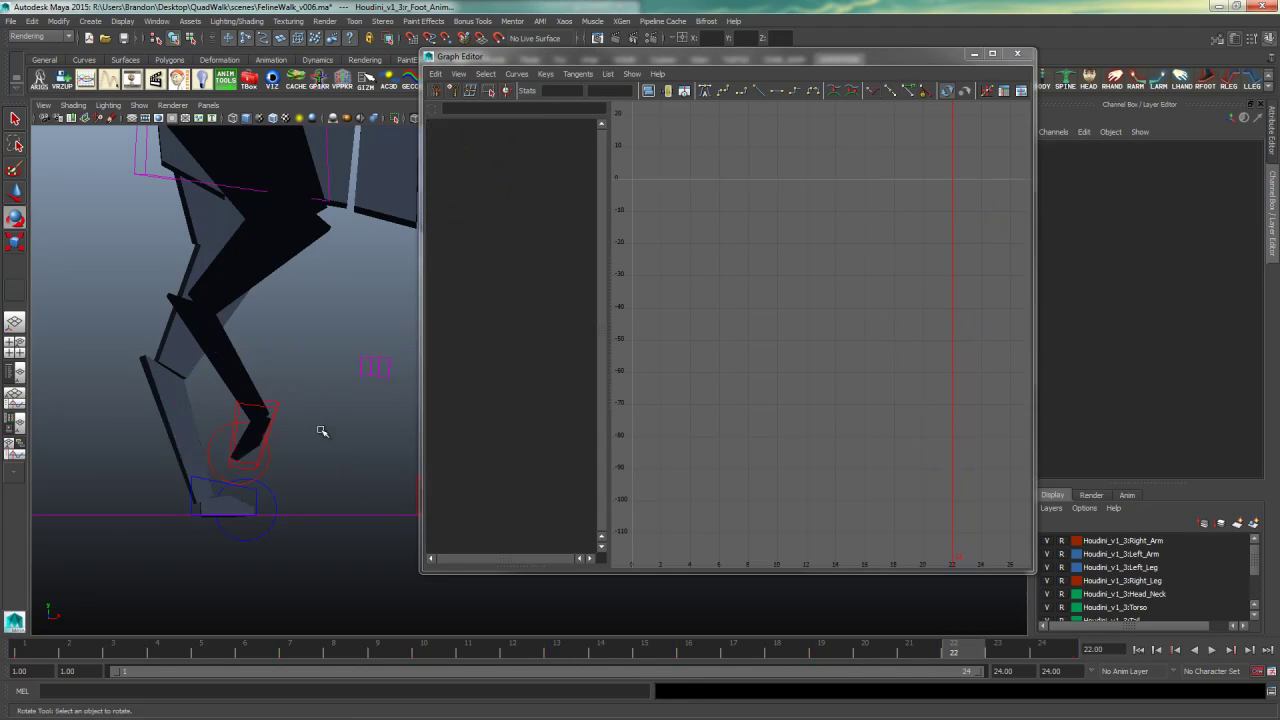
pyautogui.click(217, 419)
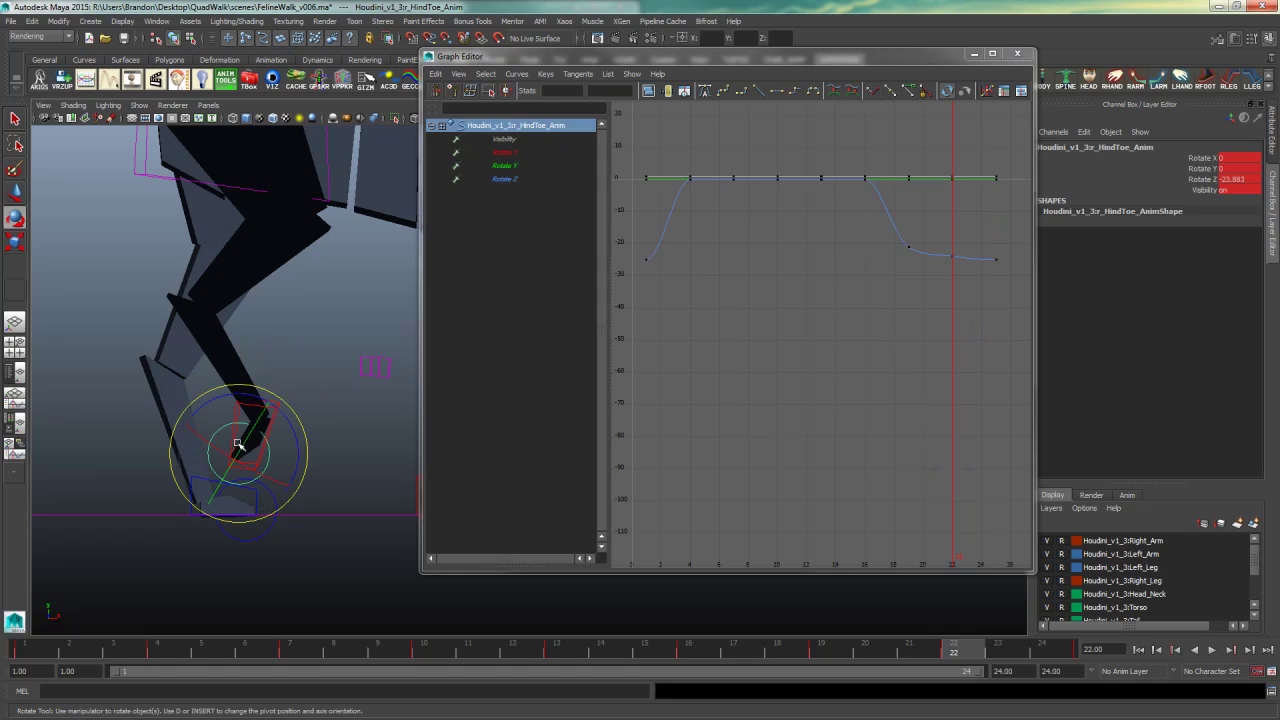
pyautogui.click(505, 179)
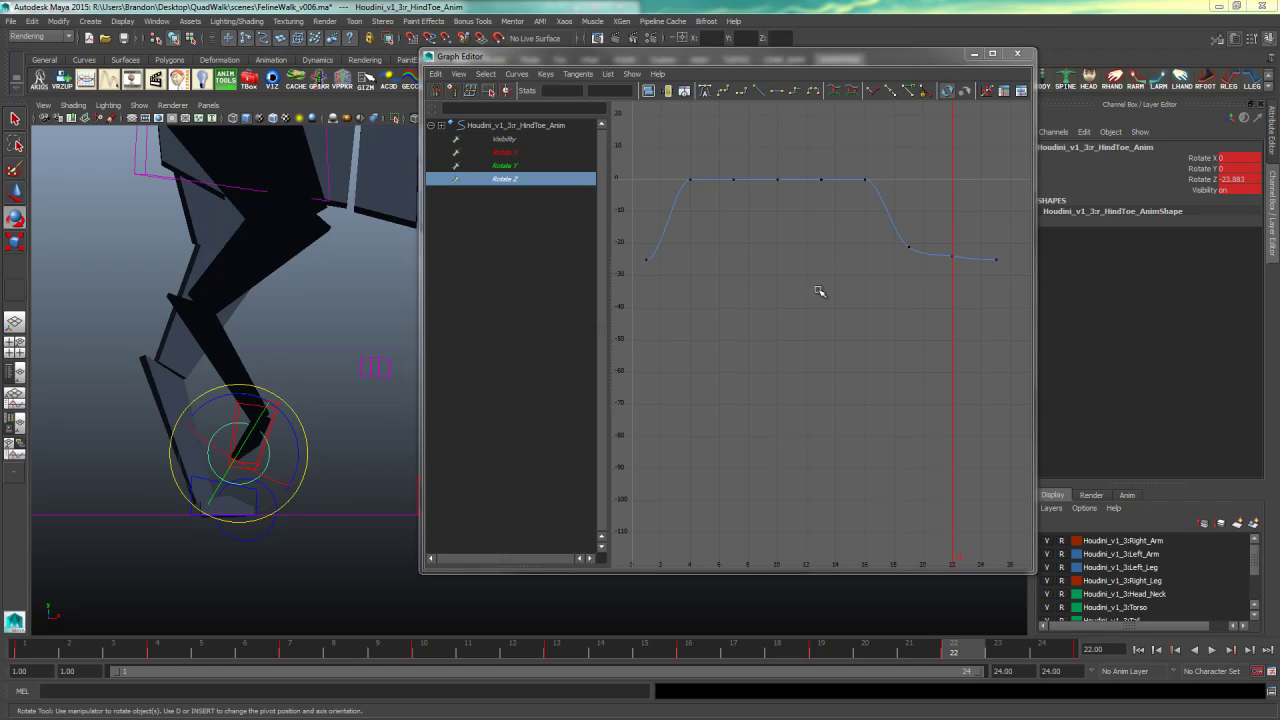
# - Delete the frame 22 key from the right hind toe's Rotate Z curve and play back the animation to check the foot
pyautogui.press('f')
pyautogui.moveTo(949, 457); pyautogui.dragTo(937, 500)
pyautogui.press('w')
pyautogui.press('Delete')
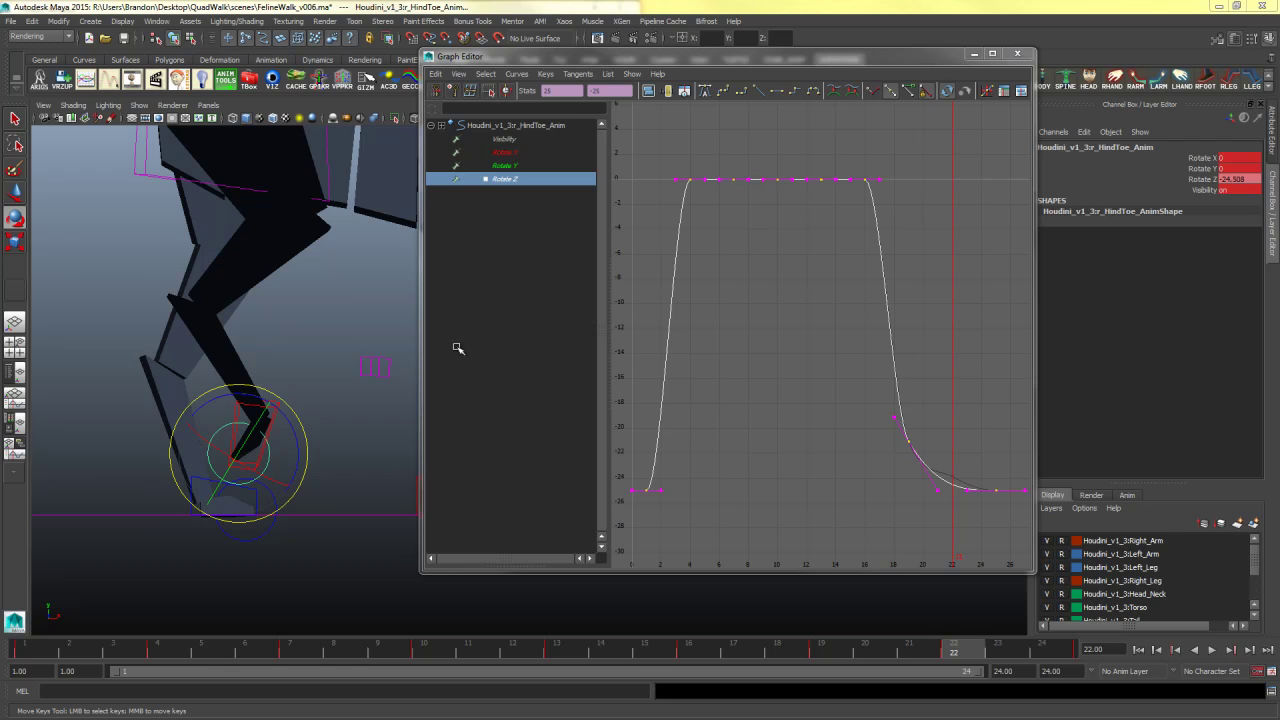
pyautogui.click(1216, 651)
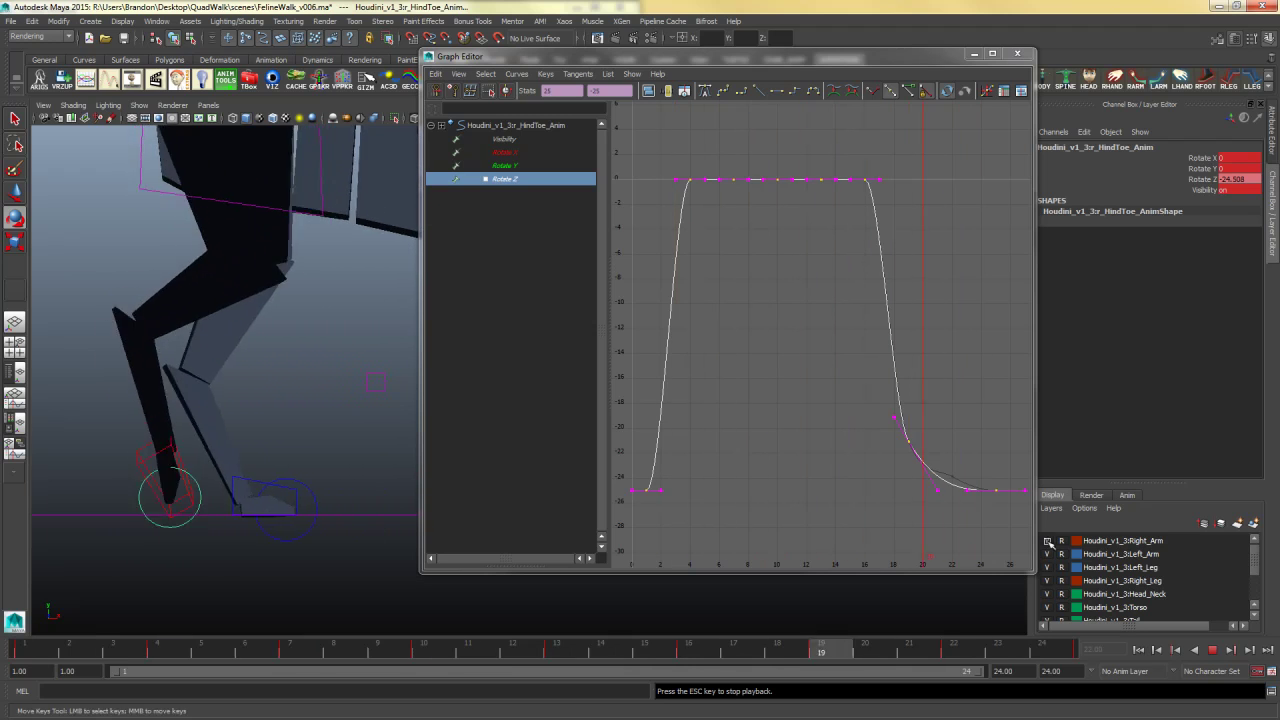
pyautogui.press('Escape')
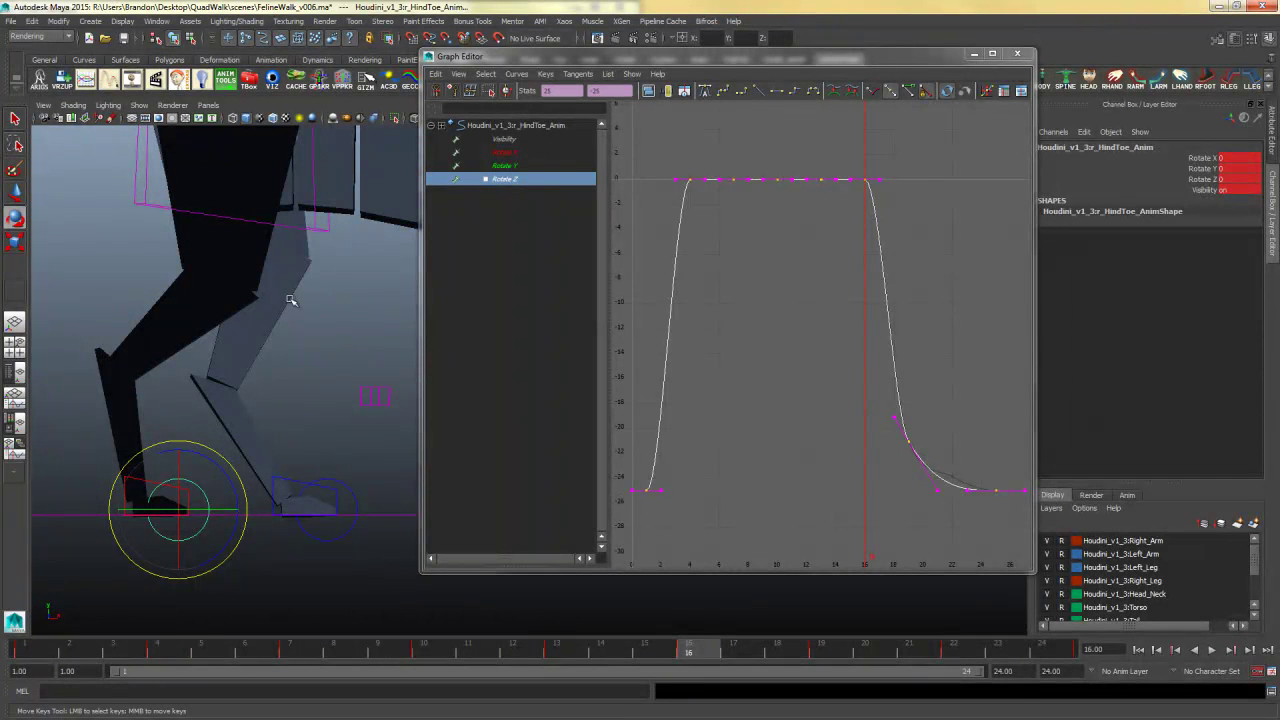
# - Select the left hind foot control in the perspective view and display its framed Translate X curve in the Graph Editor
pyautogui.click(974, 53)
pyautogui.click(425, 426)
pyautogui.press('space')
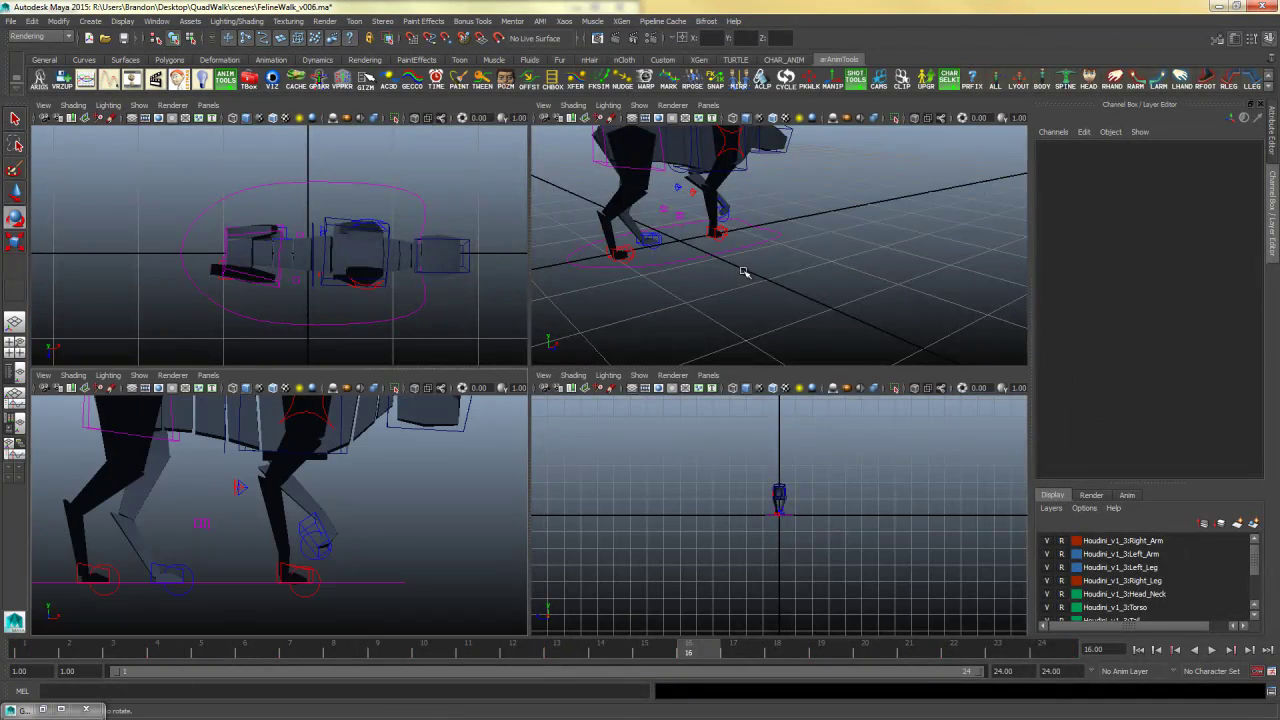
pyautogui.press('space')
pyautogui.keyDown('alt'); pyautogui.moveTo(448, 374); pyautogui.dragTo(549, 433, button='middle'); pyautogui.keyUp('alt')
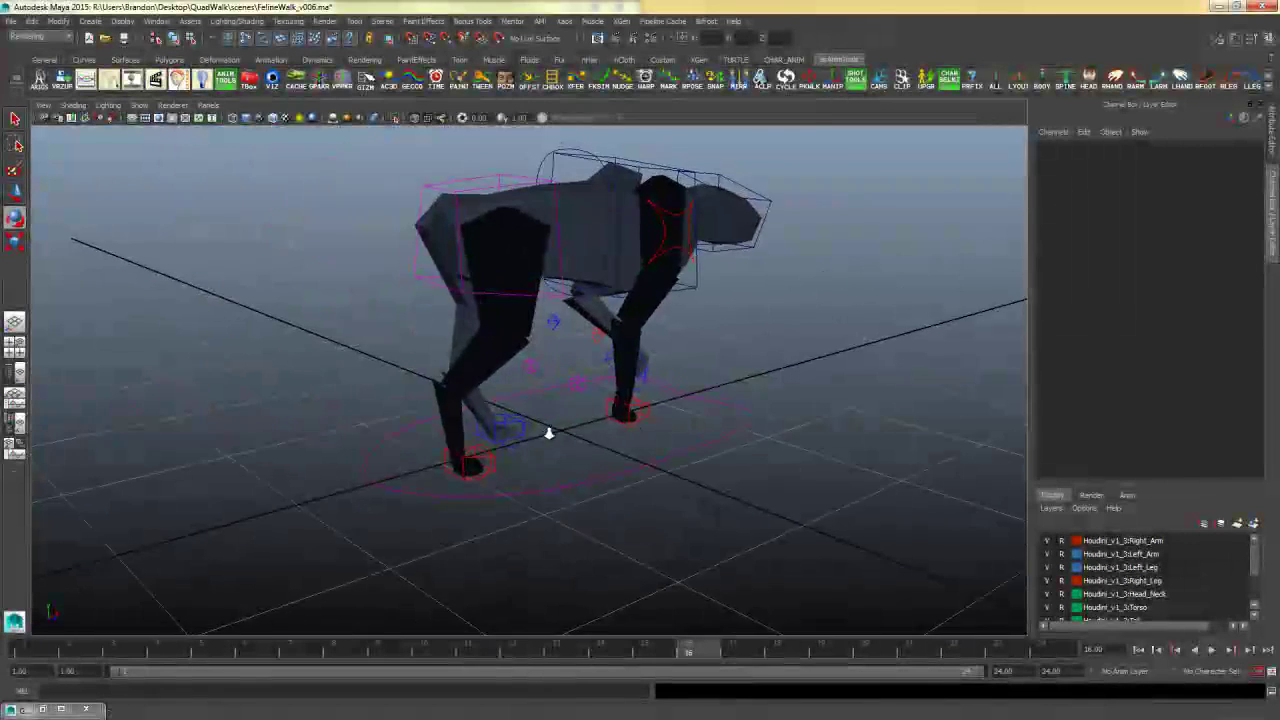
pyautogui.keyDown('alt'); pyautogui.moveTo(548, 433); pyautogui.dragTo(923, 423, button='right'); pyautogui.keyUp('alt')
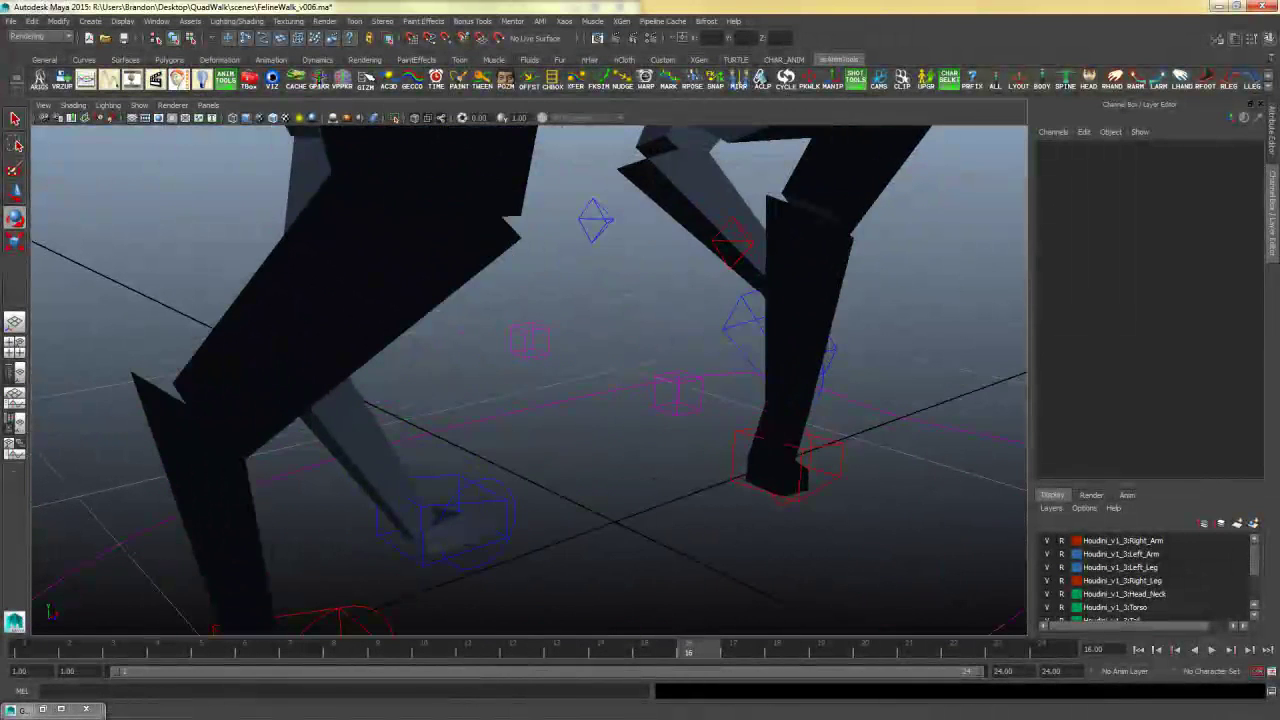
pyautogui.click(453, 475)
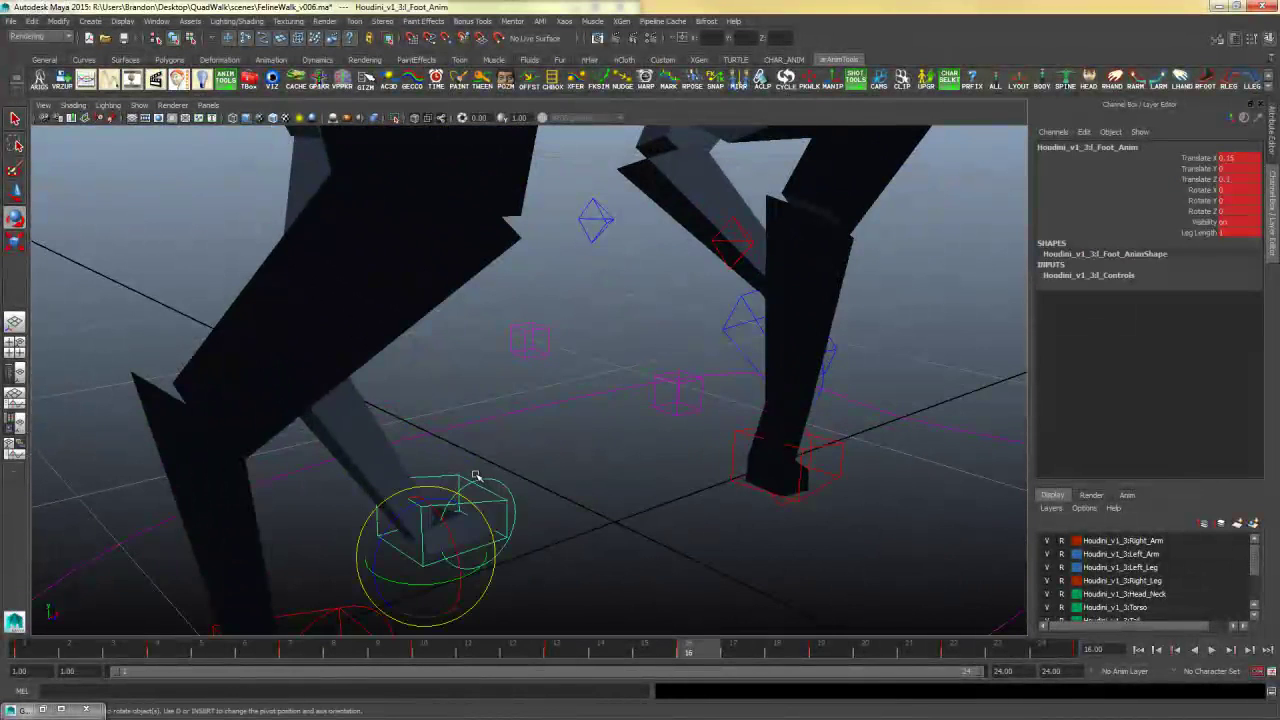
pyautogui.hotkey('ctrl', 'g')
pyautogui.click(511, 154)
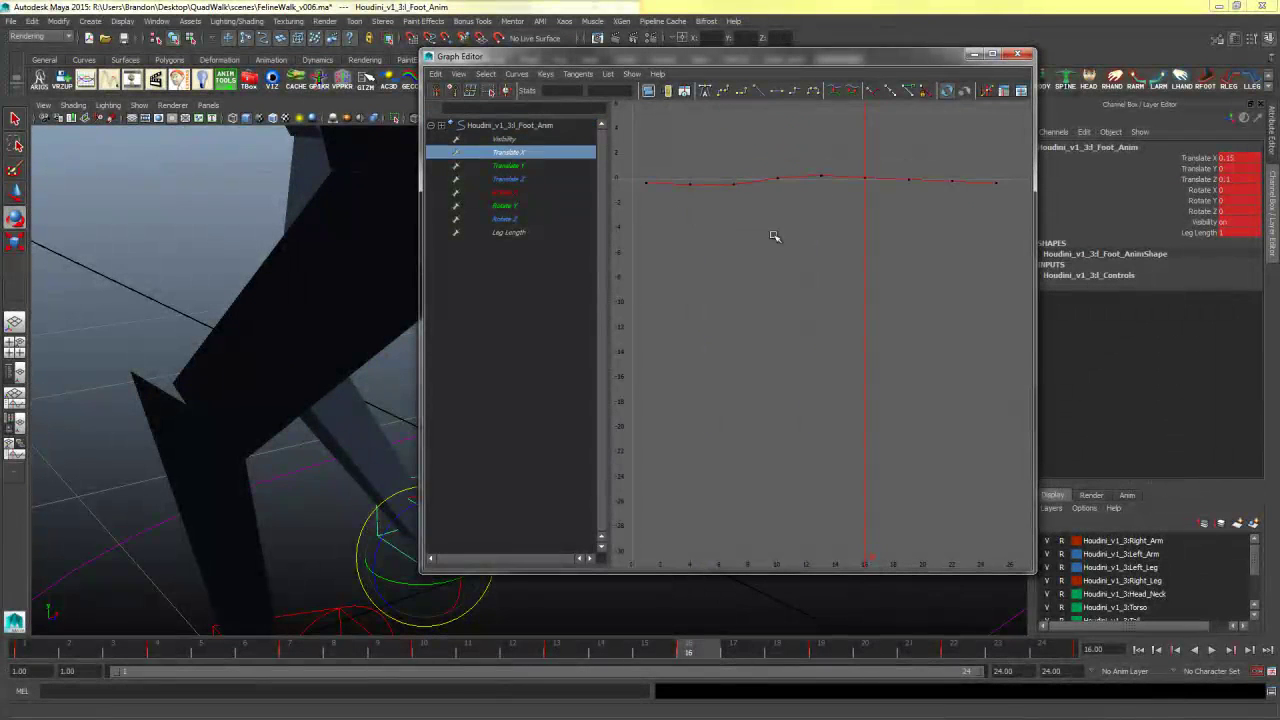
pyautogui.press('f')
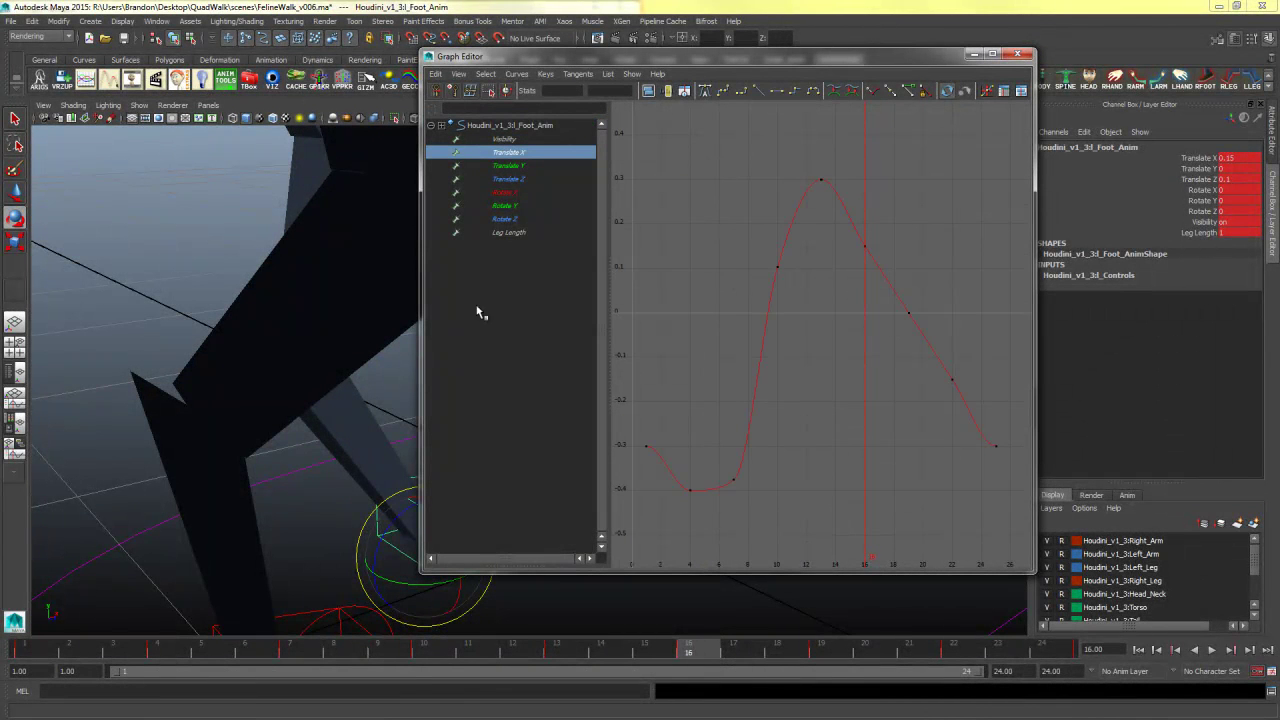
# - Add the right hind foot control to the selection and display both feet's Translate X curves together
pyautogui.keyDown('alt'); pyautogui.moveTo(400, 412); pyautogui.dragTo(273, 347, button='middle'); pyautogui.keyUp('alt')
pyautogui.keyDown('alt'); pyautogui.moveTo(273, 347); pyautogui.dragTo(241, 354, button='right'); pyautogui.keyUp('alt')
pyautogui.keyDown('alt'); pyautogui.moveTo(300, 416); pyautogui.dragTo(346, 385); pyautogui.keyUp('alt')
pyautogui.press('q')
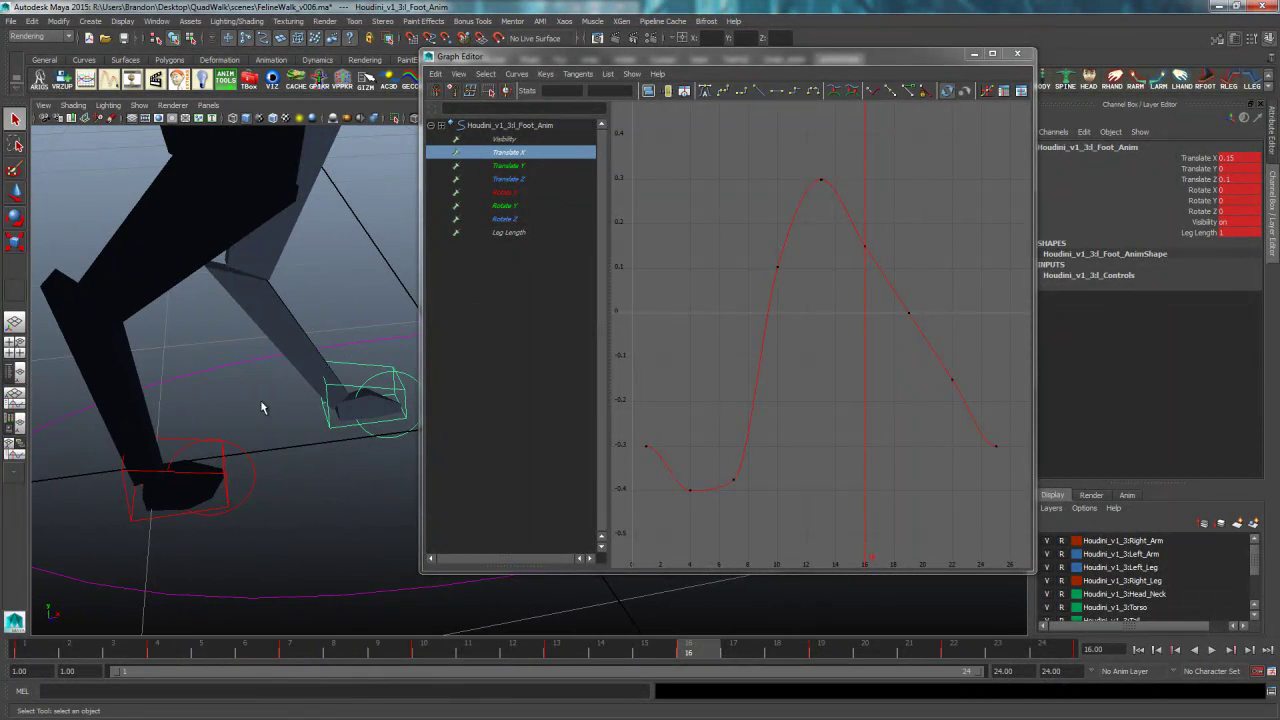
pyautogui.keyDown('shift'); pyautogui.click(166, 443); pyautogui.keyUp('shift')
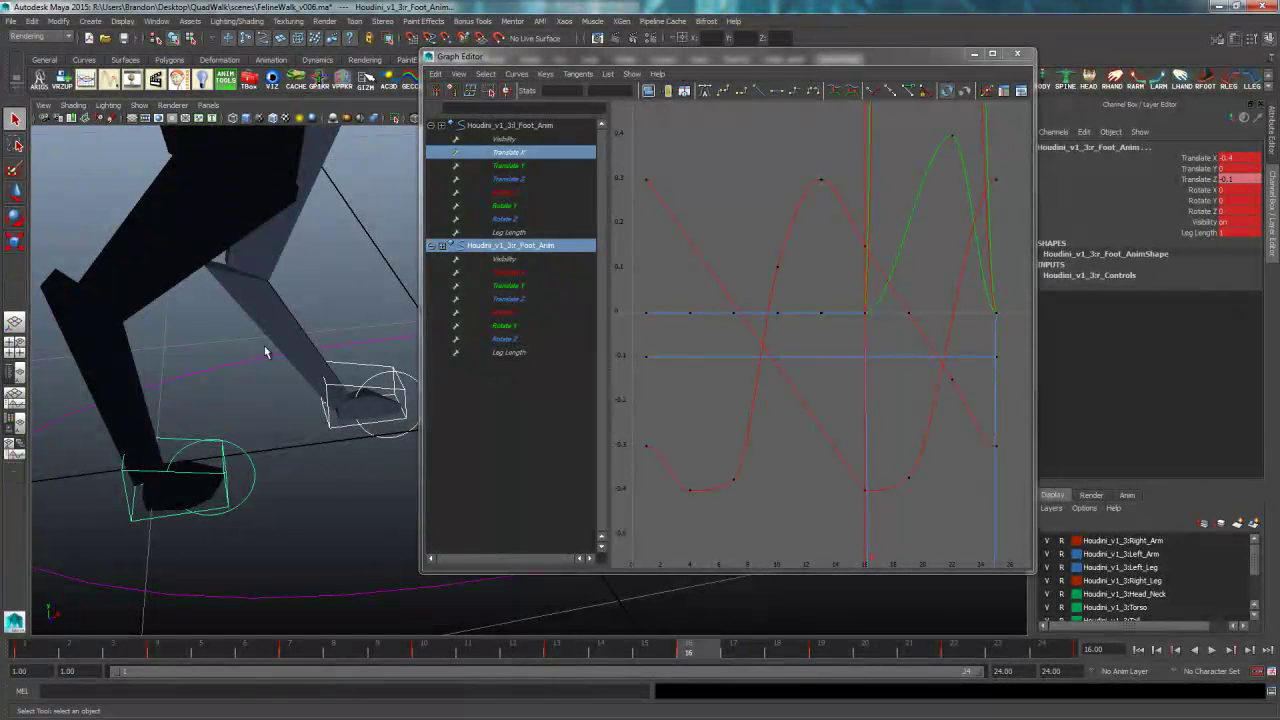
pyautogui.click(520, 155)
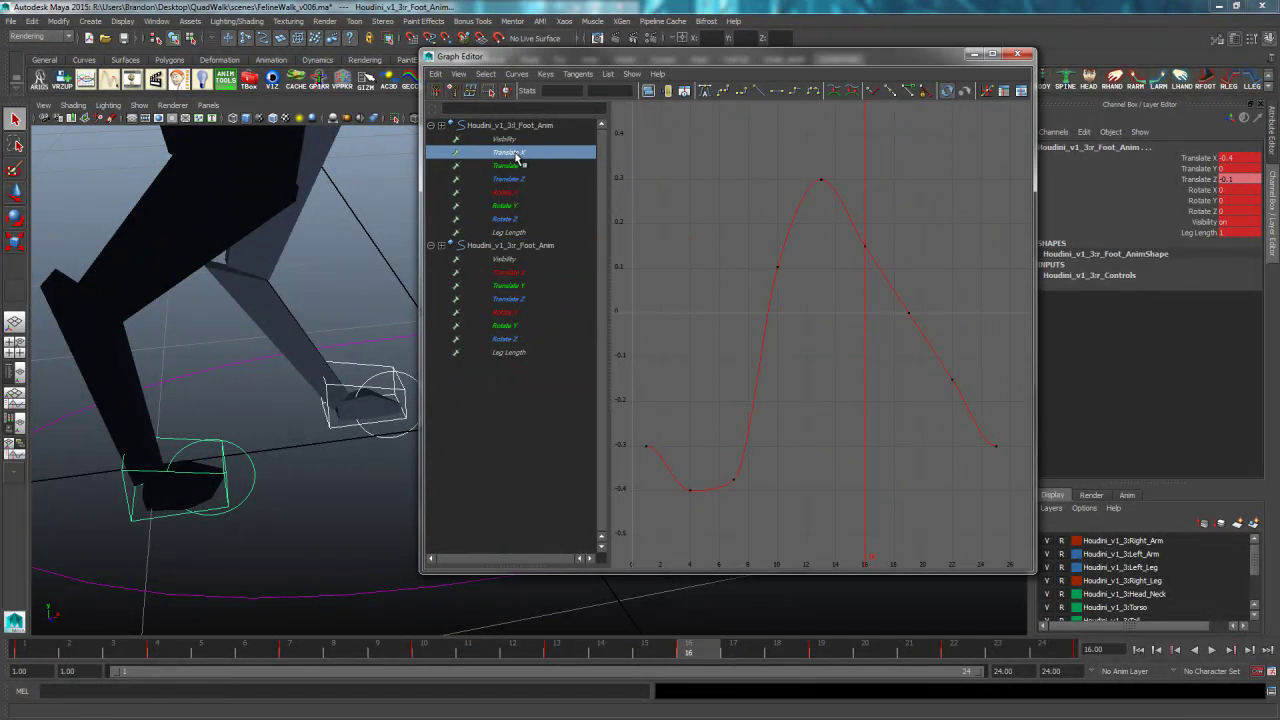
pyautogui.keyDown('ctrl'); pyautogui.click(532, 274); pyautogui.keyUp('ctrl')
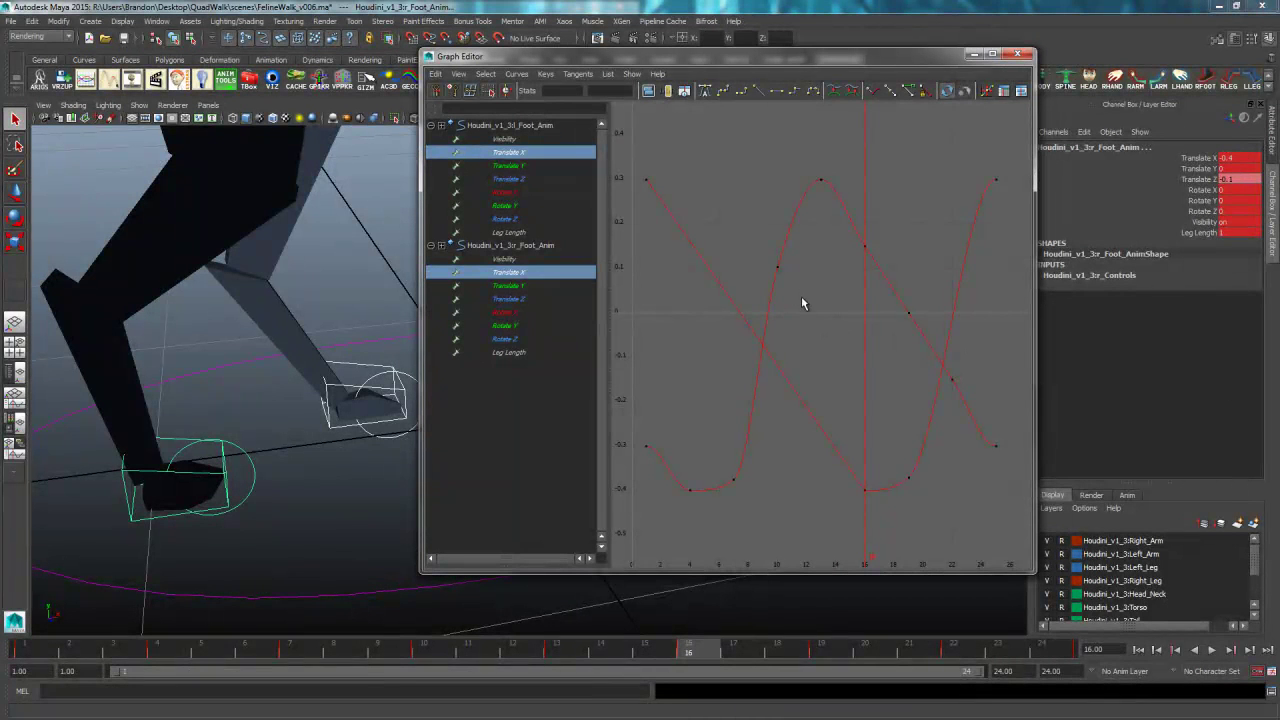
# - Delete the keys at frames 16, 19 and 22 from the left foot's Translate X curve
pyautogui.click(519, 154)
pyautogui.moveTo(858, 228); pyautogui.dragTo(967, 419)
pyautogui.press('Delete')
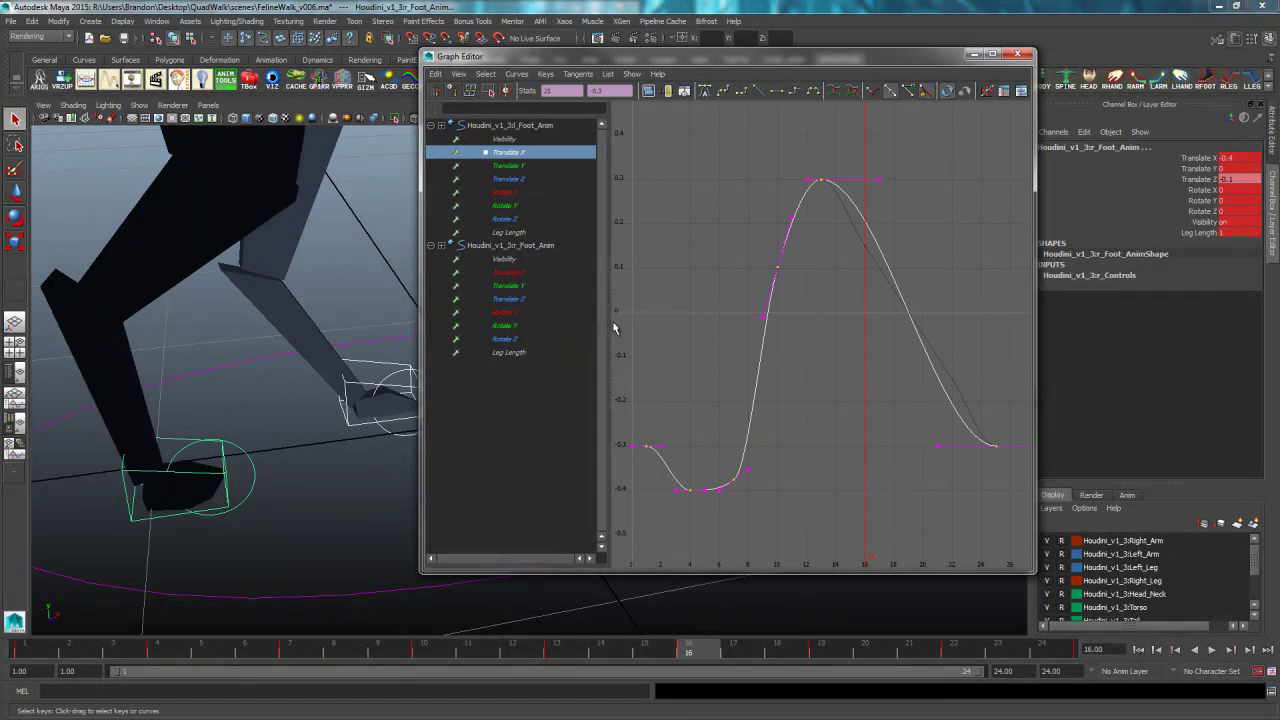
# - Break the tangents at frame 13 of the left foot's Translate X curve and make the slope down to frame 25 linear
pyautogui.keyDown('ctrl'); pyautogui.click(530, 274); pyautogui.keyUp('ctrl')
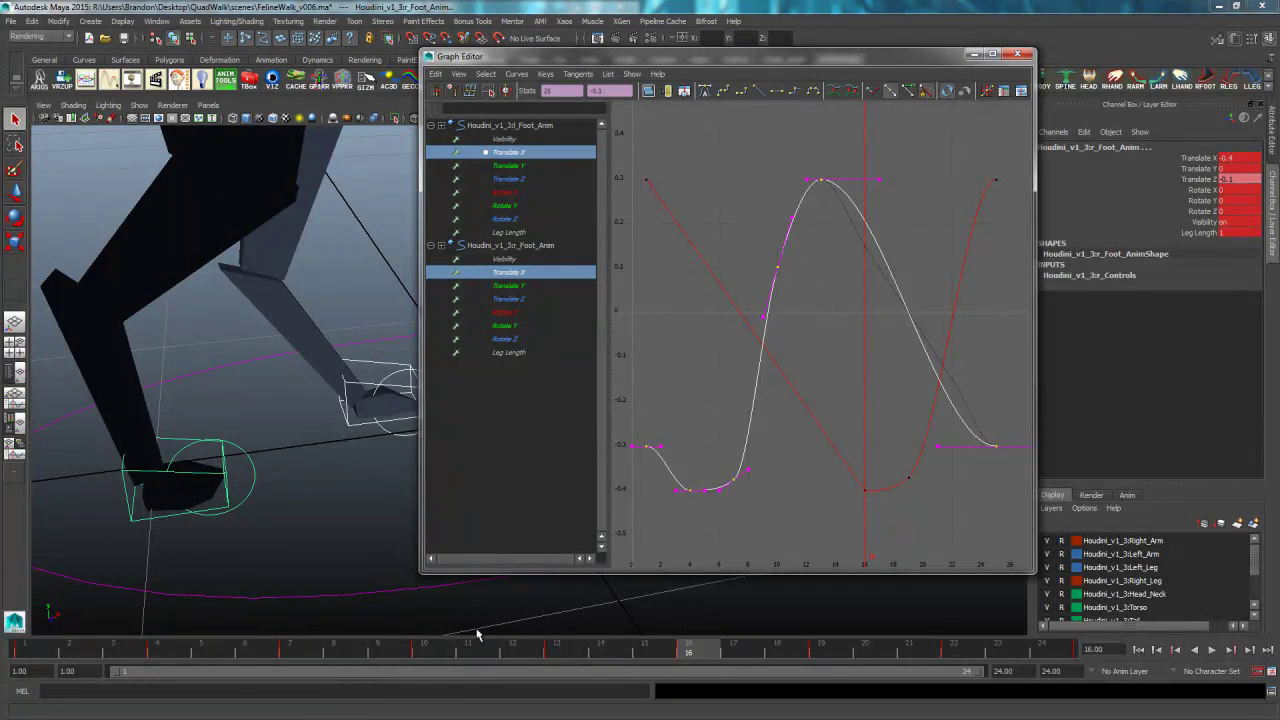
pyautogui.moveTo(707, 657)
pyautogui.mouseDown()
pyautogui.moveTo(983, 648)
pyautogui.moveTo(814, 642)
pyautogui.moveTo(971, 640)
pyautogui.mouseUp()
pyautogui.click(995, 446)
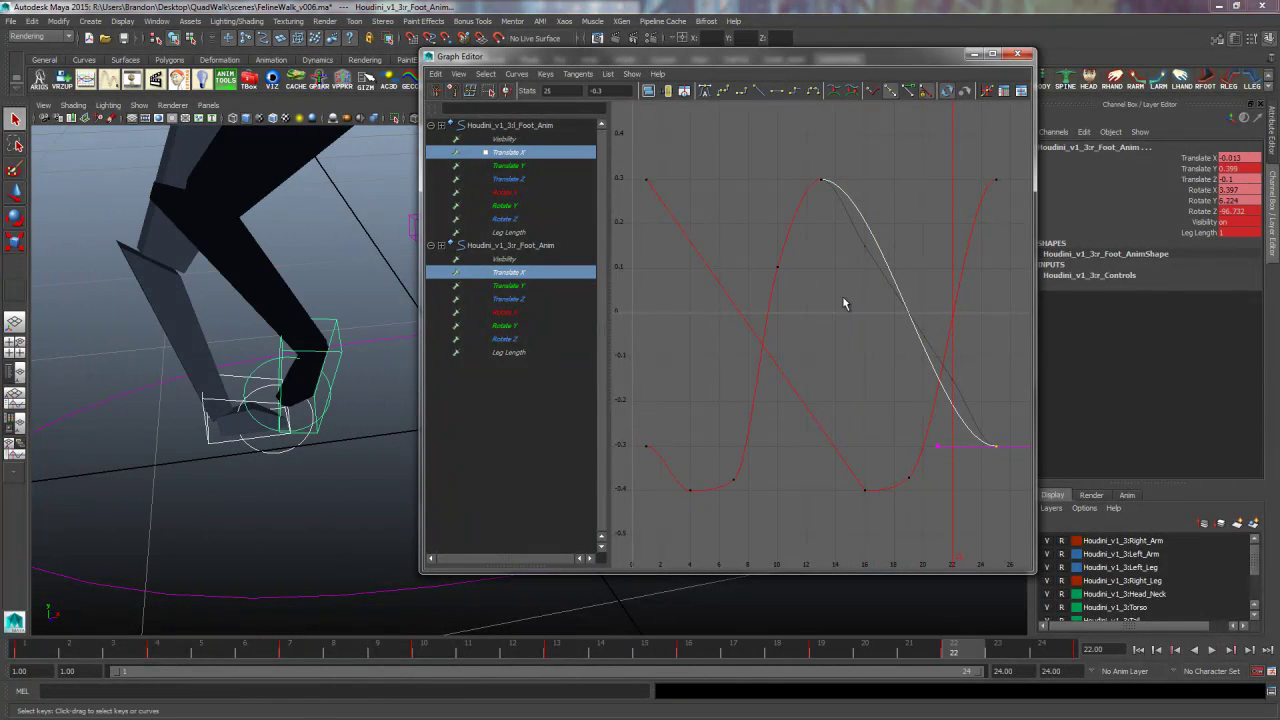
pyautogui.moveTo(845, 162); pyautogui.dragTo(808, 195)
pyautogui.click(872, 91)
pyautogui.moveTo(885, 165); pyautogui.dragTo(867, 196)
pyautogui.click(765, 92)
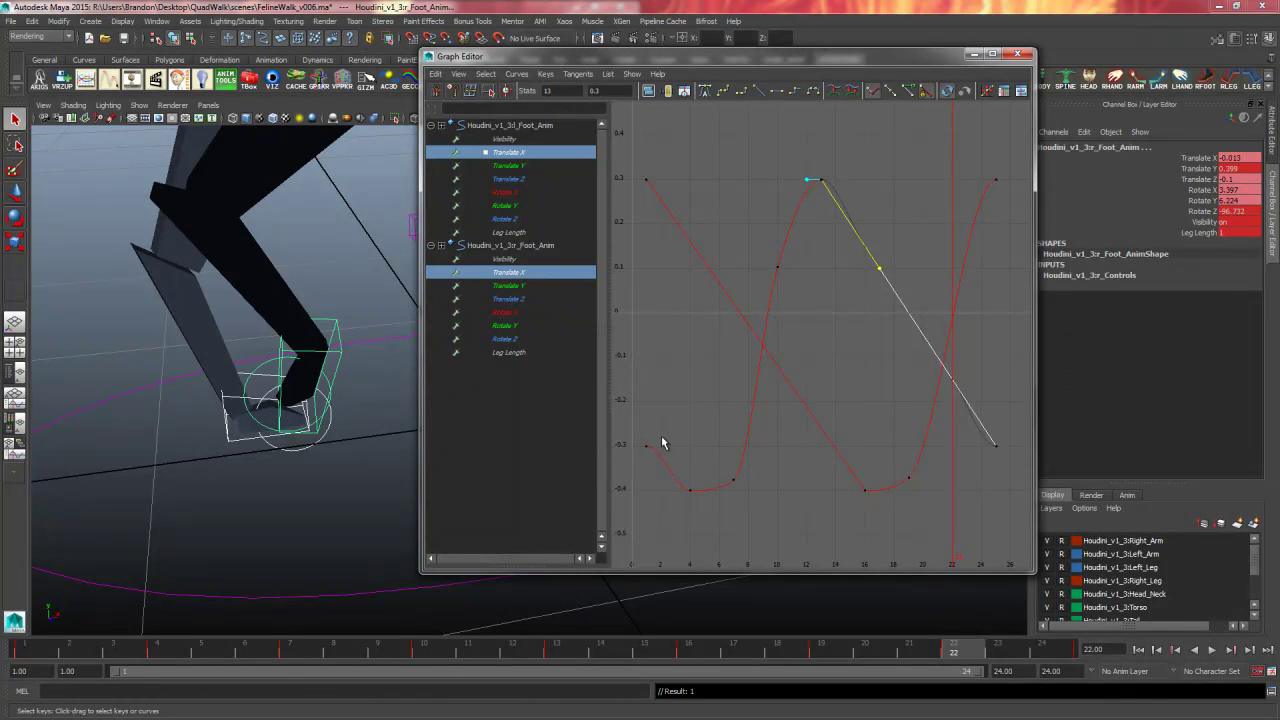
# - Make the left foot's Translate X curve linear between frames 1 and 4, breaking the tangents of the frame 4 key
pyautogui.click(695, 487)
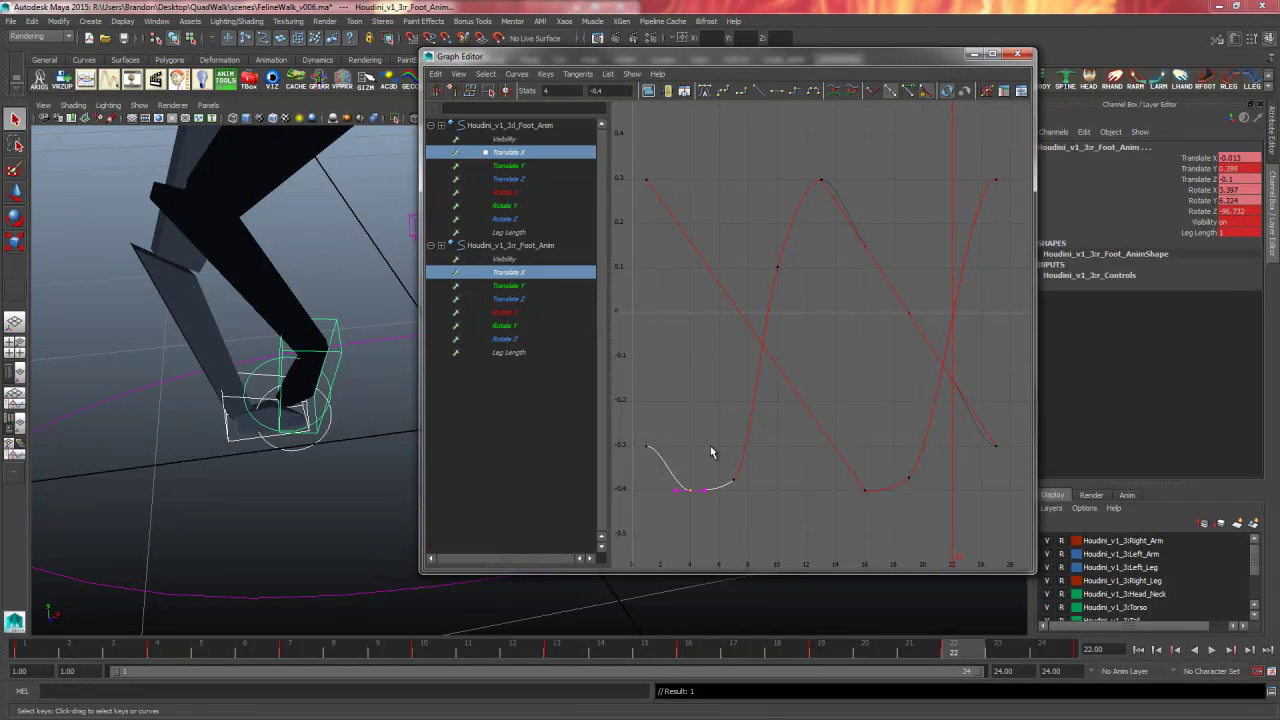
pyautogui.moveTo(633, 462); pyautogui.dragTo(678, 445)
pyautogui.click(759, 91)
pyautogui.moveTo(684, 505); pyautogui.dragTo(696, 473)
pyautogui.click(872, 91)
pyautogui.click(760, 91)
# - Delete the frame 10 key from the left foot's Translate X curve
pyautogui.moveTo(800, 252); pyautogui.dragTo(735, 303)
pyautogui.press('Delete')
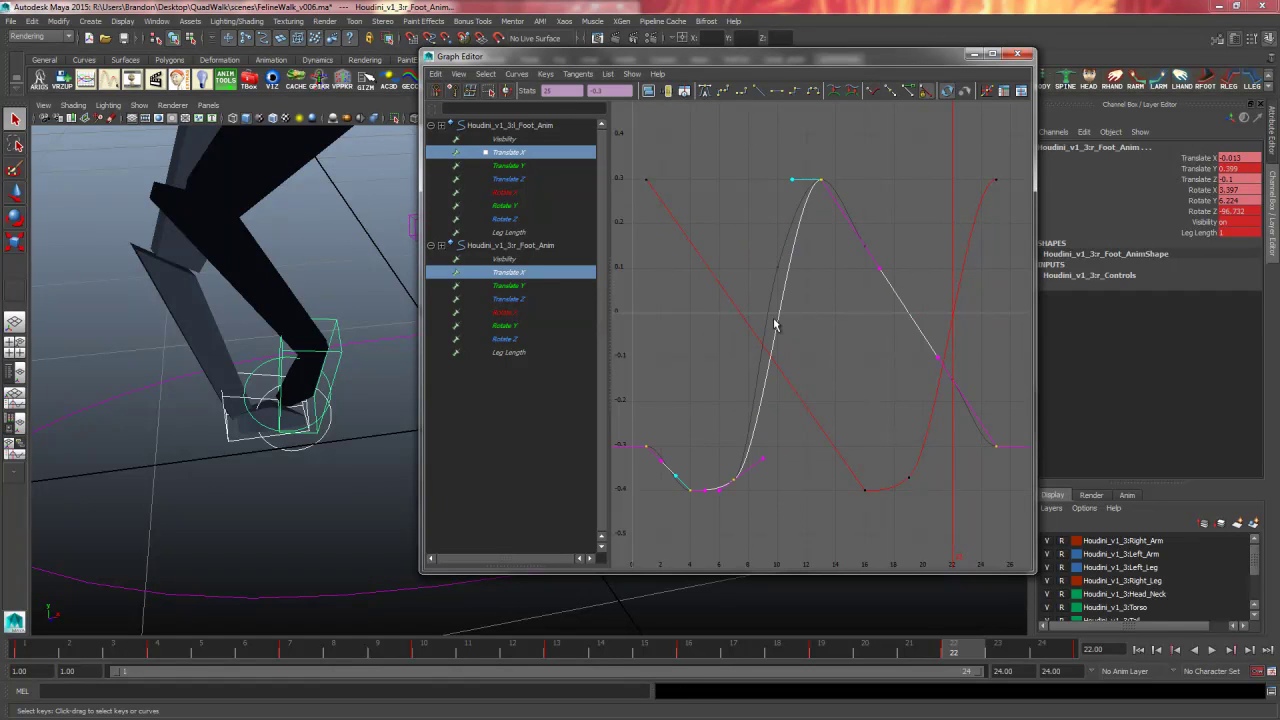
pyautogui.click(866, 409)
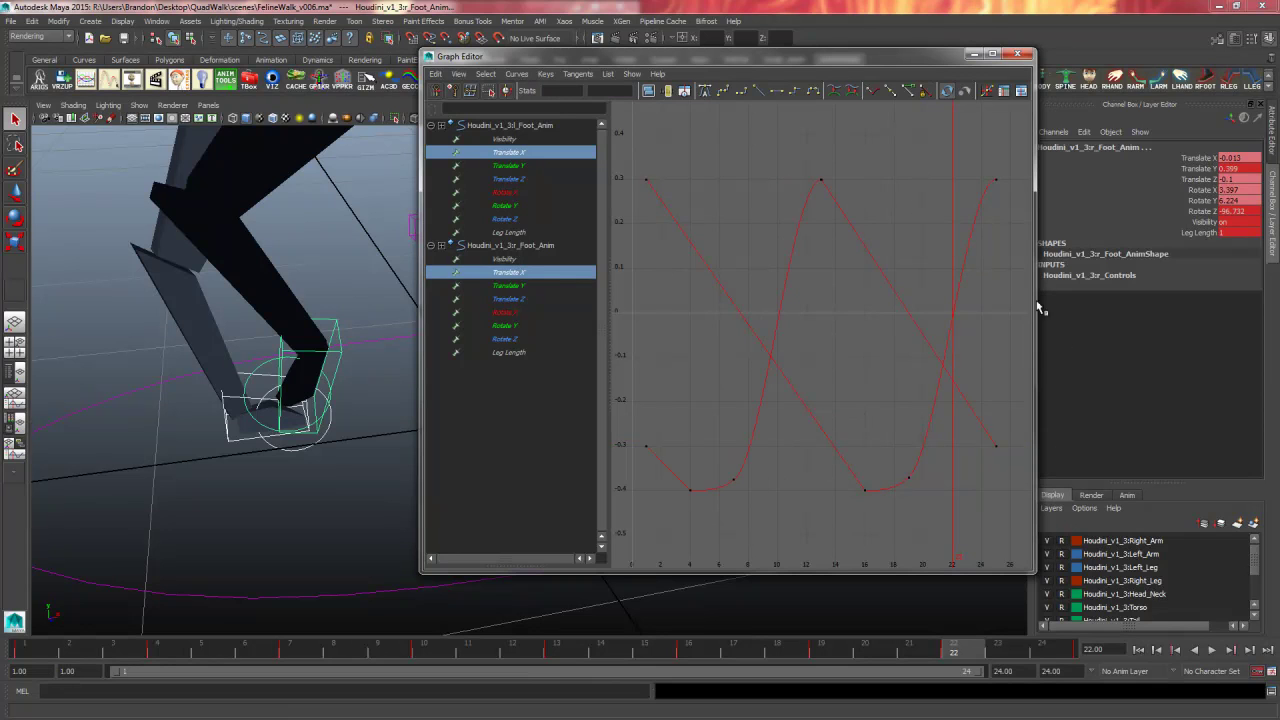
# - Display both feet's Translate Y curves and delete the frame 7 key from the left foot's curve
pyautogui.click(508, 165)
pyautogui.keyDown('ctrl'); pyautogui.click(580, 290); pyautogui.keyUp('ctrl')
pyautogui.keyDown('alt'); pyautogui.moveTo(867, 313); pyautogui.dragTo(857, 338, button='middle'); pyautogui.keyUp('alt')
pyautogui.click(725, 177)
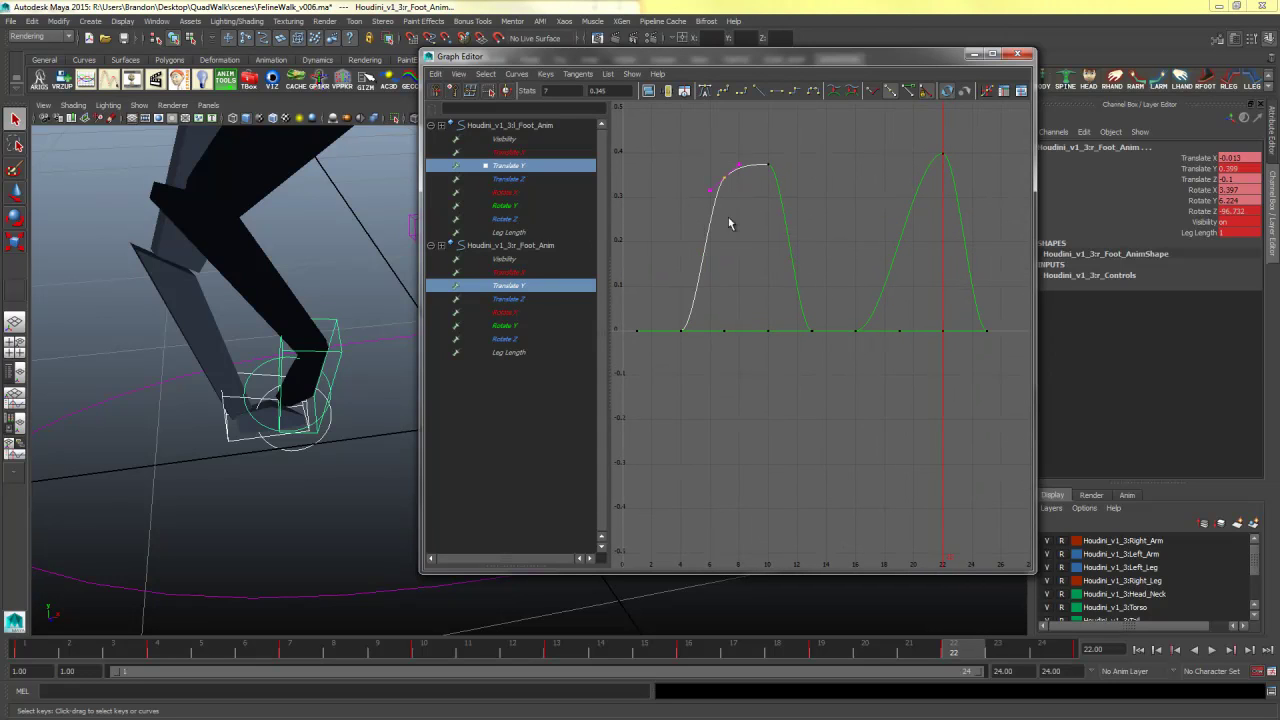
pyautogui.press('Delete')
# - Set the Translate Y peak keys of both feet, at frames 10 and 22, to 0.4
pyautogui.moveTo(961, 137); pyautogui.dragTo(698, 203)
pyautogui.moveTo(627, 94); pyautogui.dragTo(591, 96)
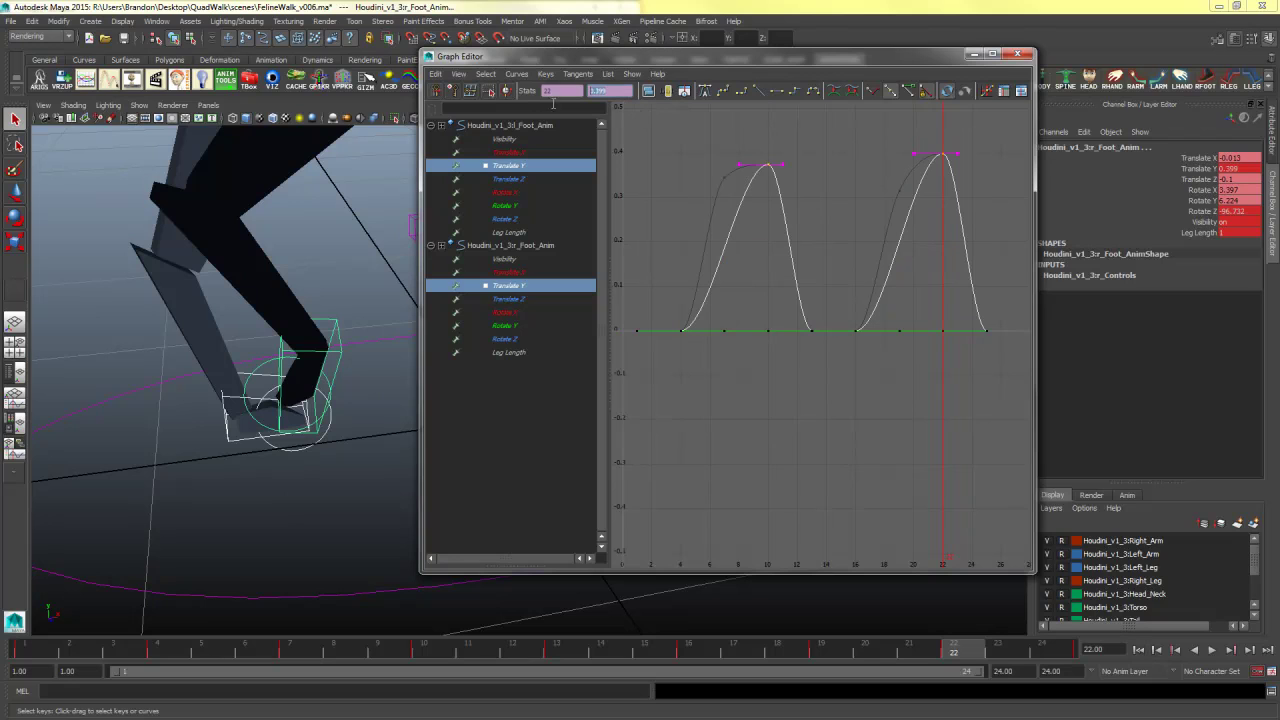
pyautogui.press('Return')
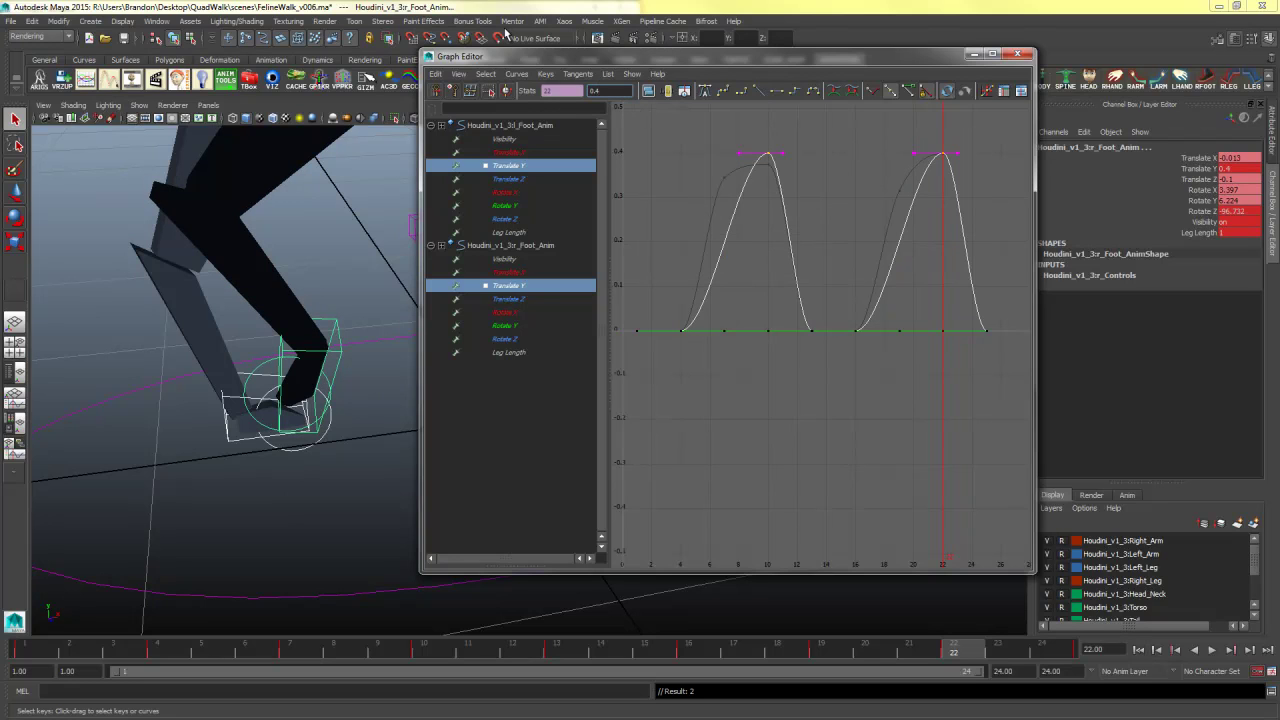
# - Check both feet's Translate Z curves, and delete the frame 10 key from the left foot's Rotate X curve
pyautogui.click(516, 181)
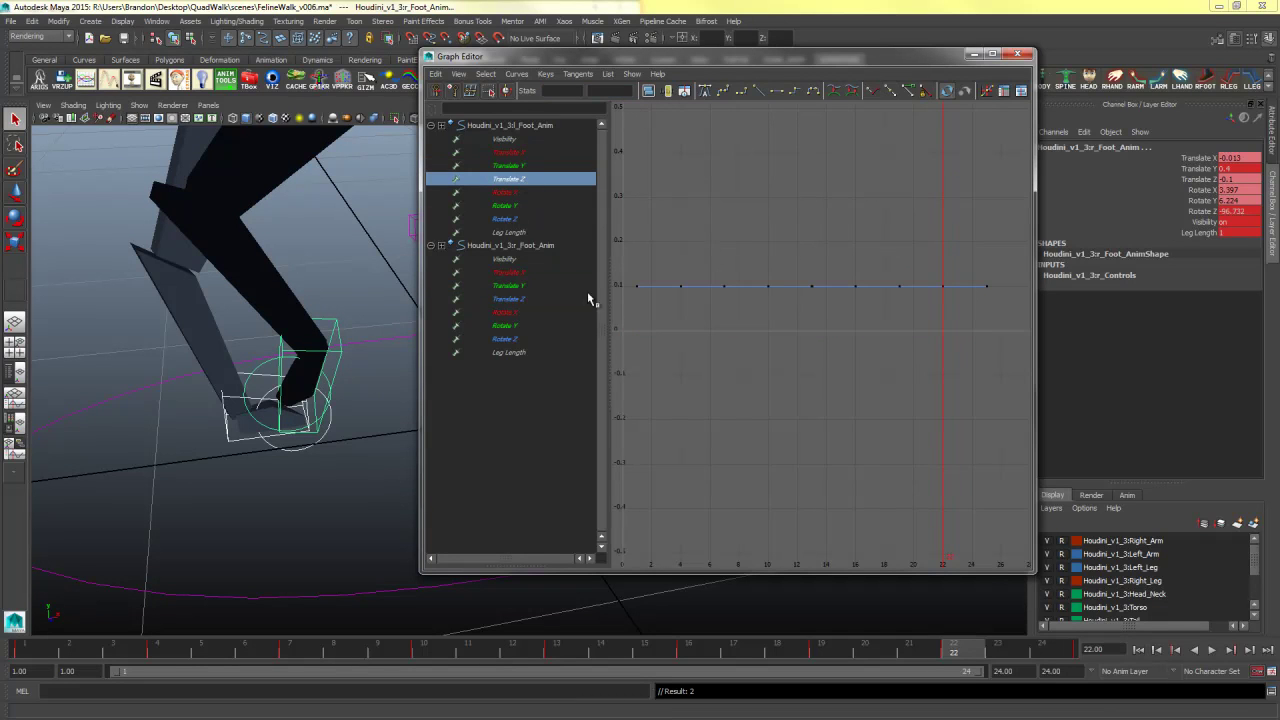
pyautogui.keyDown('ctrl'); pyautogui.click(533, 299); pyautogui.keyUp('ctrl')
pyautogui.click(520, 193)
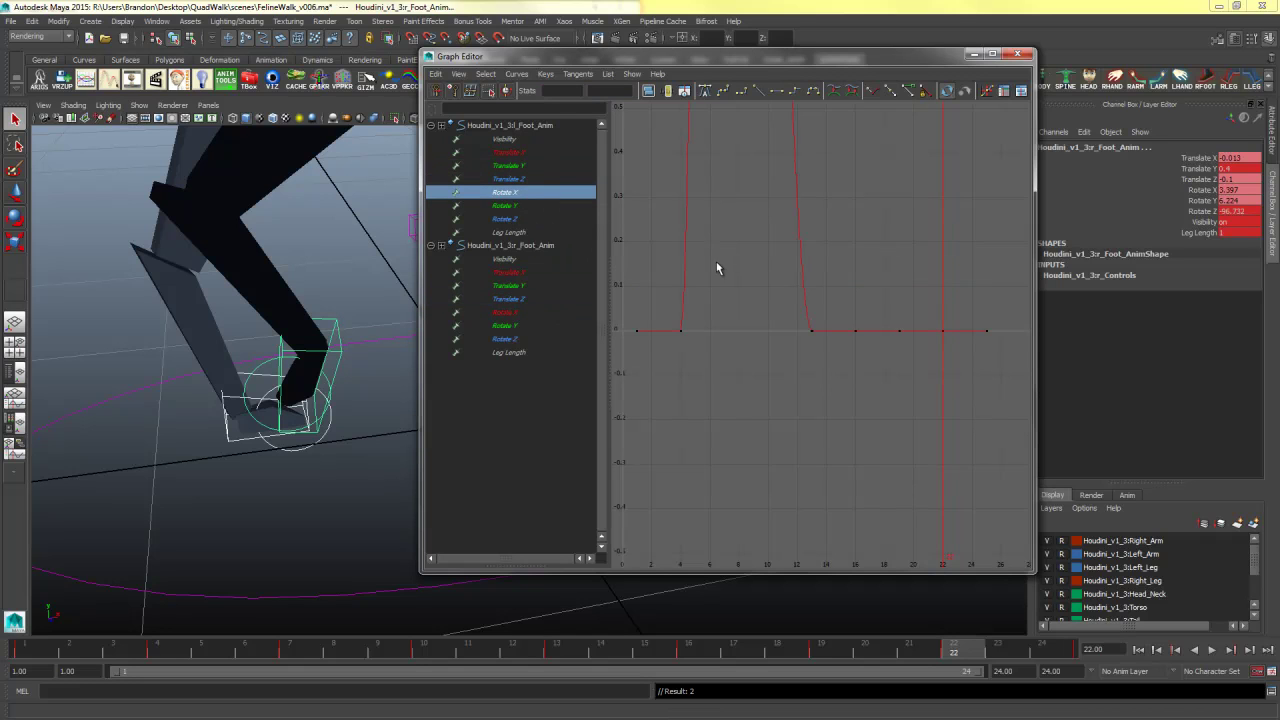
pyautogui.keyDown('ctrl'); pyautogui.click(520, 312); pyautogui.keyUp('ctrl')
pyautogui.press('f')
pyautogui.keyDown('alt'); pyautogui.moveTo(794, 306); pyautogui.dragTo(777, 308, button='middle'); pyautogui.keyUp('alt')
pyautogui.moveTo(796, 351); pyautogui.dragTo(711, 427)
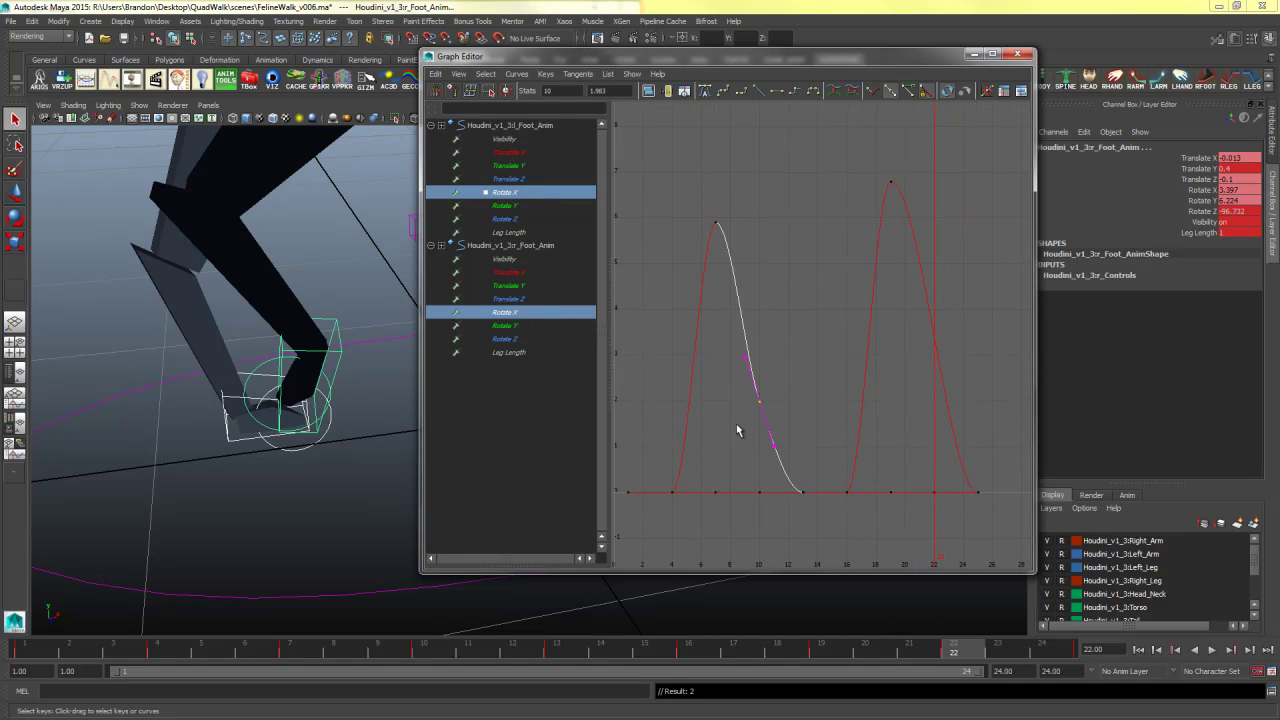
pyautogui.press('Delete')
# - Set the Rotate X peak keys of both feet, at frames 7 and 19, to 6.5
pyautogui.moveTo(939, 148); pyautogui.dragTo(693, 278)
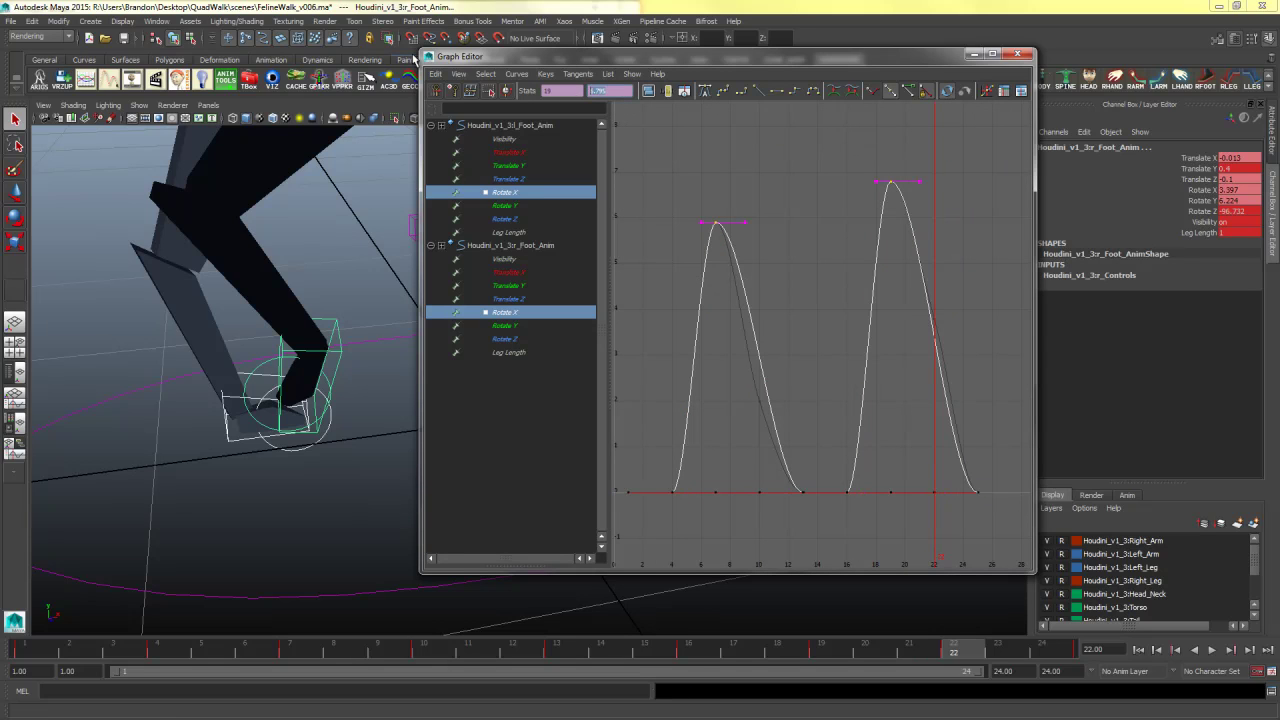
pyautogui.write('5')
pyautogui.press('Return')
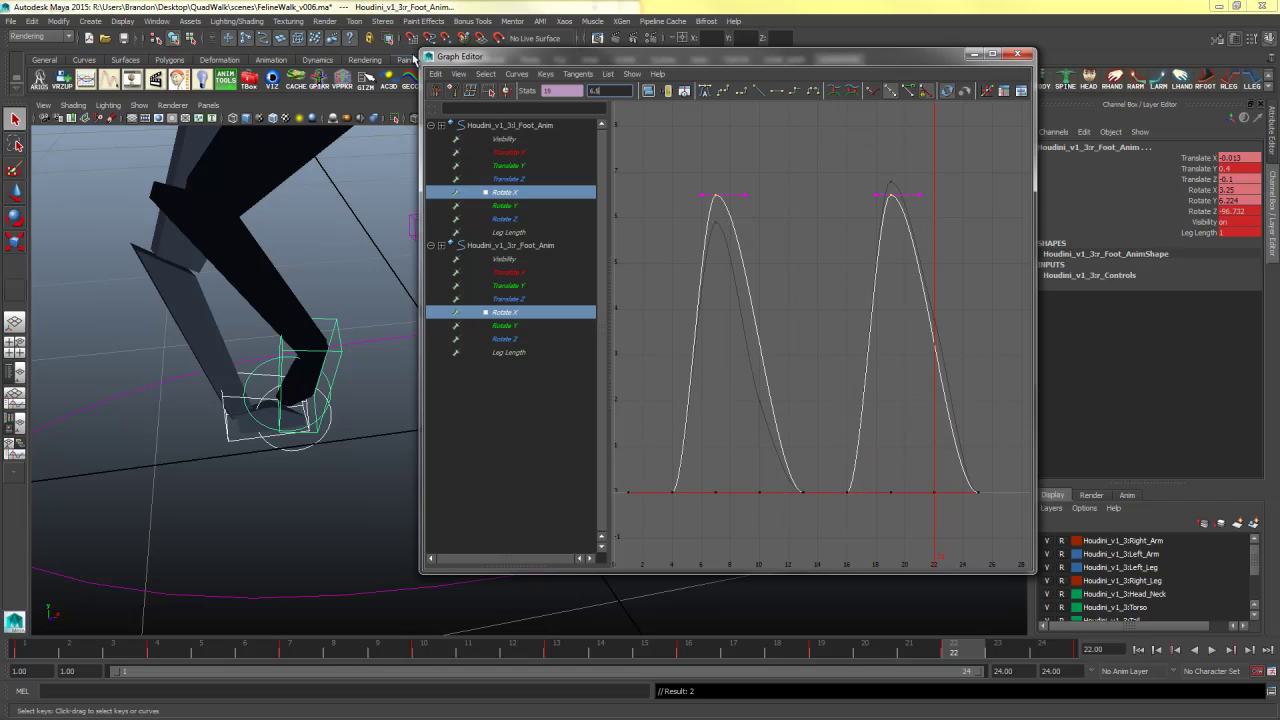
# - Display both feet's Rotate Y curves and delete the frame 10 key from the left foot's curve
pyautogui.click(530, 206)
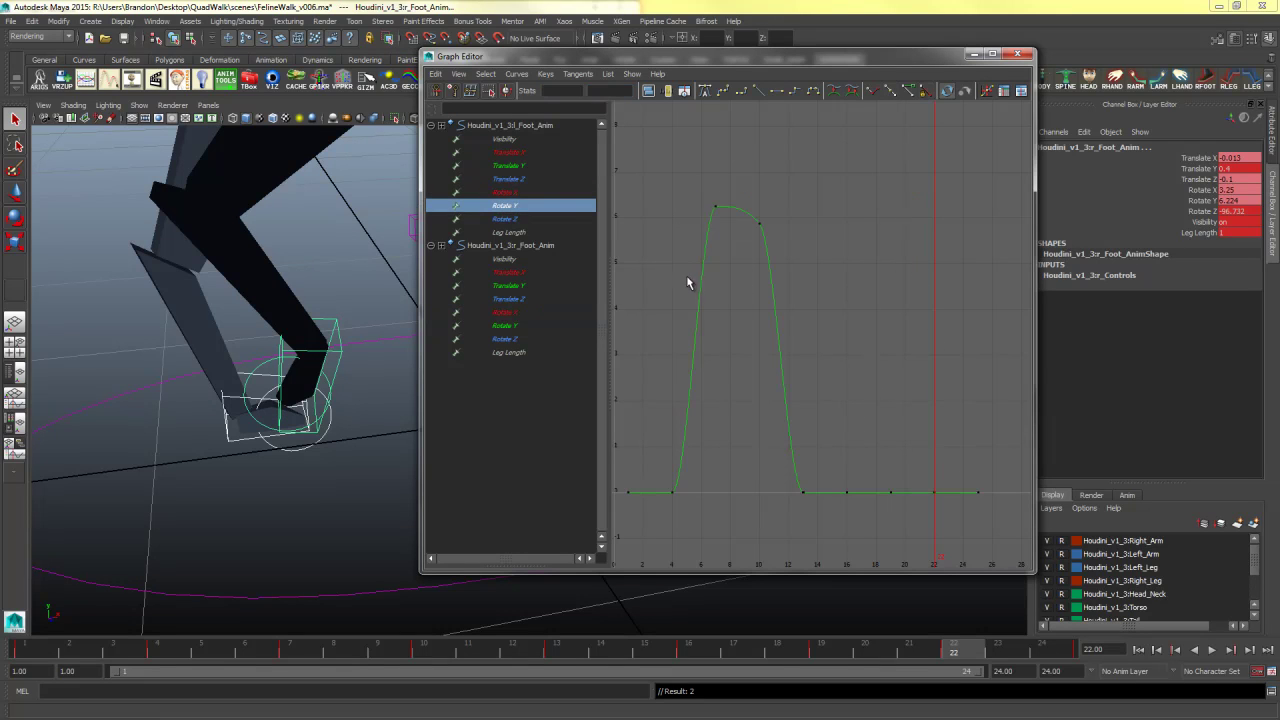
pyautogui.keyDown('ctrl'); pyautogui.click(522, 325); pyautogui.keyUp('ctrl')
pyautogui.press('f')
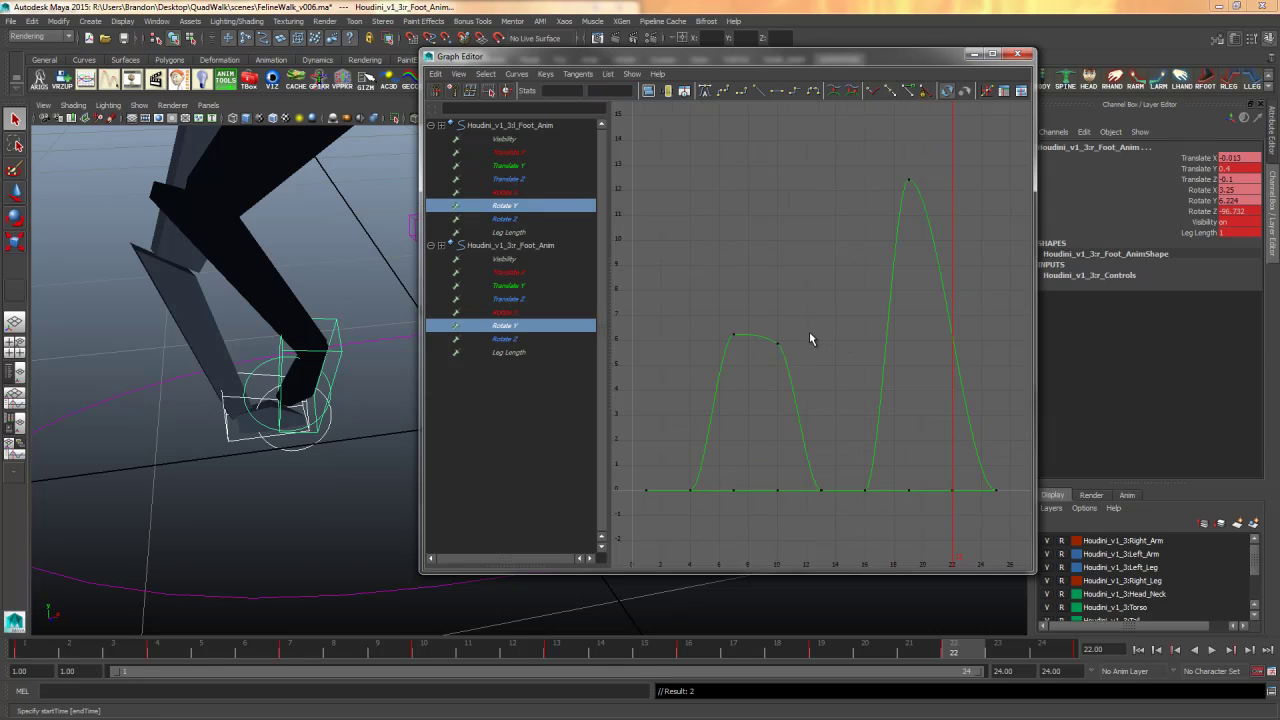
pyautogui.moveTo(811, 328); pyautogui.dragTo(771, 374)
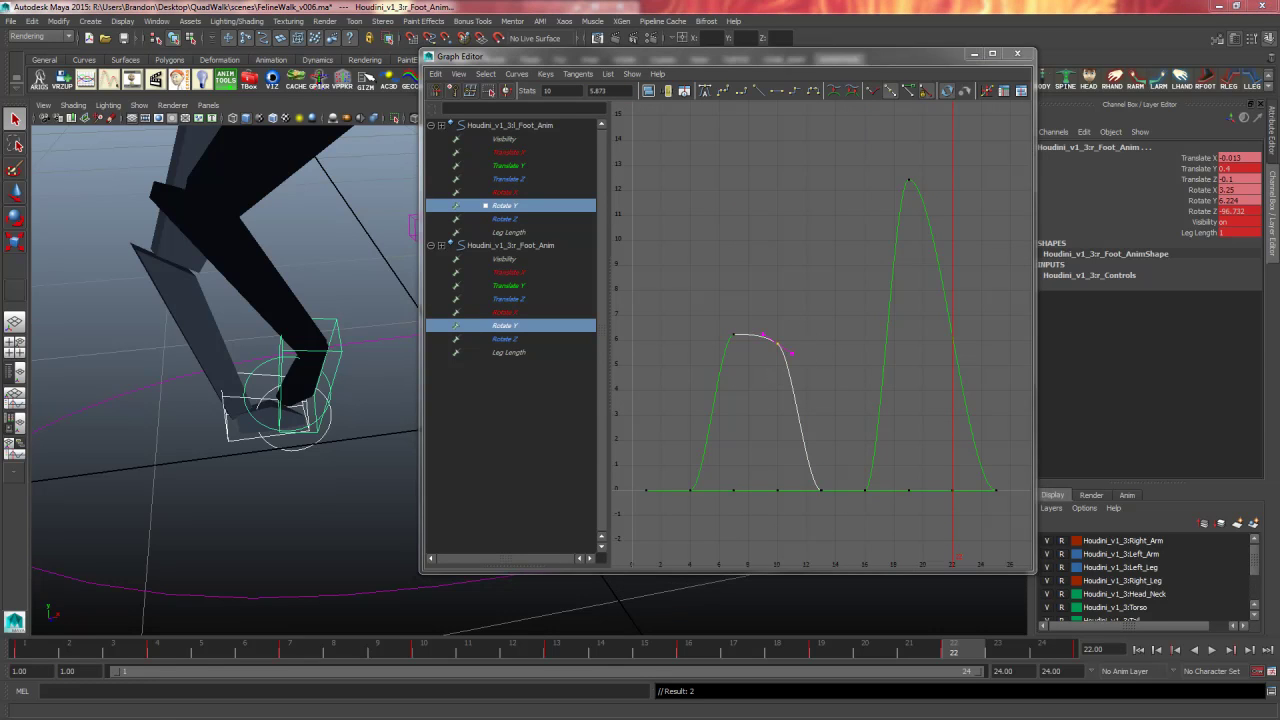
pyautogui.moveTo(811, 335); pyautogui.dragTo(758, 380)
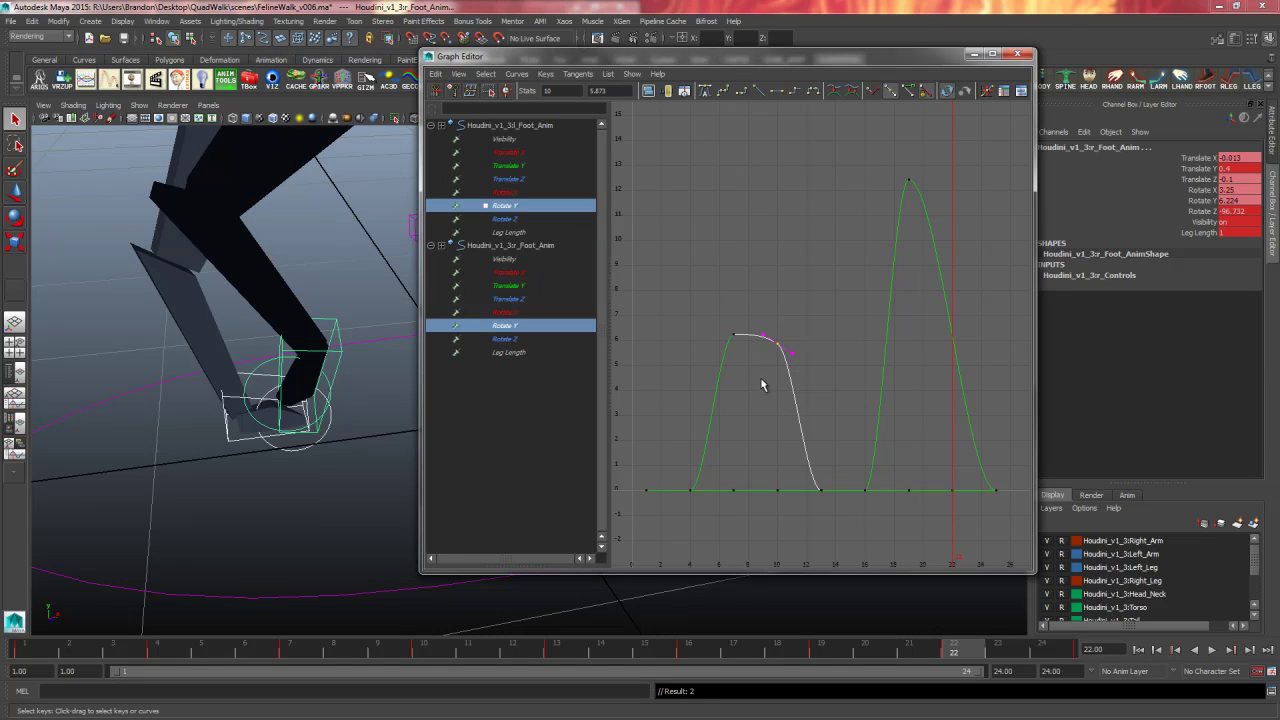
pyautogui.press('Delete')
# - Set the Rotate Y peak keys of both feet, at frames 7 and 19, to 12.5
pyautogui.moveTo(793, 322); pyautogui.dragTo(705, 355)
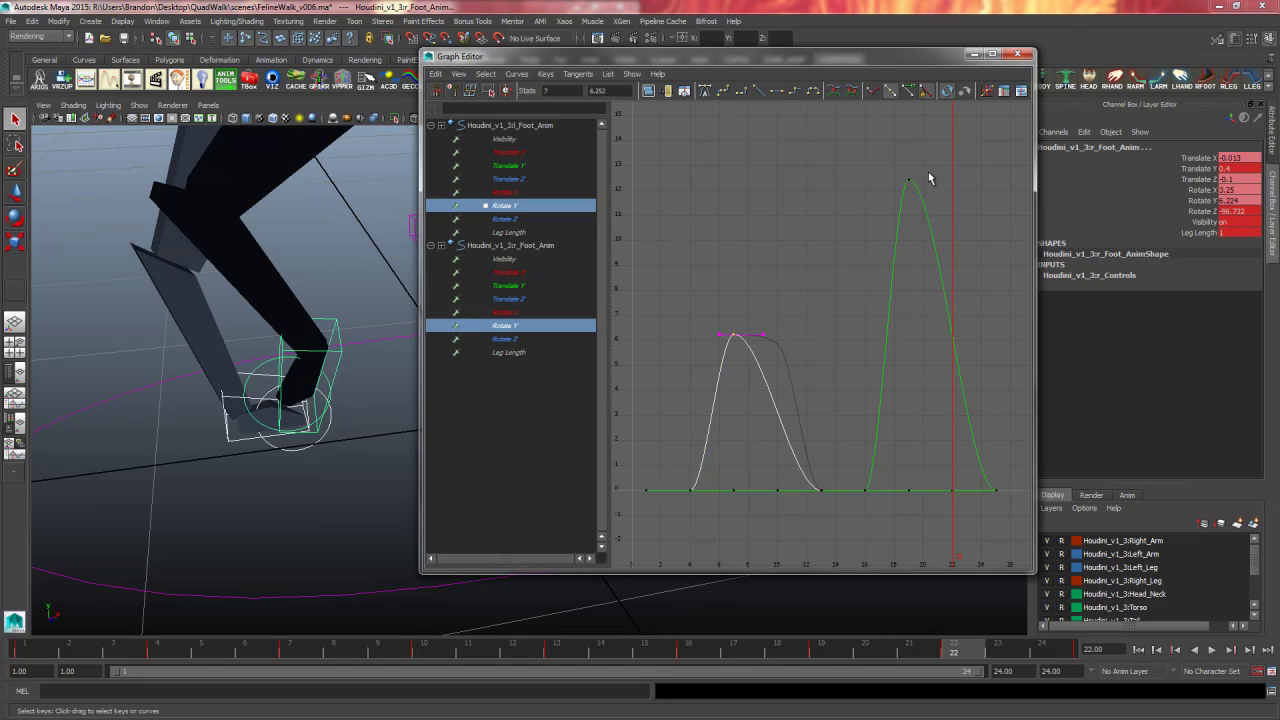
pyautogui.moveTo(939, 162); pyautogui.dragTo(684, 375)
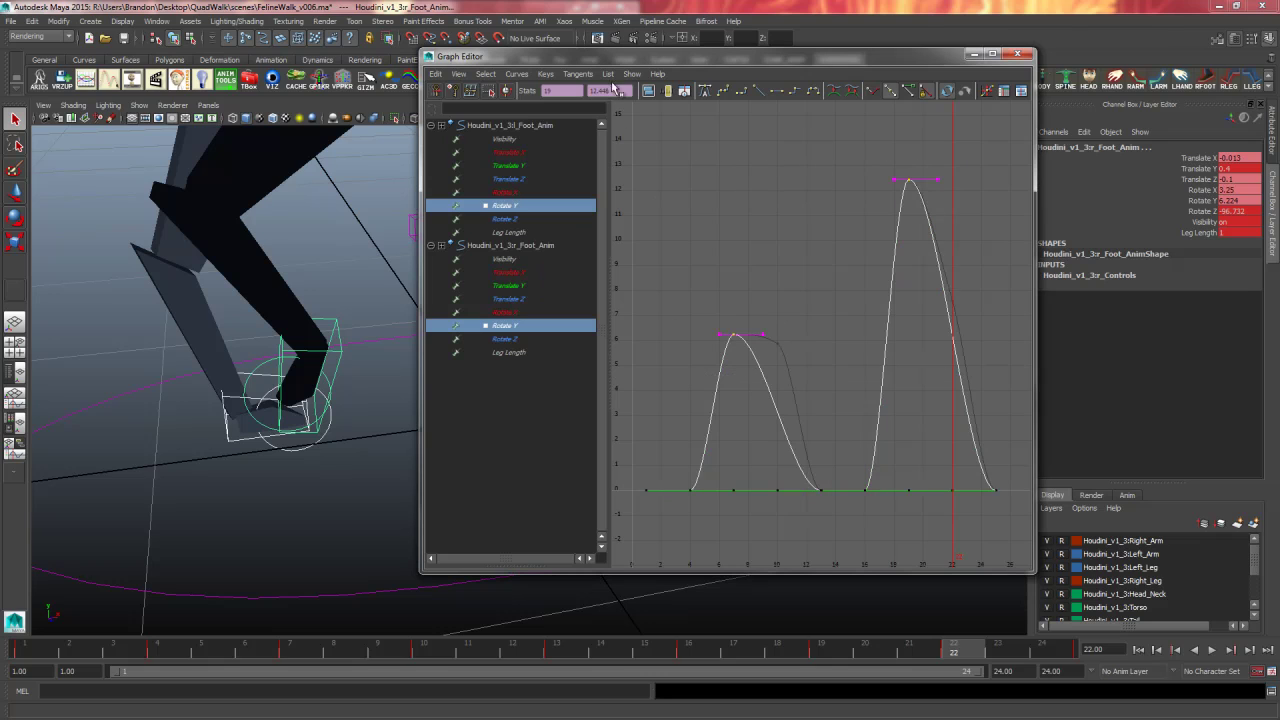
pyautogui.write('12.5')
pyautogui.press('Return')
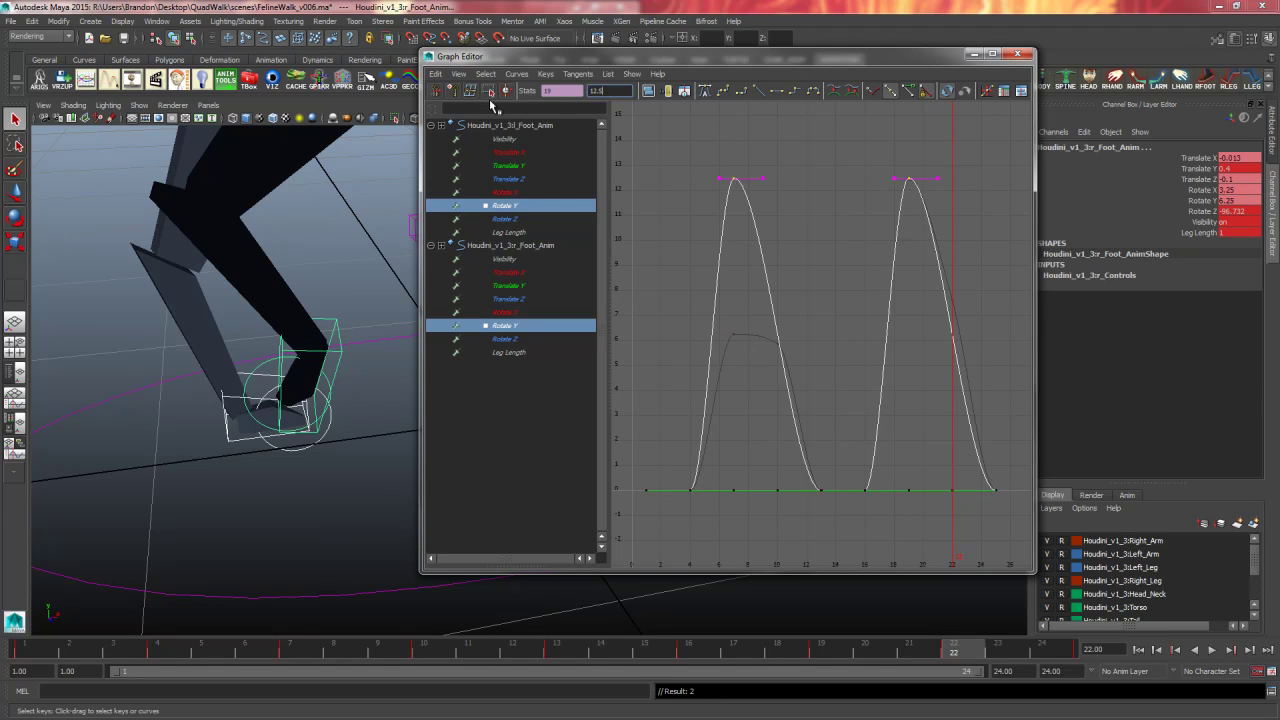
# - Display both feet's Rotate Z curves and delete the frame 7 key from the left foot's curve
pyautogui.click(530, 220)
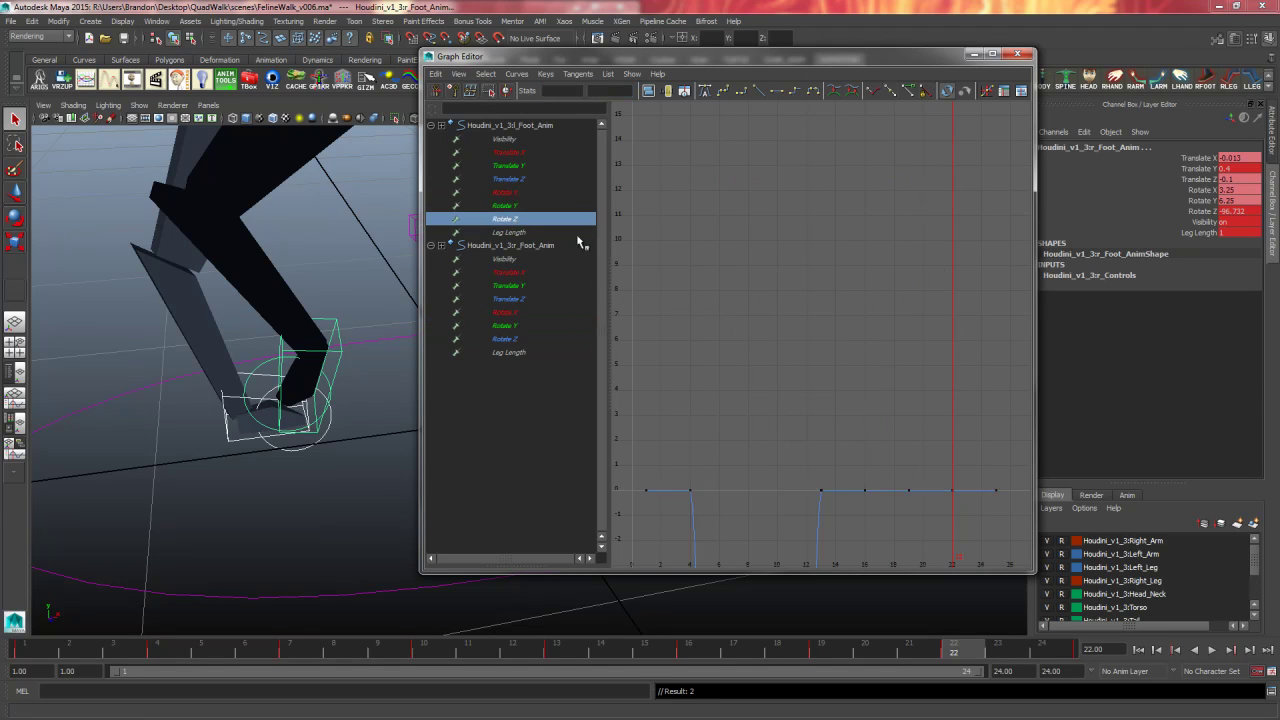
pyautogui.press('f')
pyautogui.keyDown('ctrl'); pyautogui.click(536, 340); pyautogui.keyUp('ctrl')
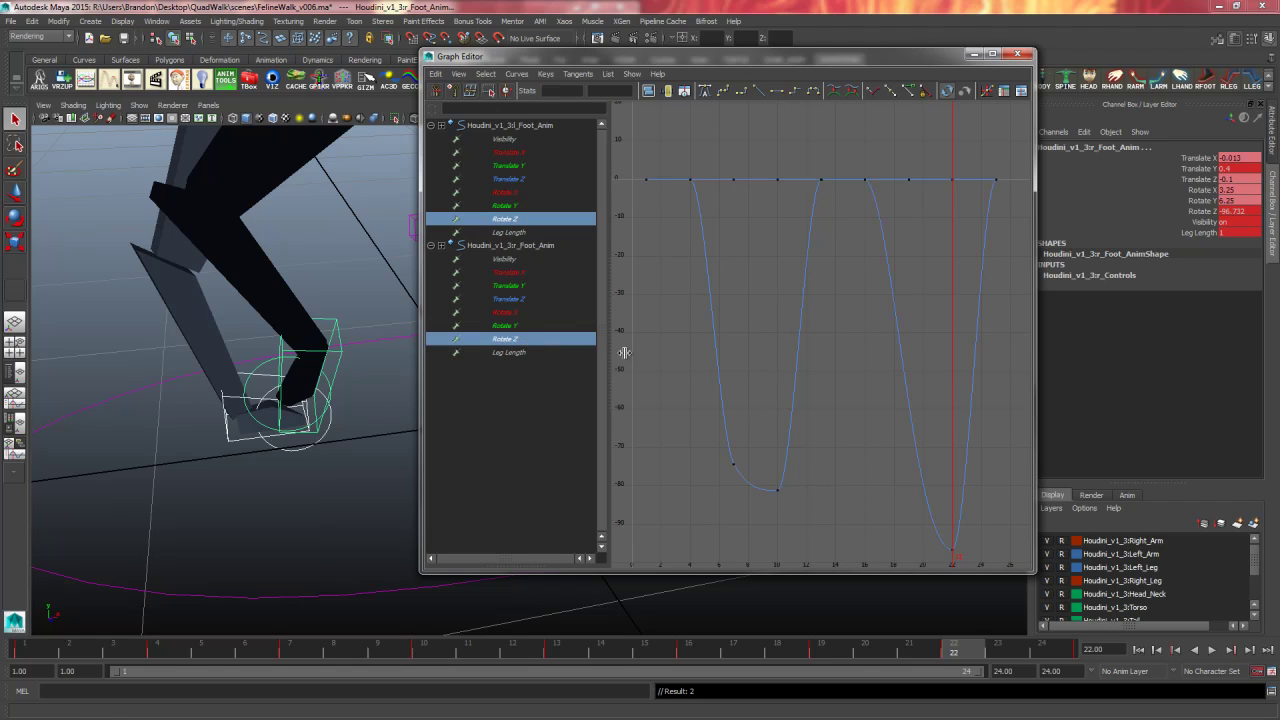
pyautogui.press('f')
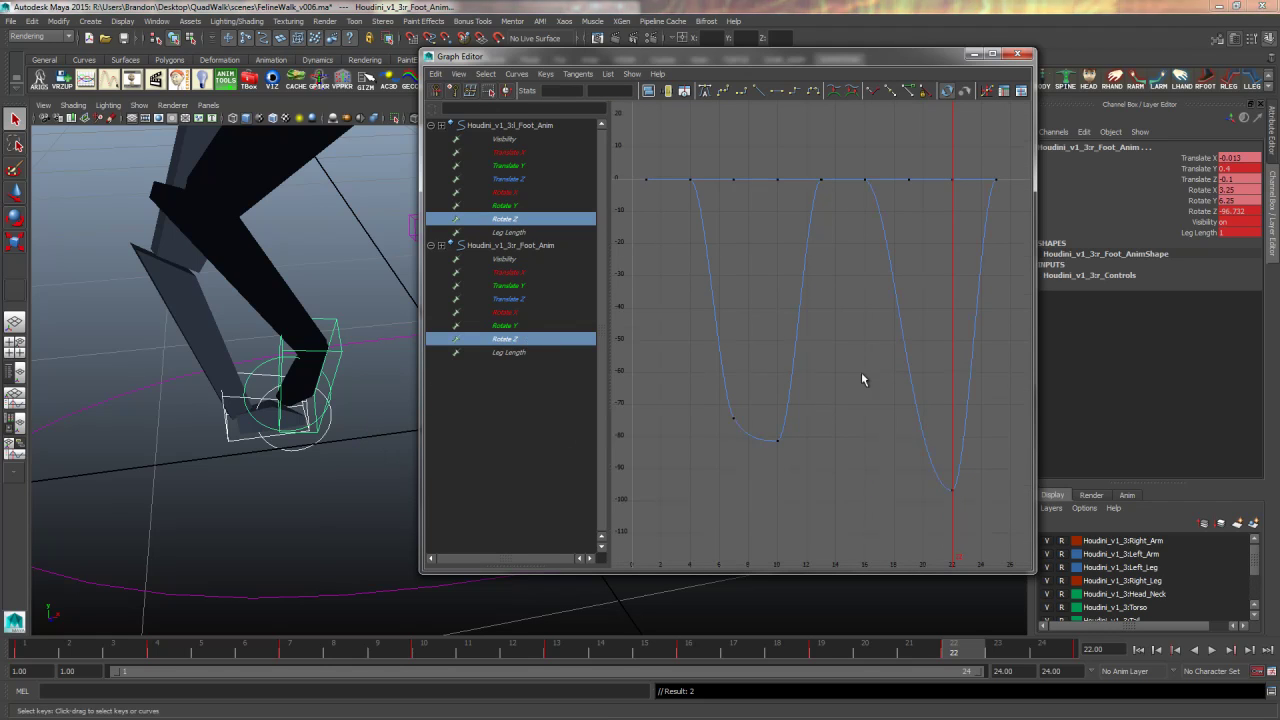
pyautogui.moveTo(966, 451); pyautogui.dragTo(926, 507)
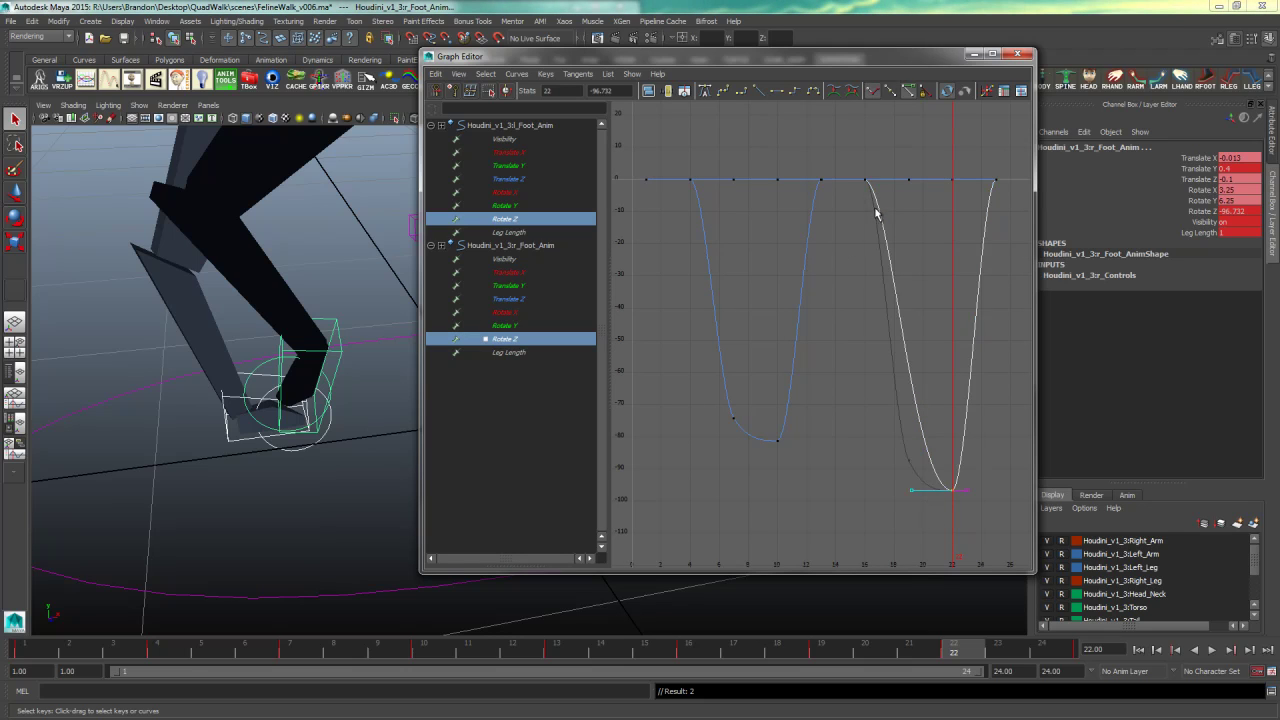
pyautogui.click(518, 340)
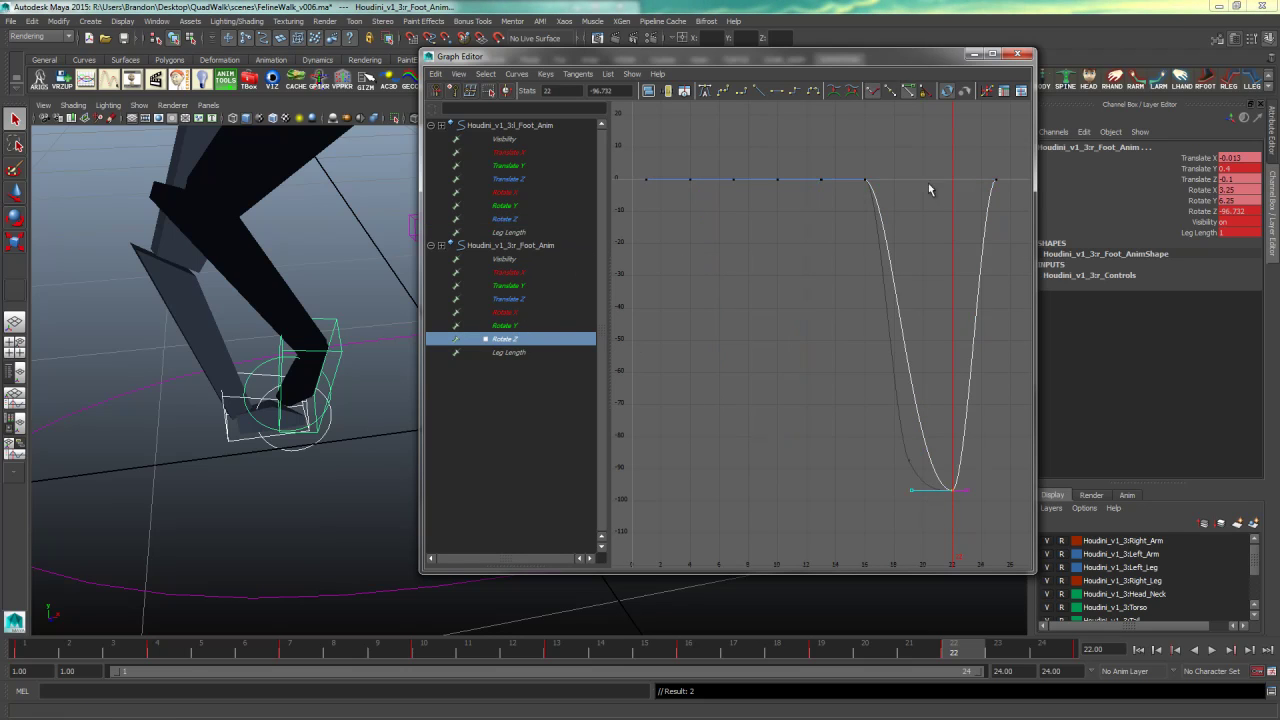
pyautogui.keyDown('alt'); pyautogui.moveTo(320, 440); pyautogui.dragTo(362, 460); pyautogui.keyUp('alt')
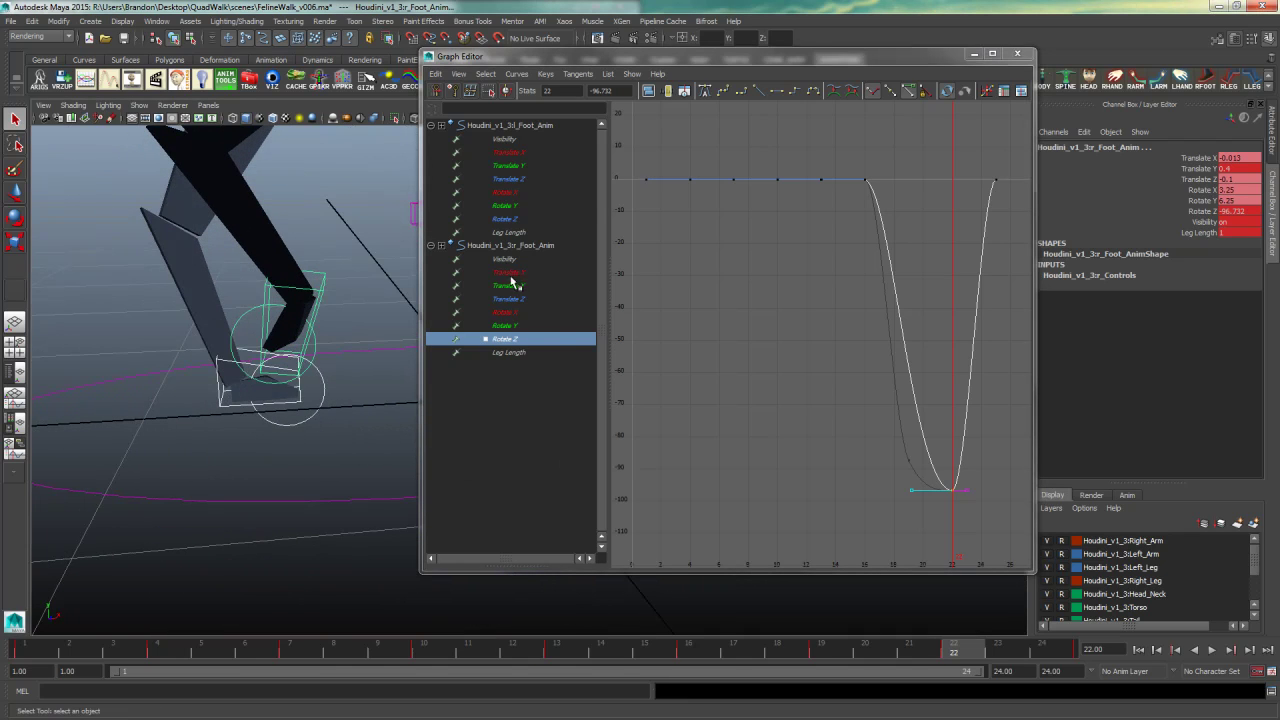
pyautogui.click(518, 219)
pyautogui.click(733, 418)
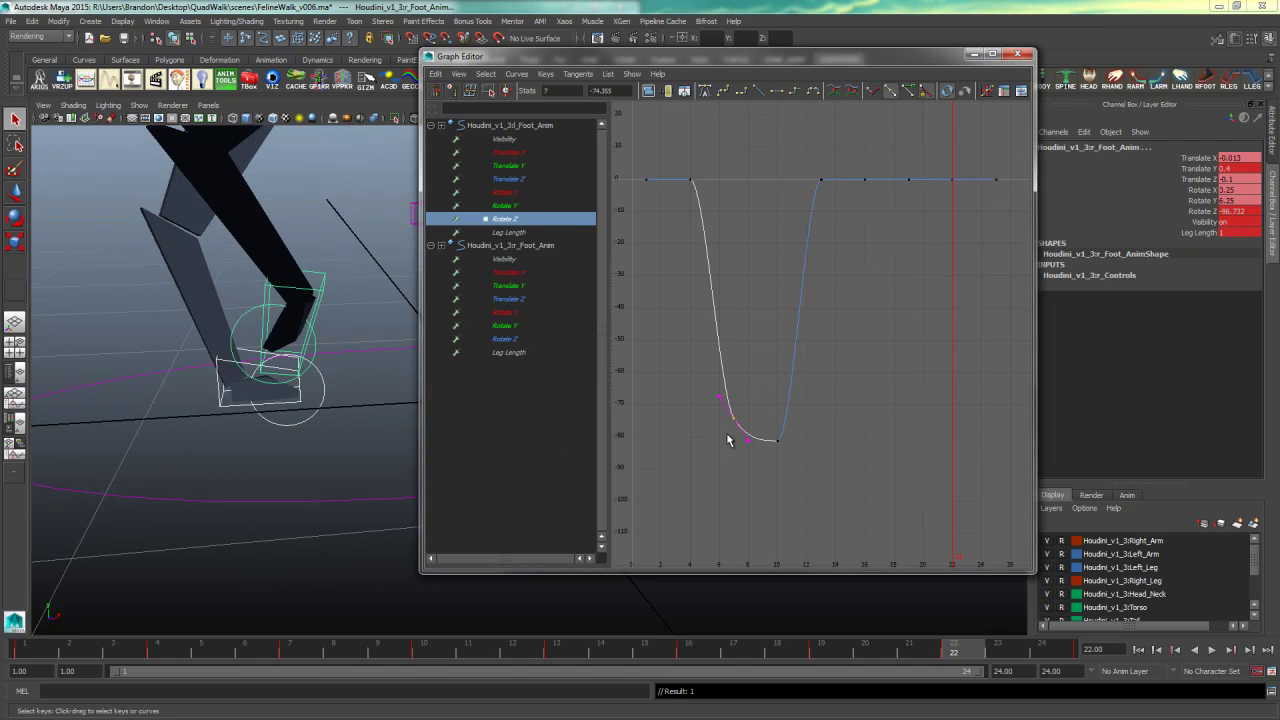
pyautogui.keyDown('ctrl'); pyautogui.click(545, 340); pyautogui.keyUp('ctrl')
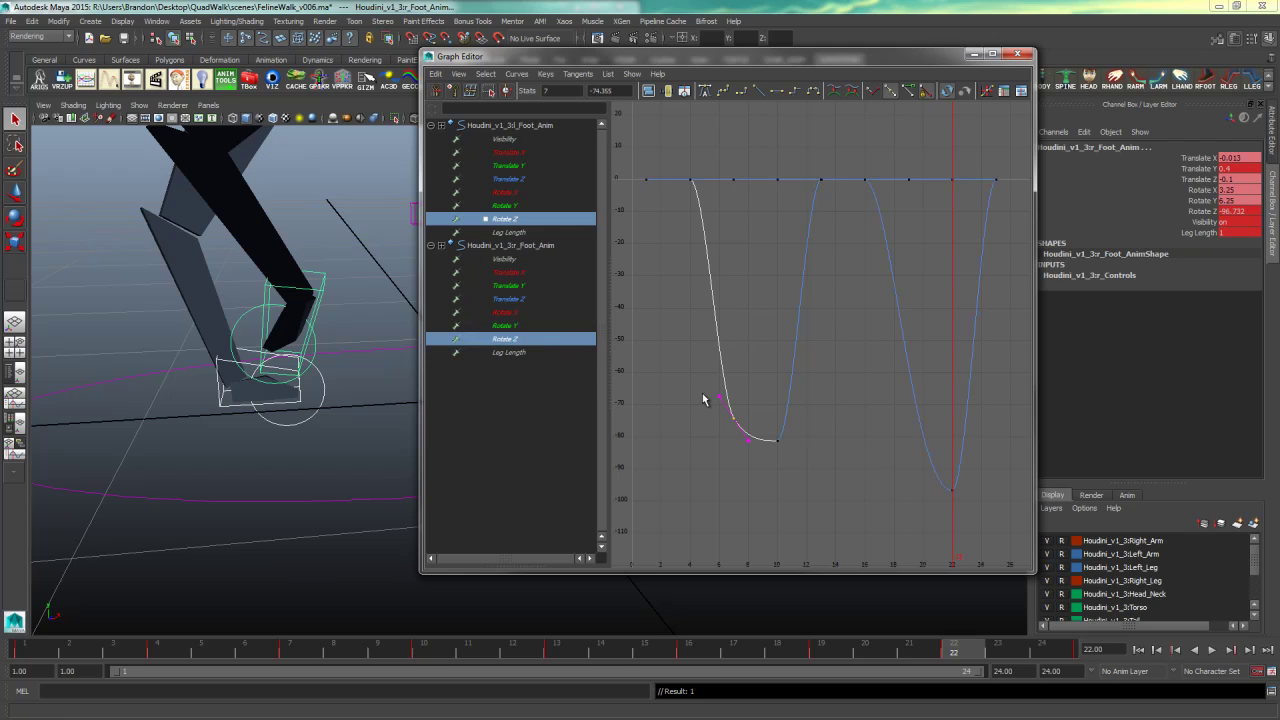
pyautogui.press('Delete')
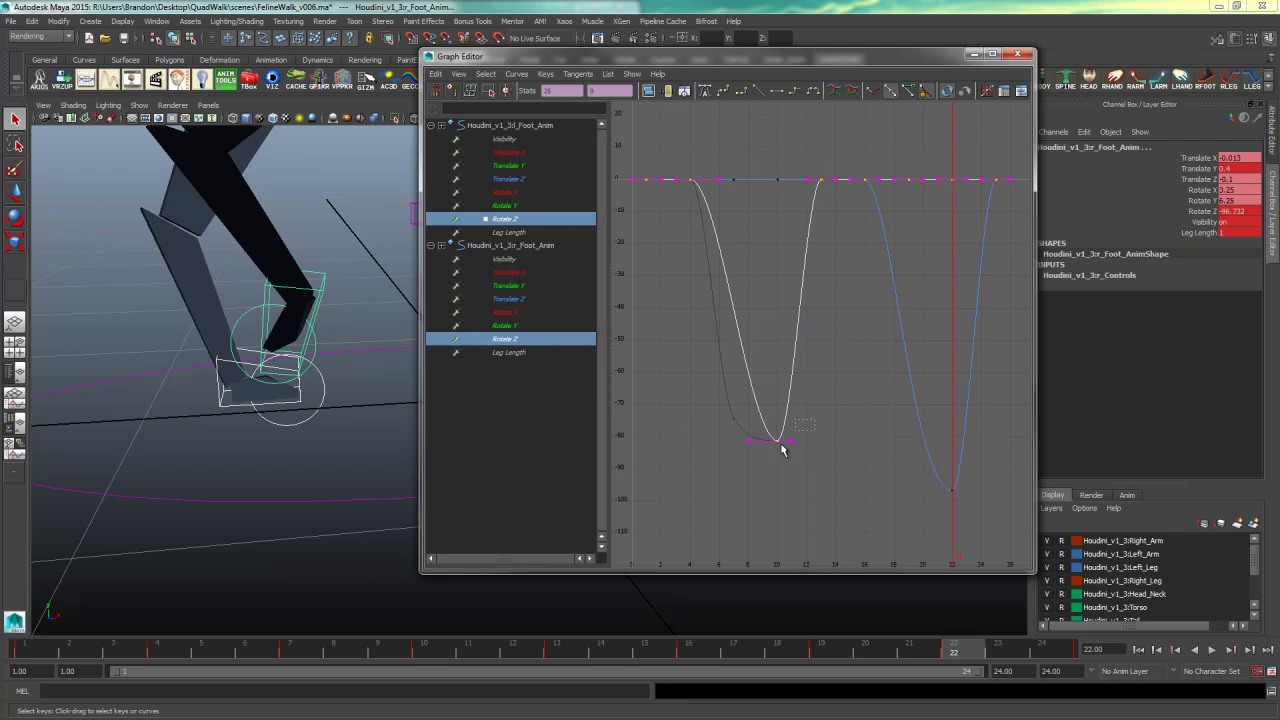
# - Set the Rotate Z low-point keys of both feet, at frames 10 and 22, to -95
pyautogui.moveTo(805, 428); pyautogui.dragTo(733, 483)
pyautogui.moveTo(920, 512); pyautogui.dragTo(955, 518)
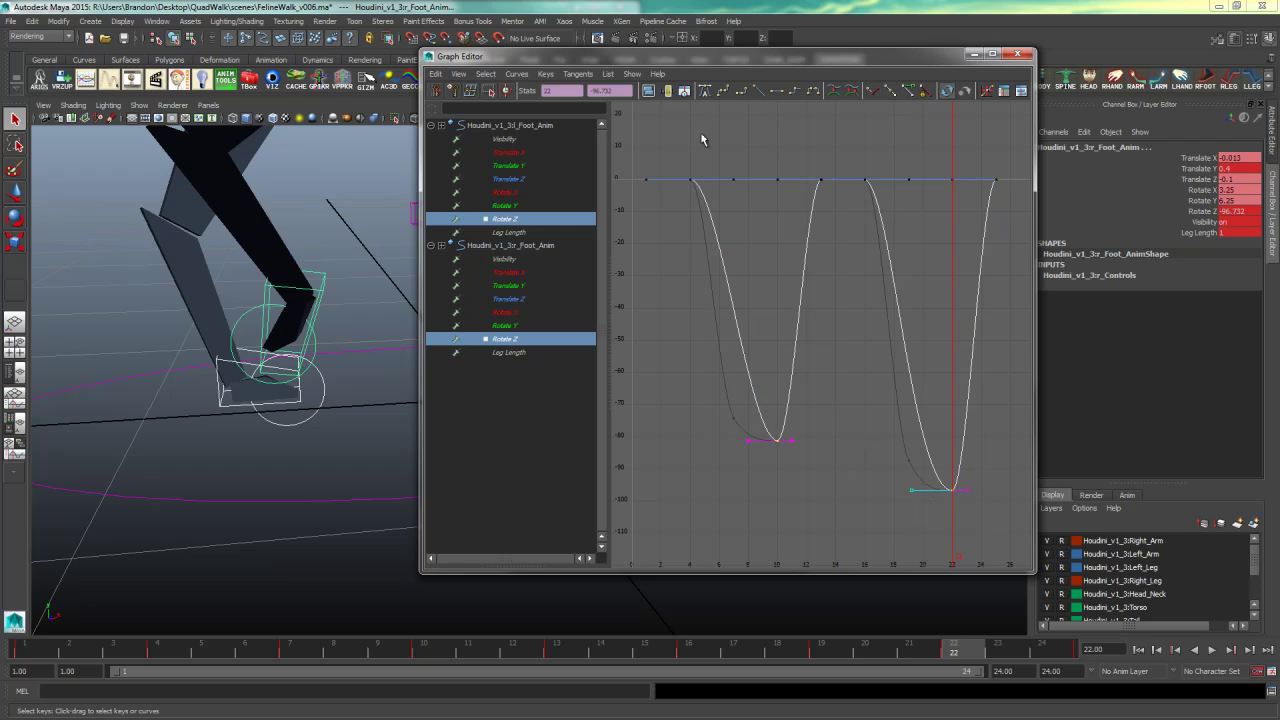
pyautogui.write('-95')
pyautogui.press('Return')
# - Break the tangents of the left foot's Rotate Z key at frame 4 and angle its outgoing handle downward
pyautogui.click(517, 220)
pyautogui.moveTo(726, 168); pyautogui.dragTo(681, 190)
pyautogui.click(810, 93)
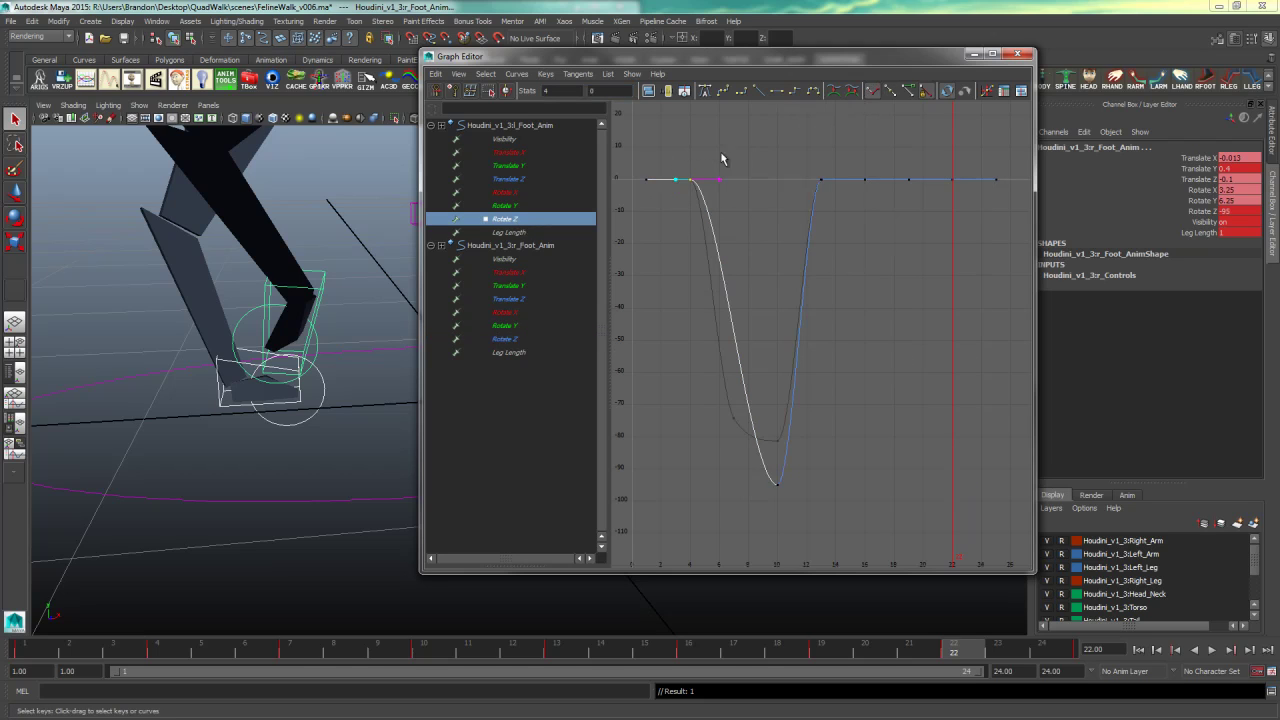
pyautogui.press('w')
pyautogui.click(731, 194)
pyautogui.moveTo(738, 167); pyautogui.dragTo(713, 189)
pyautogui.moveTo(713, 189); pyautogui.dragTo(705, 210, button='middle')
# - Break the tangents of the left foot's Rotate Z key at frame 10 and lengthen its incoming handle
pyautogui.moveTo(805, 420); pyautogui.dragTo(724, 511)
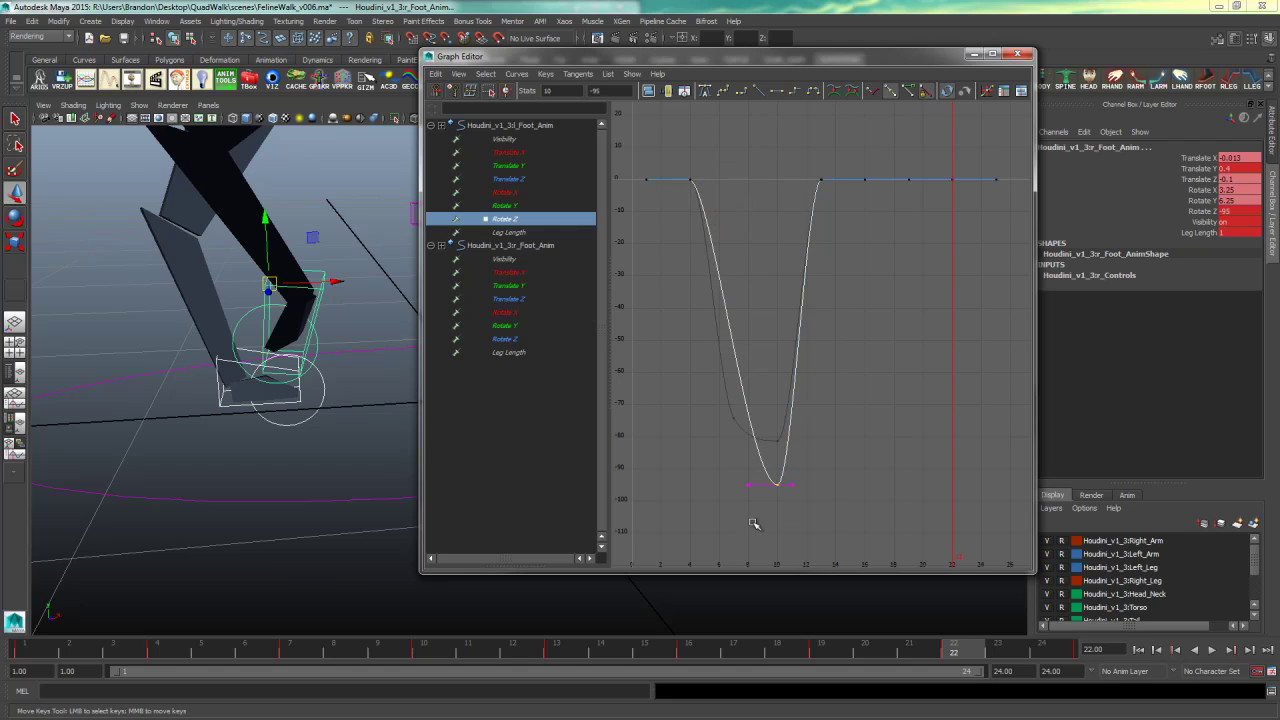
pyautogui.click(873, 91)
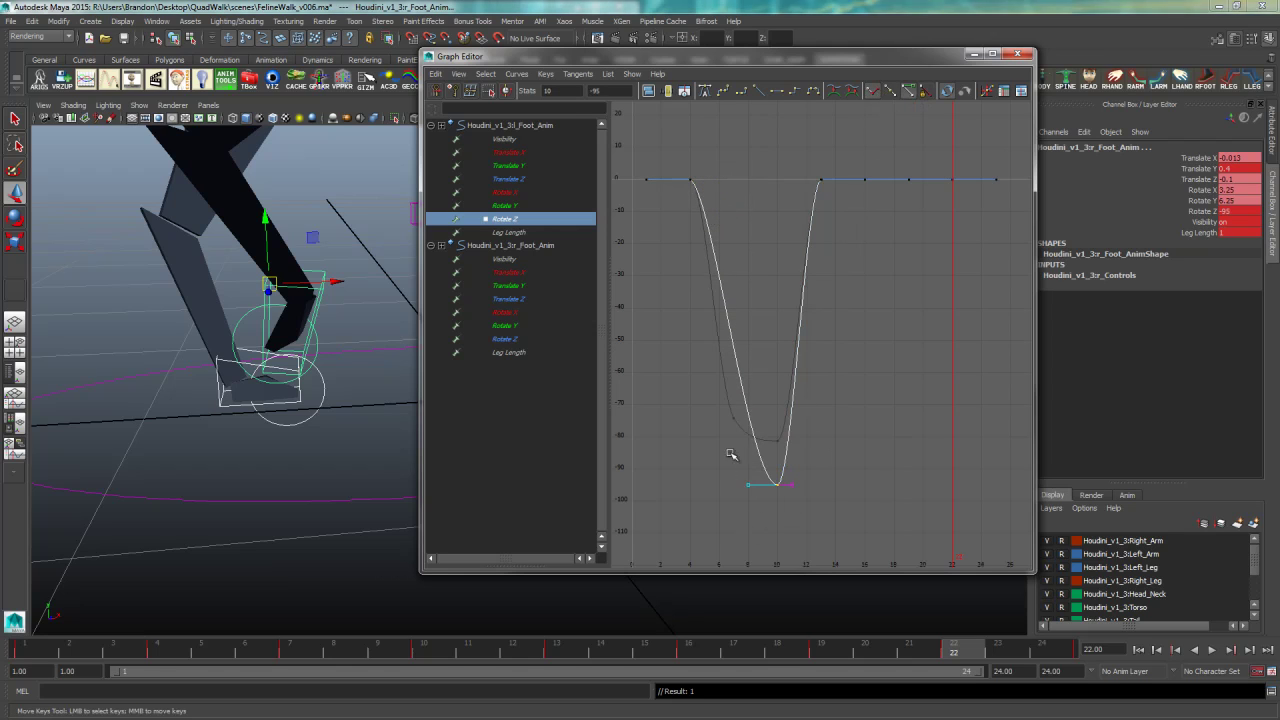
pyautogui.moveTo(762, 509); pyautogui.dragTo(730, 510, button='middle')
# - Scrub and play the walk cycle in the side view to check the hind feet's rotation
pyautogui.moveTo(744, 650); pyautogui.dragTo(512, 650)
pyautogui.keyDown('alt'); pyautogui.moveTo(328, 516); pyautogui.dragTo(480, 532); pyautogui.keyUp('alt')
pyautogui.moveTo(720, 650)
pyautogui.mouseDown()
pyautogui.moveTo(449, 650)
pyautogui.moveTo(460, 637)
pyautogui.mouseUp()
pyautogui.hotkey('alt', 'v')
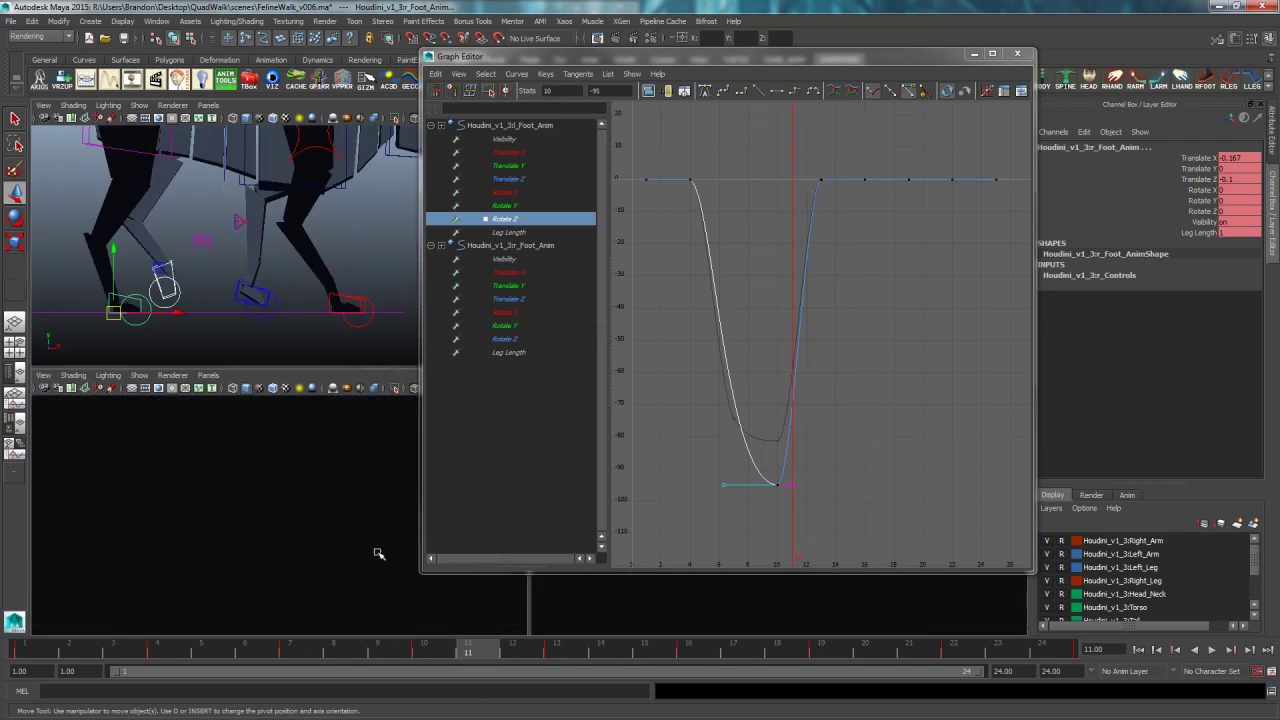
pyautogui.moveTo(340, 651)
pyautogui.mouseDown()
pyautogui.moveTo(557, 651)
pyautogui.moveTo(244, 659)
pyautogui.mouseUp()
# - Readjust the outgoing tangent of the left foot's Rotate Z key at frame 4
pyautogui.click(757, 509)
pyautogui.click(691, 179)
pyautogui.click(718, 207)
pyautogui.hotkey('ctrl', 'z')
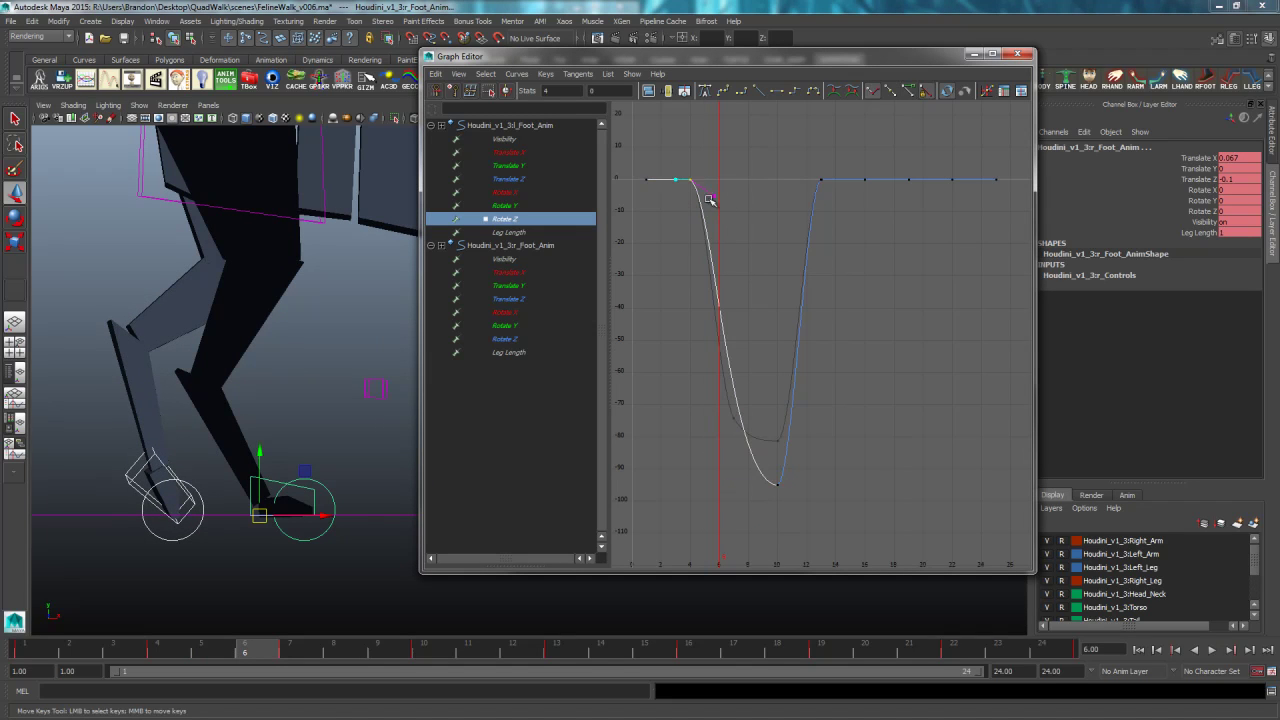
pyautogui.click(713, 201)
pyautogui.moveTo(713, 208); pyautogui.dragTo(720, 197, button='middle')
# - Scrub the walk cycle with the whole body in side view, and minimize the Graph Editor
pyautogui.moveTo(209, 644)
pyautogui.mouseDown()
pyautogui.moveTo(370, 655)
pyautogui.moveTo(1005, 645)
pyautogui.moveTo(656, 648)
pyautogui.mouseUp()
pyautogui.keyDown('alt'); pyautogui.moveTo(243, 398); pyautogui.dragTo(246, 435, button='middle'); pyautogui.keyUp('alt')
pyautogui.keyDown('alt'); pyautogui.moveTo(246, 435); pyautogui.dragTo(160, 395, button='right'); pyautogui.keyUp('alt')
pyautogui.keyDown('alt'); pyautogui.moveTo(285, 377); pyautogui.dragTo(198, 396, button='middle'); pyautogui.keyUp('alt')
pyautogui.click(974, 54)
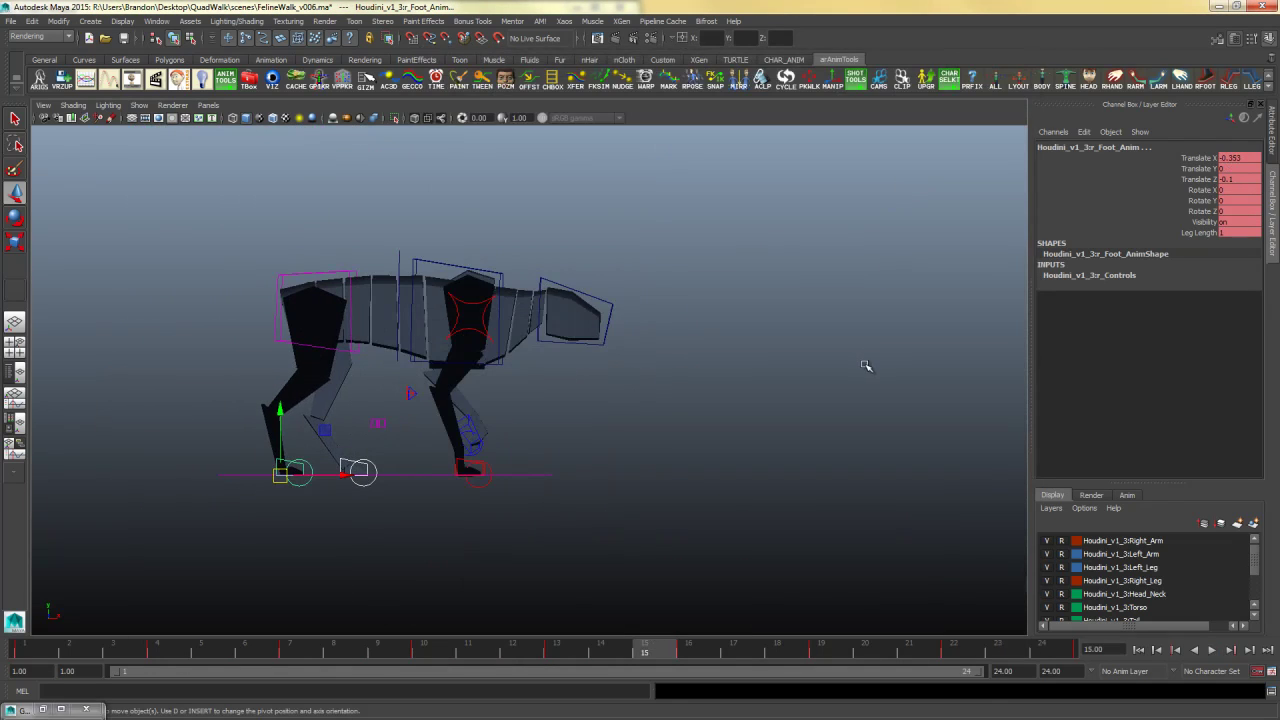
pyautogui.click(866, 364)
# - Play back the walk cycle in the perspective view and save the scene
pyautogui.press('space')
pyautogui.press('space')
pyautogui.keyDown('alt'); pyautogui.moveTo(638, 343); pyautogui.dragTo(686, 480); pyautogui.keyUp('alt')
pyautogui.click(1206, 649)
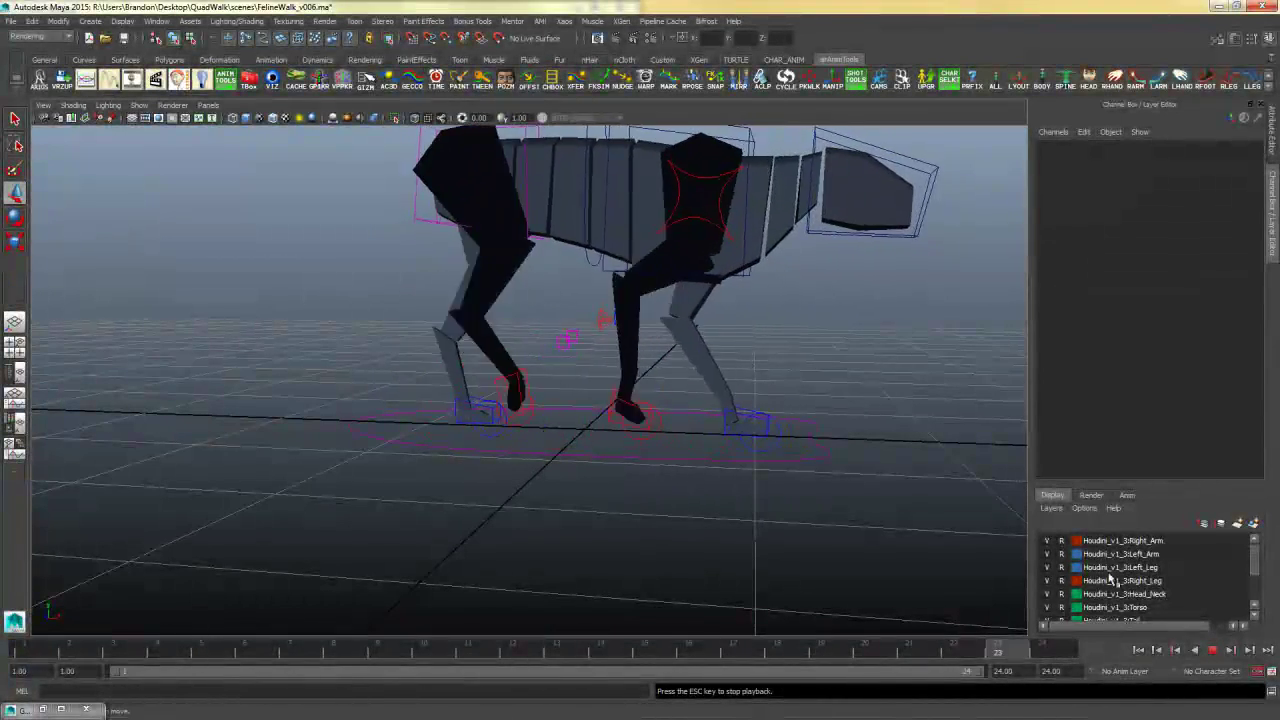
pyautogui.click(1217, 650)
pyautogui.hotkey('ctrl', 's')
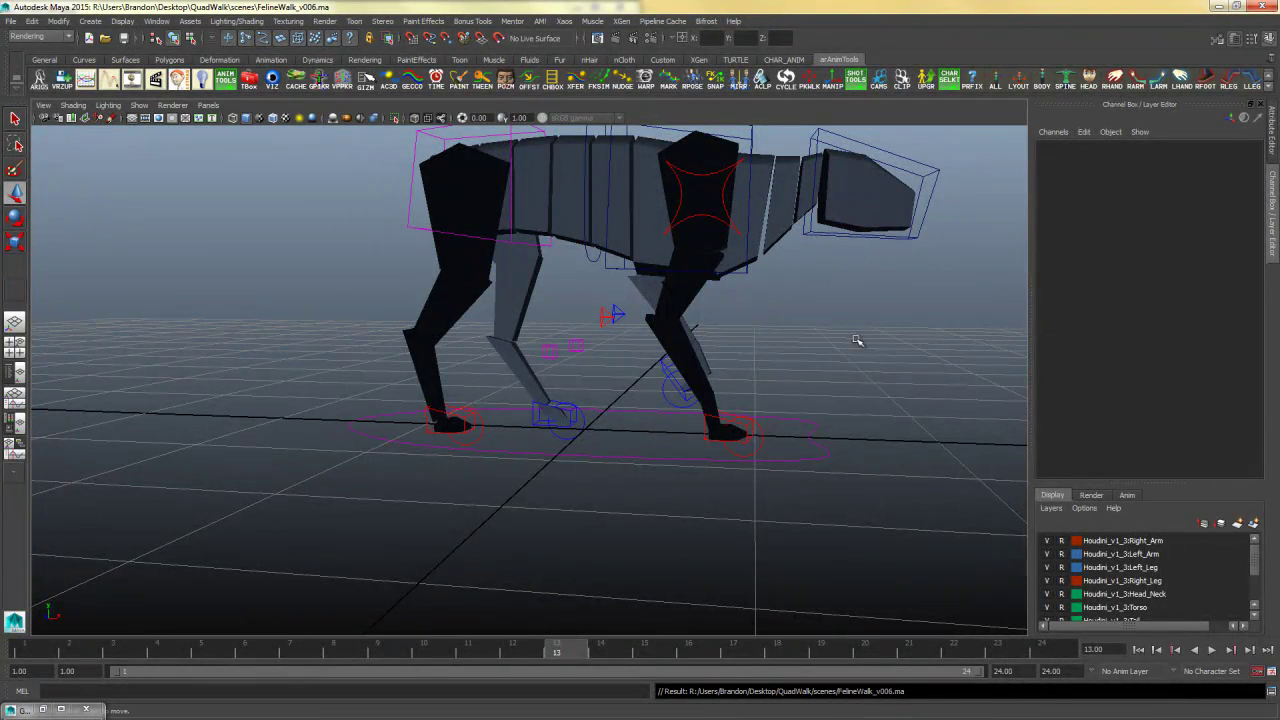
# - Select the right shoulder control and play the walk cycle from a three-quarter view to examine the shoulder's motion
pyautogui.keyDown('alt'); pyautogui.moveTo(871, 331); pyautogui.dragTo(824, 359); pyautogui.keyUp('alt')
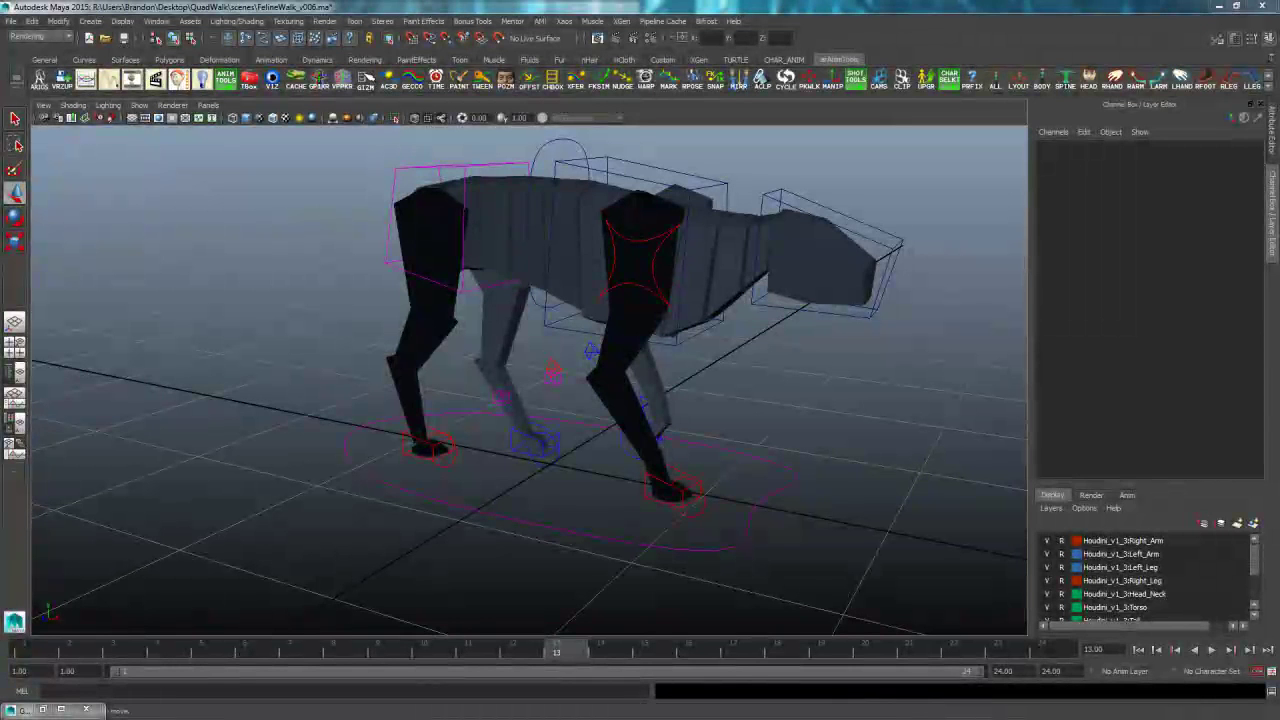
pyautogui.keyDown('alt'); pyautogui.moveTo(819, 325); pyautogui.dragTo(724, 356); pyautogui.keyUp('alt')
pyautogui.click(563, 254)
pyautogui.moveTo(148, 654); pyautogui.dragTo(40, 641)
pyautogui.hotkey('alt', 'v')
pyautogui.hotkey('alt', 'v')
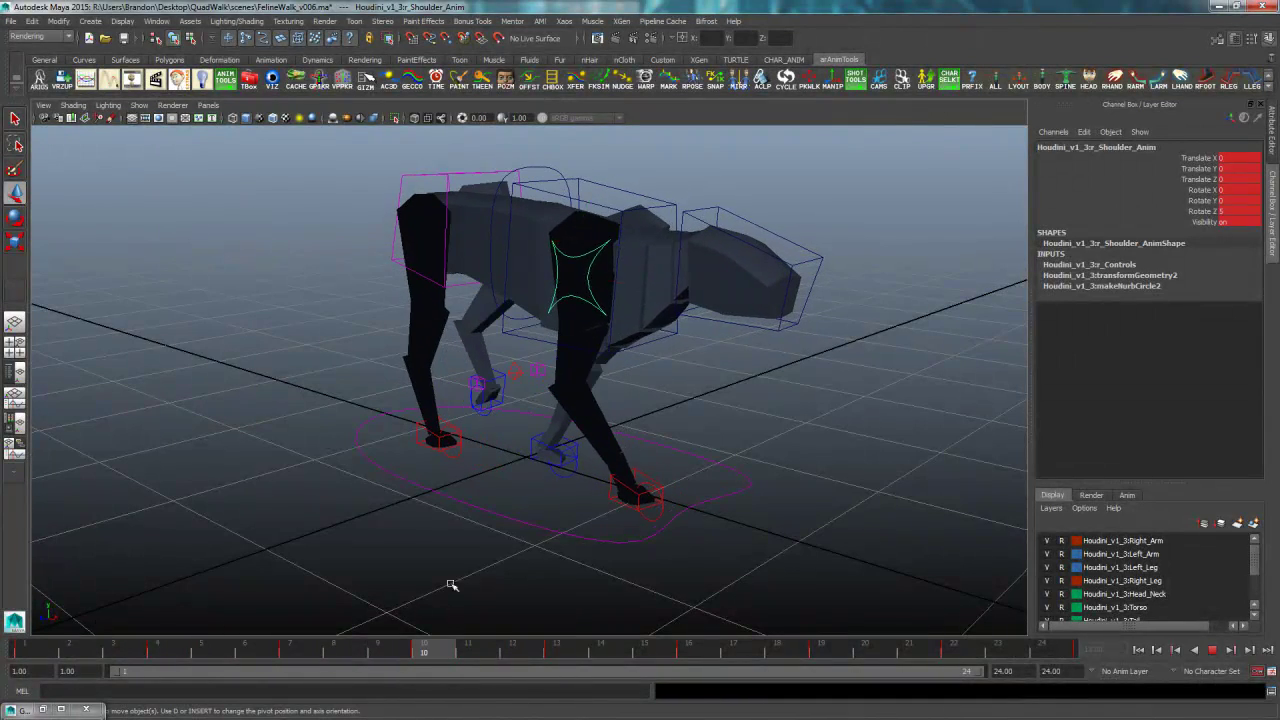
pyautogui.keyDown('alt'); pyautogui.moveTo(707, 302); pyautogui.dragTo(651, 400); pyautogui.keyUp('alt')
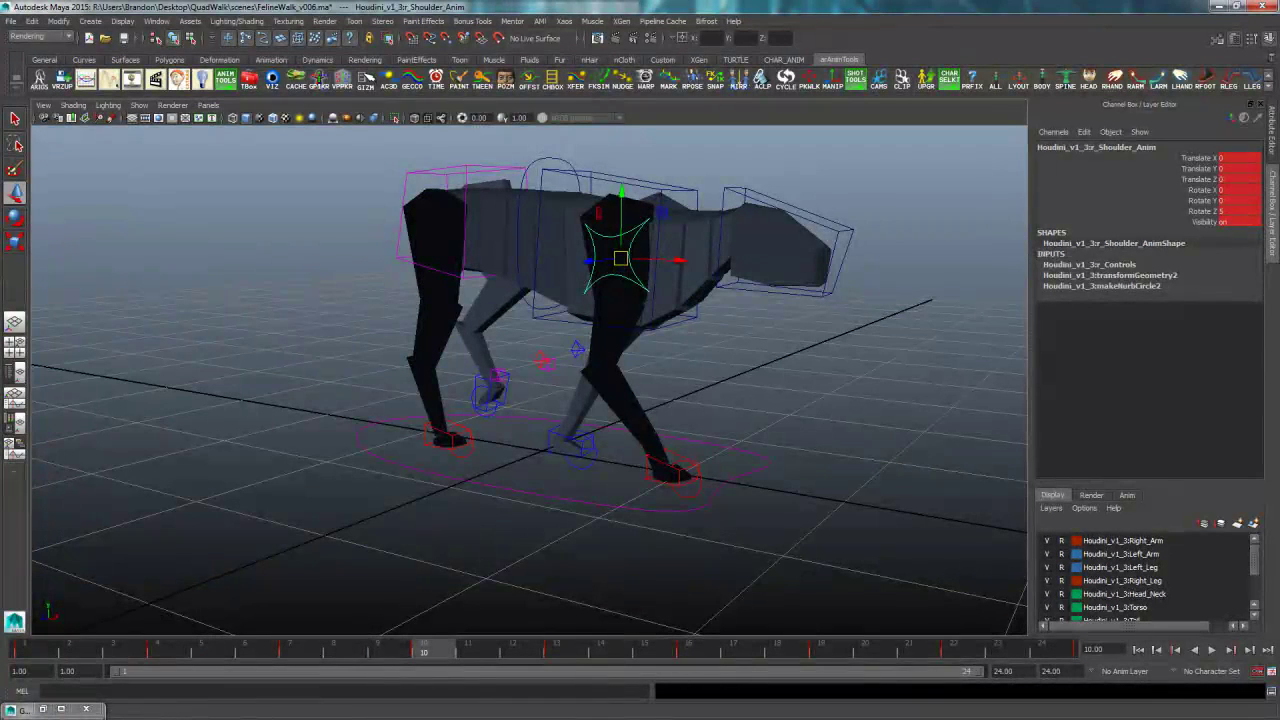
# - Open the right shoulder's curves in the Graph Editor and review its Translate Y and rotation channels
pyautogui.click(722, 332)
pyautogui.click(611, 238)
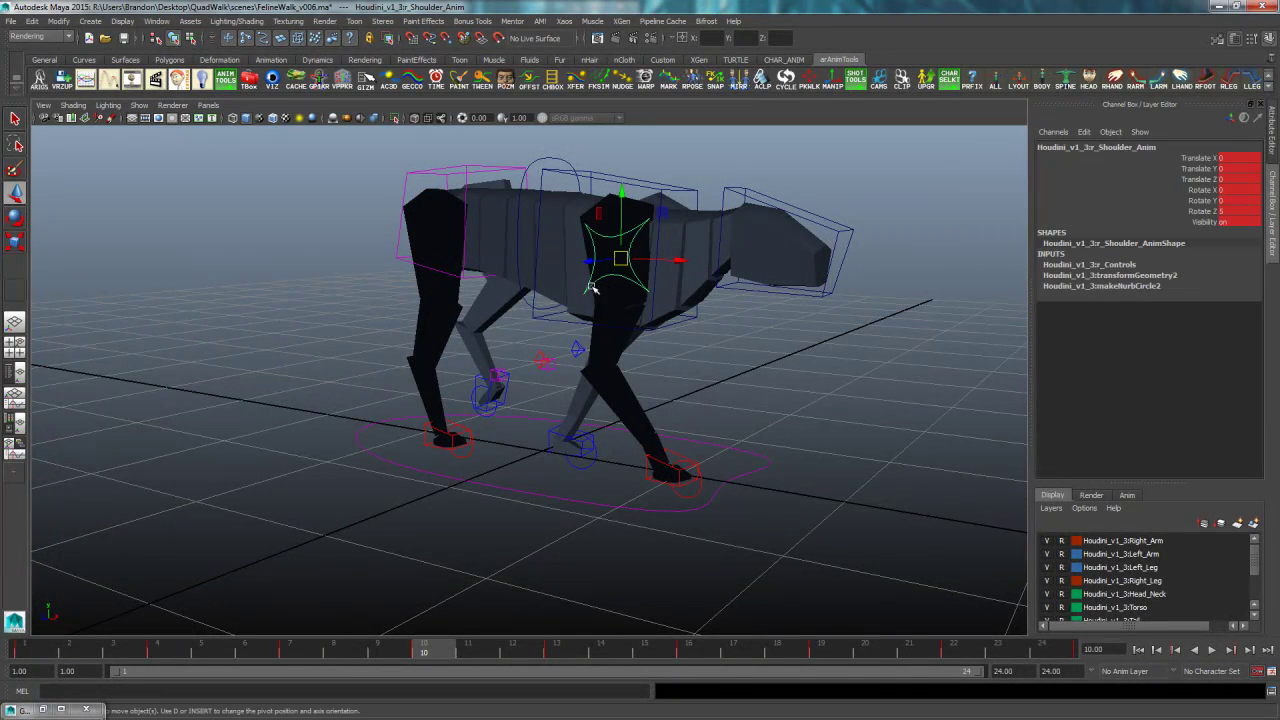
pyautogui.press('g')
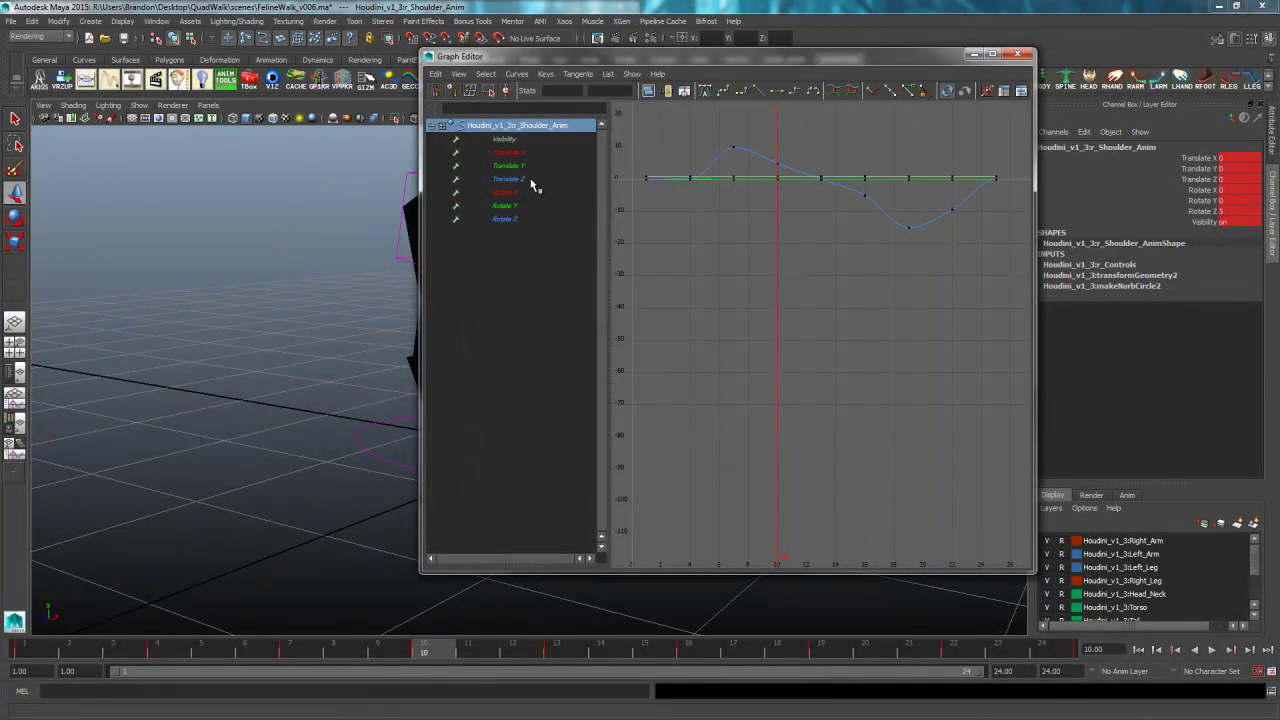
pyautogui.click(533, 166)
pyautogui.press('f')
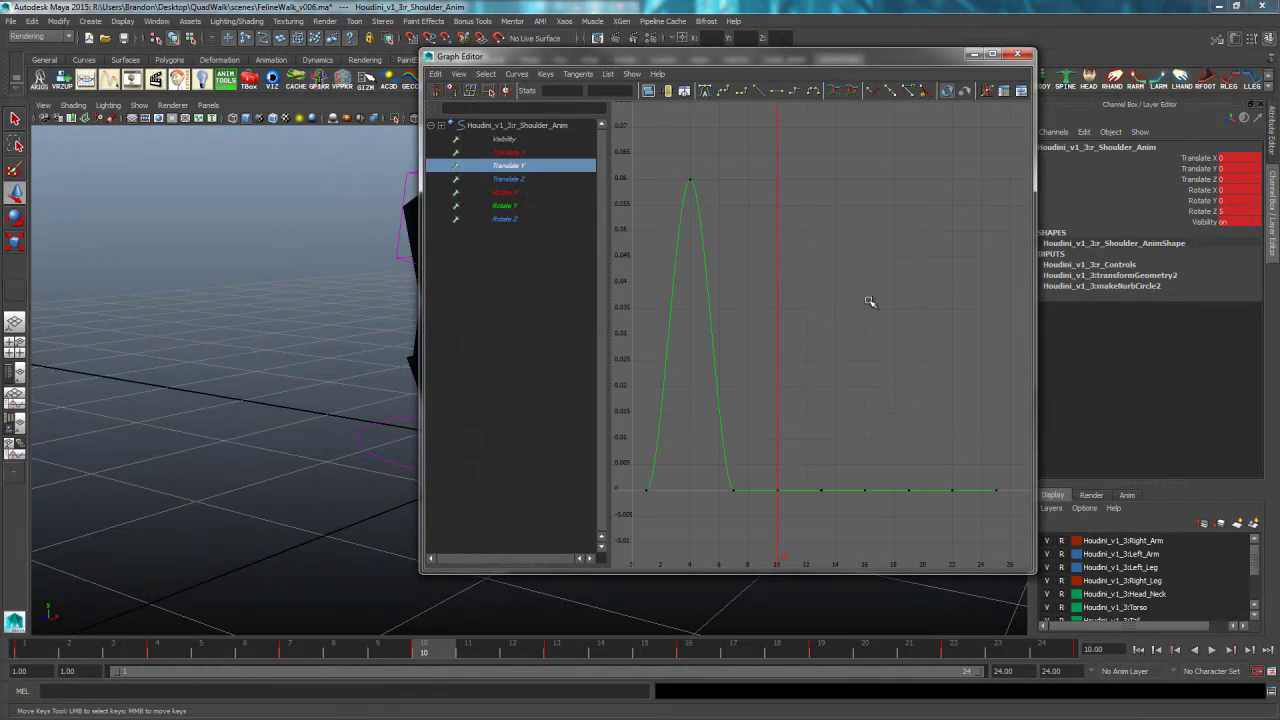
pyautogui.click(524, 194)
pyautogui.click(524, 206)
pyautogui.click(562, 229)
pyautogui.click(510, 218)
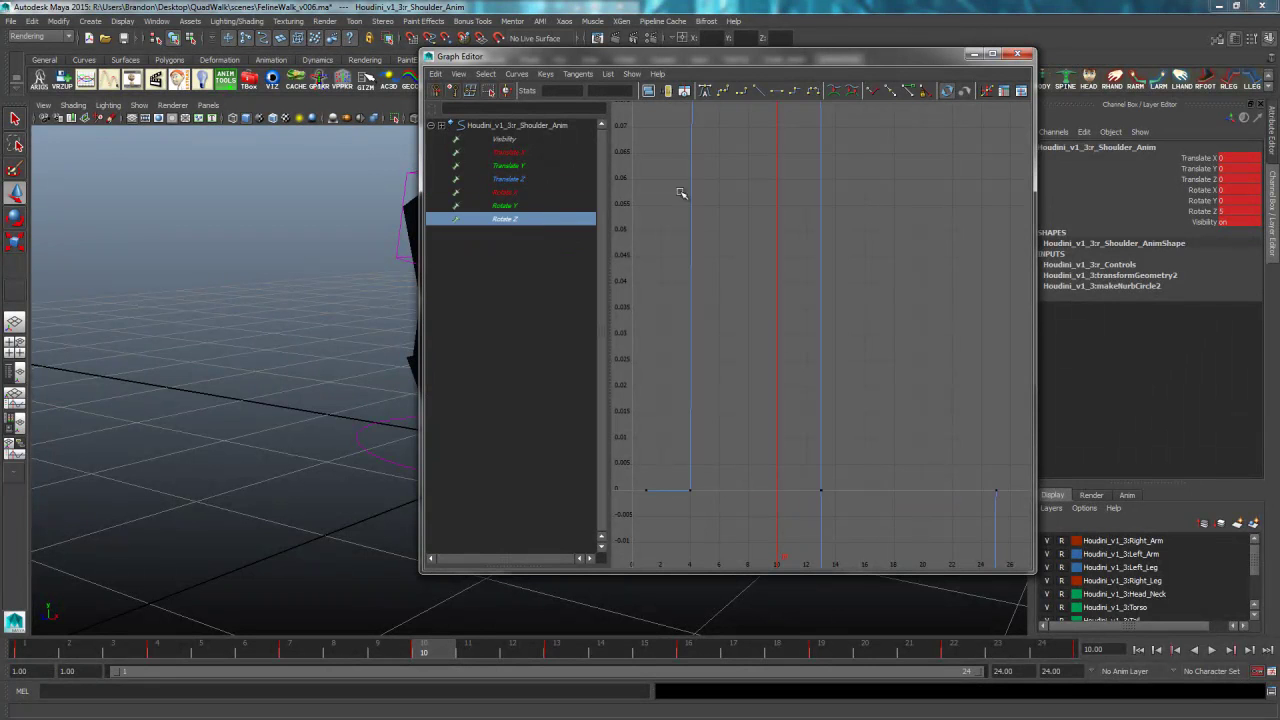
pyautogui.press('f')
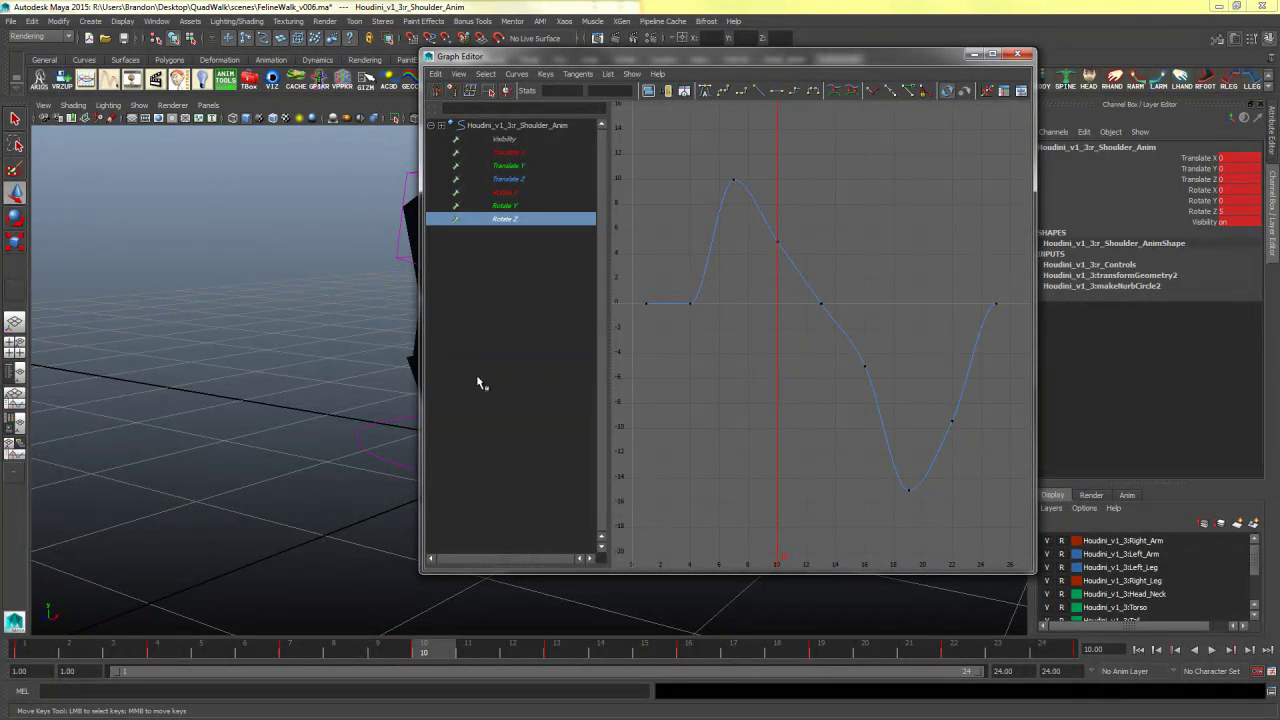
# - Delete the right shoulder's Rotate Z keys at frames 4, 10, 13, 16 and 22, and slope the tangents at frames 1 and 25
pyautogui.moveTo(800, 305); pyautogui.dragTo(891, 366)
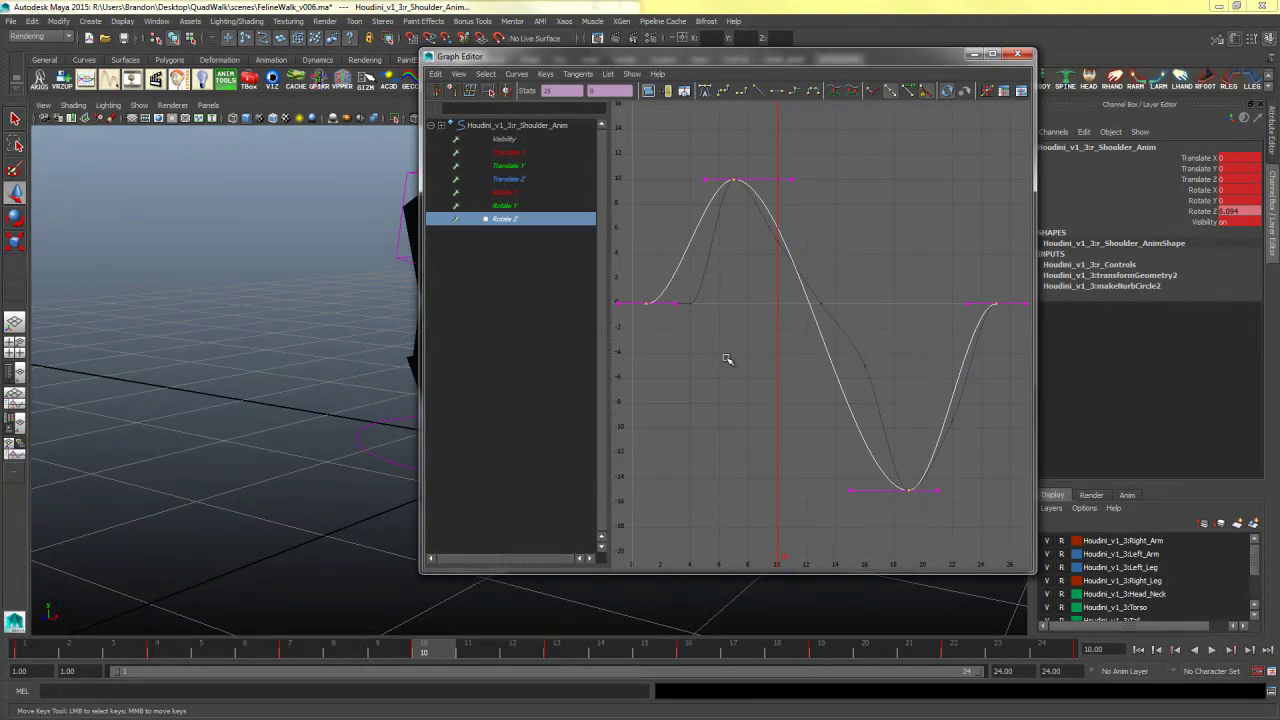
pyautogui.click(683, 304)
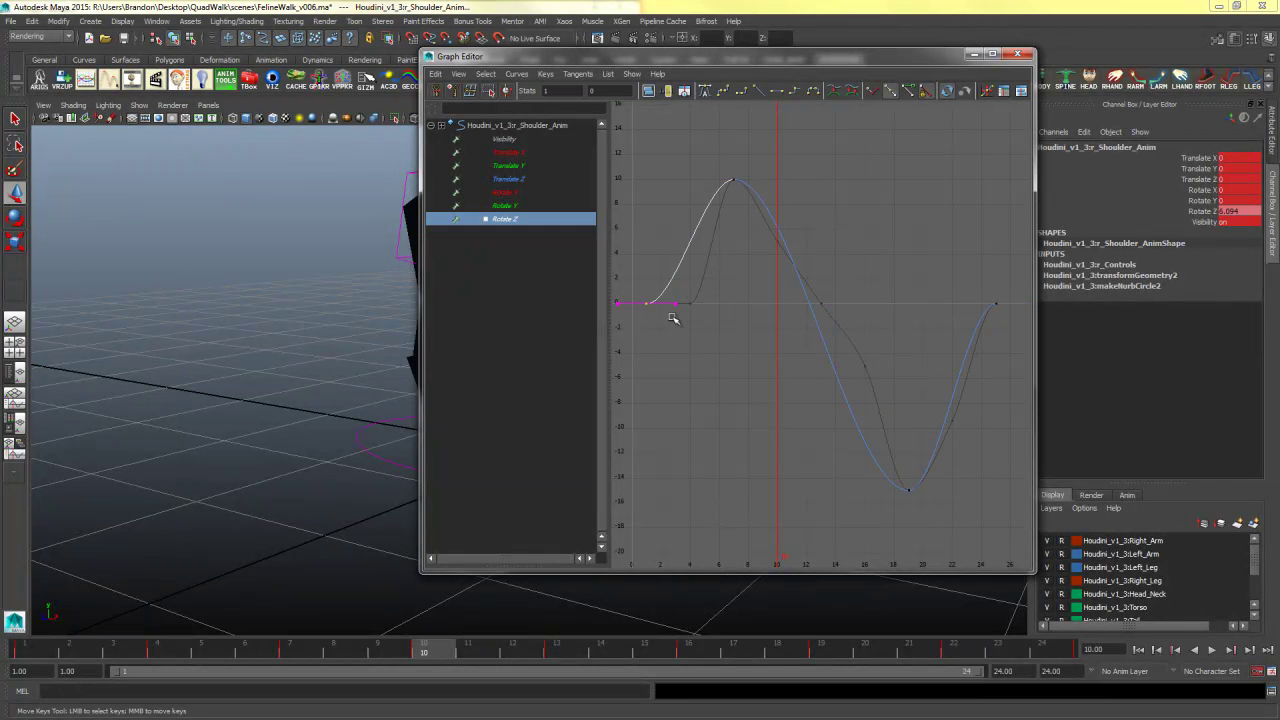
pyautogui.moveTo(677, 315); pyautogui.dragTo(700, 287, button='middle')
pyautogui.hotkey('ctrl', 'z')
pyautogui.moveTo(1022, 282); pyautogui.dragTo(947, 338)
pyautogui.moveTo(975, 335); pyautogui.dragTo(998, 371, button='middle')
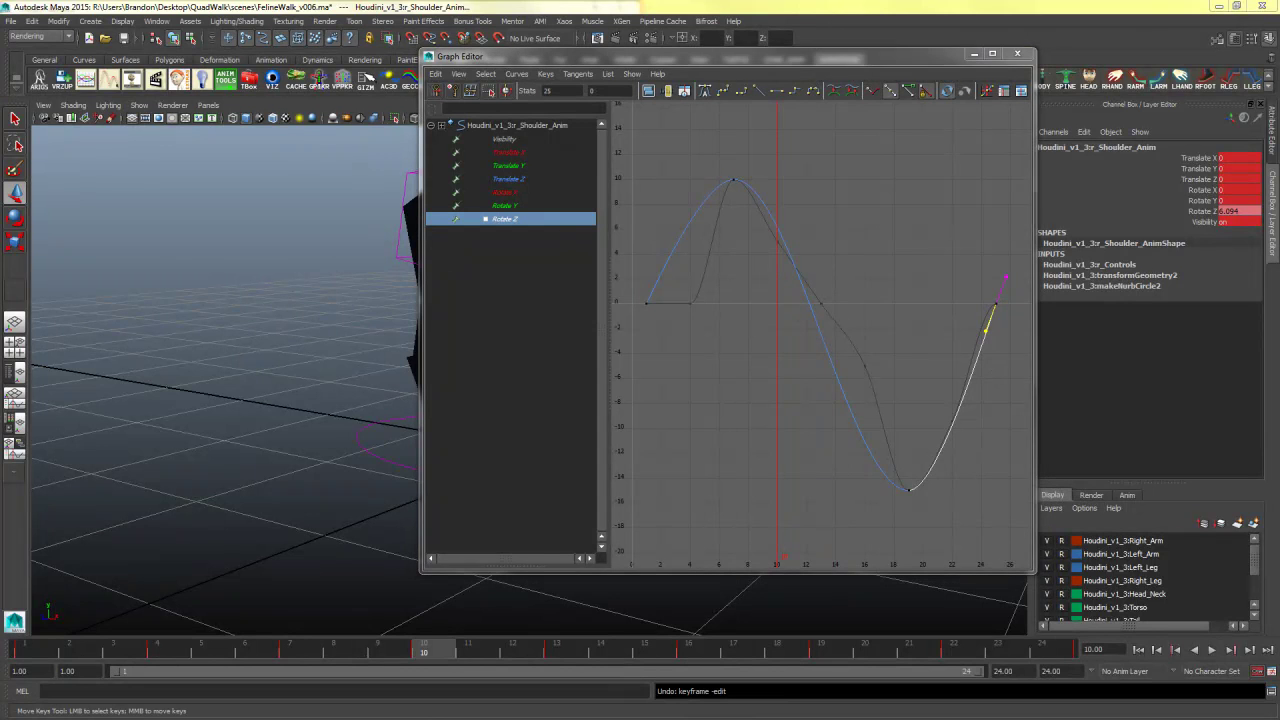
# - Display the right shoulder's Translate Y curve and play the walk cycle to check the shoulder's rise
pyautogui.click(516, 167)
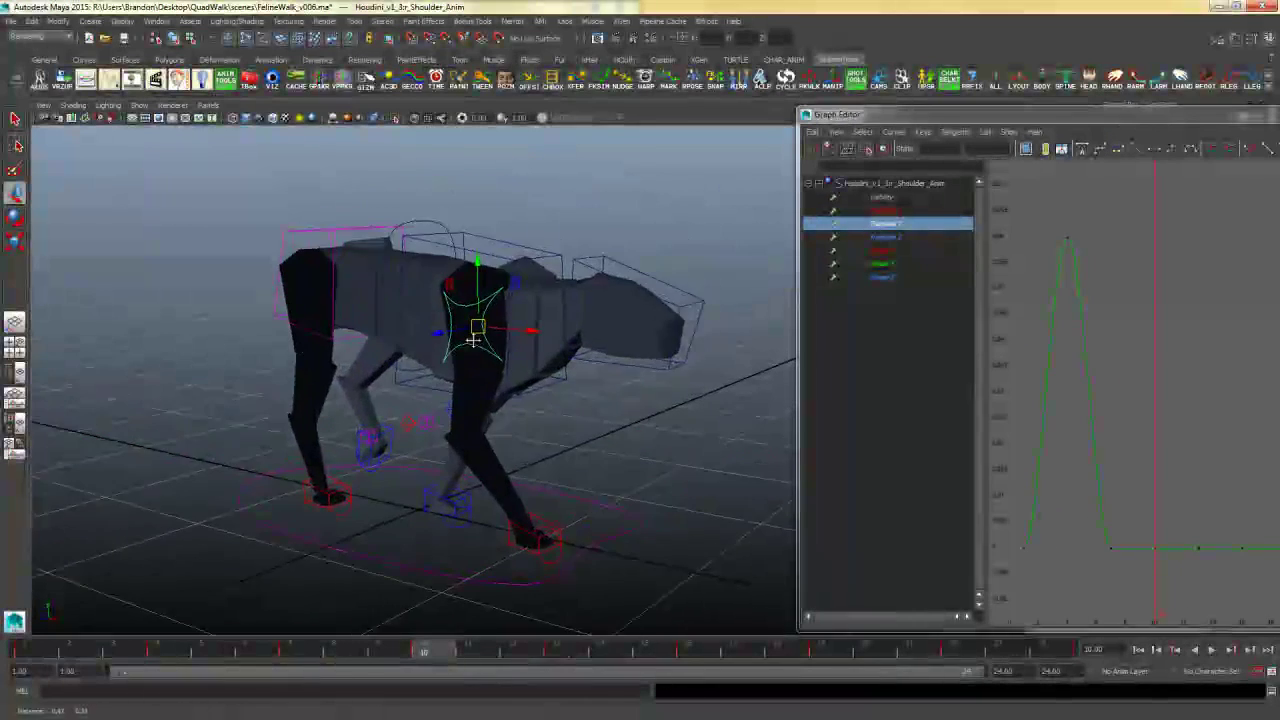
pyautogui.click(1212, 650)
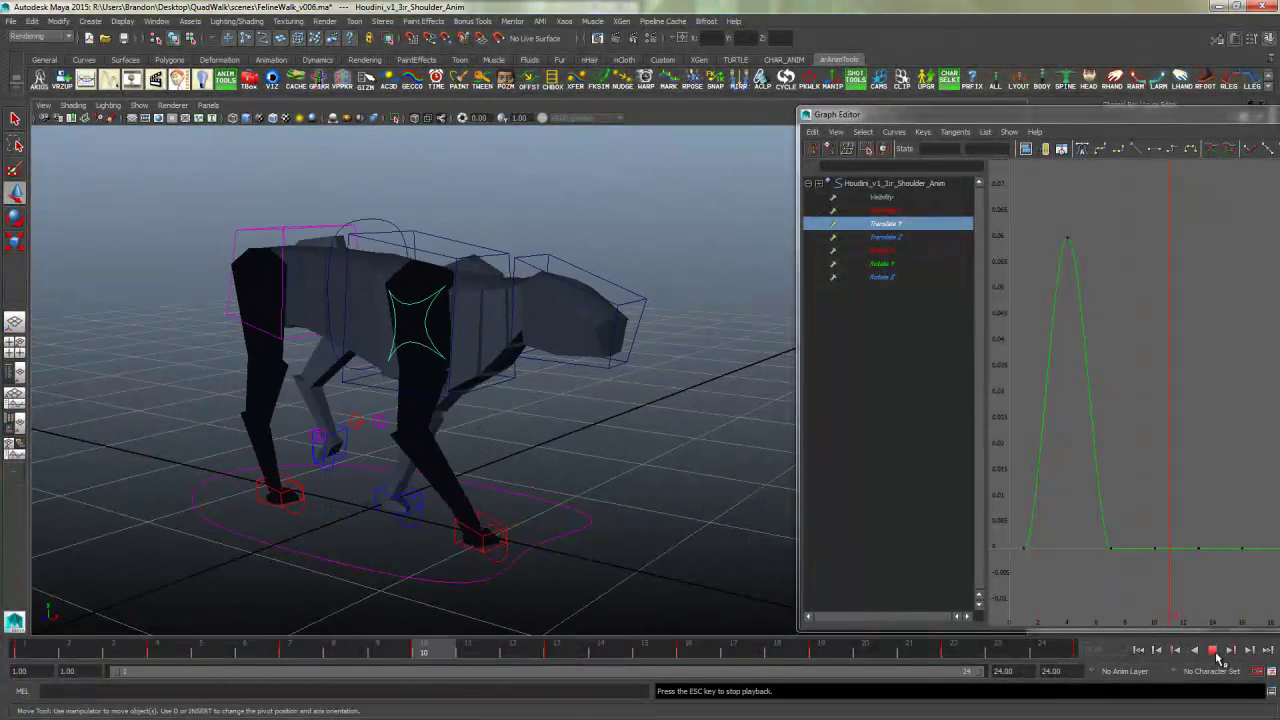
pyautogui.click(1214, 655)
# - Set the right shoulder's Translate Y peak key at frame 4 to 0.04, and angle the curve's tangents at frames 1 and 7
pyautogui.moveTo(1103, 213); pyautogui.dragTo(1041, 260)
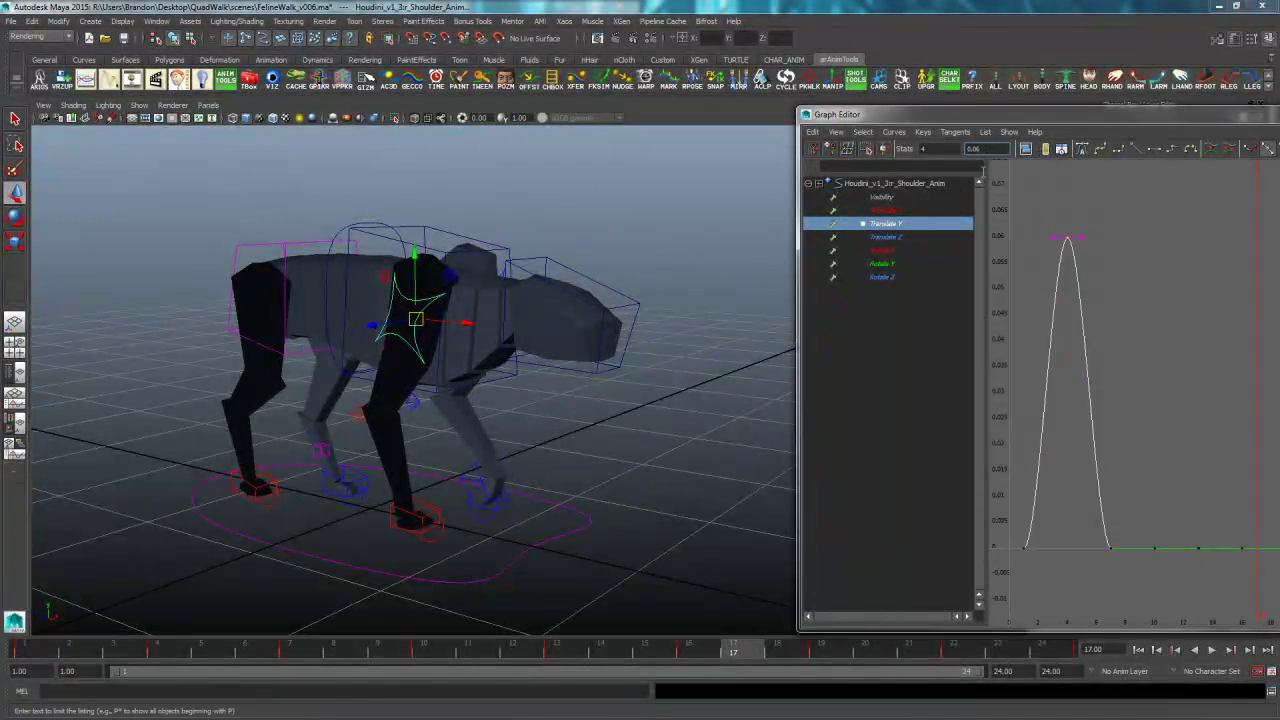
pyautogui.write('4')
pyautogui.press('Return')
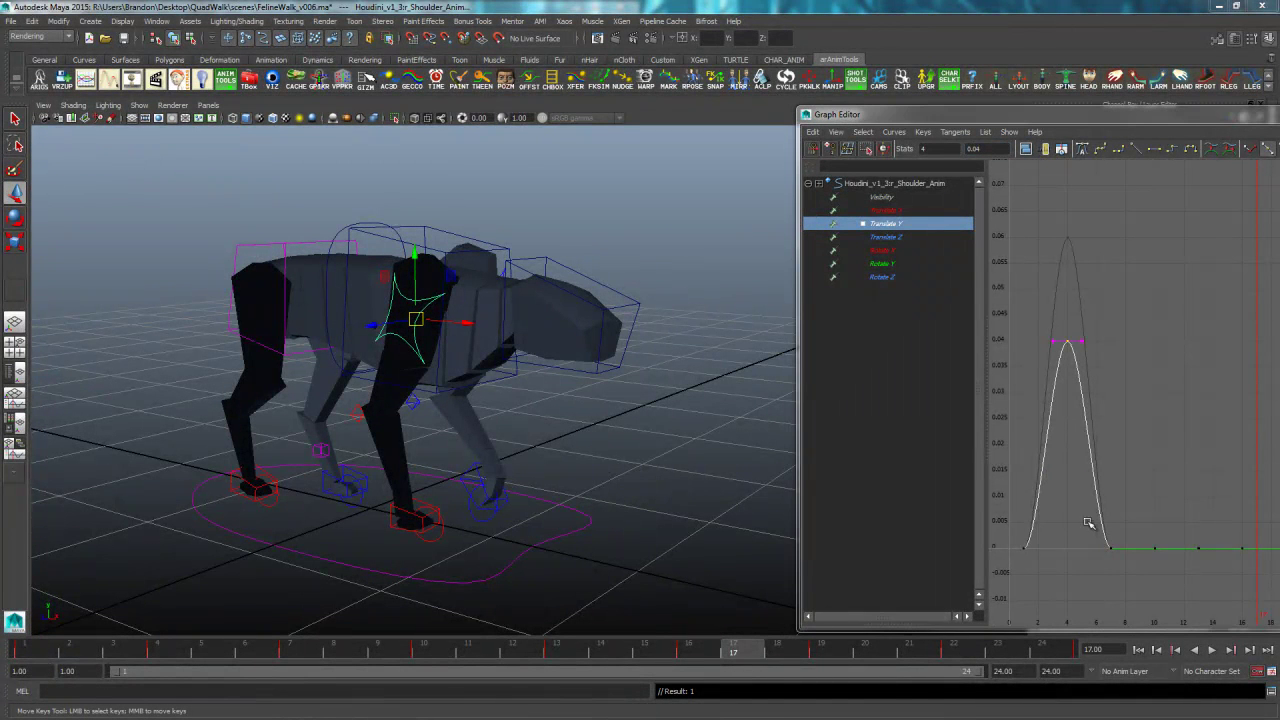
pyautogui.moveTo(1130, 534); pyautogui.dragTo(1006, 568)
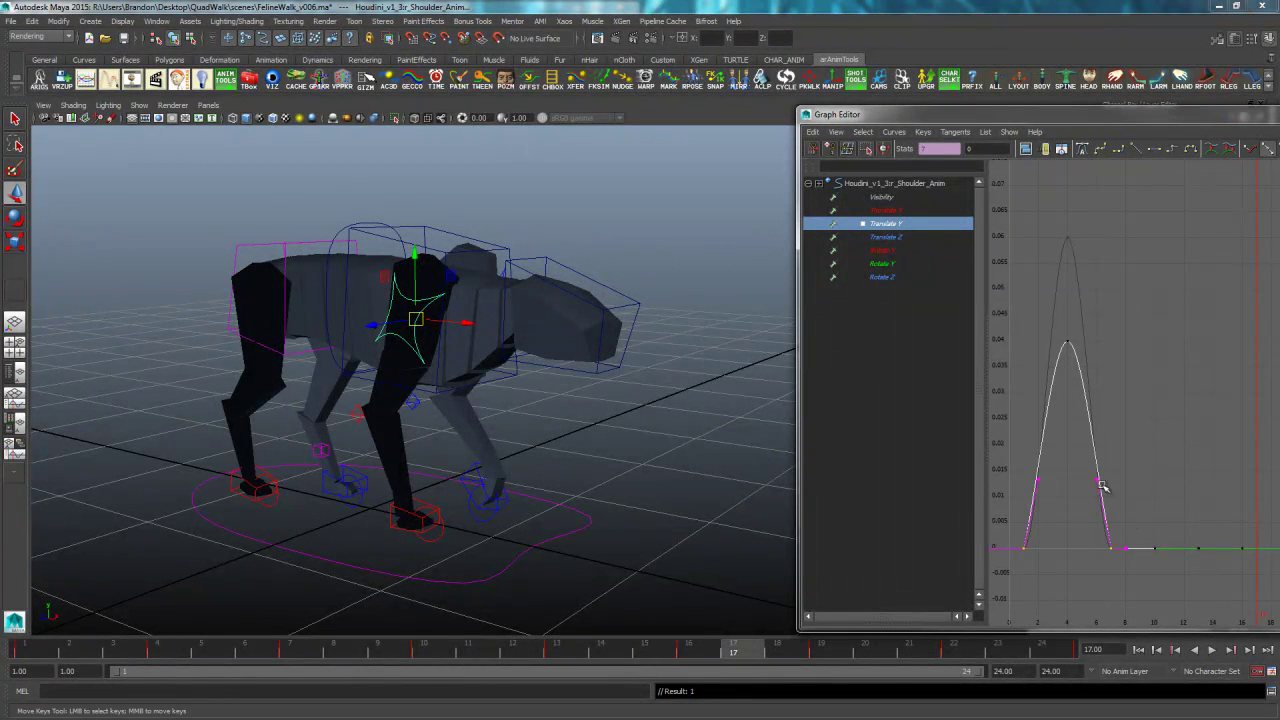
pyautogui.press('f')
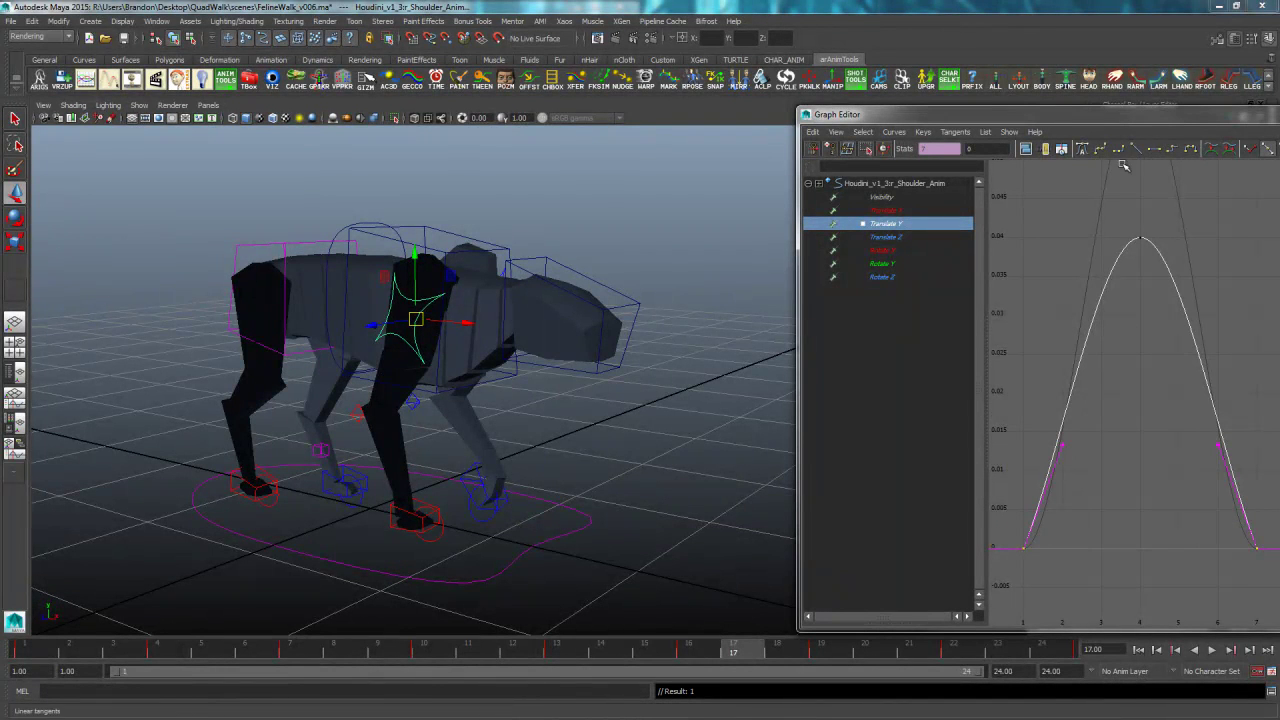
# - Play the walk cycle to check the right shoulder's motion, and display the left shoulder's Translate Y curve
pyautogui.click(1212, 650)
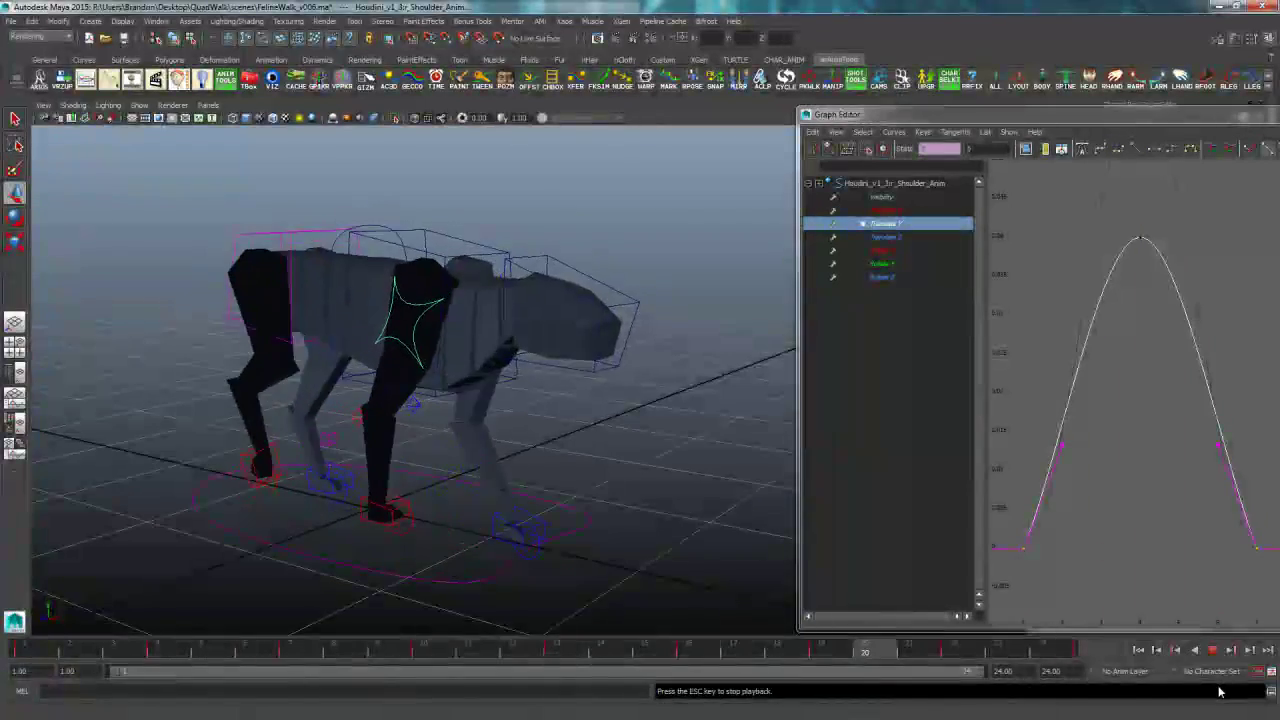
pyautogui.click(1213, 651)
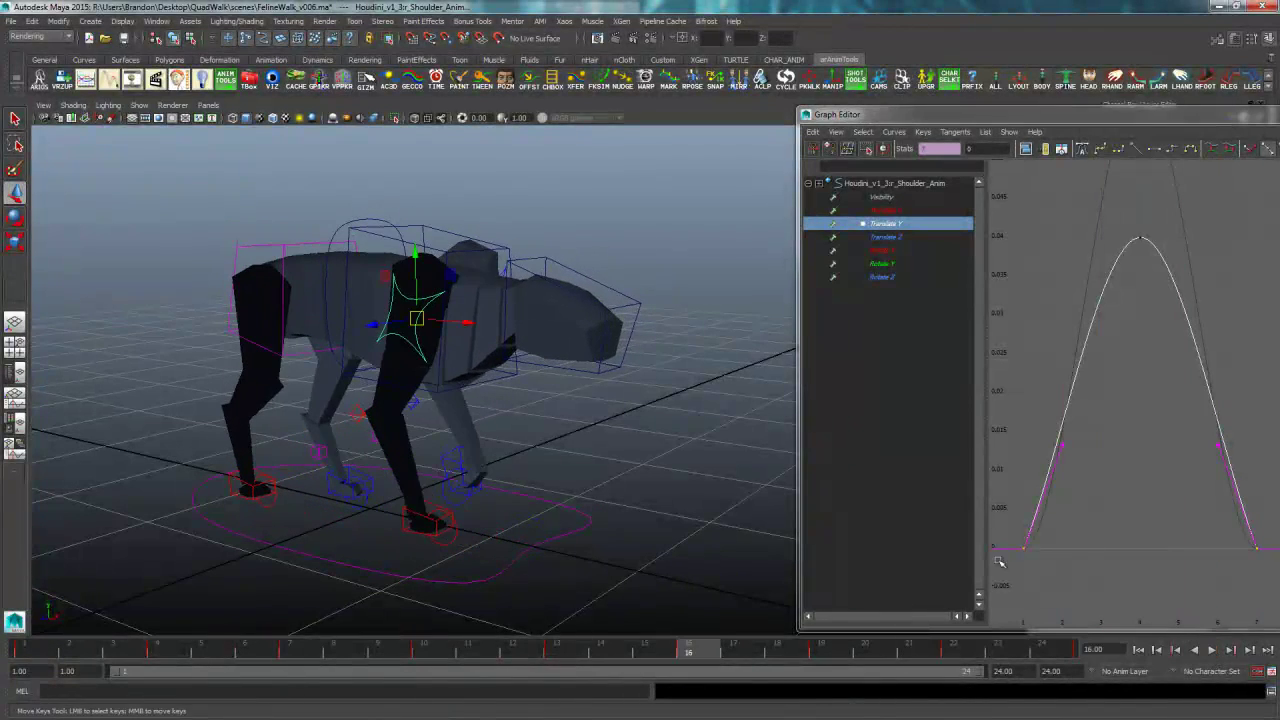
pyautogui.keyDown('alt'); pyautogui.moveTo(703, 383); pyautogui.dragTo(564, 263); pyautogui.keyUp('alt')
pyautogui.click(900, 210)
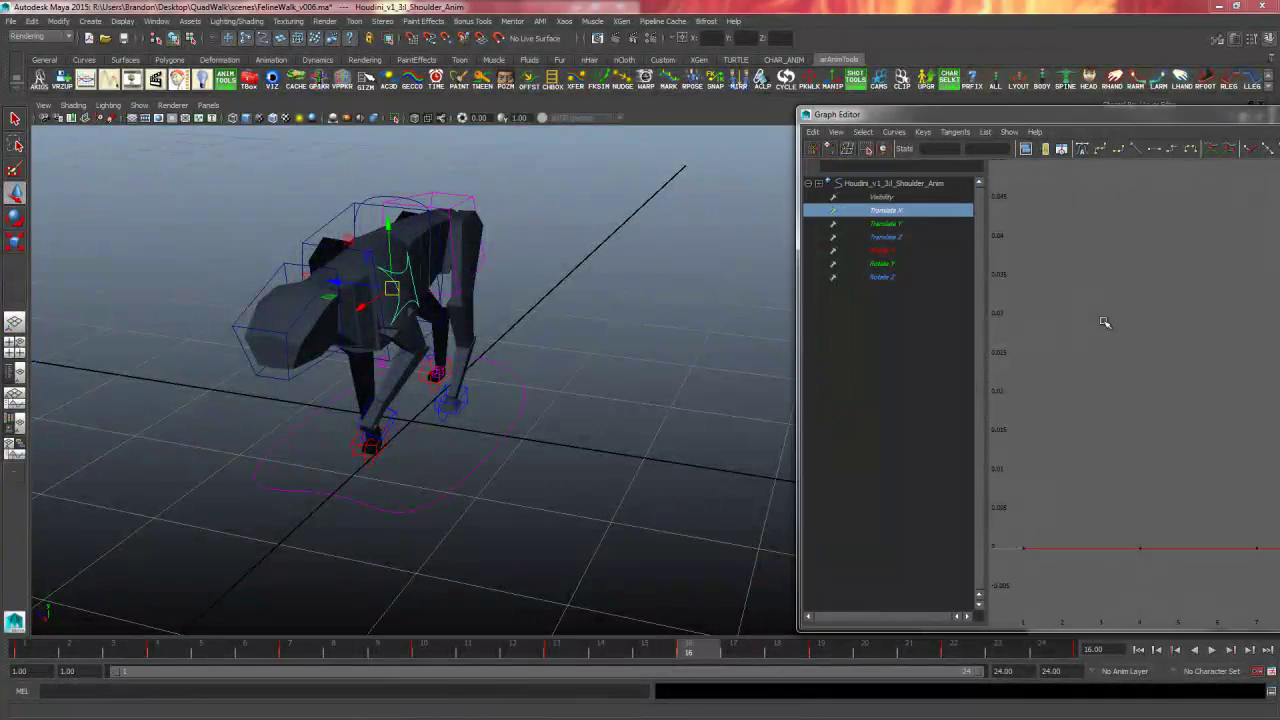
pyautogui.click(901, 226)
pyautogui.press('f')
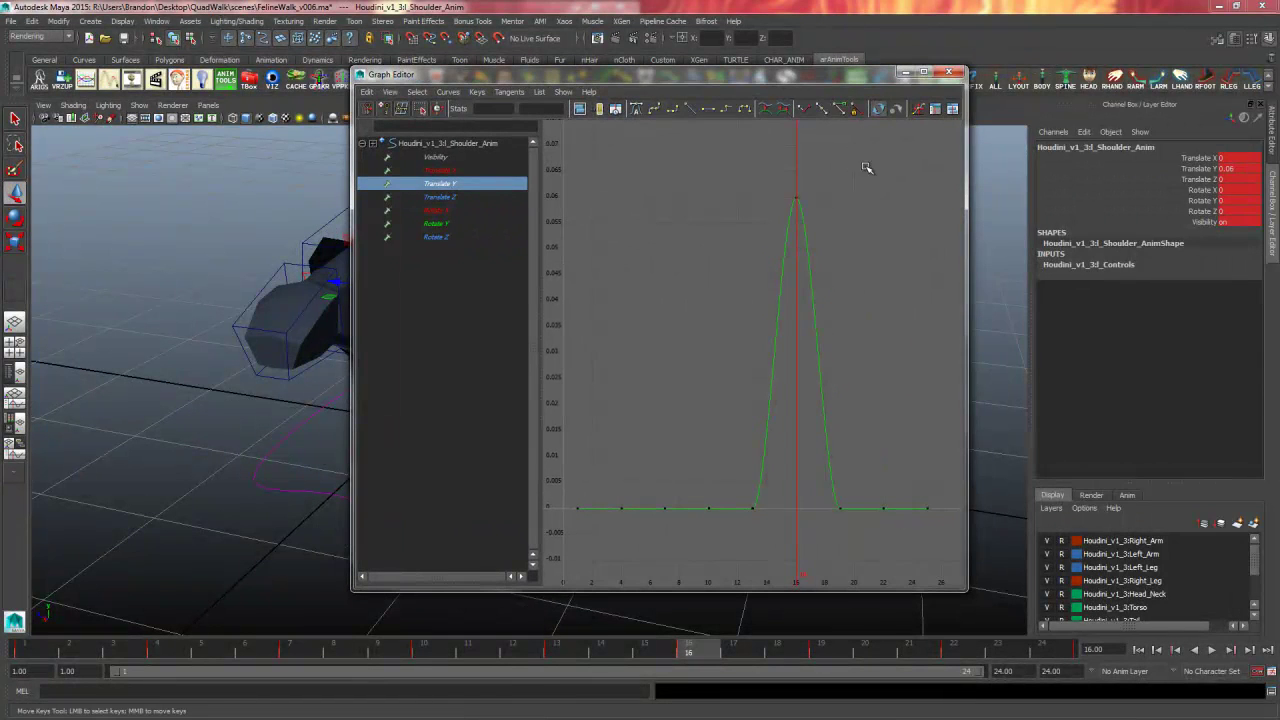
# - Set the left shoulder's Translate Y peak key at frame 16 to 0.04, and make the tangents at frames 13 and 19 linear
pyautogui.click(797, 195)
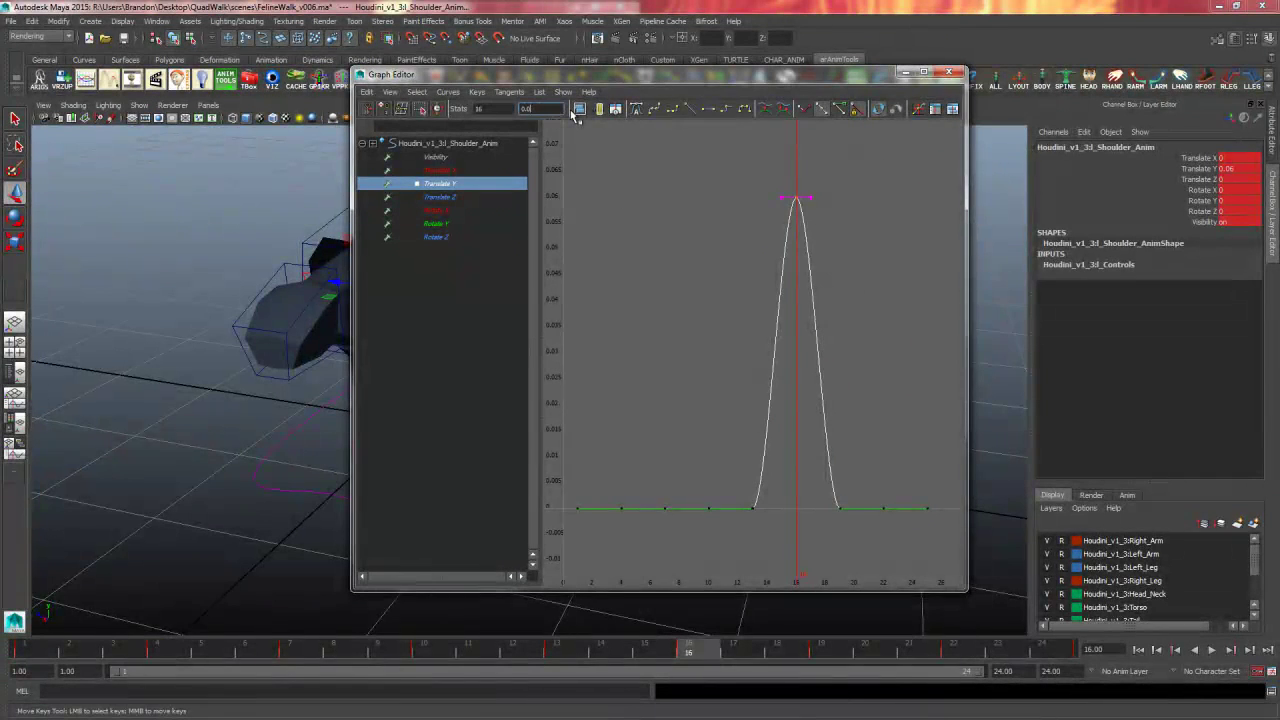
pyautogui.write('0.04')
pyautogui.press('Return')
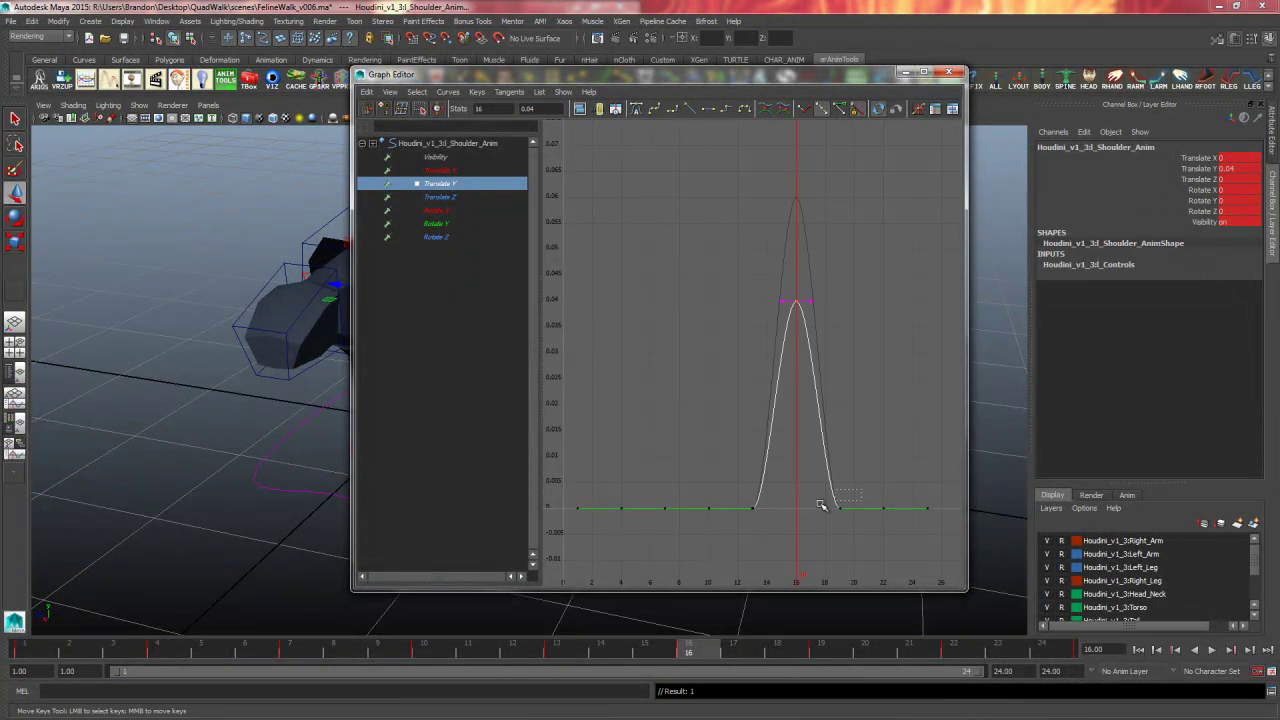
pyautogui.moveTo(857, 491); pyautogui.dragTo(754, 515)
pyautogui.click(690, 109)
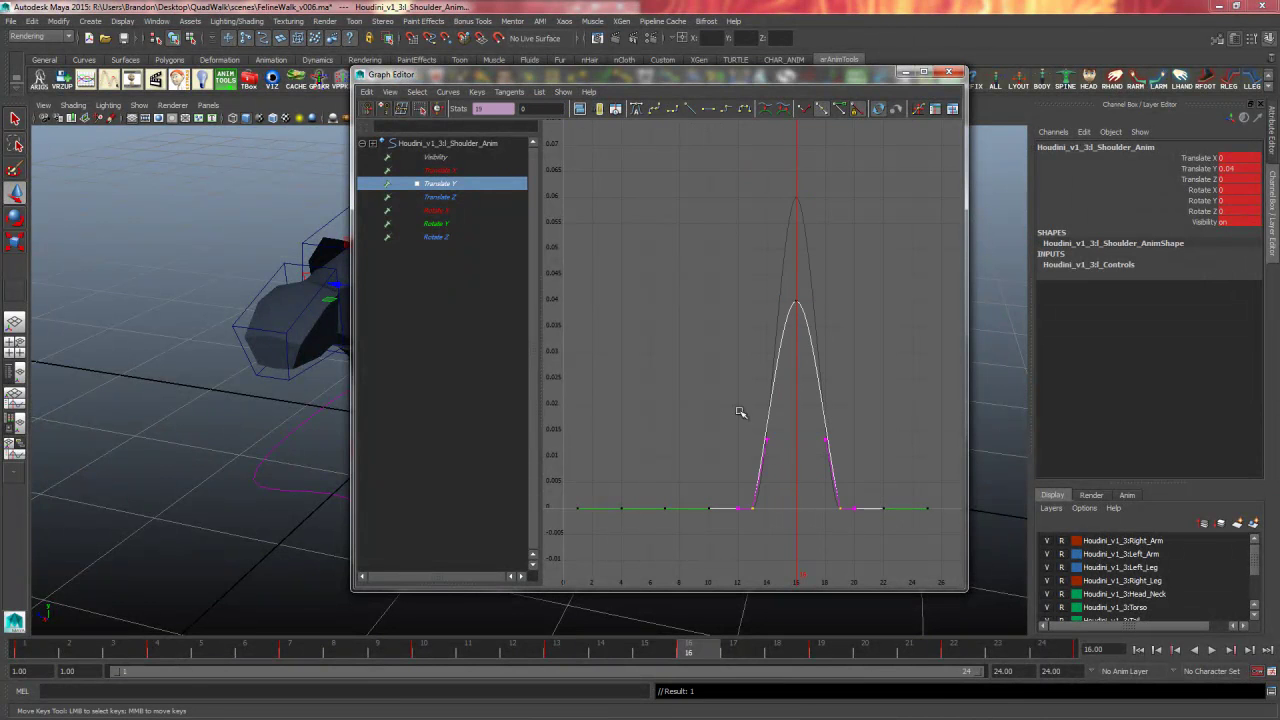
# - Delete the left shoulder's Rotate Z keys at frames 4, 10, 13, 16 and 22
pyautogui.click(449, 237)
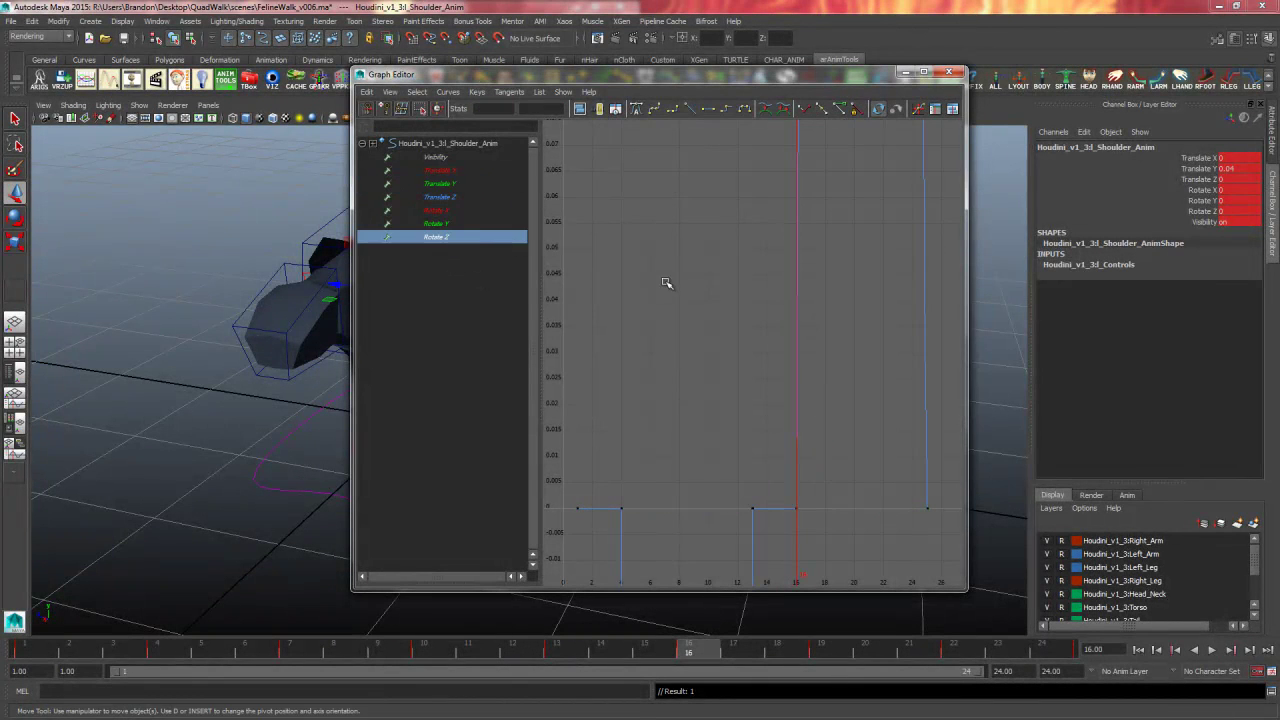
pyautogui.press('f')
pyautogui.moveTo(831, 293); pyautogui.dragTo(608, 455)
pyautogui.press('Delete')
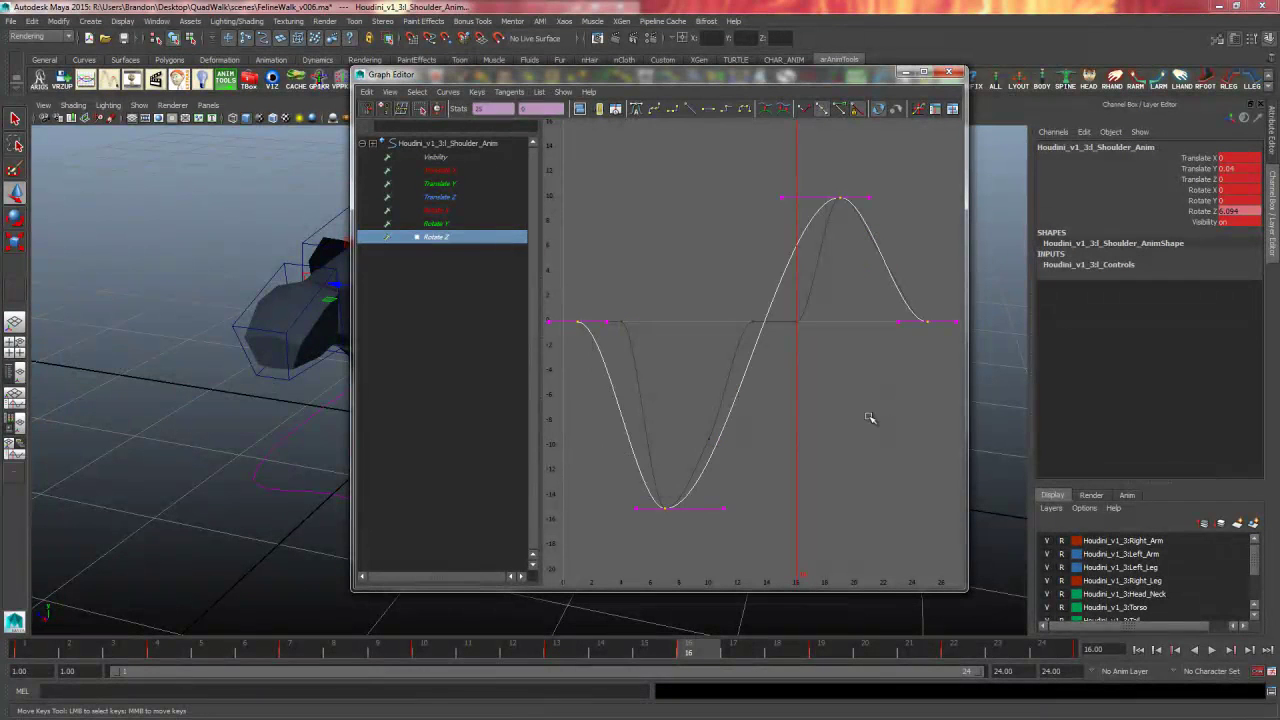
# - Slope the left shoulder's Rotate Z tangents downward at frame 1 and at frame 25 so the curve loops smoothly
pyautogui.click(899, 286)
pyautogui.moveTo(538, 345); pyautogui.dragTo(536, 349)
pyautogui.moveTo(622, 309); pyautogui.dragTo(596, 333)
pyautogui.moveTo(637, 352); pyautogui.dragTo(618, 388, button='middle')
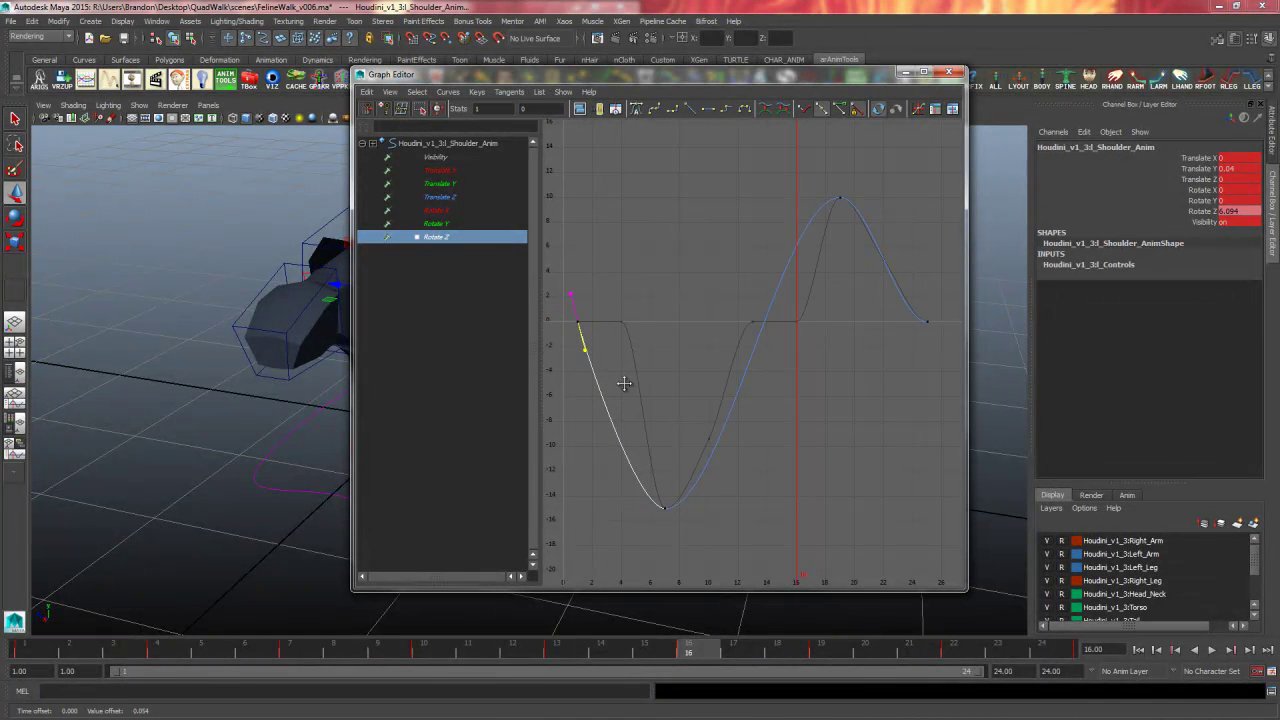
pyautogui.click(922, 328)
pyautogui.moveTo(895, 340); pyautogui.dragTo(904, 309, button='middle')
# - Play the walk cycle with the Graph Editor minimized, and inspect the front paws up close
pyautogui.click(906, 73)
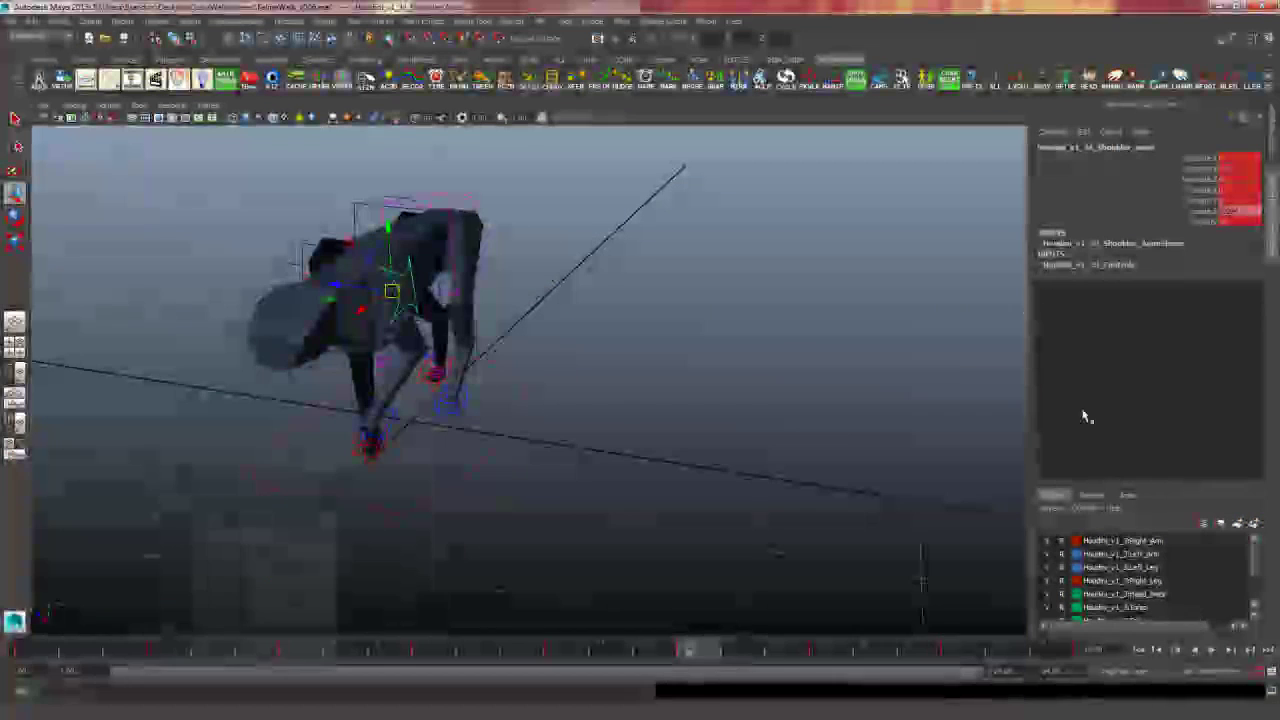
pyautogui.click(1212, 651)
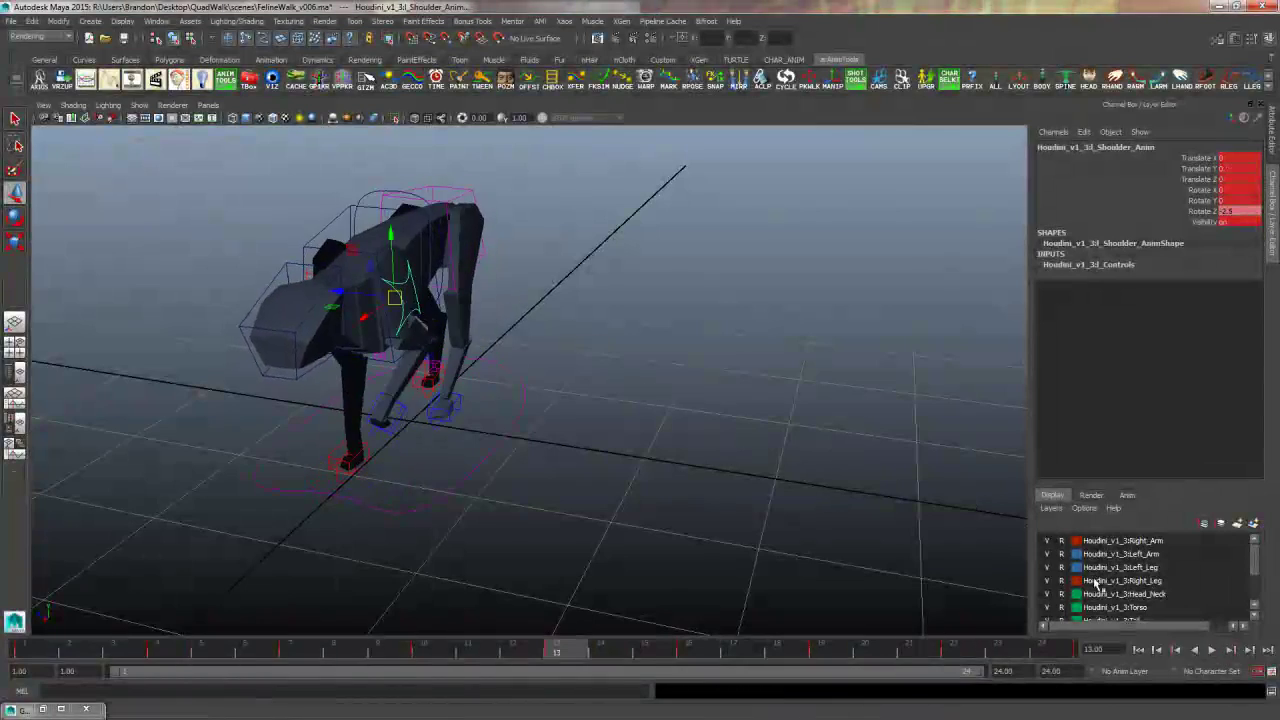
pyautogui.click(777, 515)
pyautogui.keyDown('alt'); pyautogui.moveTo(777, 515); pyautogui.dragTo(540, 410); pyautogui.keyUp('alt')
pyautogui.keyDown('alt'); pyautogui.moveTo(540, 411); pyautogui.dragTo(605, 368, button='middle'); pyautogui.keyUp('alt')
pyautogui.keyDown('alt'); pyautogui.moveTo(605, 368); pyautogui.dragTo(893, 436, button='right'); pyautogui.keyUp('alt')
pyautogui.keyDown('alt'); pyautogui.moveTo(689, 455); pyautogui.dragTo(667, 456); pyautogui.keyUp('alt')
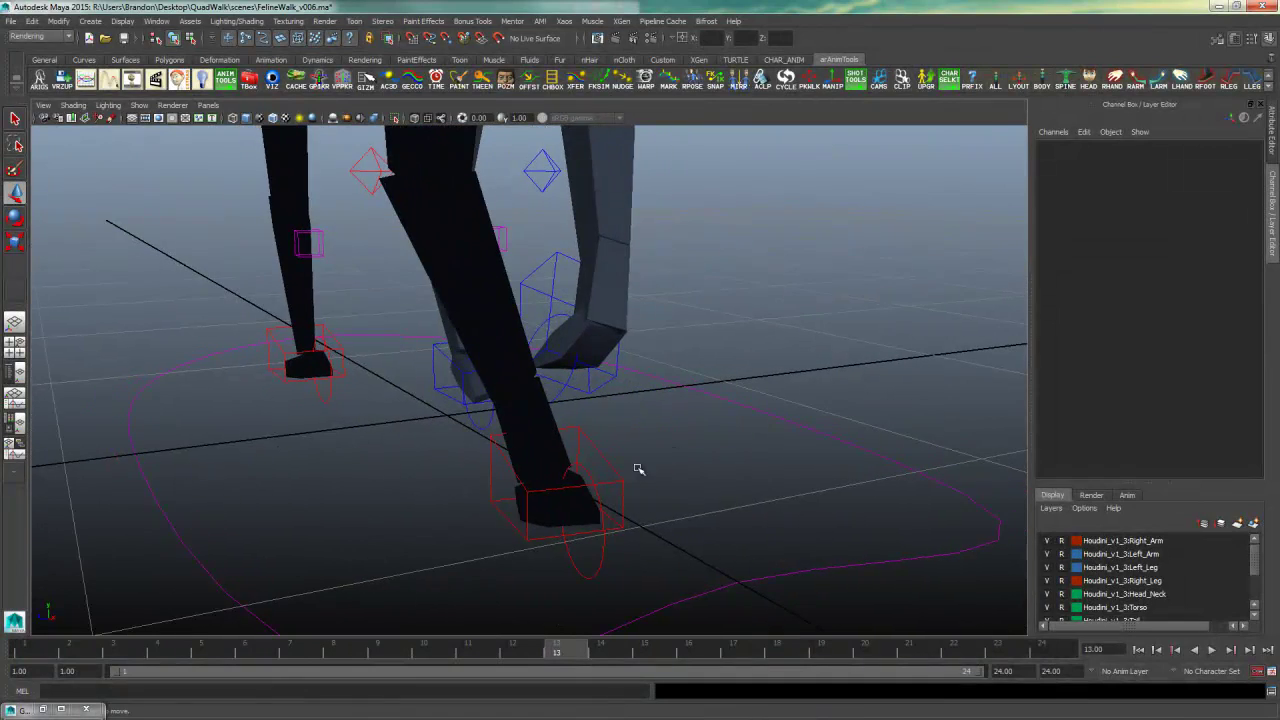
# - Select the right front paw control and open its animation curves in a maximized Graph Editor
pyautogui.click(612, 497)
pyautogui.keyDown('alt'); pyautogui.moveTo(612, 497); pyautogui.dragTo(623, 500); pyautogui.keyUp('alt')
pyautogui.keyDown('alt'); pyautogui.moveTo(603, 446); pyautogui.dragTo(757, 383); pyautogui.keyUp('alt')
pyautogui.keyDown('alt'); pyautogui.moveTo(757, 383); pyautogui.dragTo(480, 369, button='right'); pyautogui.keyUp('alt')
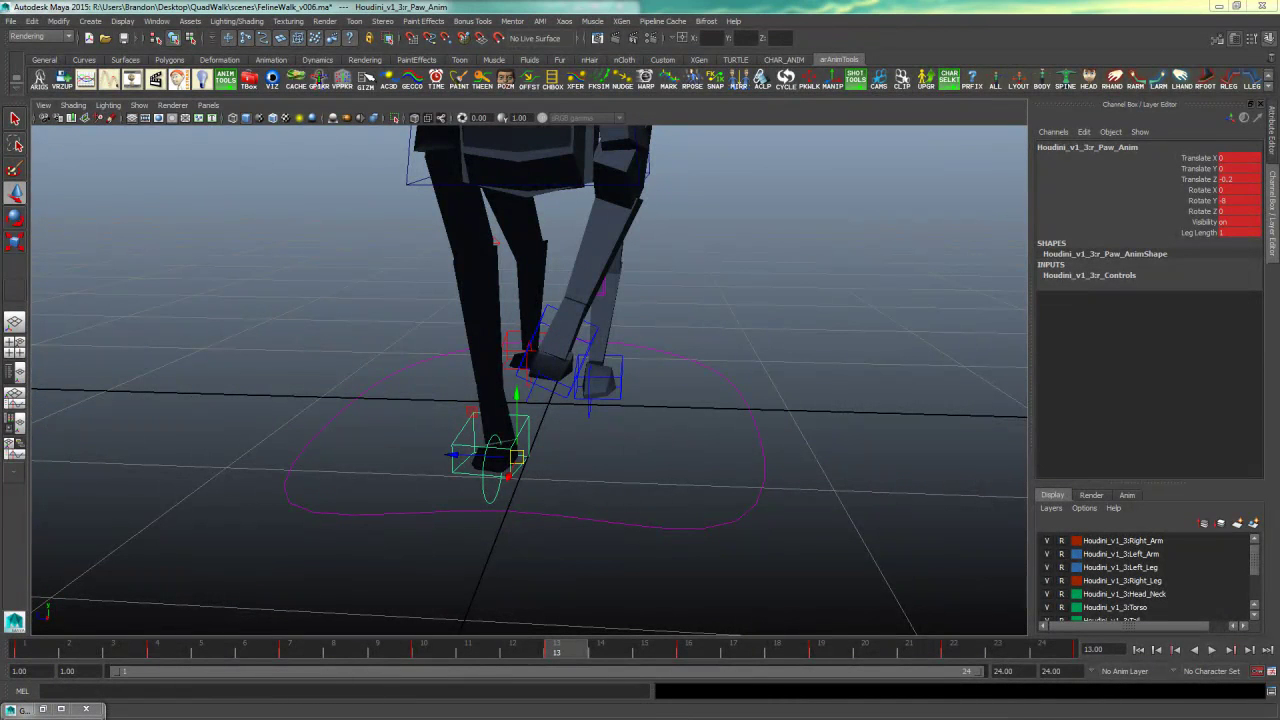
pyautogui.keyDown('alt'); pyautogui.moveTo(545, 420); pyautogui.dragTo(682, 421); pyautogui.keyUp('alt')
pyautogui.click(683, 421)
pyautogui.click(461, 451)
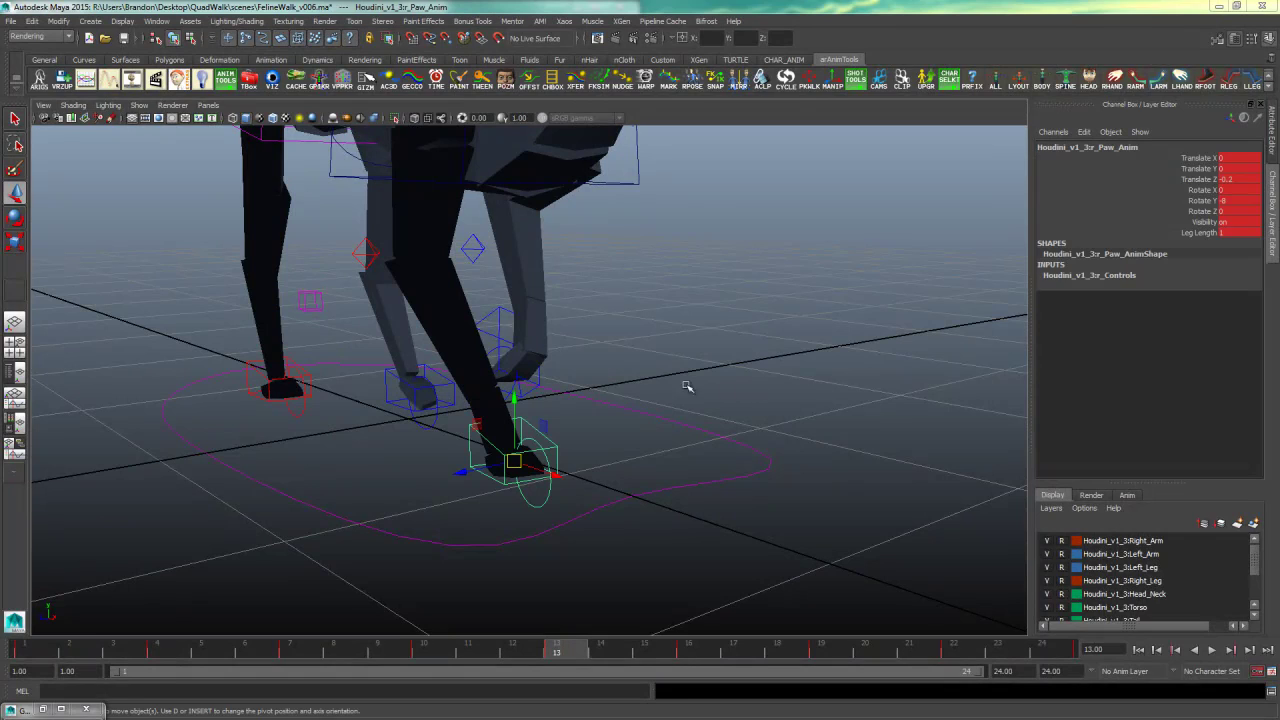
pyautogui.press('g')
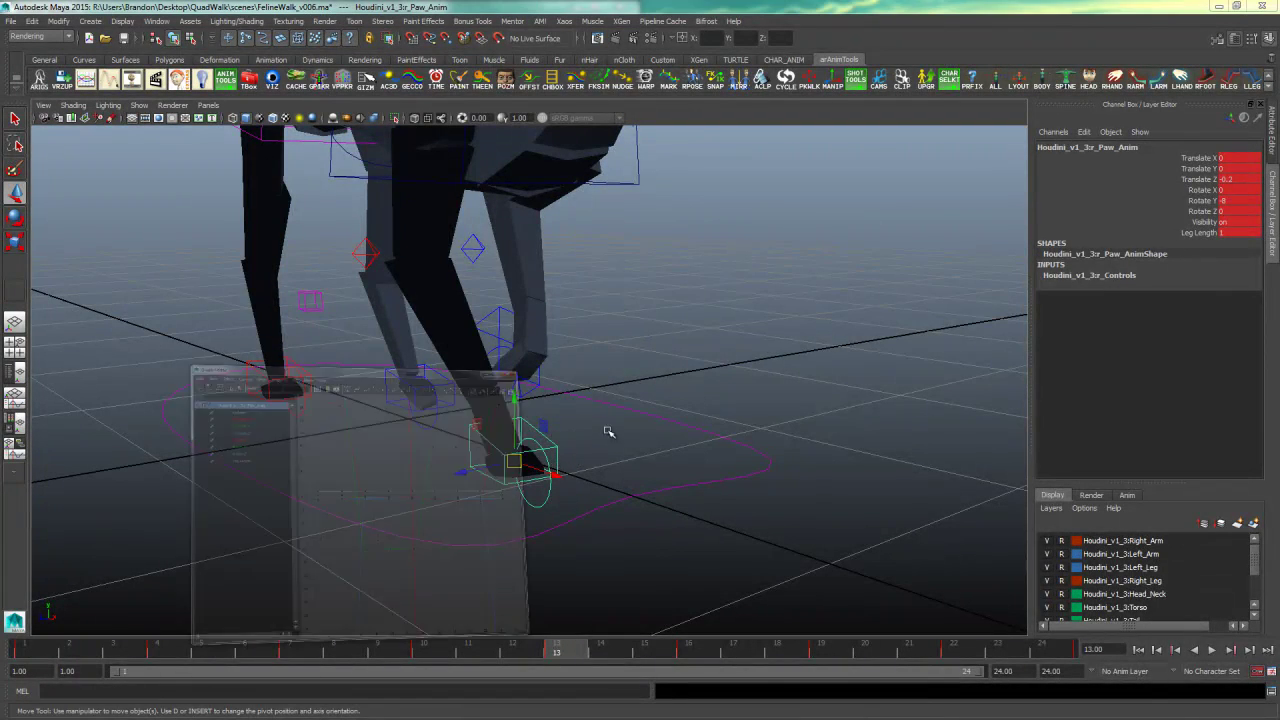
pyautogui.moveTo(658, 78); pyautogui.dragTo(1278, 178)
pyautogui.press('a')
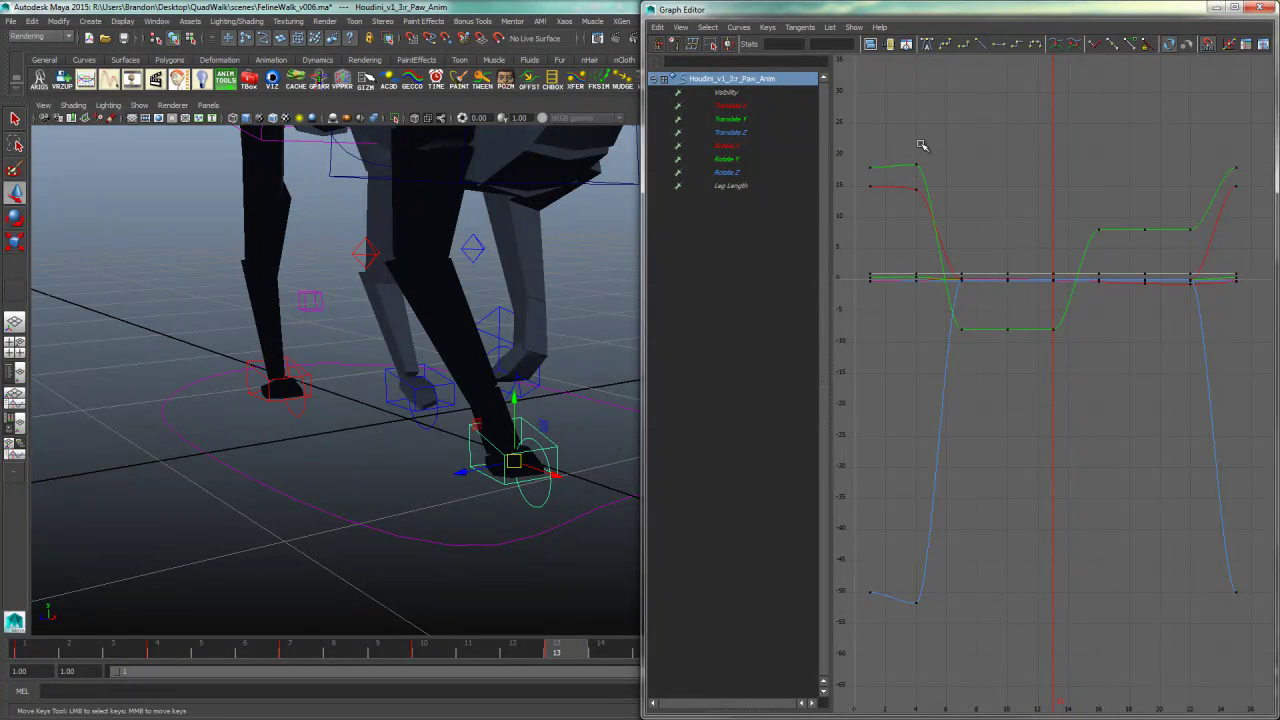
pyautogui.moveTo(1010, 9); pyautogui.dragTo(683, 3)
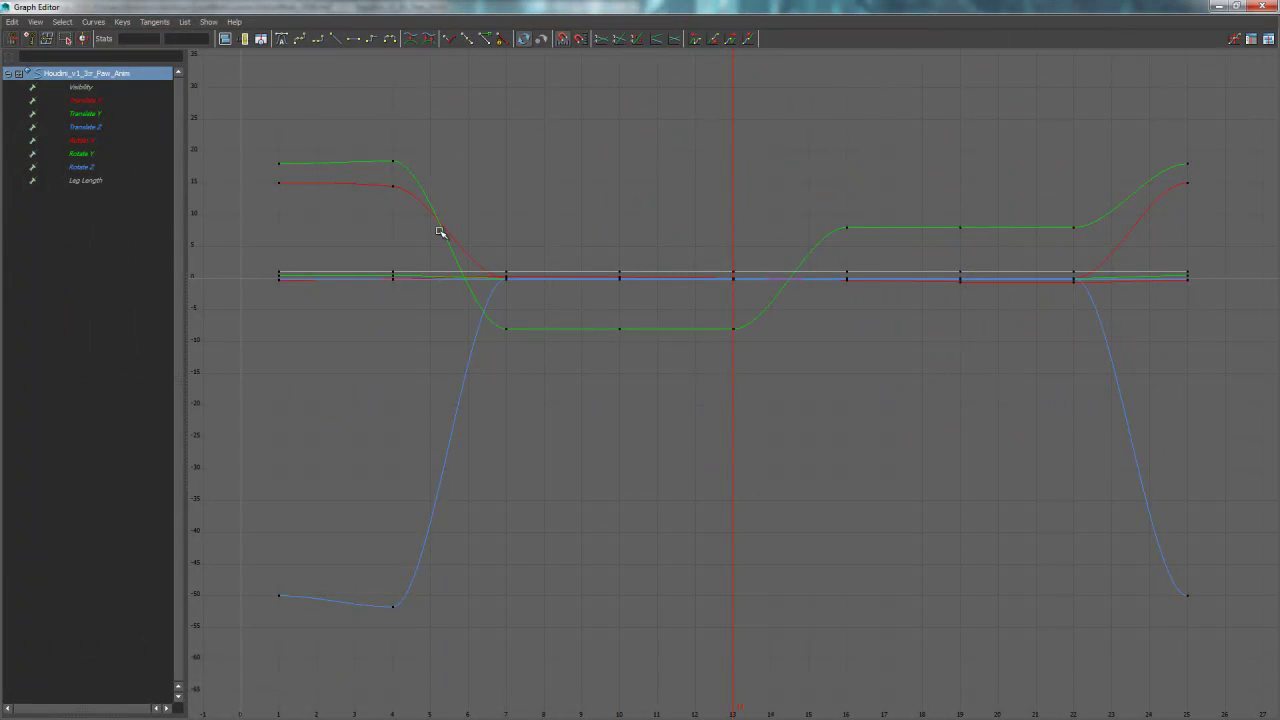
# - Delete the right front paw's Visibility keys between frames 1 and 25
pyautogui.click(101, 89)
pyautogui.moveTo(667, 346); pyautogui.dragTo(290, 378)
pyautogui.press('Delete')
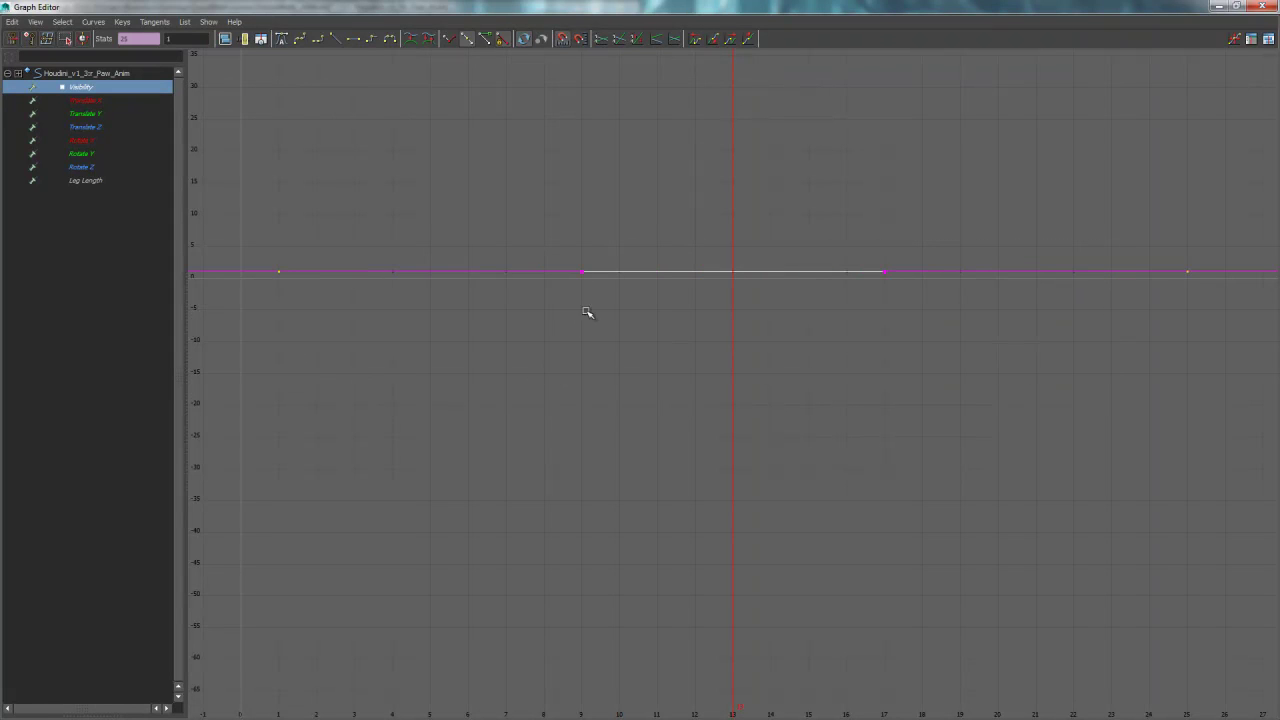
# - Display the right front paw's Translate X curve beside the viewport, and scrub the walk cycle to examine the paw's forward and backward travel
pyautogui.click(118, 101)
pyautogui.press('f')
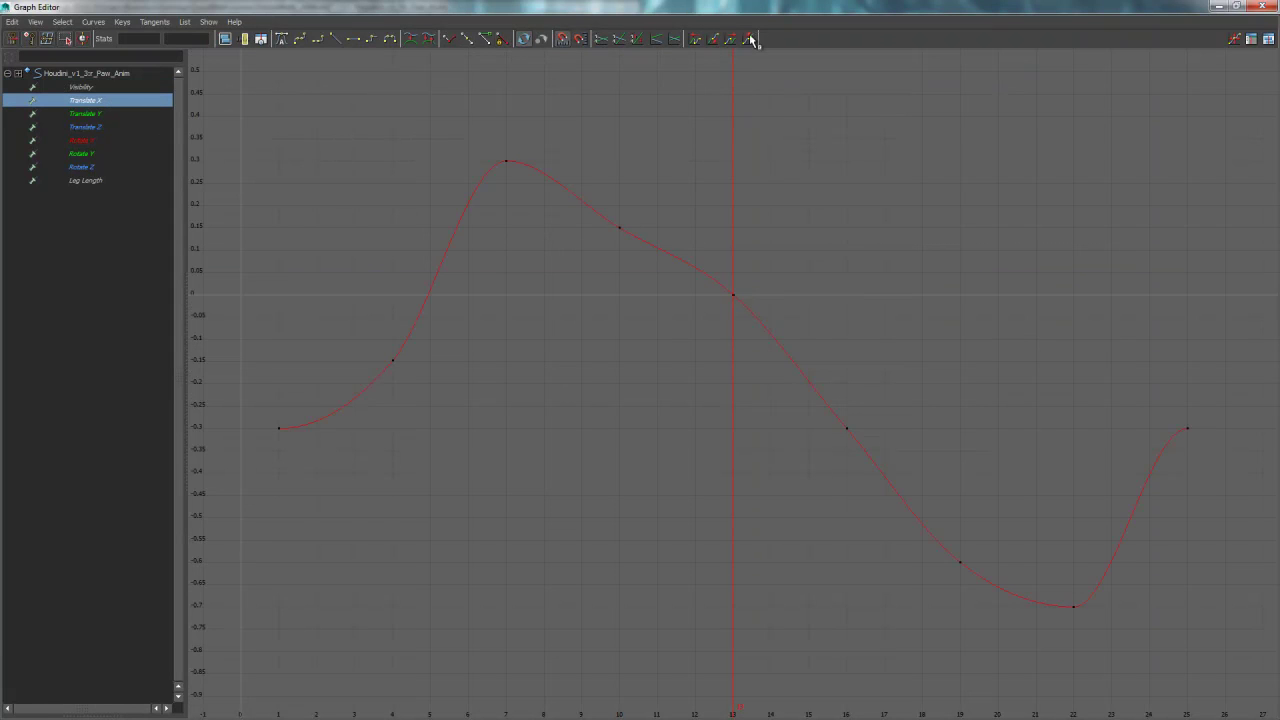
pyautogui.press('super+Right')
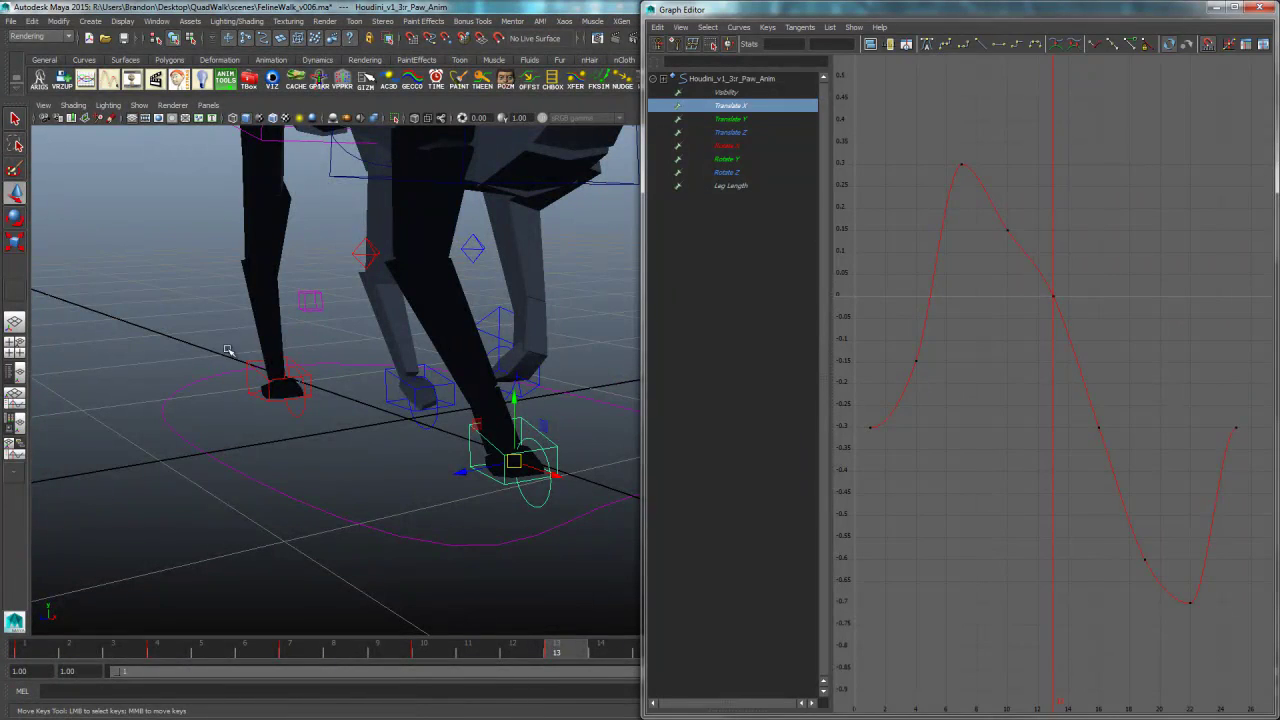
pyautogui.keyDown('alt'); pyautogui.moveTo(454, 383); pyautogui.dragTo(362, 372, button='middle'); pyautogui.keyUp('alt')
pyautogui.keyDown('alt'); pyautogui.moveTo(362, 372); pyautogui.dragTo(460, 371); pyautogui.keyUp('alt')
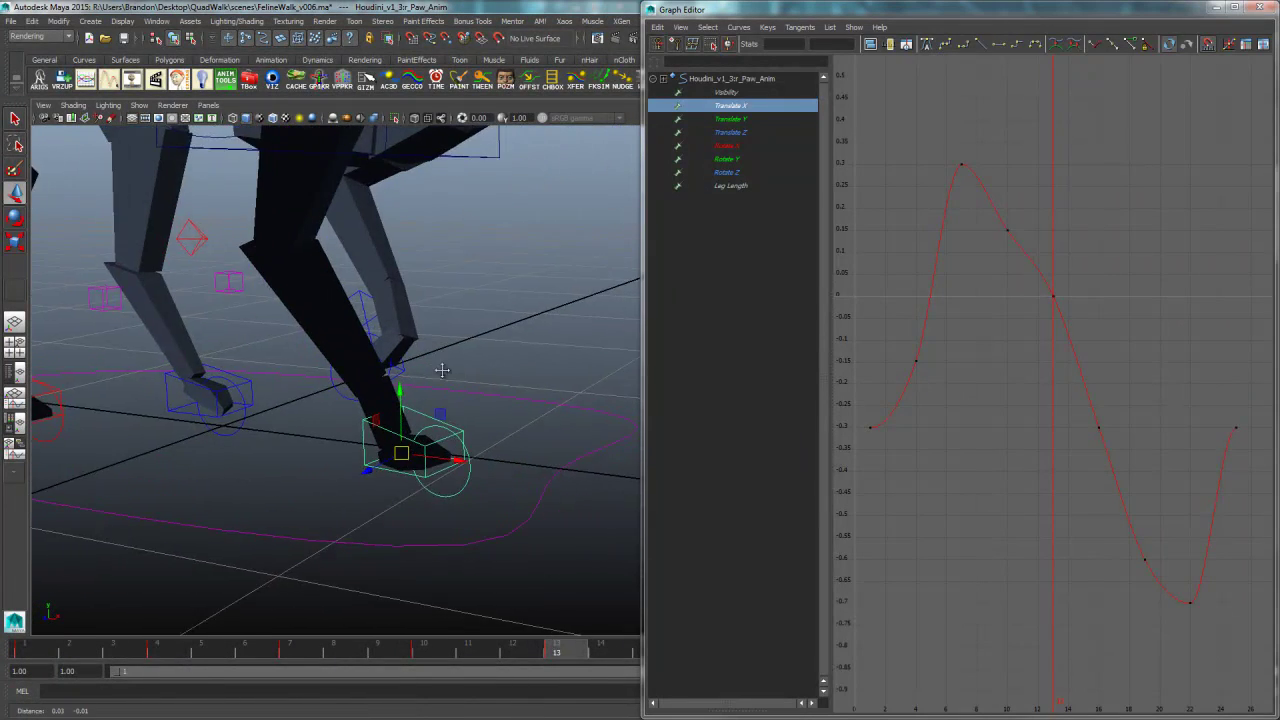
pyautogui.keyDown('alt'); pyautogui.moveTo(460, 371); pyautogui.dragTo(278, 388, button='right'); pyautogui.keyUp('alt')
pyautogui.keyDown('alt'); pyautogui.moveTo(278, 388); pyautogui.dragTo(391, 414); pyautogui.keyUp('alt')
pyautogui.moveTo(170, 650); pyautogui.dragTo(988, 657)
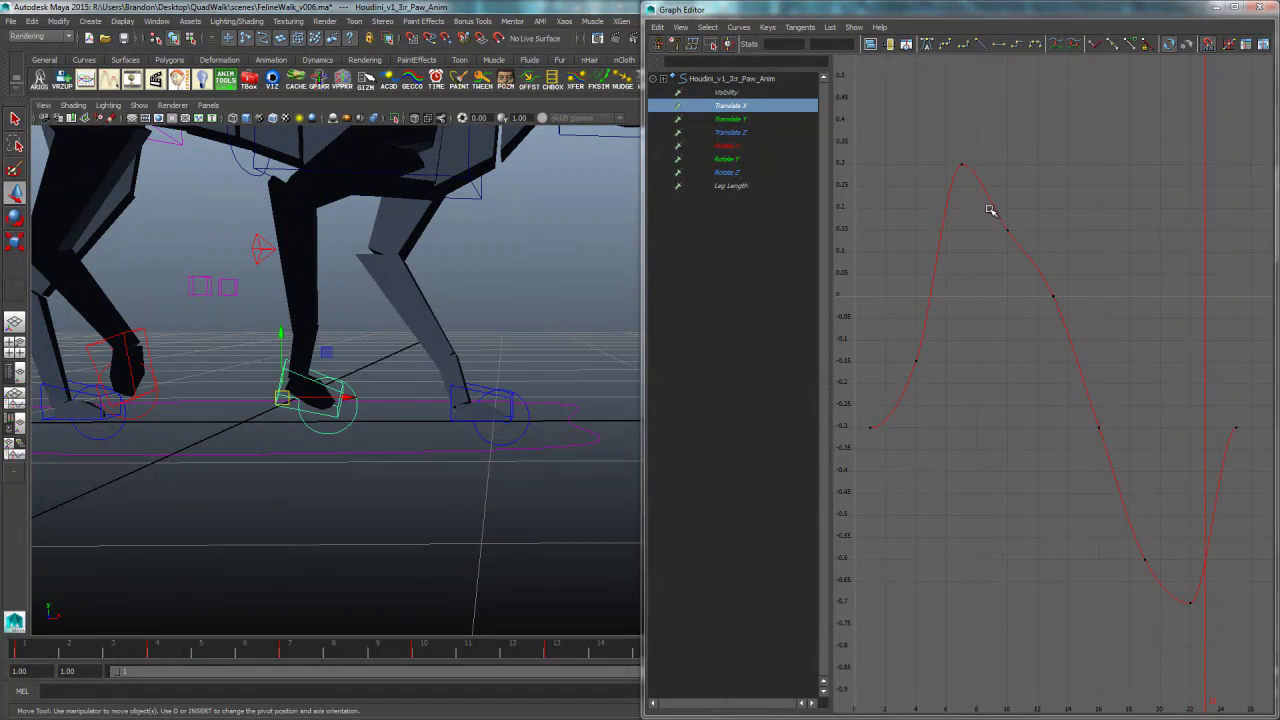
# - Delete the right front paw's Translate X keys at frames 10, 13, 16 and 19, and make the curve linear between frames 7 and 22
pyautogui.moveTo(990, 210); pyautogui.dragTo(1108, 458)
pyautogui.moveTo(1172, 564); pyautogui.dragTo(1166, 580)
pyautogui.press('Delete')
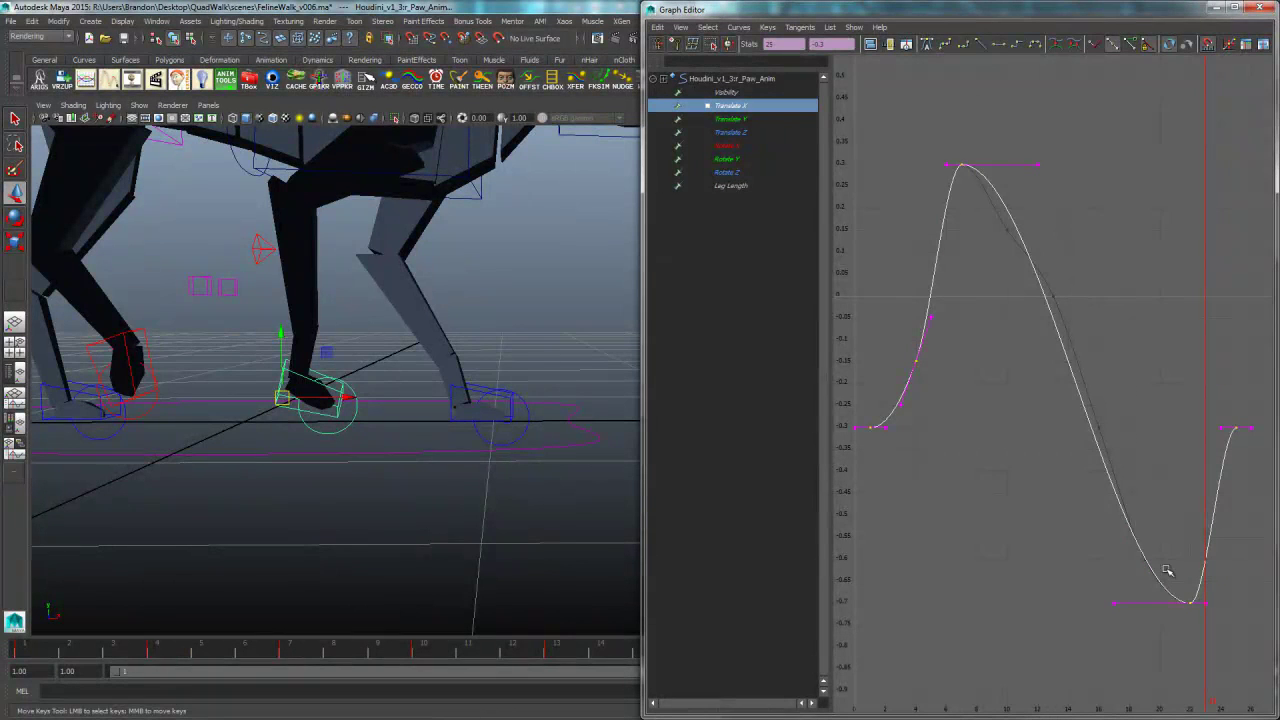
pyautogui.moveTo(1112, 521); pyautogui.dragTo(1154, 634)
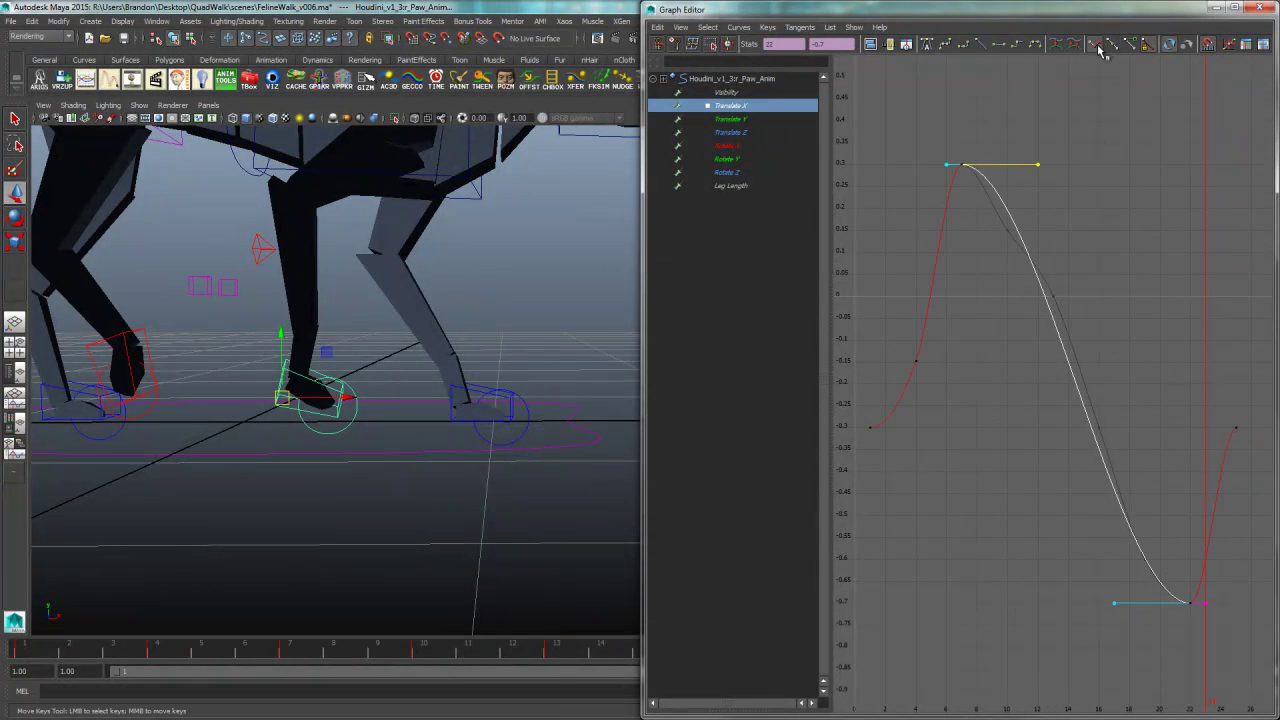
pyautogui.click(981, 46)
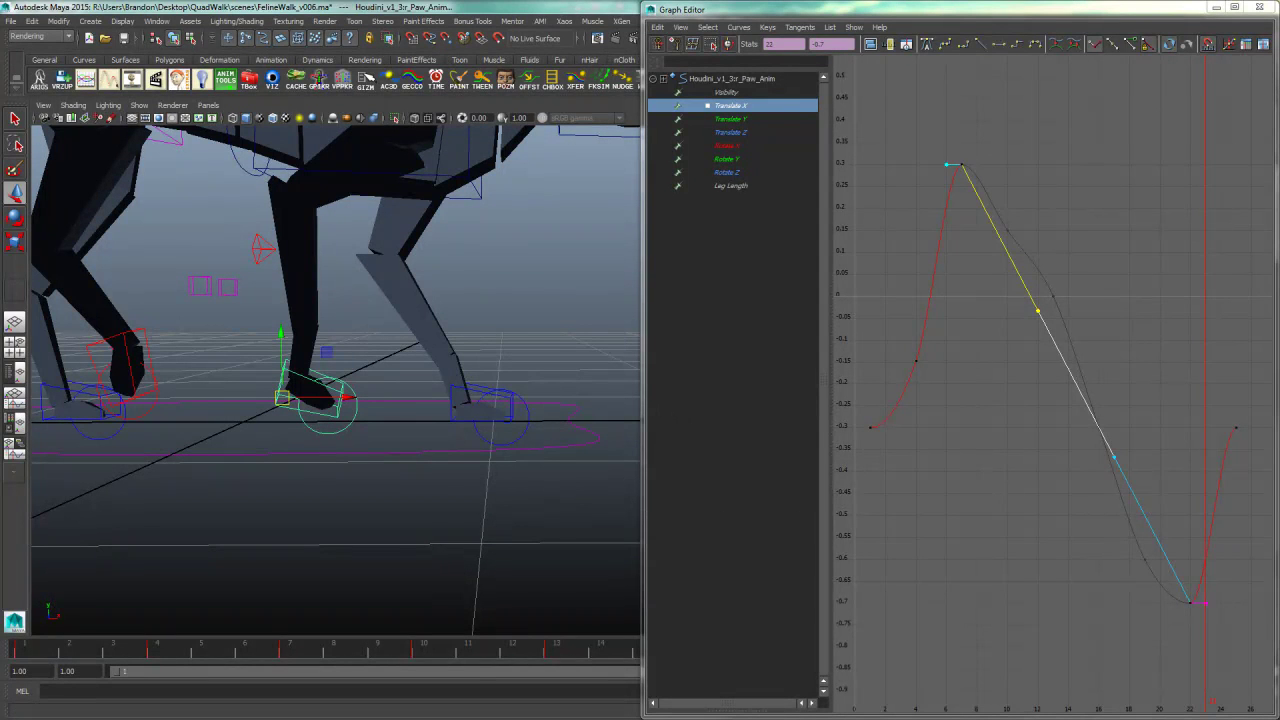
# - Delete the right front paw's Translate X key at frame 4
pyautogui.click(916, 363)
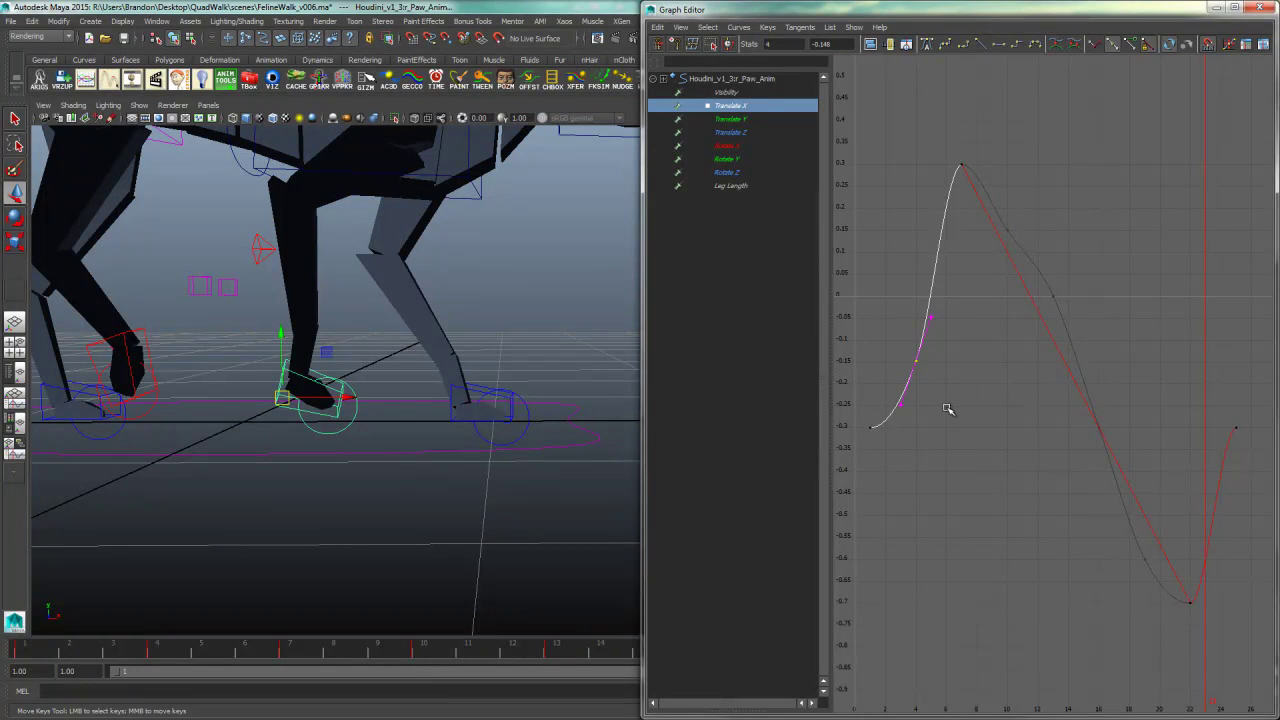
pyautogui.moveTo(963, 341); pyautogui.dragTo(878, 380)
pyautogui.press('Delete')
# - Move the right front paw's first Translate X key from frame 1 to frame -2
pyautogui.keyDown('alt'); pyautogui.moveTo(938, 417); pyautogui.dragTo(1001, 409, button='middle'); pyautogui.keyUp('alt')
pyautogui.scroll(-5, 997, 410)
pyautogui.scroll(1, 992, 405)
pyautogui.moveTo(994, 402)
pyautogui.mouseDown()
pyautogui.moveTo(966, 419)
pyautogui.moveTo(1008, 406)
pyautogui.moveTo(980, 416)
pyautogui.mouseUp()
pyautogui.press('k')
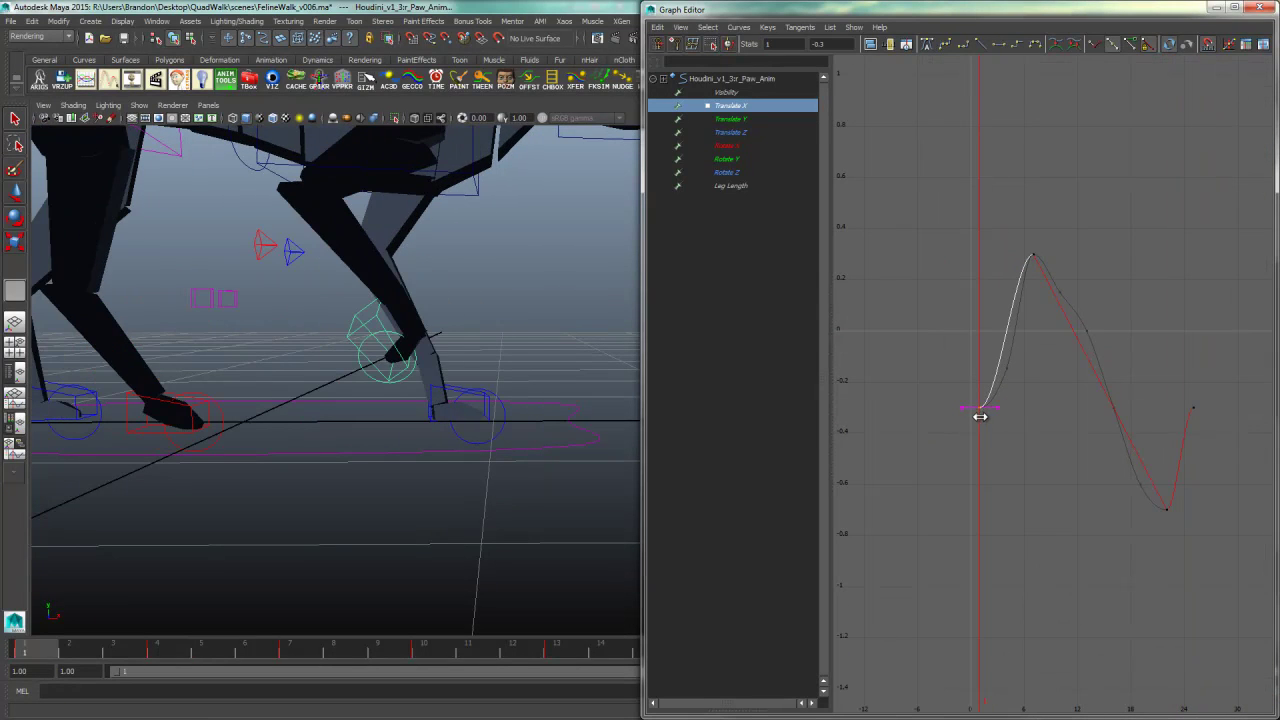
pyautogui.press('w')
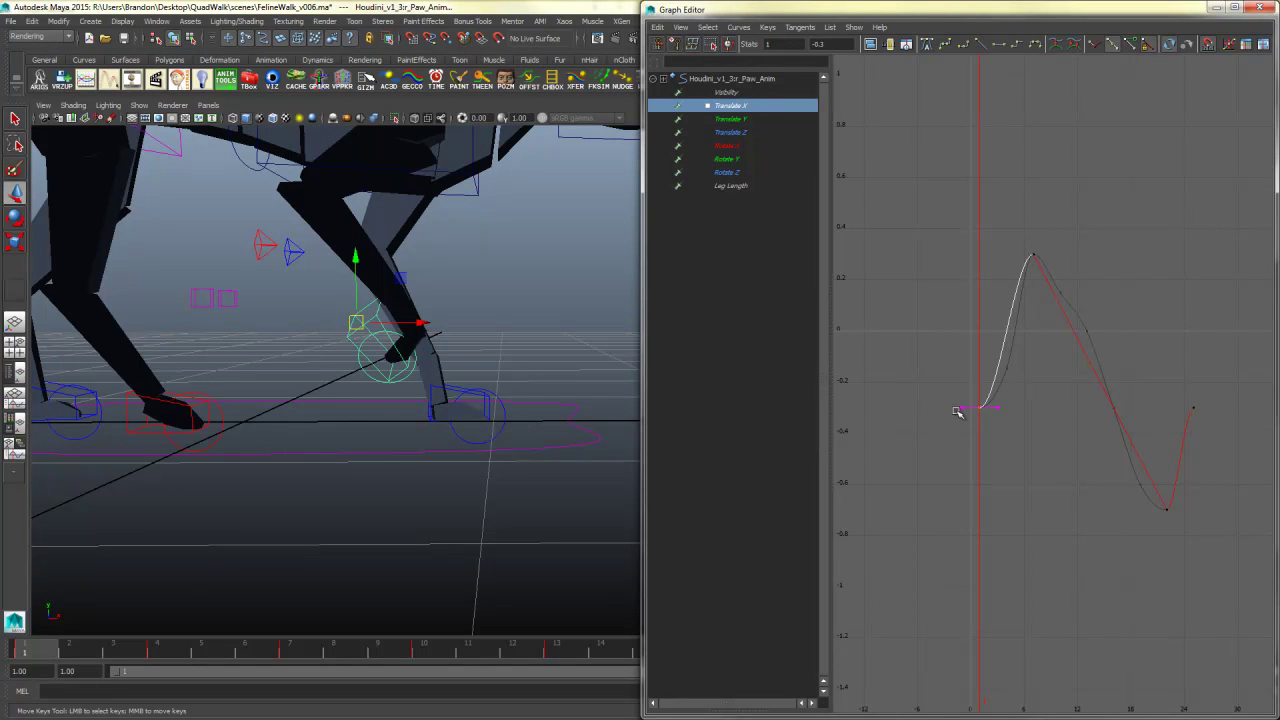
pyautogui.hotkey('alt', ',')
pyautogui.hotkey('alt', ',')
pyautogui.hotkey('alt', ',')
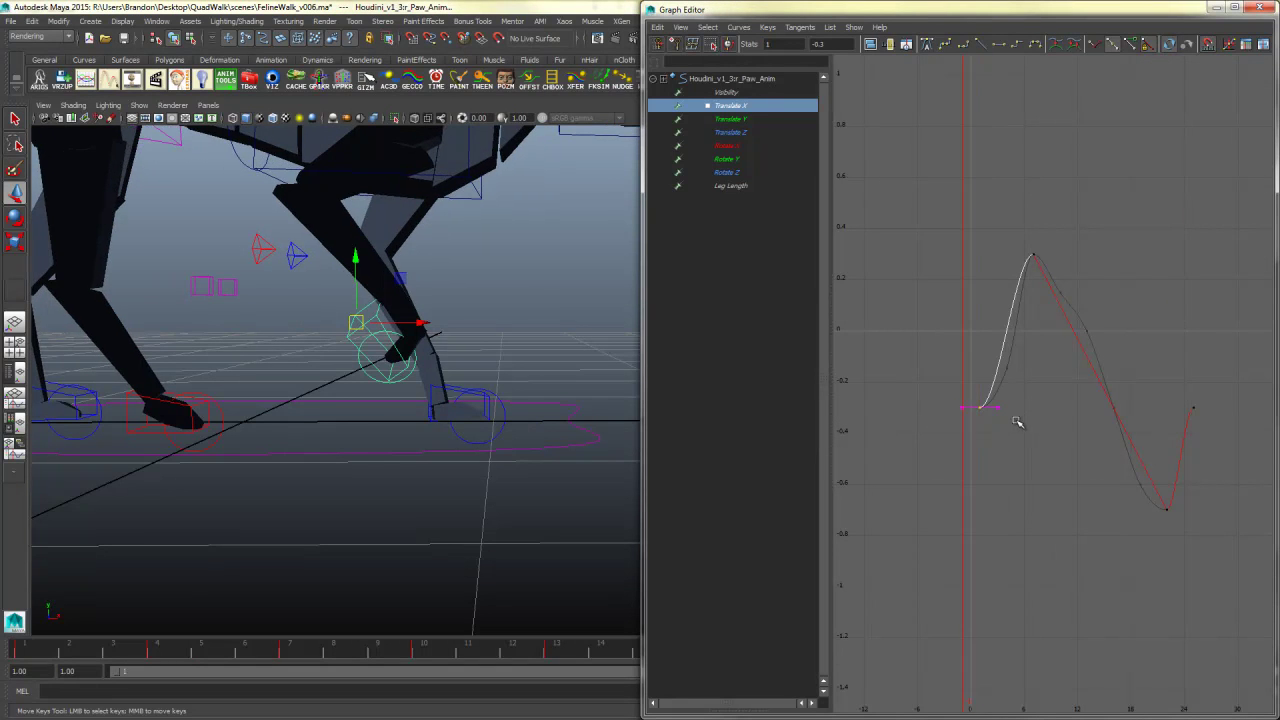
pyautogui.moveTo(983, 420); pyautogui.dragTo(960, 418, button='middle')
# - Set the Translate X key at frame -2 to -0.7, matching the key at frame 22
pyautogui.click(1166, 509)
pyautogui.click(943, 409)
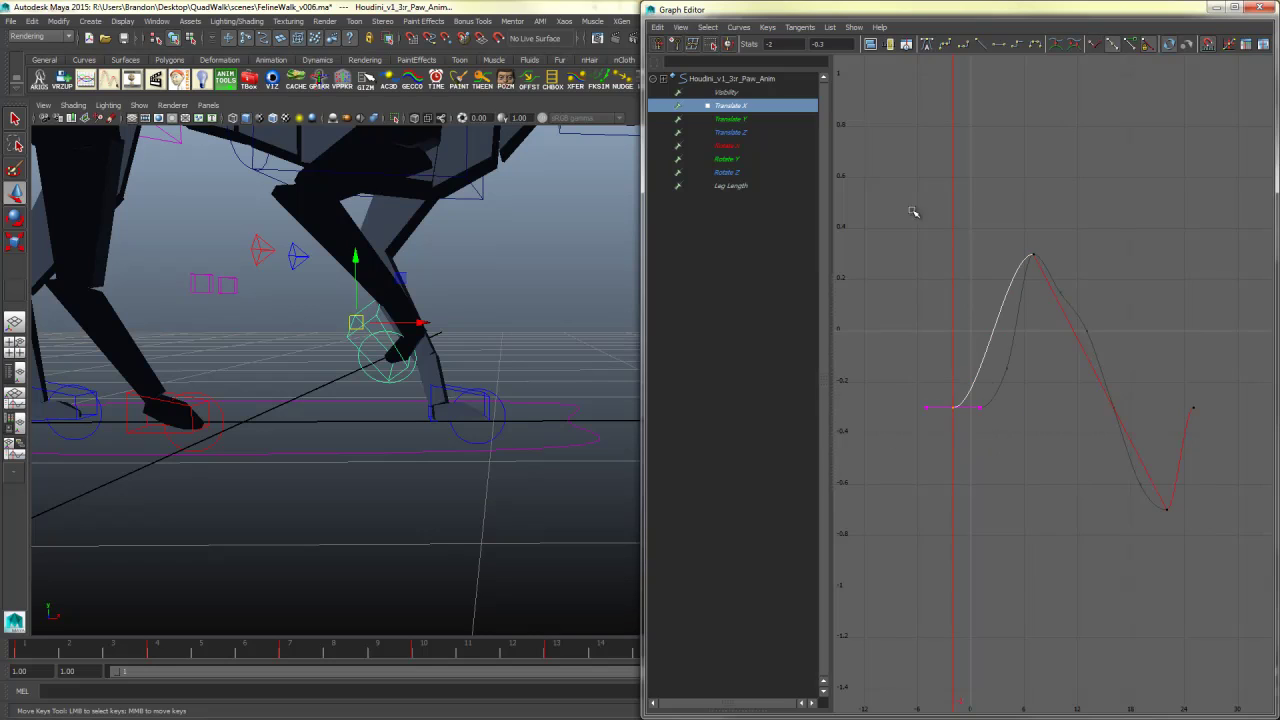
pyautogui.write('-')
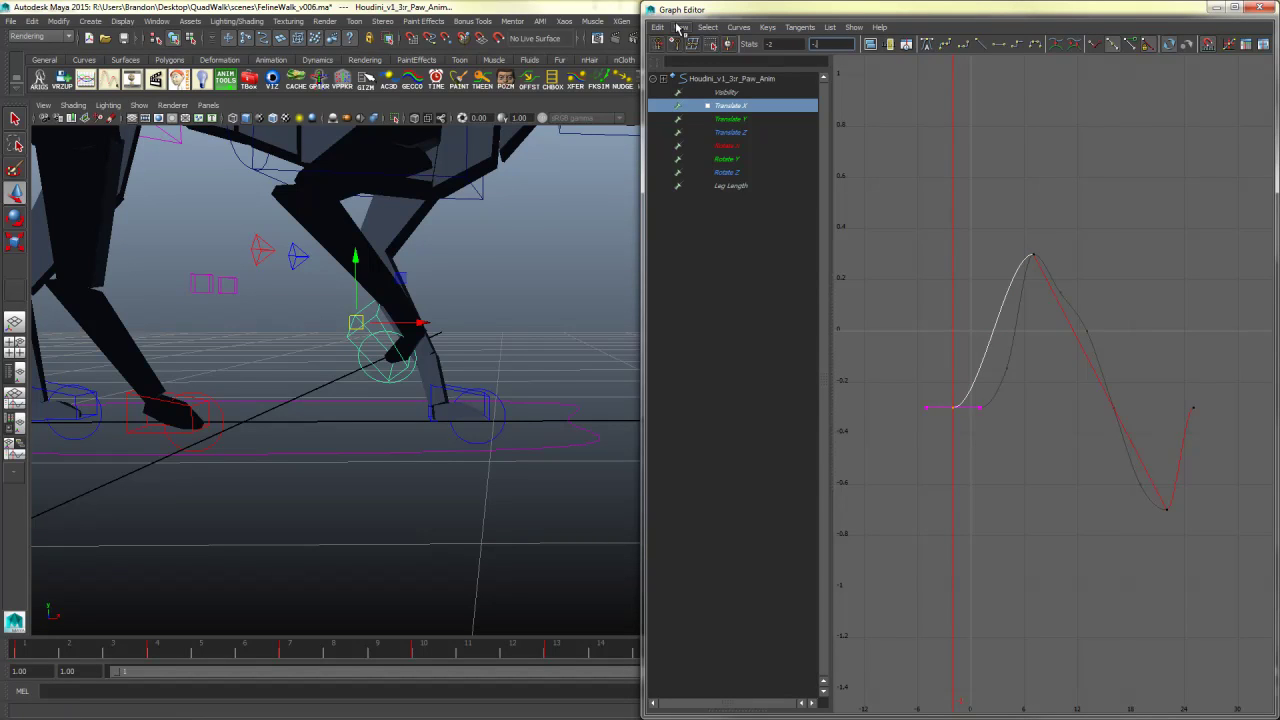
pyautogui.write('0.7')
pyautogui.press('Return')
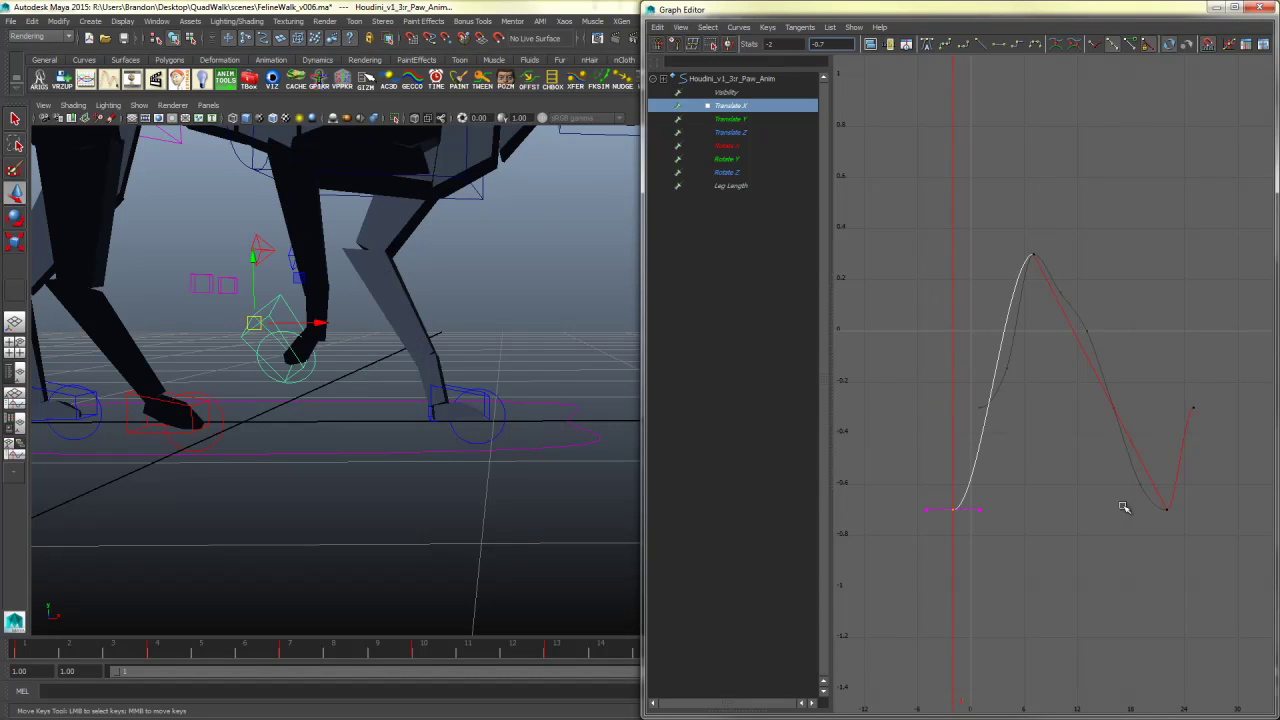
# - Give the right front paw's Translate X key at frame 22 a flat outgoing tangent so the last segment eases out
pyautogui.keyDown('shift'); pyautogui.moveTo(1204, 473); pyautogui.dragTo(905, 549); pyautogui.keyUp('shift')
pyautogui.moveTo(1246, 474); pyautogui.dragTo(932, 544)
pyautogui.press('a')
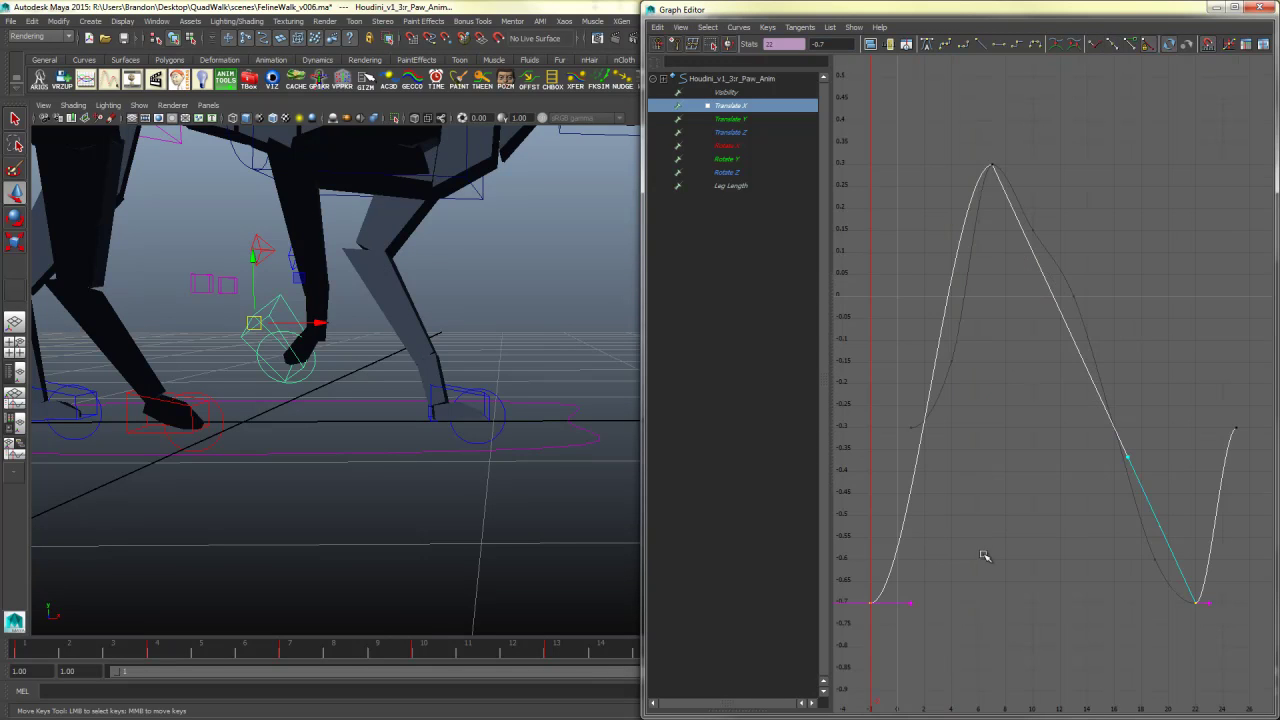
# - Step through the frames from the first key to the peak at frame 7, and move the last Translate X key from frame 25 to 31
pyautogui.moveTo(936, 9); pyautogui.dragTo(884, 2)
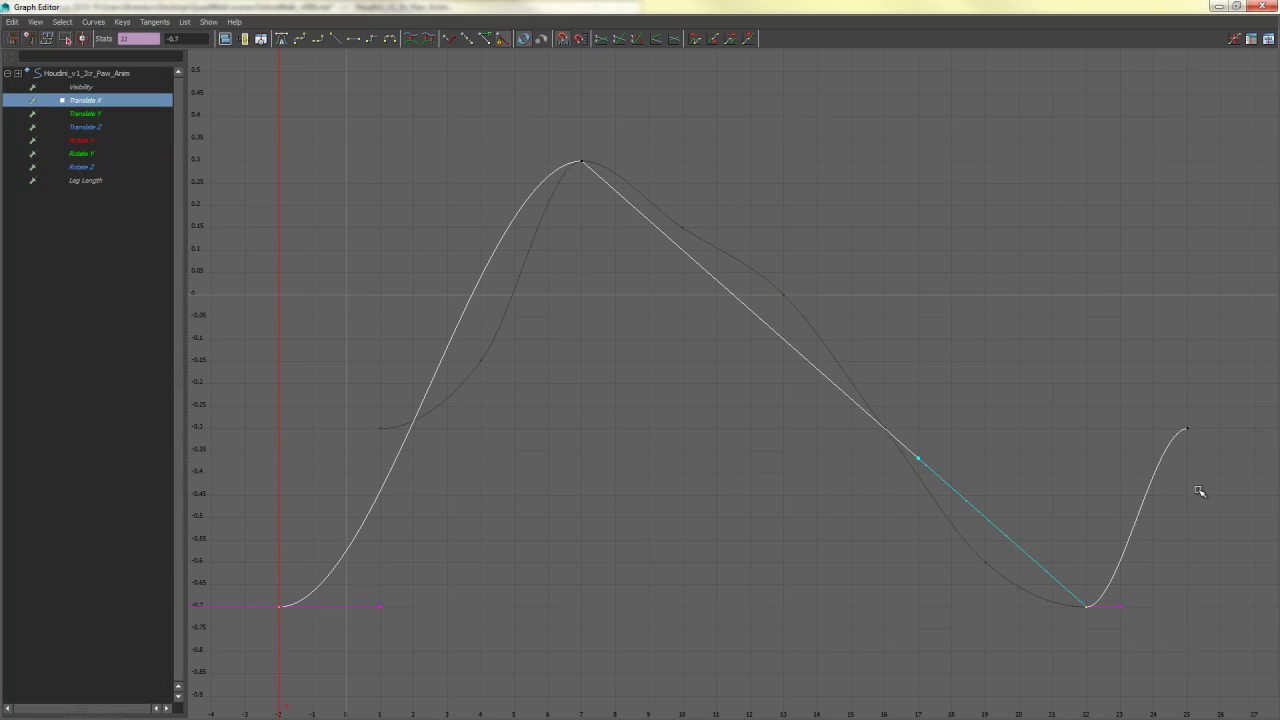
pyautogui.moveTo(1208, 414); pyautogui.dragTo(1165, 457)
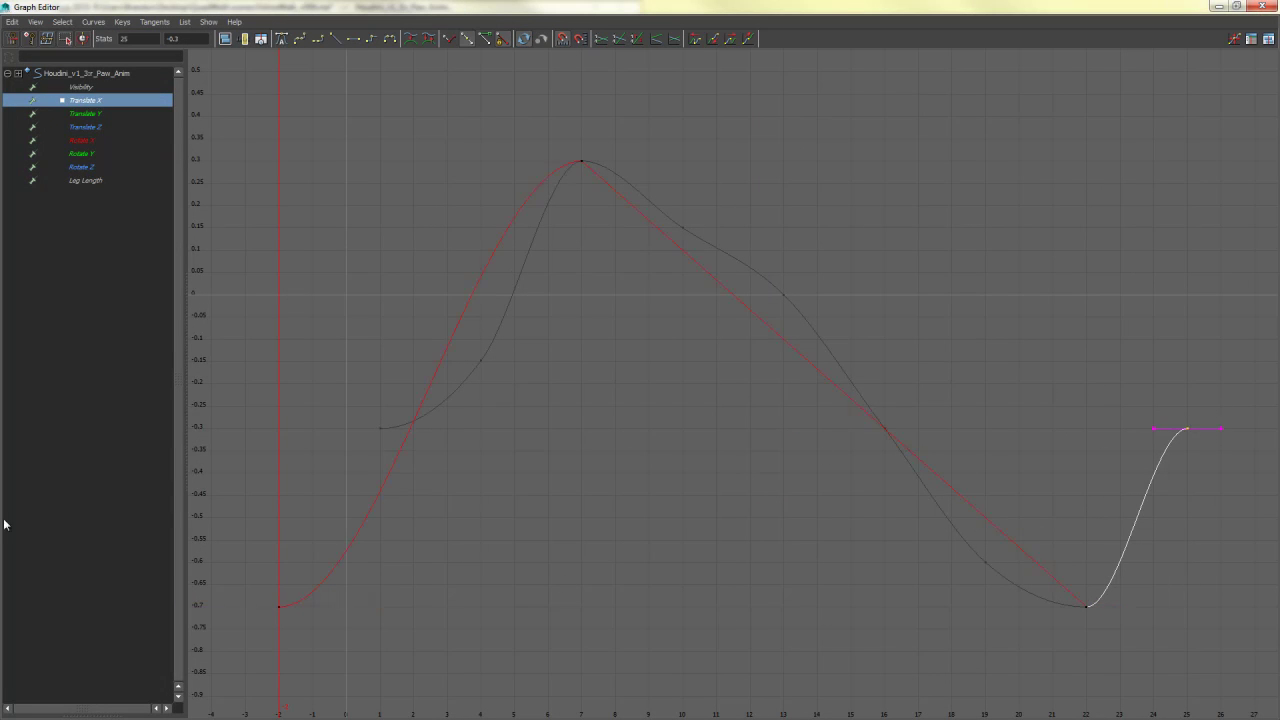
pyautogui.moveTo(1157, 392); pyautogui.dragTo(1228, 462)
pyautogui.moveTo(306, 560); pyautogui.dragTo(275, 641)
pyautogui.hotkey('alt', '.')
pyautogui.hotkey('alt', '.')
pyautogui.hotkey('alt', '.')
pyautogui.hotkey('alt', '.')
pyautogui.hotkey('alt', '.')
pyautogui.hotkey('alt', '.')
pyautogui.hotkey('alt', '.')
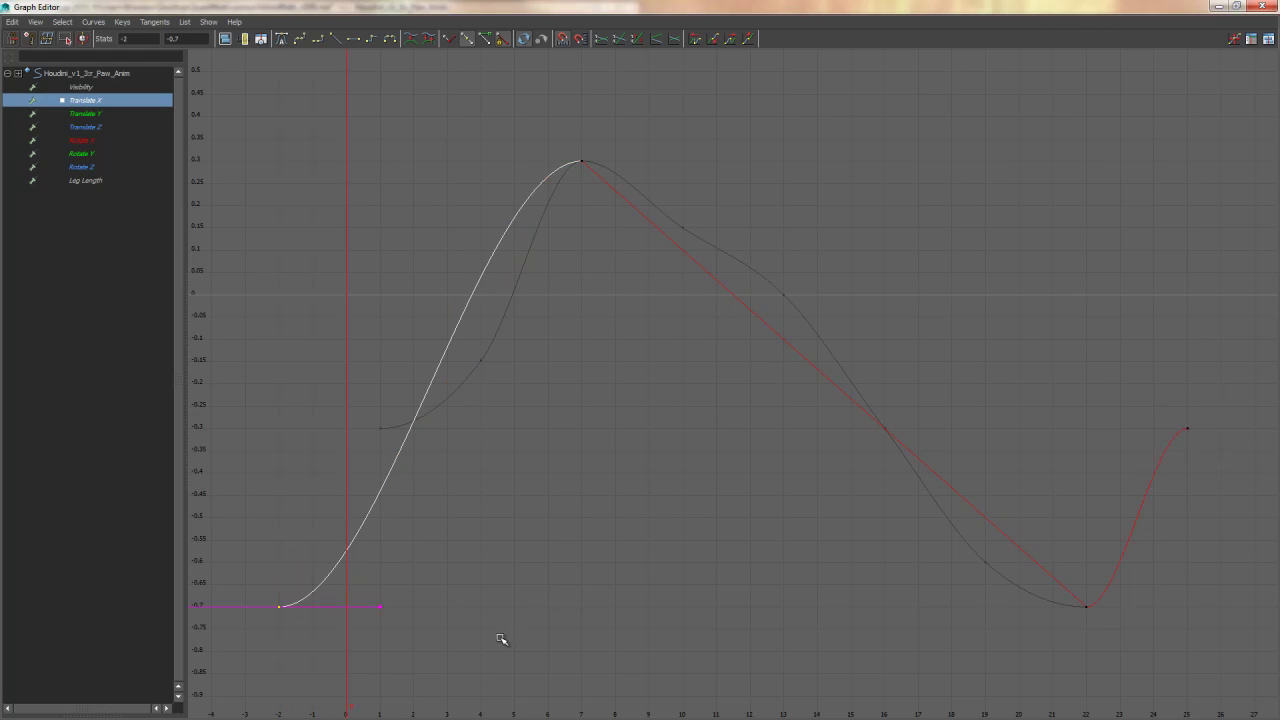
pyautogui.moveTo(1240, 412); pyautogui.dragTo(1151, 471)
pyautogui.moveTo(1151, 471)
pyautogui.keyDown('alt'); pyautogui.mouseDown(button='middle')
pyautogui.moveTo(944, 455)
pyautogui.moveTo(1142, 449)
pyautogui.moveTo(1138, 468)
pyautogui.moveTo(1153, 467)
pyautogui.mouseUp(button='middle'); pyautogui.keyUp('alt')
pyautogui.hotkey('ctrl', 'z')
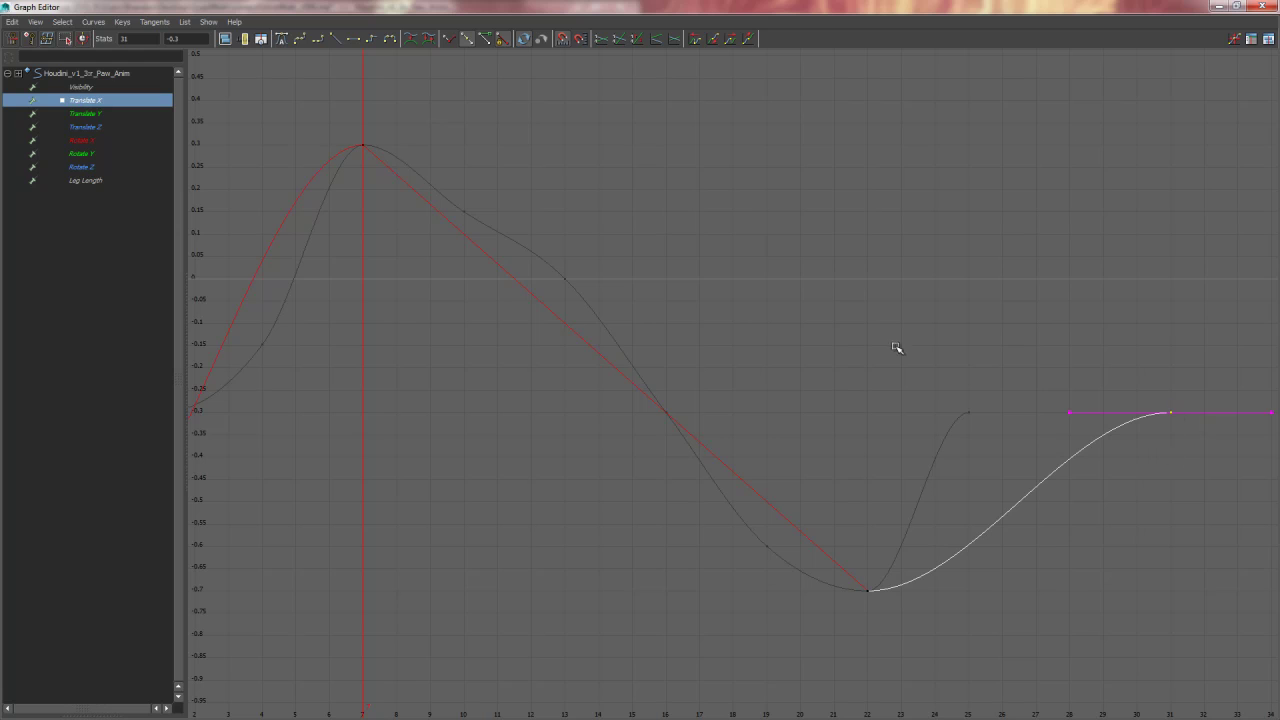
# - Set the Translate X key at frame 31 to 0.3, matching the peak key at frame 7
pyautogui.moveTo(406, 124); pyautogui.dragTo(303, 195)
pyautogui.moveTo(1195, 395); pyautogui.dragTo(1135, 430)
pyautogui.click(201, 41)
pyautogui.write('0.3')
pyautogui.press('Return')
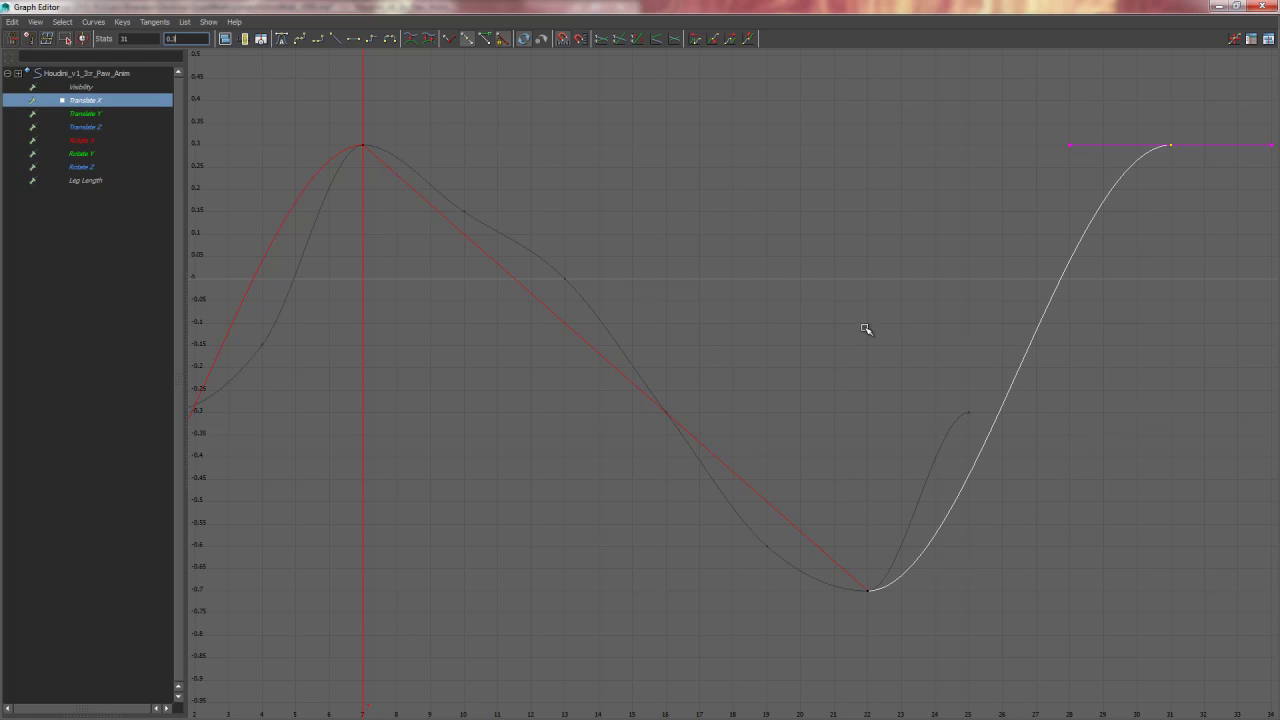
pyautogui.keyDown('alt'); pyautogui.moveTo(870, 327); pyautogui.dragTo(823, 330, button='right'); pyautogui.keyUp('alt')
pyautogui.click(712, 343)
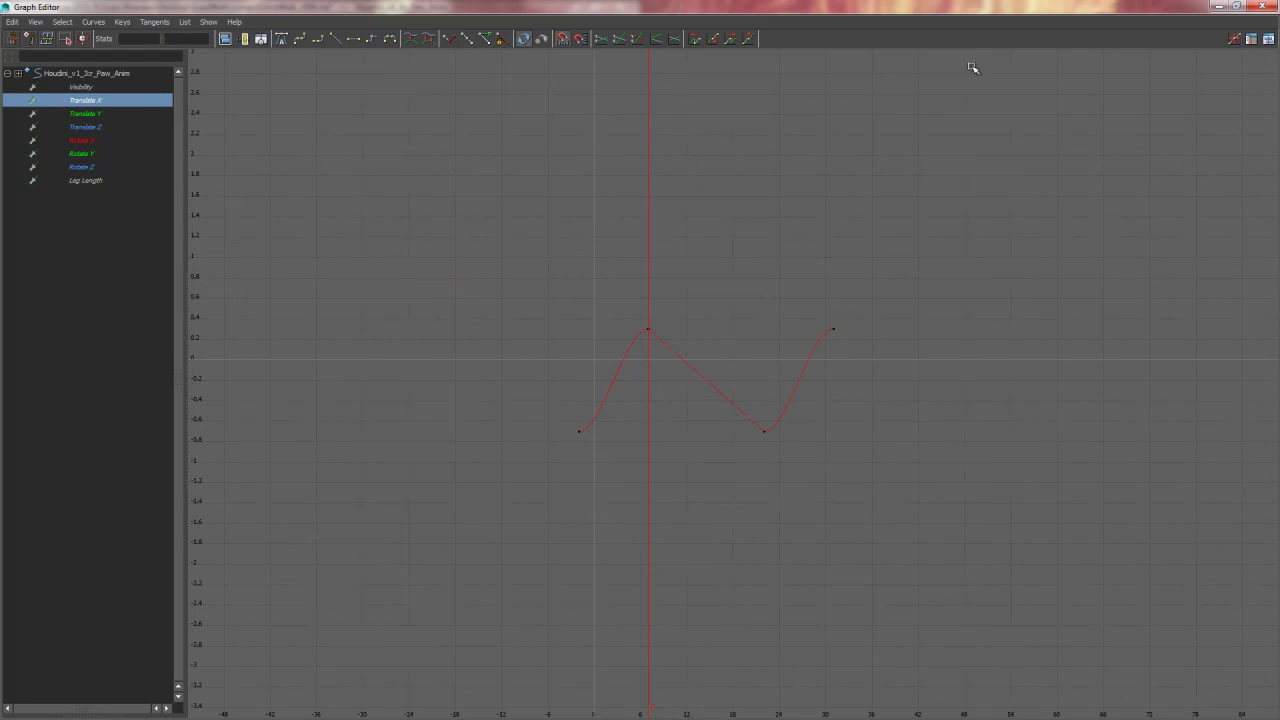
# - Shrink the Graph Editor to uncover the viewport and play back the walk cycle to review the paw's new forward motion
pyautogui.moveTo(814, 7); pyautogui.dragTo(1279, 80)
pyautogui.keyDown('alt'); pyautogui.moveTo(480, 288); pyautogui.dragTo(418, 330); pyautogui.keyUp('alt')
pyautogui.keyDown('alt'); pyautogui.moveTo(418, 330); pyautogui.dragTo(372, 330, button='right'); pyautogui.keyUp('alt')
pyautogui.moveTo(942, 12); pyautogui.dragTo(920, 61)
pyautogui.click(1211, 649)
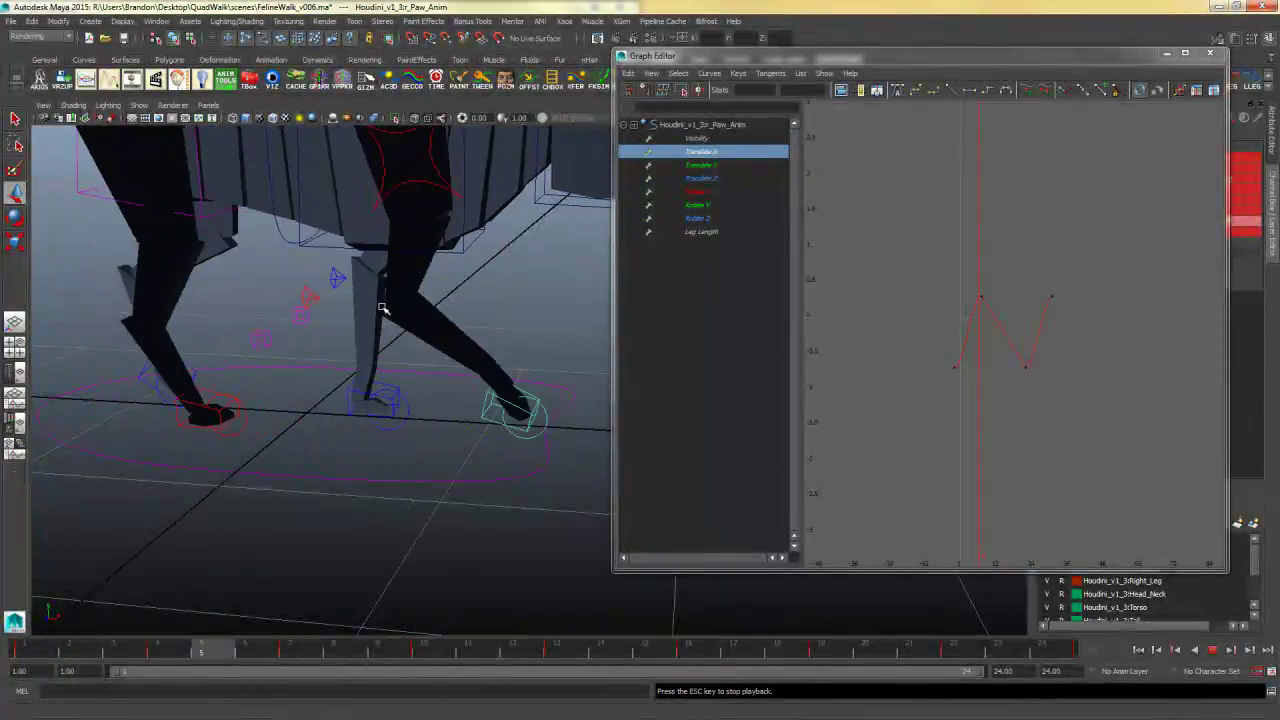
pyautogui.press('Escape')
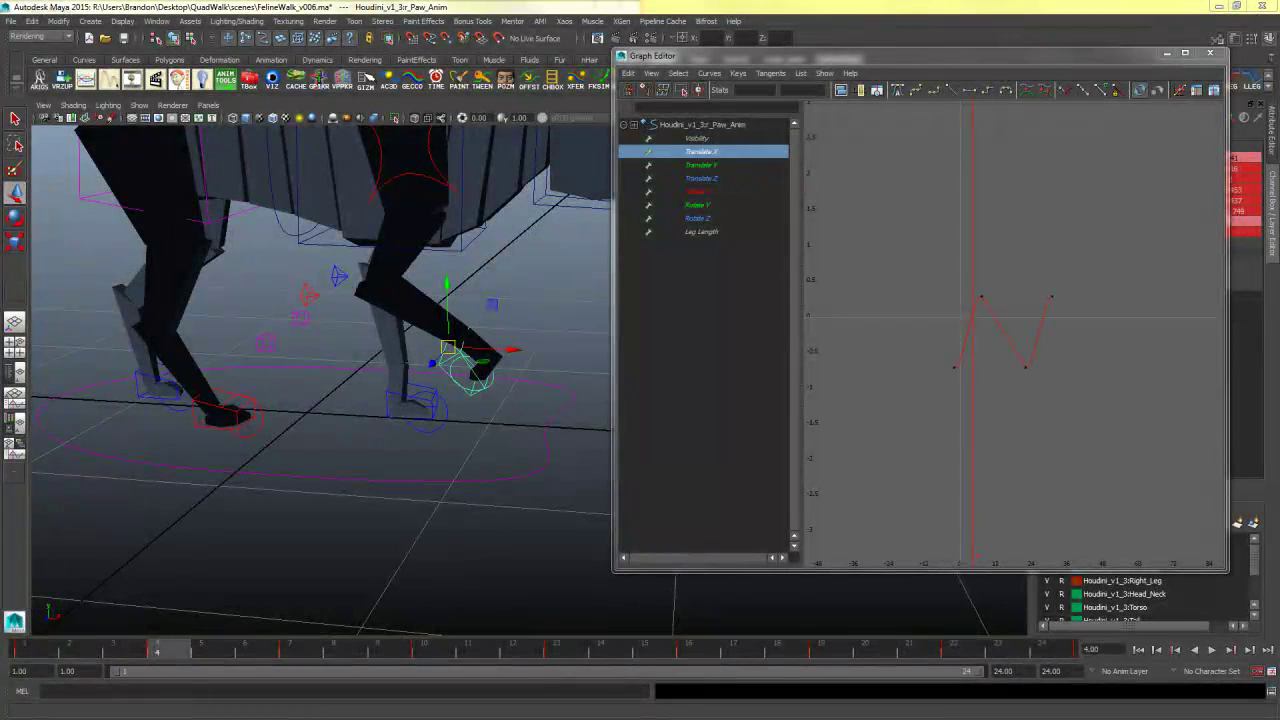
# - Mute all of the right front paw's channels except Translate X and Translate Y
pyautogui.doubleClick(216, 655)
pyautogui.click(522, 548)
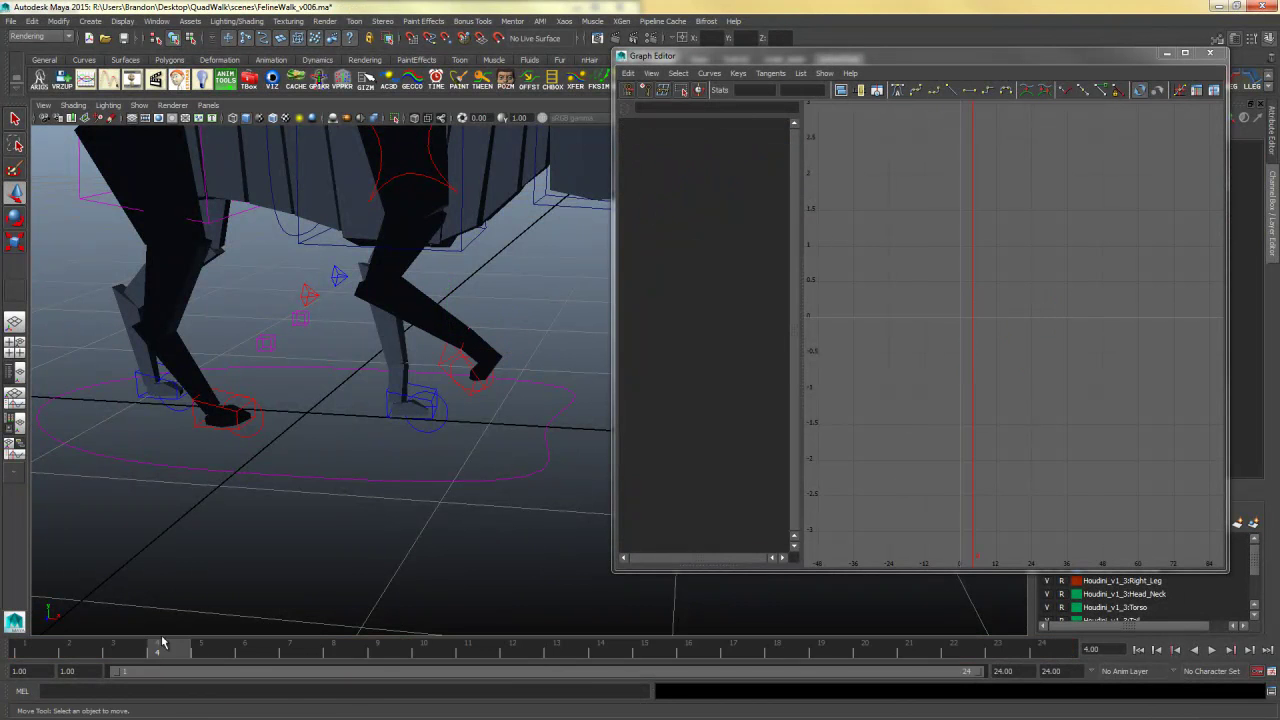
pyautogui.click(447, 363)
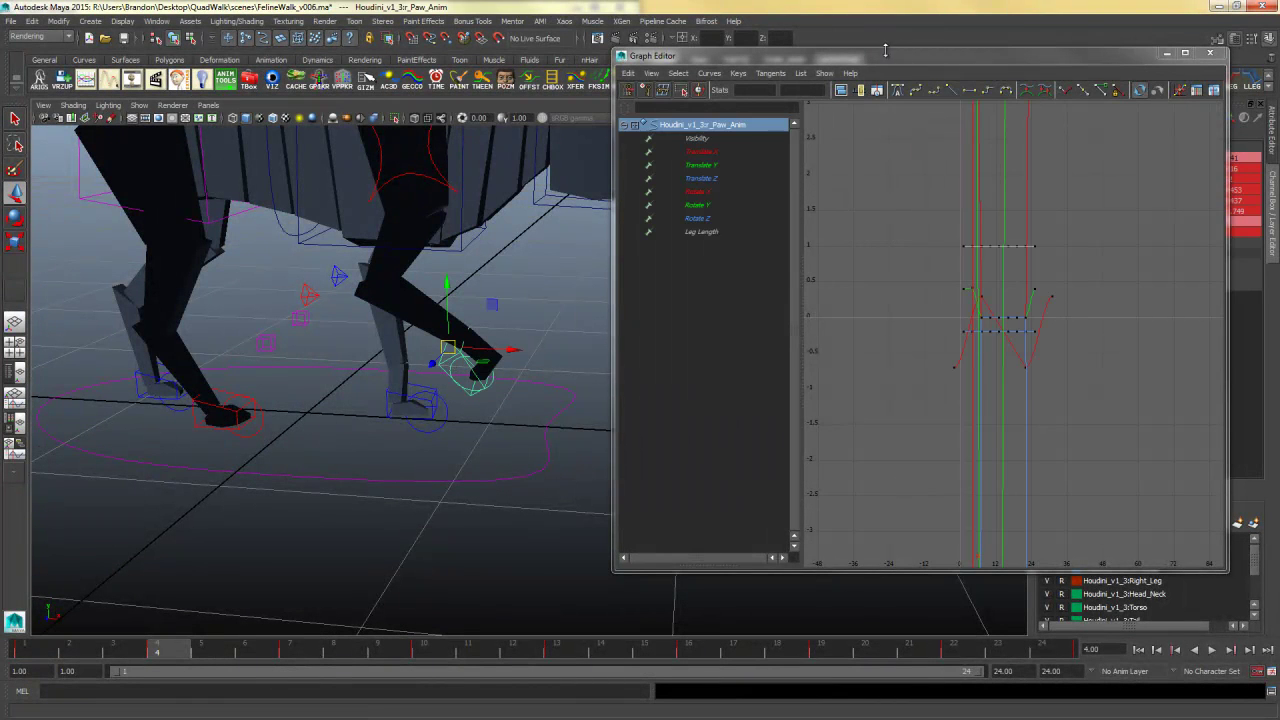
pyautogui.moveTo(800, 55); pyautogui.dragTo(556, 67)
pyautogui.moveTo(1203, 167); pyautogui.dragTo(1205, 233)
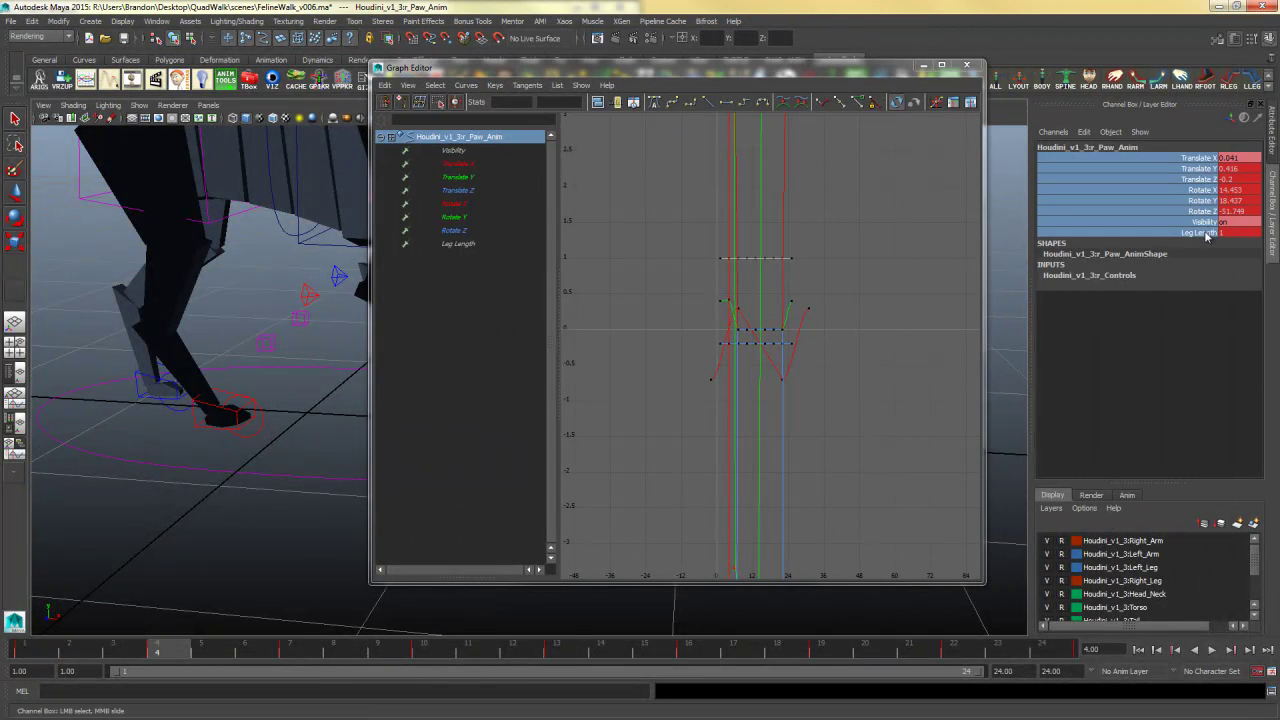
pyautogui.keyDown('ctrl'); pyautogui.click(1196, 159); pyautogui.keyUp('ctrl')
pyautogui.keyDown('ctrl'); pyautogui.click(1194, 169); pyautogui.keyUp('ctrl')
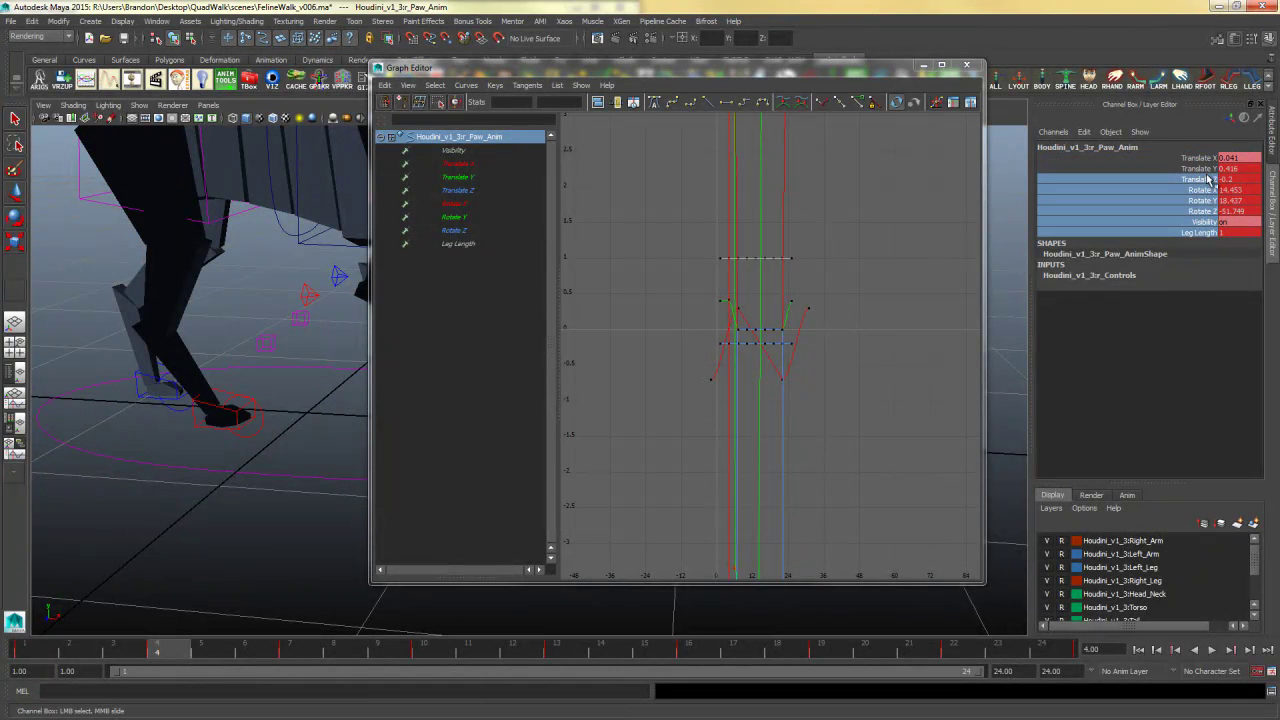
pyautogui.rightClick(1201, 188)
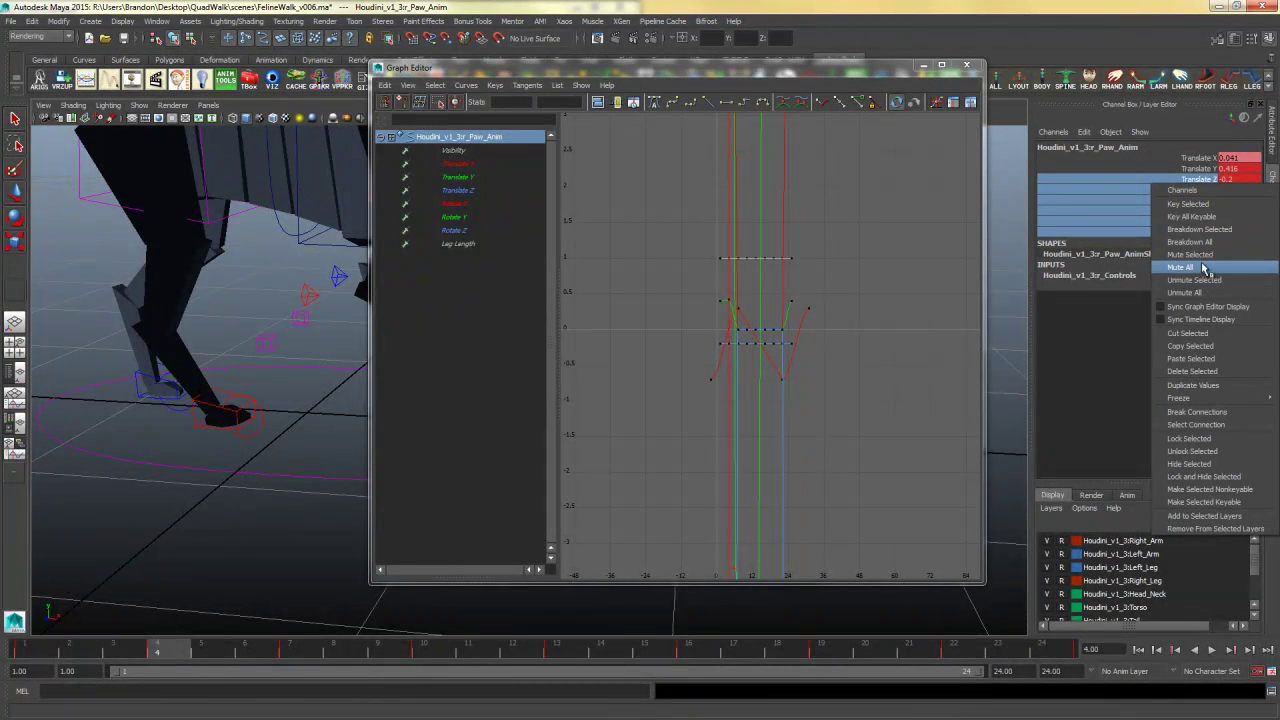
pyautogui.click(1192, 255)
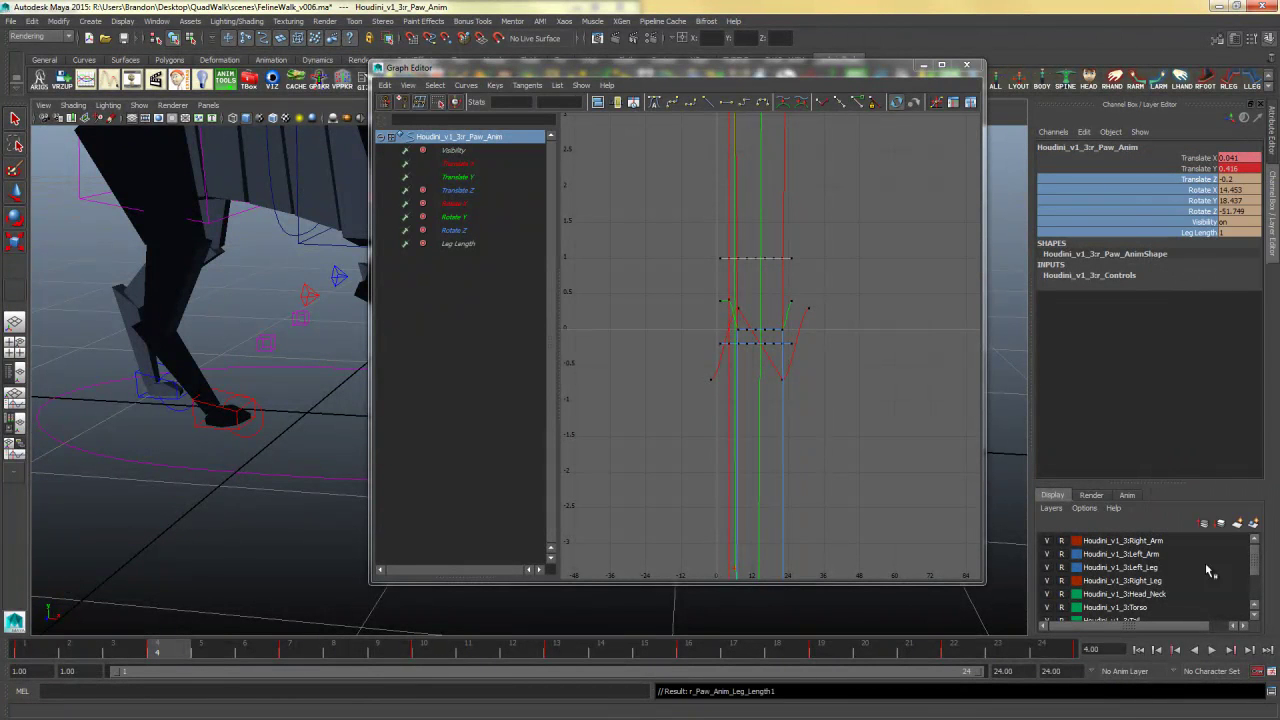
# - Play the walk cycle with only the paw's Translate X and Y active, and unmute all its channels
pyautogui.hotkey('alt', 'v')
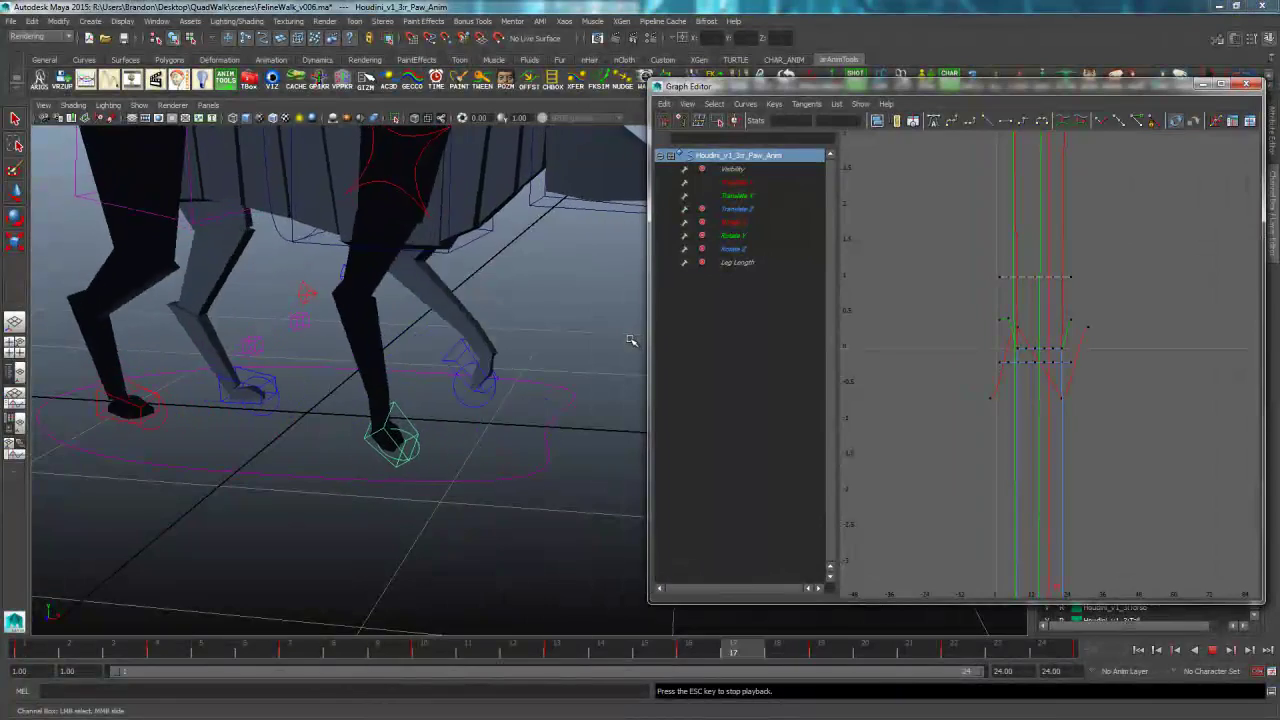
pyautogui.moveTo(1040, 87); pyautogui.dragTo(687, 50)
pyautogui.click(1210, 649)
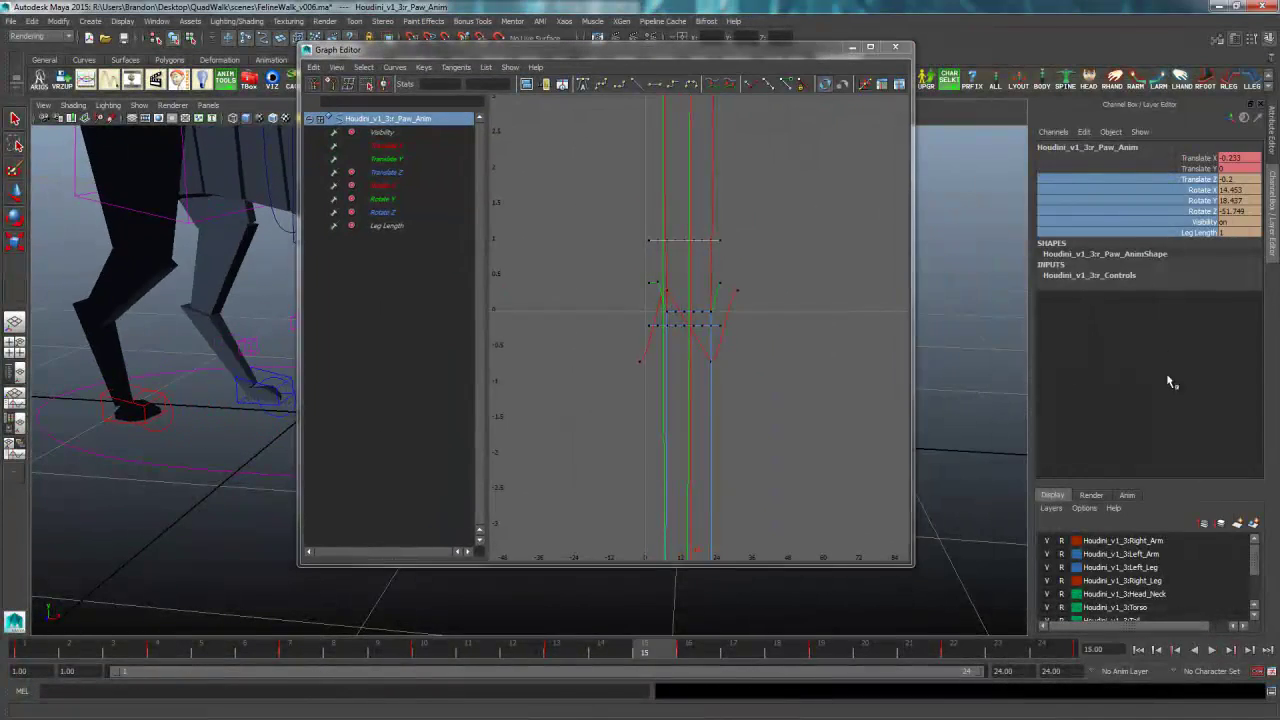
pyautogui.rightClick(1200, 186)
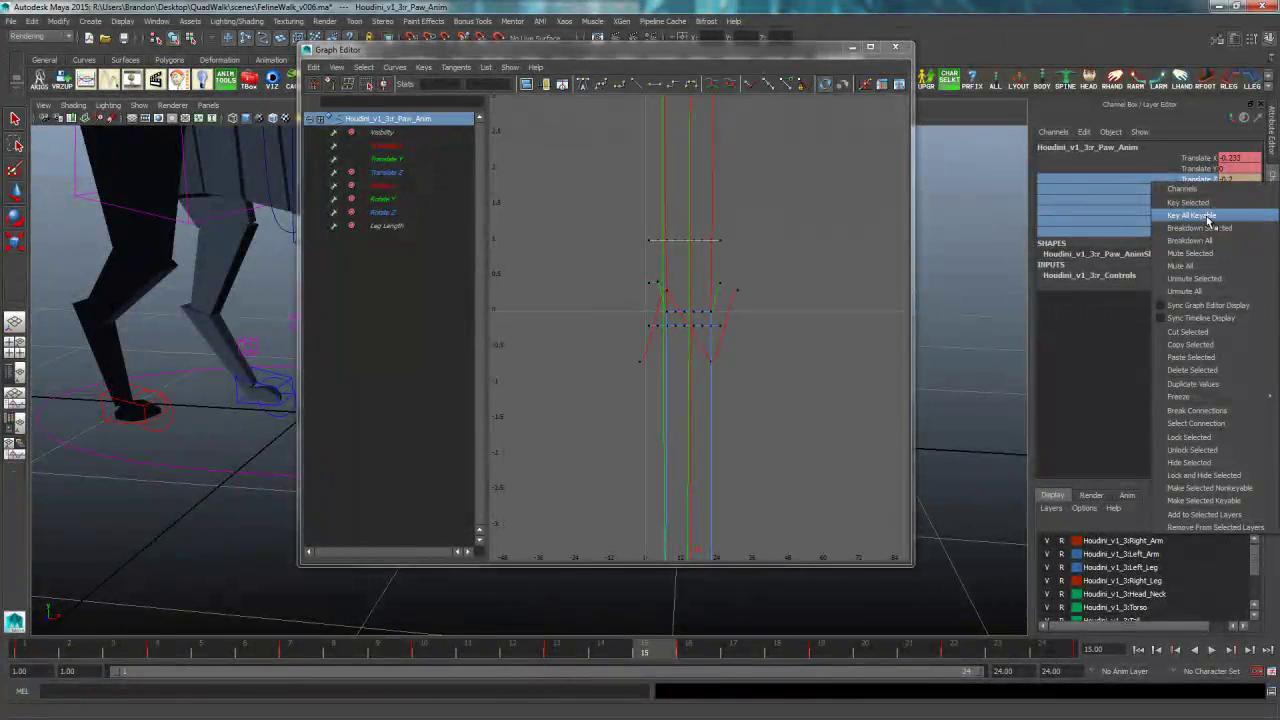
pyautogui.click(1184, 291)
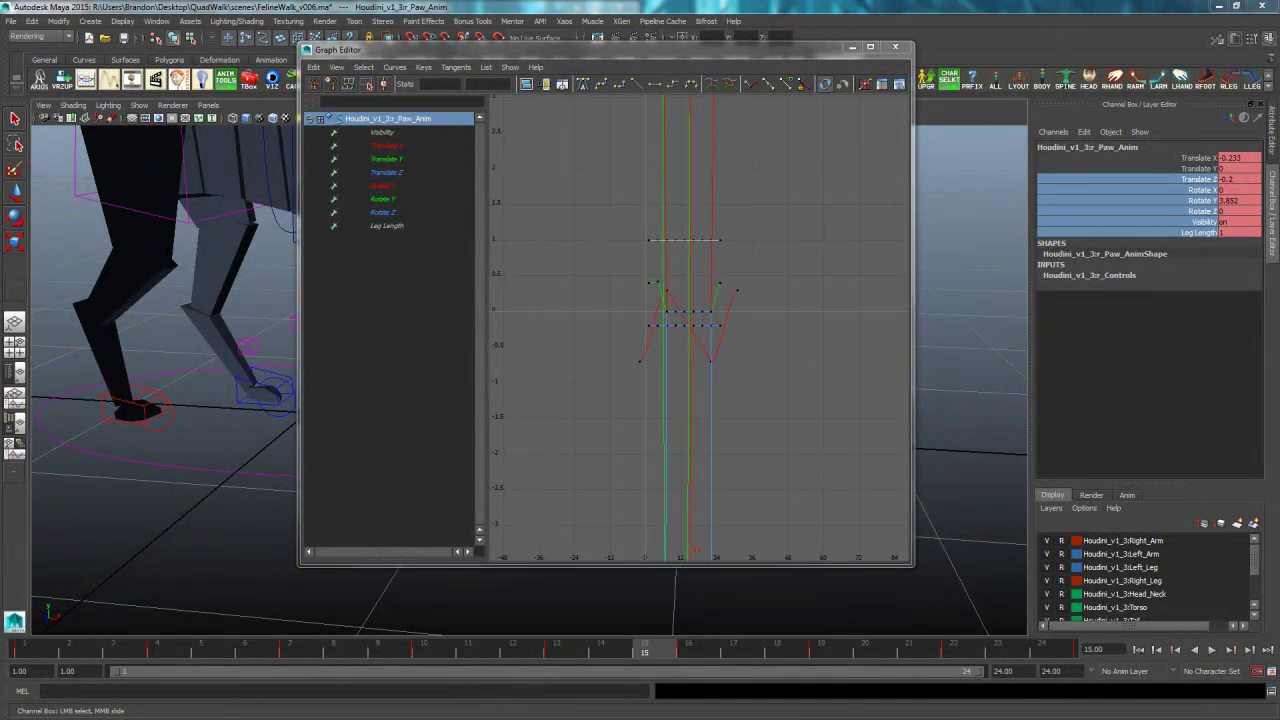
# - Isolate the right front paw's Rotate X curve and move its first key from frame 1 to frame -2
pyautogui.click(423, 183)
pyautogui.press('f')
pyautogui.moveTo(694, 52); pyautogui.dragTo(1278, 145)
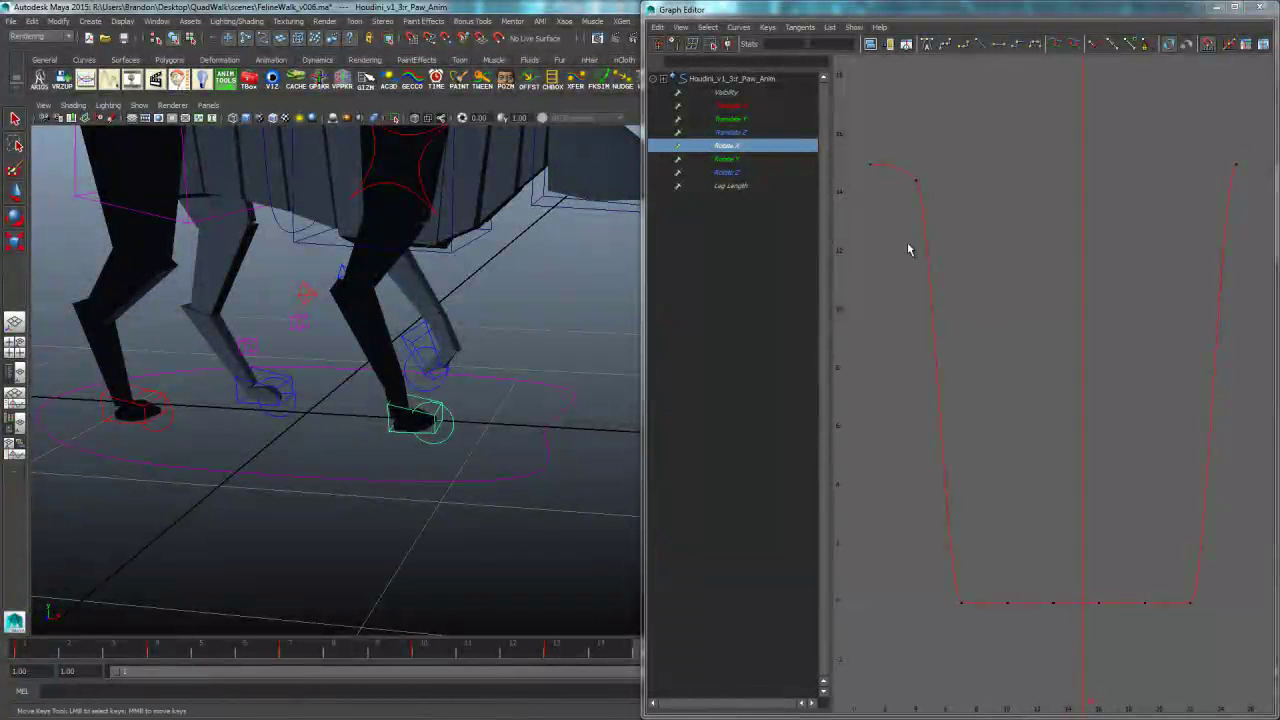
pyautogui.moveTo(940, 171); pyautogui.dragTo(903, 194)
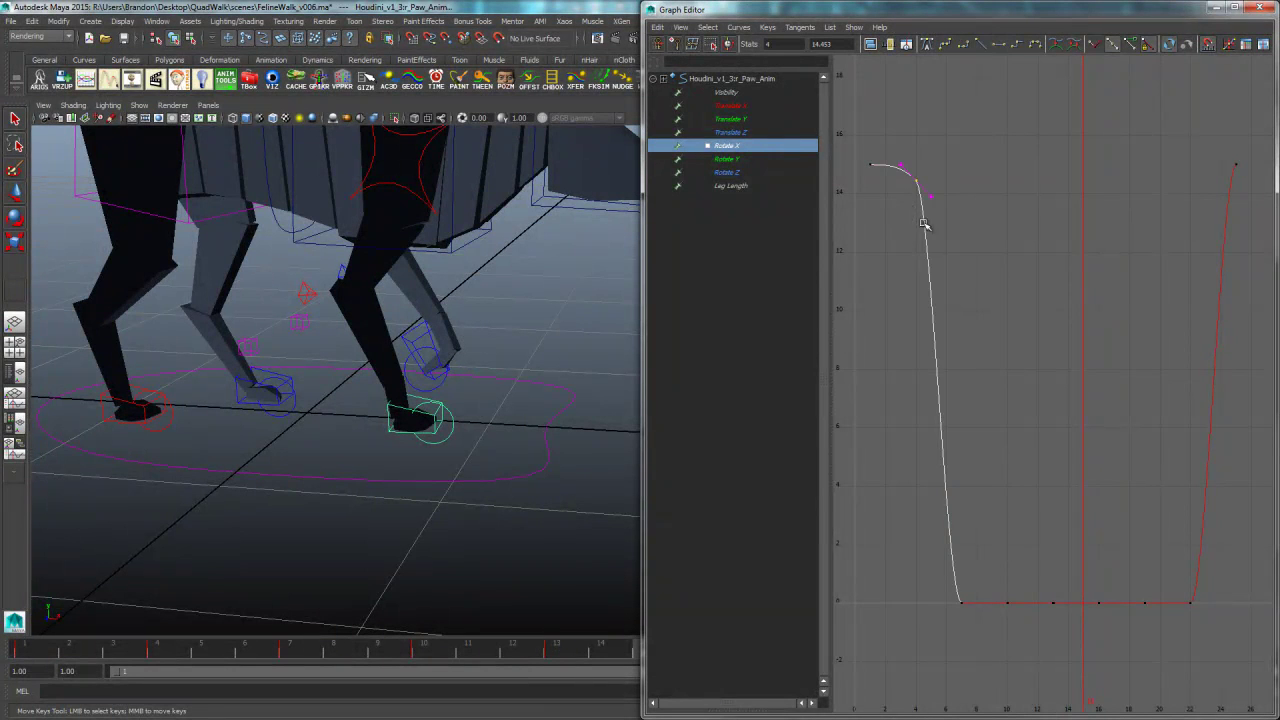
pyautogui.scroll(-4, 1024, 299)
pyautogui.keyDown('alt'); pyautogui.moveTo(1023, 300); pyautogui.dragTo(988, 287, button='middle'); pyautogui.keyUp('alt')
pyautogui.keyDown('alt'); pyautogui.moveTo(1026, 349); pyautogui.dragTo(1014, 320, button='middle'); pyautogui.keyUp('alt')
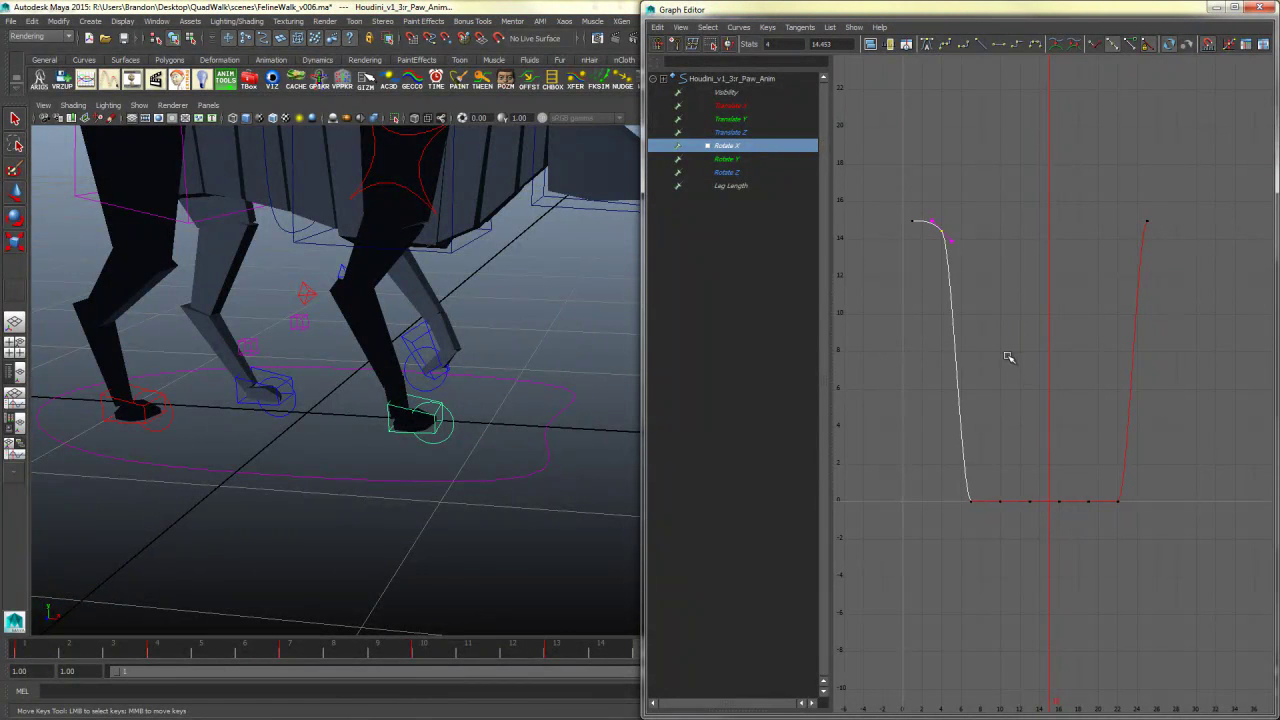
pyautogui.moveTo(1030, 356)
pyautogui.mouseDown()
pyautogui.moveTo(936, 356)
pyautogui.moveTo(910, 340)
pyautogui.mouseUp()
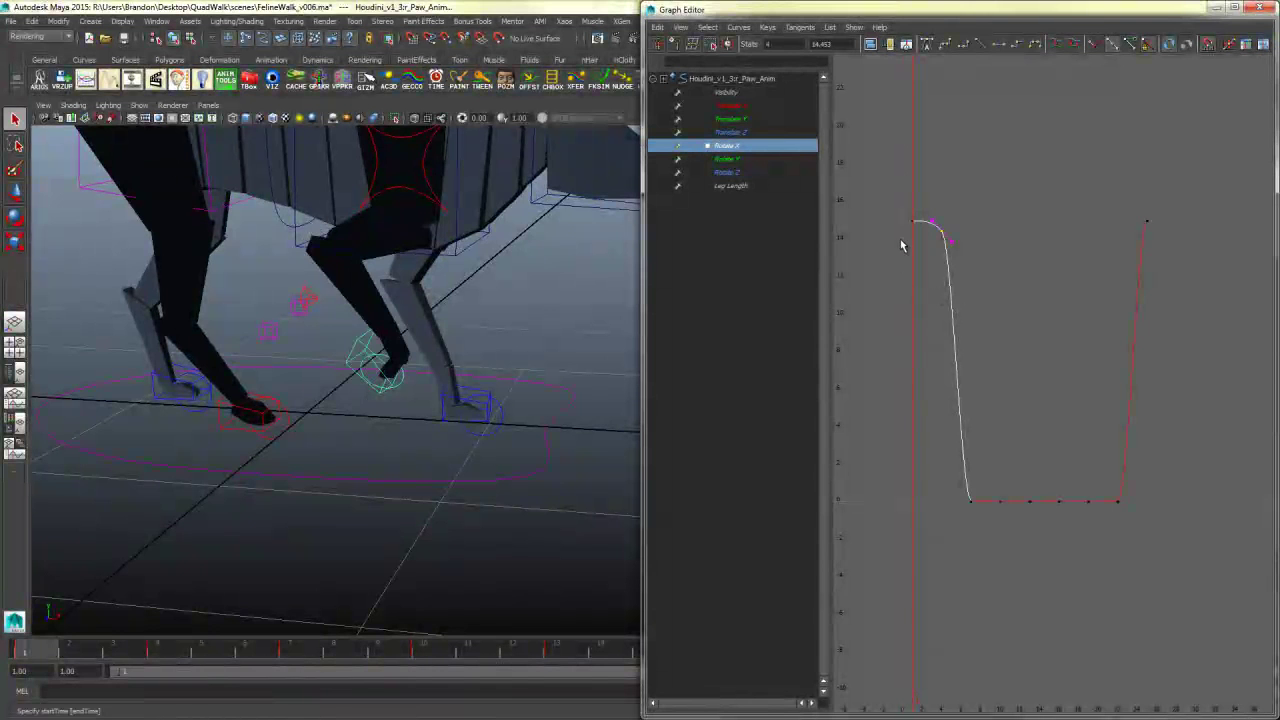
pyautogui.moveTo(916, 238); pyautogui.dragTo(912, 244)
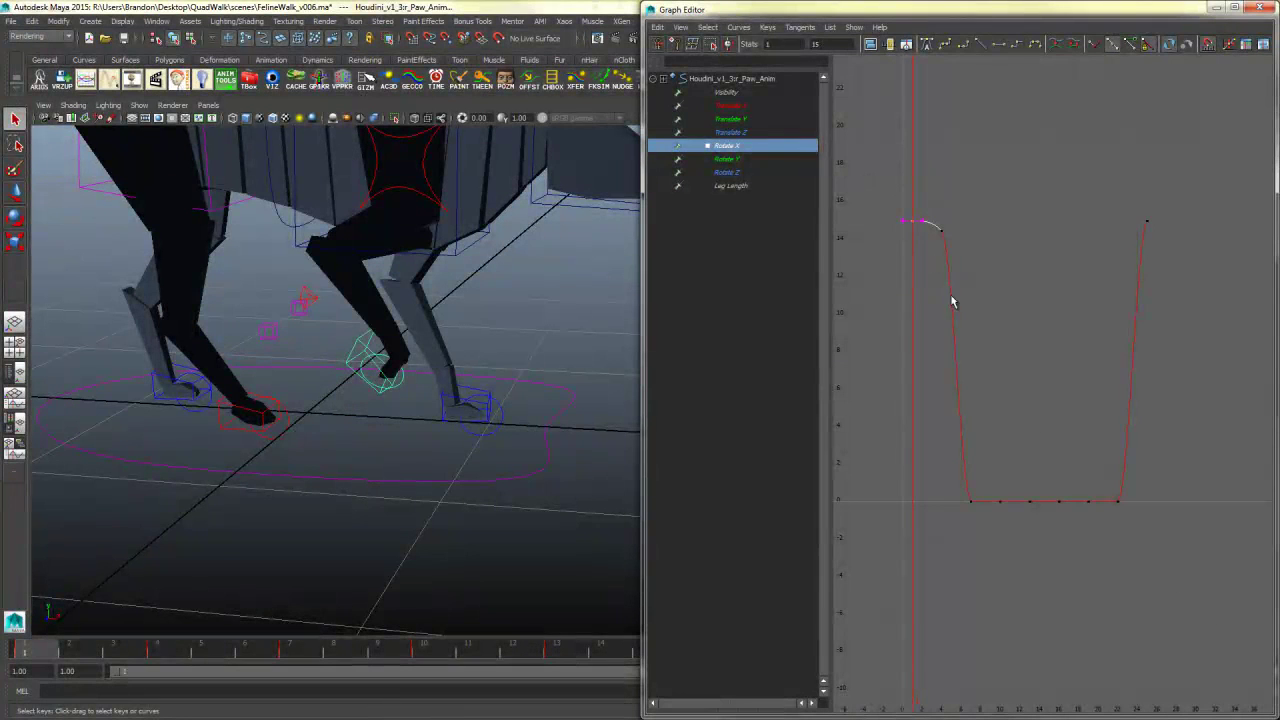
pyautogui.press('w')
pyautogui.keyDown('shift'); pyautogui.moveTo(928, 280); pyautogui.dragTo(917, 280, button='middle'); pyautogui.keyUp('shift')
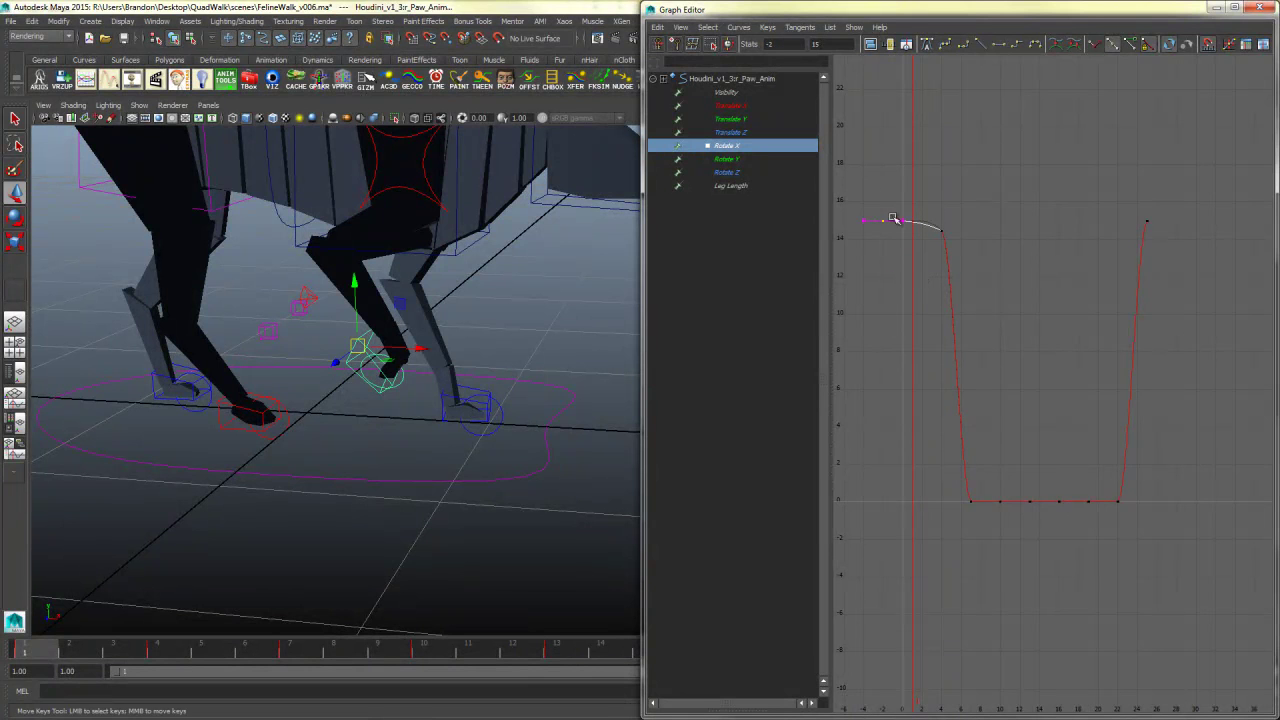
# - Set the Rotate X key at frame -2 to 0
pyautogui.doubleClick(815, 44)
pyautogui.write('0')
pyautogui.press('Return')
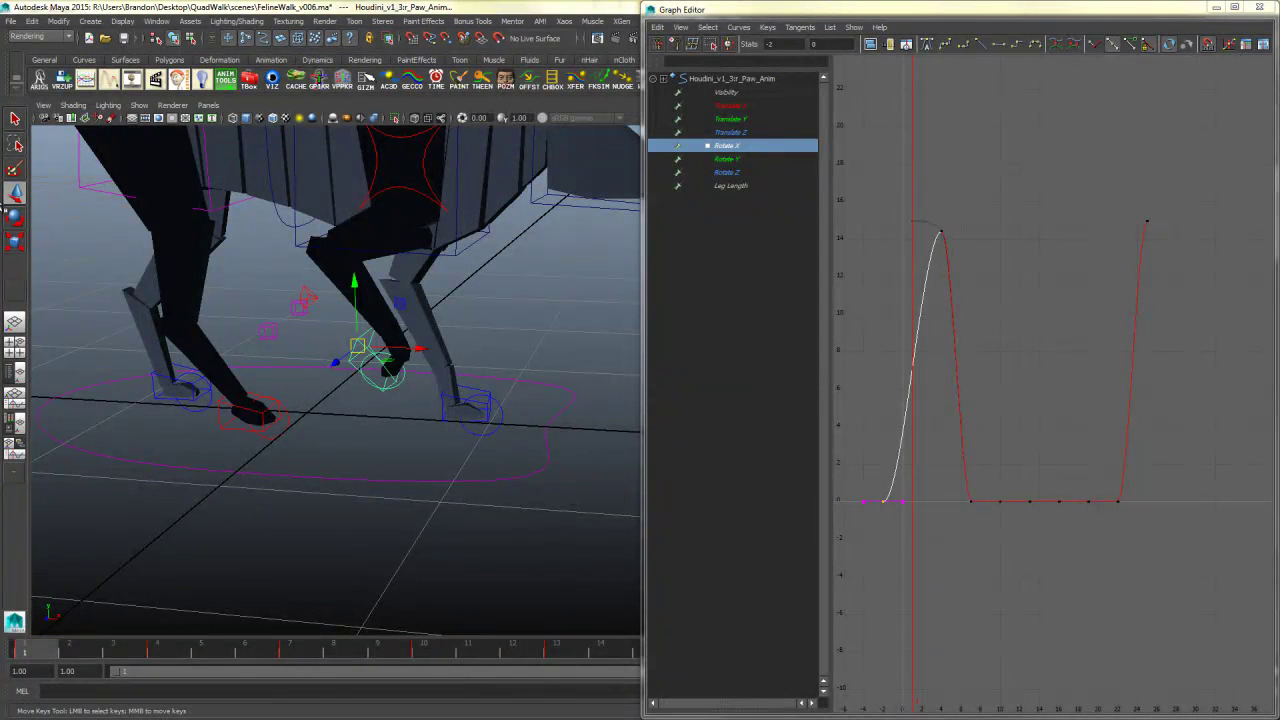
# - Move the last Rotate X key from frame 25 to 28, and set the keys at frames 4 and 28 to 15
pyautogui.moveTo(1206, 206); pyautogui.dragTo(1103, 263)
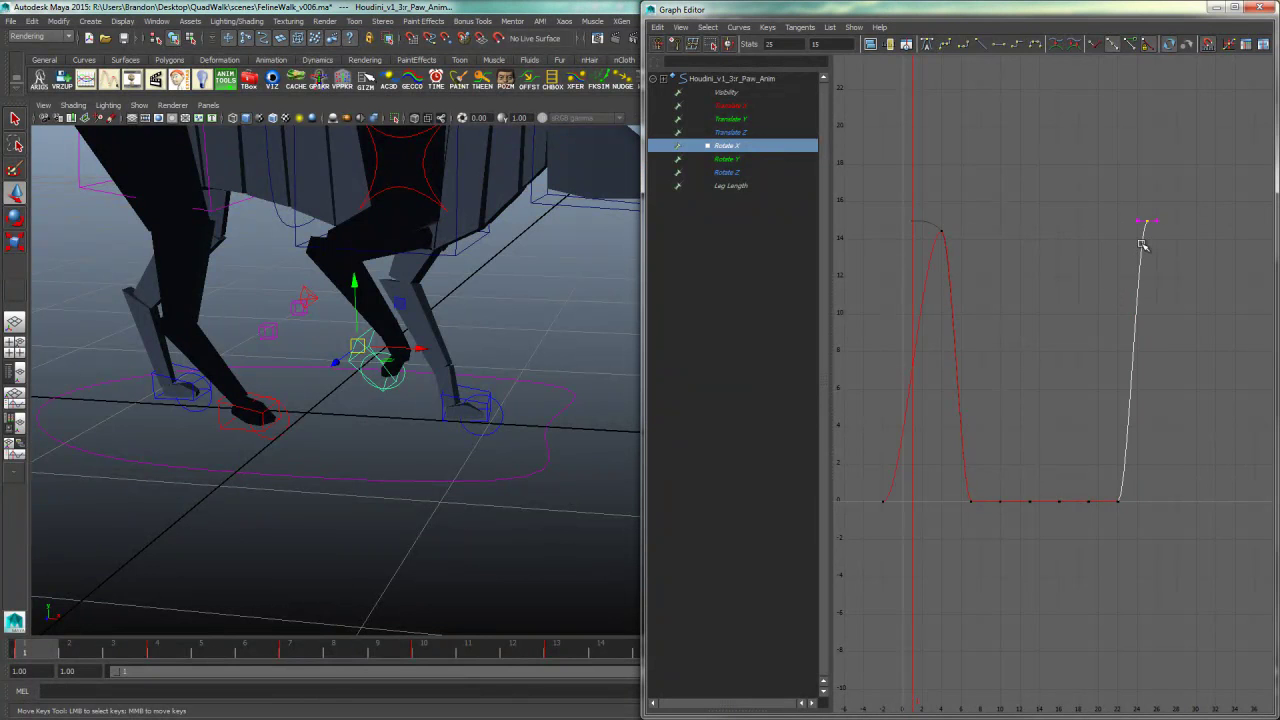
pyautogui.moveTo(1148, 241); pyautogui.dragTo(1179, 239, button='middle')
pyautogui.moveTo(958, 220); pyautogui.dragTo(898, 262)
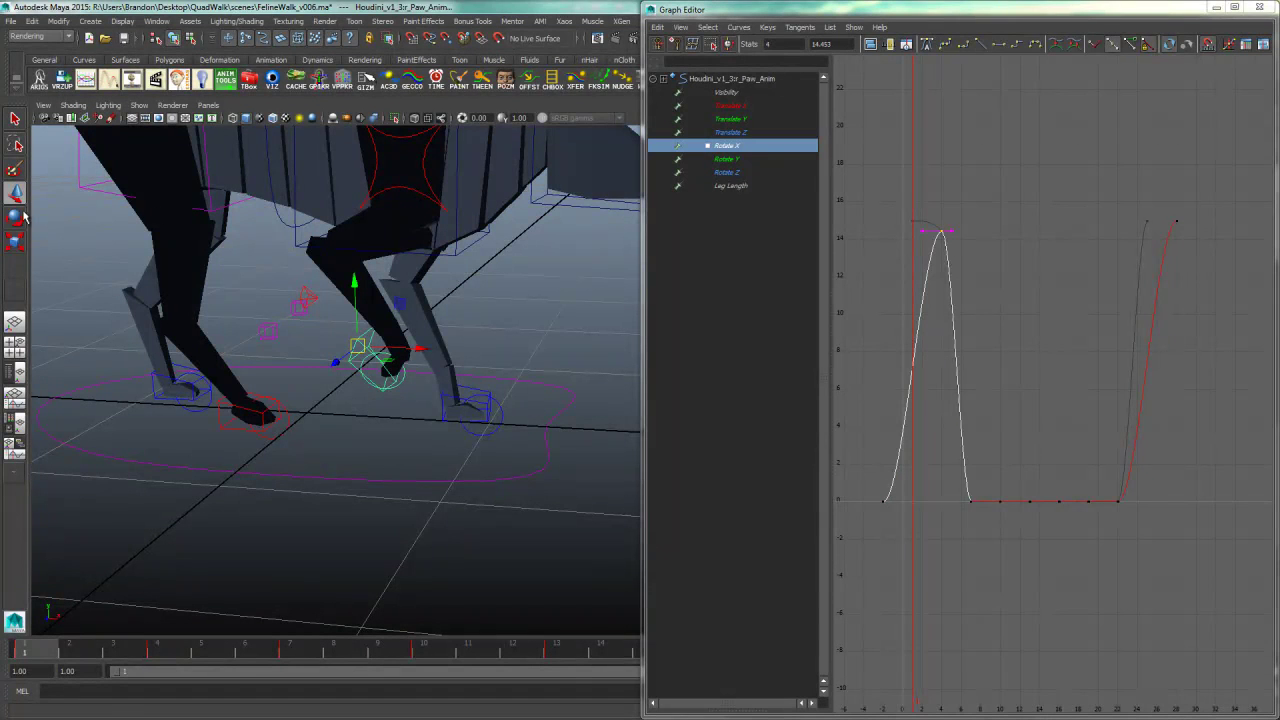
pyautogui.keyDown('shift'); pyautogui.moveTo(1205, 201); pyautogui.dragTo(1057, 231); pyautogui.keyUp('shift')
pyautogui.moveTo(838, 45); pyautogui.dragTo(697, 78)
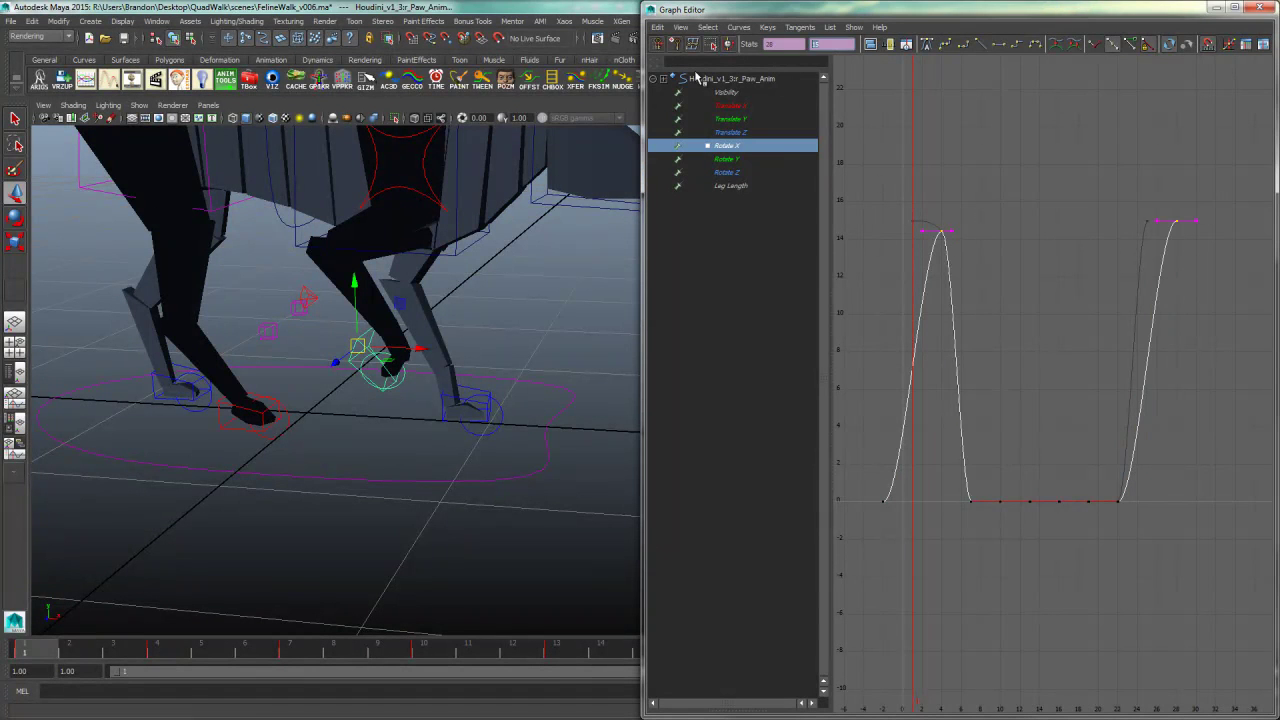
pyautogui.press('Return')
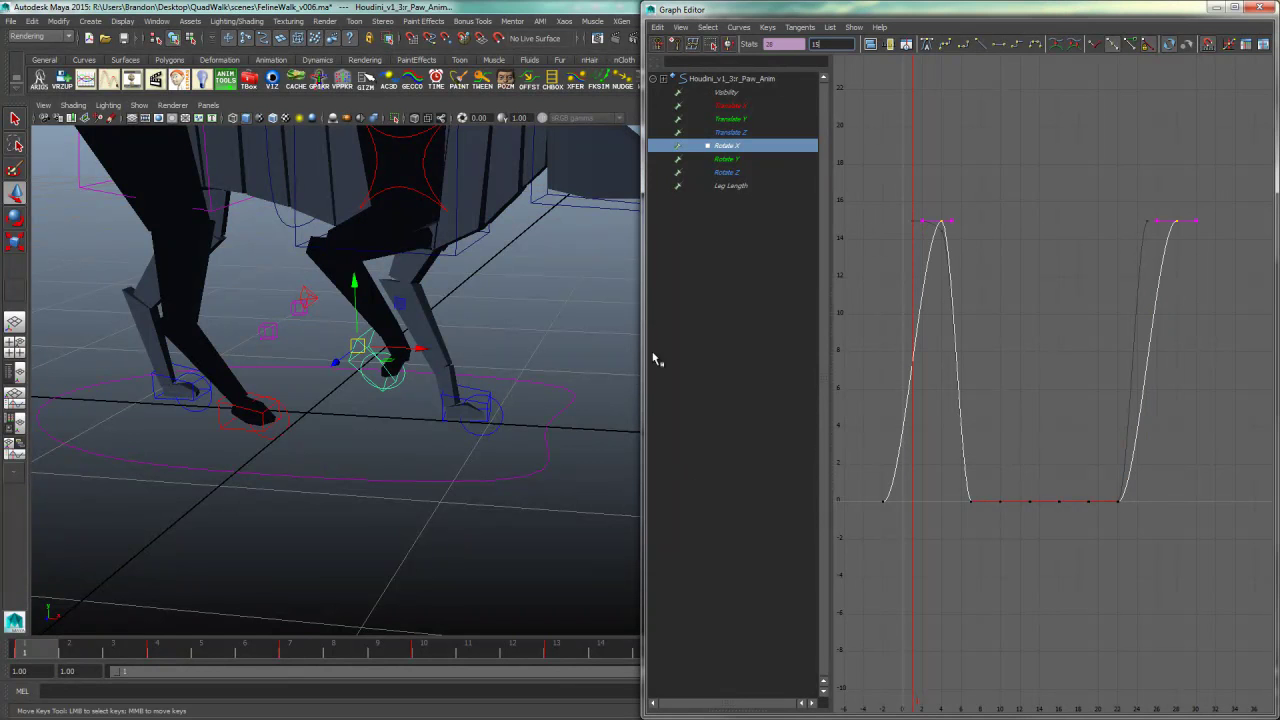
# - Play back the walk cycle from a wider view to review the paw's reworked Rotate X motion
pyautogui.keyDown('alt'); pyautogui.moveTo(568, 437); pyautogui.dragTo(486, 406); pyautogui.keyUp('alt')
pyautogui.keyDown('alt'); pyautogui.moveTo(486, 406); pyautogui.dragTo(455, 400, button='right'); pyautogui.keyUp('alt')
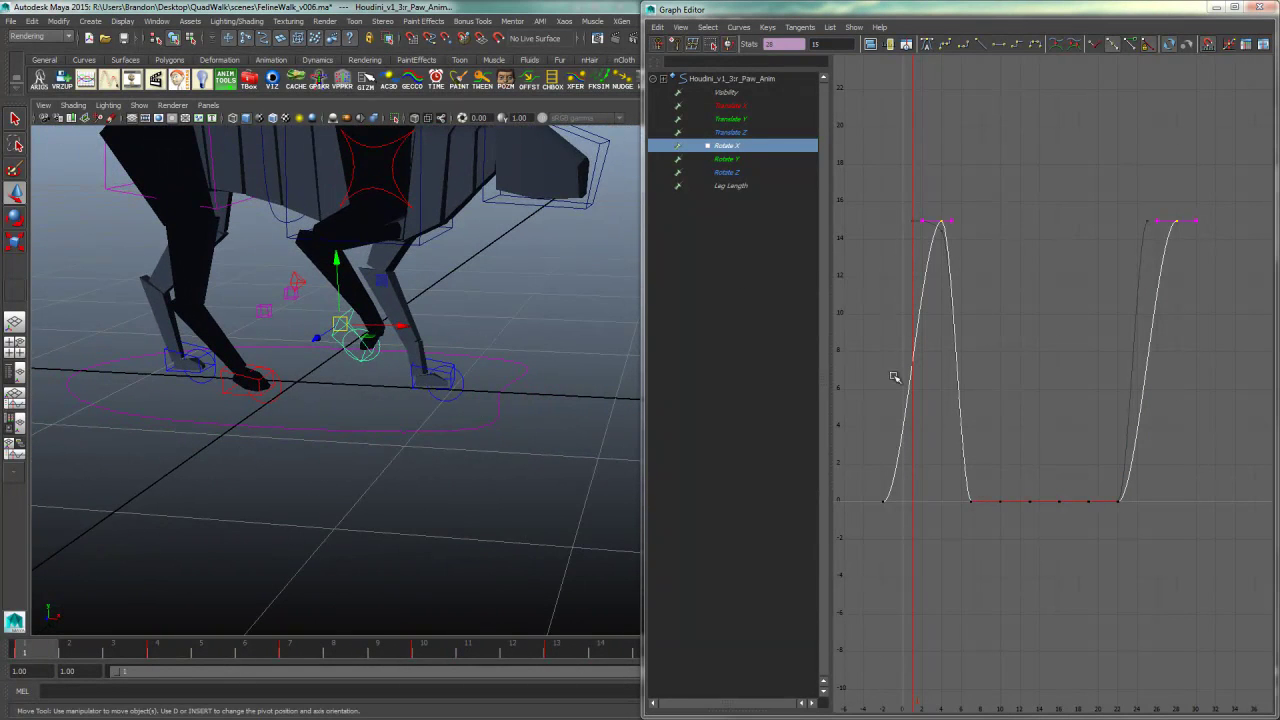
pyautogui.doubleClick(953, 22)
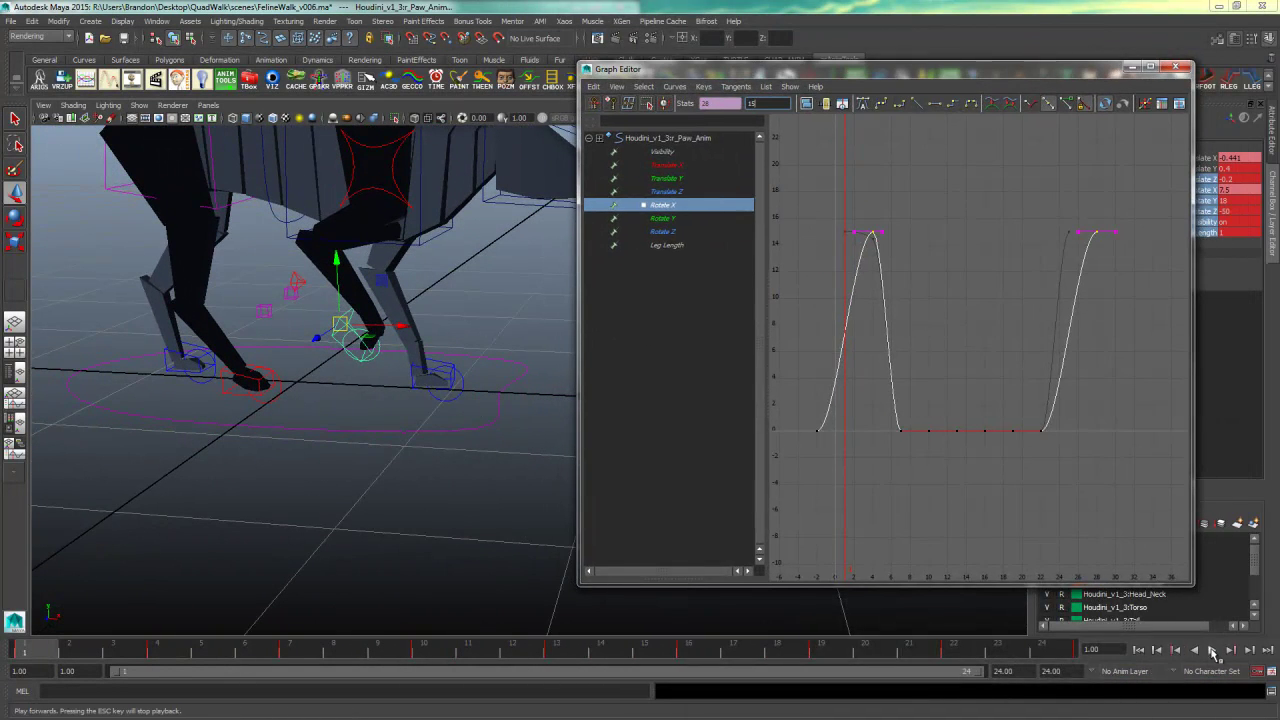
pyautogui.click(1213, 651)
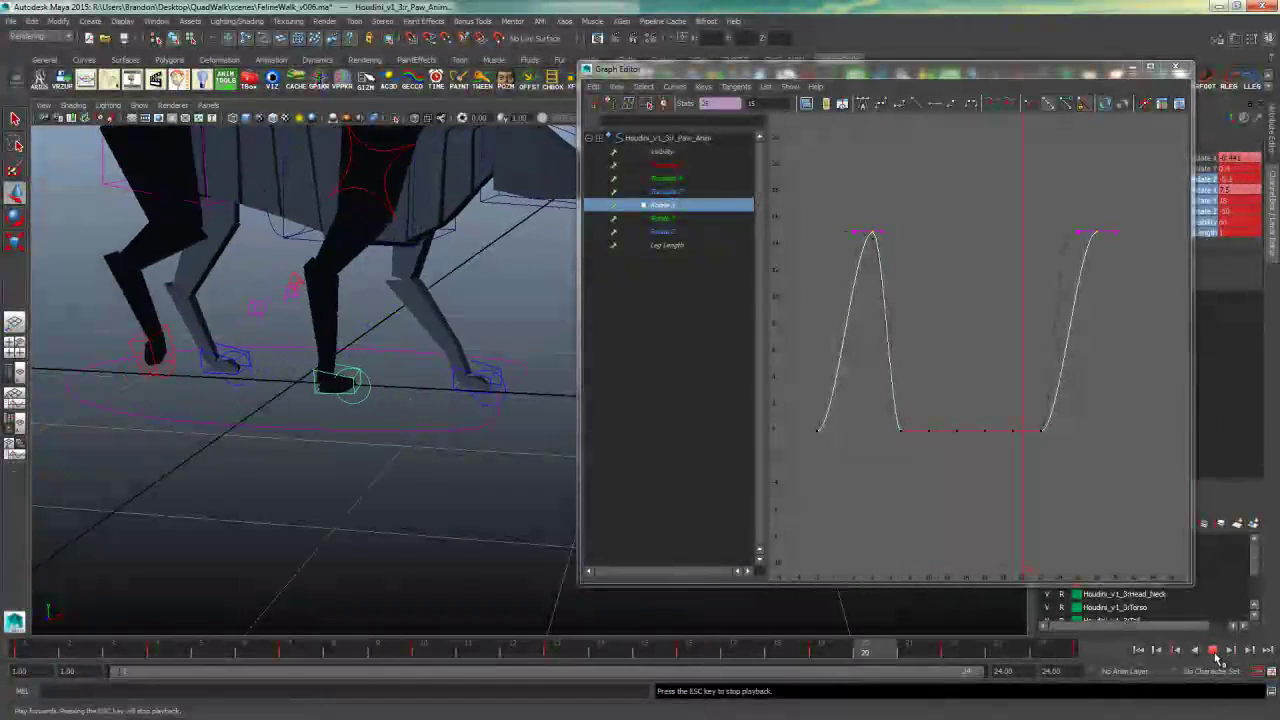
pyautogui.click(1213, 651)
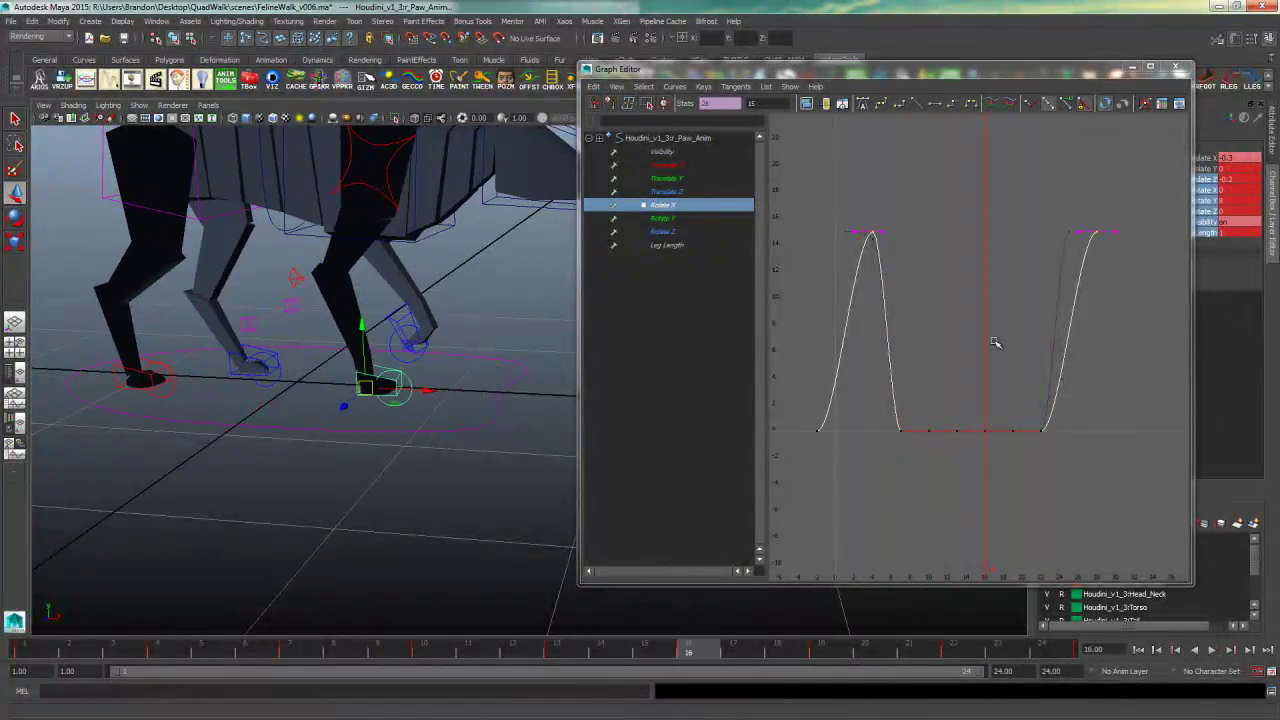
# - Isolate the right front paw's Rotate Y curve and set its keys at frames 16, 19 and 22 to -8
pyautogui.click(664, 218)
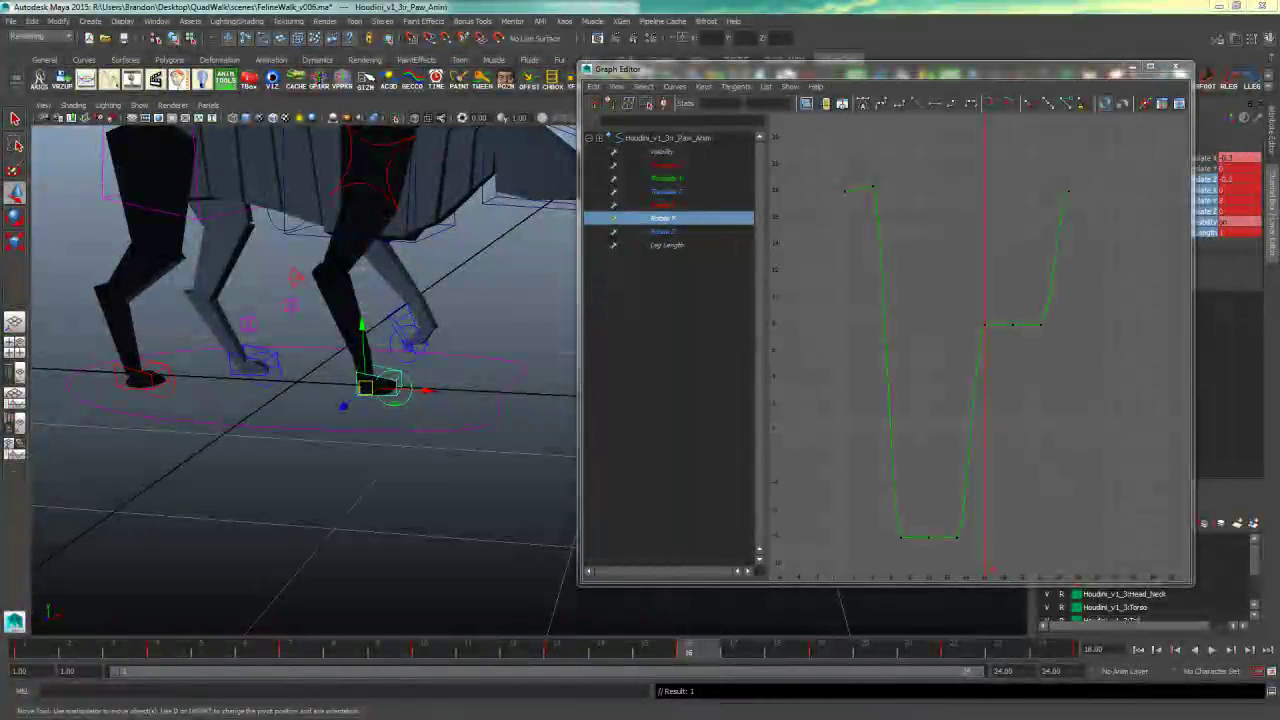
pyautogui.press('f')
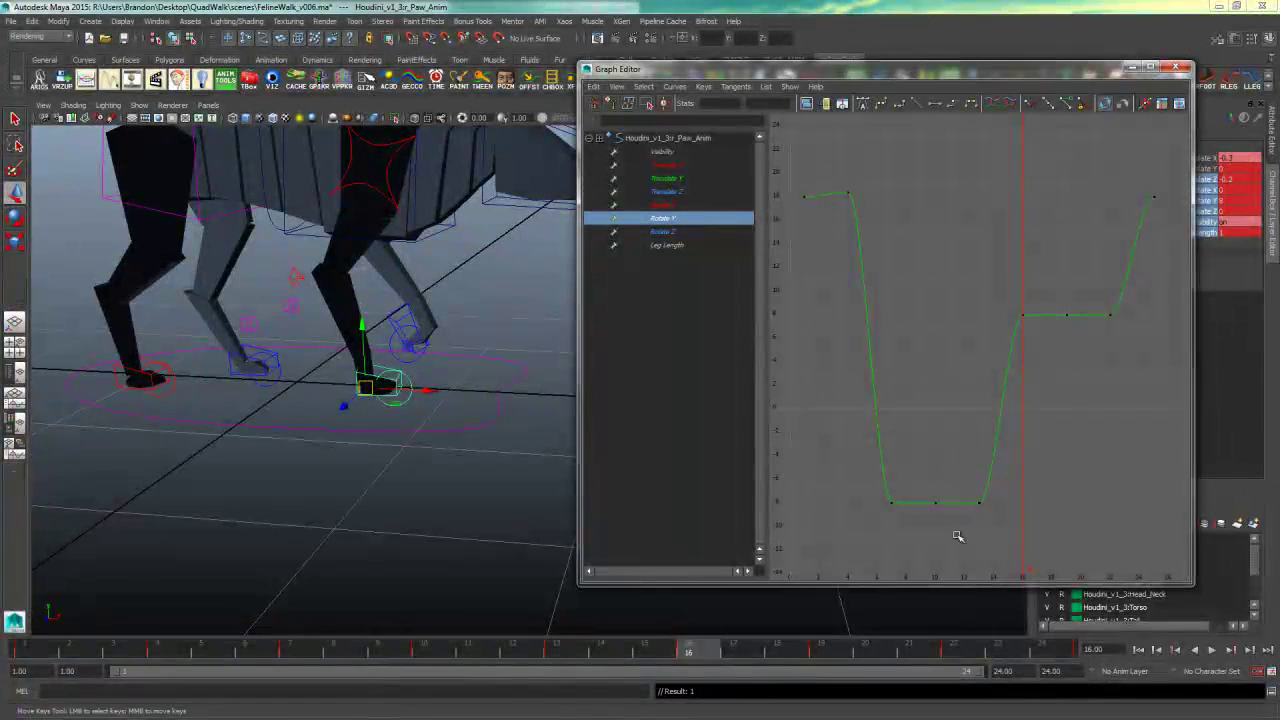
pyautogui.press('e')
pyautogui.keyDown('alt'); pyautogui.moveTo(430, 405); pyautogui.dragTo(590, 432); pyautogui.keyUp('alt')
pyautogui.moveTo(1042, 447); pyautogui.dragTo(1009, 430)
pyautogui.press('e')
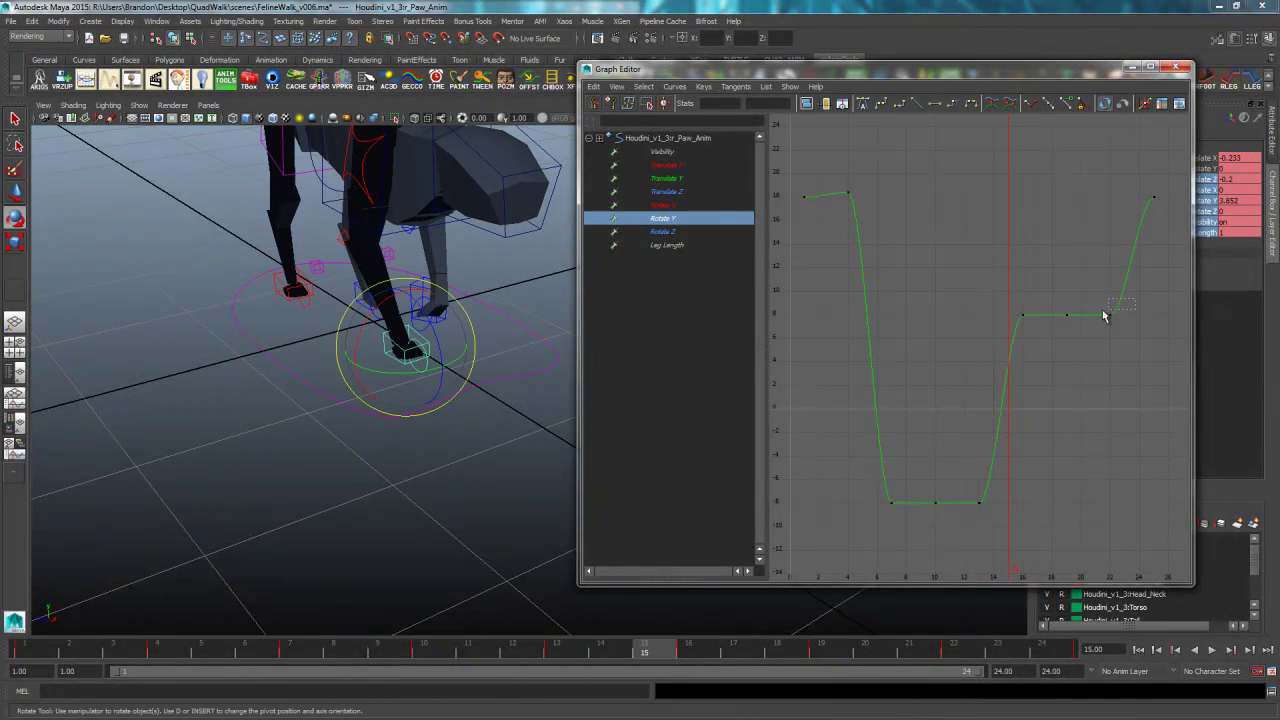
pyautogui.moveTo(1014, 342); pyautogui.dragTo(1016, 340)
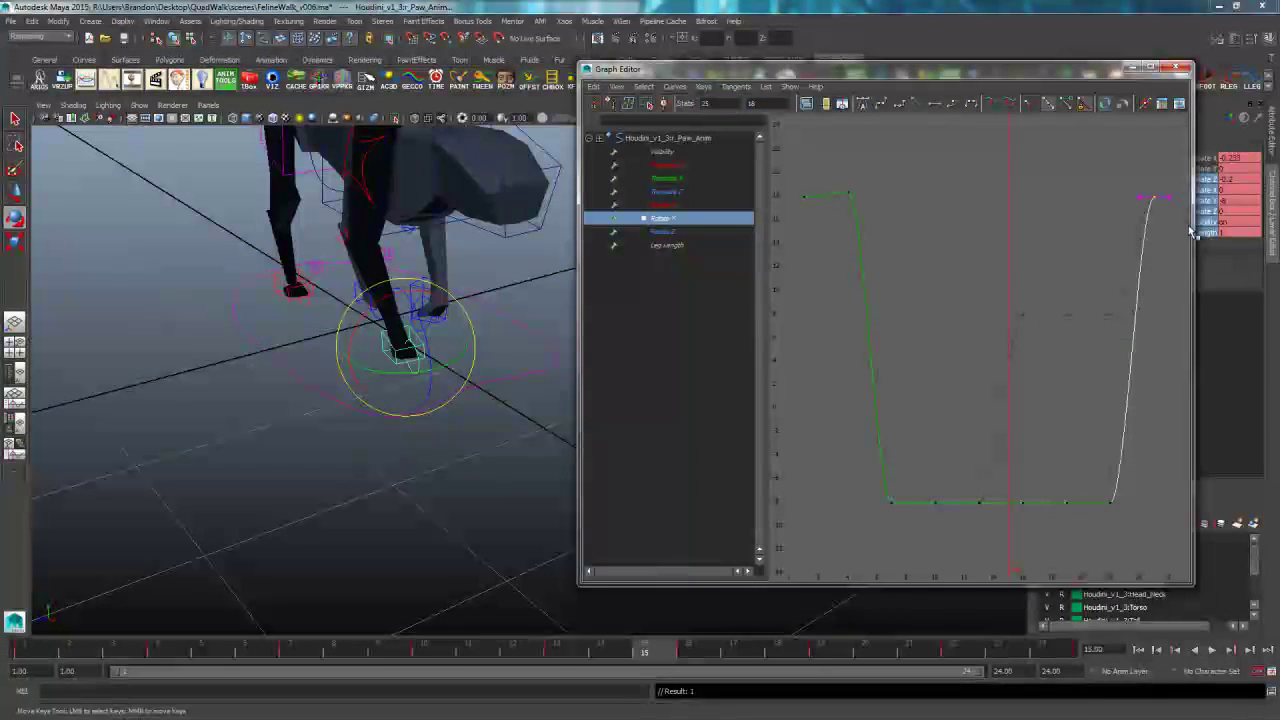
# - Tilt the tangents of the last and first Rotate Y keys to match the curve's direction through the loop
pyautogui.moveTo(1116, 178); pyautogui.dragTo(1133, 226)
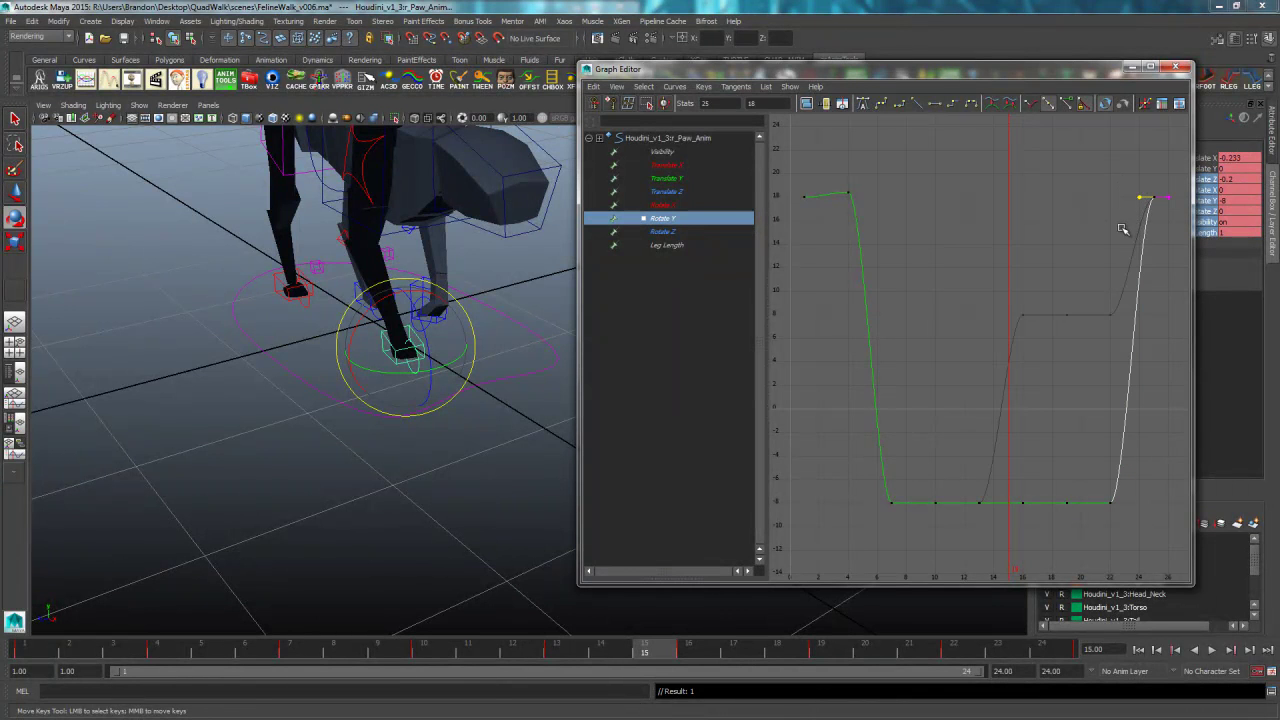
pyautogui.moveTo(1126, 232); pyautogui.dragTo(1123, 236, button='middle')
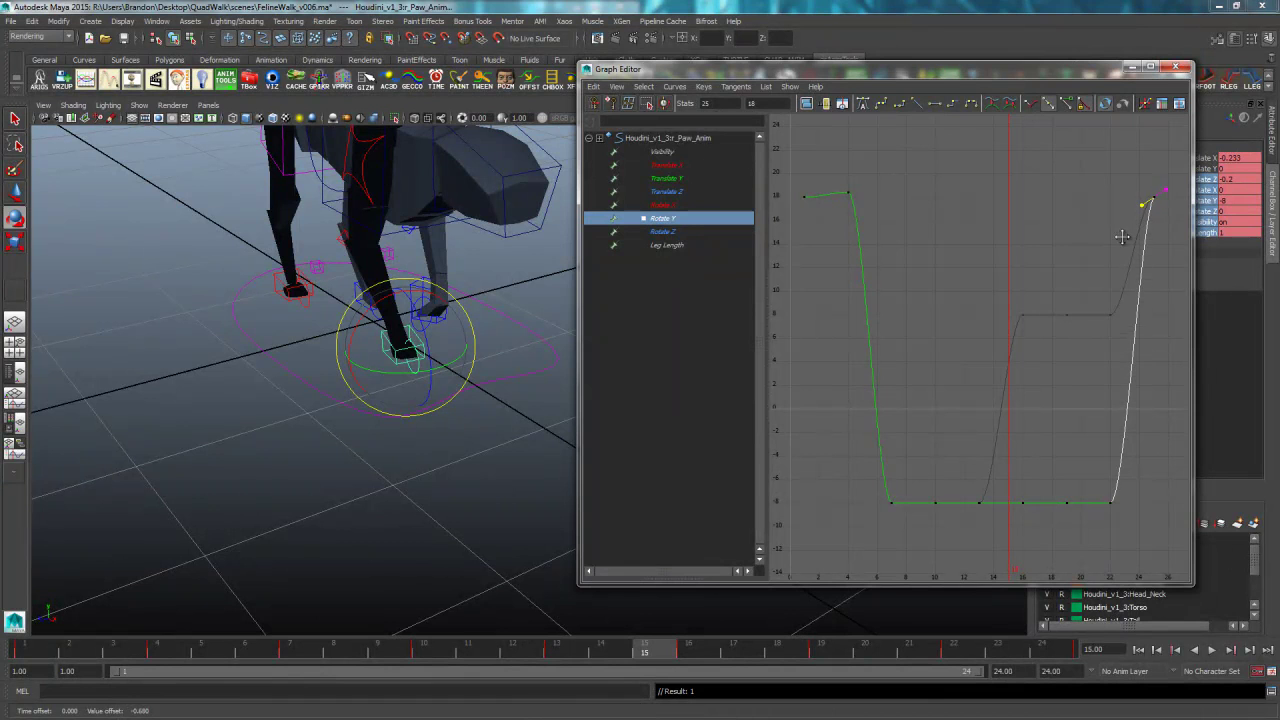
pyautogui.moveTo(804, 203); pyautogui.dragTo(805, 204)
pyautogui.moveTo(786, 196); pyautogui.dragTo(799, 206, button='middle')
pyautogui.hotkey('ctrl', 'z')
pyautogui.moveTo(777, 187); pyautogui.dragTo(794, 206)
pyautogui.moveTo(794, 209); pyautogui.dragTo(794, 214, button='middle')
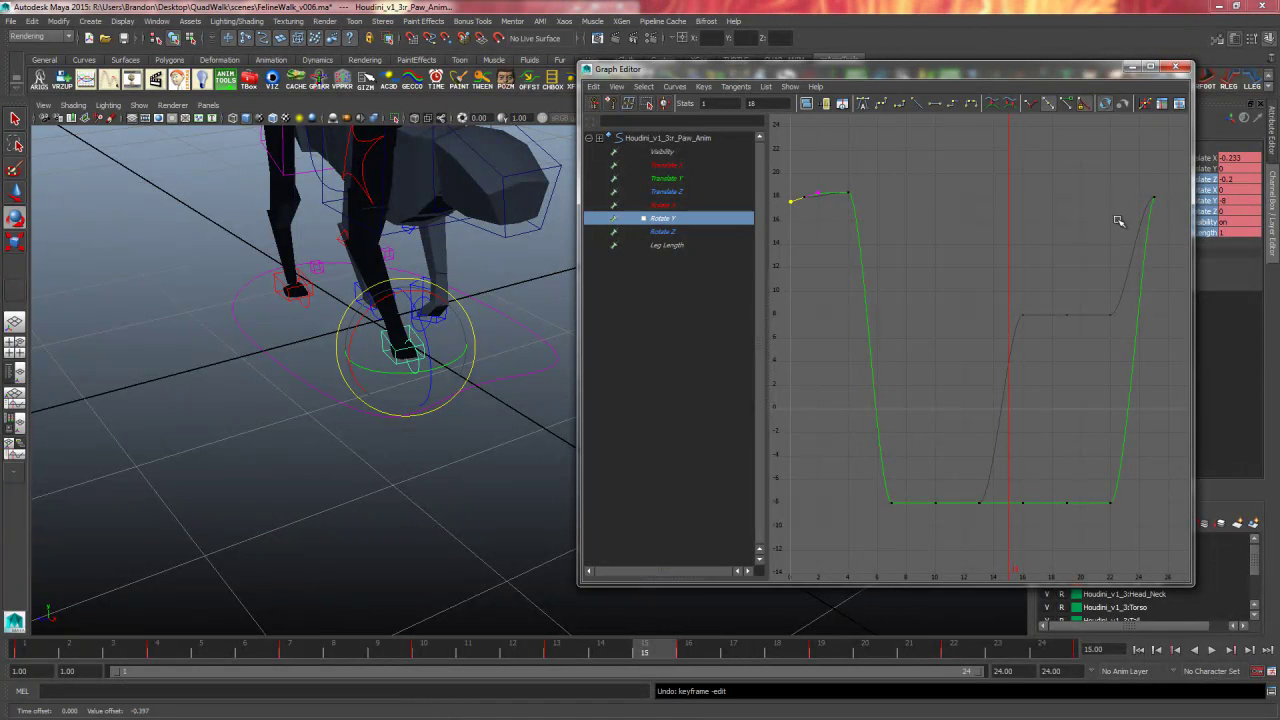
# - Lower the Rotate Y keys at frames 1 and 25 to about 13.2 and slope their tangents upward for a continuous loop
pyautogui.moveTo(1174, 196); pyautogui.dragTo(782, 216)
pyautogui.keyDown('shift'); pyautogui.moveTo(1003, 220); pyautogui.dragTo(1004, 276, button='middle'); pyautogui.keyUp('shift')
pyautogui.click(865, 106)
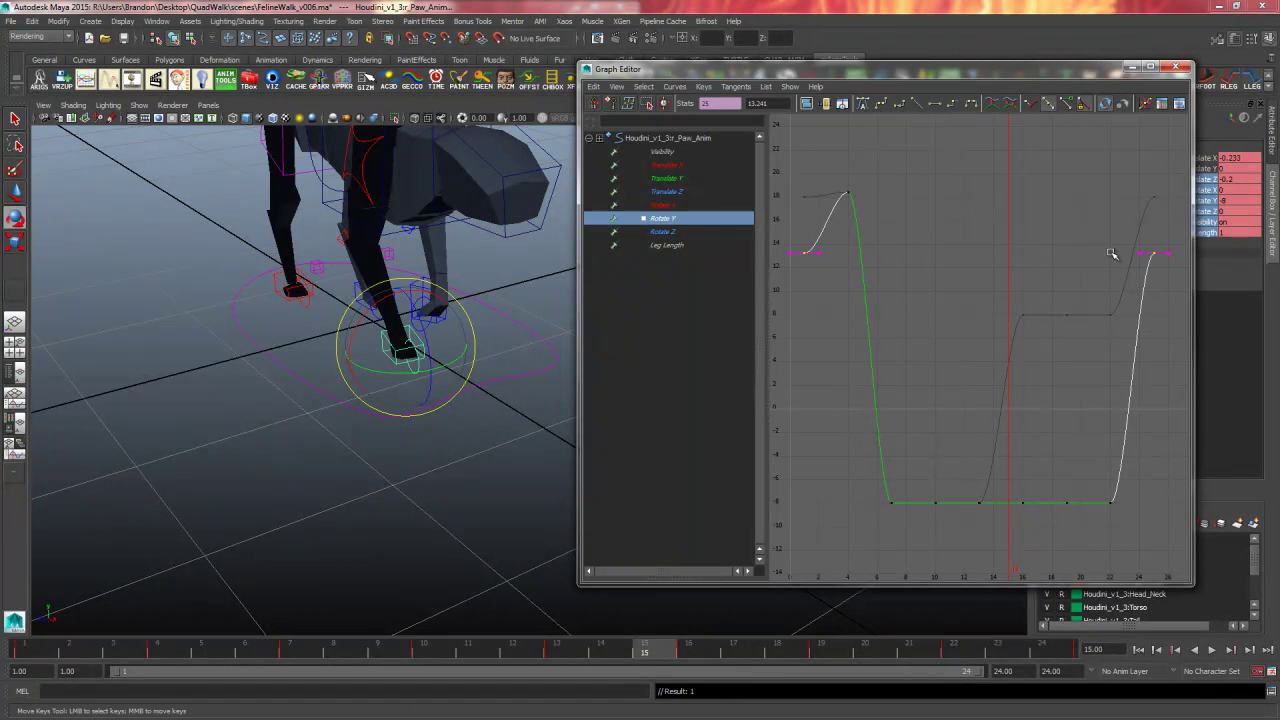
pyautogui.moveTo(788, 271); pyautogui.dragTo(797, 276)
pyautogui.keyDown('shift'); pyautogui.moveTo(1114, 235); pyautogui.dragTo(1146, 277); pyautogui.keyUp('shift')
pyautogui.keyDown('shift'); pyautogui.moveTo(979, 259); pyautogui.dragTo(983, 272, button='middle'); pyautogui.keyUp('shift')
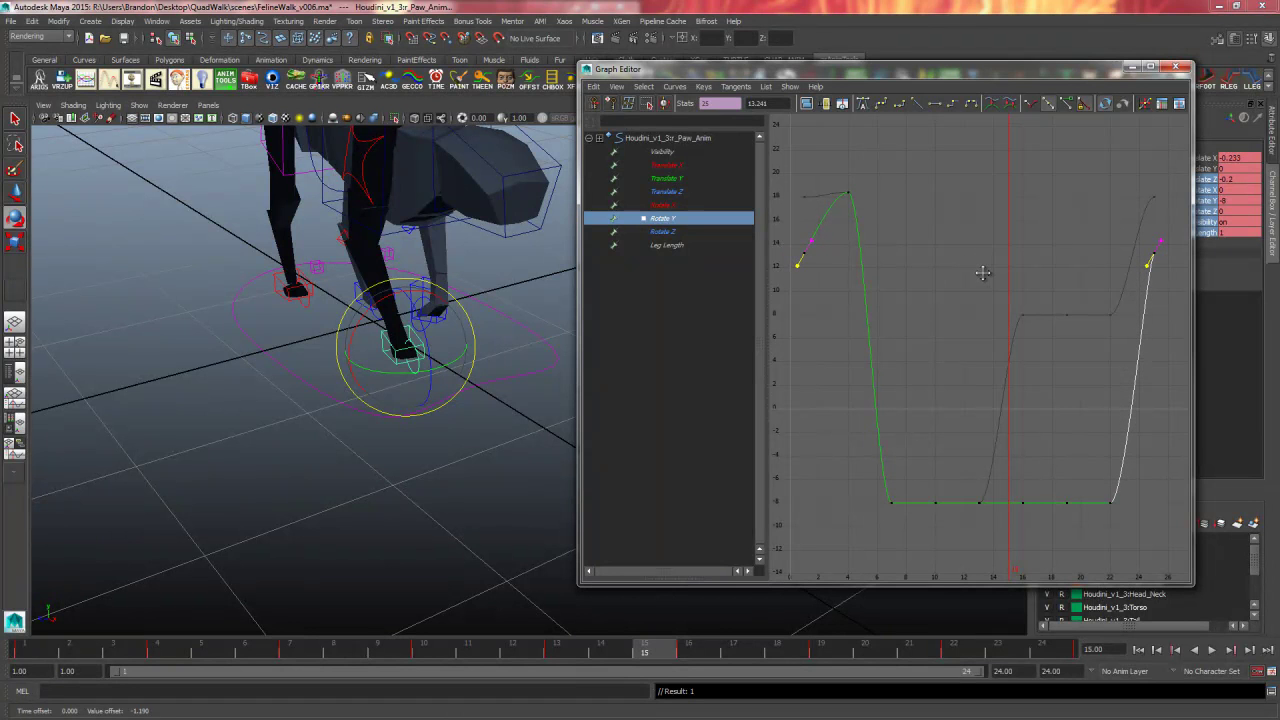
pyautogui.keyDown('alt'); pyautogui.moveTo(506, 331); pyautogui.dragTo(464, 453); pyautogui.keyUp('alt')
pyautogui.moveTo(63, 647); pyautogui.dragTo(630, 617)
# - Isolate the Rotate Z curve, raise its keys at frames 1 and 25 to about -34.4, and slope their tangents downward
pyautogui.click(663, 231)
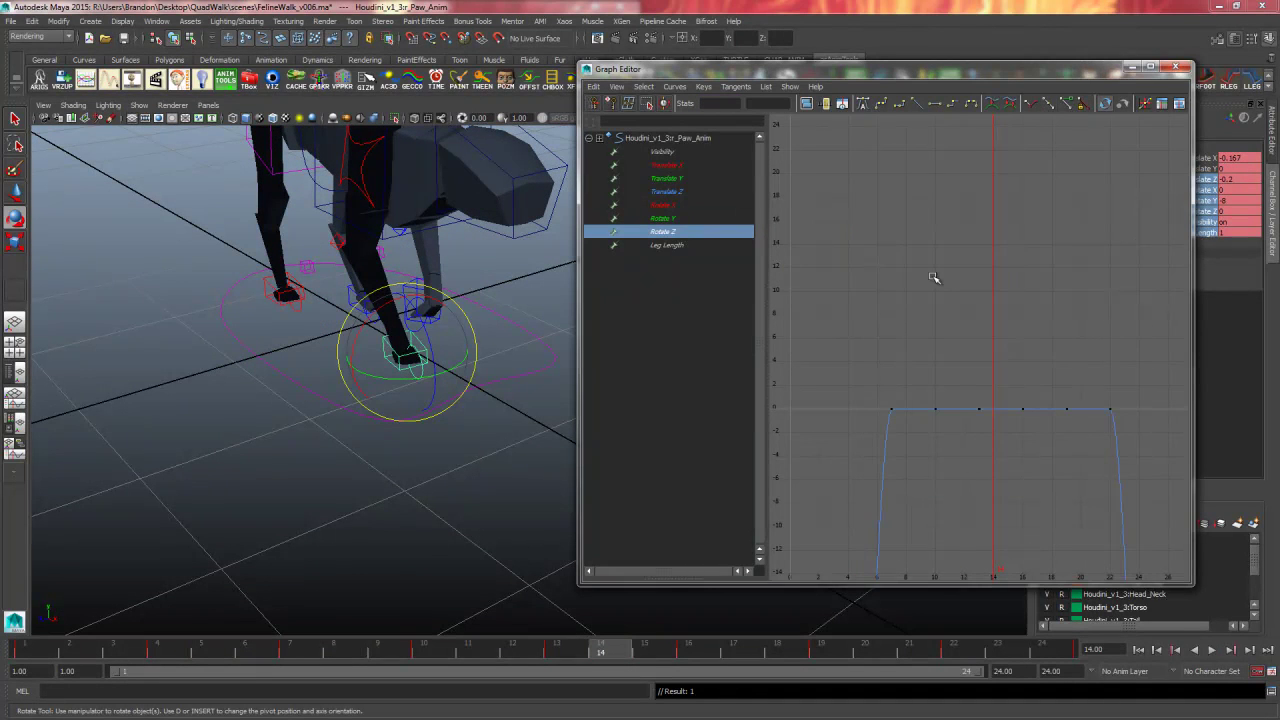
pyautogui.press('f')
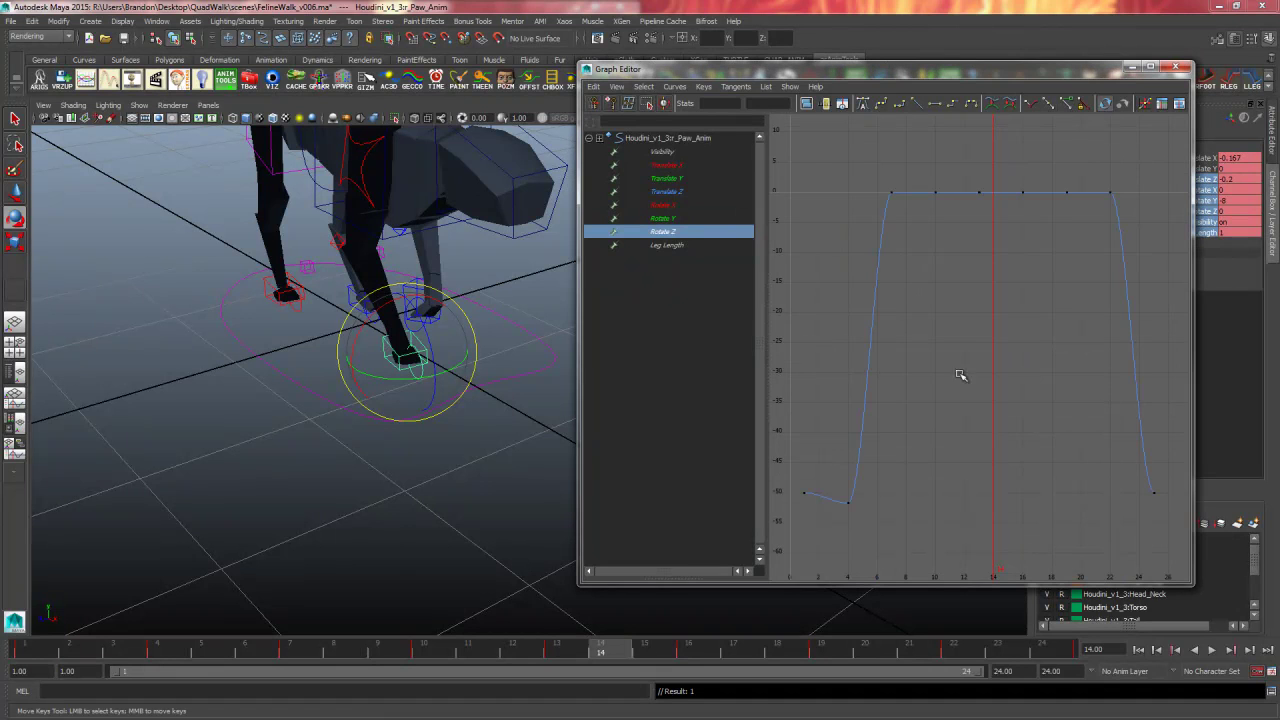
pyautogui.moveTo(1181, 474); pyautogui.dragTo(849, 504)
pyautogui.keyDown('shift'); pyautogui.click(800, 492); pyautogui.keyUp('shift')
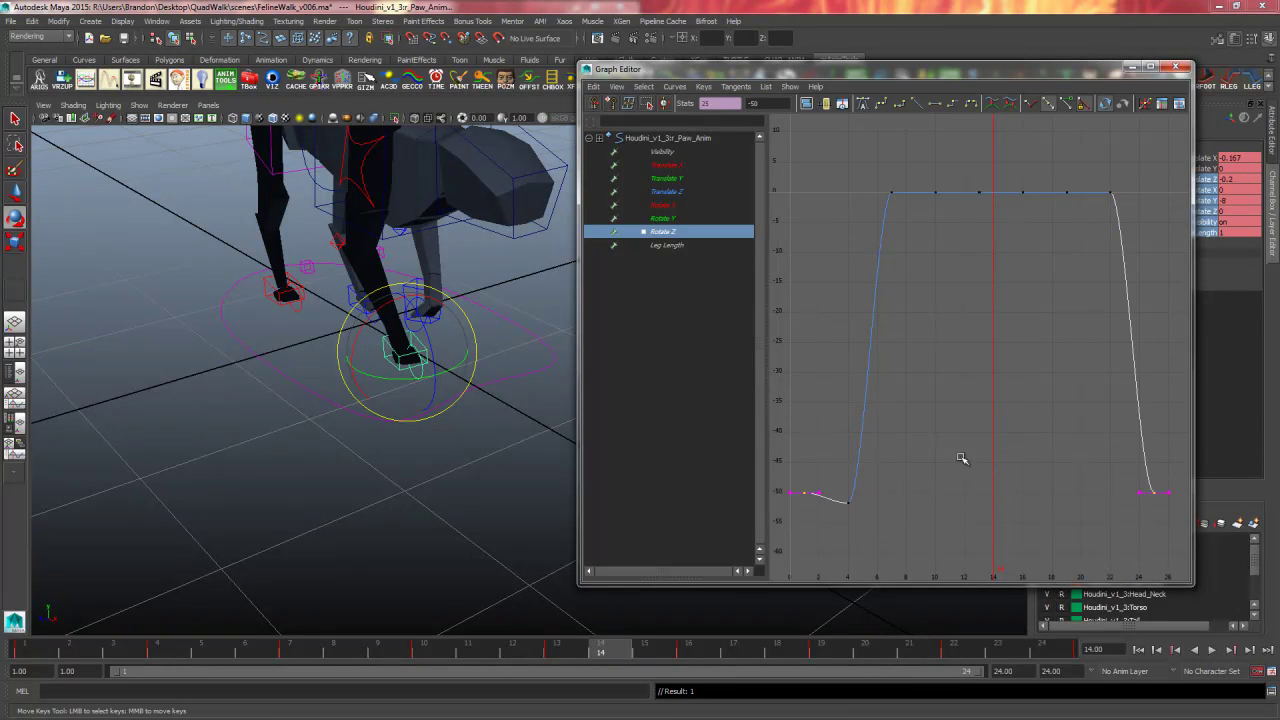
pyautogui.moveTo(939, 512); pyautogui.dragTo(966, 425, button='middle')
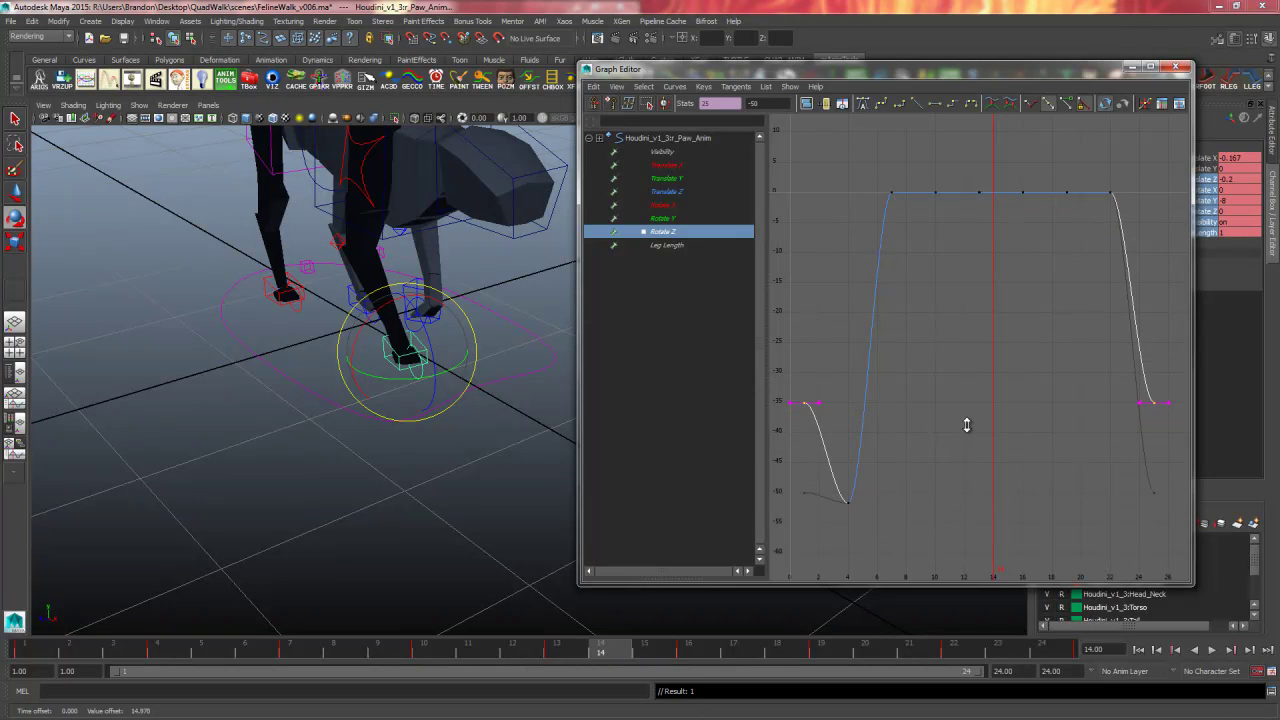
pyautogui.click(791, 399)
pyautogui.keyDown('shift'); pyautogui.click(1140, 398); pyautogui.keyUp('shift')
pyautogui.moveTo(974, 424); pyautogui.dragTo(975, 408, button='middle')
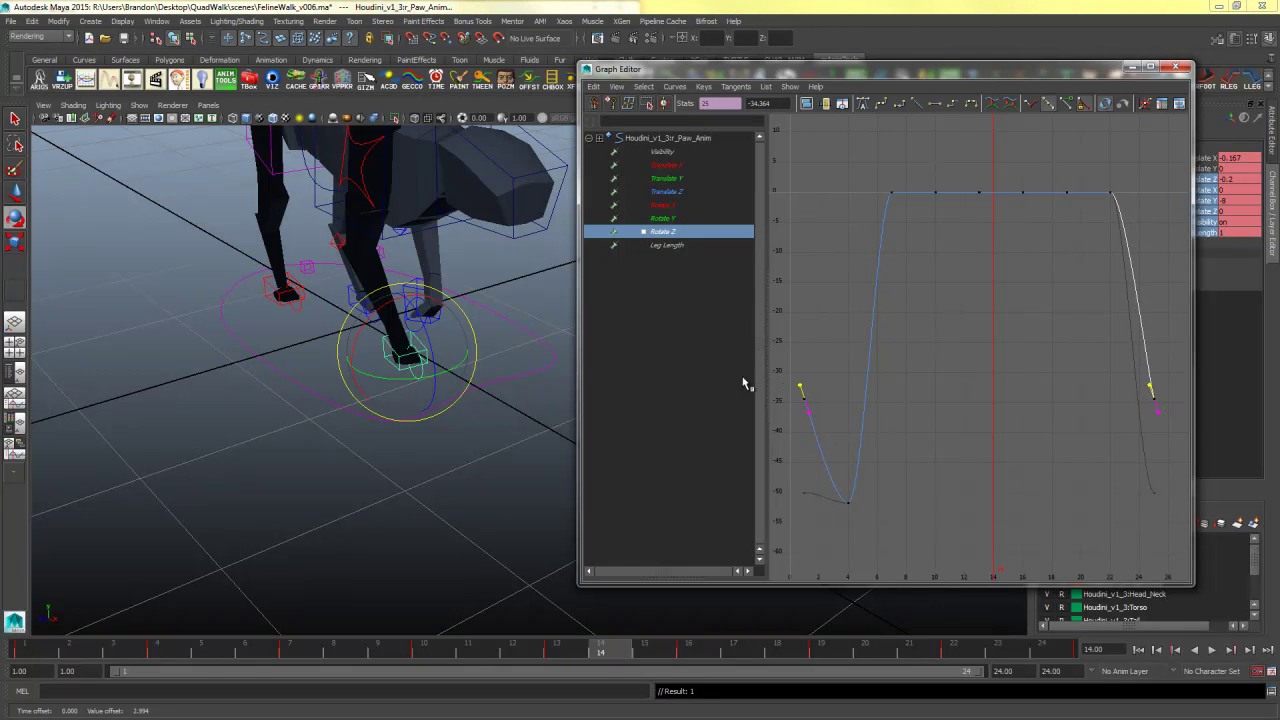
pyautogui.click(1212, 649)
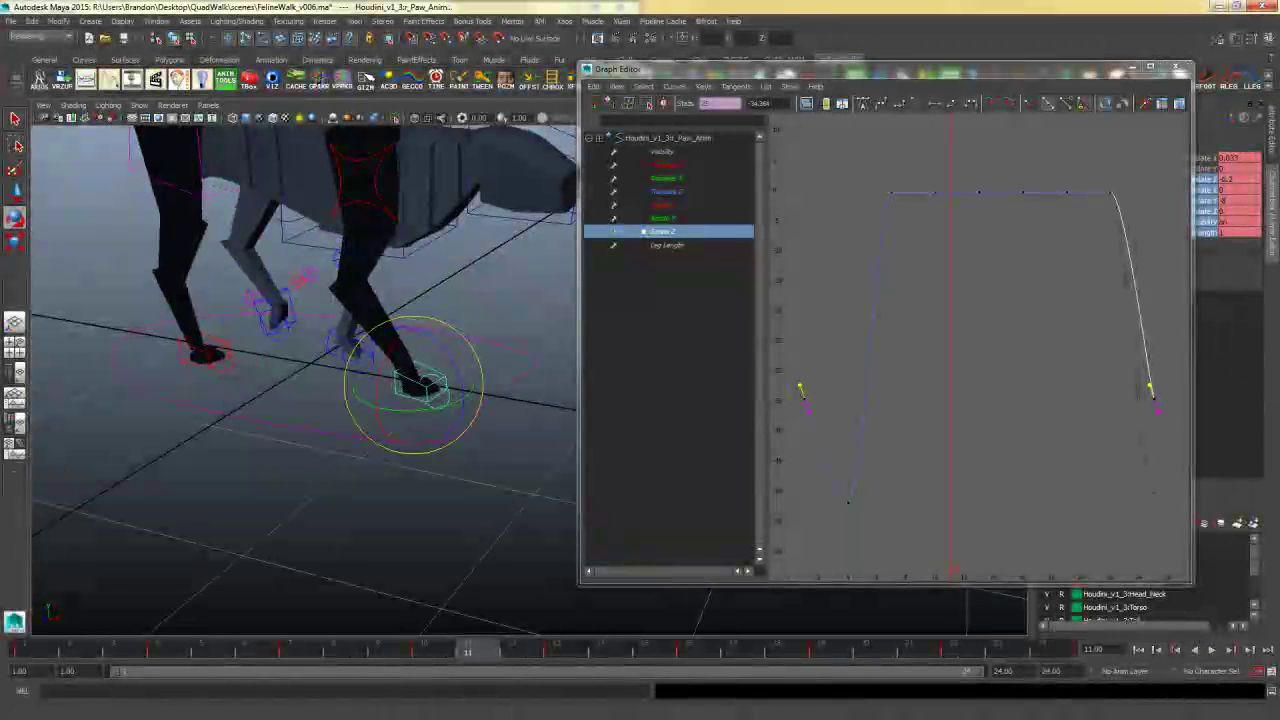
# - Examine the Rotate Z curve of the right front toe control, including its key at frame 7
pyautogui.click(465, 407)
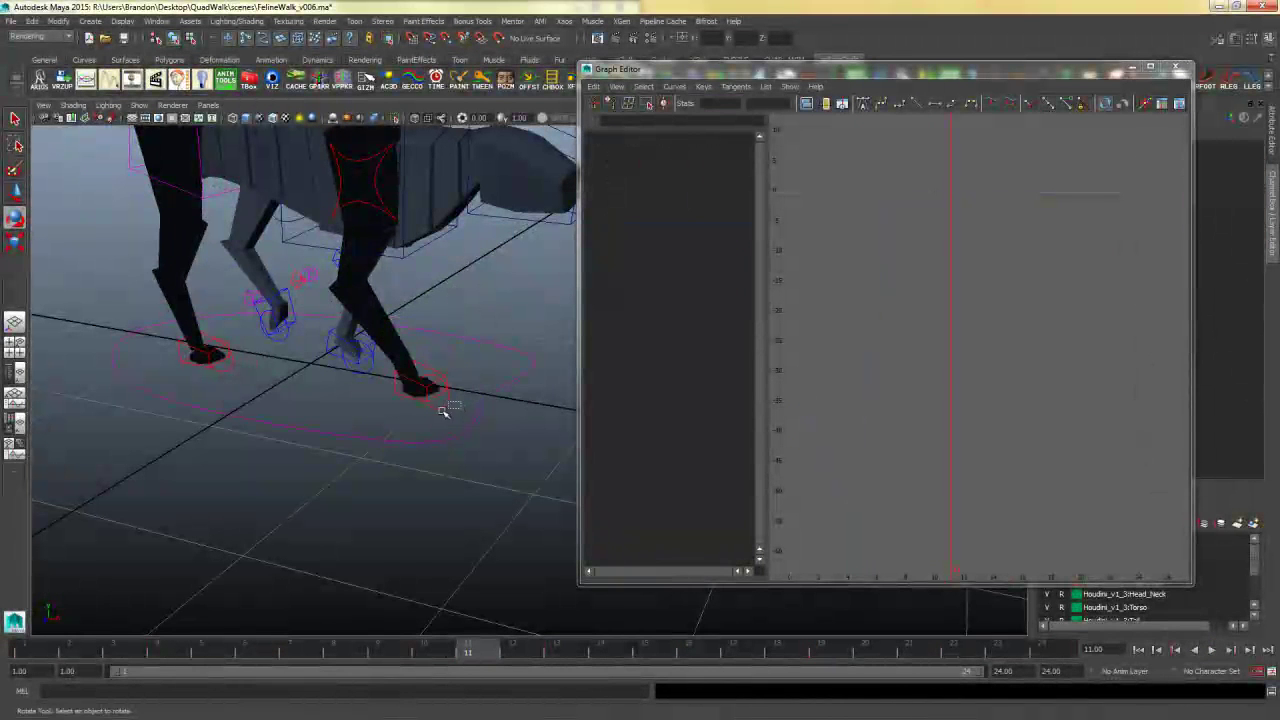
pyautogui.click(452, 407)
pyautogui.click(663, 191)
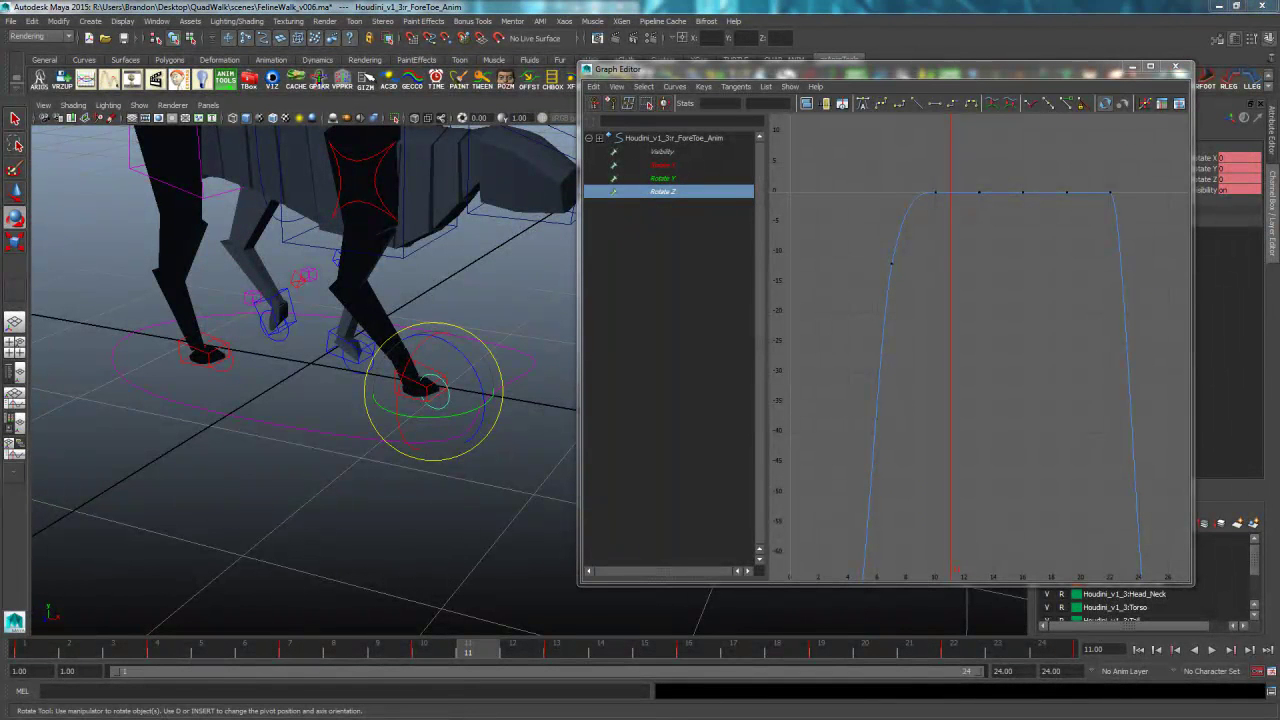
pyautogui.press('f')
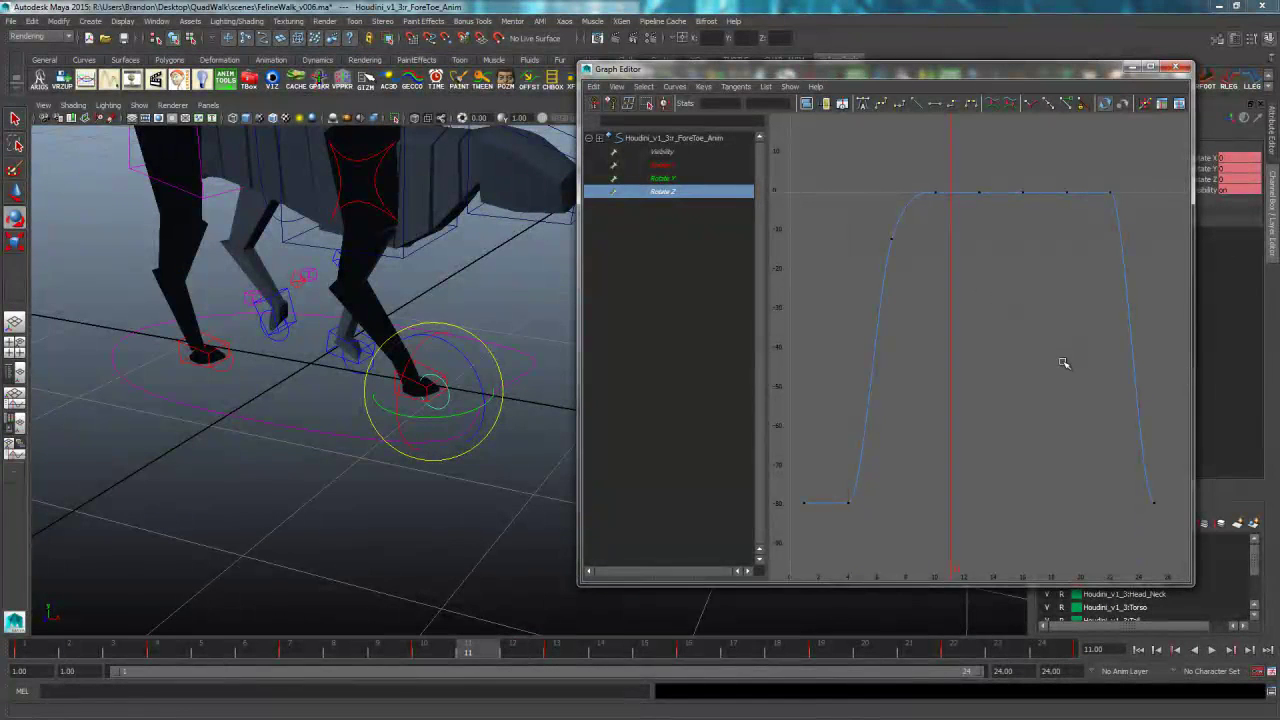
pyautogui.moveTo(924, 234); pyautogui.dragTo(851, 288)
pyautogui.click(1017, 362)
pyautogui.scroll(-6, 1014, 334)
pyautogui.scroll(3, 1014, 334)
pyautogui.click(495, 293)
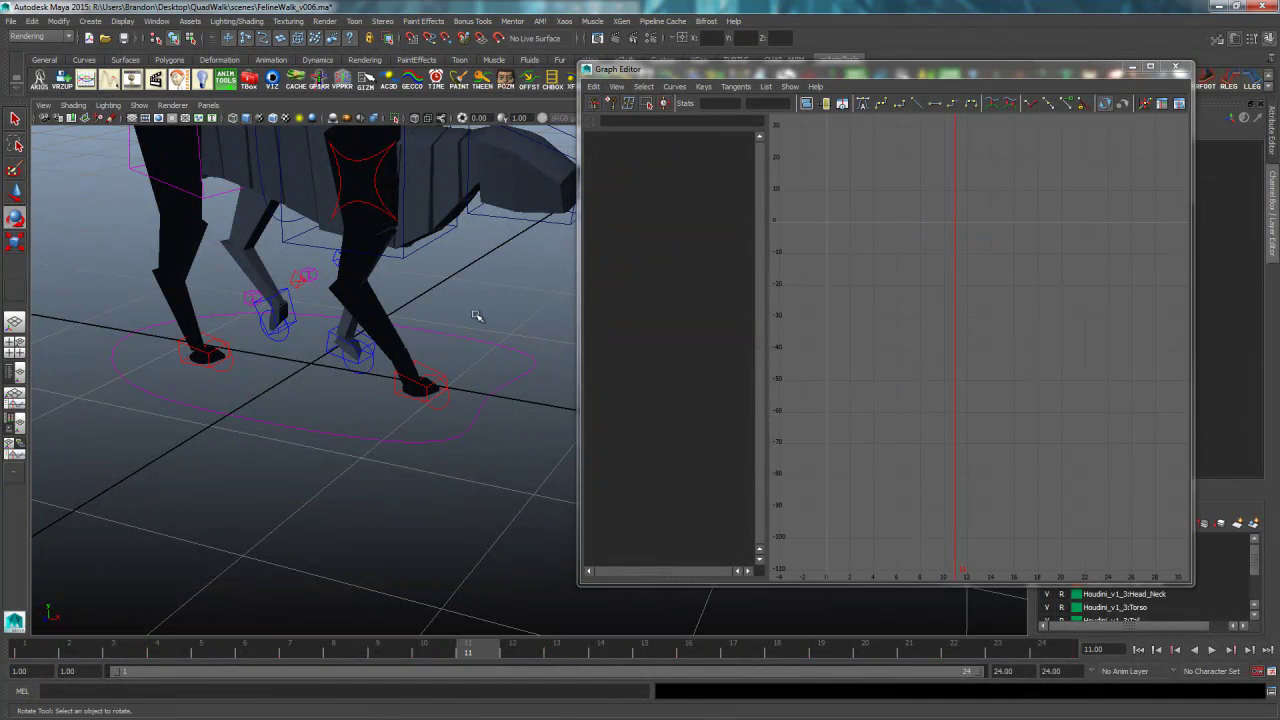
# - Isolate the right front paw's Translate Y curve, move its first key to frame -2, and set that key to 0
pyautogui.click(425, 372)
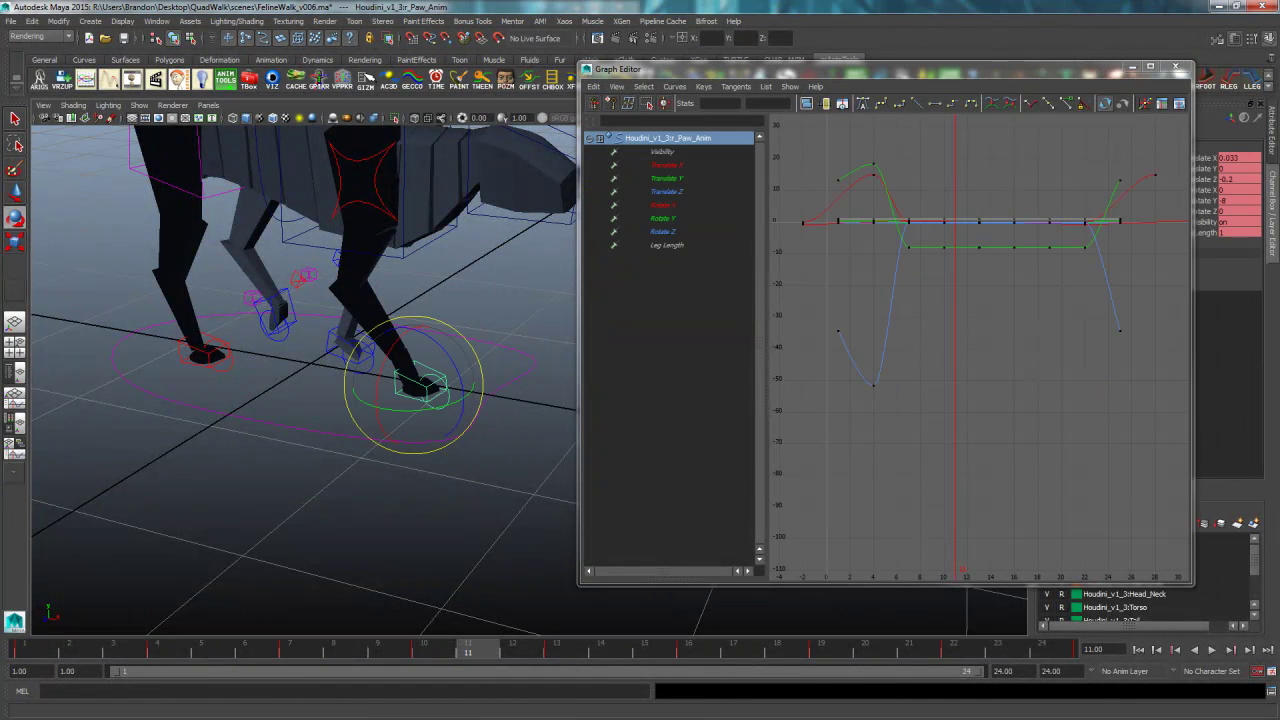
pyautogui.click(667, 178)
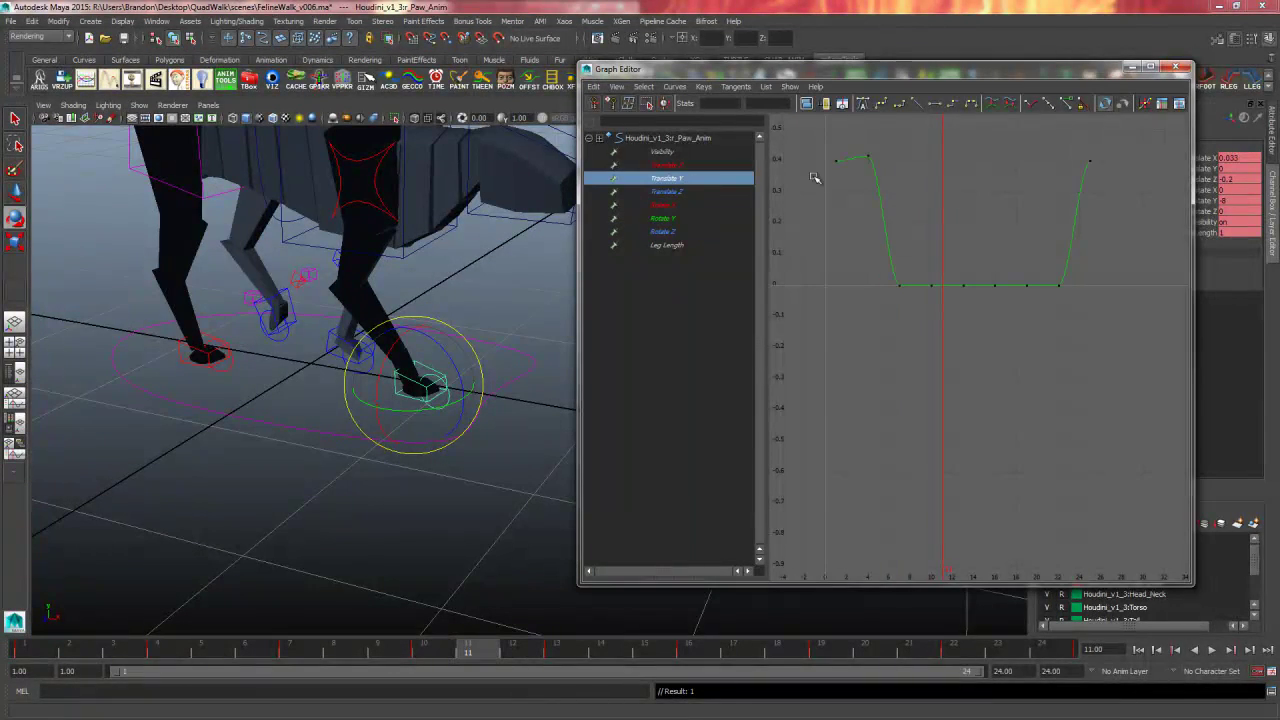
pyautogui.moveTo(818, 142); pyautogui.dragTo(853, 194)
pyautogui.moveTo(897, 252); pyautogui.dragTo(838, 250)
pyautogui.press('e')
pyautogui.keyDown('shift'); pyautogui.moveTo(865, 248); pyautogui.dragTo(827, 247, button='middle'); pyautogui.keyUp('shift')
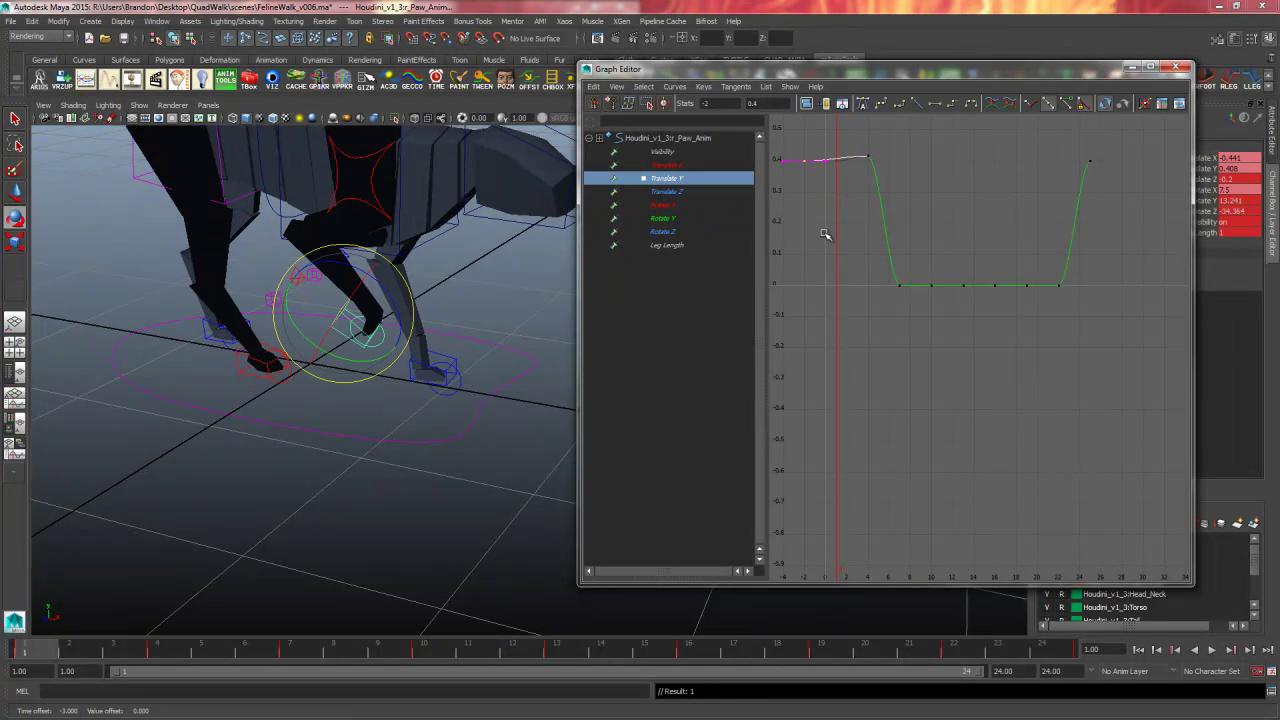
pyautogui.doubleClick(765, 103)
pyautogui.write('0')
pyautogui.press('Return')
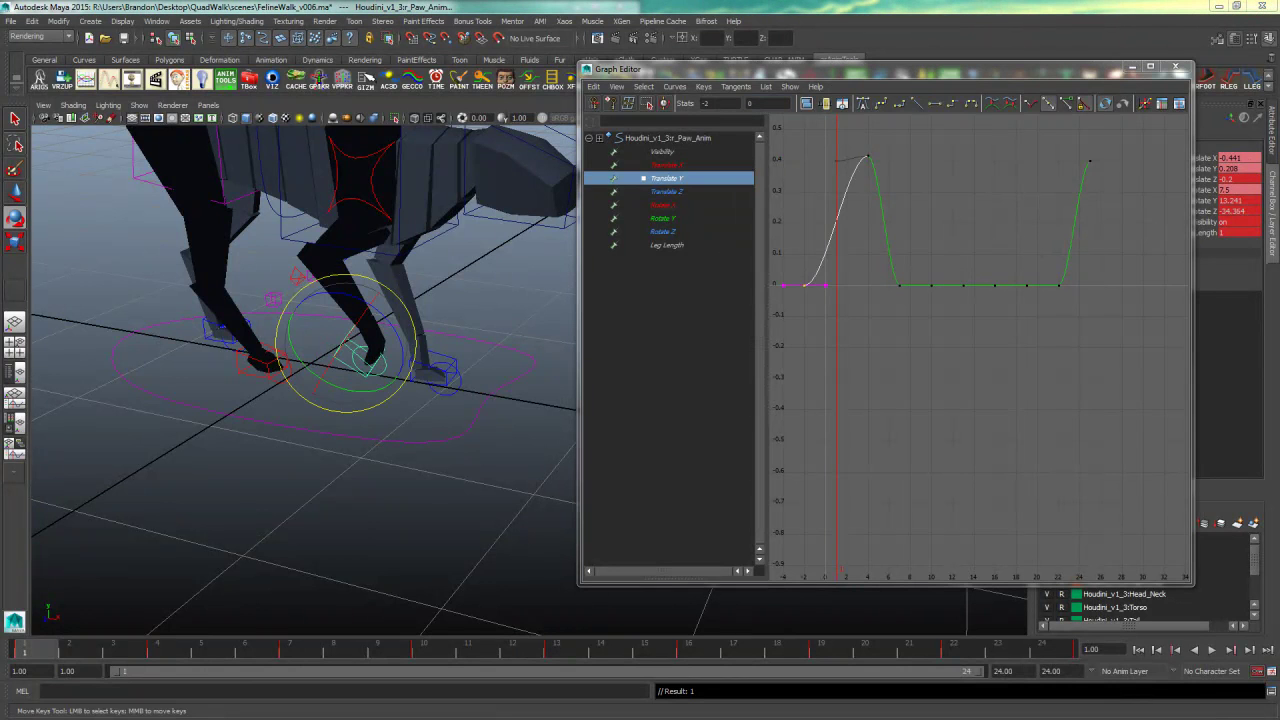
# - Move the last Translate Y key to frame 28 and set the peak keys at frames 4 and 28 to 0.4
pyautogui.moveTo(1143, 152); pyautogui.dragTo(1070, 200)
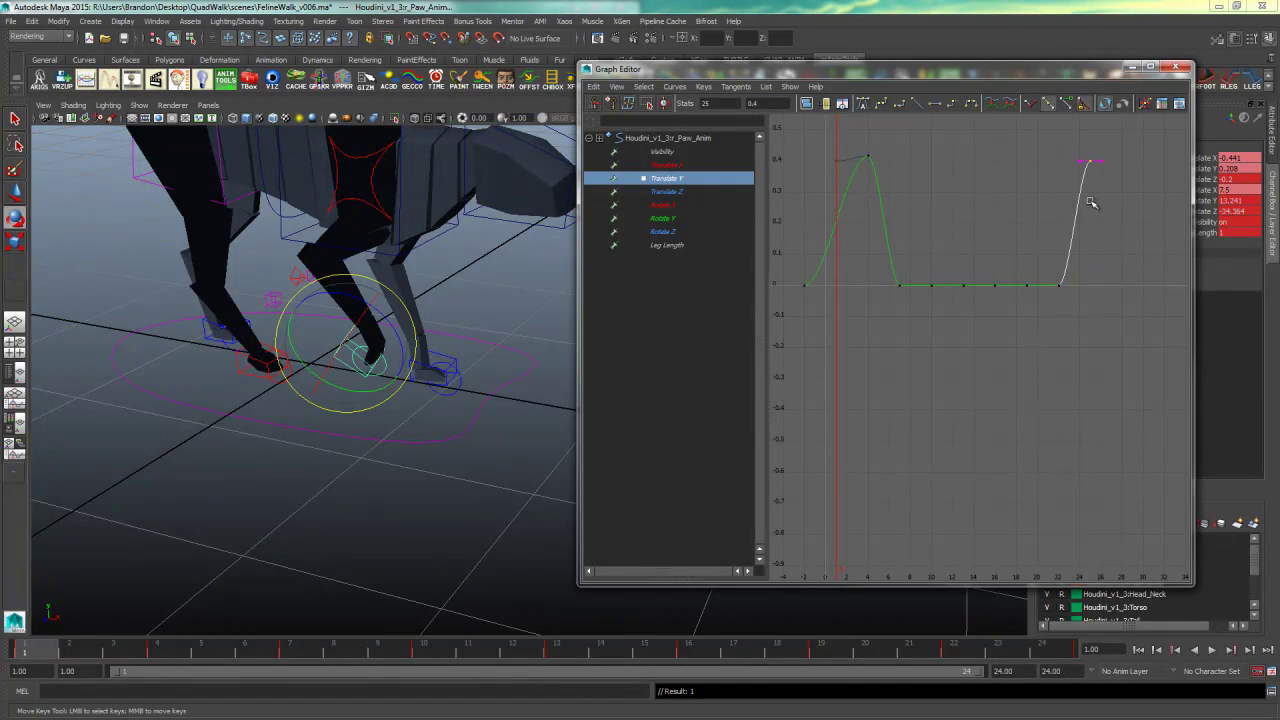
pyautogui.moveTo(1095, 204); pyautogui.dragTo(1133, 199, button='middle')
pyautogui.click(867, 157)
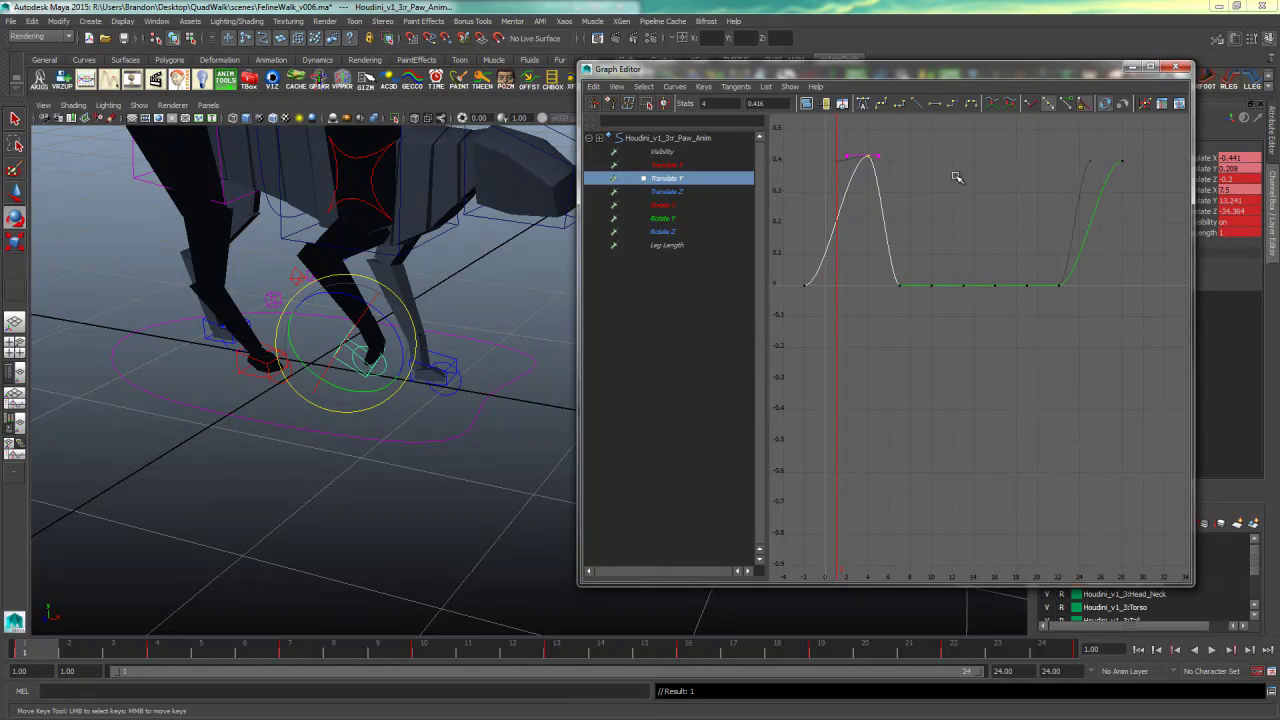
pyautogui.moveTo(1160, 156); pyautogui.dragTo(1100, 188)
pyautogui.click(867, 157)
pyautogui.moveTo(1151, 142); pyautogui.dragTo(828, 164)
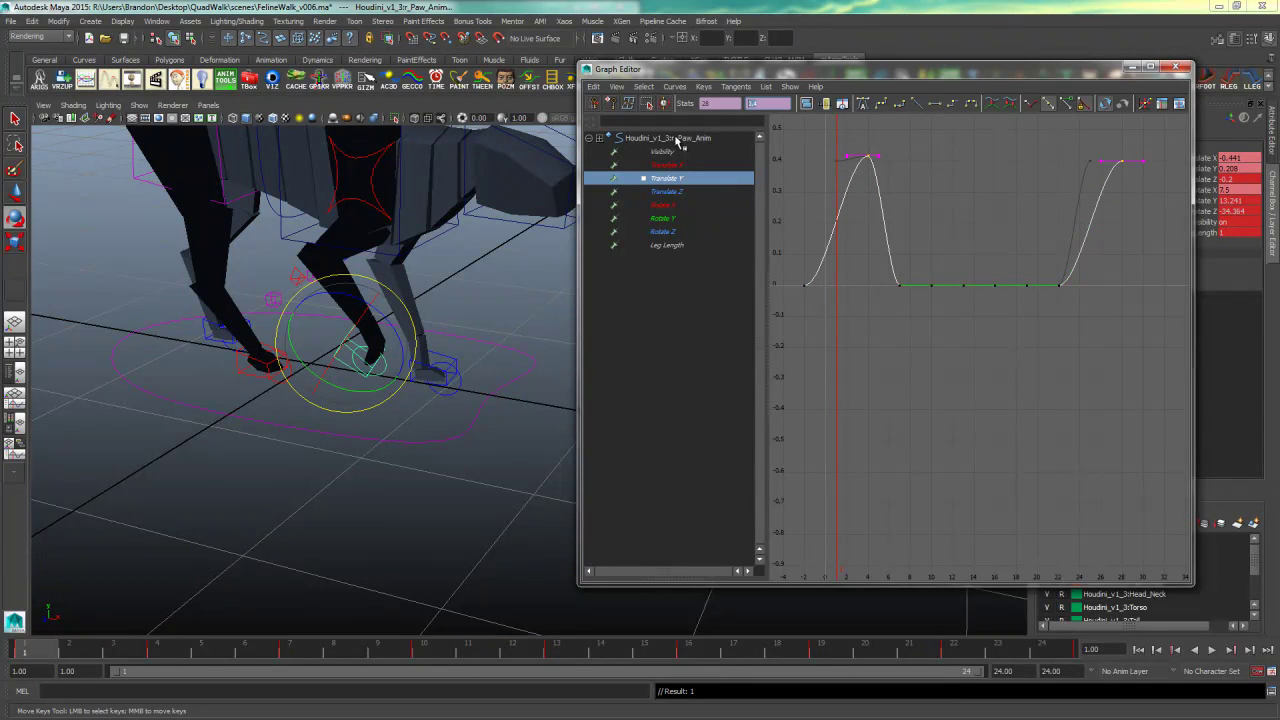
pyautogui.write('.4')
pyautogui.press('Return')
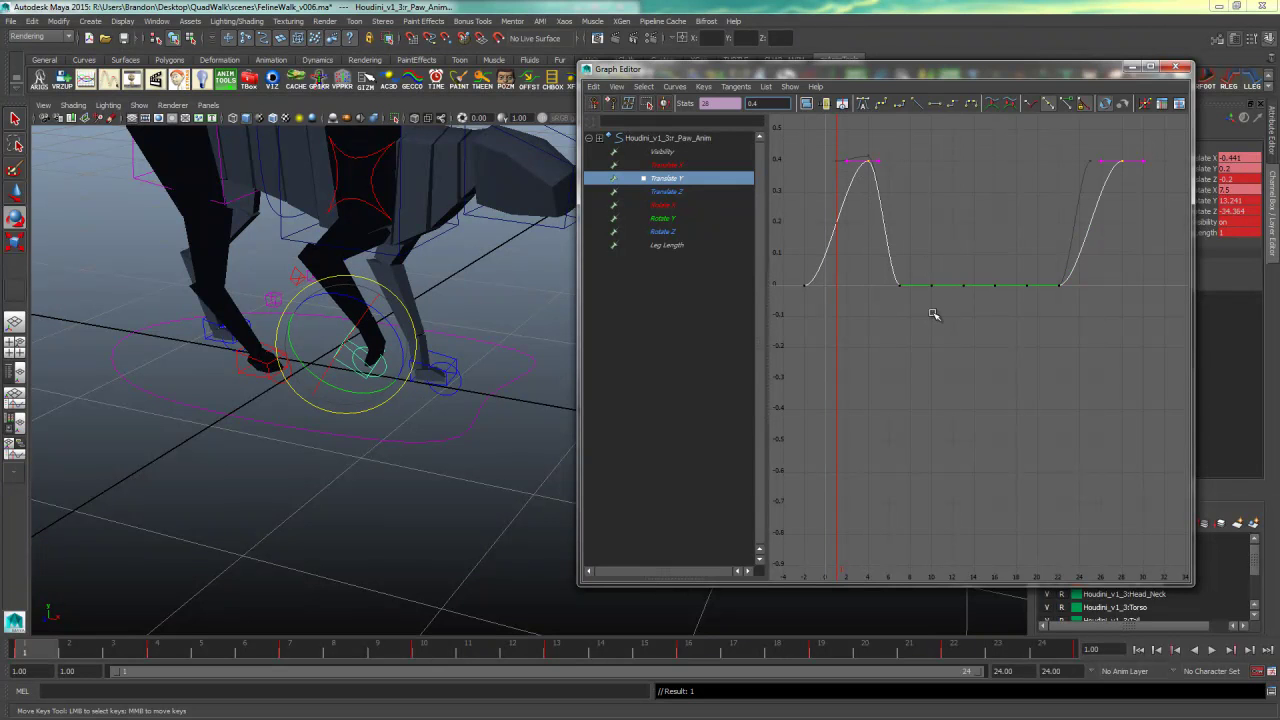
pyautogui.click(1212, 649)
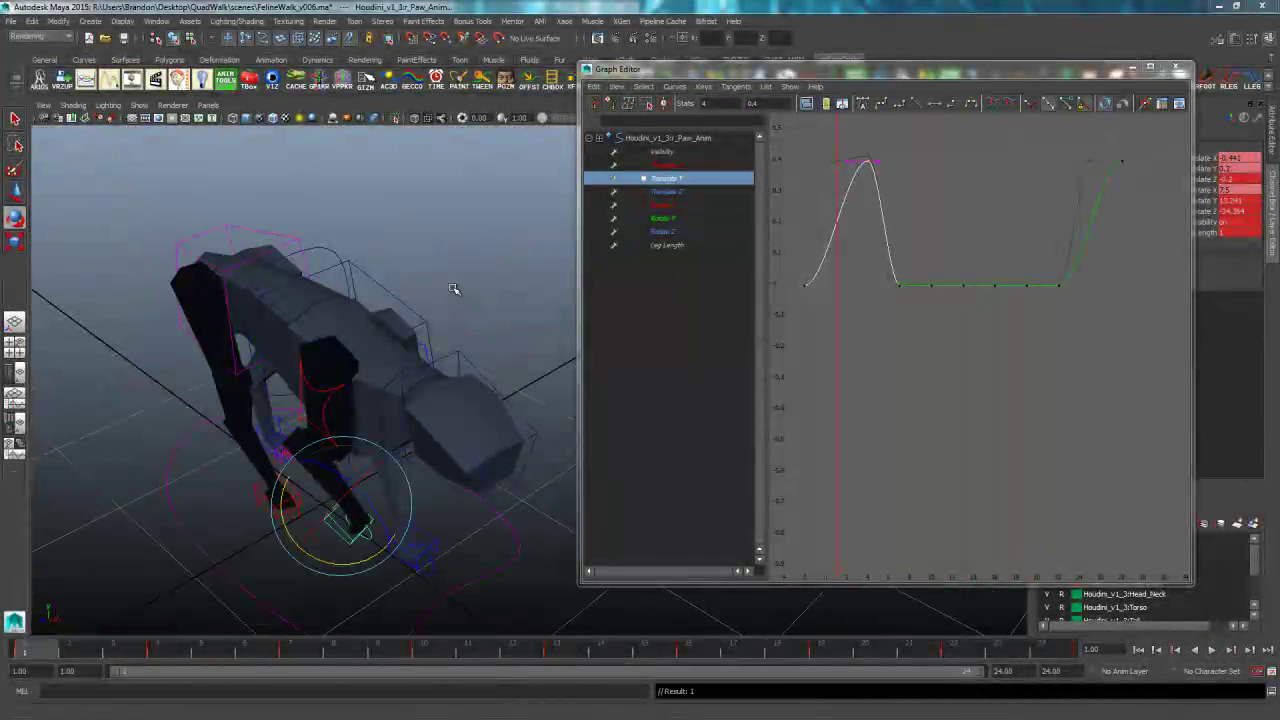
pyautogui.keyDown('alt'); pyautogui.moveTo(451, 269); pyautogui.dragTo(510, 218); pyautogui.keyUp('alt')
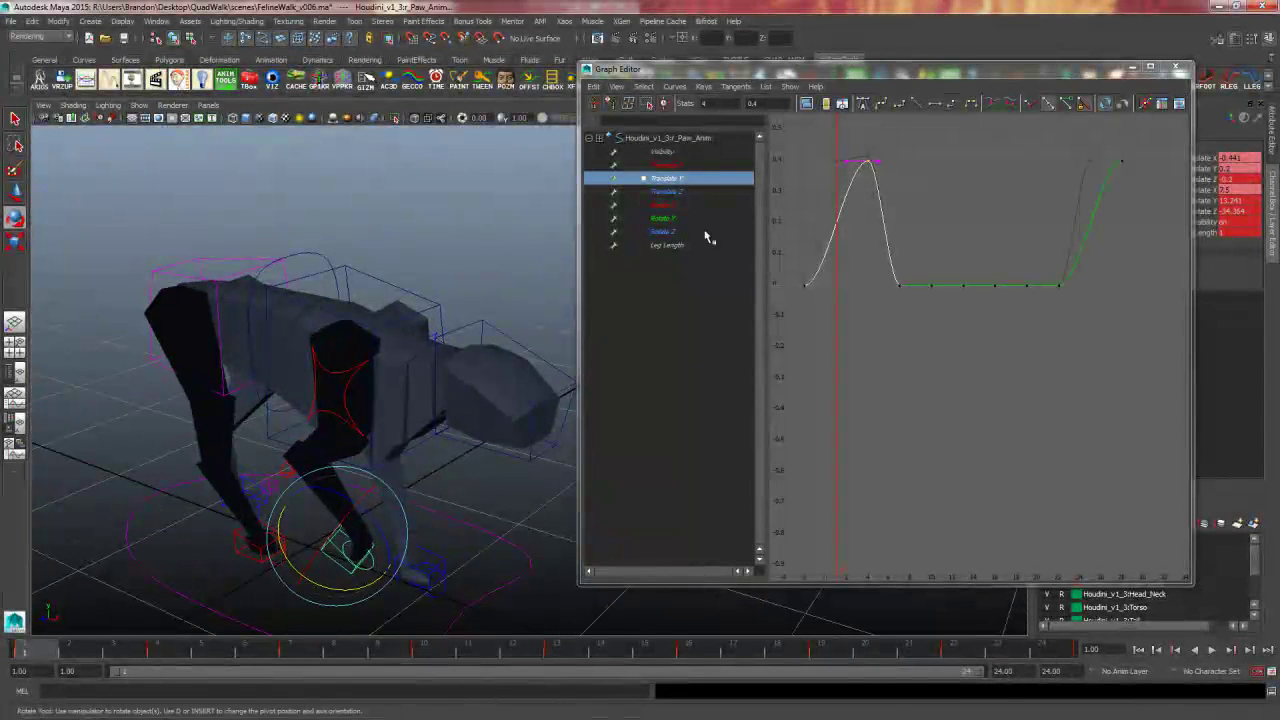
# - Shift both Translate Y peak keys one frame earlier, to frames 3 and 27
pyautogui.moveTo(1150, 153); pyautogui.dragTo(850, 184)
pyautogui.click(467, 243)
pyautogui.click(337, 543)
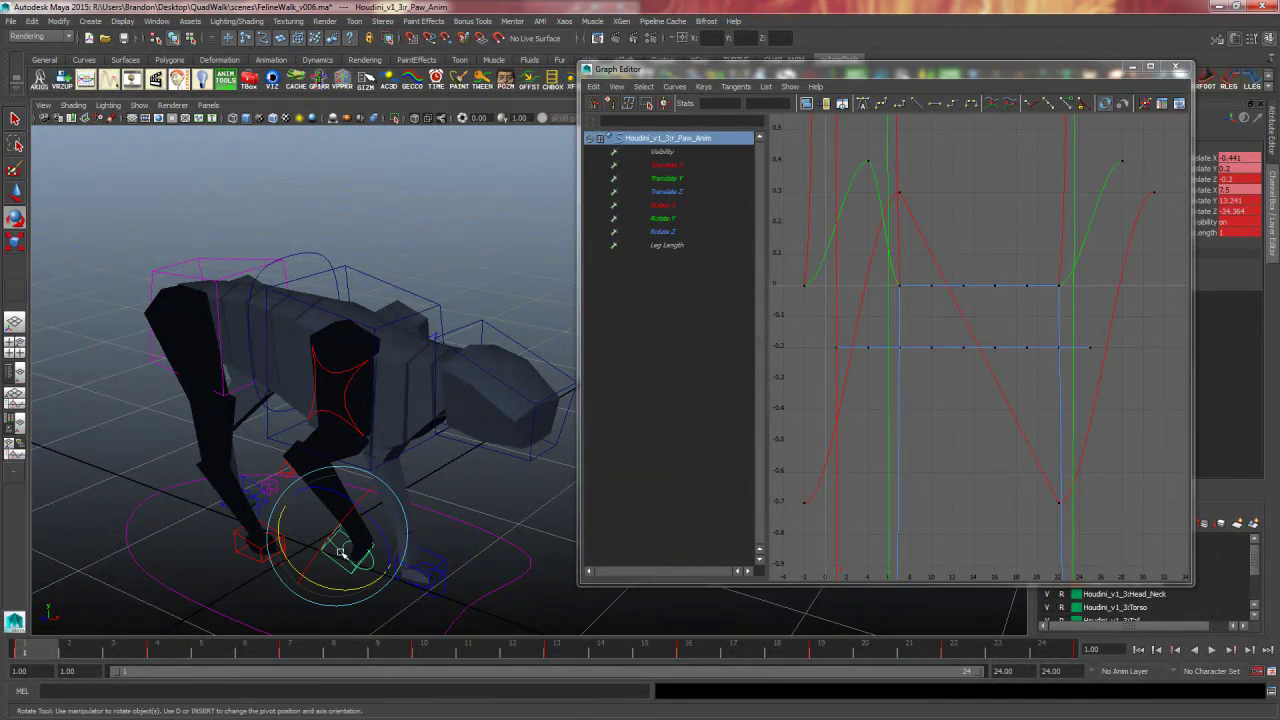
pyautogui.click(683, 181)
pyautogui.press('w')
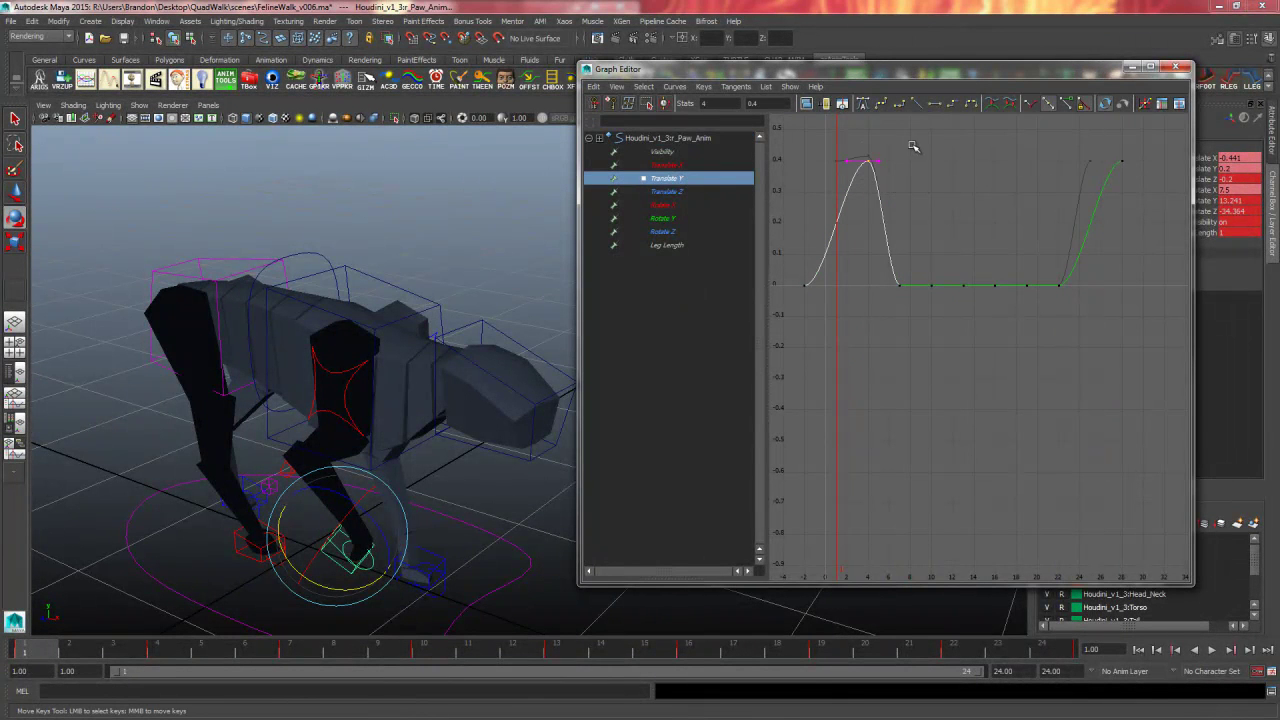
pyautogui.moveTo(1146, 138); pyautogui.dragTo(1064, 190)
pyautogui.moveTo(1146, 147); pyautogui.dragTo(828, 190)
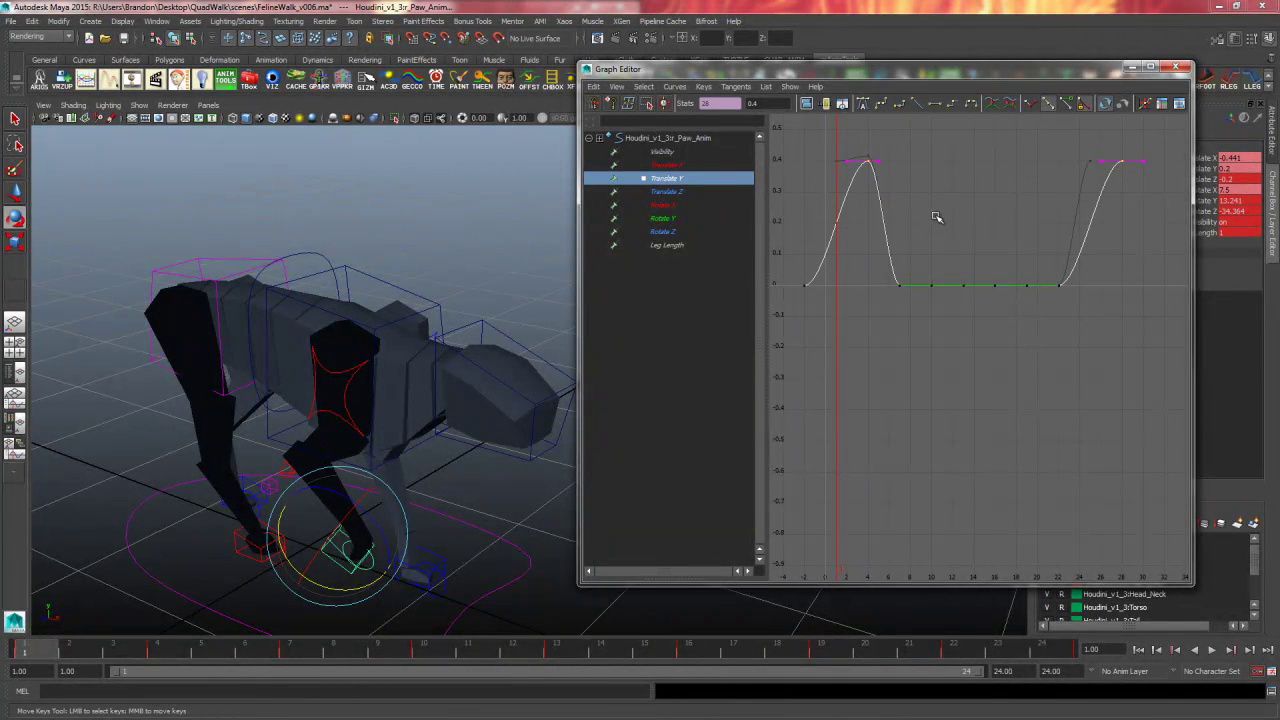
pyautogui.moveTo(934, 212); pyautogui.dragTo(931, 213, button='middle')
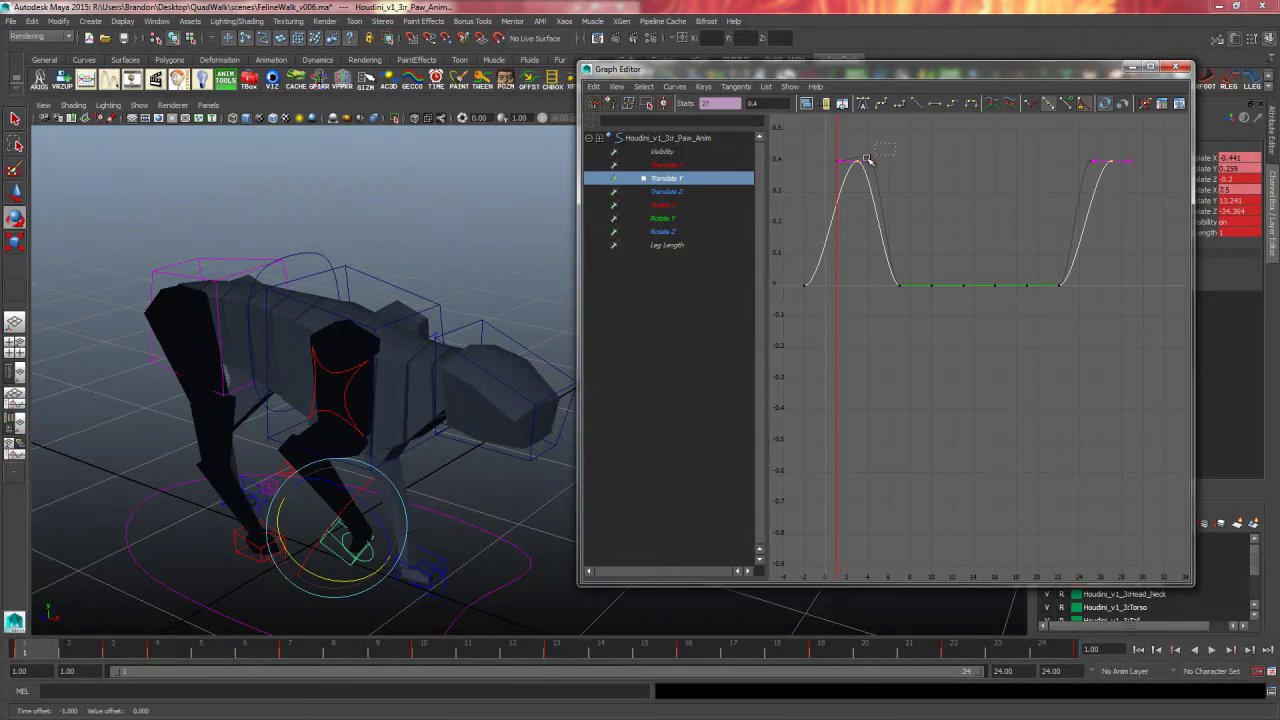
# - Check the two shifted Translate Y peaks and play back the walk cycle from a side view
pyautogui.moveTo(893, 145); pyautogui.dragTo(839, 174)
pyautogui.click(1105, 155)
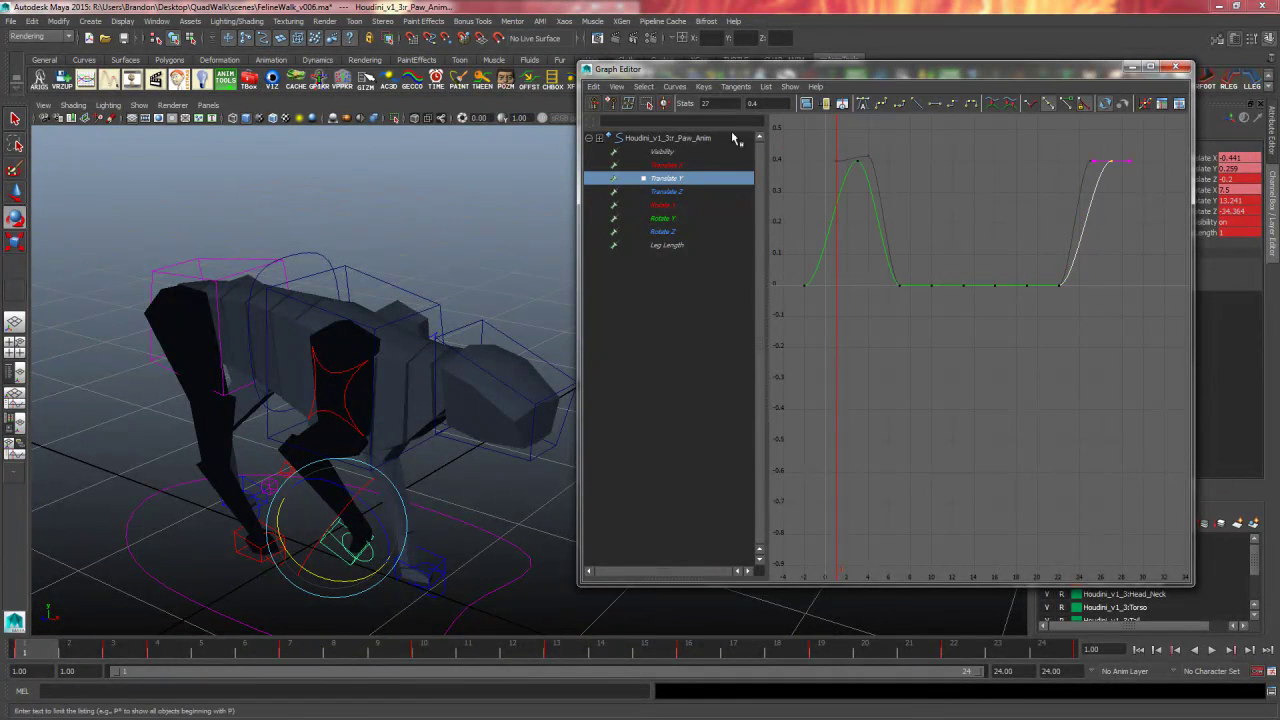
pyautogui.keyDown('alt'); pyautogui.moveTo(430, 375); pyautogui.dragTo(424, 347); pyautogui.keyUp('alt')
pyautogui.click(1213, 650)
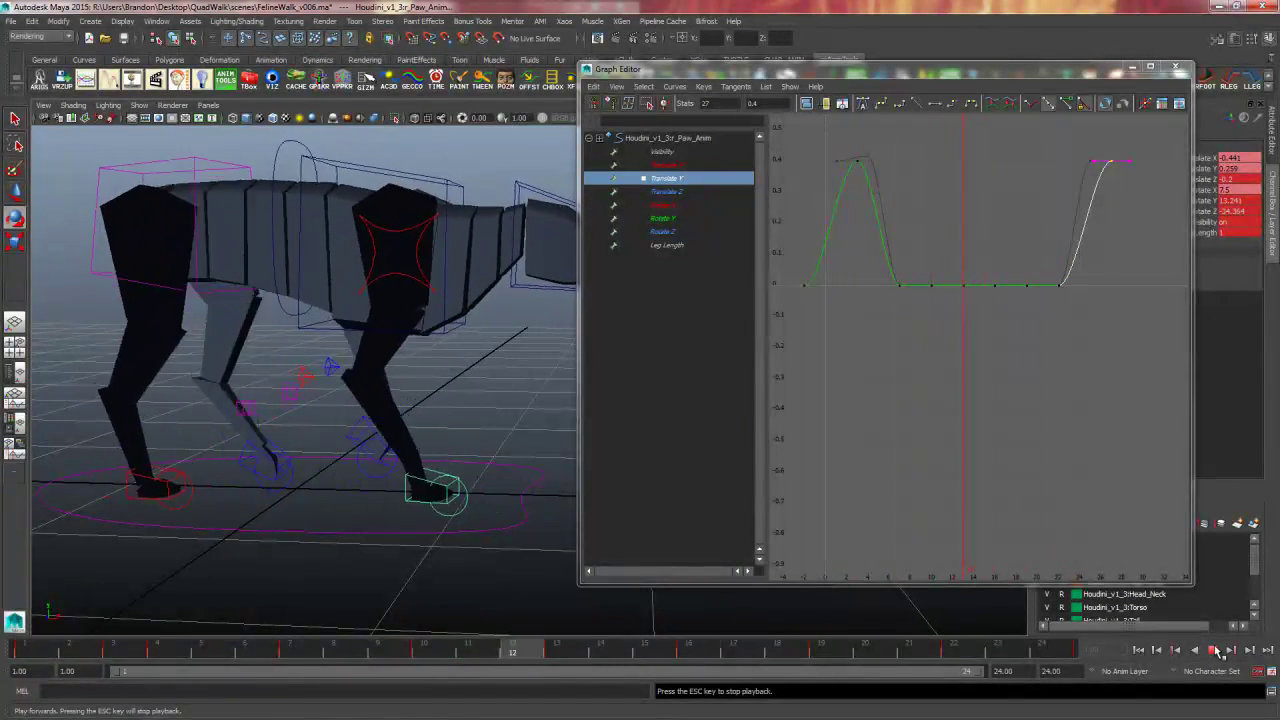
# - Stop playback, select the right front paw control, and examine its landing pose around frames 6 and 7 from the side
pyautogui.click(1216, 650)
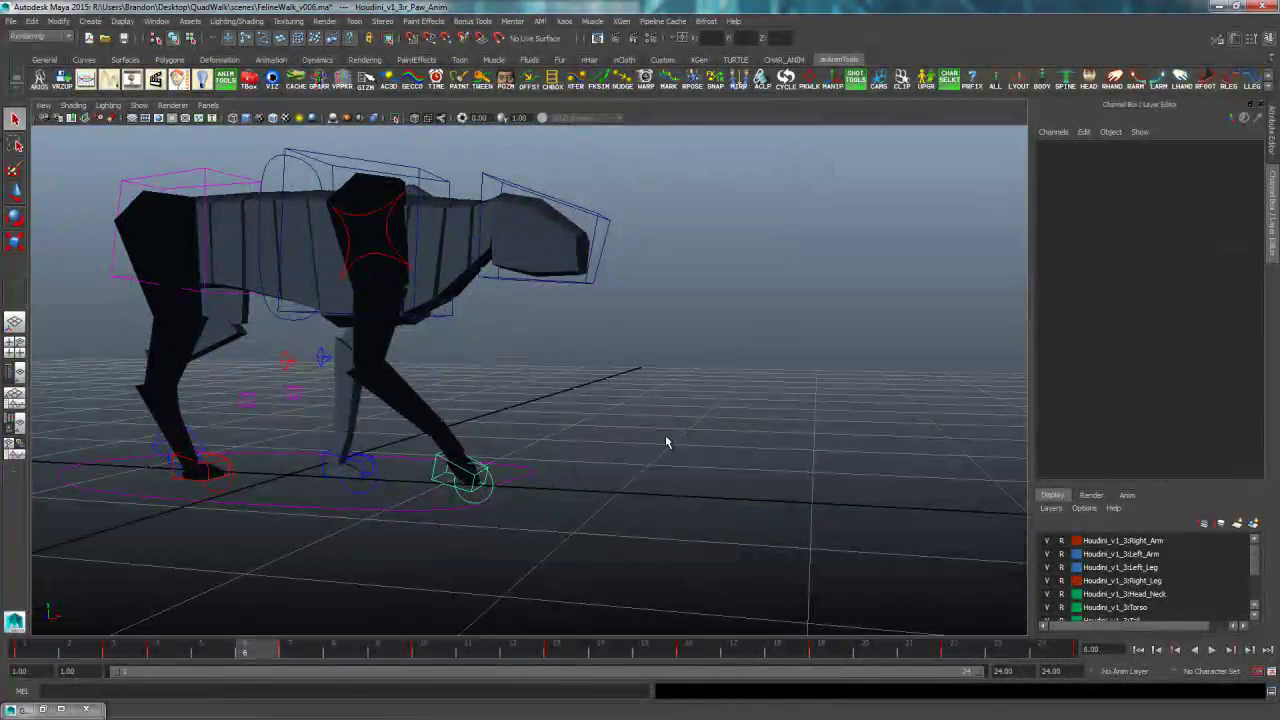
pyautogui.click(440, 476)
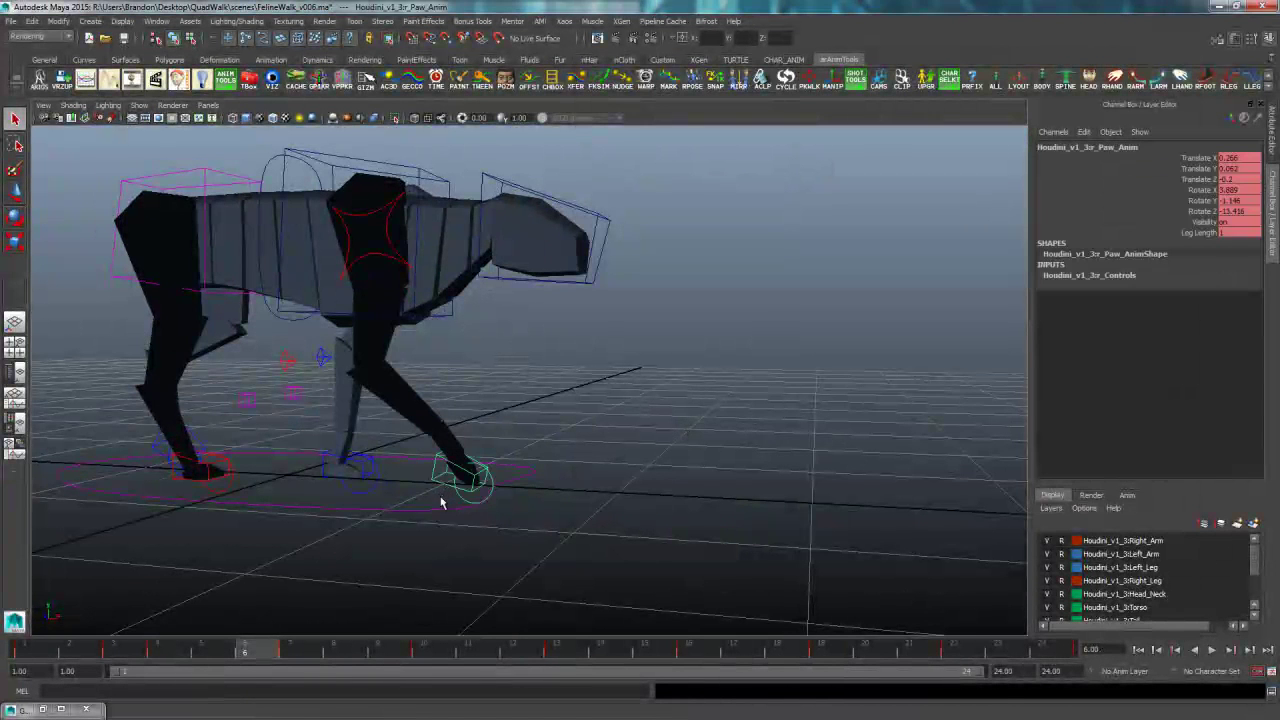
pyautogui.press('e')
pyautogui.keyDown('alt'); pyautogui.moveTo(381, 564); pyautogui.dragTo(420, 508, button='middle'); pyautogui.keyUp('alt')
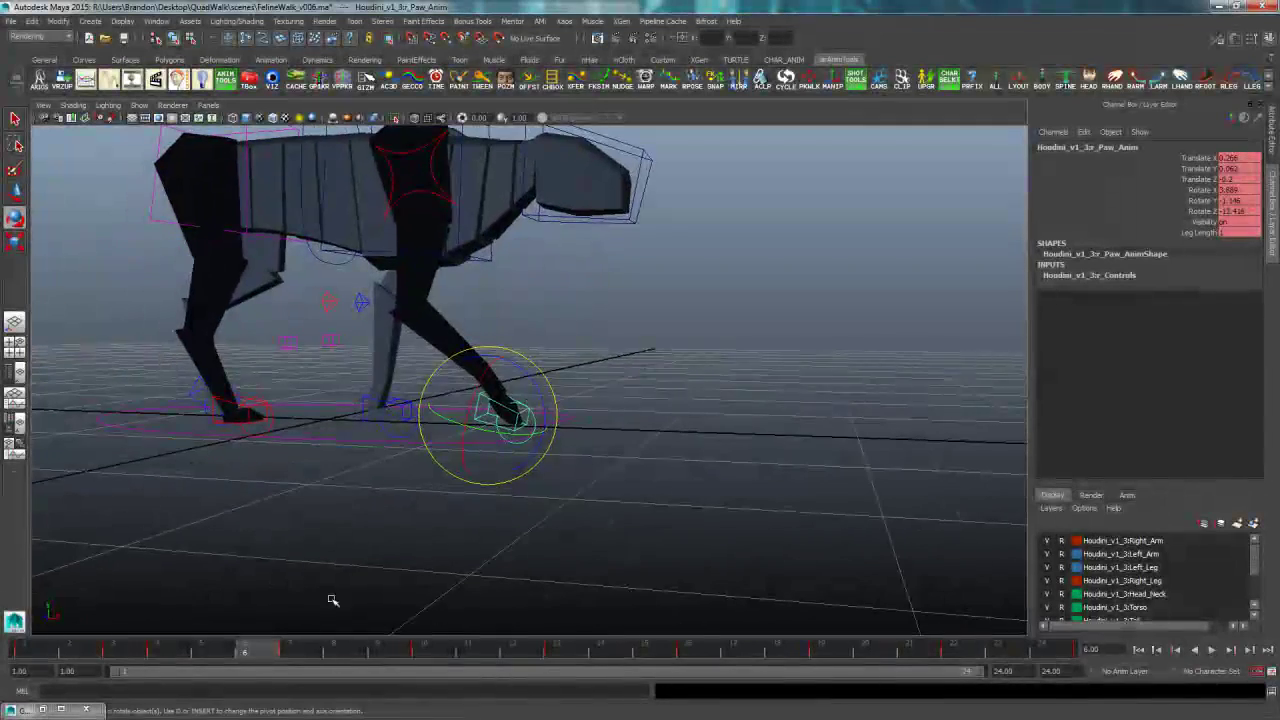
pyautogui.click(297, 653)
pyautogui.moveTo(282, 652); pyautogui.dragTo(250, 647)
pyautogui.keyDown('alt'); pyautogui.moveTo(415, 564); pyautogui.dragTo(509, 489, button='middle'); pyautogui.keyUp('alt')
pyautogui.keyDown('alt'); pyautogui.moveTo(509, 489); pyautogui.dragTo(766, 491, button='right'); pyautogui.keyUp('alt')
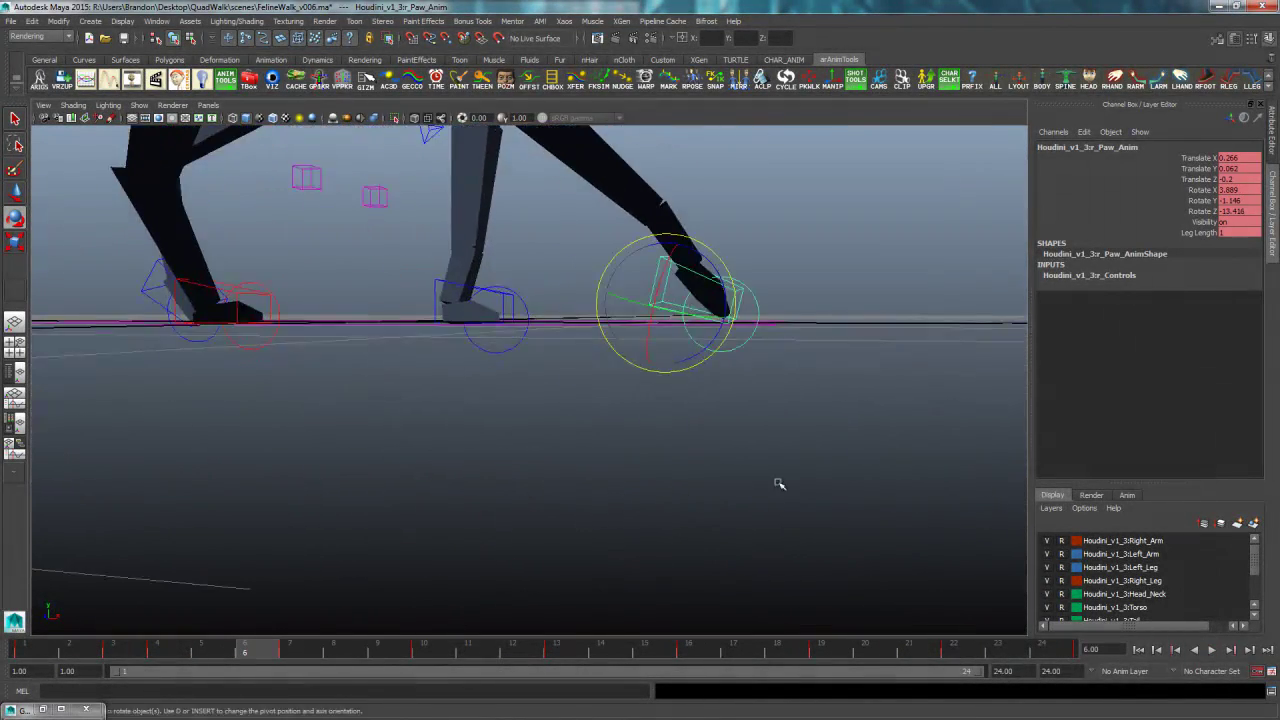
pyautogui.keyDown('alt'); pyautogui.moveTo(766, 491); pyautogui.dragTo(660, 569, button='middle'); pyautogui.keyUp('alt')
pyautogui.keyDown('alt'); pyautogui.moveTo(660, 569); pyautogui.dragTo(652, 558); pyautogui.keyUp('alt')
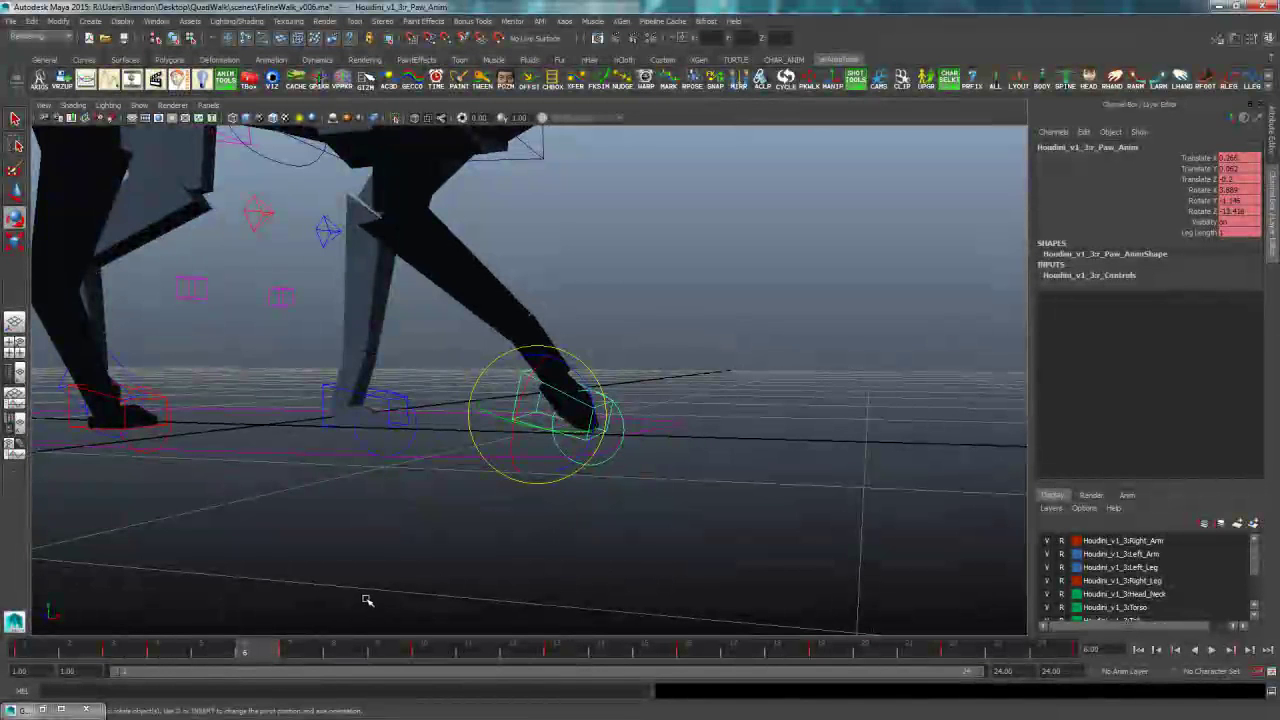
# - Isolate the right front paw's Rotate Z curve and move its key at frame 7 to frame 6
pyautogui.press('g')
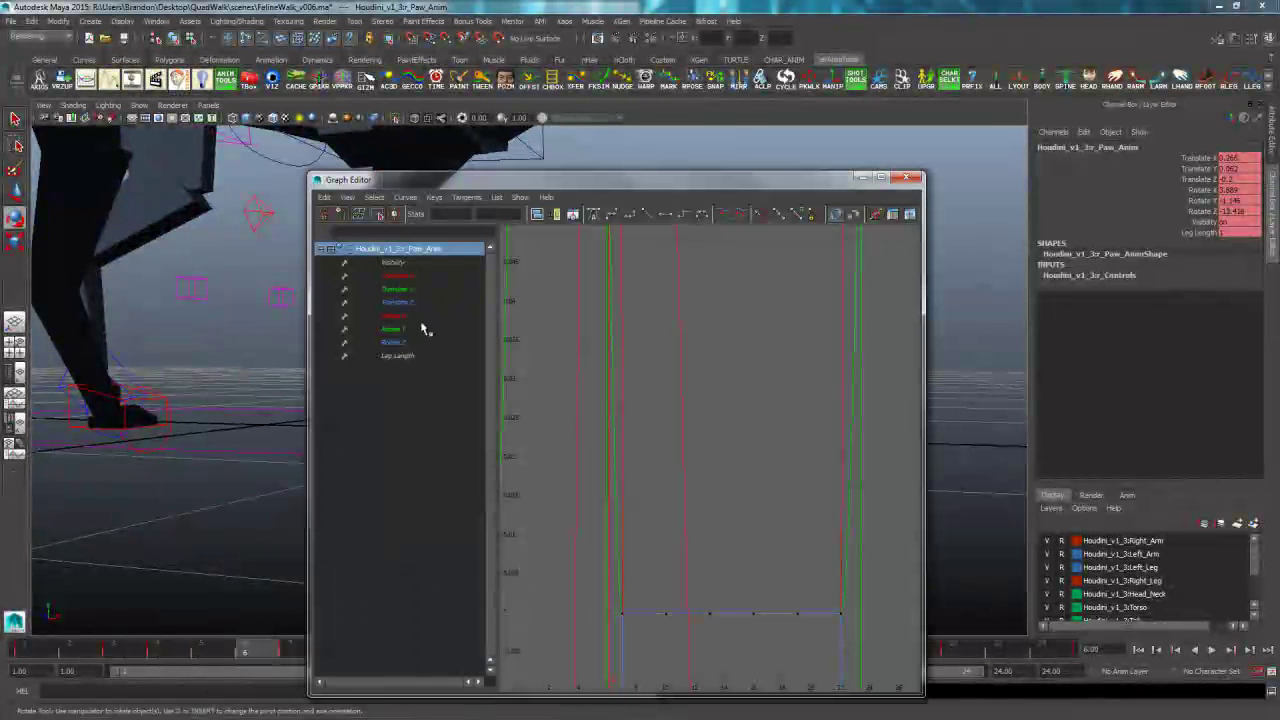
pyautogui.click(401, 343)
pyautogui.press('f')
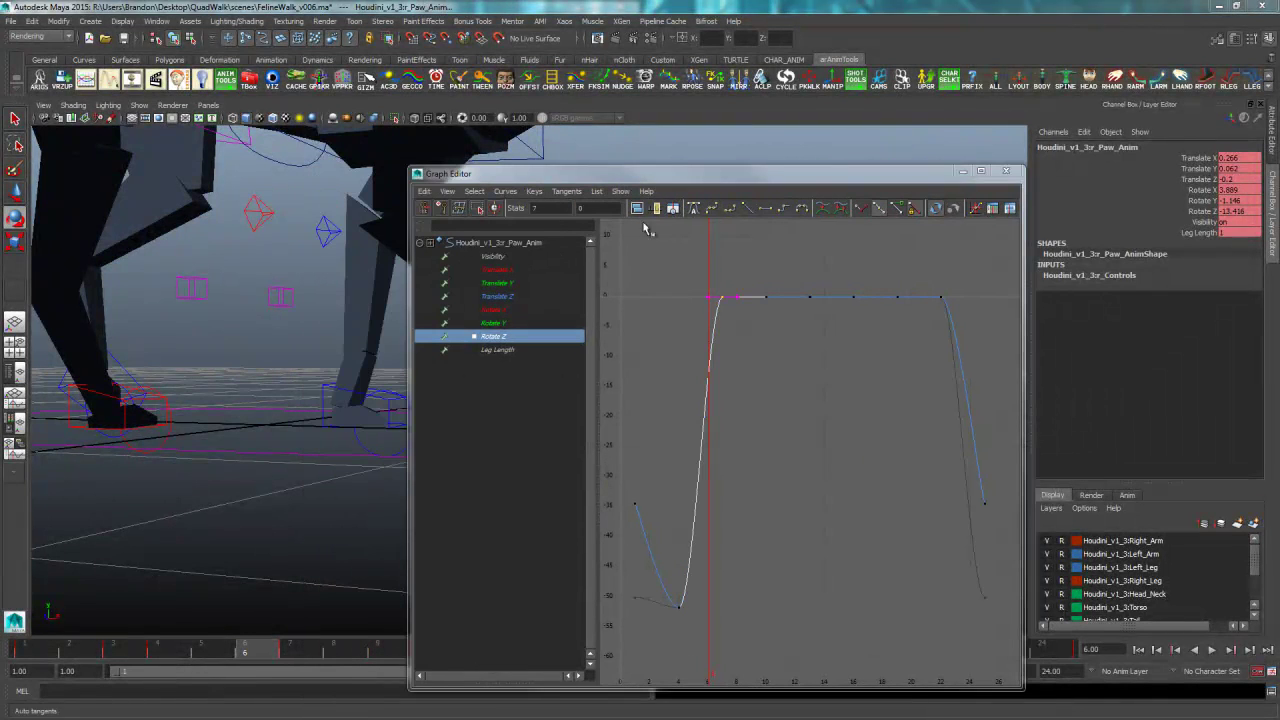
pyautogui.moveTo(751, 178); pyautogui.dragTo(915, 183)
pyautogui.keyDown('alt'); pyautogui.moveTo(529, 374); pyautogui.dragTo(363, 338, button='middle'); pyautogui.keyUp('alt')
pyautogui.keyDown('alt'); pyautogui.moveTo(363, 338); pyautogui.dragTo(410, 385); pyautogui.keyUp('alt')
pyautogui.click(300, 659)
pyautogui.moveTo(300, 660)
pyautogui.mouseDown()
pyautogui.moveTo(334, 657)
pyautogui.moveTo(263, 660)
pyautogui.moveTo(277, 660)
pyautogui.mouseUp()
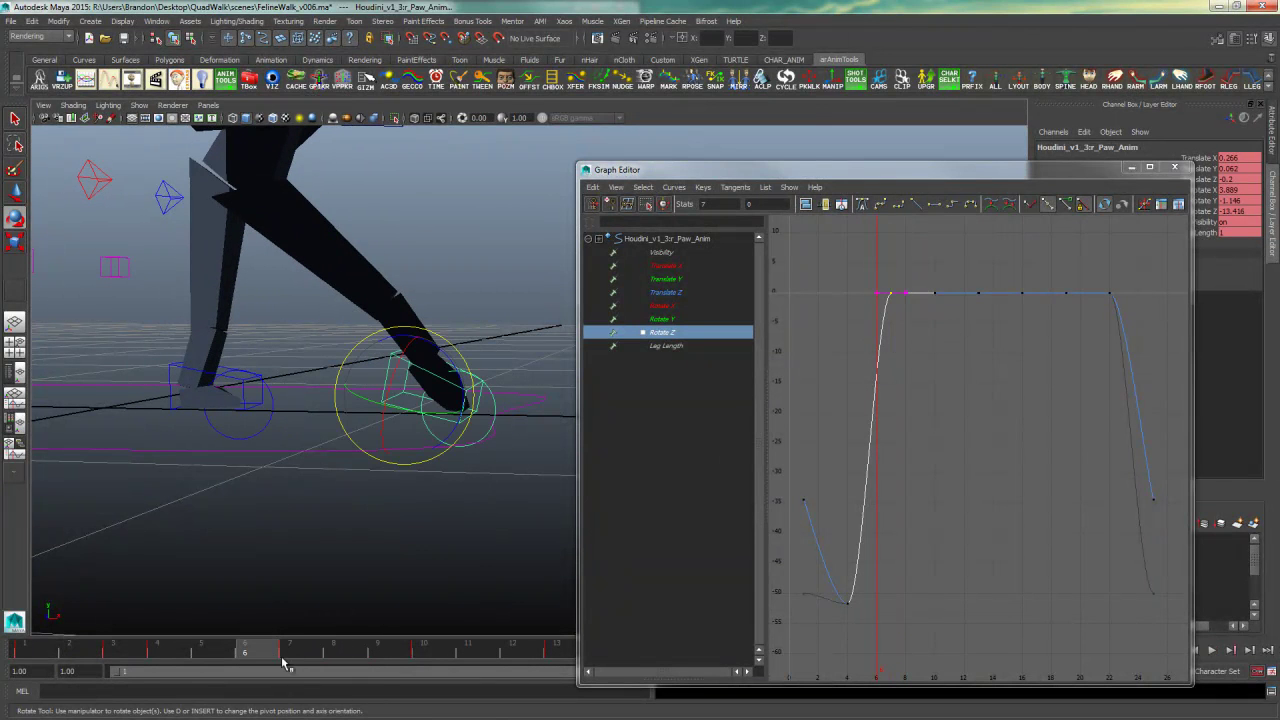
pyautogui.click(300, 658)
pyautogui.press('w')
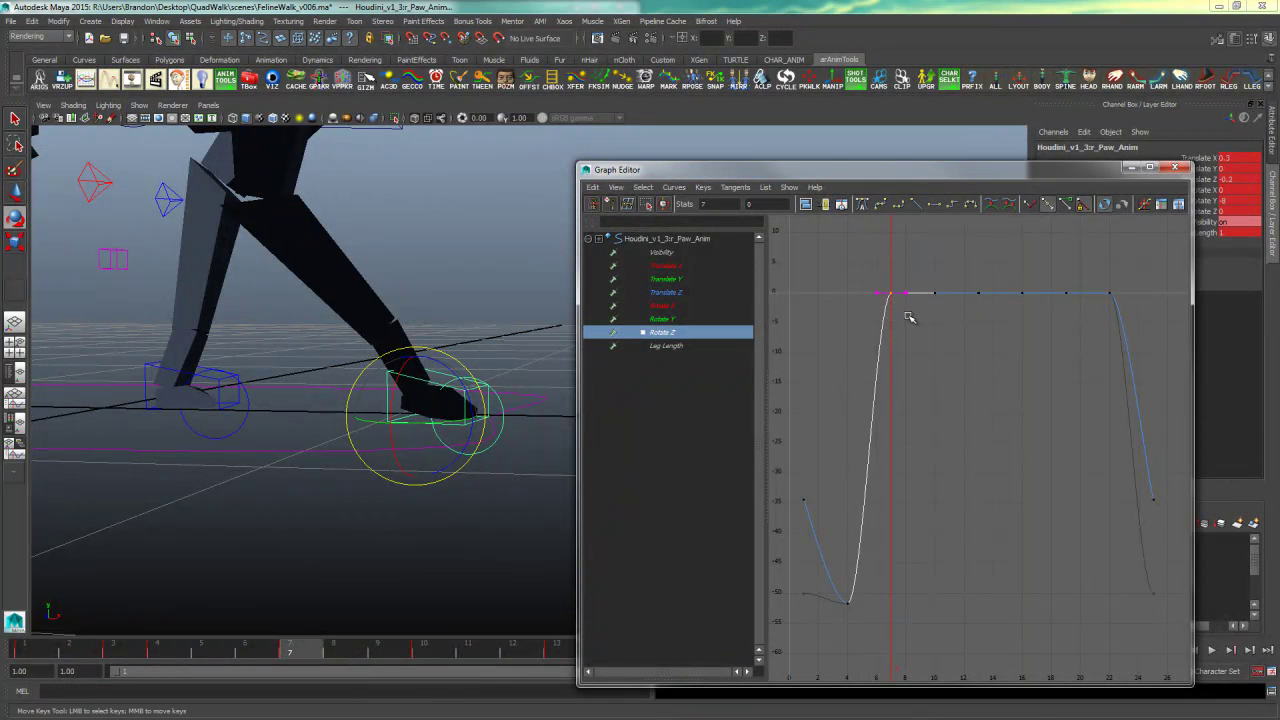
pyautogui.keyDown('shift'); pyautogui.moveTo(905, 315); pyautogui.dragTo(897, 311, button='middle'); pyautogui.keyUp('shift')
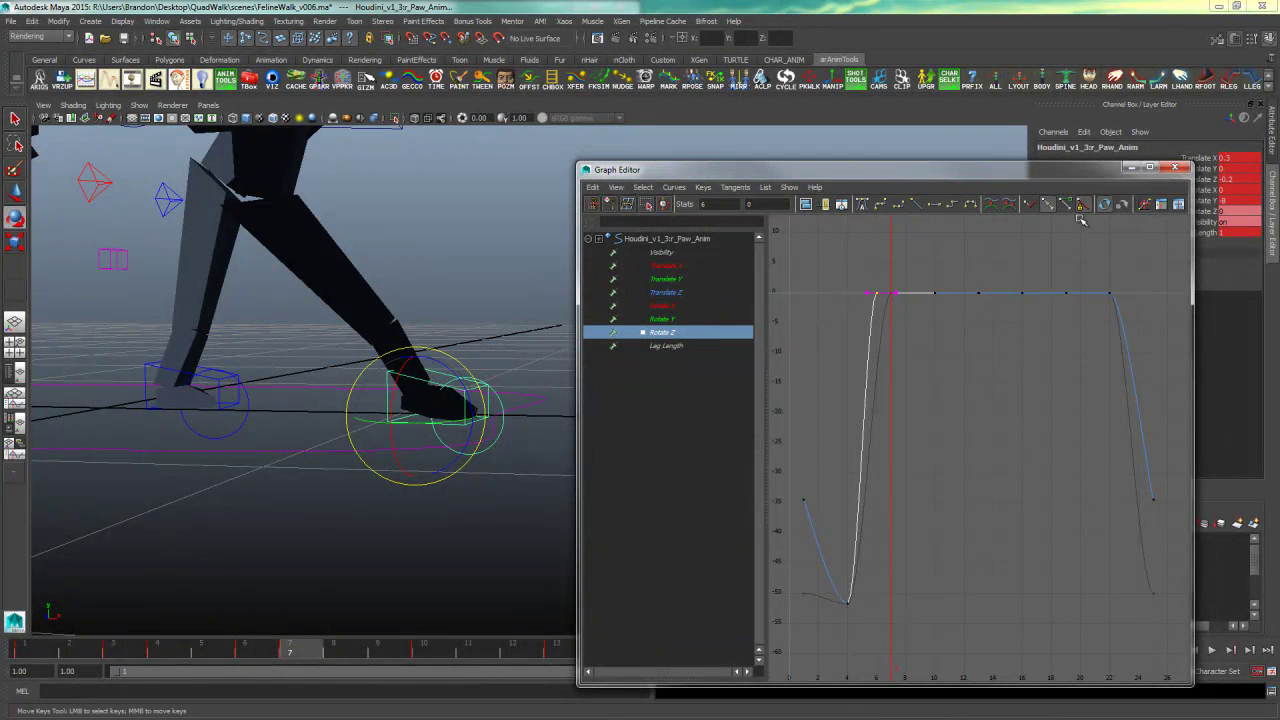
pyautogui.moveTo(981, 177); pyautogui.dragTo(891, 194)
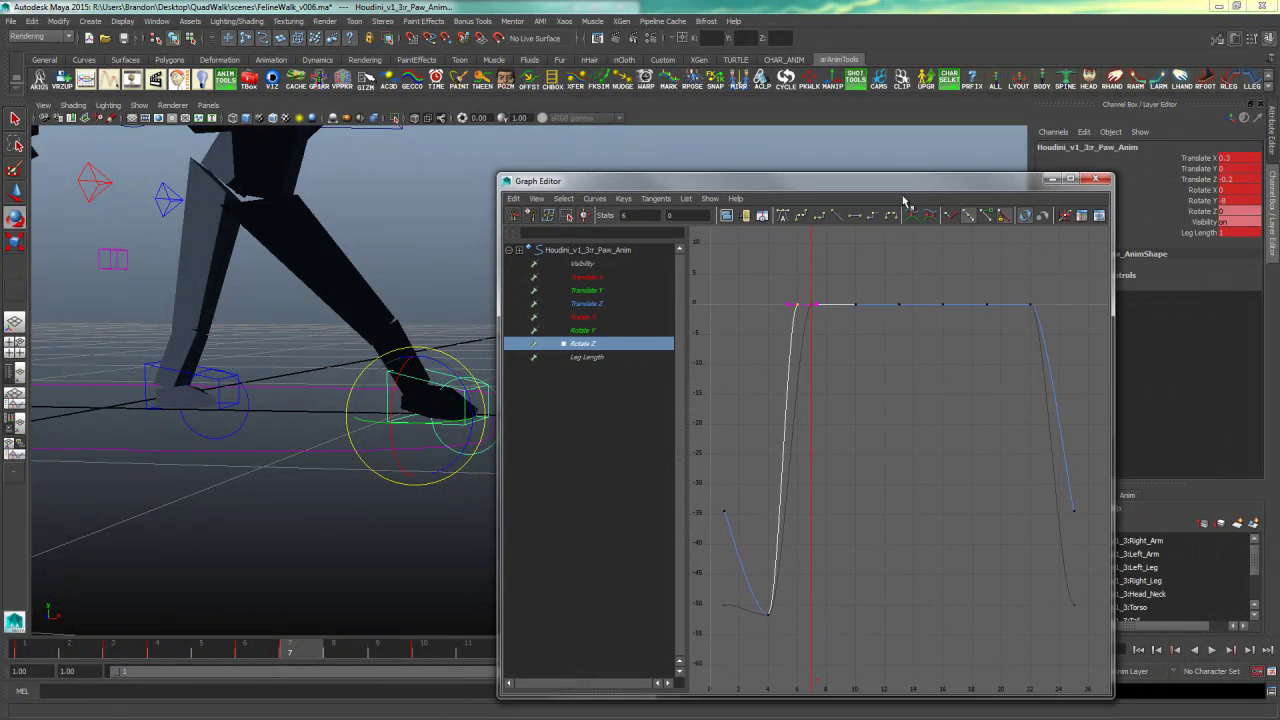
# - Isolate the paw's Rotate Y curve and move its key at frame 7 to frame 6
pyautogui.click(280, 657)
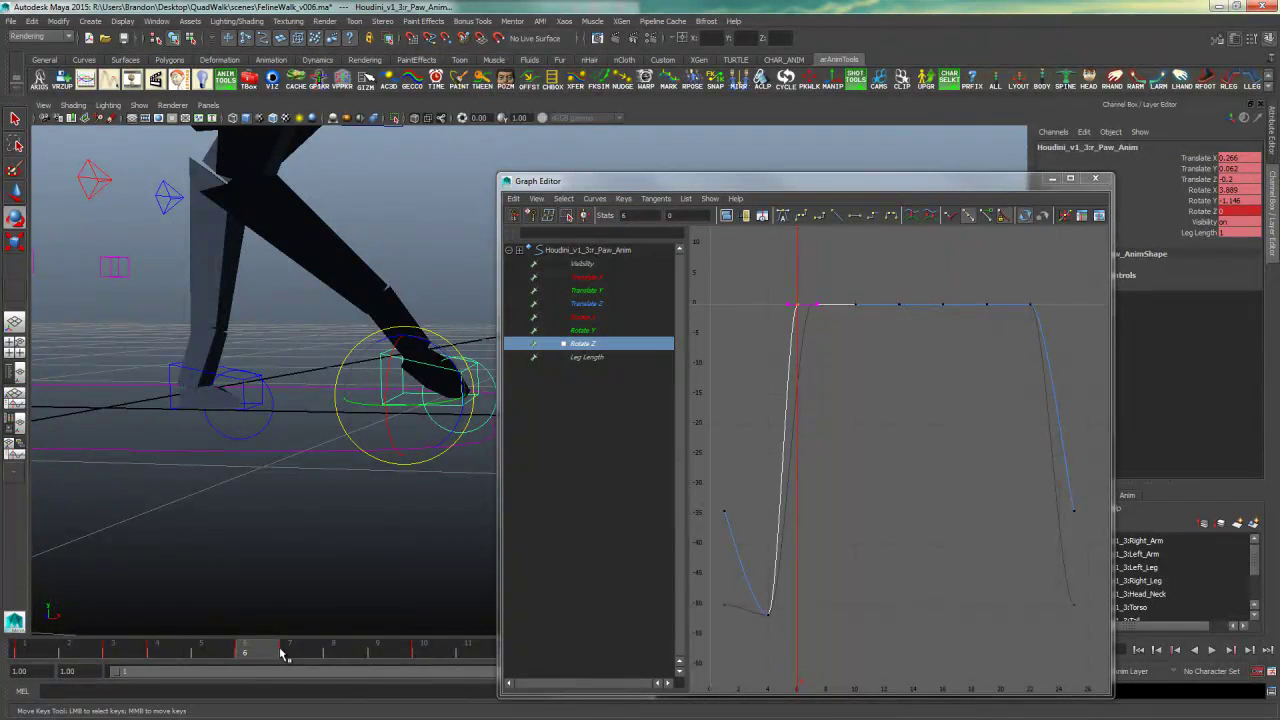
pyautogui.keyDown('alt'); pyautogui.moveTo(312, 506); pyautogui.dragTo(440, 530); pyautogui.keyUp('alt')
pyautogui.click(597, 332)
pyautogui.moveTo(830, 337); pyautogui.dragTo(802, 368)
pyautogui.press('w')
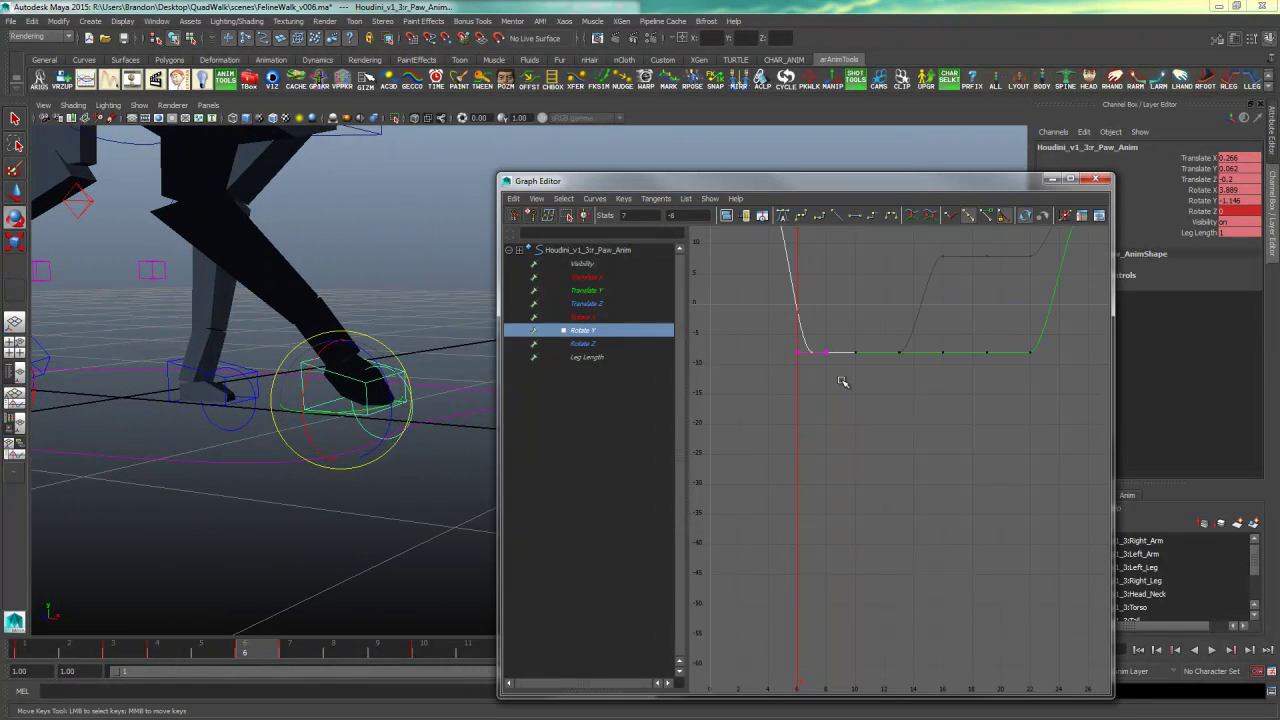
pyautogui.keyDown('alt'); pyautogui.moveTo(824, 382); pyautogui.dragTo(789, 407, button='middle'); pyautogui.keyUp('alt')
# - Isolate the paw's Rotate X curve and shift its frame 7 key one frame earlier to frame 6
pyautogui.click(620, 318)
pyautogui.moveTo(819, 336); pyautogui.dragTo(787, 360)
pyautogui.press('w')
pyautogui.keyDown('shift'); pyautogui.moveTo(829, 357); pyautogui.dragTo(813, 361, button='middle'); pyautogui.keyUp('shift')
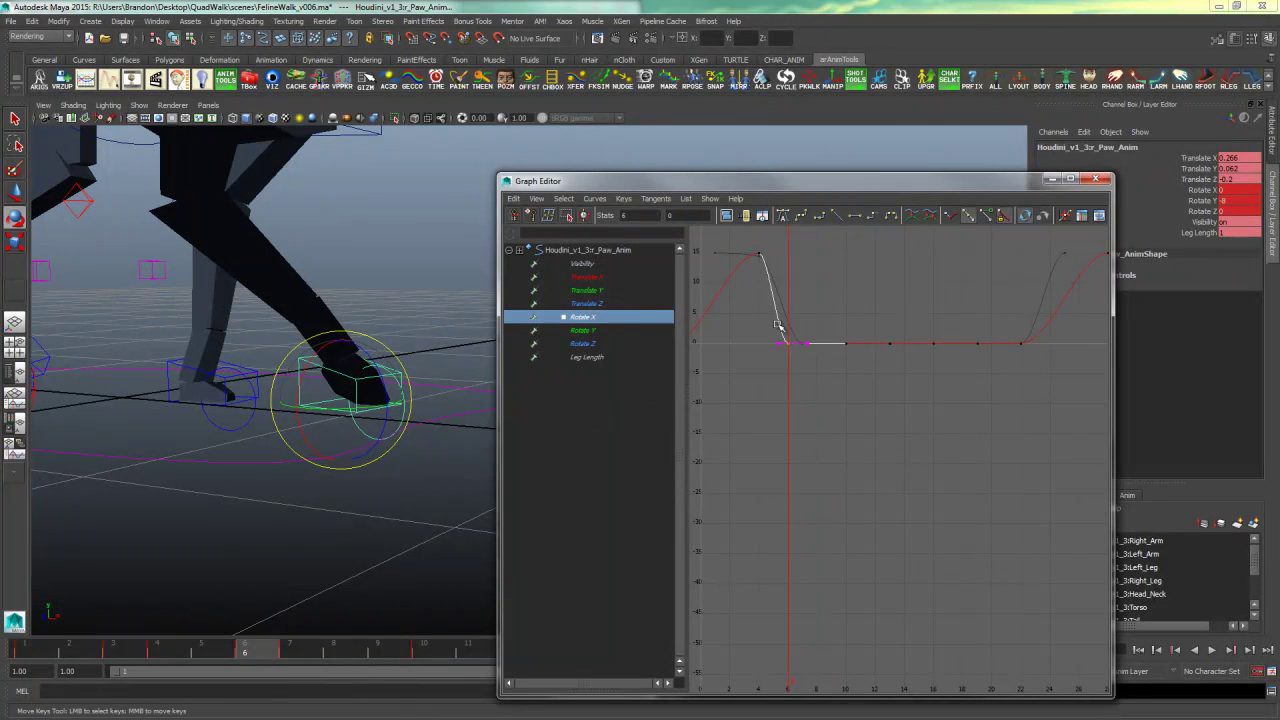
# - Examine the paw's contact with the ground around frames 6 and 7 and play back the walk cycle
pyautogui.keyDown('alt'); pyautogui.moveTo(416, 428); pyautogui.dragTo(149, 451, button='right'); pyautogui.keyUp('alt')
pyautogui.keyDown('alt'); pyautogui.moveTo(149, 451); pyautogui.dragTo(300, 477); pyautogui.keyUp('alt')
pyautogui.click(281, 655)
pyautogui.keyDown('alt'); pyautogui.moveTo(379, 533); pyautogui.dragTo(235, 530, button='middle'); pyautogui.keyUp('alt')
pyautogui.moveTo(327, 650); pyautogui.dragTo(289, 643)
pyautogui.keyDown('alt'); pyautogui.moveTo(410, 568); pyautogui.dragTo(322, 590, button='right'); pyautogui.keyUp('alt')
pyautogui.click(1213, 652)
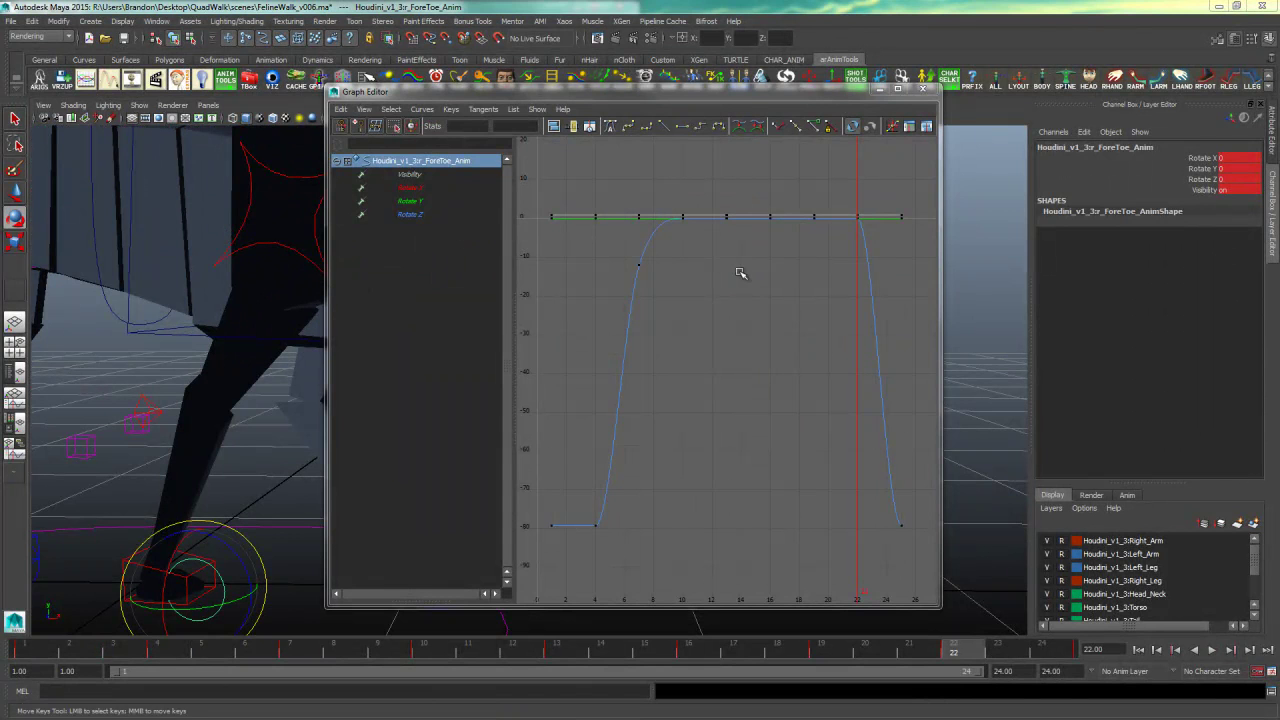
# - Try a test rotation on the right front toe control at frame 22 and undo it
pyautogui.press('e')
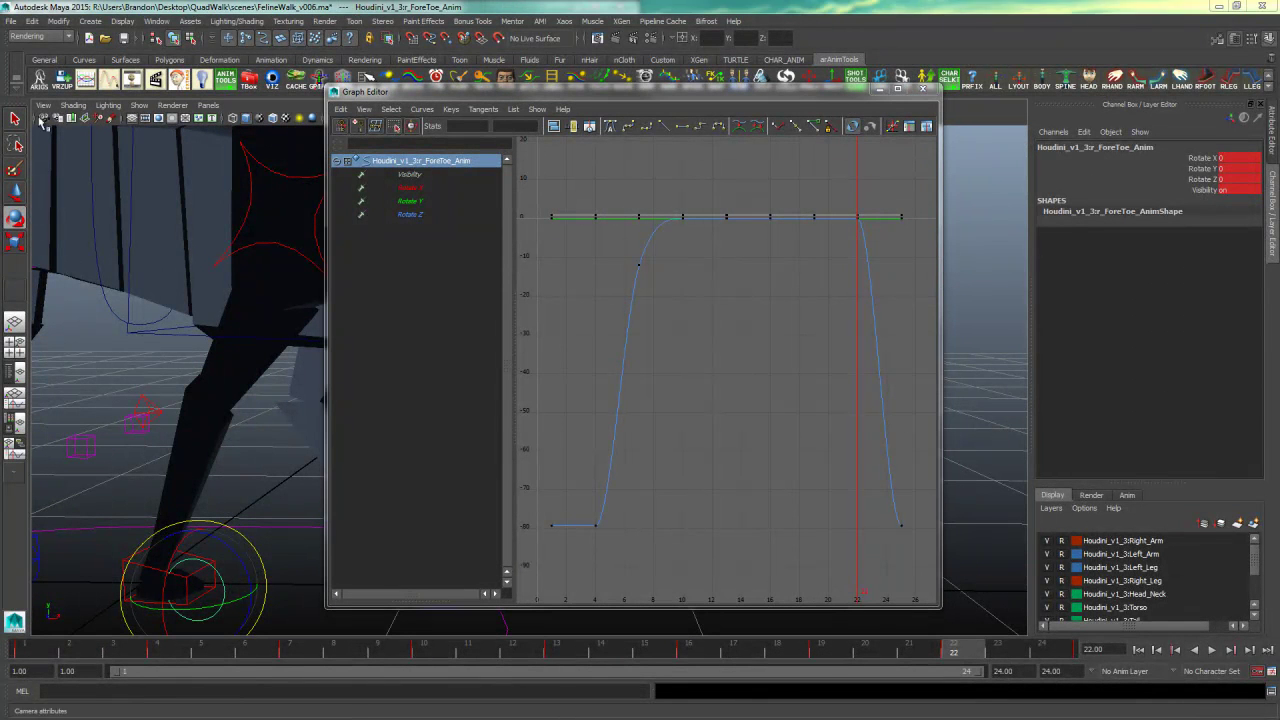
pyautogui.click(897, 88)
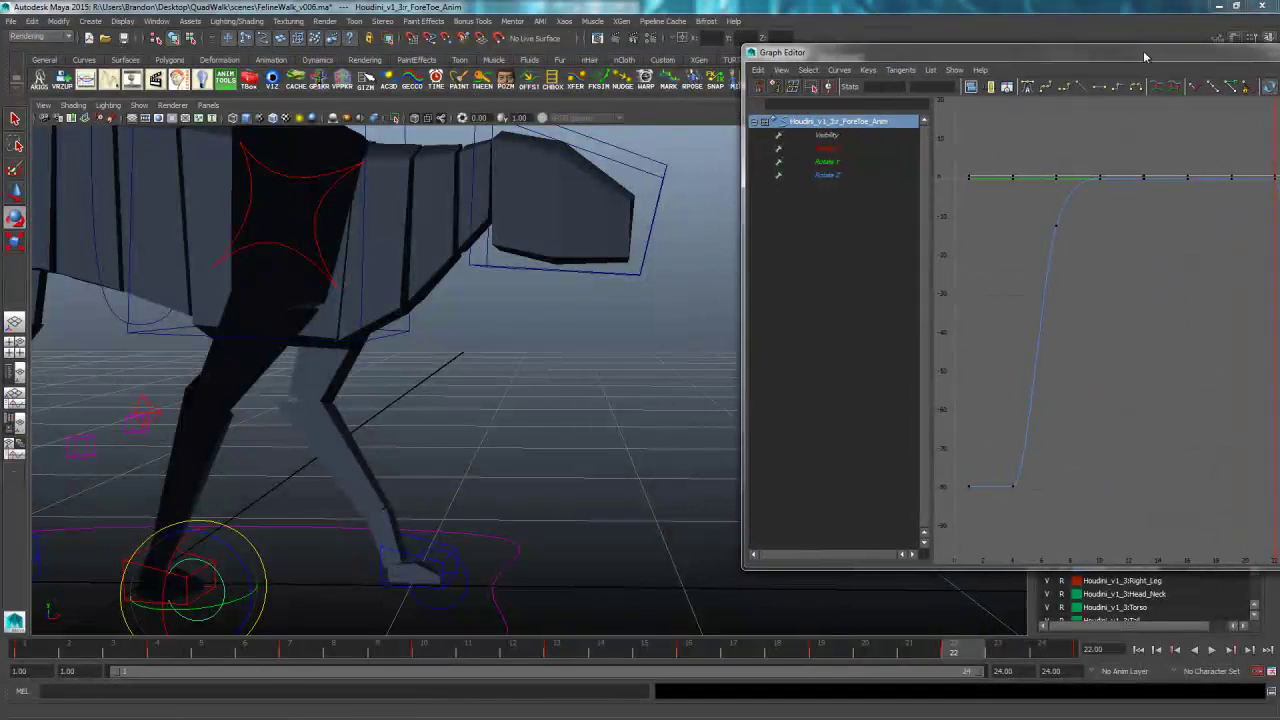
pyautogui.keyDown('alt'); pyautogui.moveTo(514, 306); pyautogui.dragTo(405, 303); pyautogui.keyUp('alt')
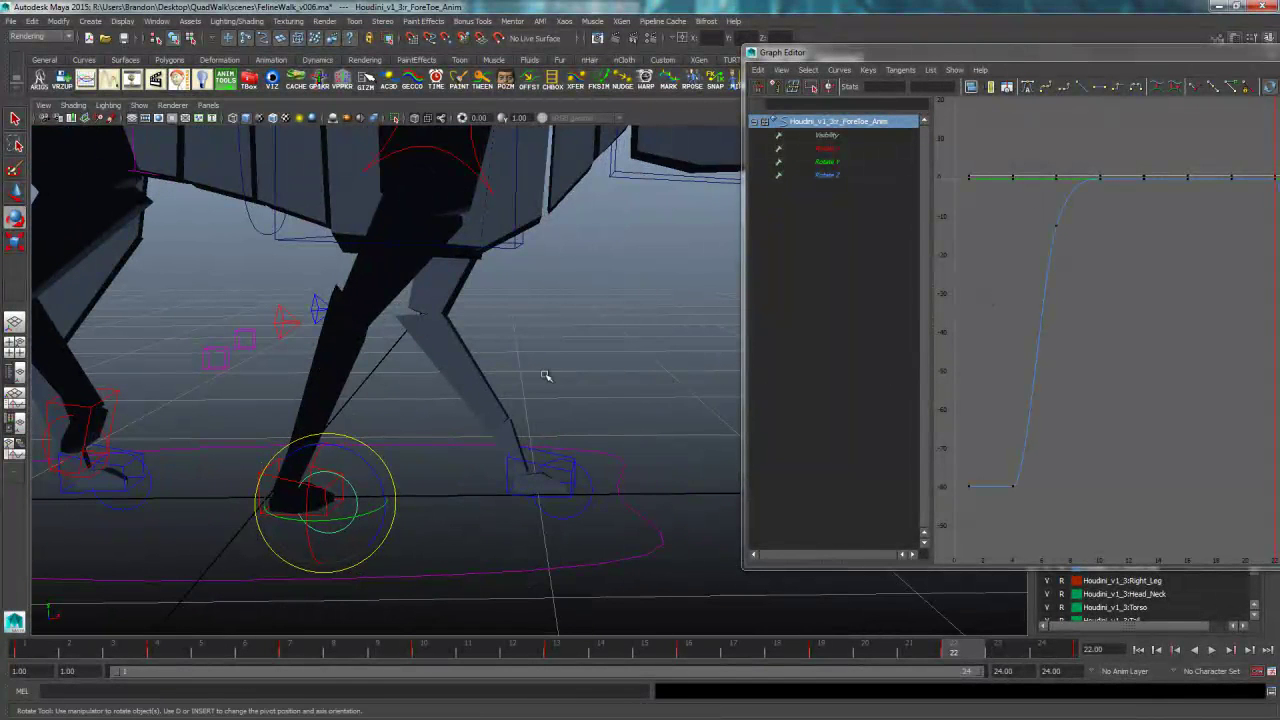
pyautogui.moveTo(371, 466); pyautogui.dragTo(392, 500)
pyautogui.keyDown('alt'); pyautogui.moveTo(429, 457); pyautogui.dragTo(508, 398); pyautogui.keyUp('alt')
pyautogui.hotkey('ctrl', 'z')
# - Isolate the right front toe's Rotate Z curve and delete its redundant flat keys at frames 13, 16 and 19
pyautogui.moveTo(1018, 55); pyautogui.dragTo(469, 2)
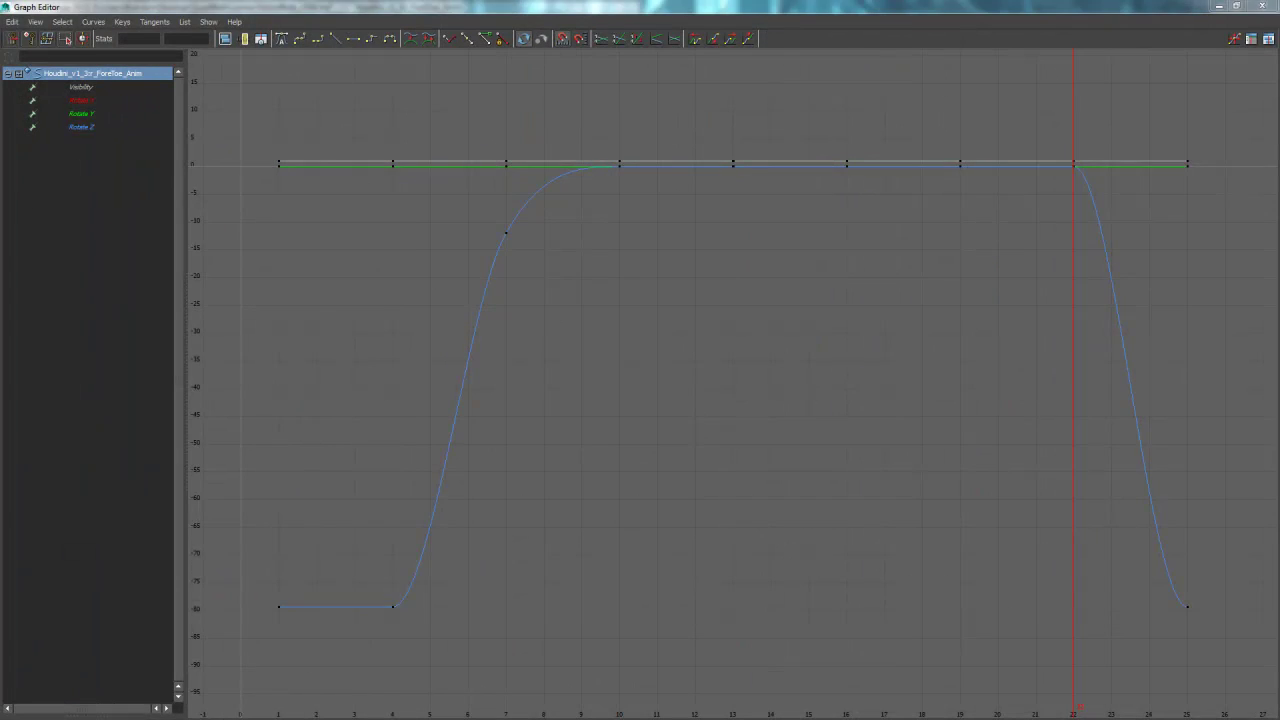
pyautogui.click(100, 128)
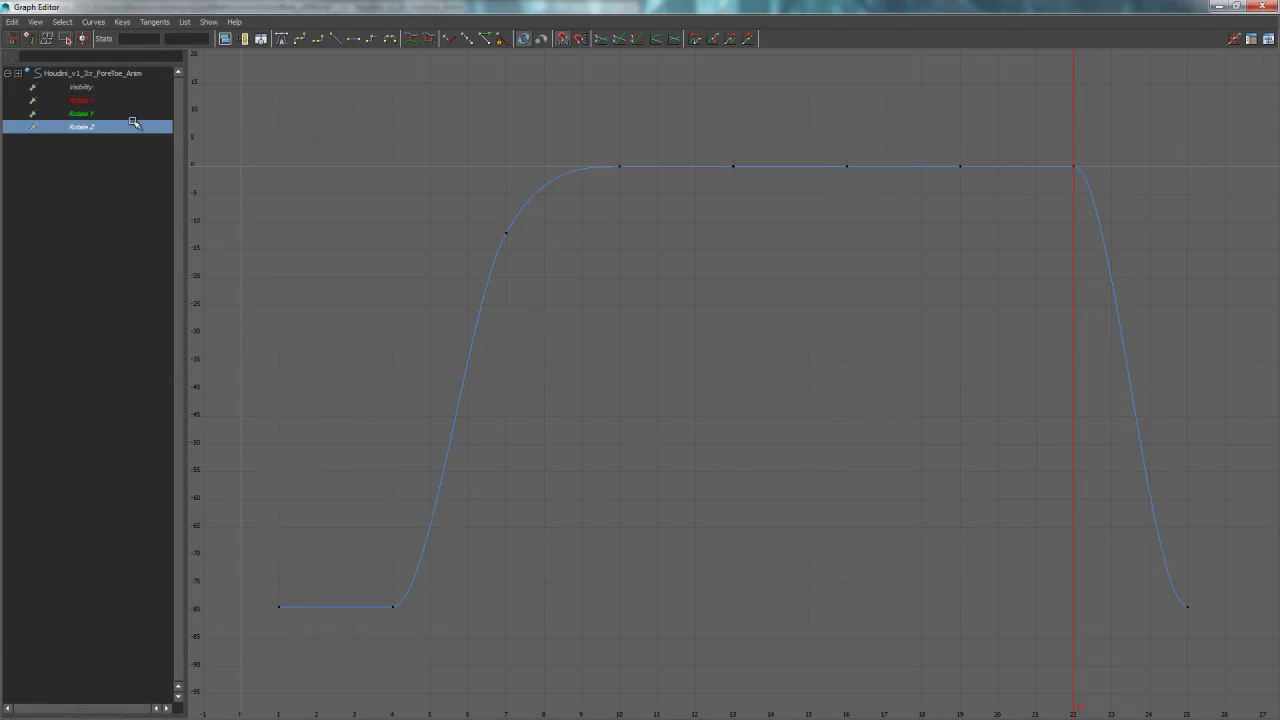
pyautogui.doubleClick(447, 7)
pyautogui.moveTo(774, 128); pyautogui.dragTo(626, 1)
pyautogui.moveTo(984, 148); pyautogui.dragTo(689, 217)
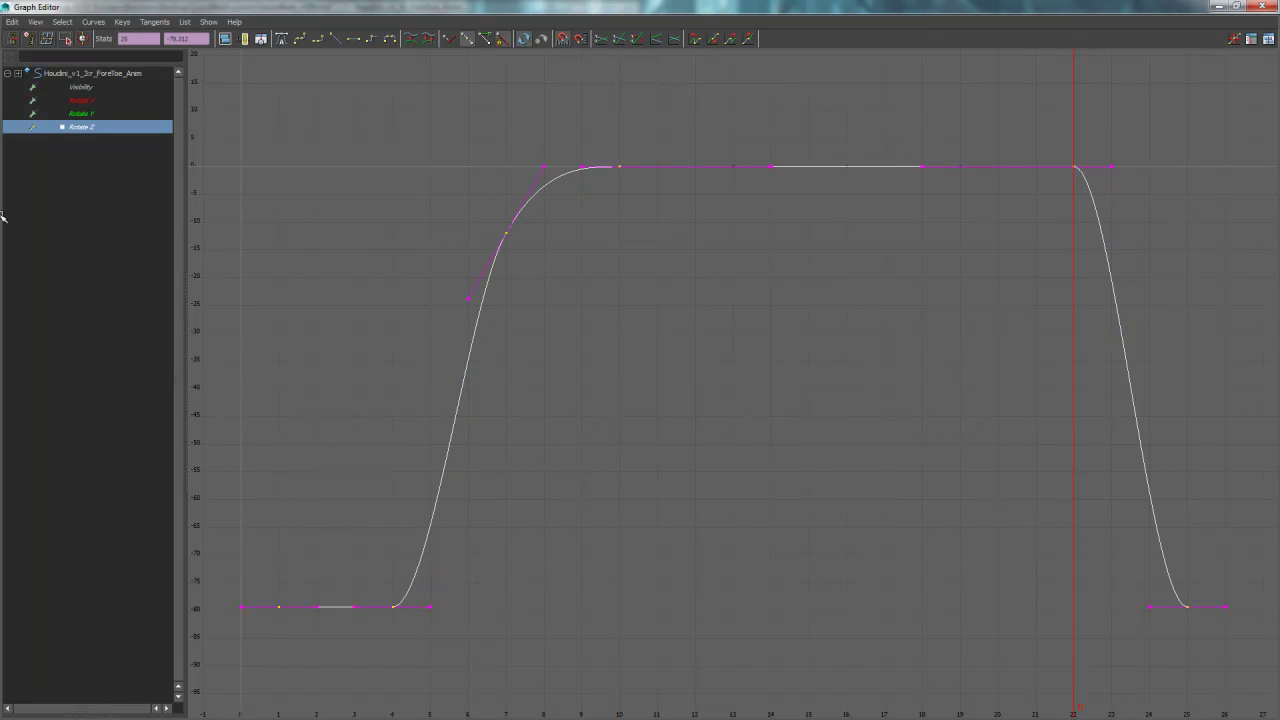
# - Move the toe's Rotate Z key at frame 22 to frame 19 and play back the walk cycle
pyautogui.moveTo(1083, 149); pyautogui.dragTo(1022, 204)
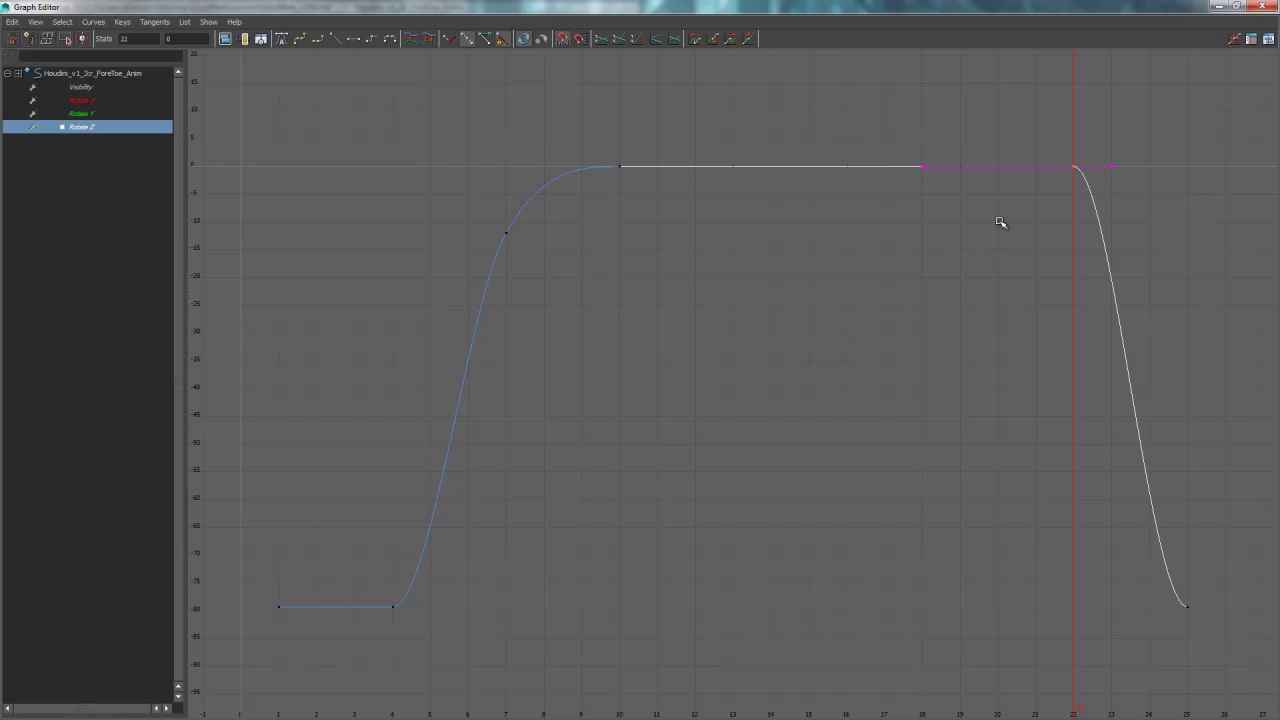
pyautogui.moveTo(880, 8); pyautogui.dragTo(1067, 57)
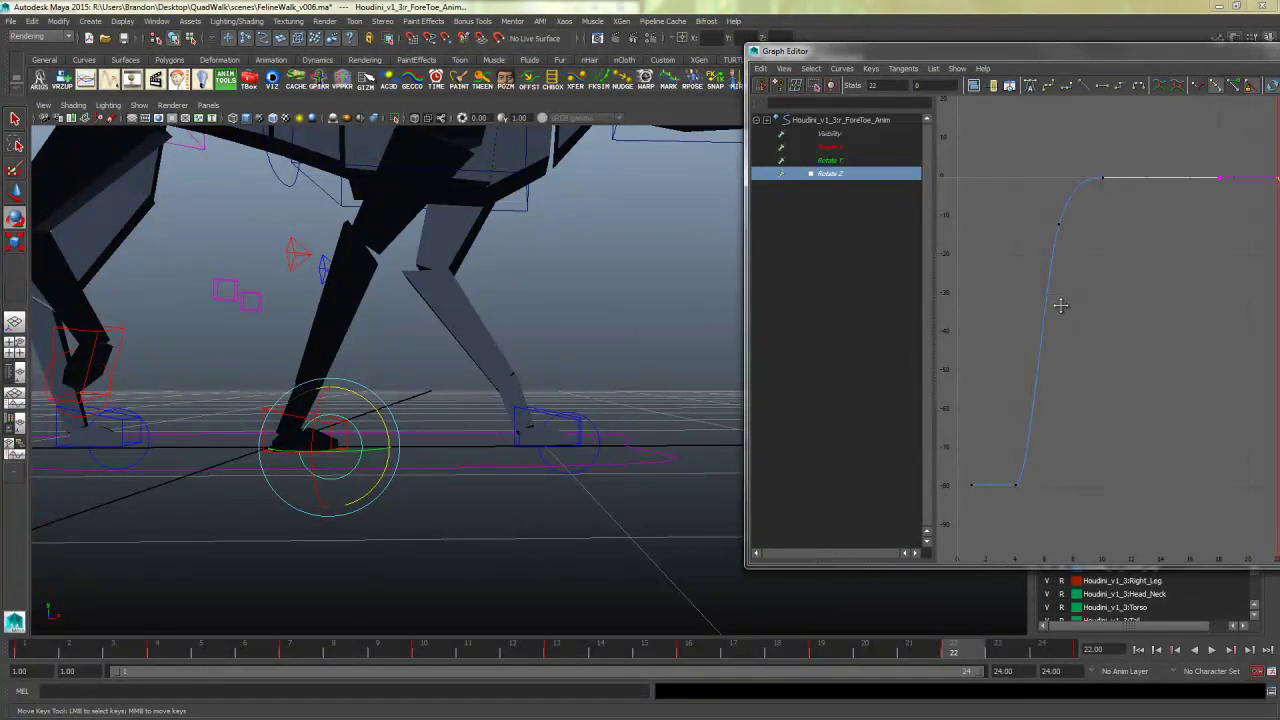
pyautogui.keyDown('alt'); pyautogui.moveTo(1102, 301); pyautogui.dragTo(1007, 288, button='middle'); pyautogui.keyUp('alt')
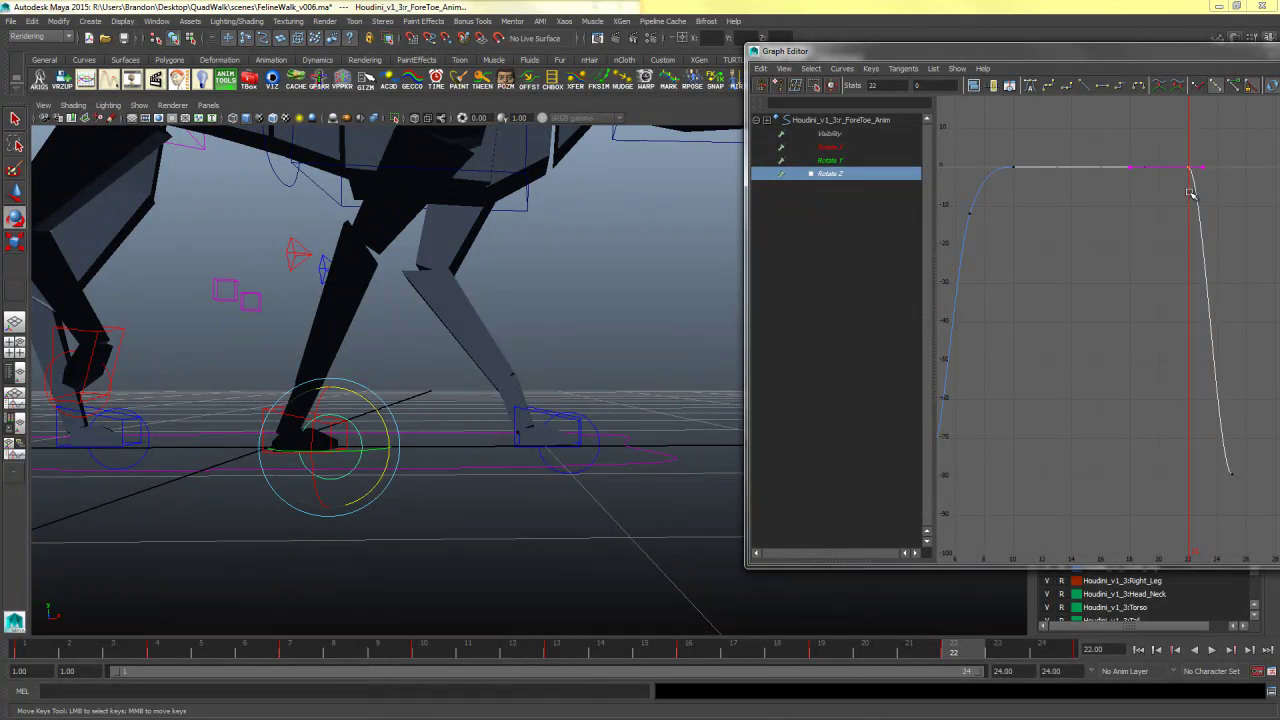
pyautogui.moveTo(1200, 195); pyautogui.dragTo(1143, 196, button='middle')
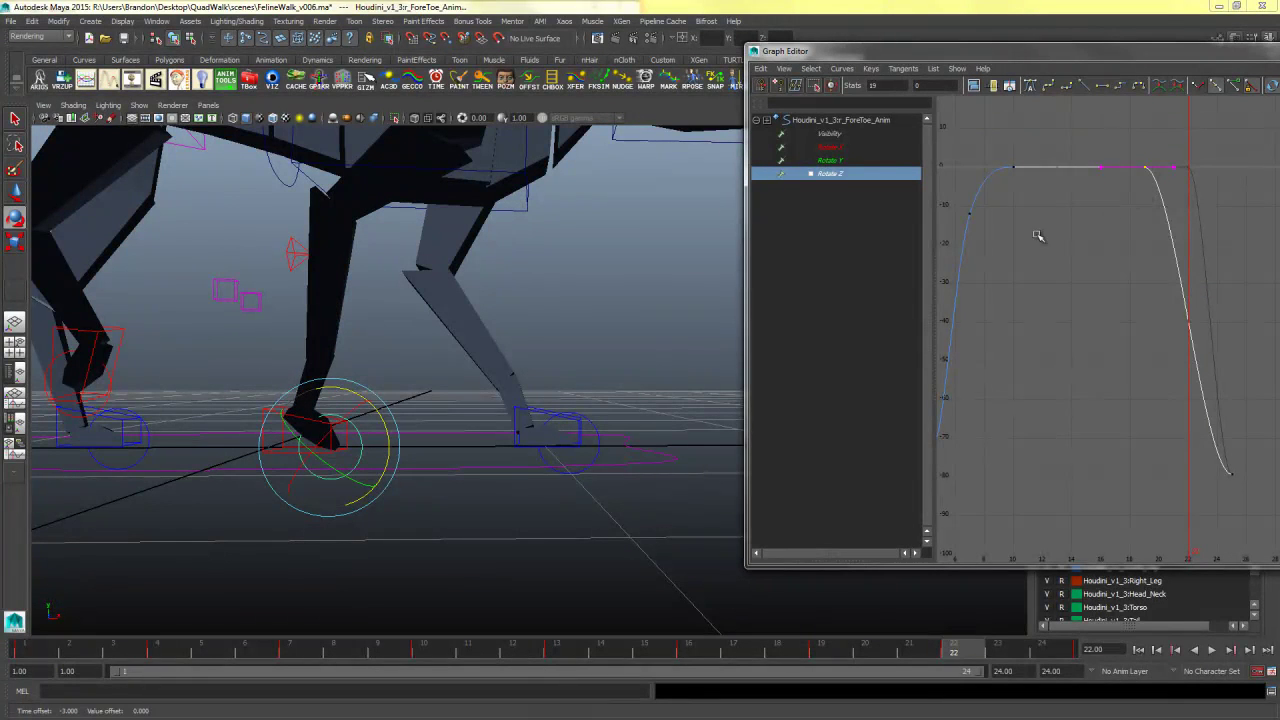
pyautogui.hotkey('alt', 'v')
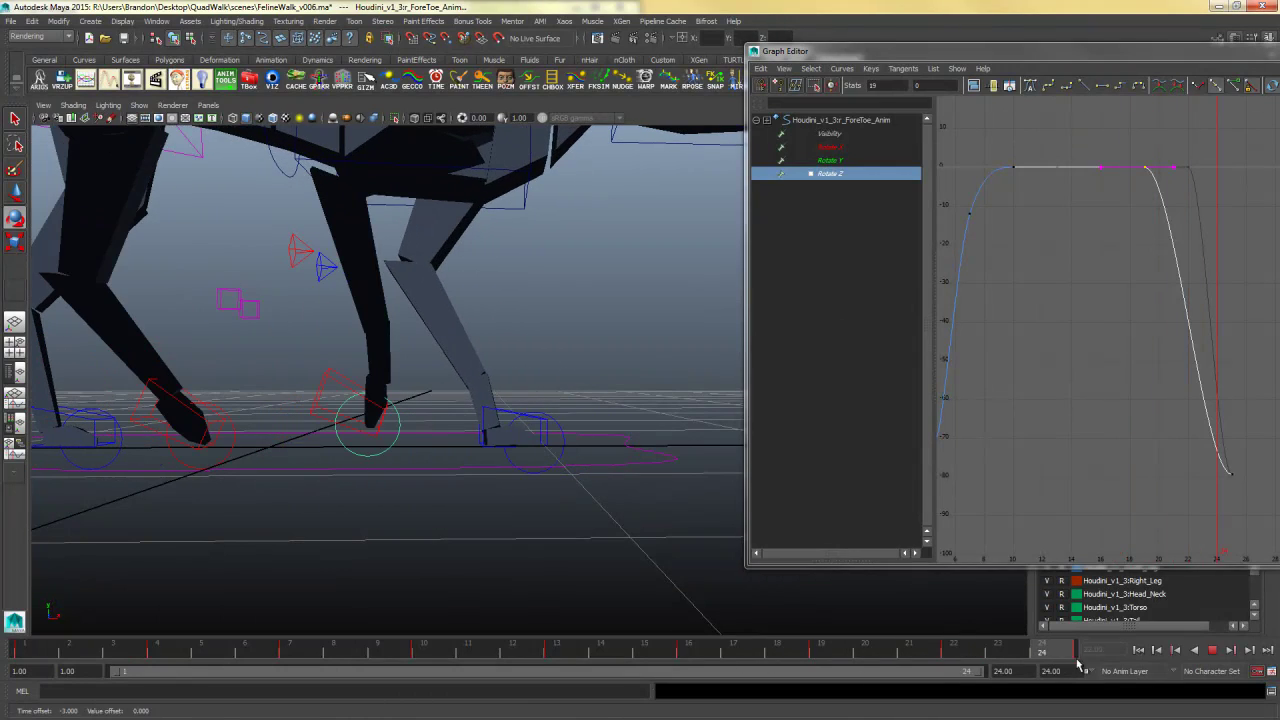
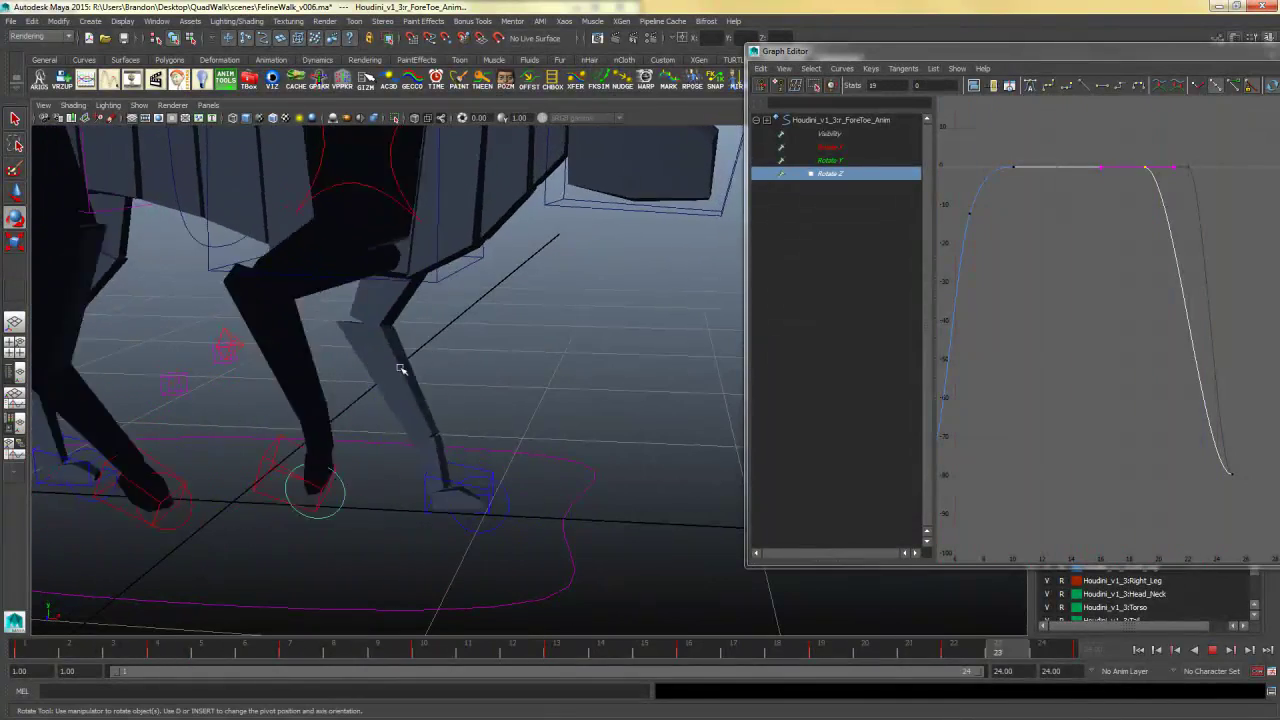
pyautogui.press('Escape')
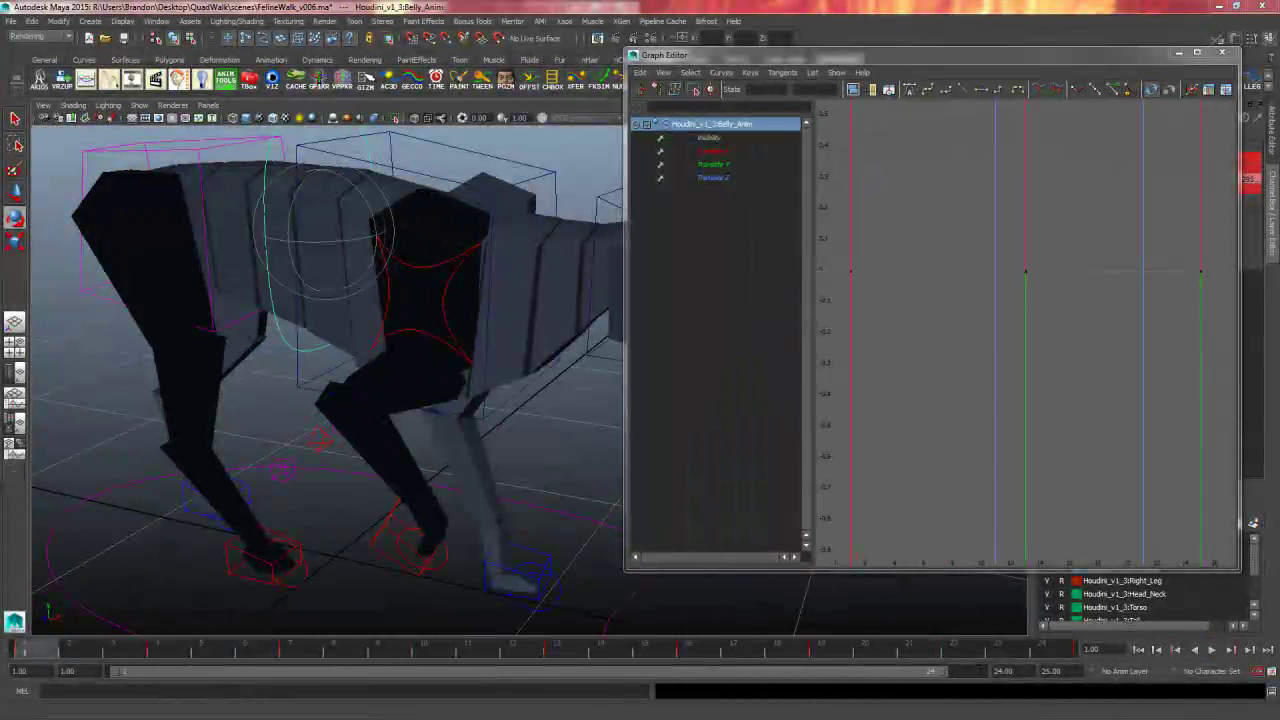
# - Select the left front paw control and add the right front paw control to compare their animation curves
pyautogui.click(457, 560)
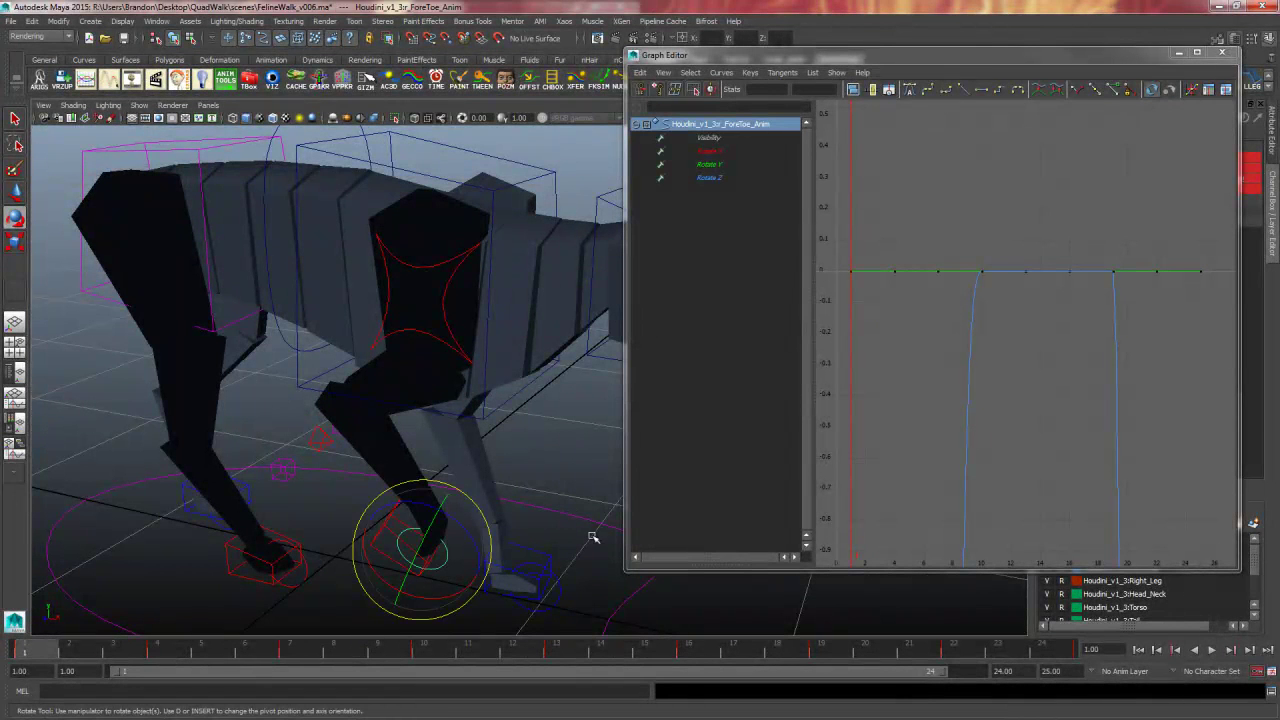
pyautogui.click(557, 585)
pyautogui.keyDown('alt'); pyautogui.moveTo(562, 524); pyautogui.dragTo(511, 560); pyautogui.keyUp('alt')
pyautogui.keyDown('alt'); pyautogui.moveTo(541, 515); pyautogui.dragTo(481, 423); pyautogui.keyUp('alt')
pyautogui.press('q')
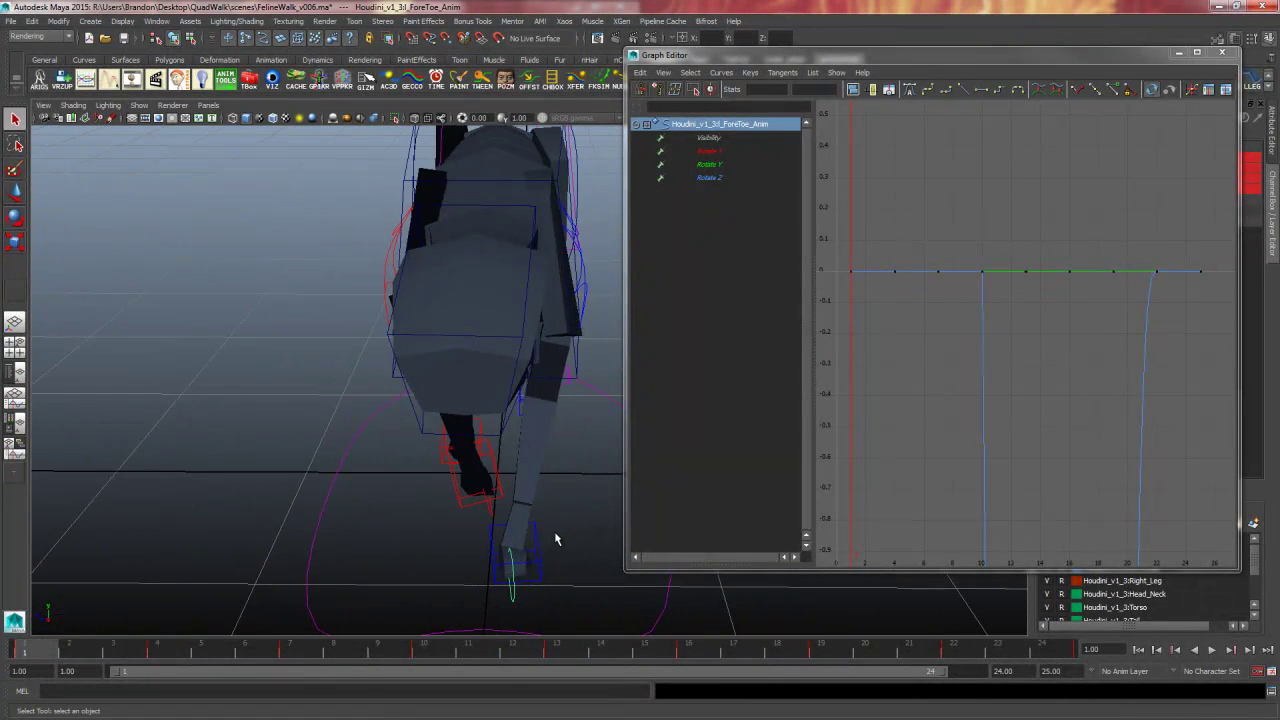
pyautogui.click(537, 545)
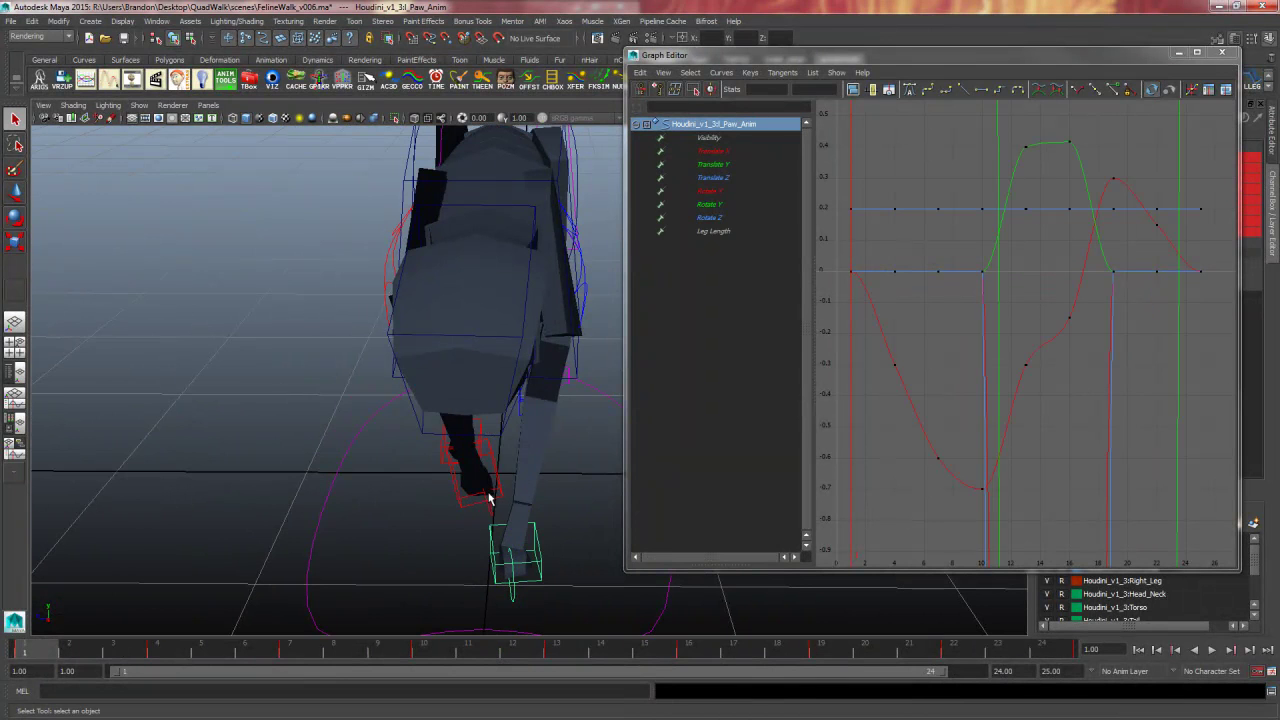
pyautogui.keyDown('shift'); pyautogui.moveTo(457, 510); pyautogui.dragTo(458, 511); pyautogui.keyUp('shift')
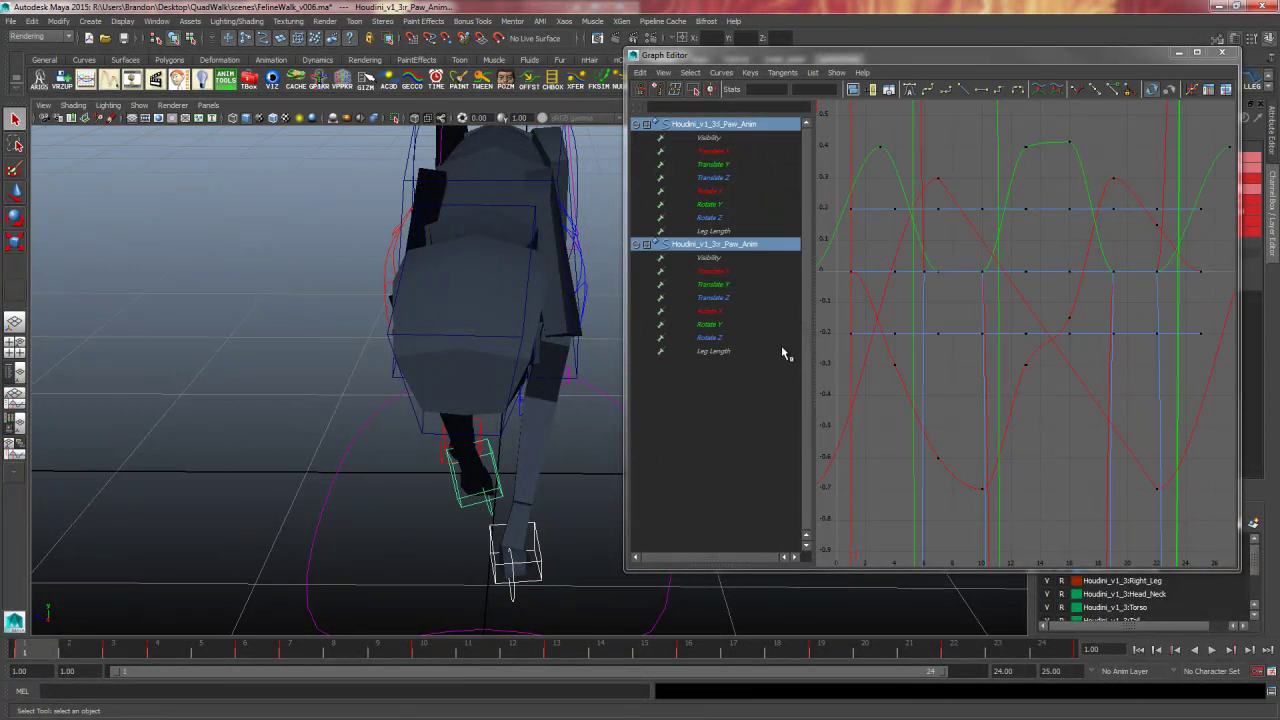
pyautogui.keyDown('alt'); pyautogui.moveTo(554, 417); pyautogui.dragTo(662, 305); pyautogui.keyUp('alt')
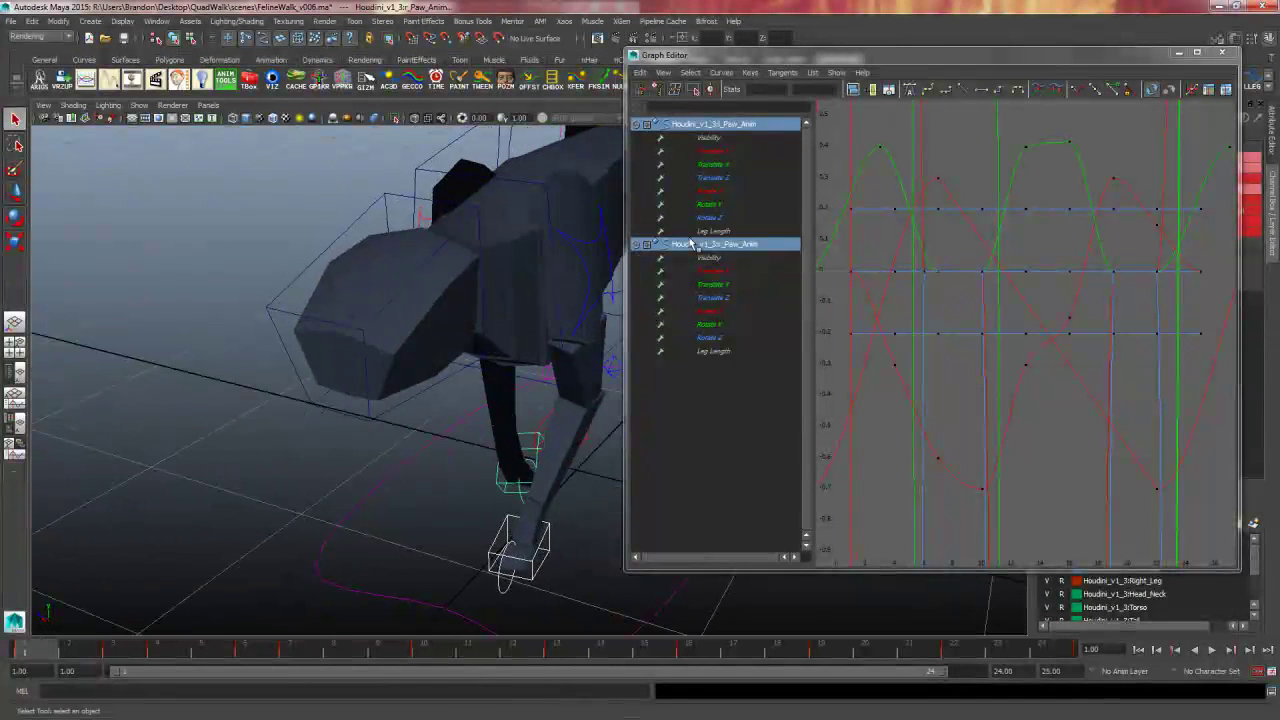
# - Isolate the left front paw's Translate X curve and view the front legs from the opposite side
pyautogui.click(722, 151)
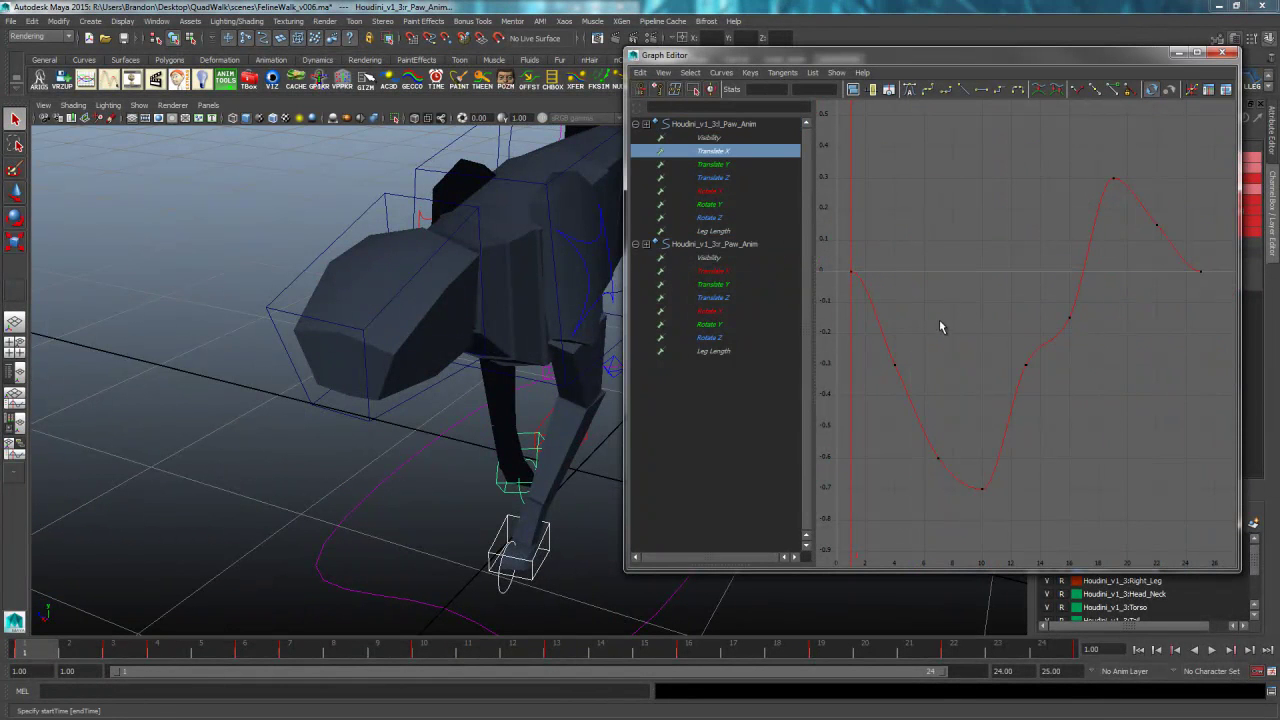
pyautogui.keyDown('alt'); pyautogui.moveTo(957, 342); pyautogui.dragTo(952, 321, button='middle'); pyautogui.keyUp('alt')
pyautogui.keyDown('alt'); pyautogui.moveTo(550, 425); pyautogui.dragTo(386, 423); pyautogui.keyUp('alt')
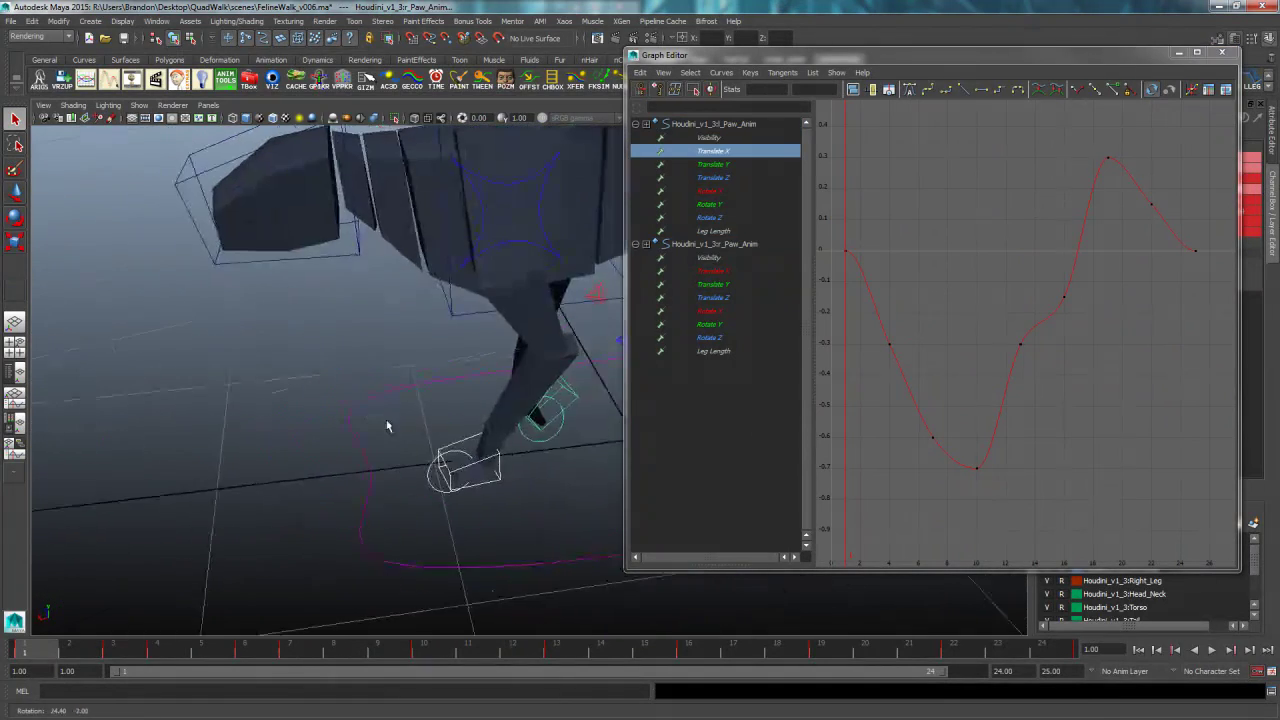
# - Delete the left paw's Translate X keys at frames 4 and 7 and make the curve linear from frame 1 to 10
pyautogui.moveTo(60, 643); pyautogui.dragTo(380, 655)
pyautogui.moveTo(853, 325); pyautogui.dragTo(909, 401)
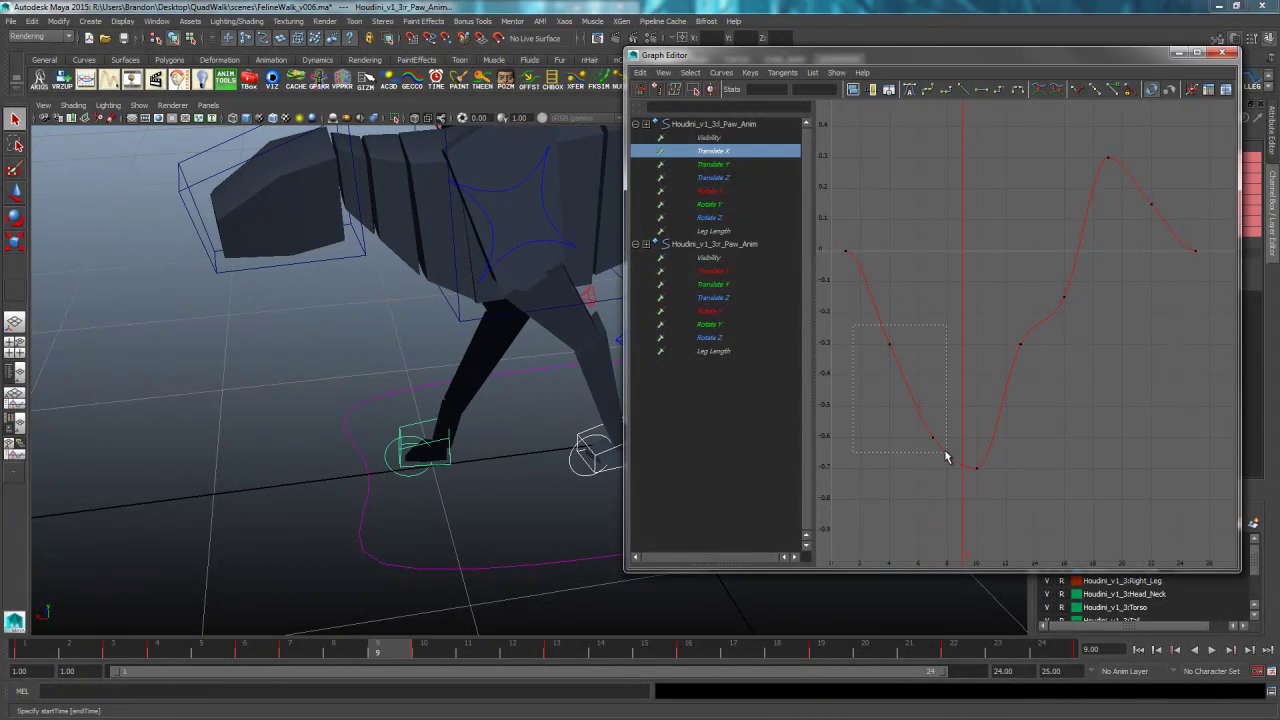
pyautogui.moveTo(946, 452); pyautogui.dragTo(947, 453)
pyautogui.press('Delete')
pyautogui.moveTo(830, 228); pyautogui.dragTo(862, 268)
pyautogui.click(964, 89)
pyautogui.moveTo(983, 440); pyautogui.dragTo(950, 505)
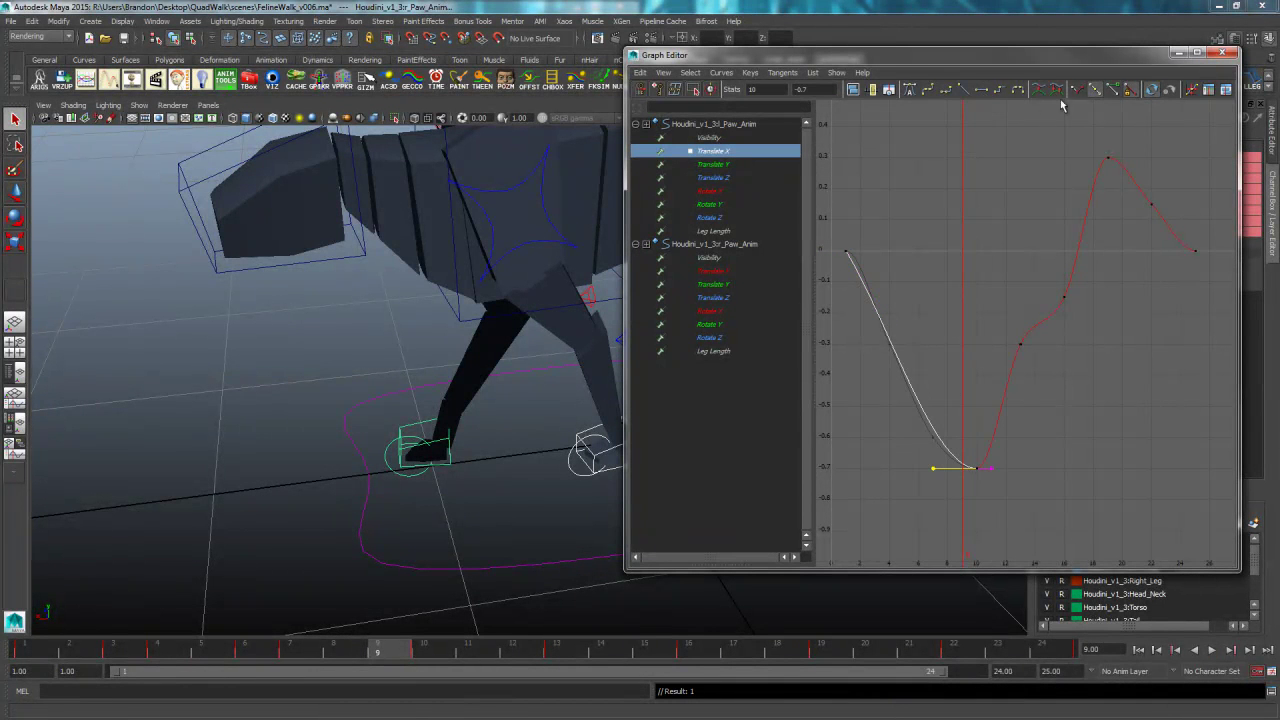
pyautogui.click(966, 89)
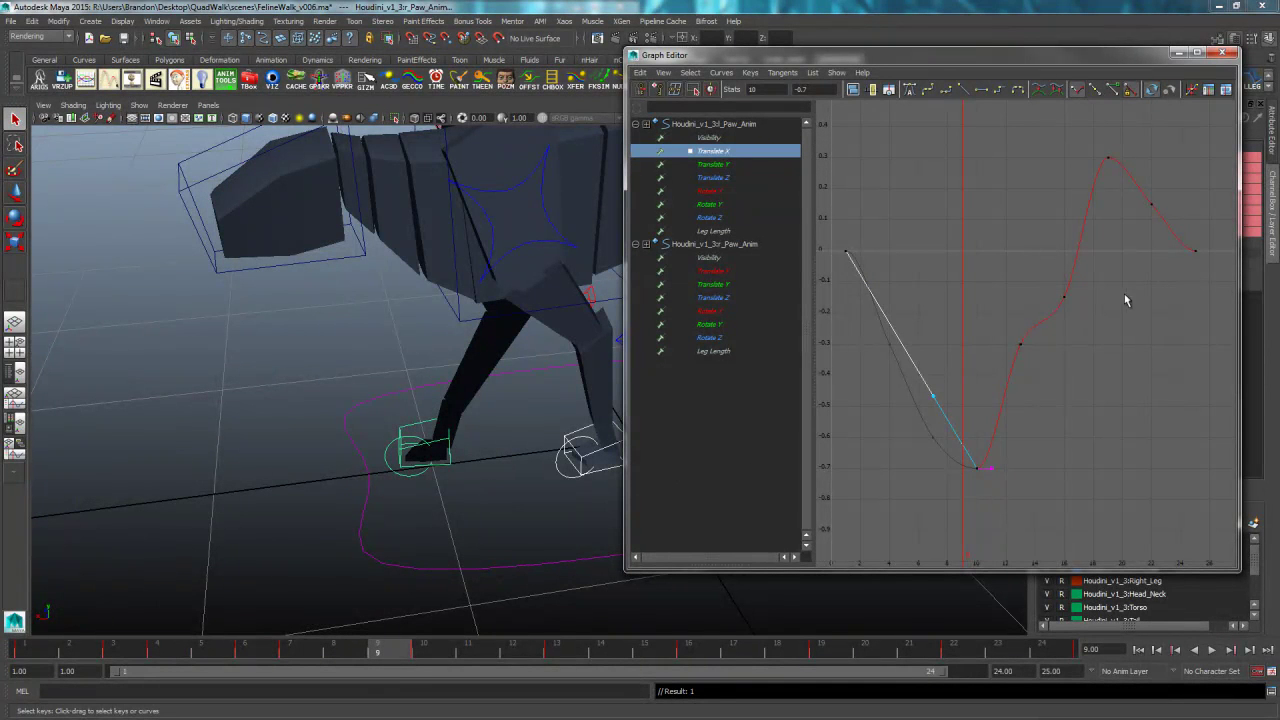
# - Delete the left paw's Translate X keys at frames 13, 16 and 22 and give the frame 25 key a linear tangent
pyautogui.click(1018, 377)
pyautogui.click(1190, 250)
pyautogui.moveTo(1206, 273); pyautogui.dragTo(1212, 272)
pyautogui.click(965, 89)
# - Break the Translate X tangents at frame 19, making the outgoing side linear and the incoming side flat
pyautogui.click(1105, 156)
pyautogui.click(1077, 89)
pyautogui.click(966, 91)
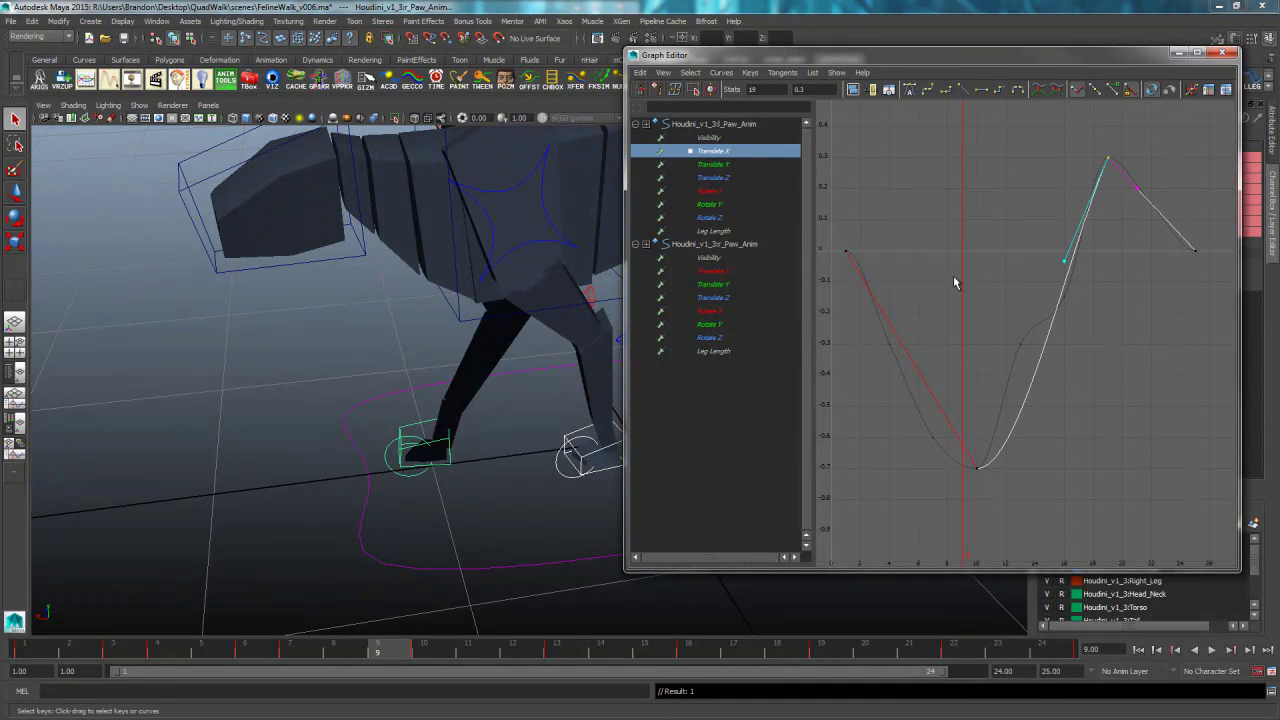
pyautogui.moveTo(1073, 282); pyautogui.dragTo(1074, 283)
pyautogui.click(984, 93)
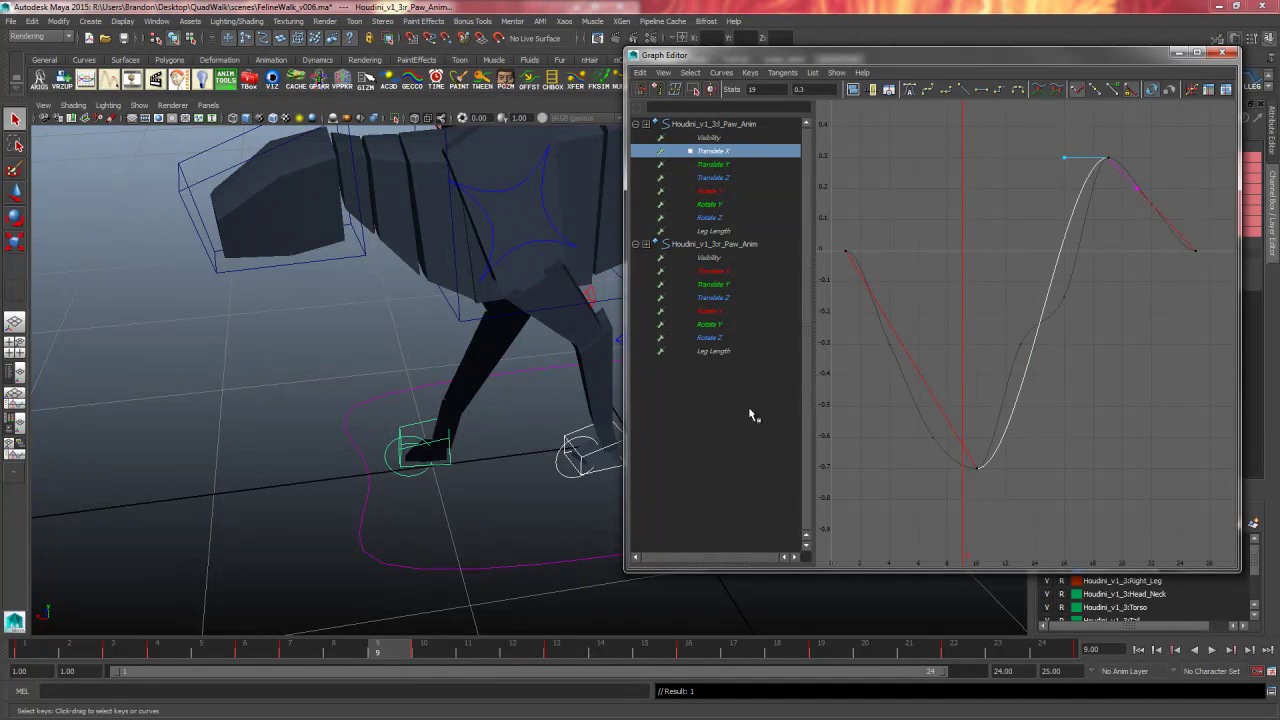
# - Compare the Translate X and Translate Y curves of the left and right front paws
pyautogui.keyDown('ctrl'); pyautogui.click(724, 271); pyautogui.keyUp('ctrl')
pyautogui.click(1090, 285)
pyautogui.press('a')
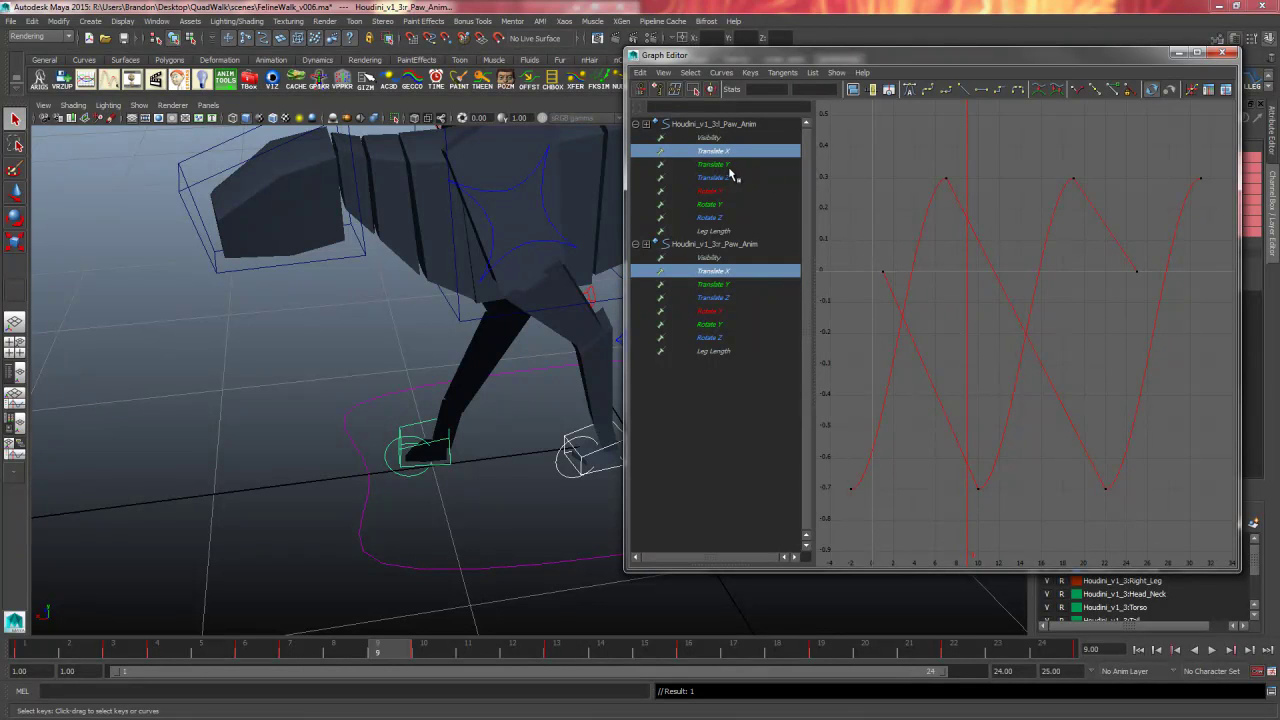
pyautogui.click(730, 165)
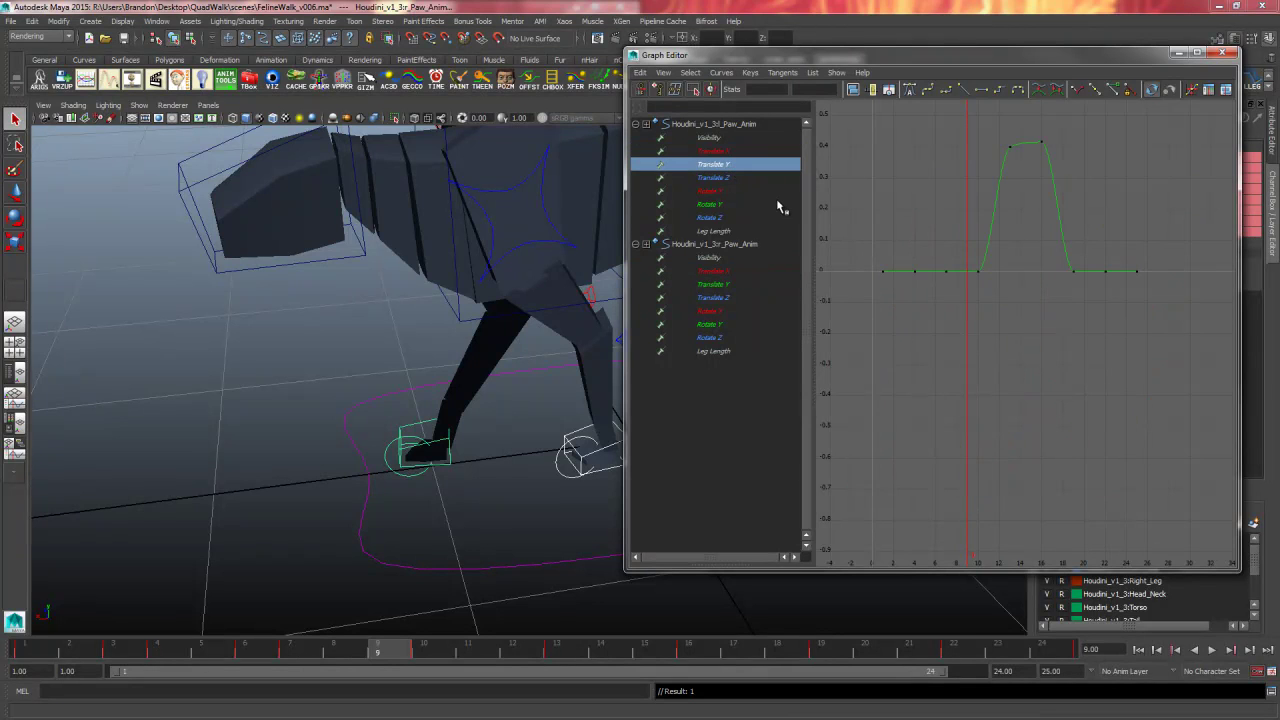
pyautogui.keyDown('ctrl'); pyautogui.click(761, 286); pyautogui.keyUp('ctrl')
pyautogui.press('f')
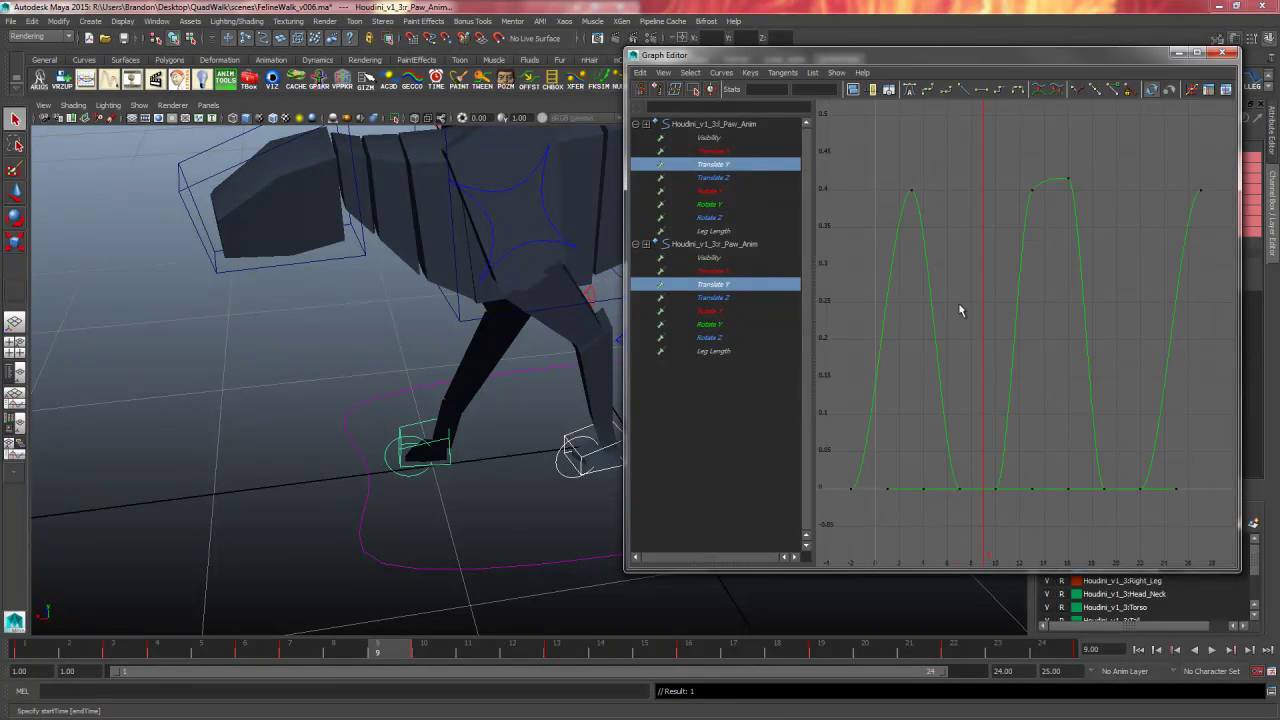
pyautogui.moveTo(940, 181); pyautogui.dragTo(882, 224)
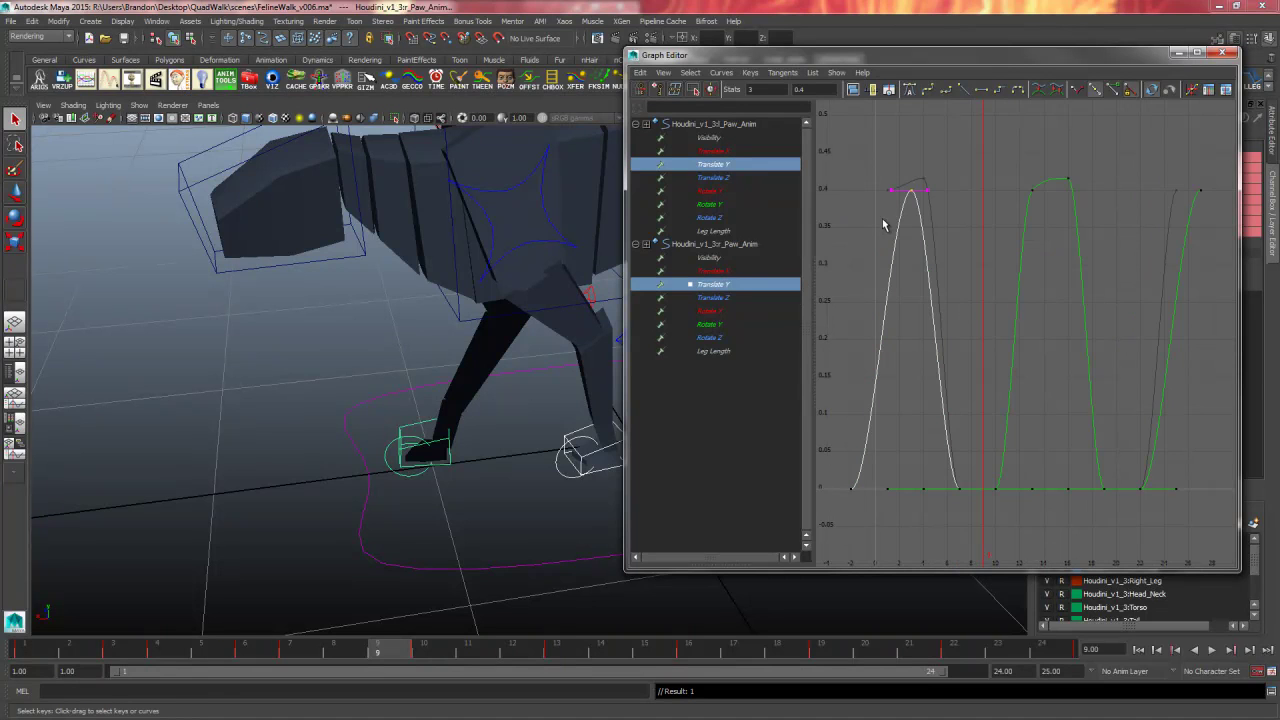
pyautogui.keyDown('ctrl'); pyautogui.click(713, 284); pyautogui.keyUp('ctrl')
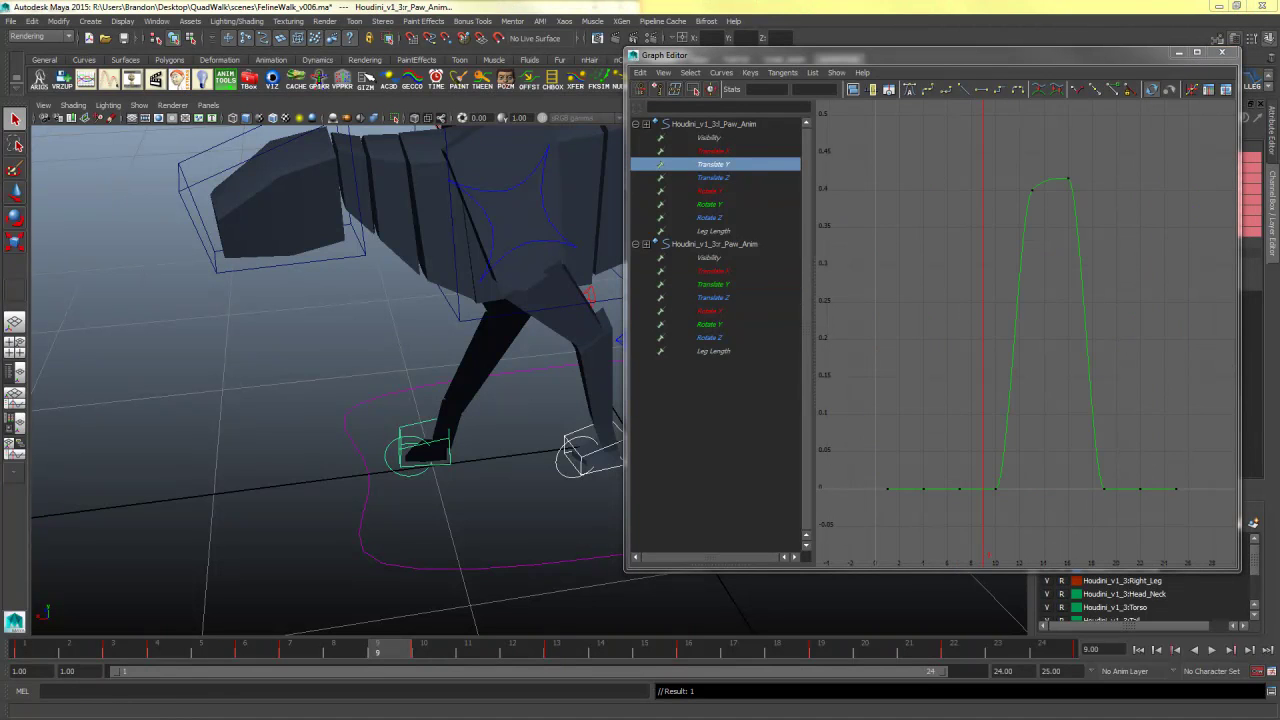
# - Delete the left paw's Translate Y key at frame 13 and move its peak key from frame 16 to frame 15
pyautogui.doubleClick(716, 166)
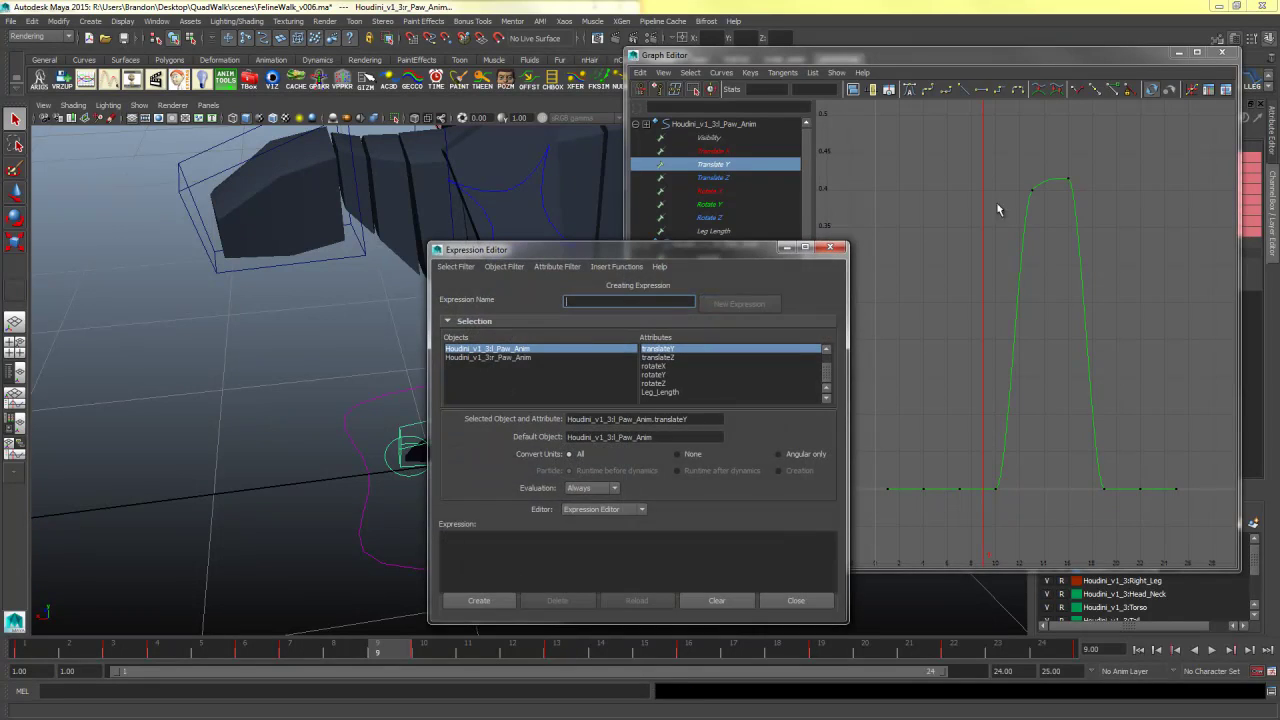
pyautogui.click(832, 249)
pyautogui.moveTo(1081, 166); pyautogui.dragTo(1054, 218)
pyautogui.press('Delete')
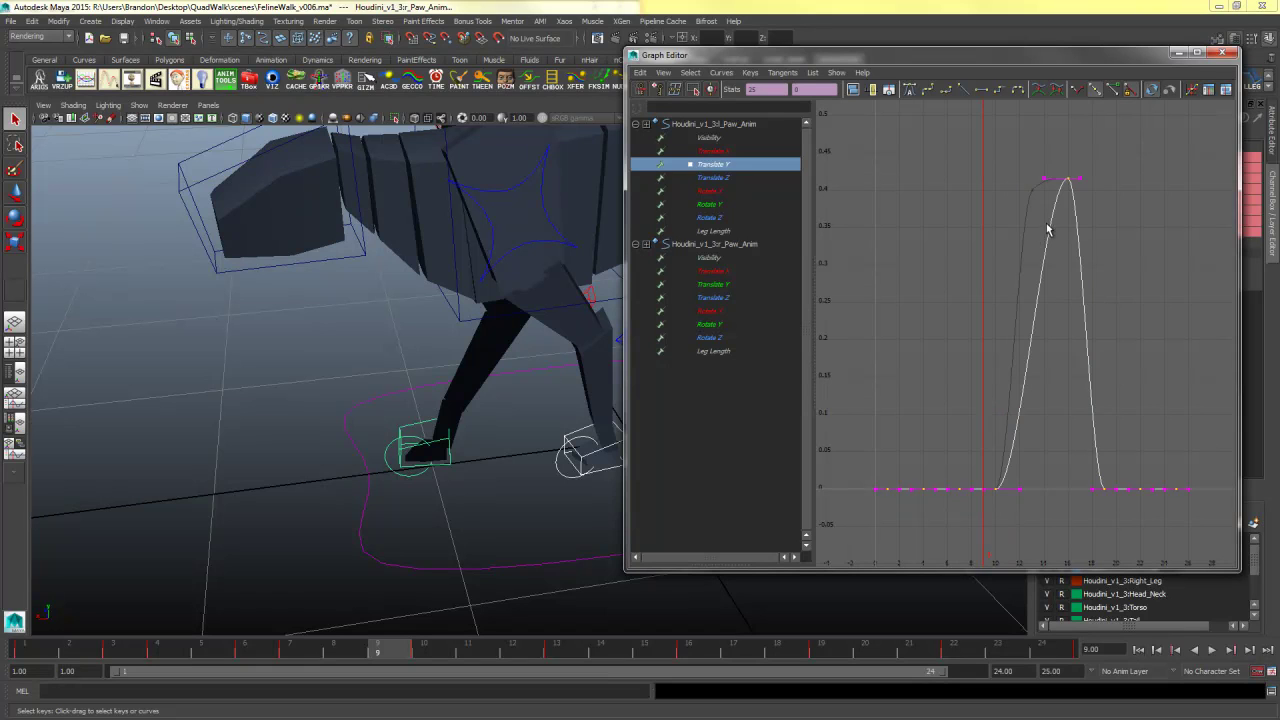
pyautogui.moveTo(1085, 168); pyautogui.dragTo(1045, 212)
pyautogui.press('w')
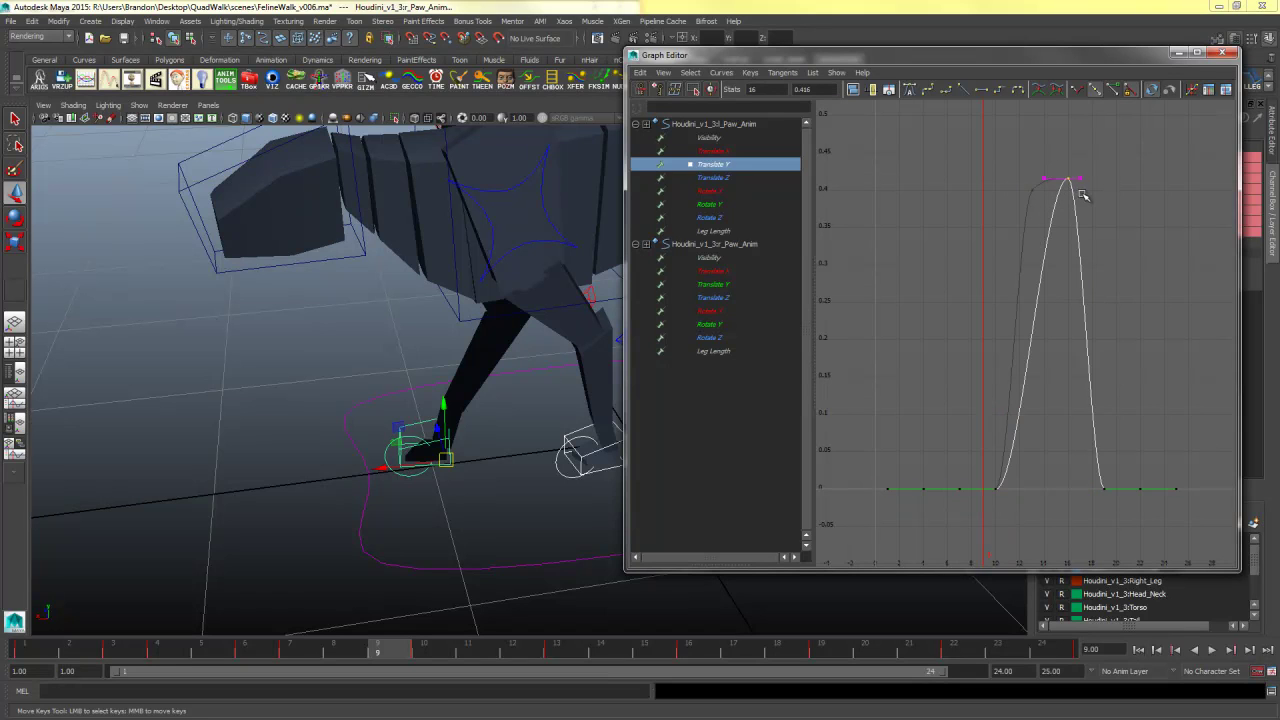
pyautogui.moveTo(1074, 189); pyautogui.dragTo(1063, 189, button='middle')
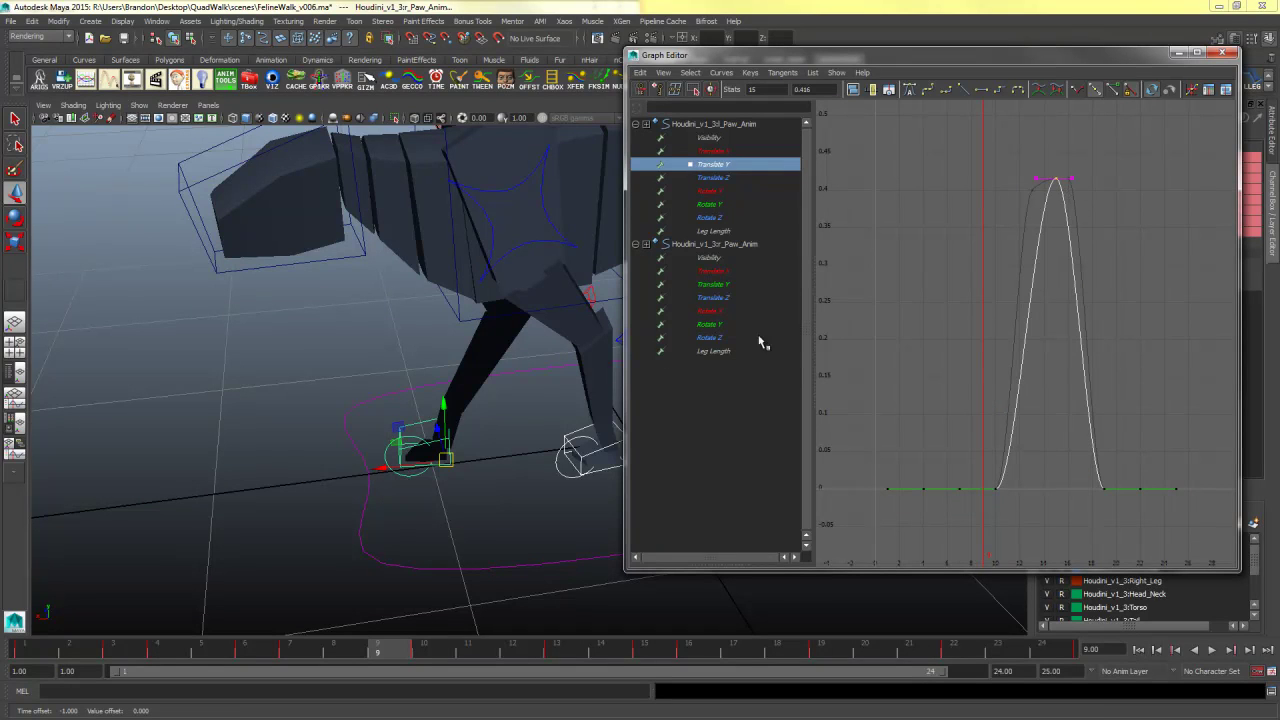
# - Try shifting the left paw's Translate Y peak key earlier and check the paw's pose at frame 15
pyautogui.keyDown('alt'); pyautogui.moveTo(511, 398); pyautogui.dragTo(575, 400); pyautogui.keyUp('alt')
pyautogui.keyDown('shift'); pyautogui.moveTo(1070, 230); pyautogui.dragTo(1030, 243, button='middle'); pyautogui.keyUp('shift')
pyautogui.hotkey('ctrl', 'z')
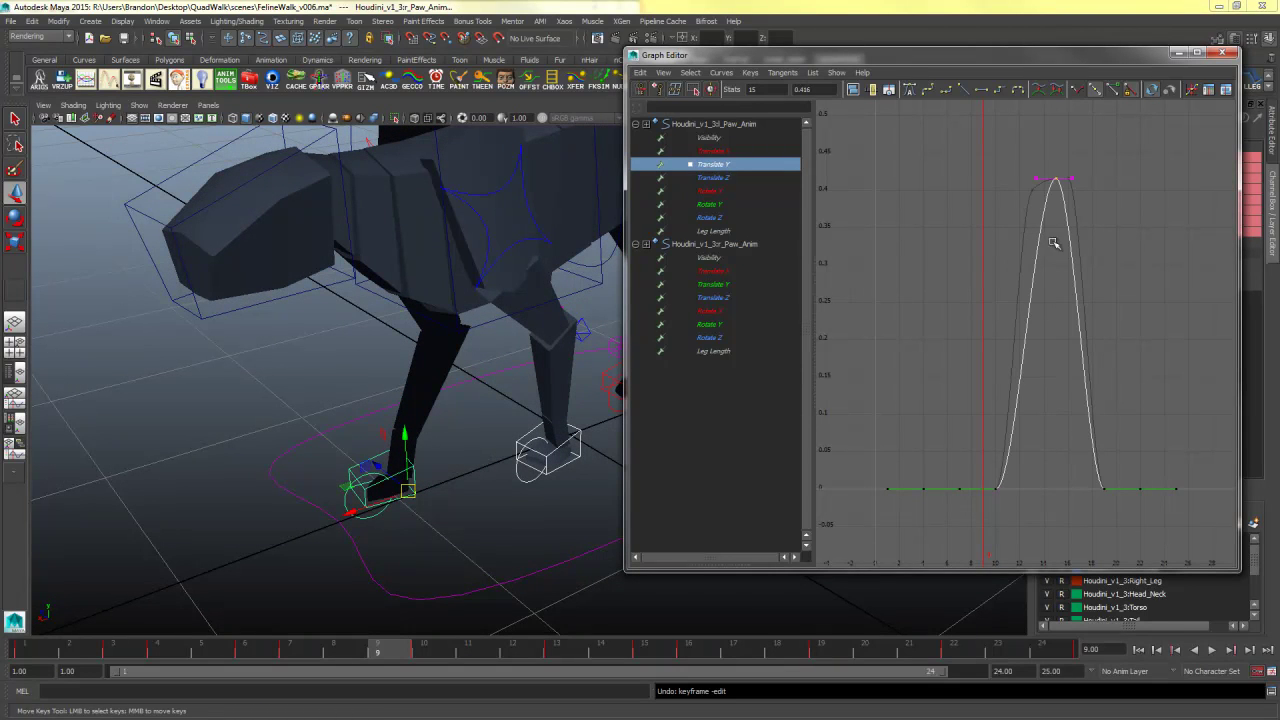
pyautogui.moveTo(1011, 277); pyautogui.dragTo(1050, 273)
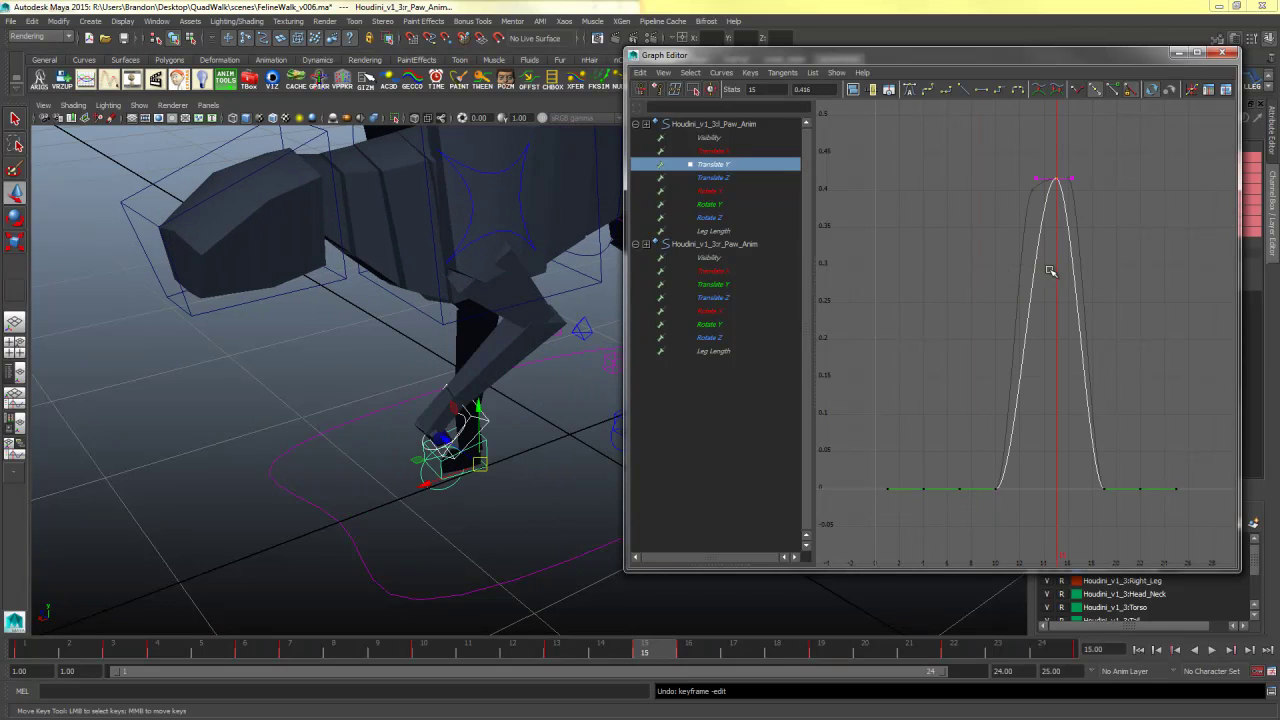
pyautogui.moveTo(1070, 260); pyautogui.dragTo(1055, 255, button='middle')
# - Examine the left paw's Translate Z and Rotate X curves, comparing Rotate X with the right front paw's
pyautogui.click(731, 180)
pyautogui.press('f')
pyautogui.click(735, 191)
pyautogui.press('f')
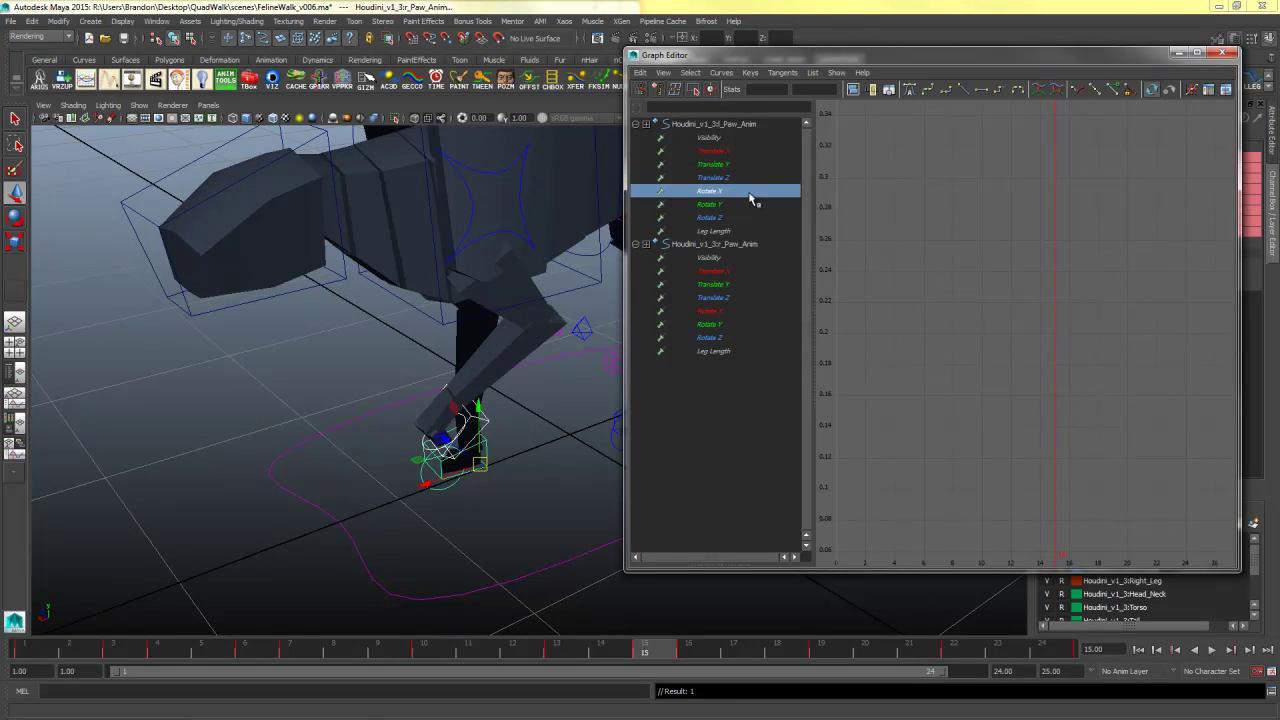
pyautogui.keyDown('ctrl'); pyautogui.click(733, 311); pyautogui.keyUp('ctrl')
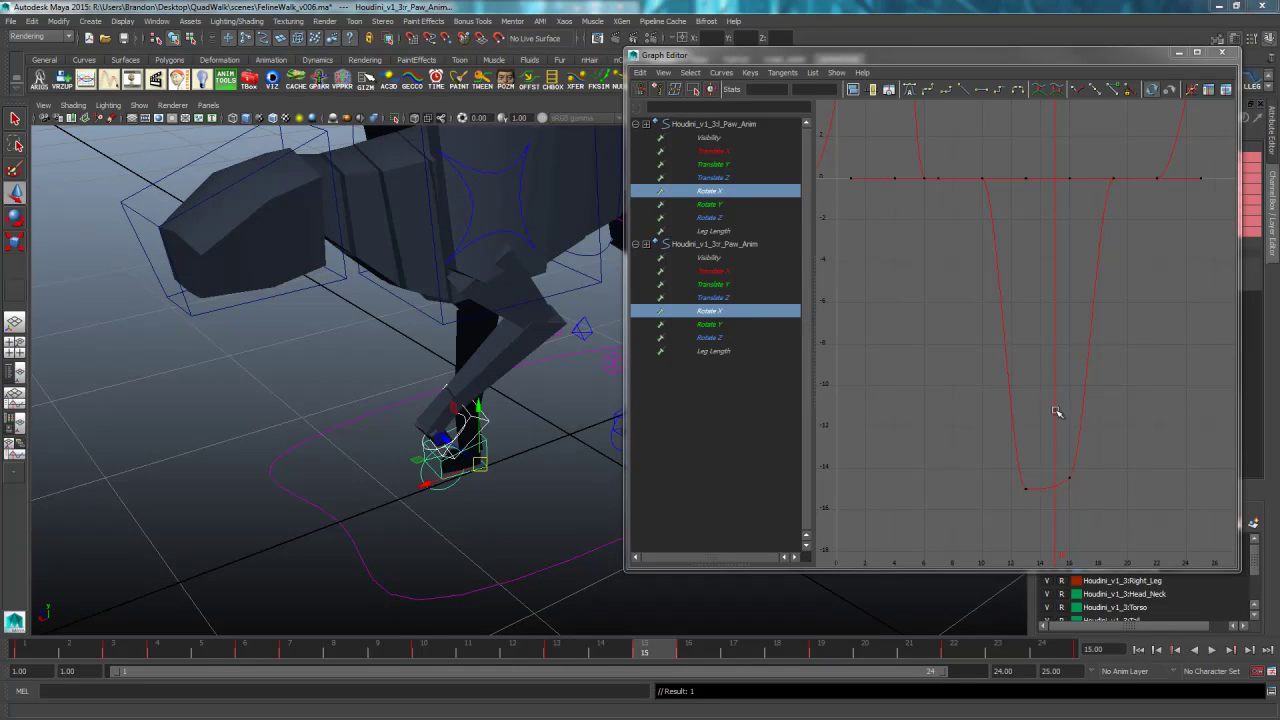
pyautogui.keyDown('alt'); pyautogui.moveTo(1062, 295); pyautogui.dragTo(1006, 303, button='right'); pyautogui.keyUp('alt')
pyautogui.keyDown('alt'); pyautogui.moveTo(1006, 303); pyautogui.dragTo(991, 340, button='middle'); pyautogui.keyUp('alt')
pyautogui.keyDown('alt'); pyautogui.moveTo(991, 340); pyautogui.dragTo(1012, 341, button='right'); pyautogui.keyUp('alt')
pyautogui.keyDown('alt'); pyautogui.moveTo(1044, 330); pyautogui.dragTo(1057, 332, button='middle'); pyautogui.keyUp('alt')
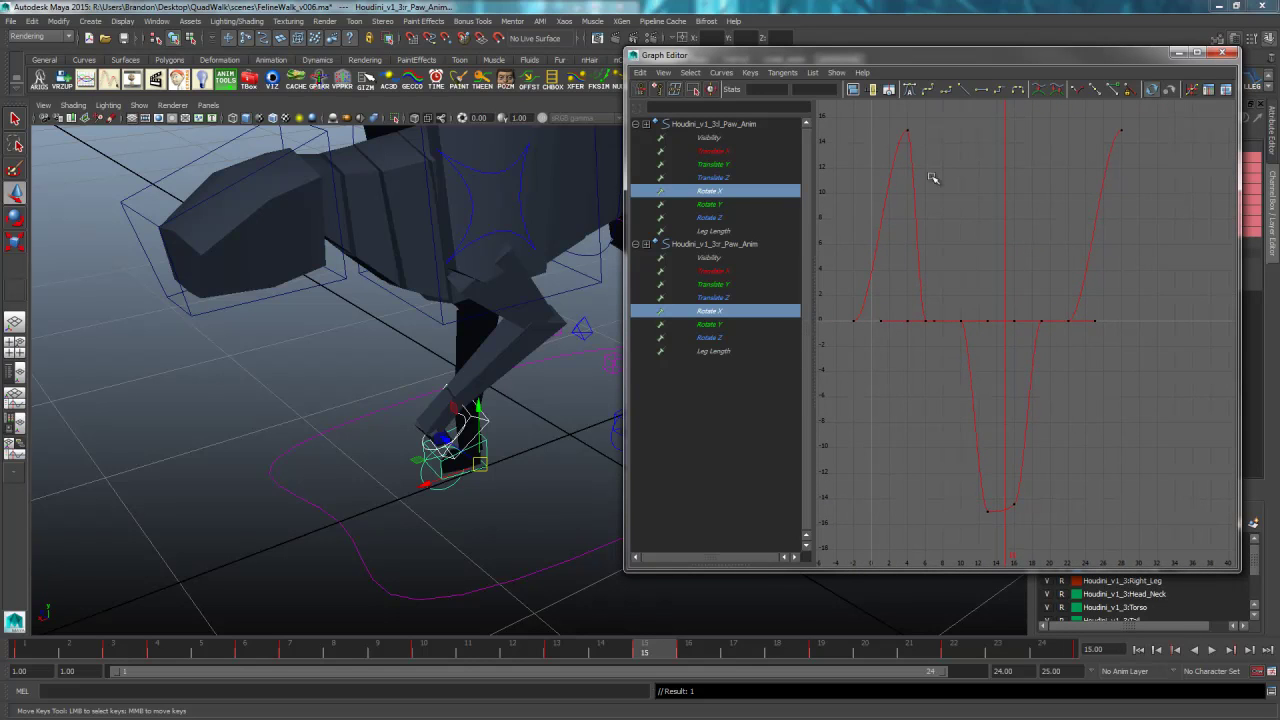
# - Isolate the left paw's Rotate X curve, keeping one low key by deleting frame 13 and moving frame 16 to 14
pyautogui.click(736, 192)
pyautogui.moveTo(978, 500); pyautogui.dragTo(988, 526)
pyautogui.moveTo(978, 516); pyautogui.dragTo(1041, 501, button='middle')
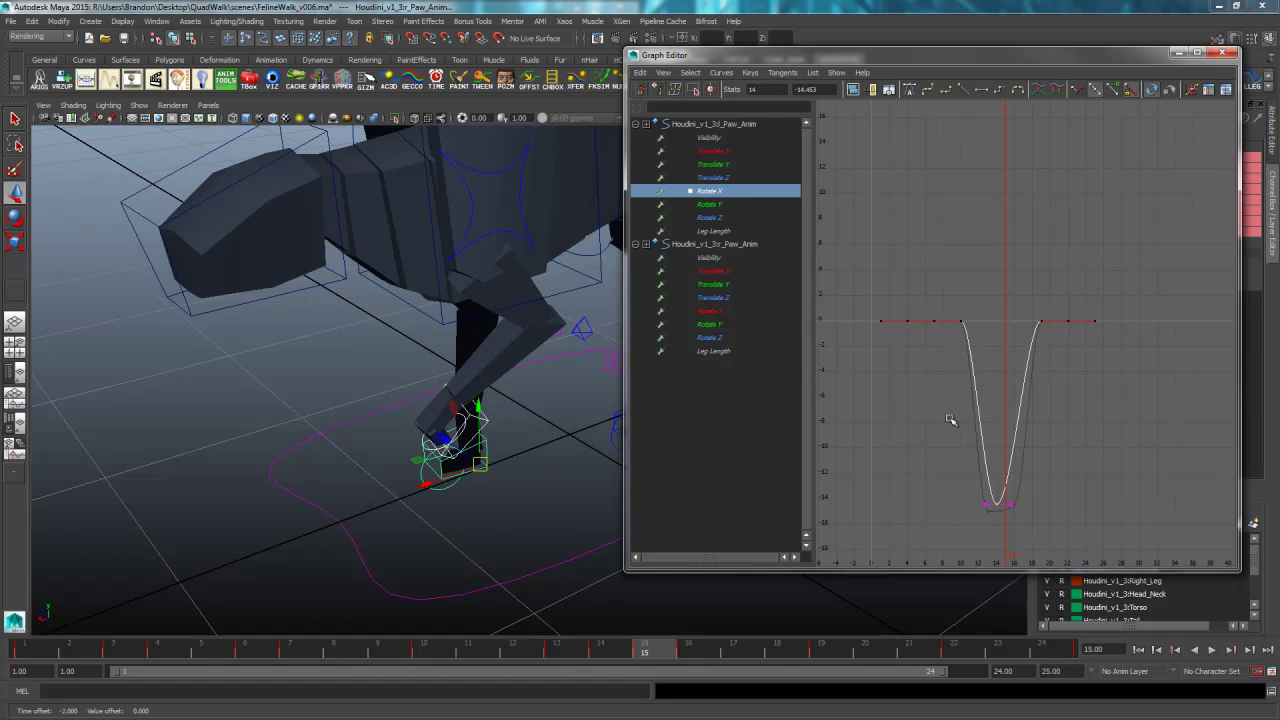
# - Isolate the left paw's Rotate Y curve and set its final key at frame 25 to -8
pyautogui.click(720, 205)
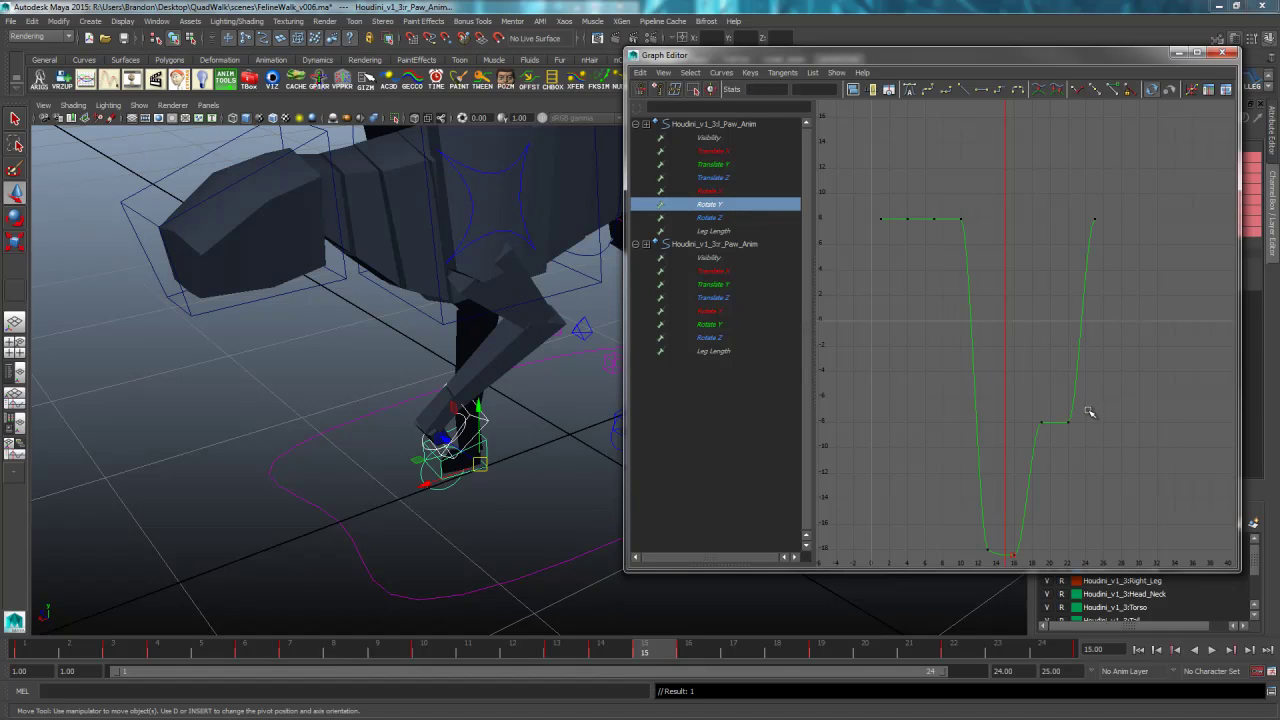
pyautogui.press('f')
pyautogui.moveTo(1205, 191); pyautogui.dragTo(1206, 192)
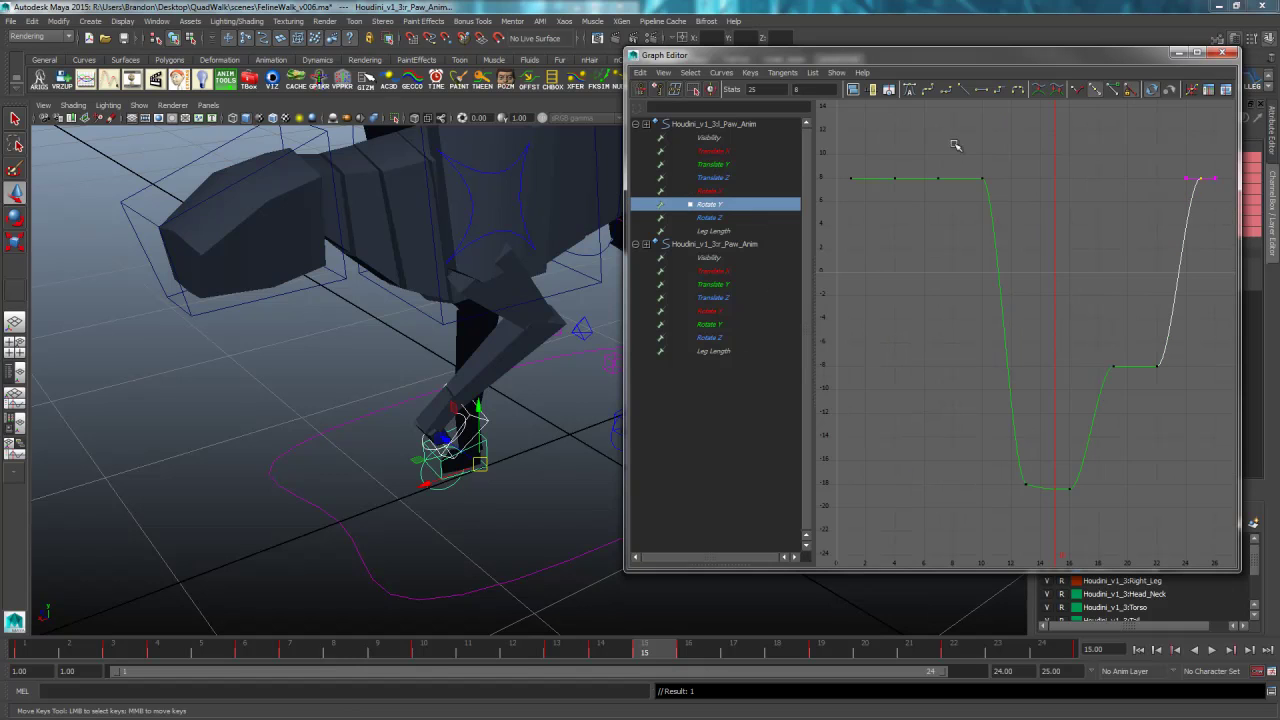
pyautogui.keyDown('alt'); pyautogui.moveTo(424, 478); pyautogui.dragTo(596, 448); pyautogui.keyUp('alt')
pyautogui.moveTo(1123, 365); pyautogui.dragTo(1152, 363)
pyautogui.press('w')
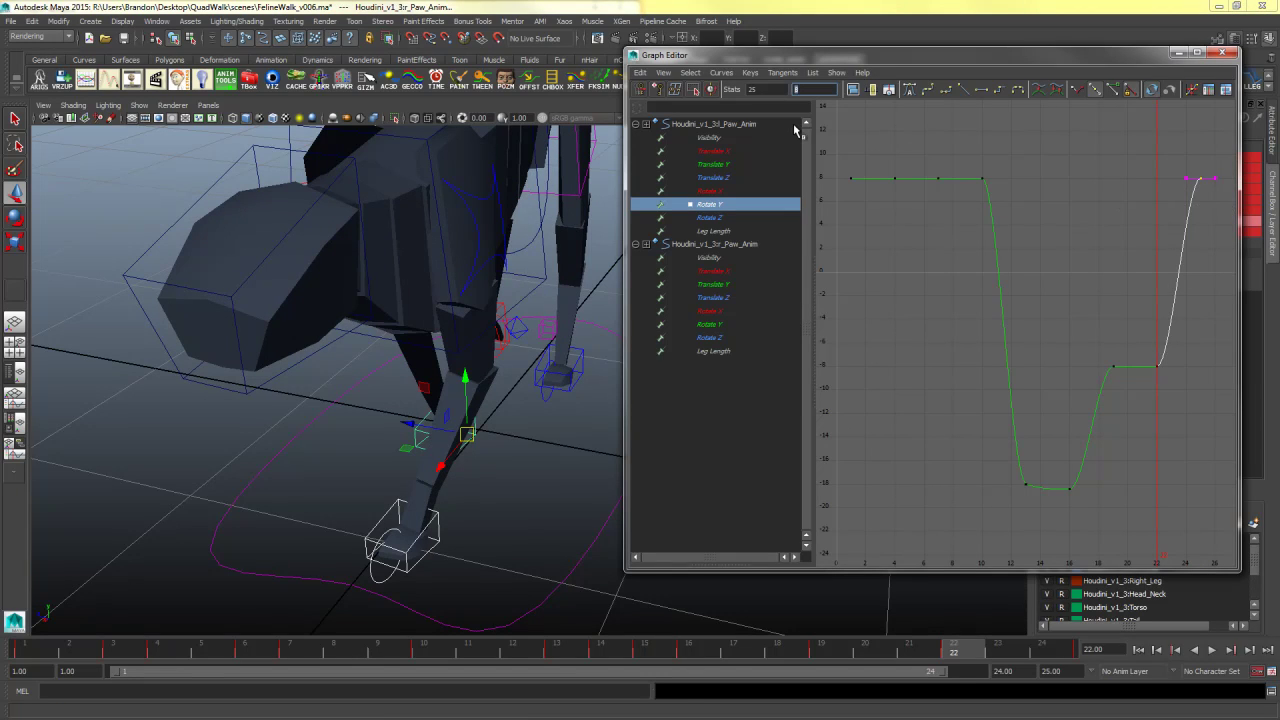
pyautogui.press('Return')
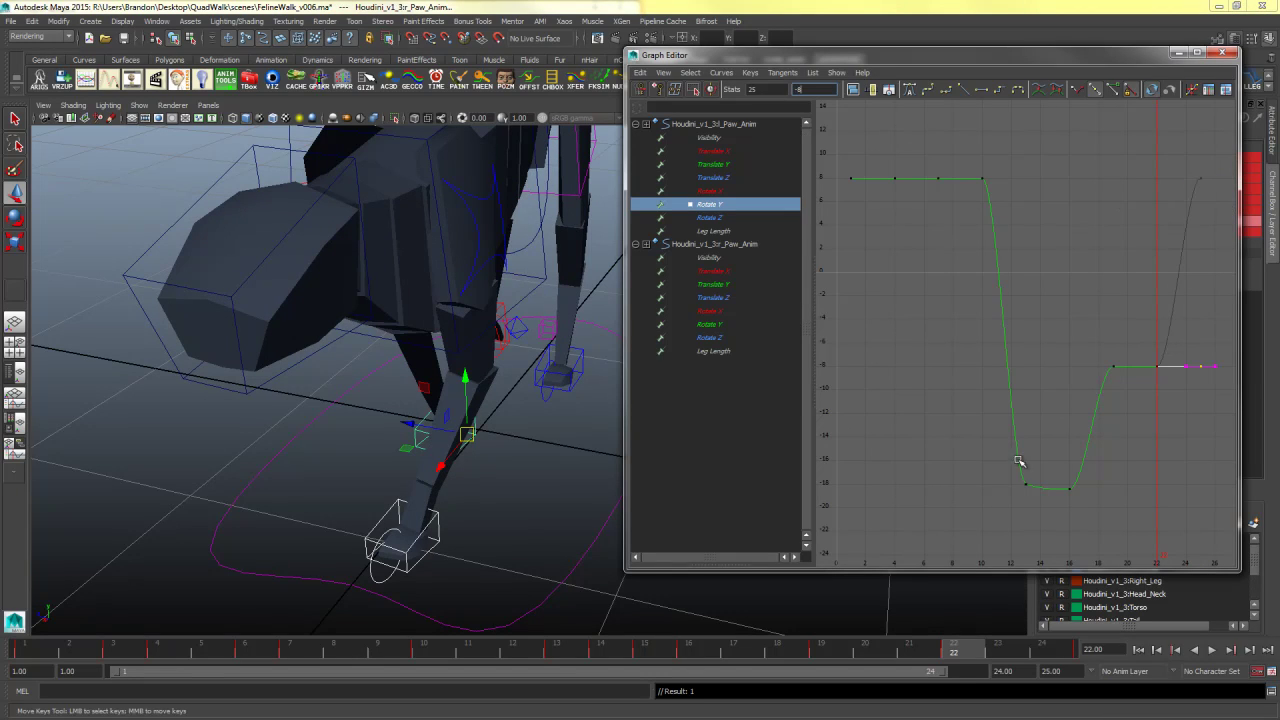
pyautogui.press('Return')
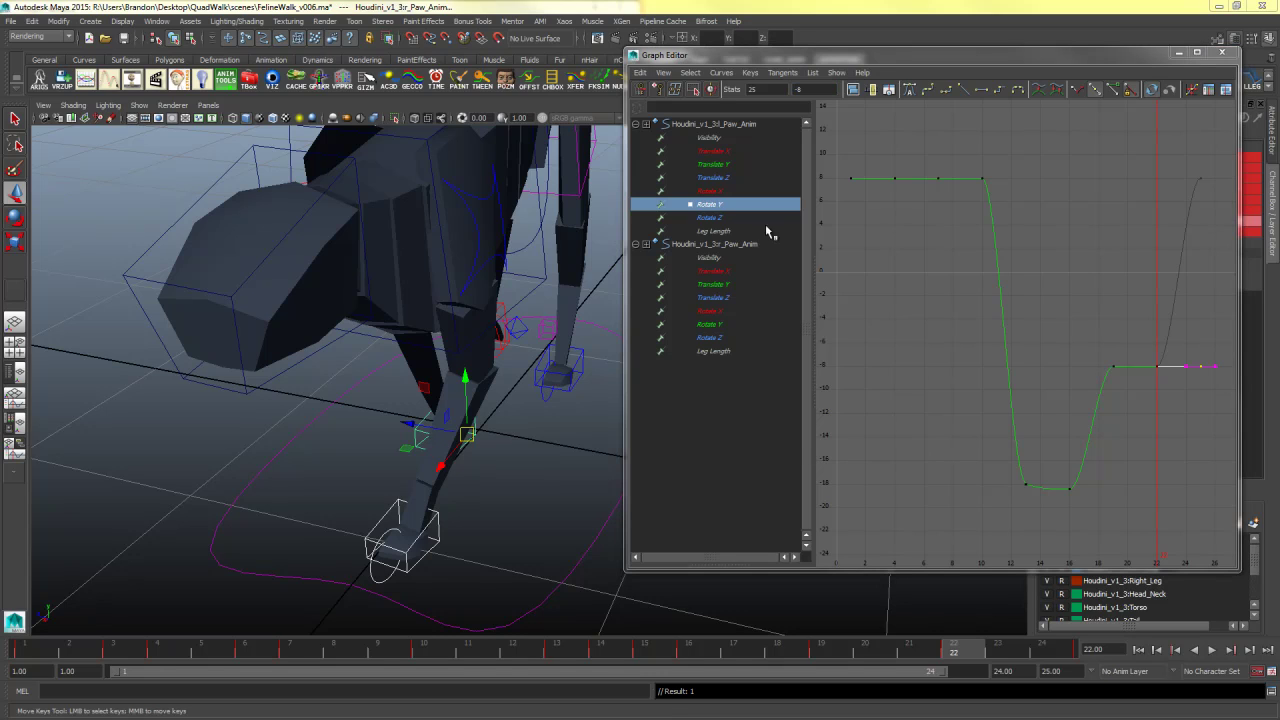
# - Delete the left paw's Rotate Y key at frame 13 and move the frame 16 key to frame 14
pyautogui.moveTo(1000, 454); pyautogui.dragTo(1041, 518)
pyautogui.press('Delete')
pyautogui.moveTo(1090, 514); pyautogui.dragTo(1044, 498, button='middle')
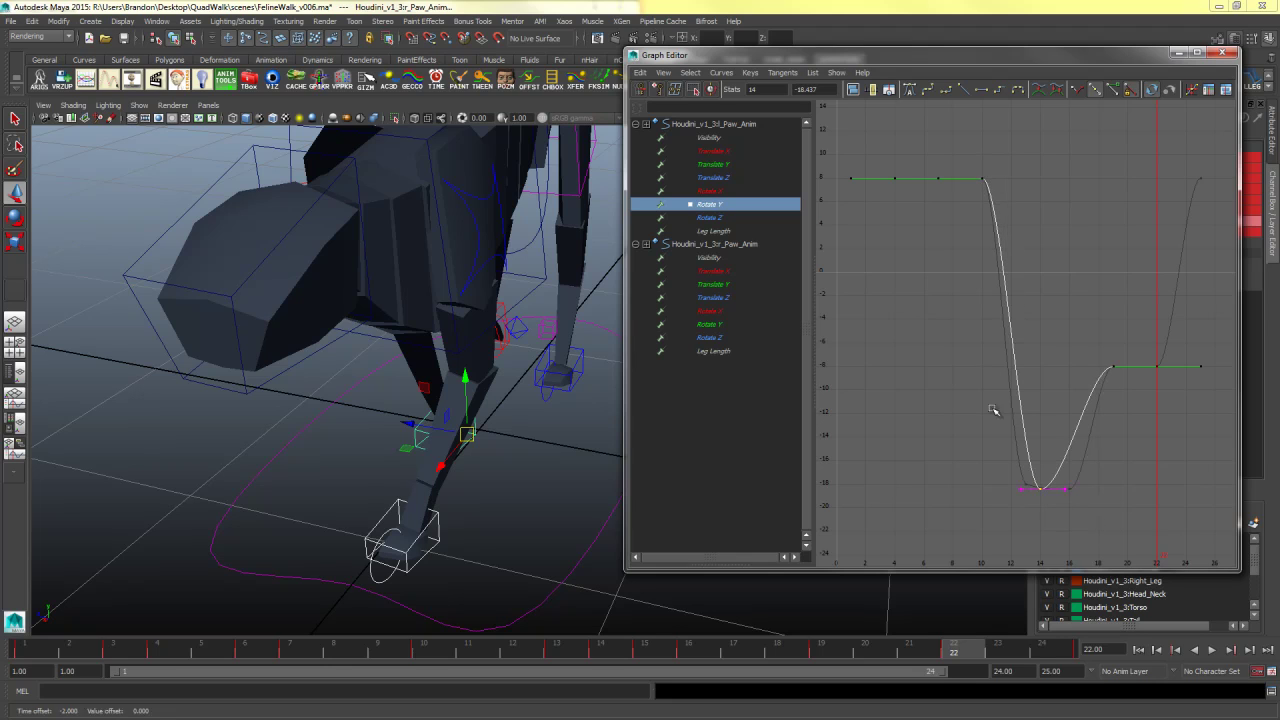
# - Isolate the left paw's Rotate Z curve, test-rotate the paw at frame 22 and undo that rotation
pyautogui.click(727, 220)
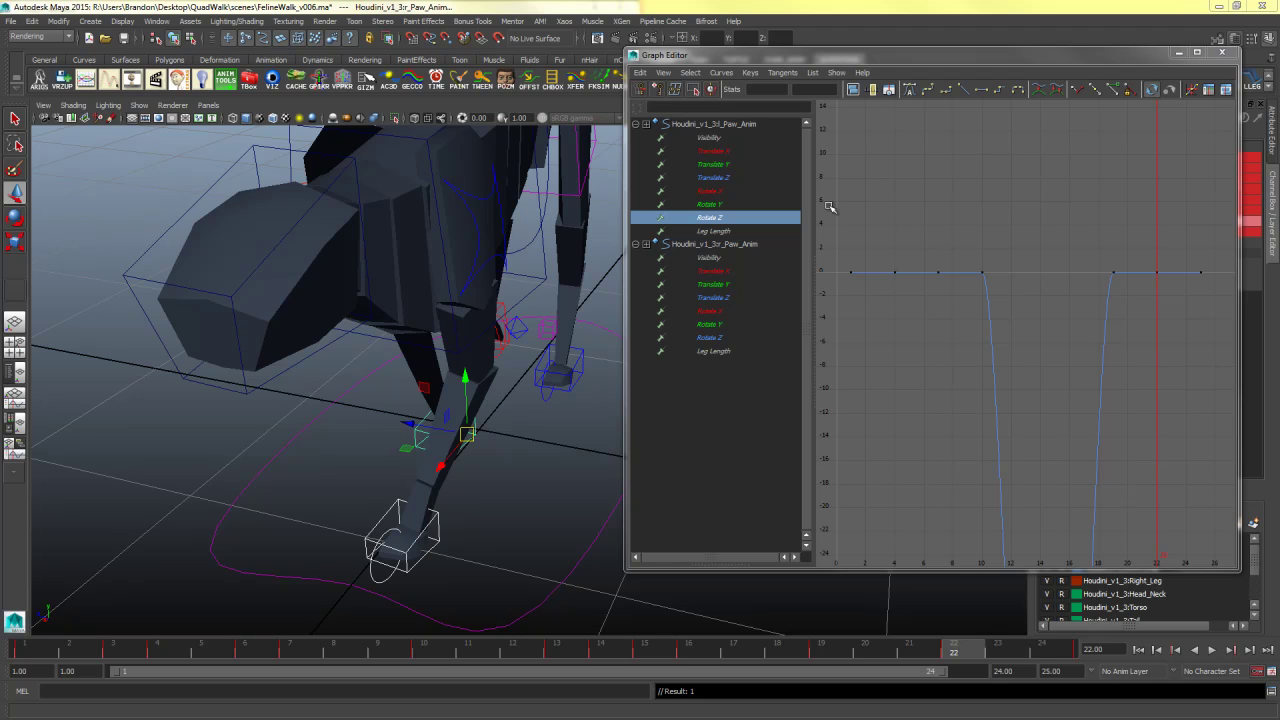
pyautogui.press('f')
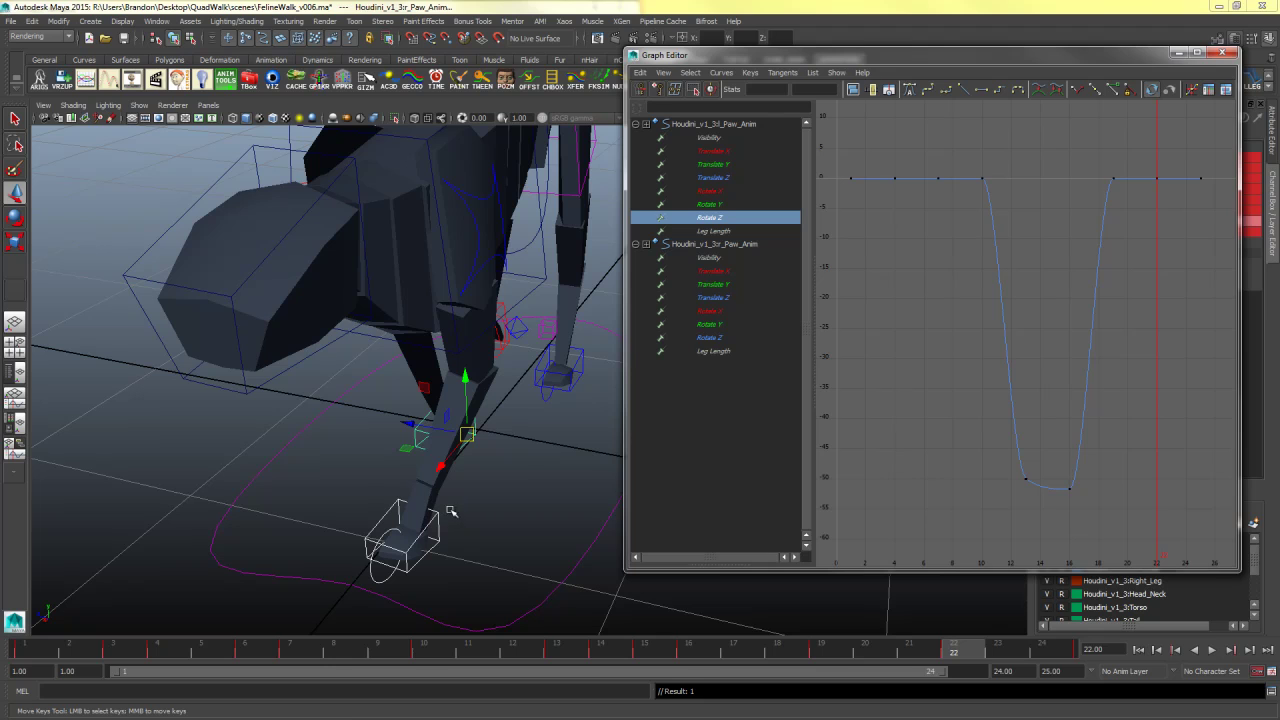
pyautogui.press('e')
pyautogui.keyDown('alt'); pyautogui.moveTo(472, 508); pyautogui.dragTo(453, 491); pyautogui.keyUp('alt')
pyautogui.moveTo(451, 427); pyautogui.dragTo(654, 451)
pyautogui.hotkey('ctrl', 'z')
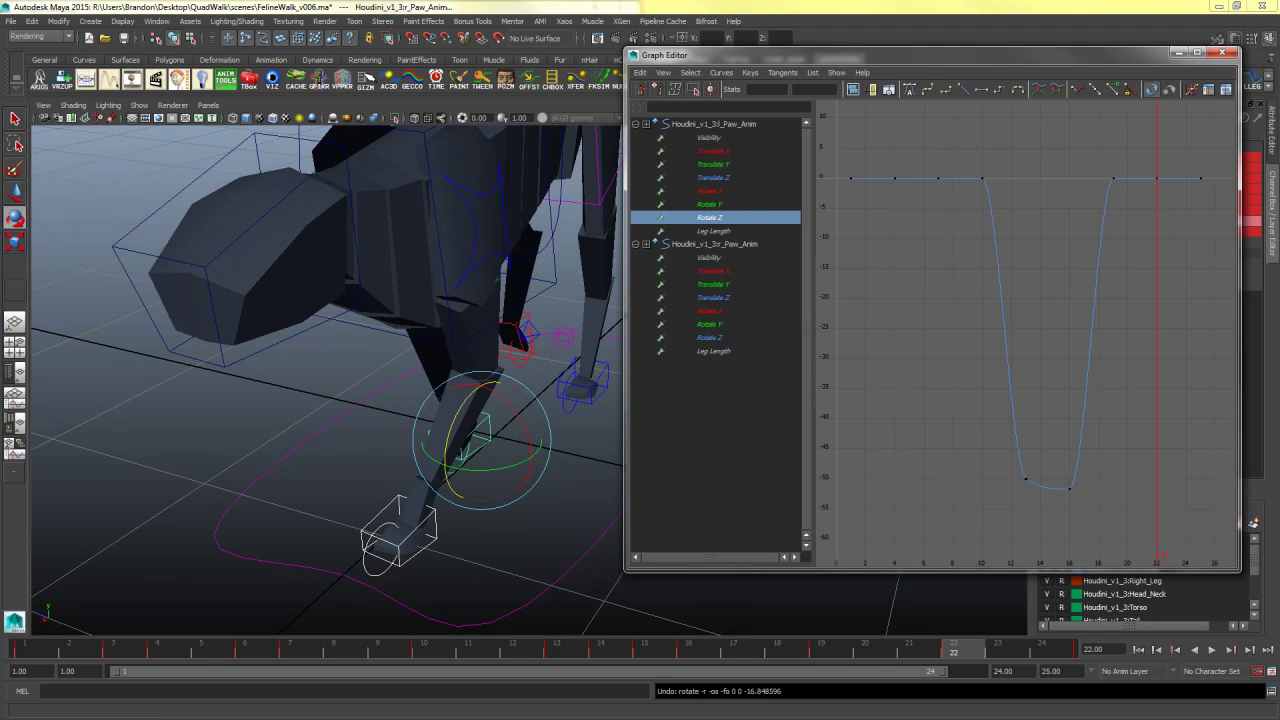
# - Delete the left paw's Rotate Z key at frame 13 and move the frame 16 key to frame 14
pyautogui.moveTo(960, 152); pyautogui.dragTo(1004, 230)
pyautogui.moveTo(988, 464); pyautogui.dragTo(1092, 474)
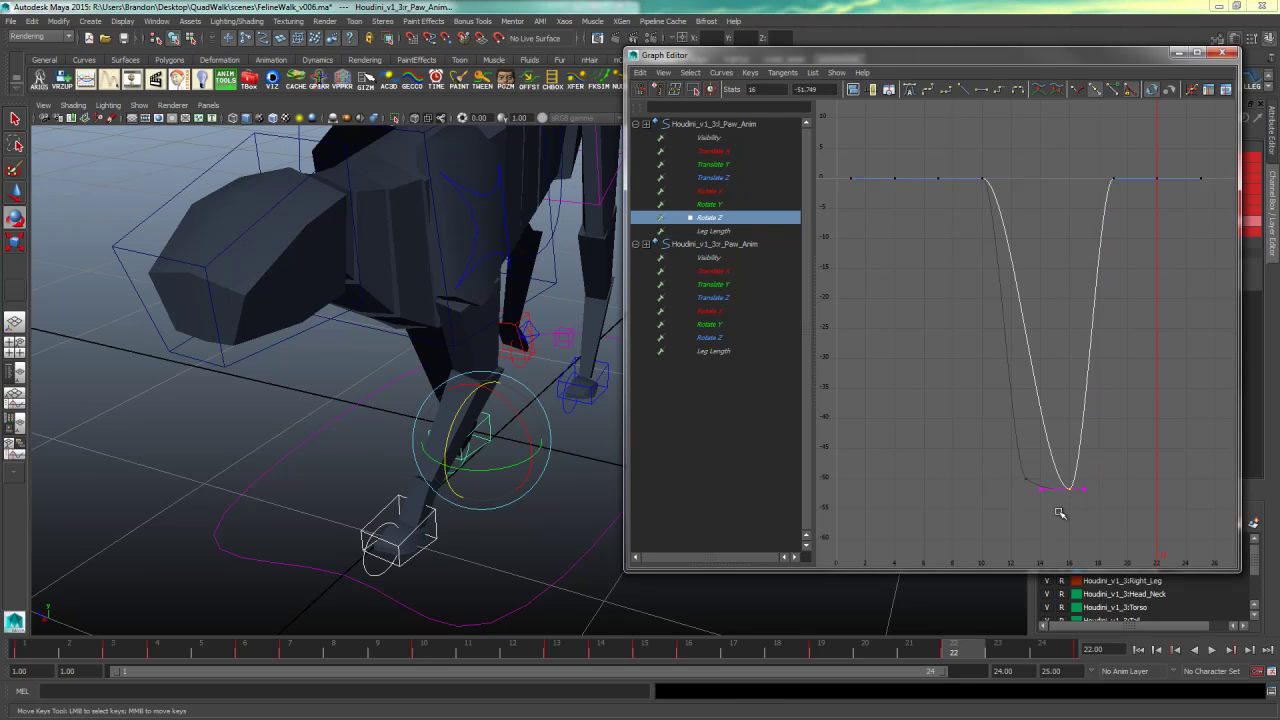
pyautogui.keyDown('shift'); pyautogui.moveTo(1089, 507); pyautogui.dragTo(1056, 501, button='middle'); pyautogui.keyUp('shift')
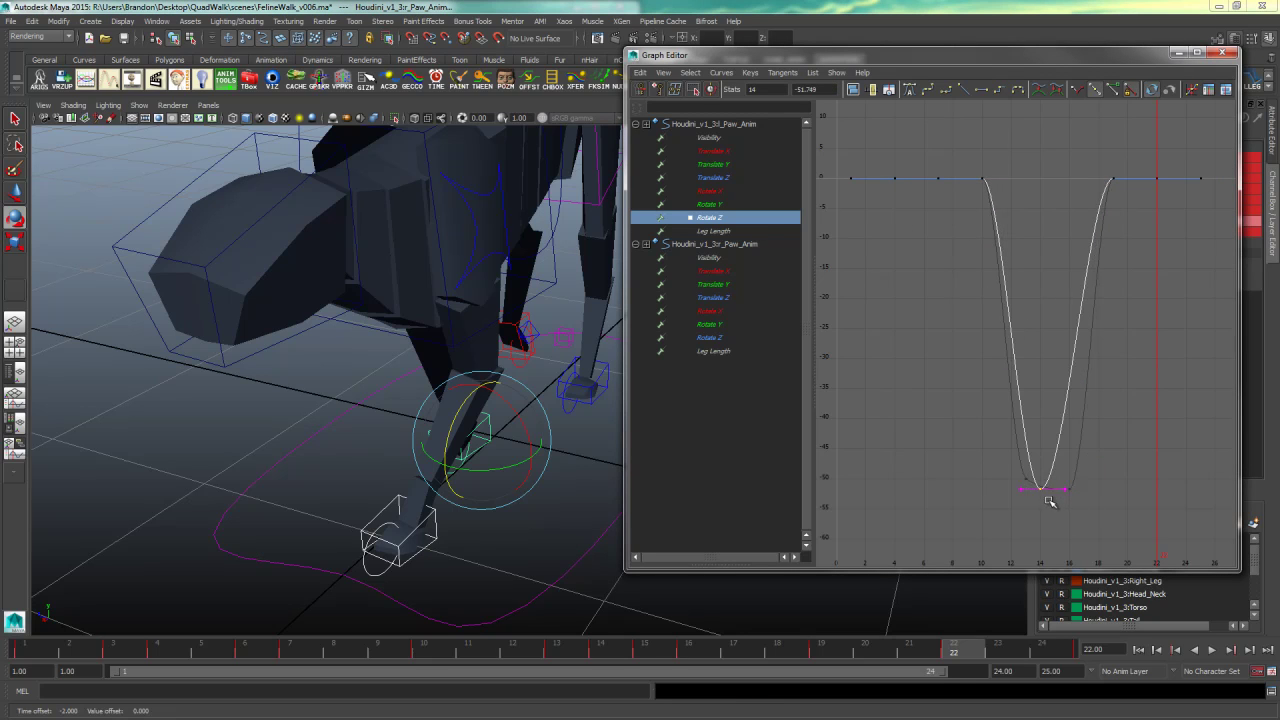
pyautogui.click(1253, 523)
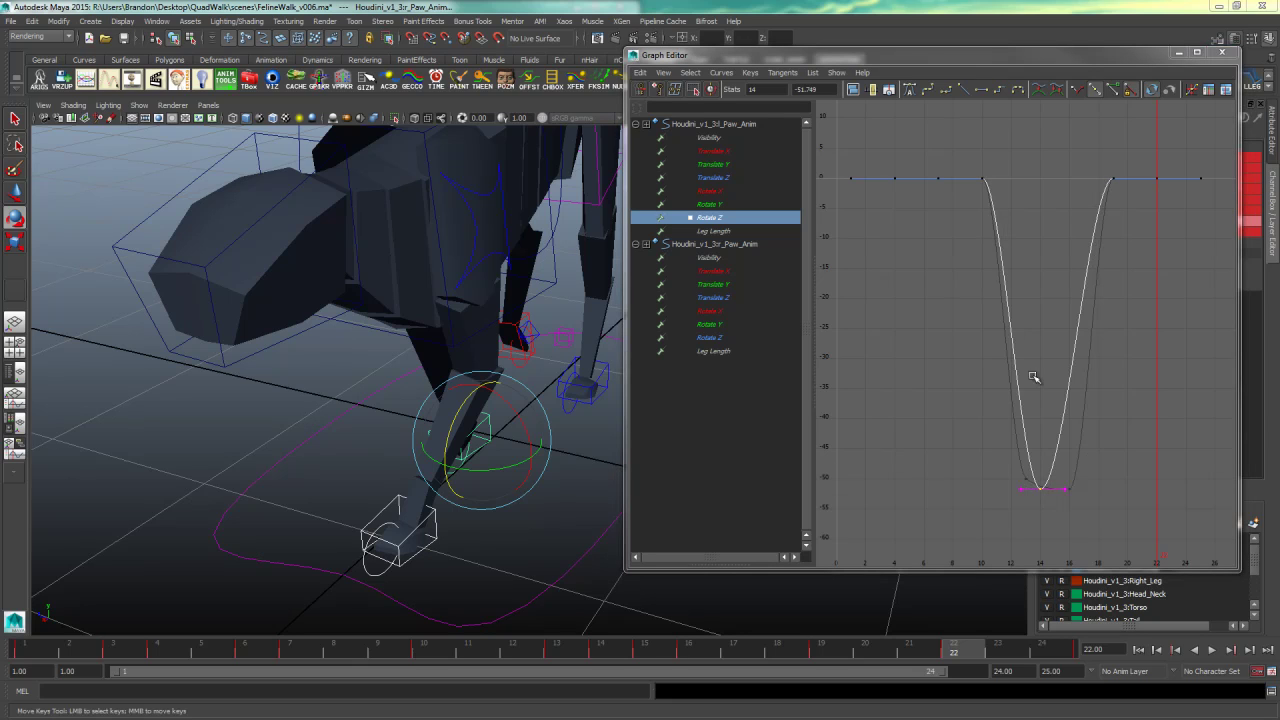
# - Scrub and play back the walk cycle to check the left front paw's rotation
pyautogui.click(1112, 178)
pyautogui.click(953, 649)
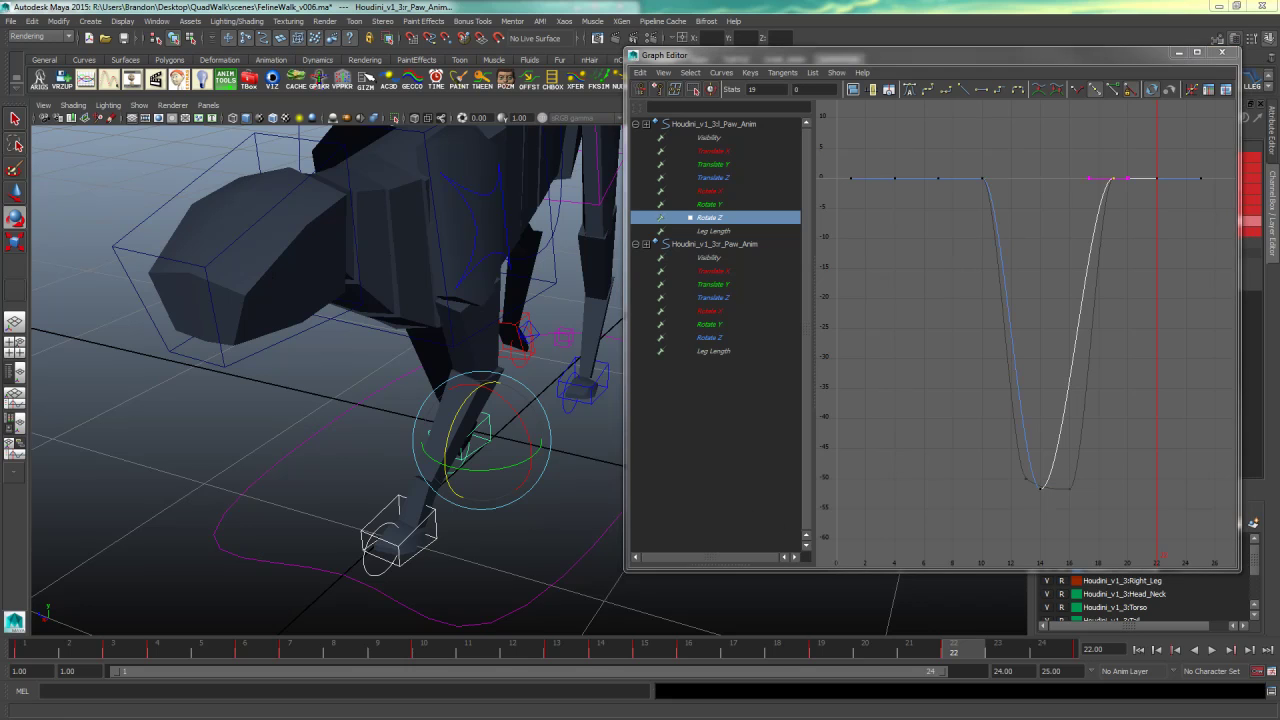
pyautogui.moveTo(405, 650); pyautogui.dragTo(1180, 604)
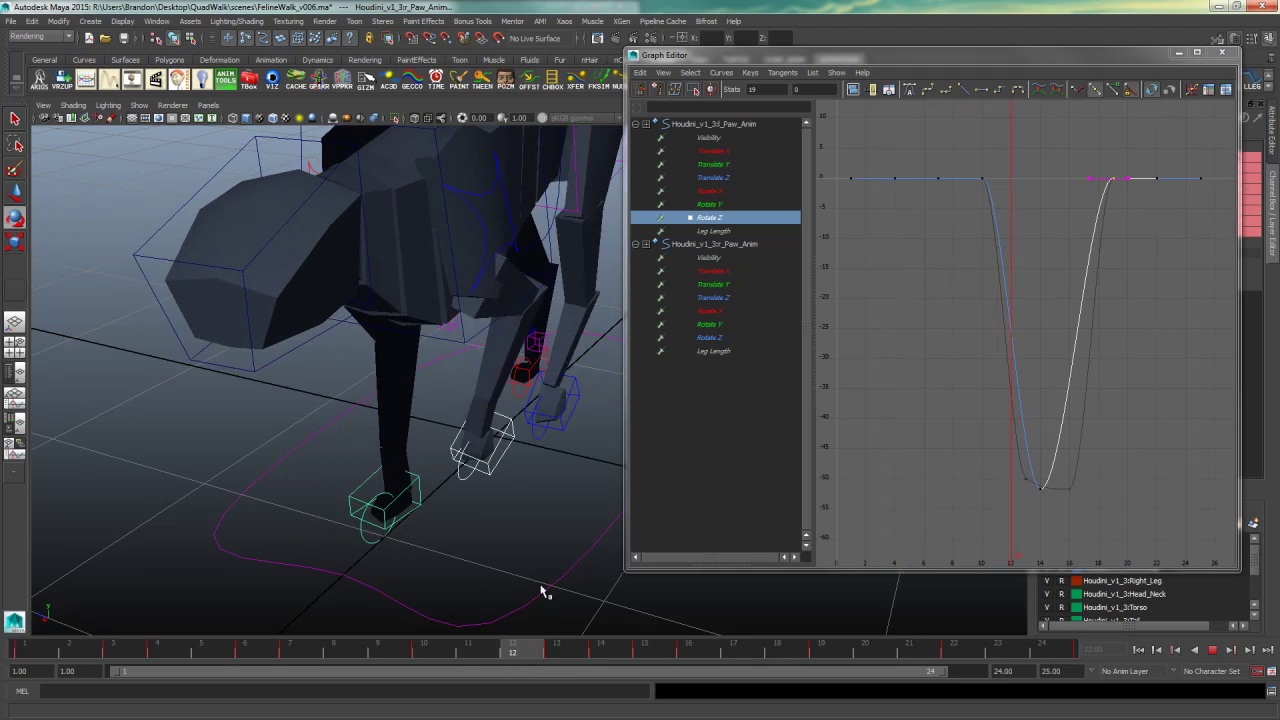
pyautogui.hotkey('alt', 'v')
pyautogui.press('e')
# - Try shifting the left front paw's Rotate Z key at frame 10 slightly earlier, and undo the shift
pyautogui.keyDown('alt'); pyautogui.moveTo(595, 492); pyautogui.dragTo(382, 467); pyautogui.keyUp('alt')
pyautogui.keyDown('alt'); pyautogui.moveTo(382, 467); pyautogui.dragTo(347, 467, button='middle'); pyautogui.keyUp('alt')
pyautogui.moveTo(1002, 166); pyautogui.dragTo(977, 189)
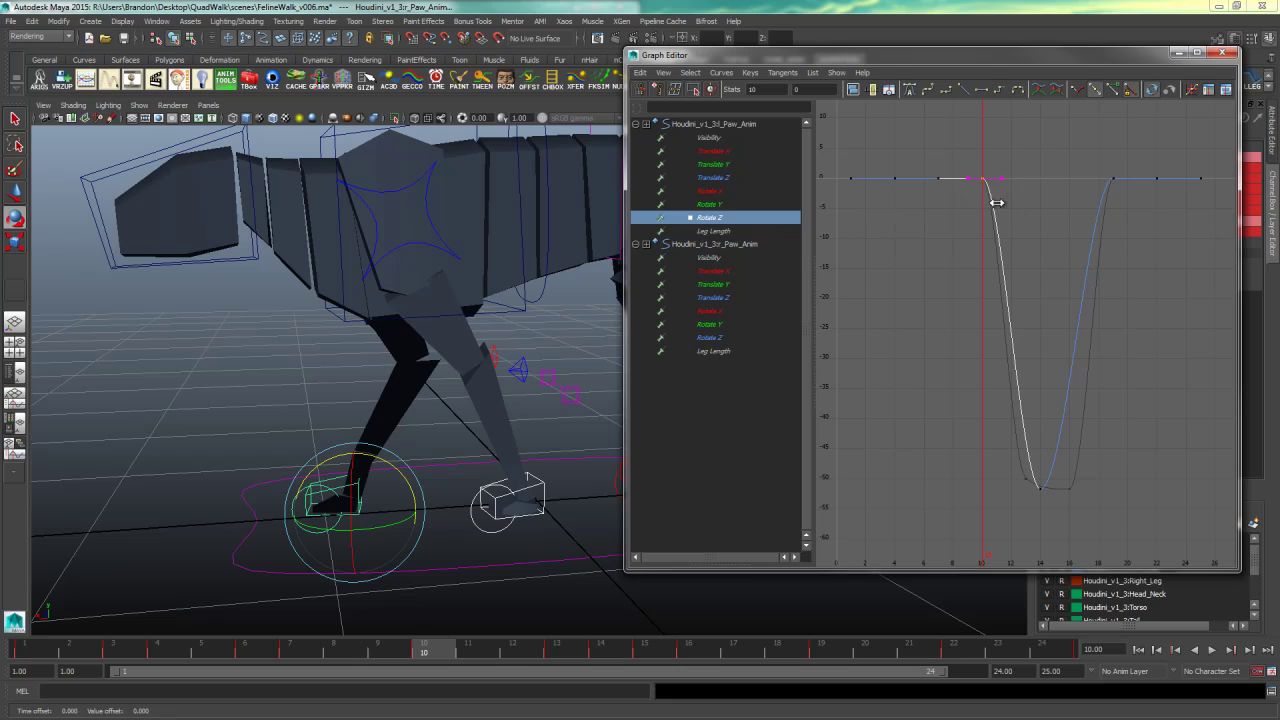
pyautogui.keyDown('shift'); pyautogui.moveTo(992, 202); pyautogui.dragTo(989, 202, button='middle'); pyautogui.keyUp('shift')
pyautogui.hotkey('ctrl', 'z')
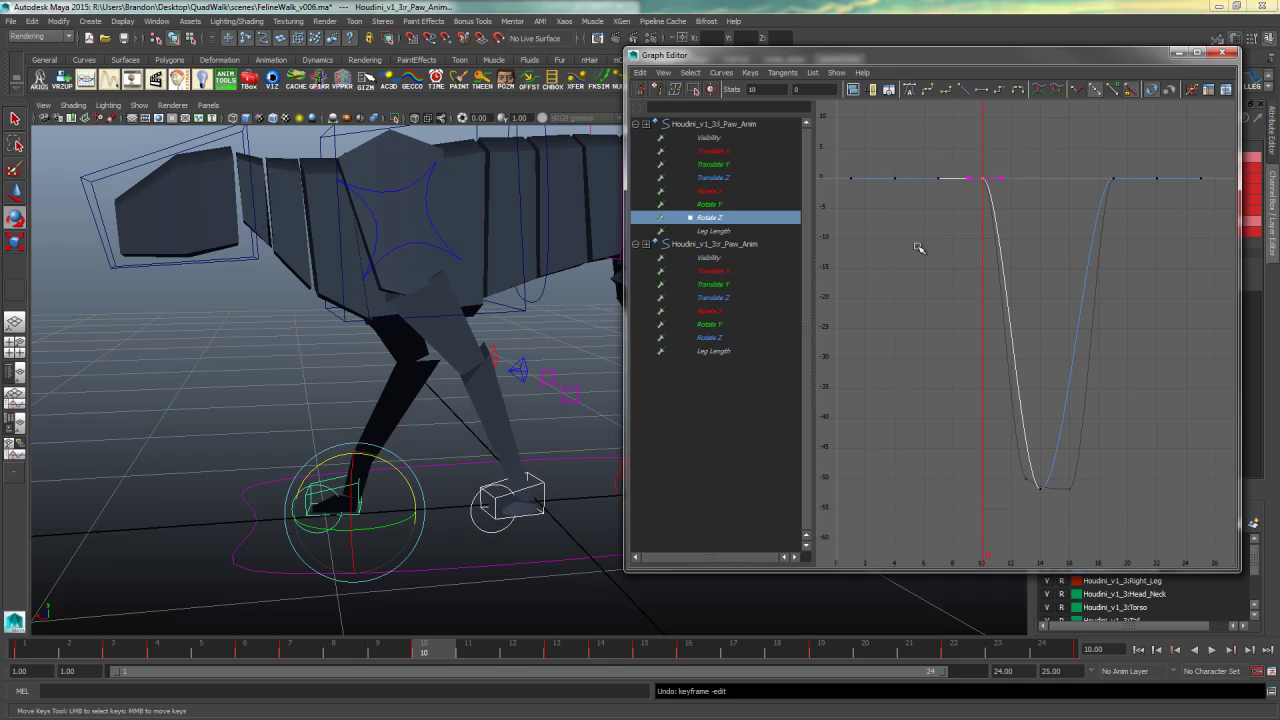
# - Isolate the left fore toe's Rotate Z curve and move its frame 10 key to frame 9
pyautogui.click(484, 531)
pyautogui.click(487, 531)
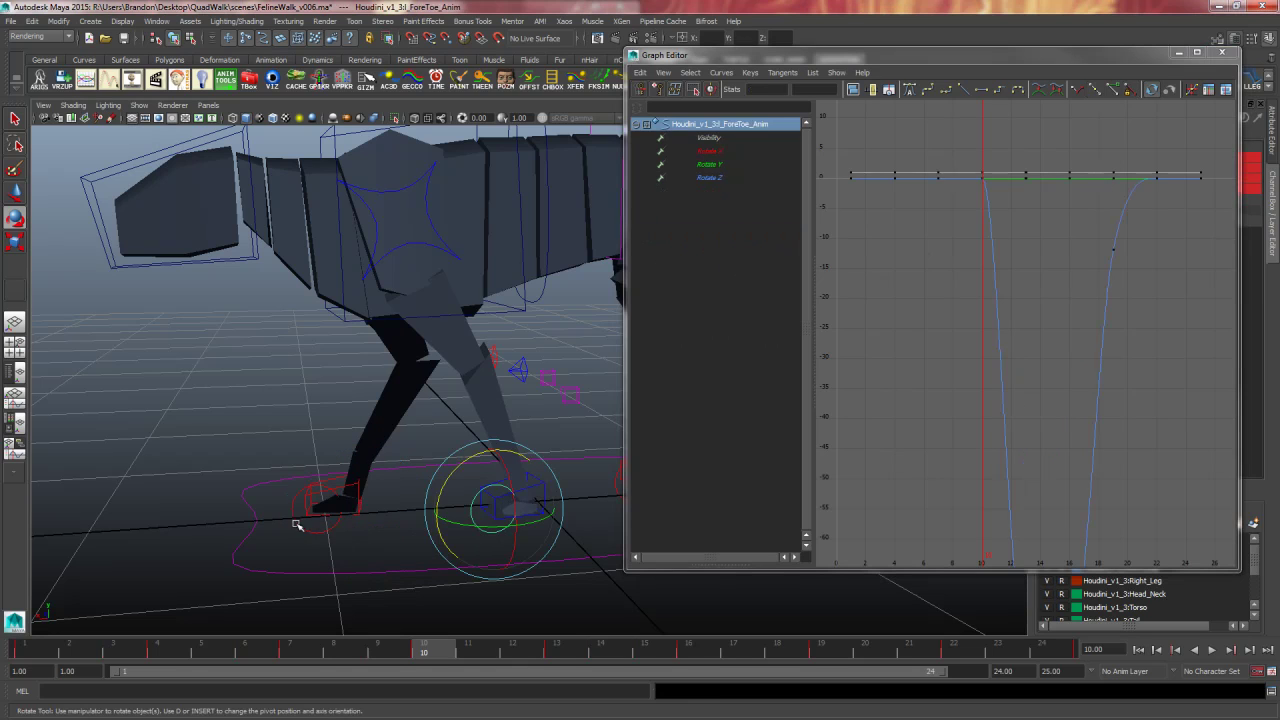
pyautogui.click(723, 177)
pyautogui.moveTo(1022, 158); pyautogui.dragTo(968, 211)
pyautogui.keyDown('shift'); pyautogui.moveTo(1016, 220); pyautogui.dragTo(1001, 216, button='middle'); pyautogui.keyUp('shift')
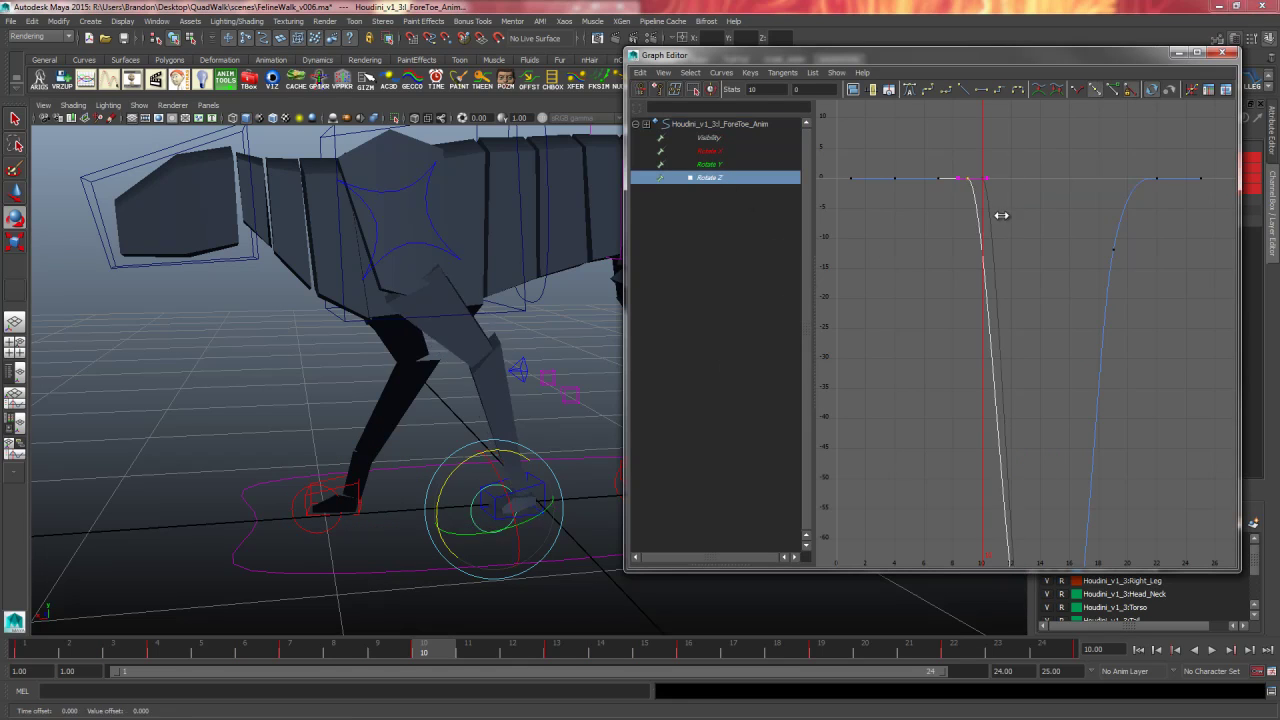
# - Delete the left fore toe's Rotate Z key at frame 13 and move the frame 16 key to frame 14
pyautogui.scroll(-5, 1000, 410)
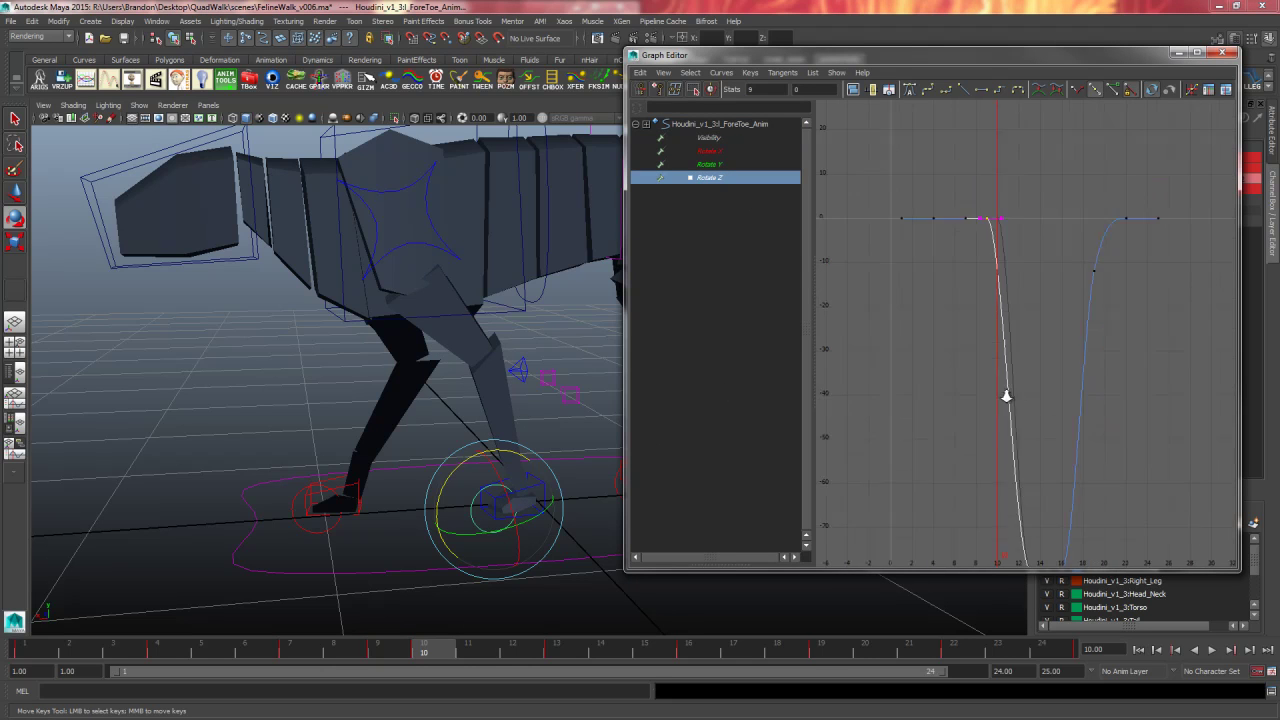
pyautogui.moveTo(428, 647); pyautogui.dragTo(728, 656)
pyautogui.moveTo(994, 452); pyautogui.dragTo(1031, 486)
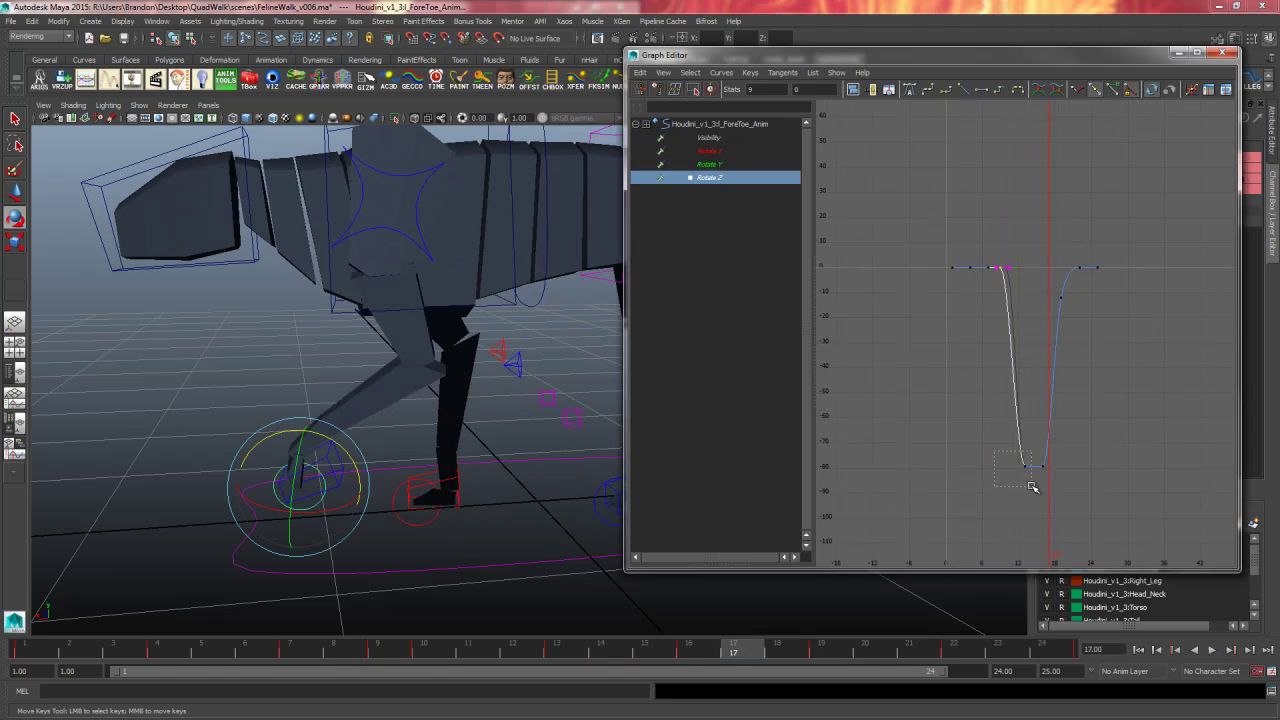
pyautogui.press('Delete')
pyautogui.moveTo(1065, 446); pyautogui.dragTo(1019, 487)
pyautogui.keyDown('shift'); pyautogui.moveTo(1051, 491); pyautogui.dragTo(1037, 490, button='middle'); pyautogui.keyUp('shift')
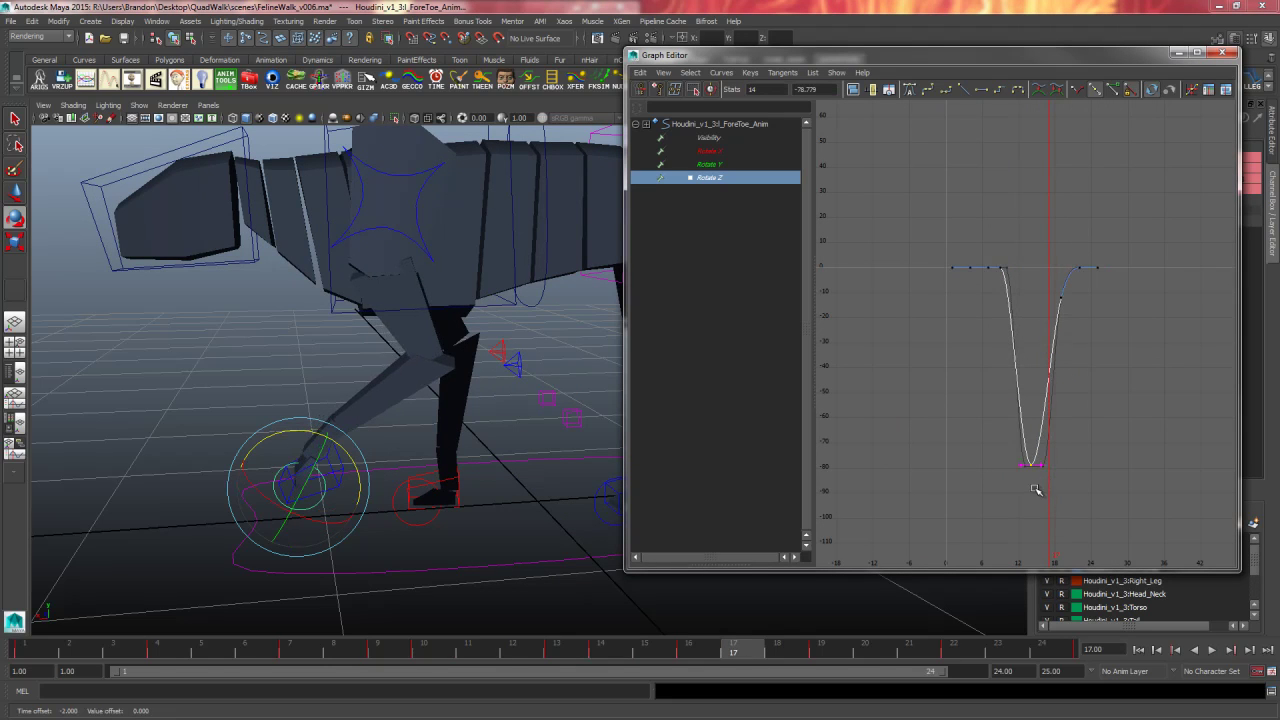
# - Play back and scrub the walk cycle up close to check the left fore toe's roll
pyautogui.hotkey('alt', 'v')
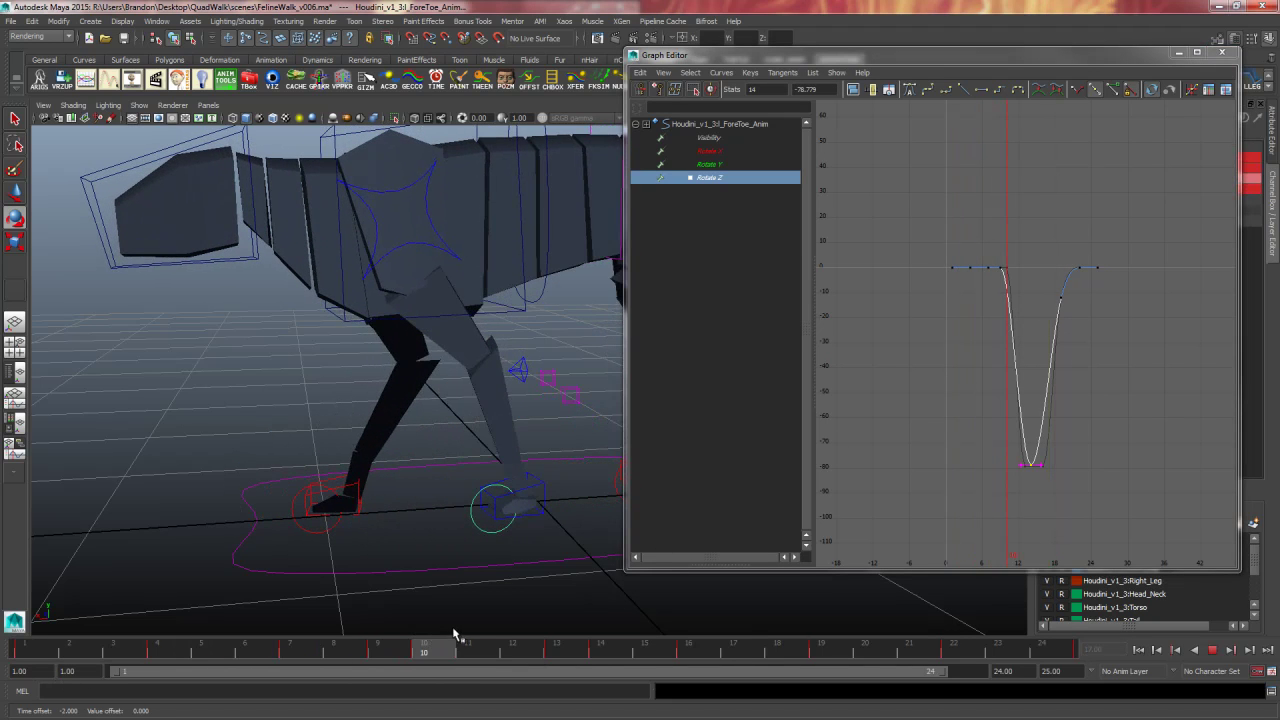
pyautogui.hotkey('alt', 'v')
pyautogui.press('e')
pyautogui.keyDown('alt'); pyautogui.moveTo(532, 568); pyautogui.dragTo(600, 457); pyautogui.keyUp('alt')
pyautogui.keyDown('alt'); pyautogui.moveTo(600, 457); pyautogui.dragTo(567, 478, button='right'); pyautogui.keyUp('alt')
pyautogui.keyDown('alt'); pyautogui.moveTo(566, 479); pyautogui.dragTo(490, 470); pyautogui.keyUp('alt')
pyautogui.hotkey('alt', 'v')
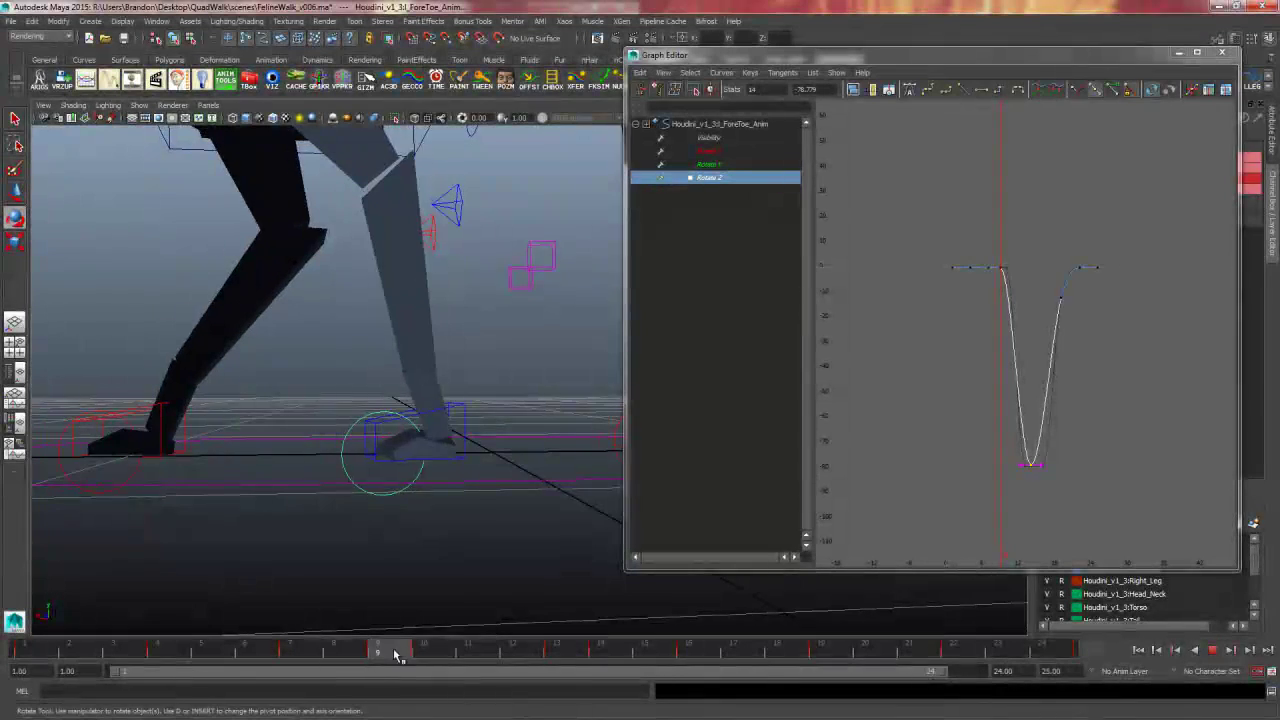
pyautogui.moveTo(462, 655)
pyautogui.mouseDown()
pyautogui.moveTo(434, 654)
pyautogui.moveTo(464, 656)
pyautogui.mouseUp()
pyautogui.keyDown('alt'); pyautogui.moveTo(500, 562); pyautogui.dragTo(489, 551); pyautogui.keyUp('alt')
# - Play back the whole walk cycle in the side view to check the foot motion, and save the scene
pyautogui.press('space')
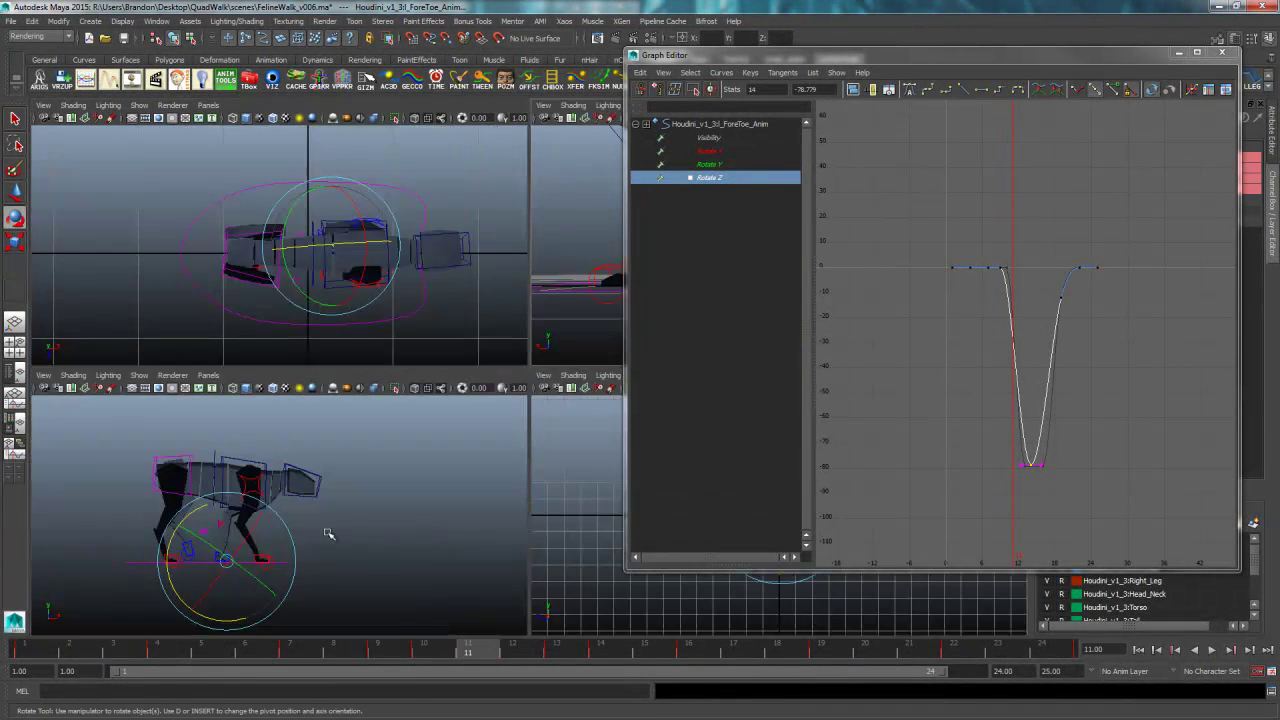
pyautogui.press('space')
pyautogui.press('f')
pyautogui.keyDown('alt'); pyautogui.moveTo(591, 506); pyautogui.dragTo(448, 581, button='middle'); pyautogui.keyUp('alt')
pyautogui.keyDown('alt'); pyautogui.moveTo(448, 581); pyautogui.dragTo(345, 558, button='right'); pyautogui.keyUp('alt')
pyautogui.keyDown('alt'); pyautogui.moveTo(518, 530); pyautogui.dragTo(385, 565, button='middle'); pyautogui.keyUp('alt')
pyautogui.keyDown('alt'); pyautogui.moveTo(385, 565); pyautogui.dragTo(390, 560, button='right'); pyautogui.keyUp('alt')
pyautogui.hotkey('alt', 'v')
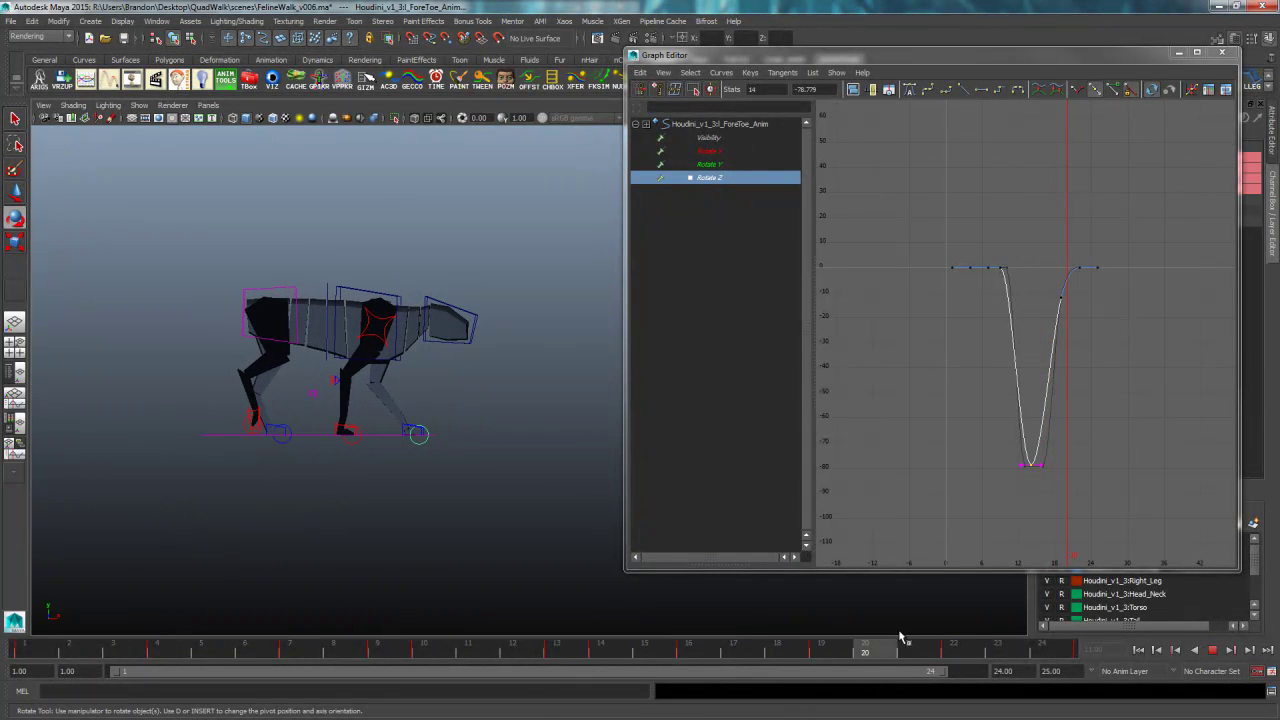
pyautogui.hotkey('alt', 'v')
pyautogui.click(56, 651)
pyautogui.hotkey('alt', 'v')
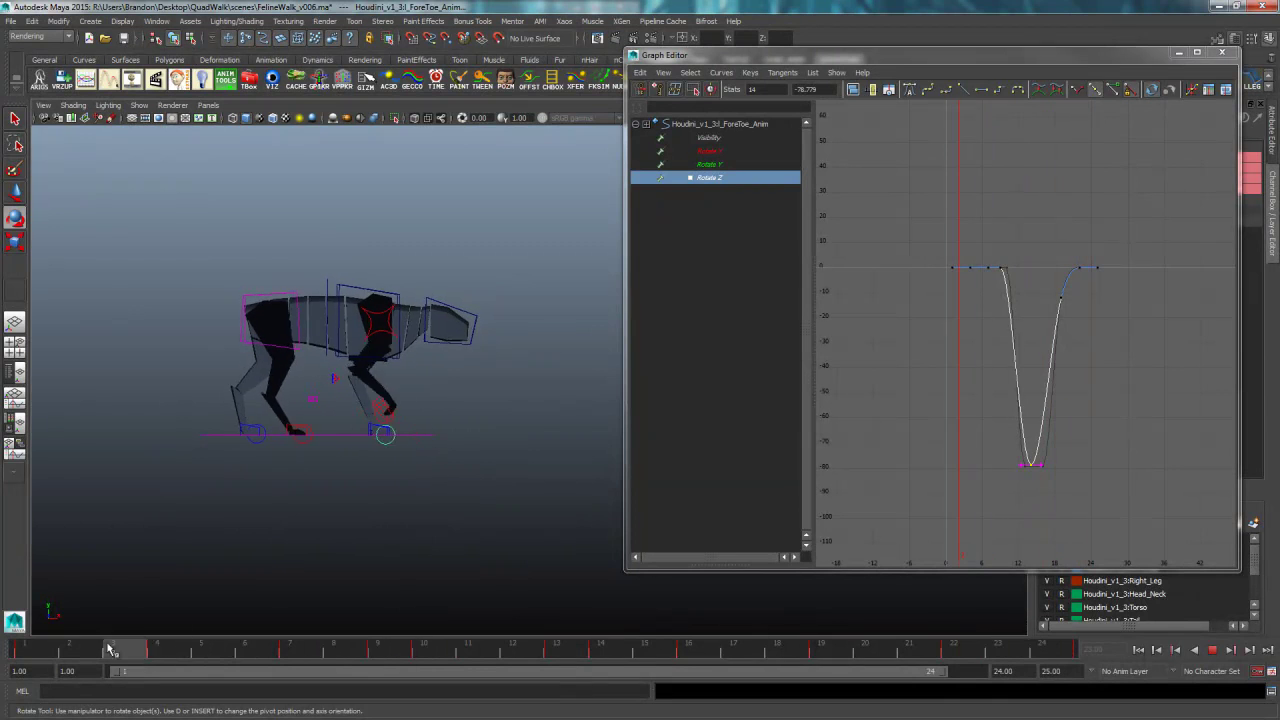
pyautogui.hotkey('alt', 'v')
pyautogui.hotkey('ctrl', 's')
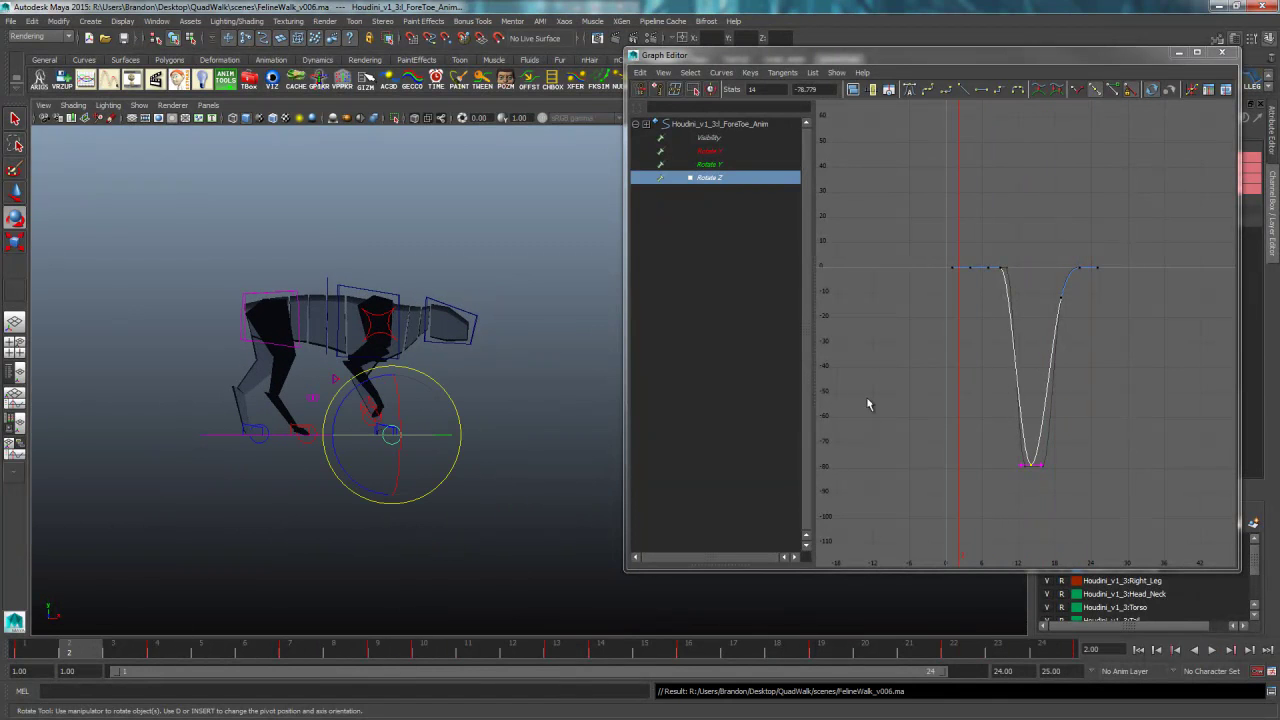
# - Examine the left fore toe's Rotate Z key at frame 19 and play back a side close-up of the front feet
pyautogui.click(445, 542)
pyautogui.click(42, 655)
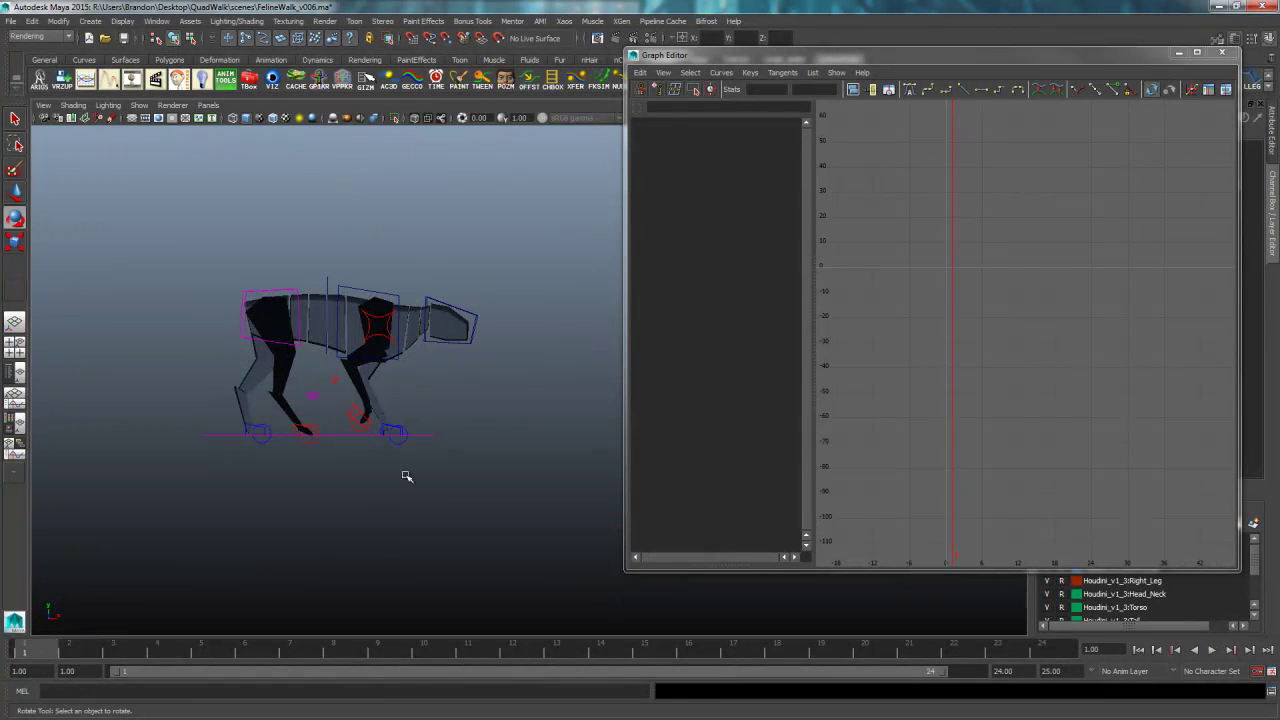
pyautogui.click(396, 436)
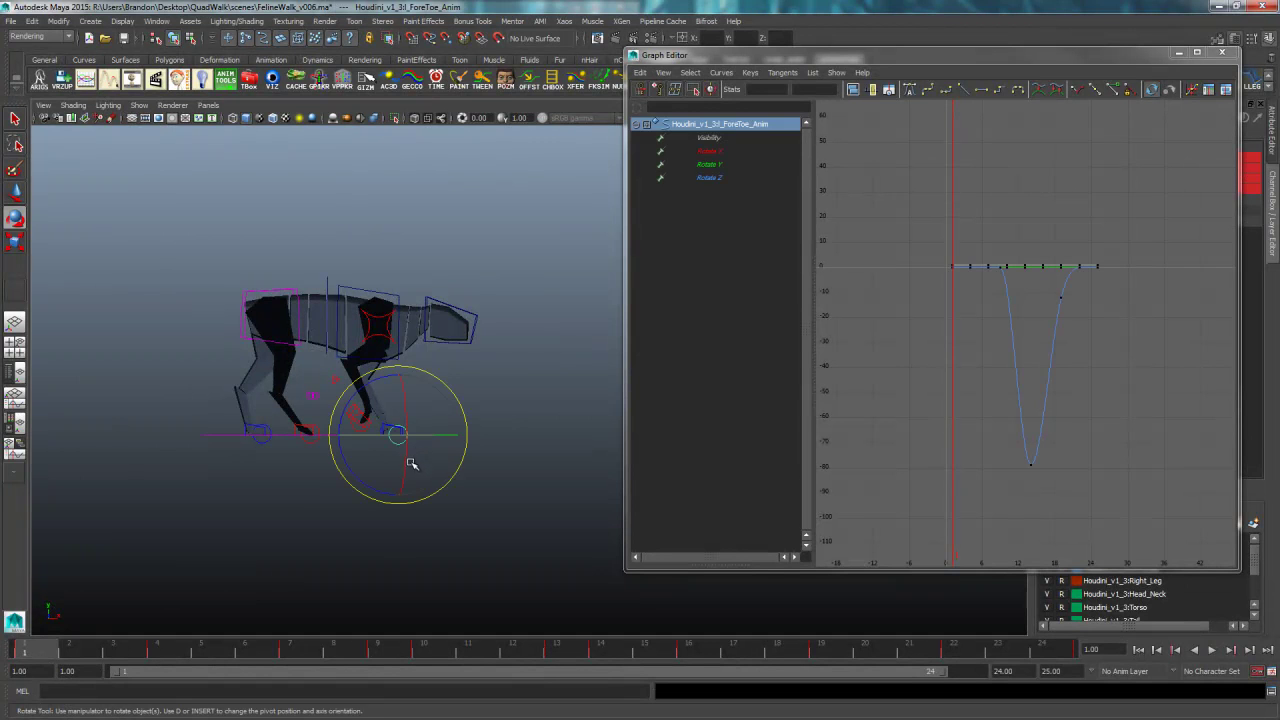
pyautogui.press('q')
pyautogui.click(710, 177)
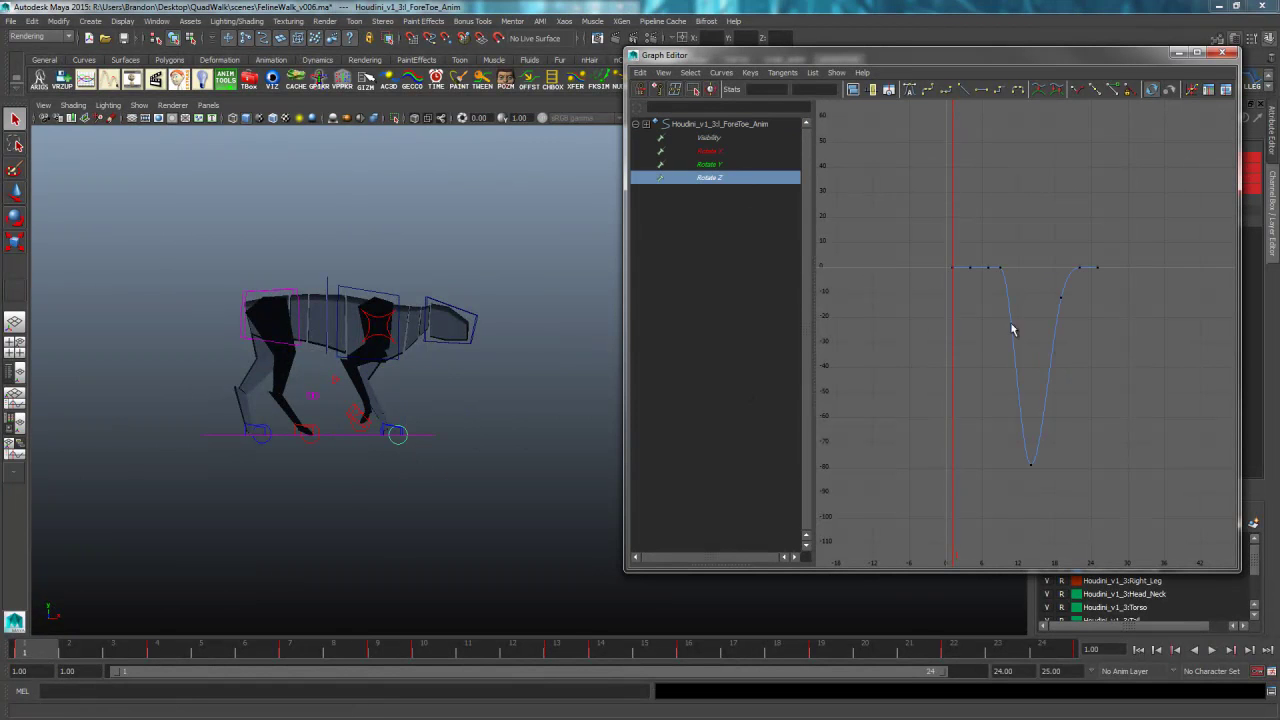
pyautogui.moveTo(1097, 289); pyautogui.dragTo(1028, 408)
pyautogui.press('f')
pyautogui.scroll(-5, 1038, 390)
pyautogui.scroll(5, 523, 460)
pyautogui.keyDown('alt'); pyautogui.moveTo(405, 468); pyautogui.dragTo(403, 430, button='middle'); pyautogui.keyUp('alt')
pyautogui.scroll(3, 510, 455)
pyautogui.scroll(4, 574, 411)
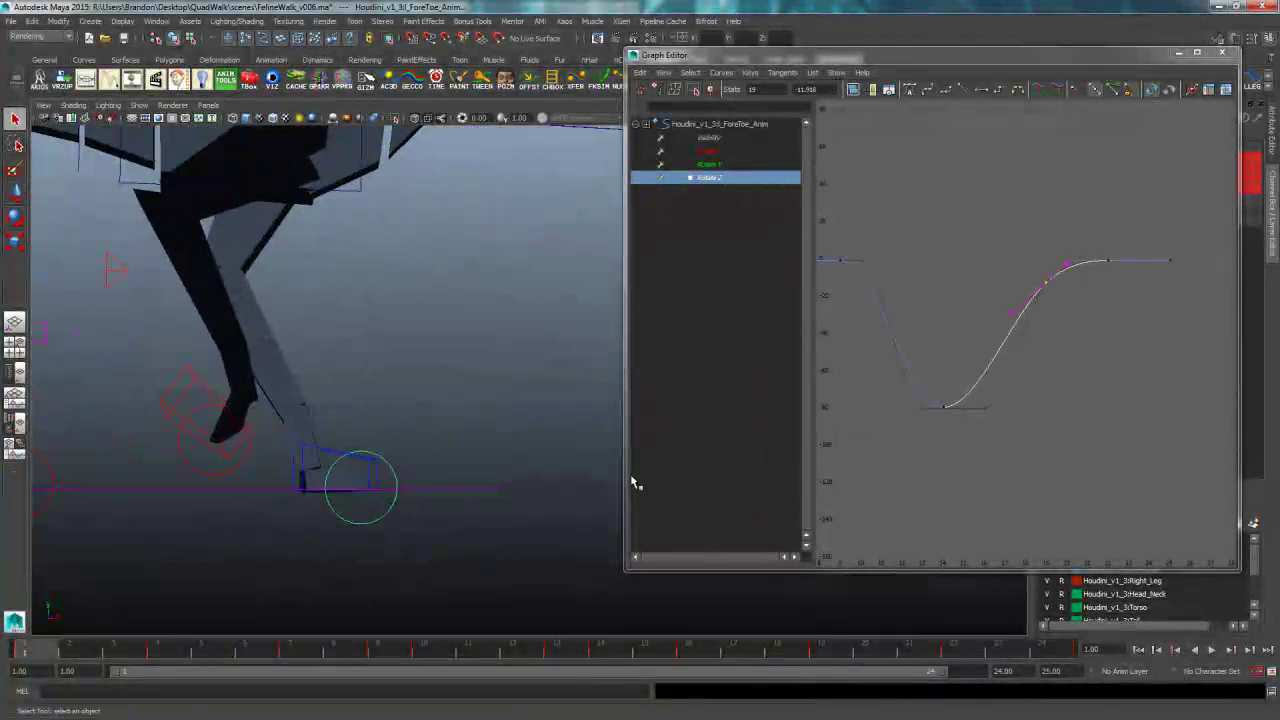
pyautogui.press('w')
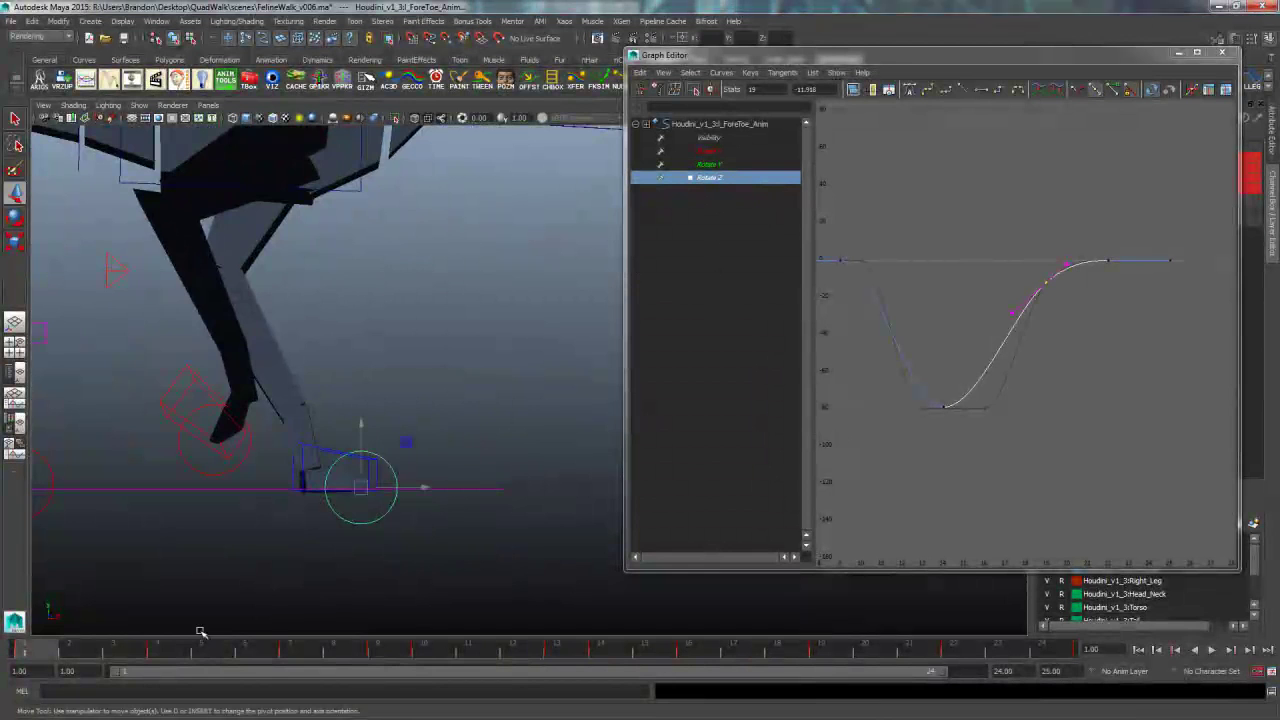
pyautogui.hotkey('alt', 'v')
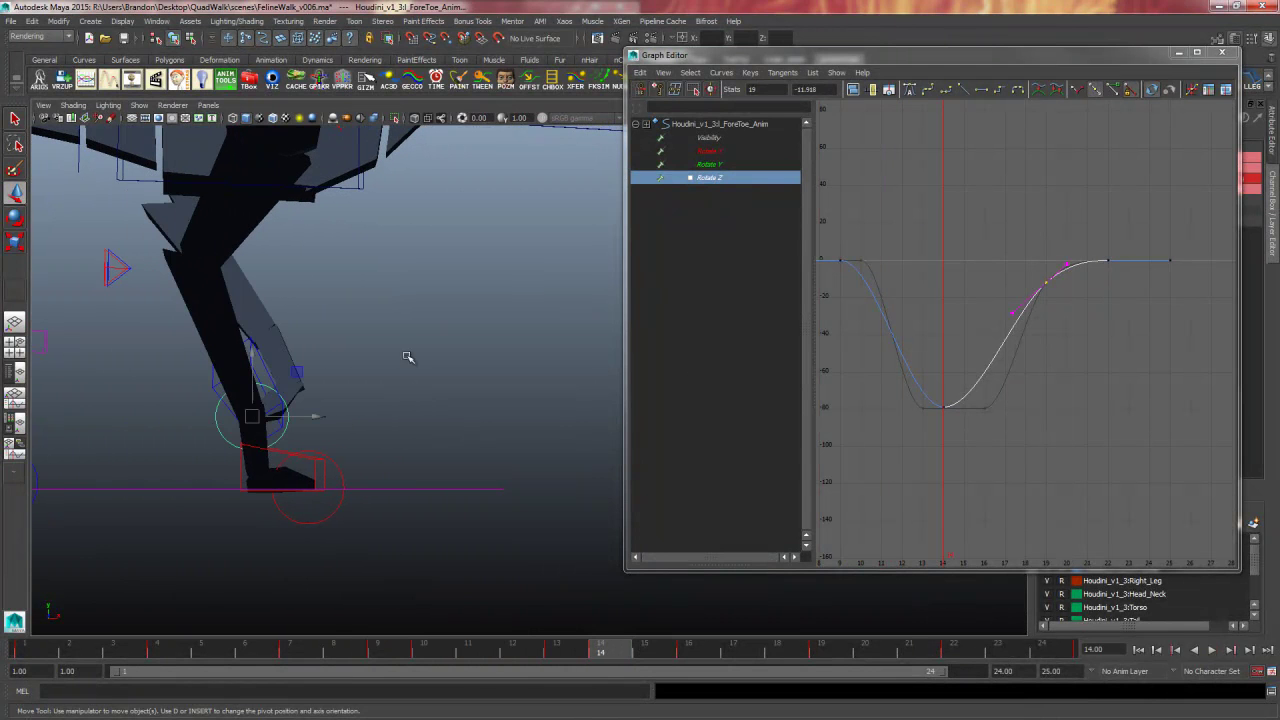
# - Check the left front paw's curves at frame 14, deselect the paw and minimize the Graph Editor
pyautogui.click(407, 393)
pyautogui.click(266, 361)
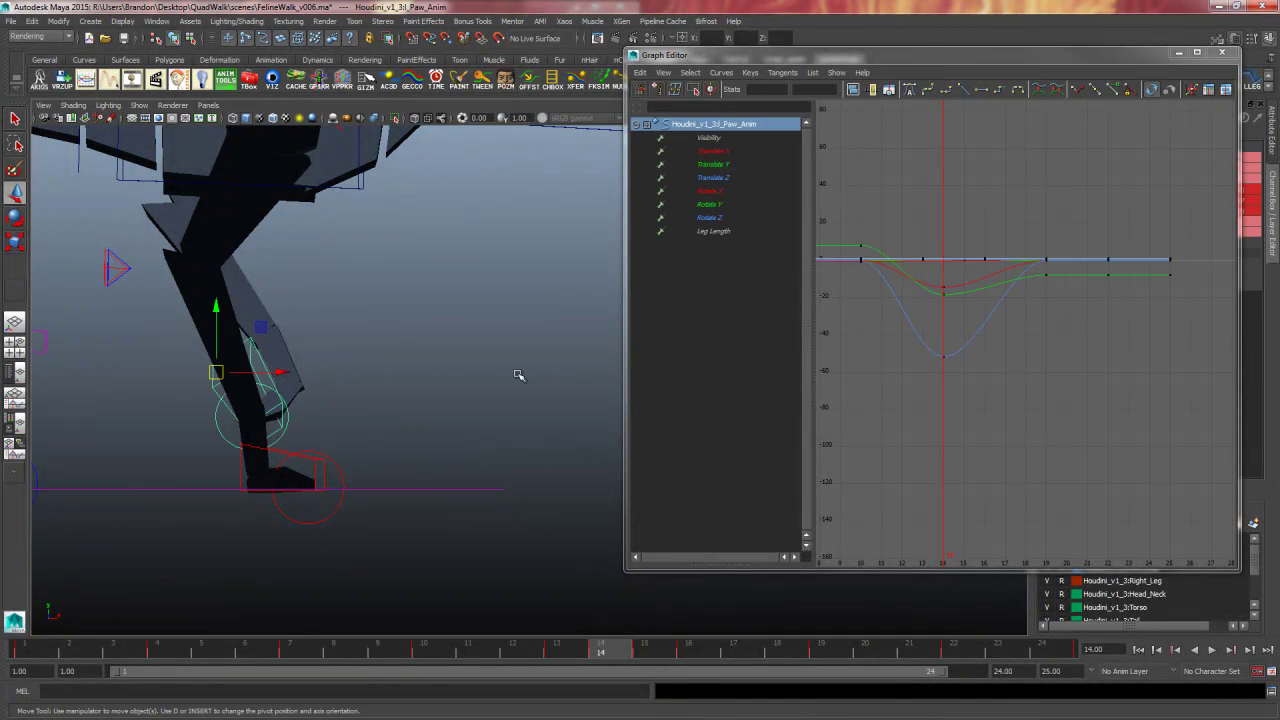
pyautogui.click(493, 410)
pyautogui.scroll(-5, 500, 403)
pyautogui.click(1179, 52)
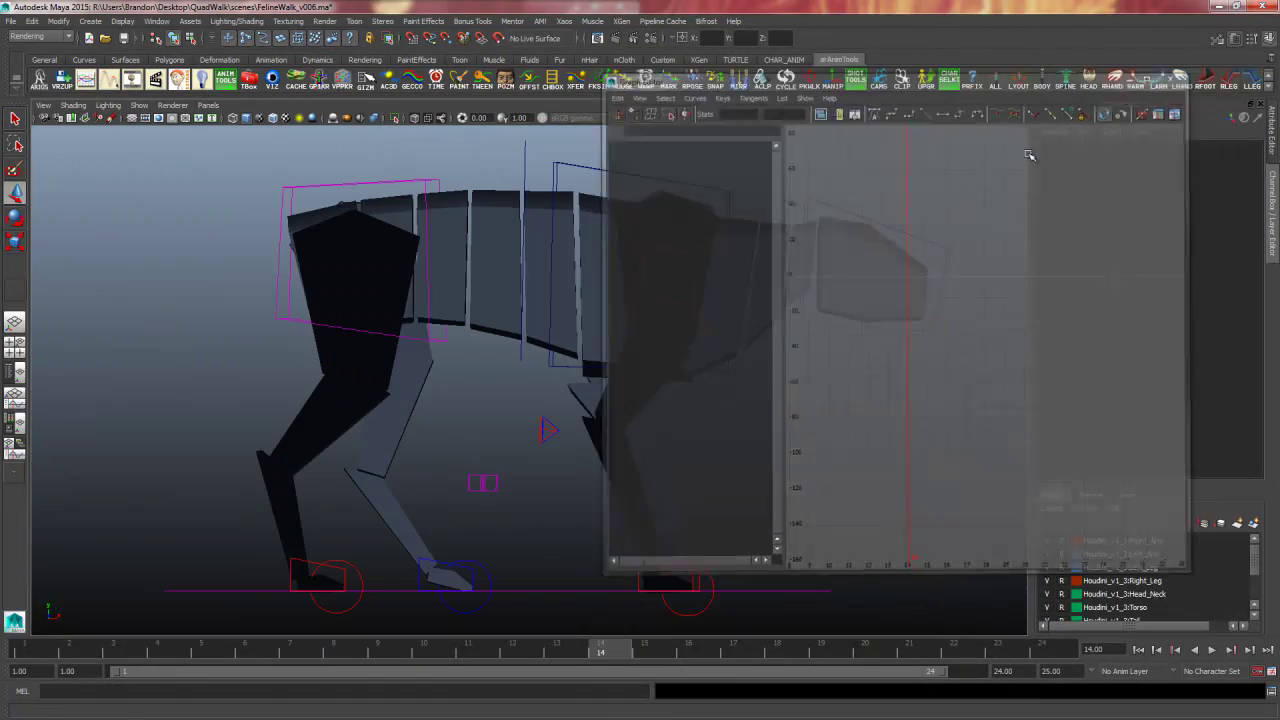
# - Play the walk cycle in the perspective view and inspect the feline from both sides
pyautogui.press('space')
pyautogui.press('space')
pyautogui.keyDown('alt'); pyautogui.moveTo(834, 332); pyautogui.dragTo(631, 383, button='right'); pyautogui.keyUp('alt')
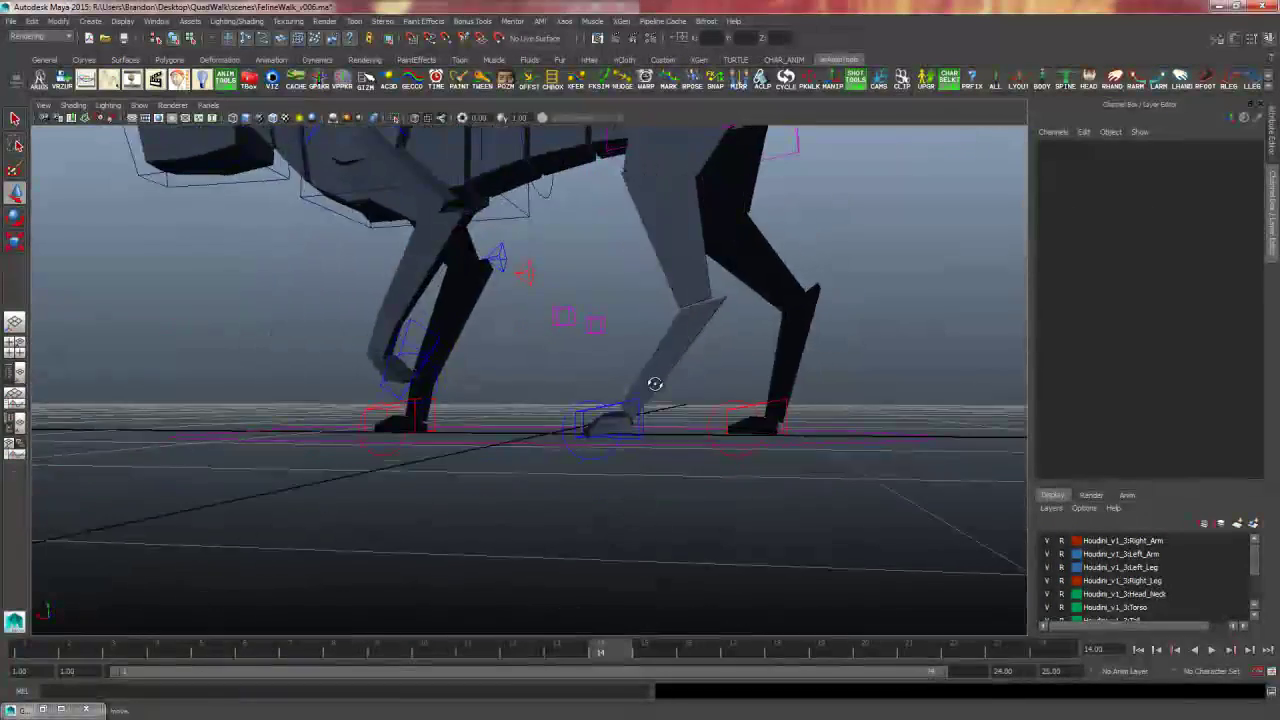
pyautogui.keyDown('alt'); pyautogui.moveTo(631, 383); pyautogui.dragTo(774, 434); pyautogui.keyUp('alt')
pyautogui.keyDown('alt'); pyautogui.moveTo(774, 434); pyautogui.dragTo(494, 466, button='right'); pyautogui.keyUp('alt')
pyautogui.keyDown('alt'); pyautogui.moveTo(553, 463); pyautogui.dragTo(595, 503, button='middle'); pyautogui.keyUp('alt')
pyautogui.keyDown('alt'); pyautogui.moveTo(768, 472); pyautogui.dragTo(1155, 579); pyautogui.keyUp('alt')
pyautogui.click(1210, 651)
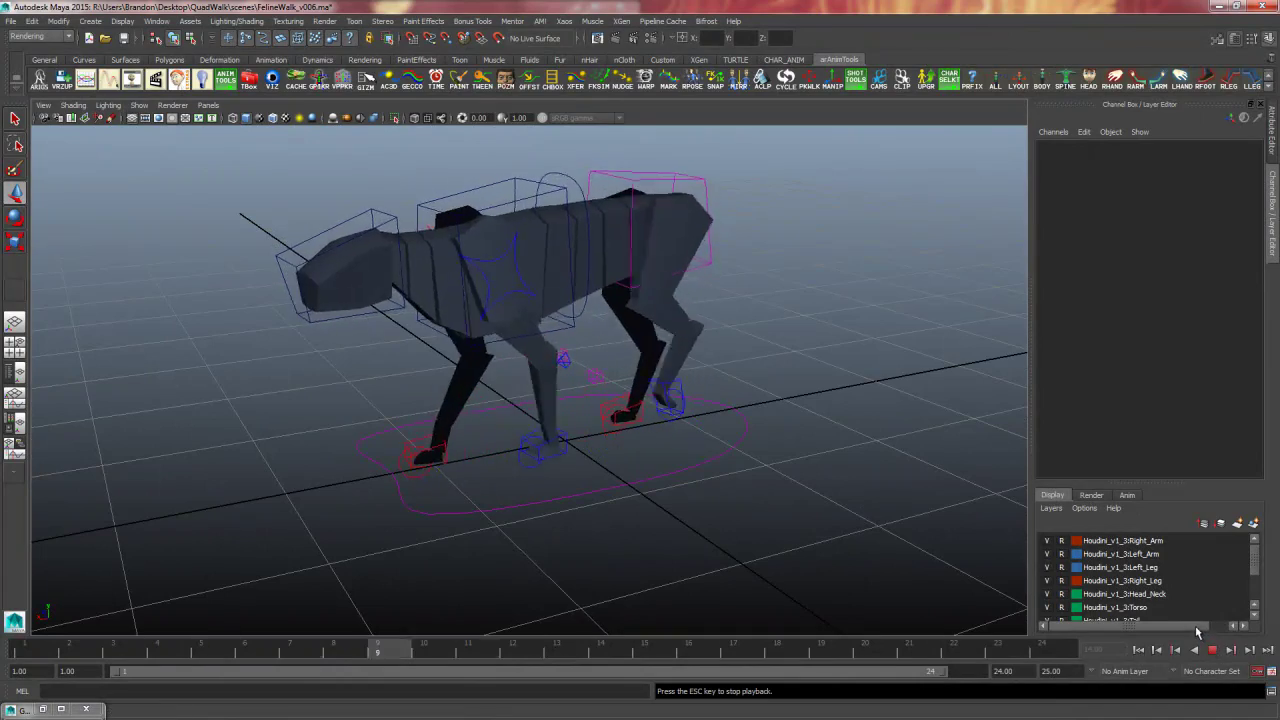
pyautogui.keyDown('alt'); pyautogui.moveTo(929, 534); pyautogui.dragTo(718, 488); pyautogui.keyUp('alt')
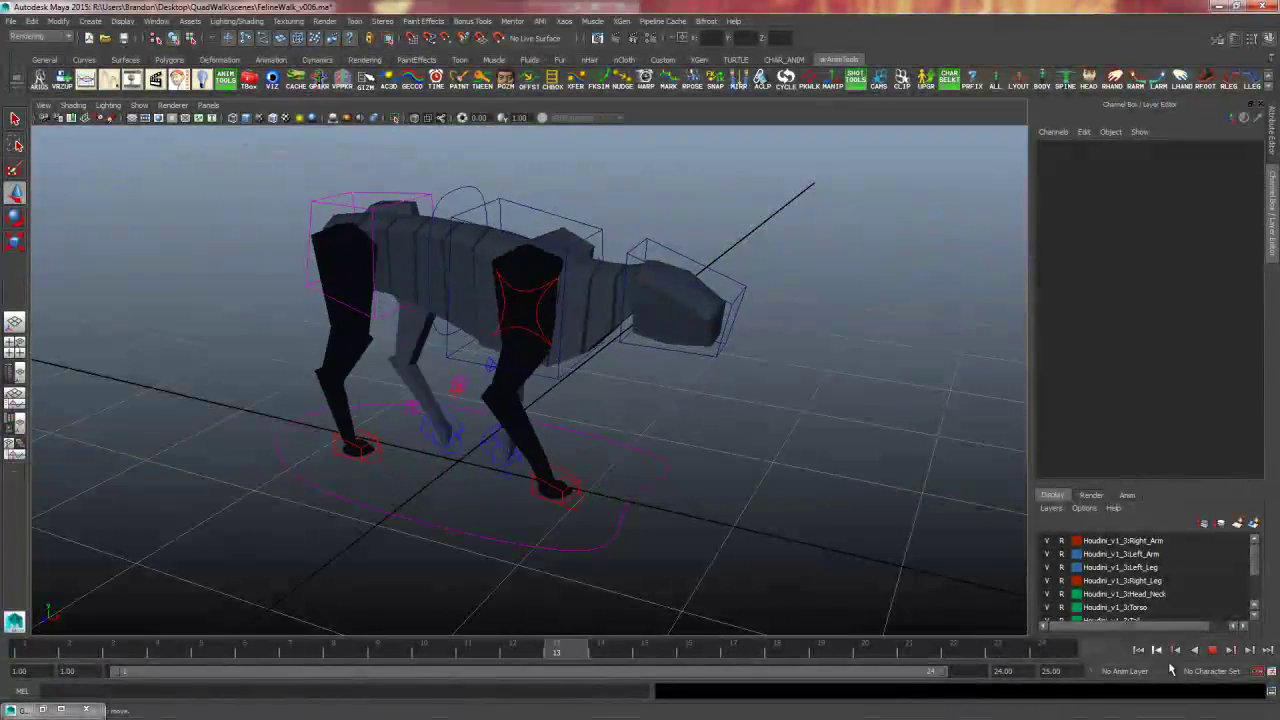
pyautogui.click(1213, 651)
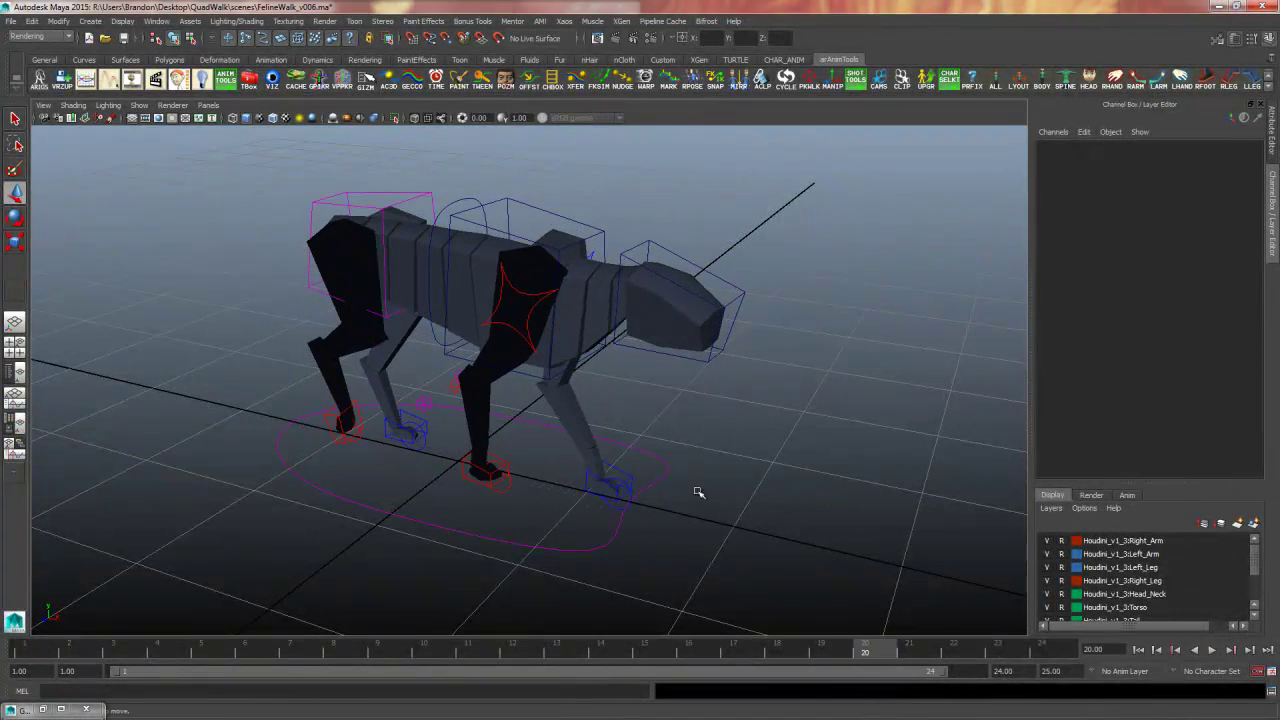
# - Set the master control's Hide Tail attribute to 1 at frame 1 and deselect the control
pyautogui.press('q')
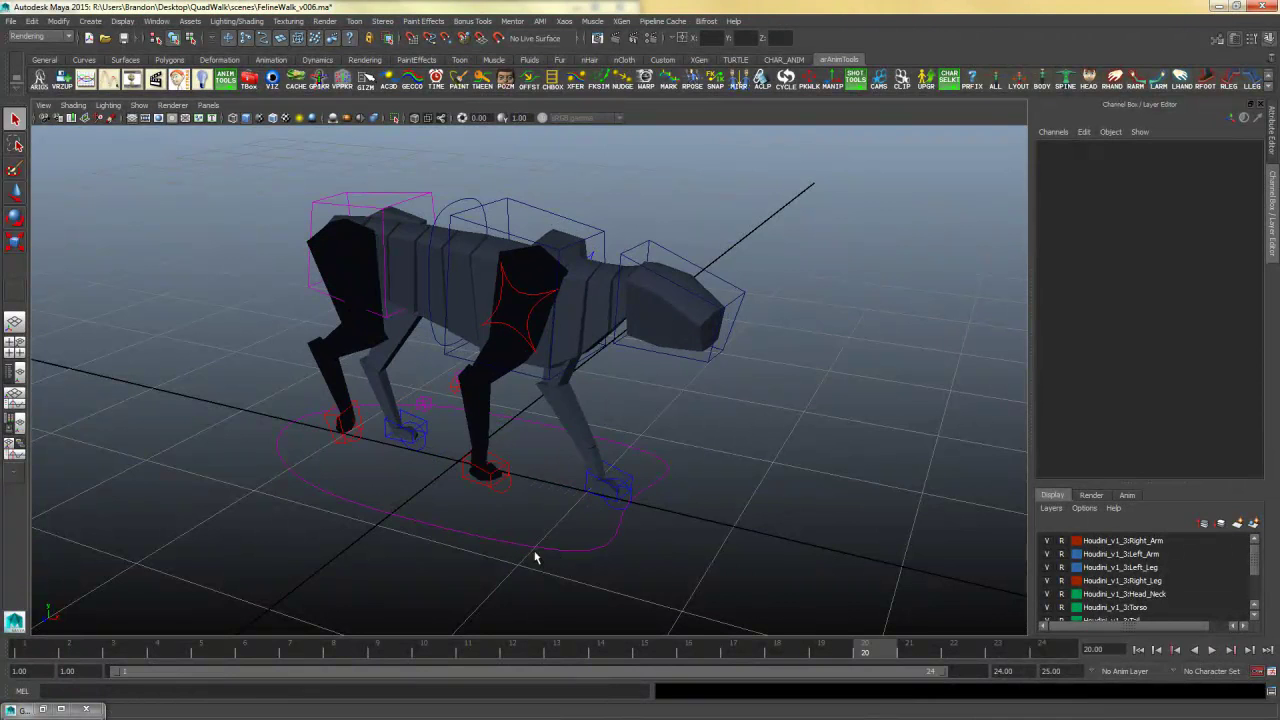
pyautogui.moveTo(544, 565); pyautogui.dragTo(540, 568)
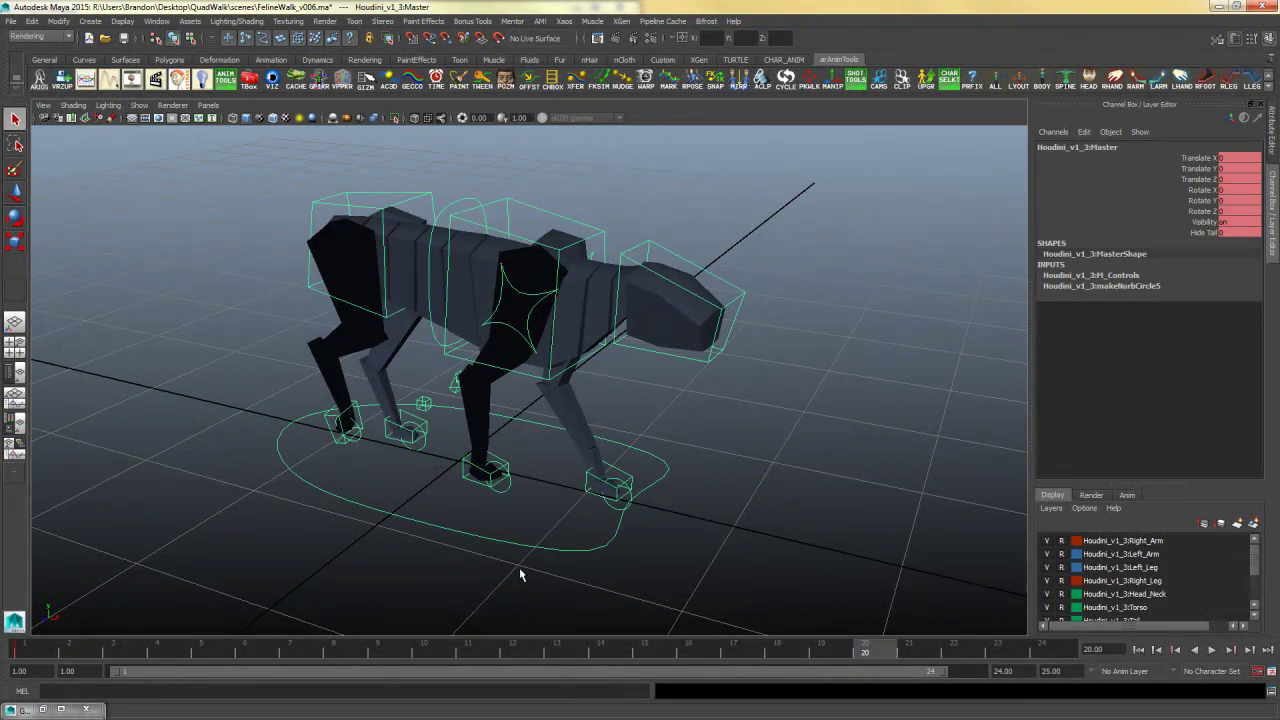
pyautogui.click(531, 538)
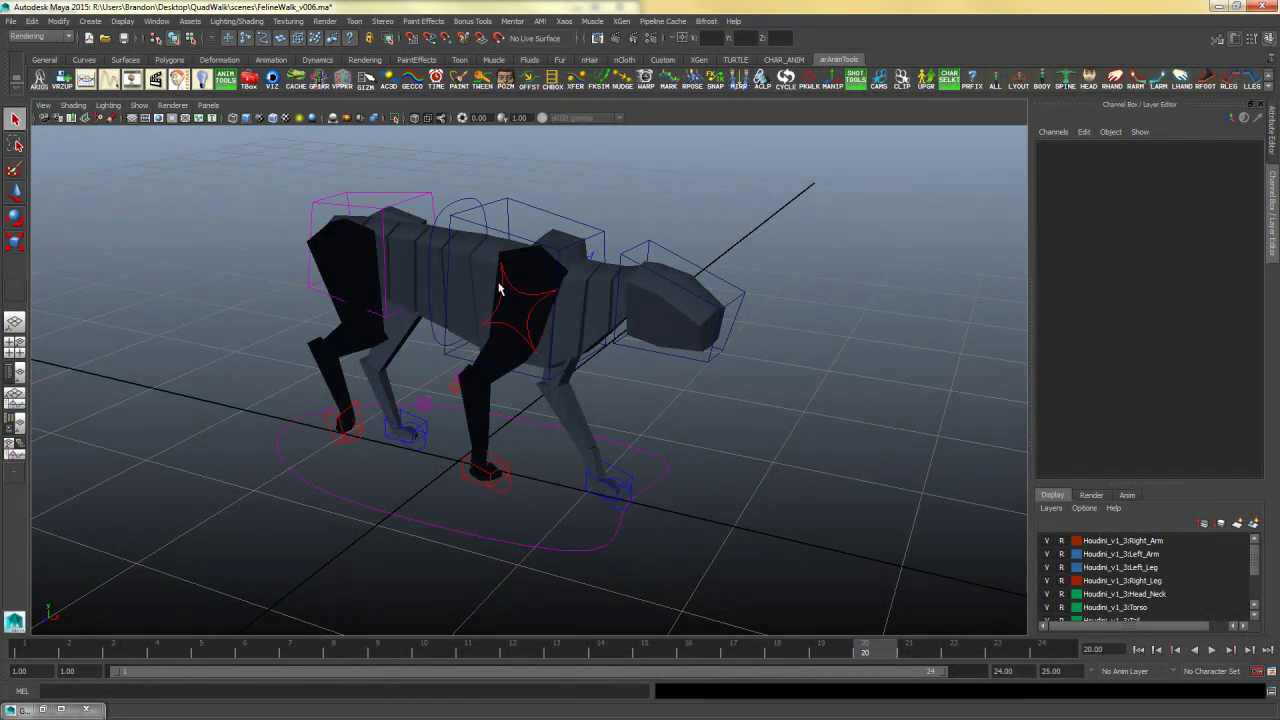
pyautogui.click(526, 533)
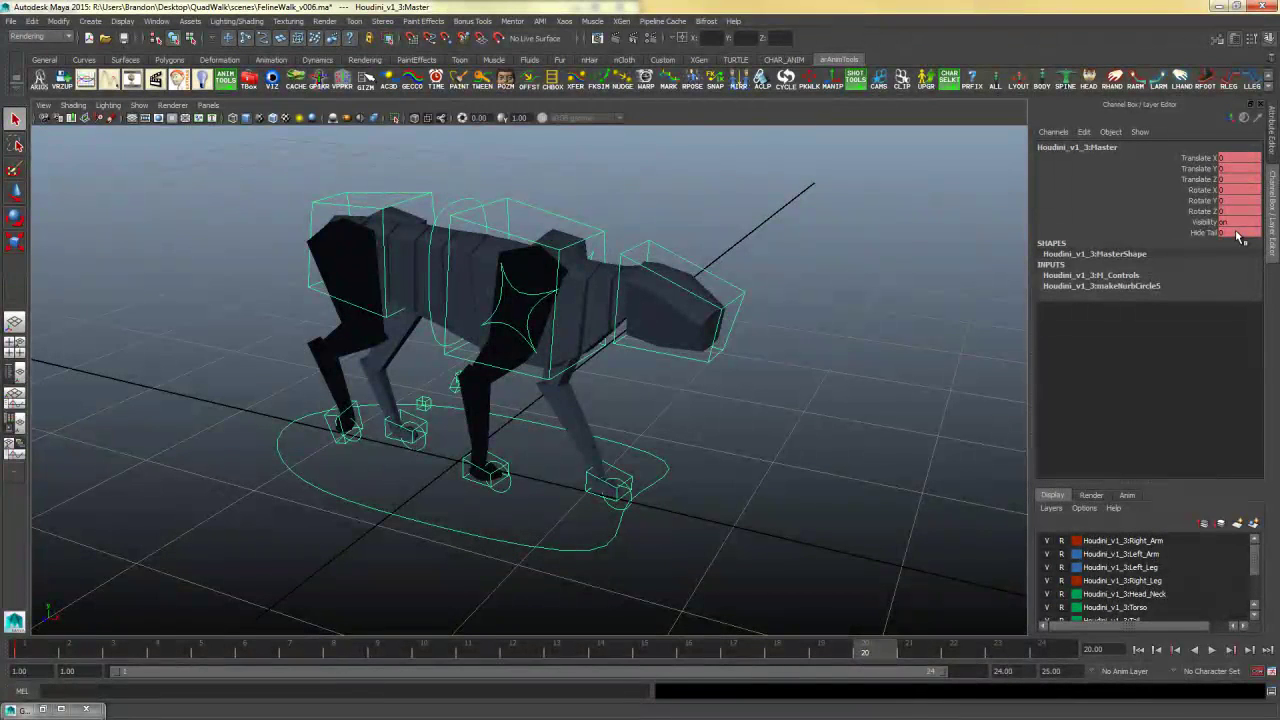
pyautogui.click(40, 650)
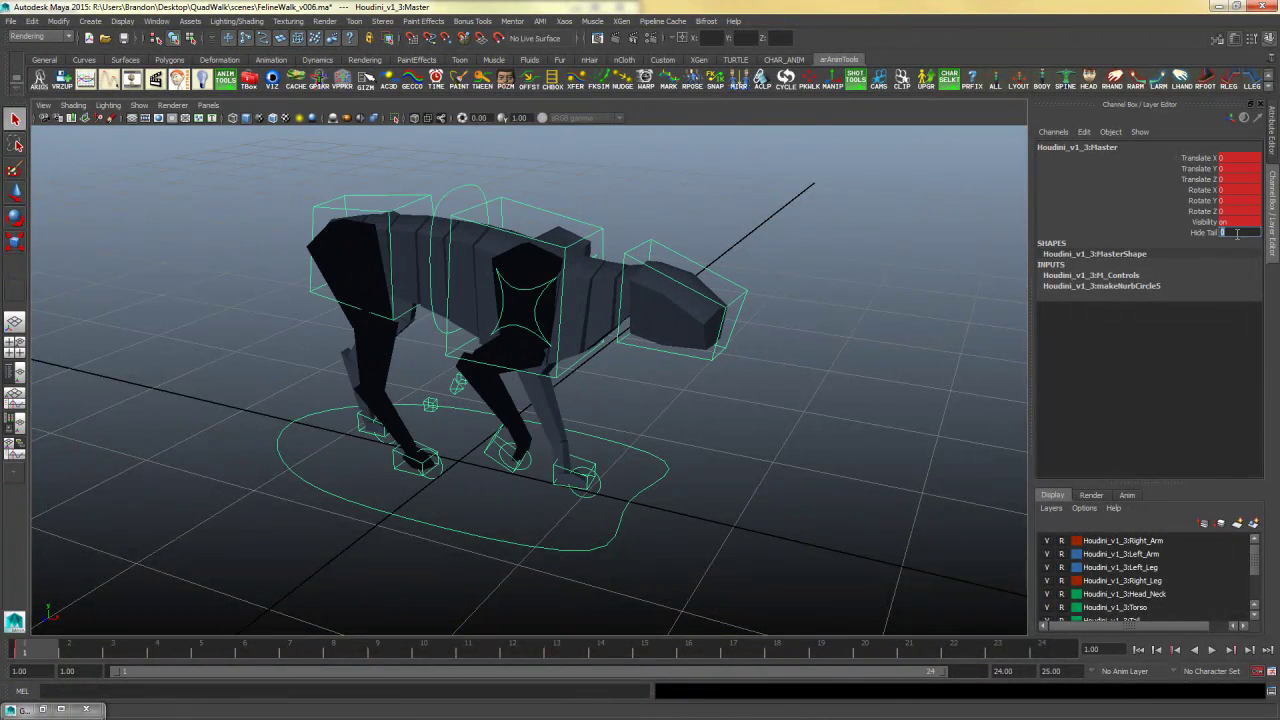
pyautogui.write('1')
pyautogui.press('Return')
pyautogui.click(767, 405)
# - Test-rotate the tail's base control at frame 1, undo the rotation, and scrub the cycle to examine the tail's motion
pyautogui.keyDown('alt'); pyautogui.moveTo(767, 405); pyautogui.dragTo(572, 465); pyautogui.keyUp('alt')
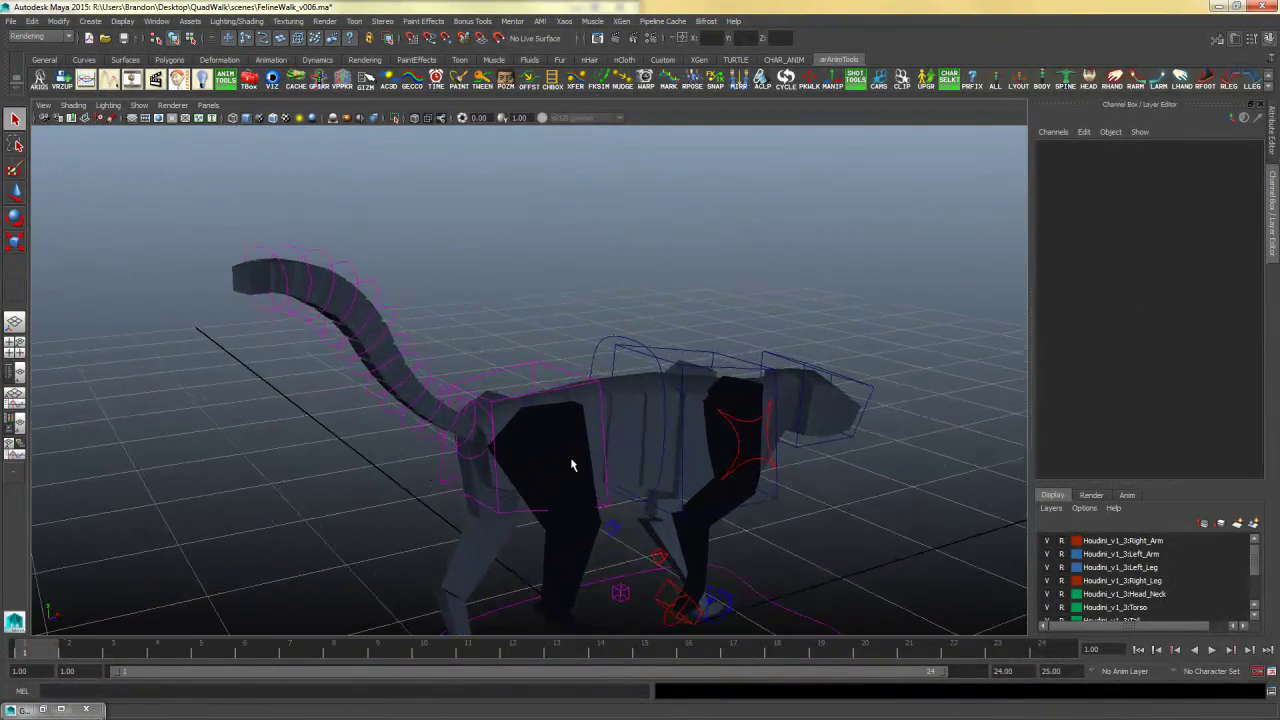
pyautogui.click(477, 463)
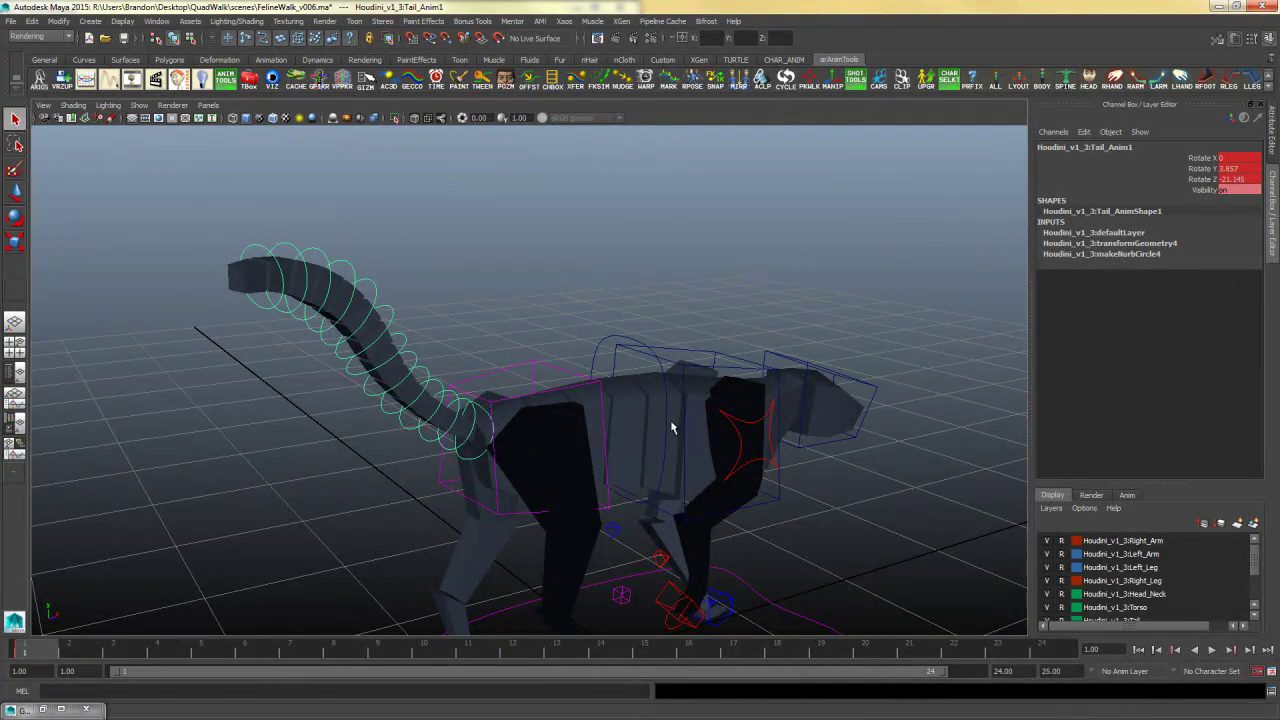
pyautogui.press('e')
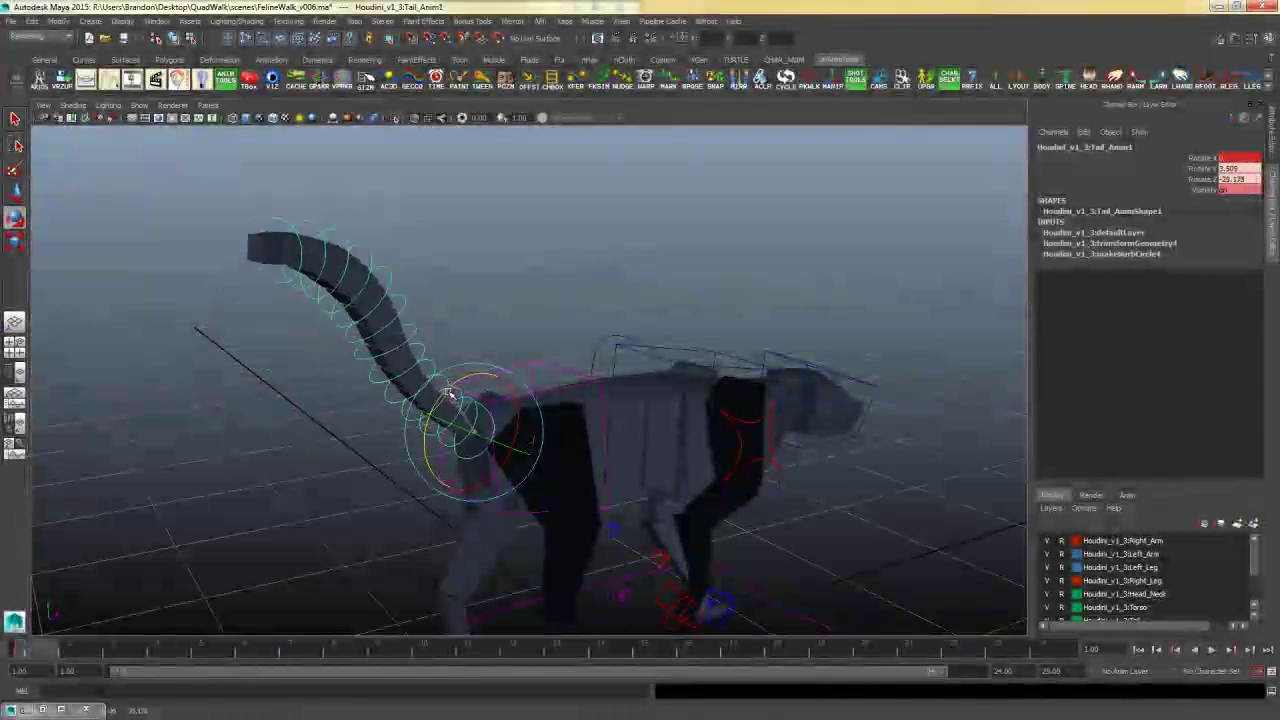
pyautogui.hotkey('alt', 'v')
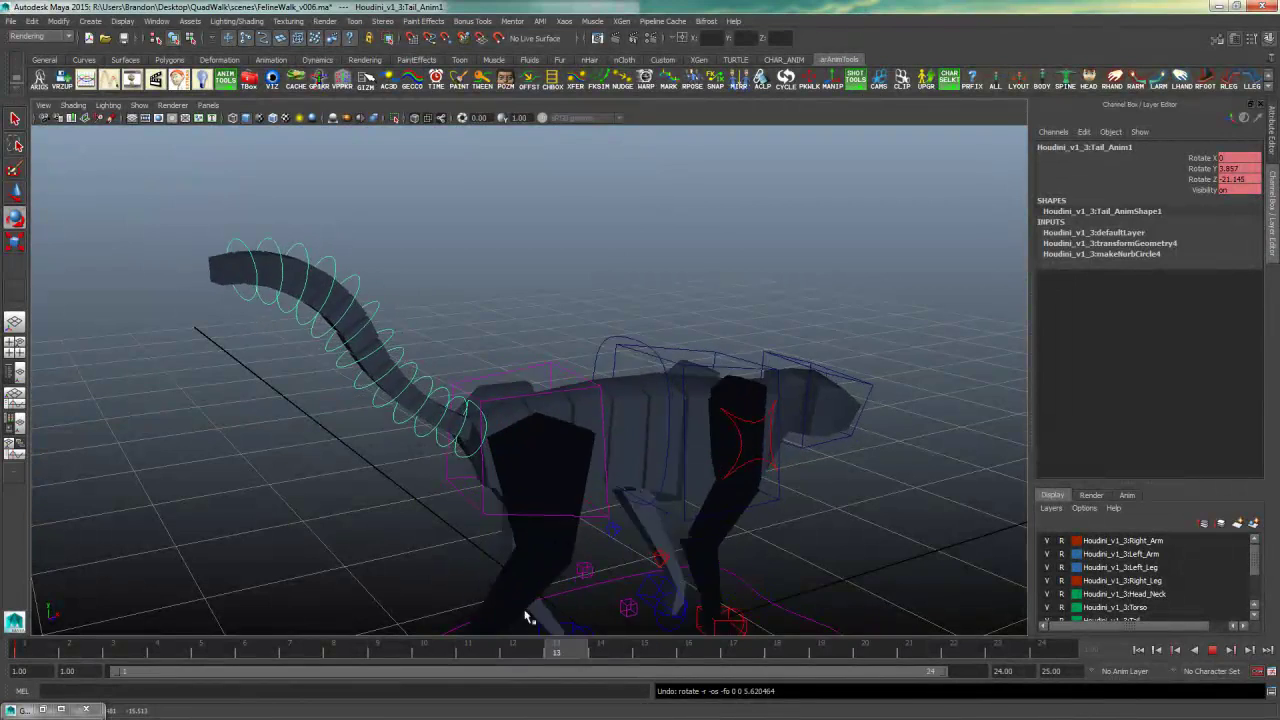
pyautogui.moveTo(354, 636)
pyautogui.mouseDown()
pyautogui.moveTo(335, 645)
pyautogui.moveTo(402, 650)
pyautogui.mouseUp()
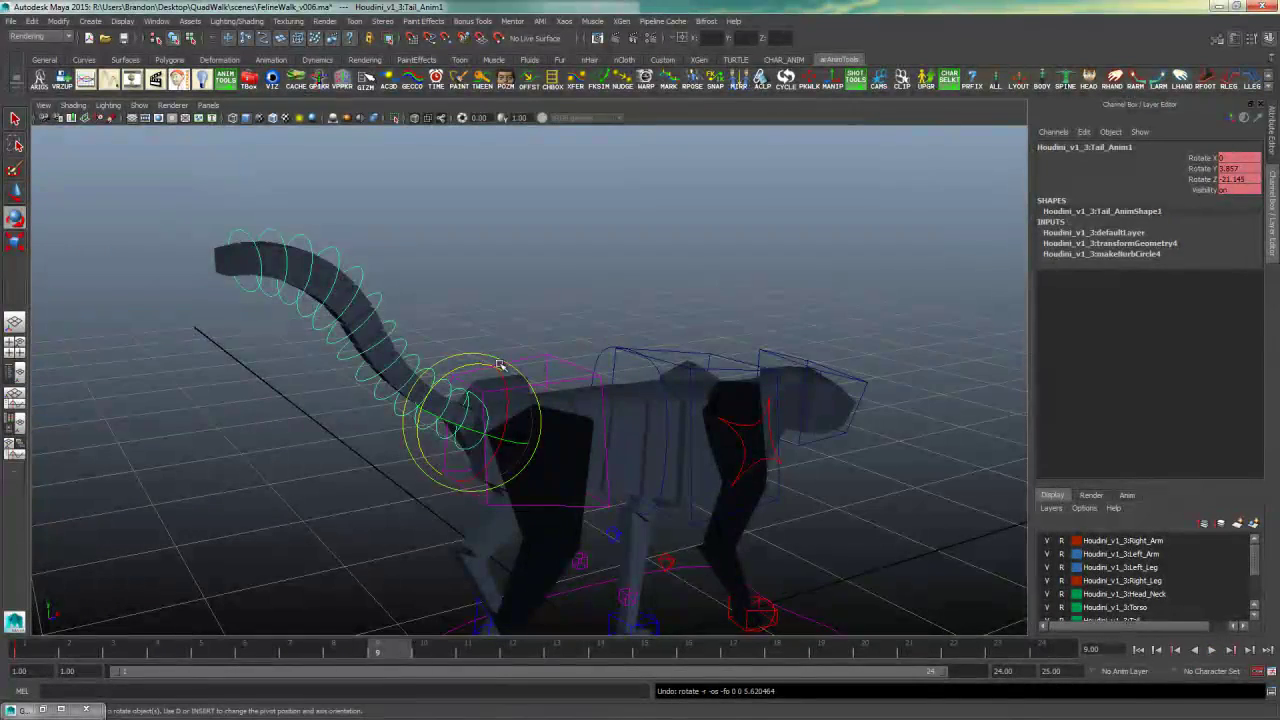
# - Rotate the tail's base control at frame 9 to a Rotate Z of about -38, and play the cycle from frame 1
pyautogui.keyDown('alt'); pyautogui.moveTo(535, 415); pyautogui.dragTo(510, 410); pyautogui.keyUp('alt')
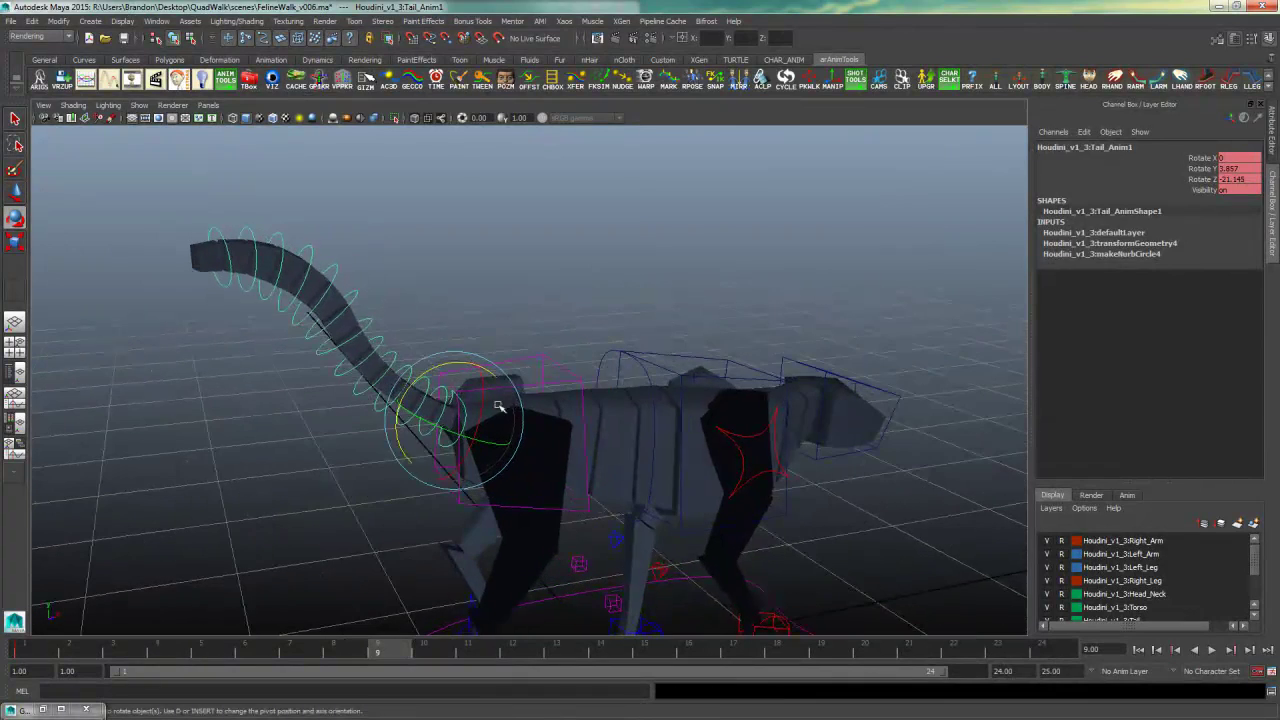
pyautogui.moveTo(446, 384); pyautogui.dragTo(480, 361)
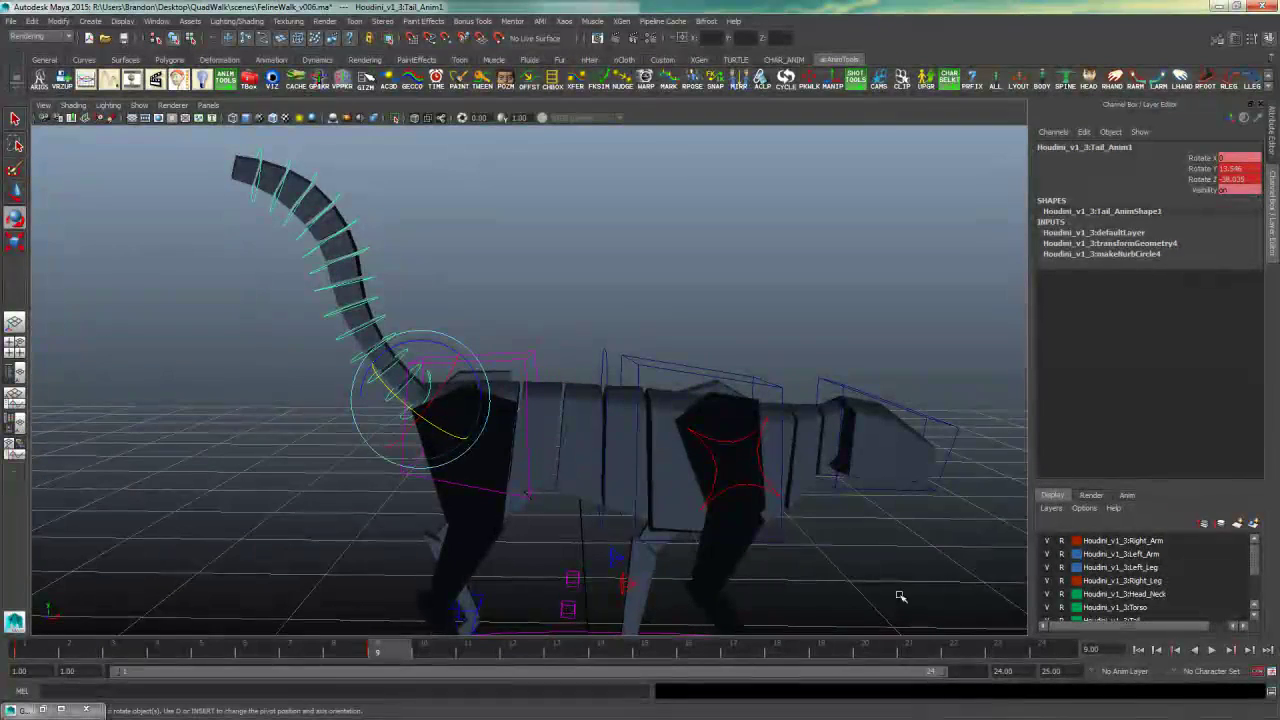
pyautogui.click(31, 652)
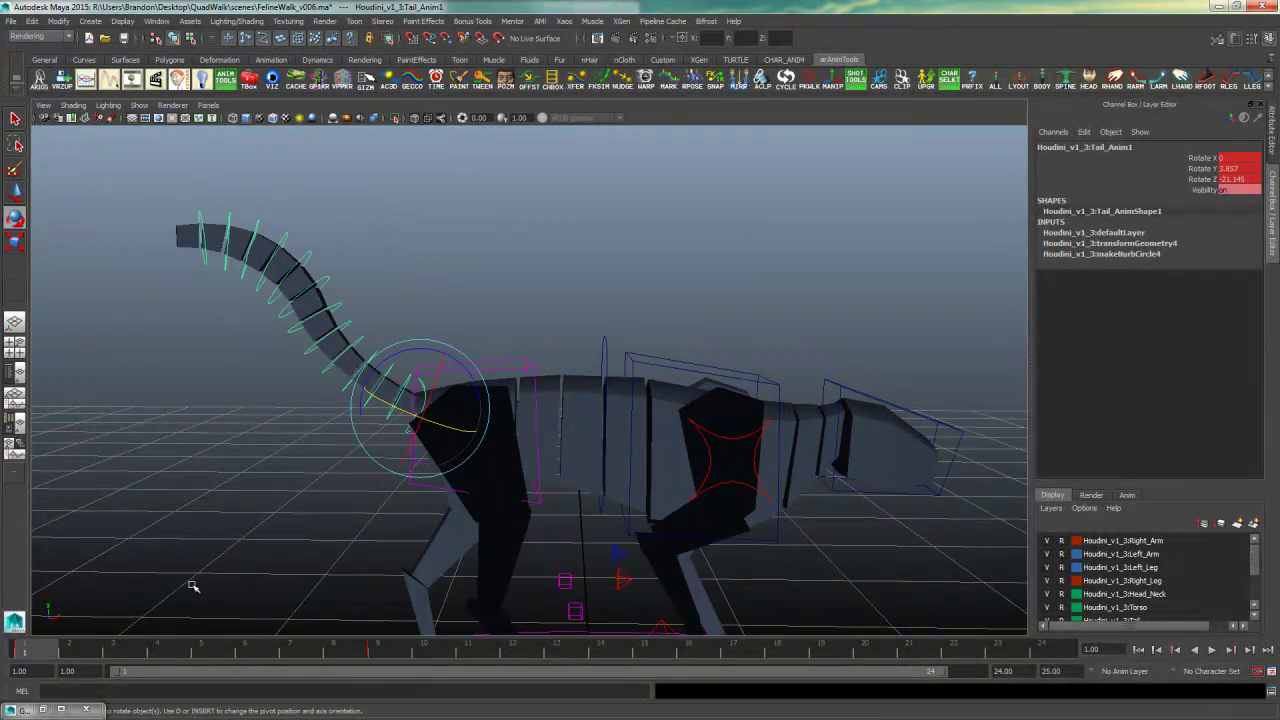
pyautogui.hotkey('alt', 'v')
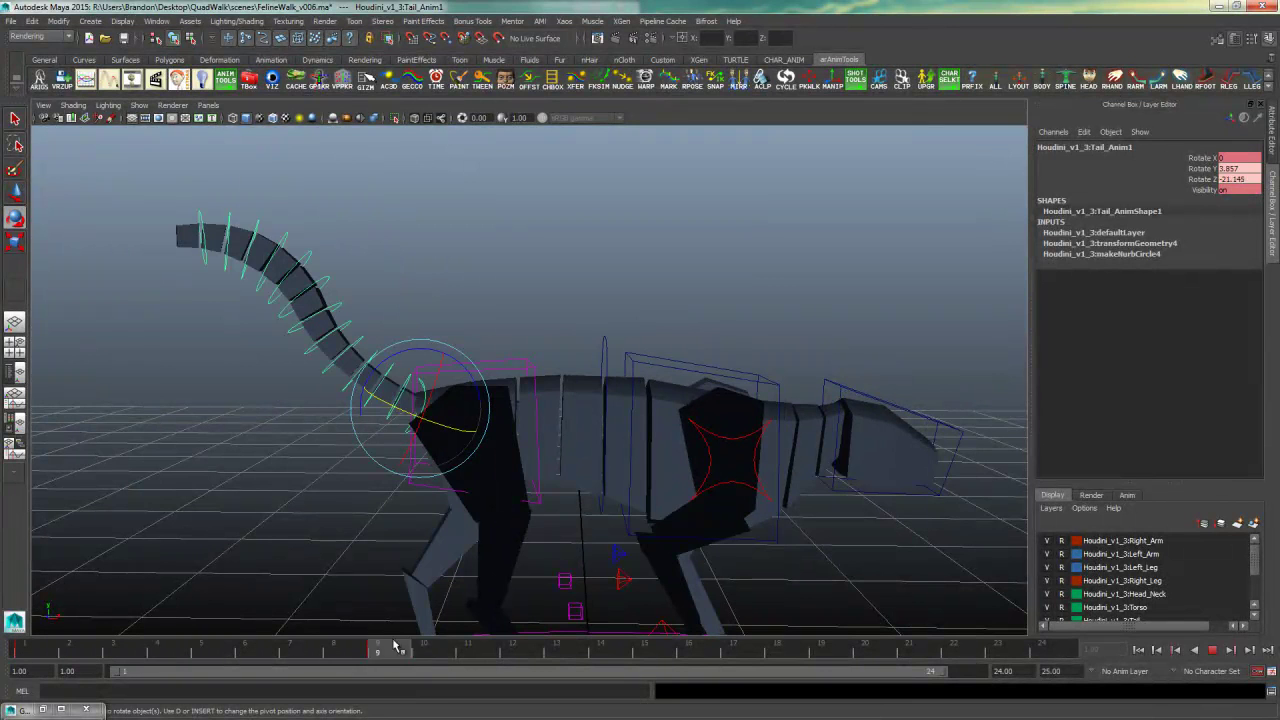
pyautogui.hotkey('alt', 'v')
# - Extend the playback range to frame 25, copy the tail base's frame 1 pose to frame 25, and play the cycle
pyautogui.moveTo(944, 680); pyautogui.dragTo(976, 674)
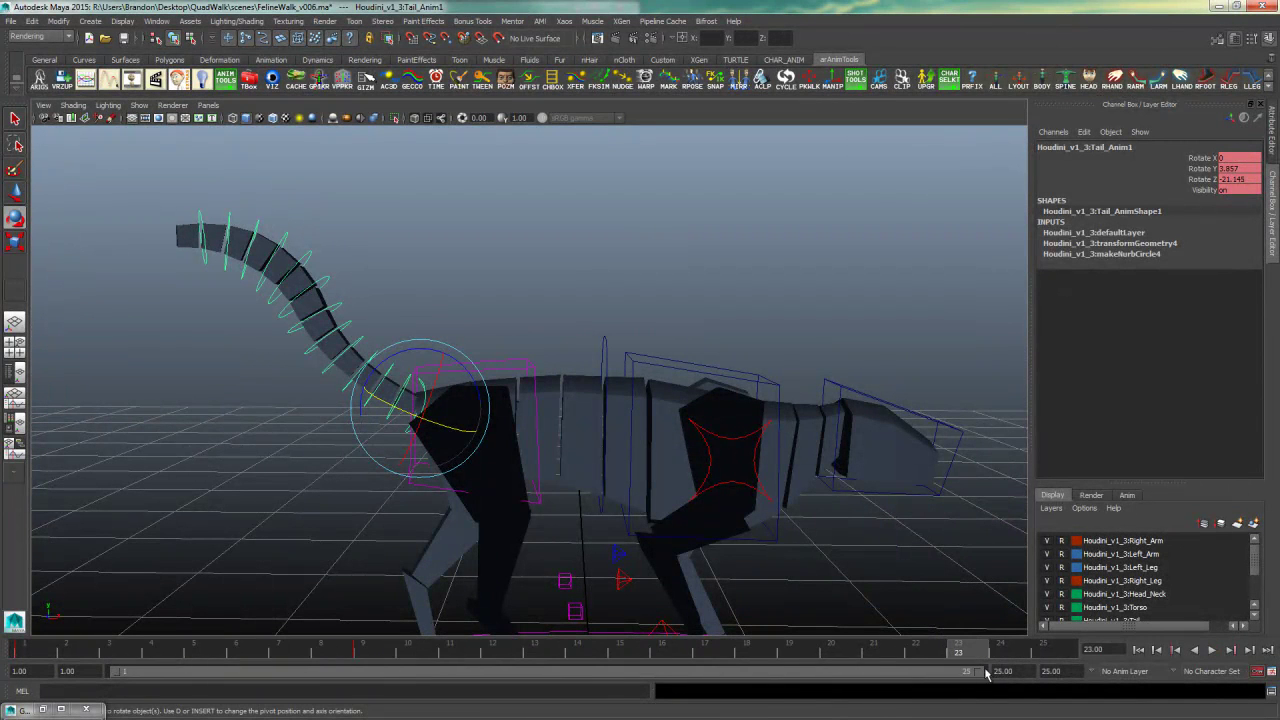
pyautogui.click(32, 656)
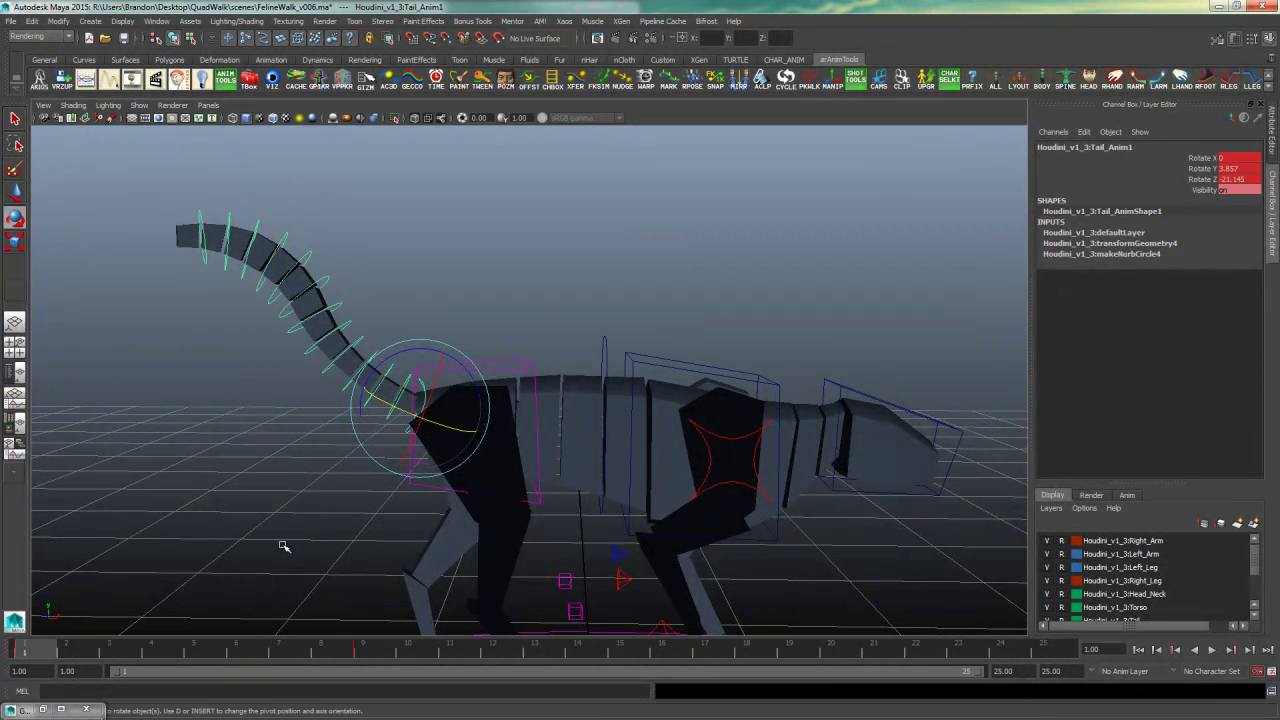
pyautogui.moveTo(40, 656); pyautogui.dragTo(1062, 628)
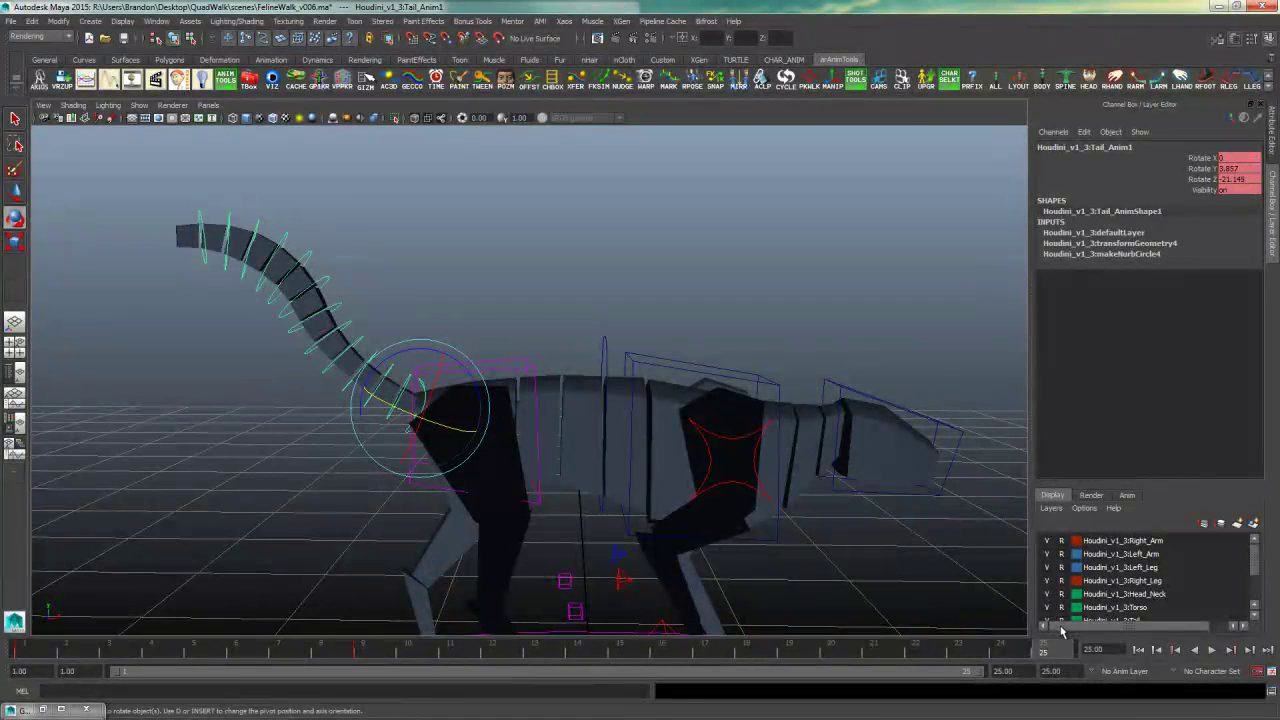
pyautogui.hotkey('alt', 'v')
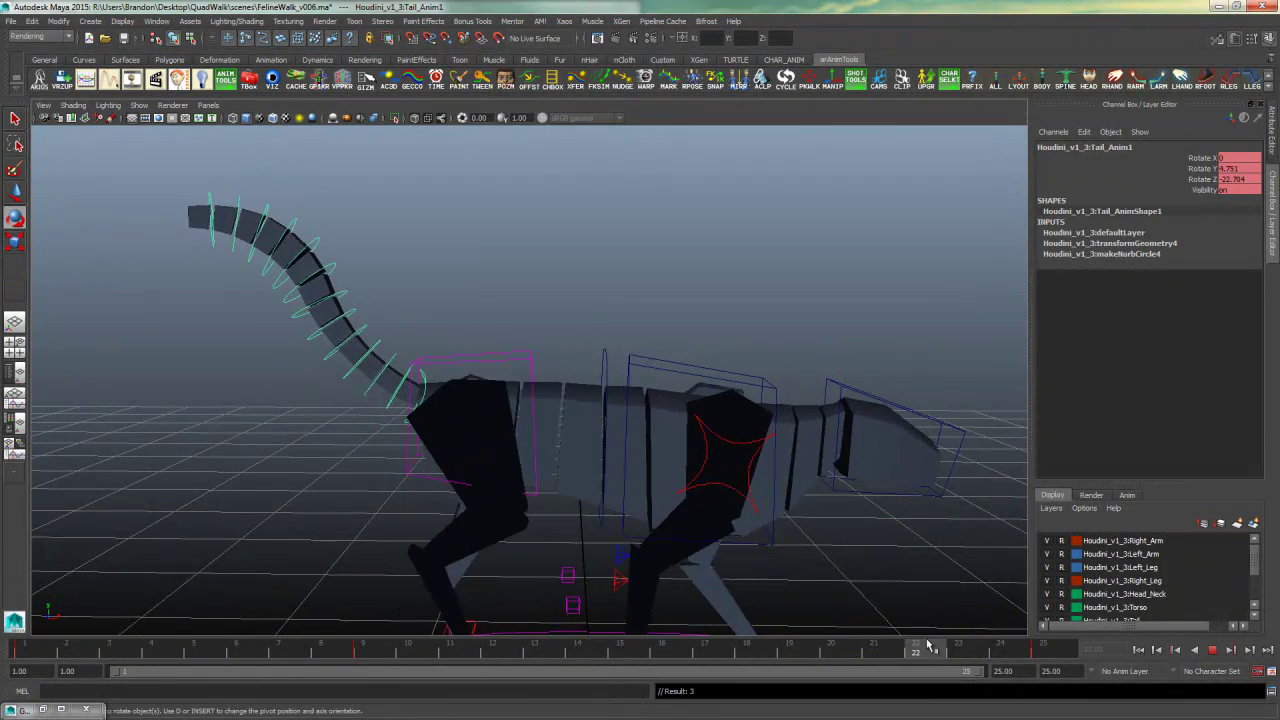
pyautogui.hotkey('alt', 'v')
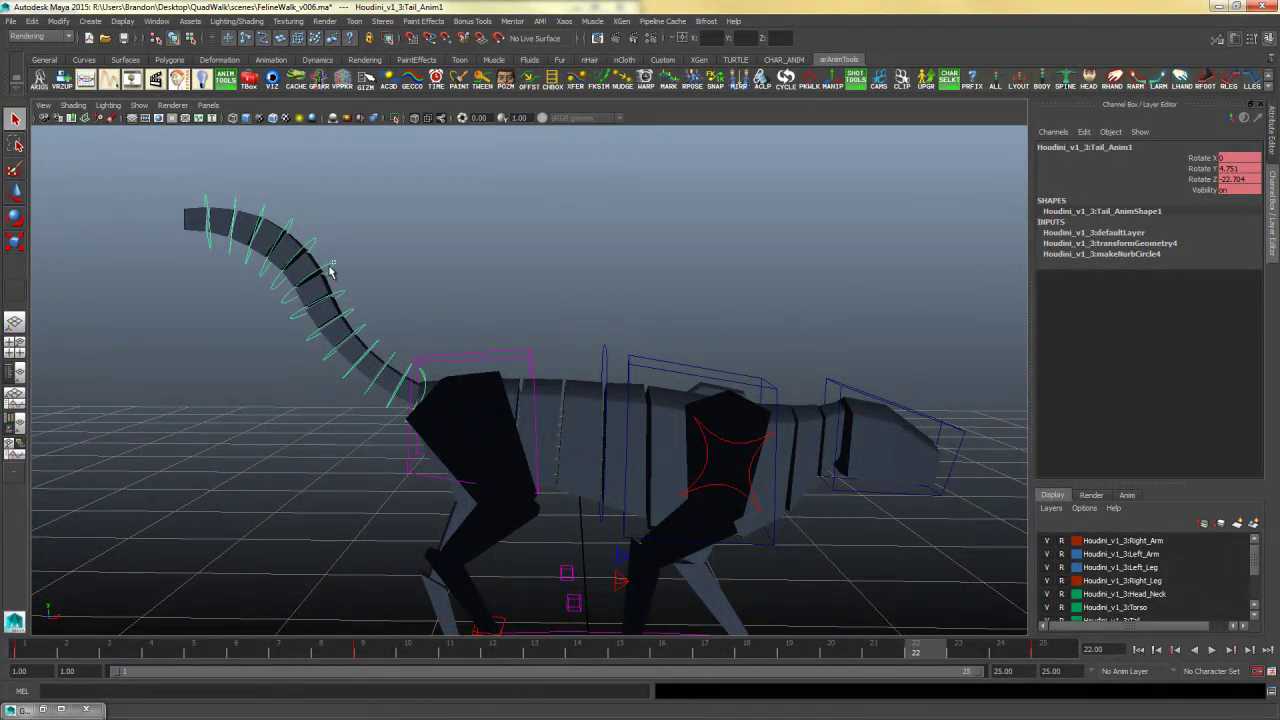
# - Select the lower tail controls up to Tail_Anim7, test-rotate them at frame 22, undo the rotation, and resume playback
pyautogui.click(339, 289)
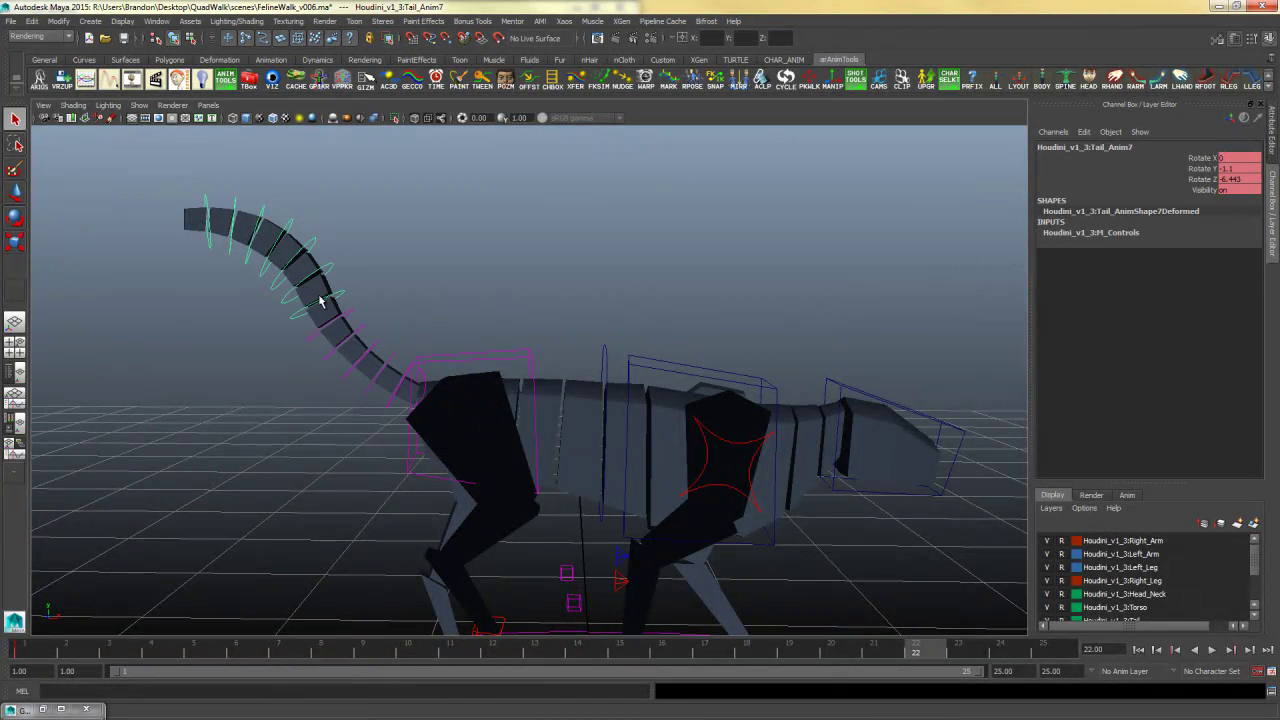
pyautogui.moveTo(385, 398); pyautogui.dragTo(408, 406)
pyautogui.press('e')
pyautogui.moveTo(368, 271); pyautogui.dragTo(386, 335)
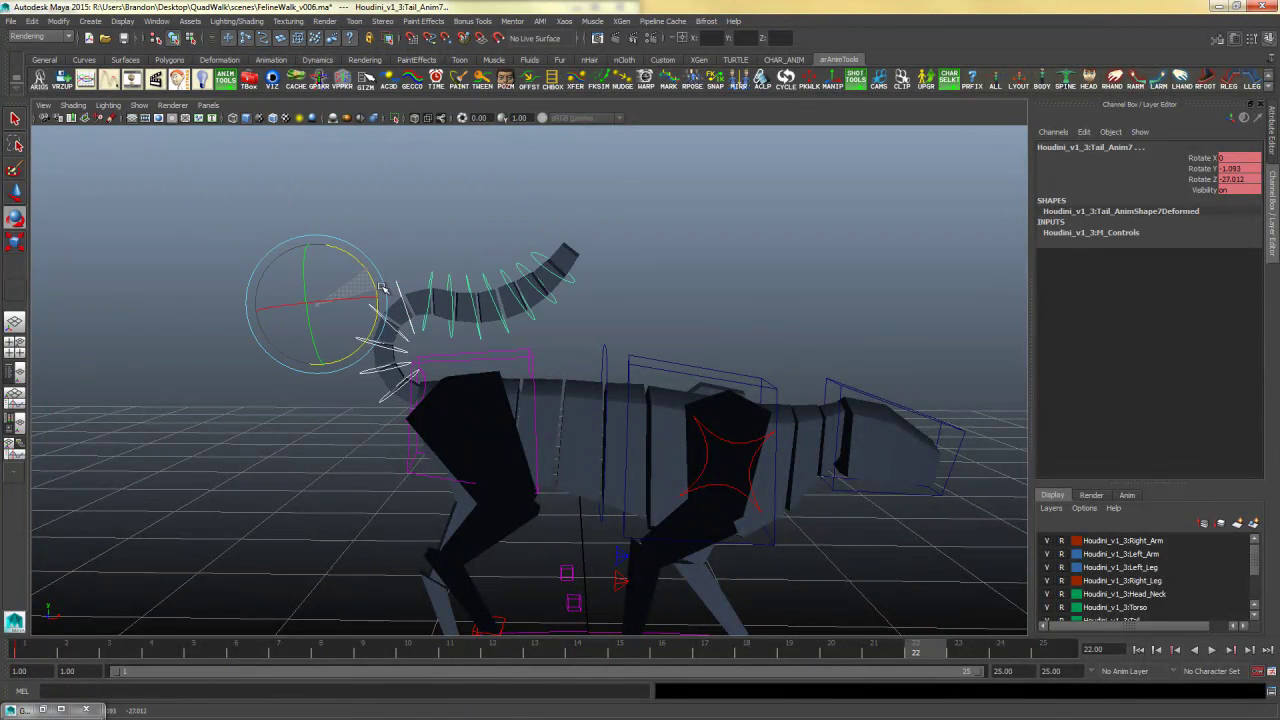
pyautogui.hotkey('ctrl', 'z')
pyautogui.hotkey('alt', 'v')
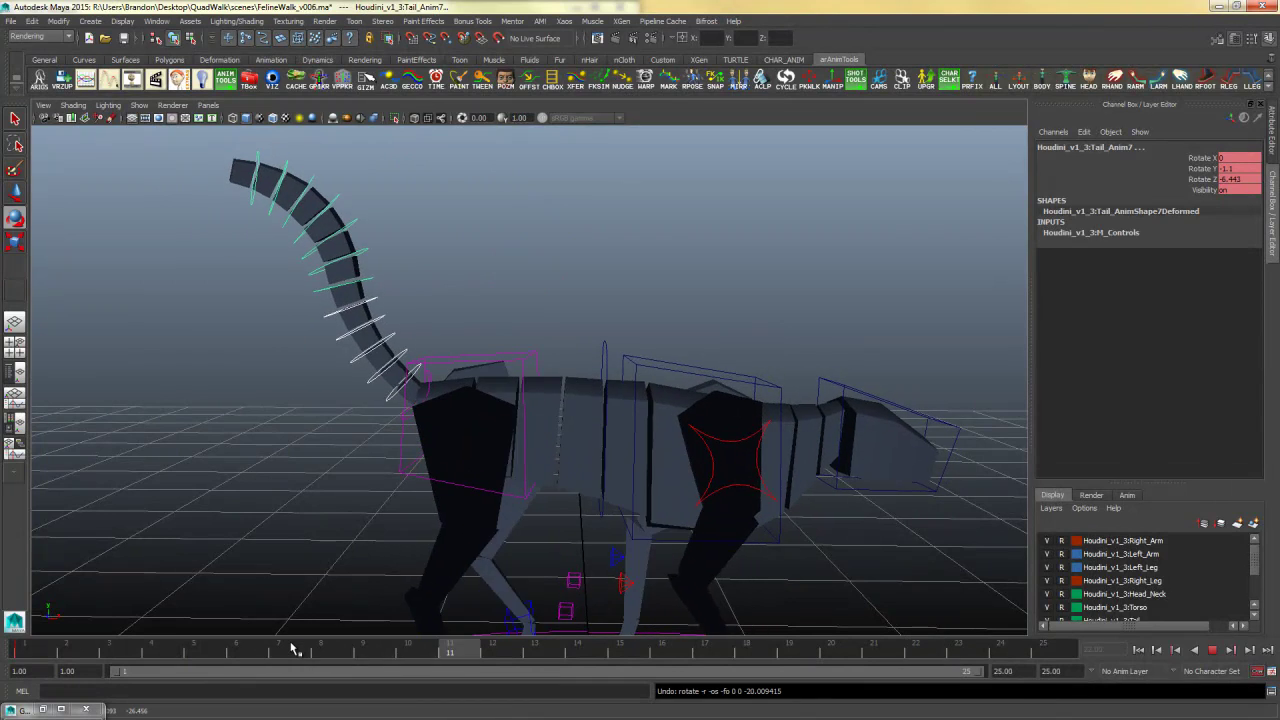
# - Rotate the selected lower tail controls at frame 11 to about 2.8 in Y and -2.6 in Z
pyautogui.moveTo(445, 662); pyautogui.dragTo(447, 662)
pyautogui.keyDown('alt'); pyautogui.moveTo(560, 310); pyautogui.dragTo(498, 313); pyautogui.keyUp('alt')
pyautogui.moveTo(386, 262); pyautogui.dragTo(441, 307)
pyautogui.keyDown('alt'); pyautogui.moveTo(596, 368); pyautogui.dragTo(595, 395); pyautogui.keyUp('alt')
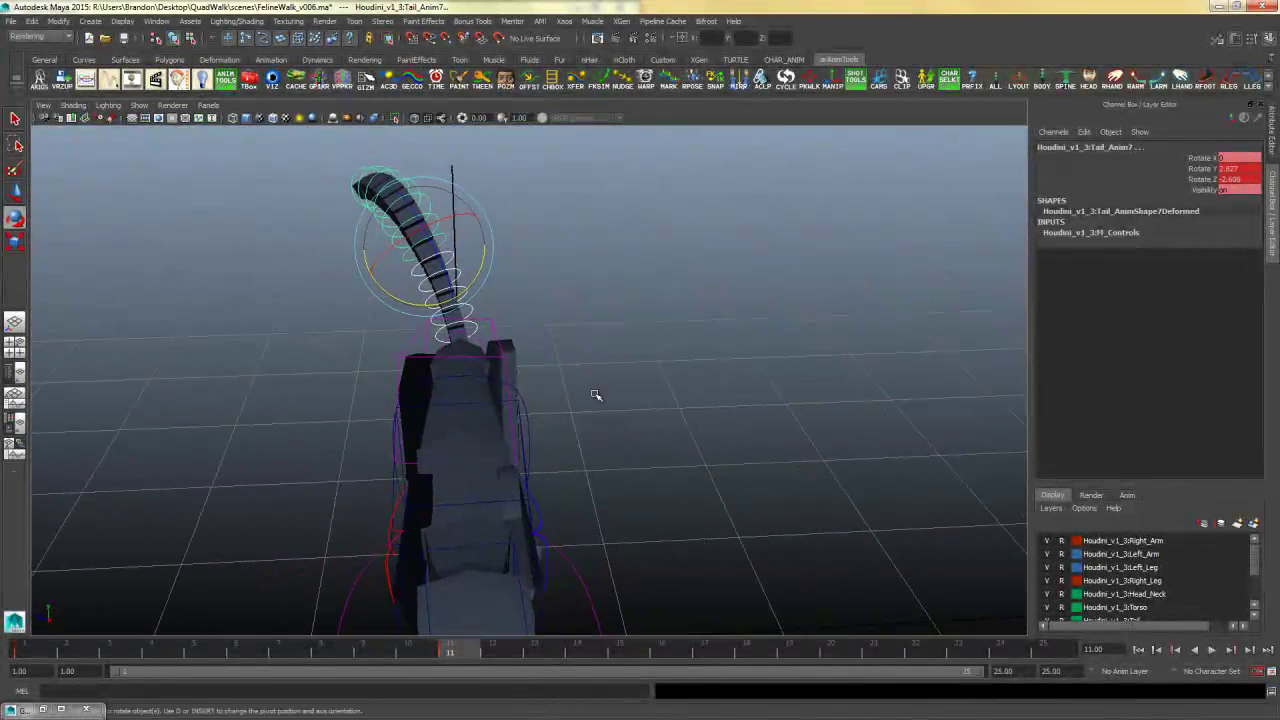
# - Rotate the lower tail controls sideways at frame 18, and copy their frame 1 pose to frame 25
pyautogui.click(768, 652)
pyautogui.moveTo(483, 291)
pyautogui.mouseDown()
pyautogui.moveTo(448, 273)
pyautogui.moveTo(499, 286)
pyautogui.mouseUp()
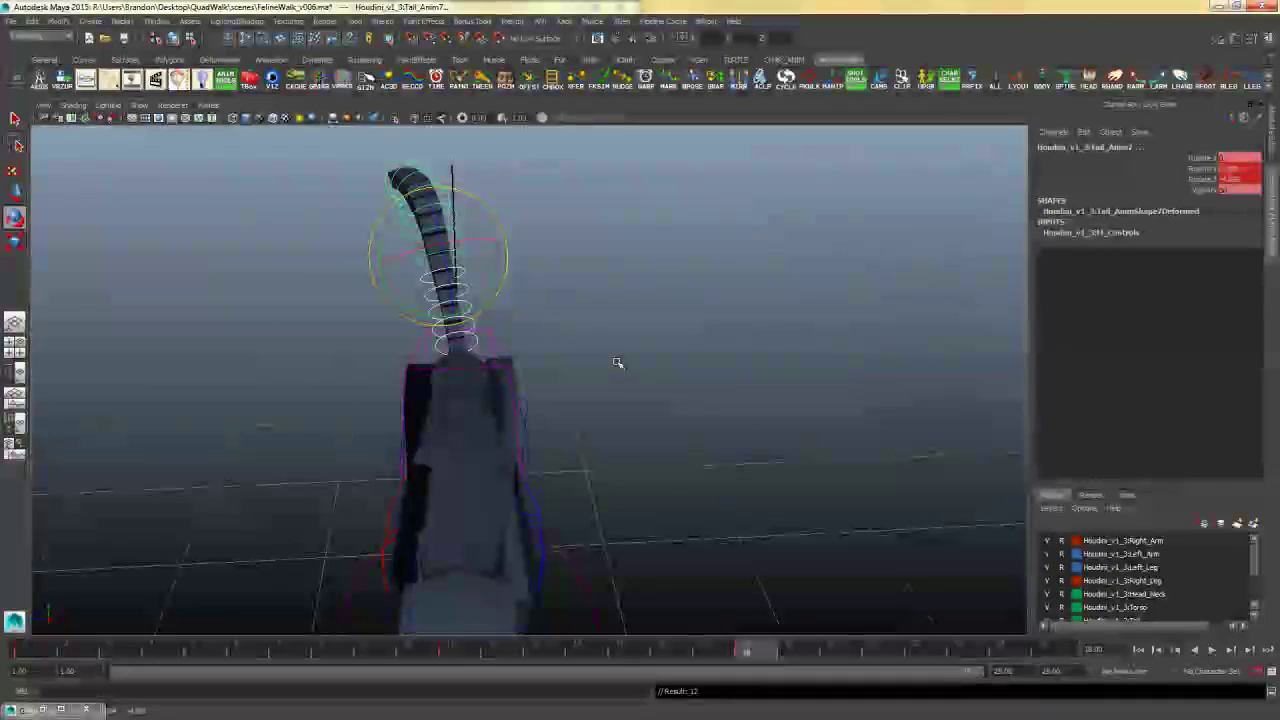
pyautogui.click(31, 651)
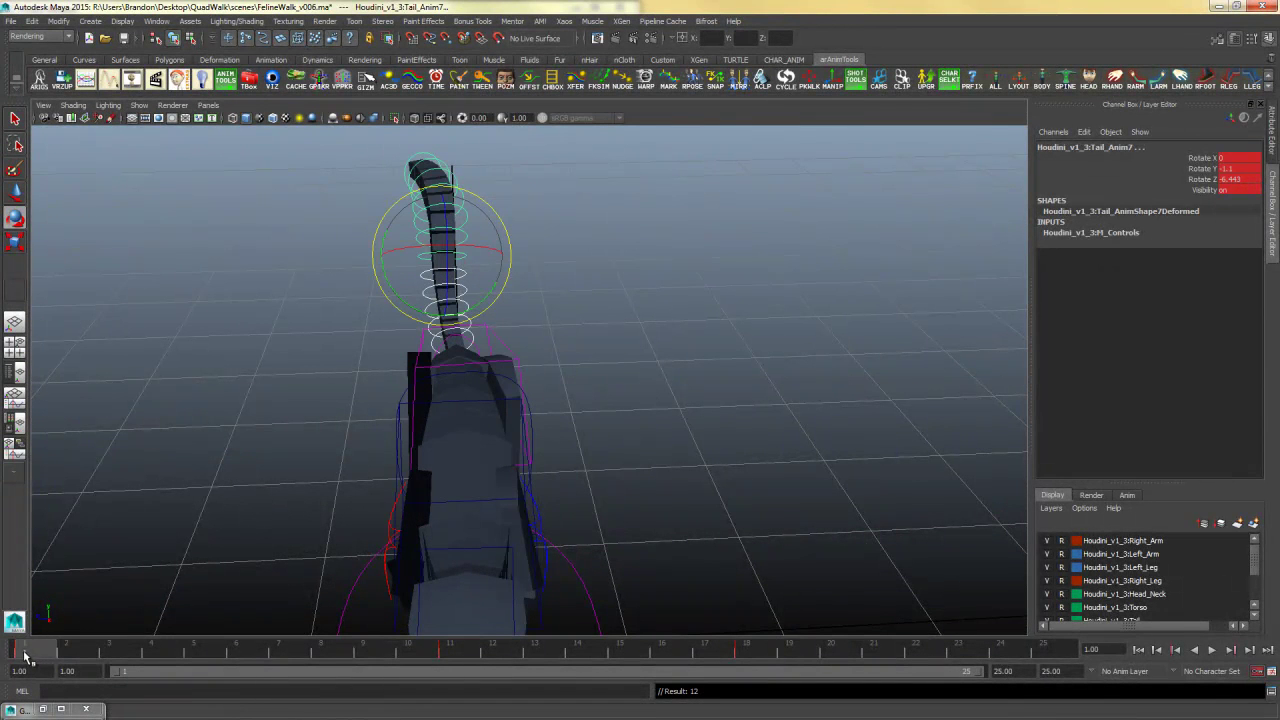
pyautogui.moveTo(25, 653)
pyautogui.mouseDown(button='middle')
pyautogui.moveTo(859, 679)
pyautogui.moveTo(1064, 669)
pyautogui.mouseUp(button='middle')
# - Select the upper tail controls up to Tail_Anim13 and rotate them at frame 12 to Rotate Y -2.87 and Rotate Z about -1.6
pyautogui.keyDown('alt'); pyautogui.moveTo(738, 523); pyautogui.dragTo(358, 320); pyautogui.keyUp('alt')
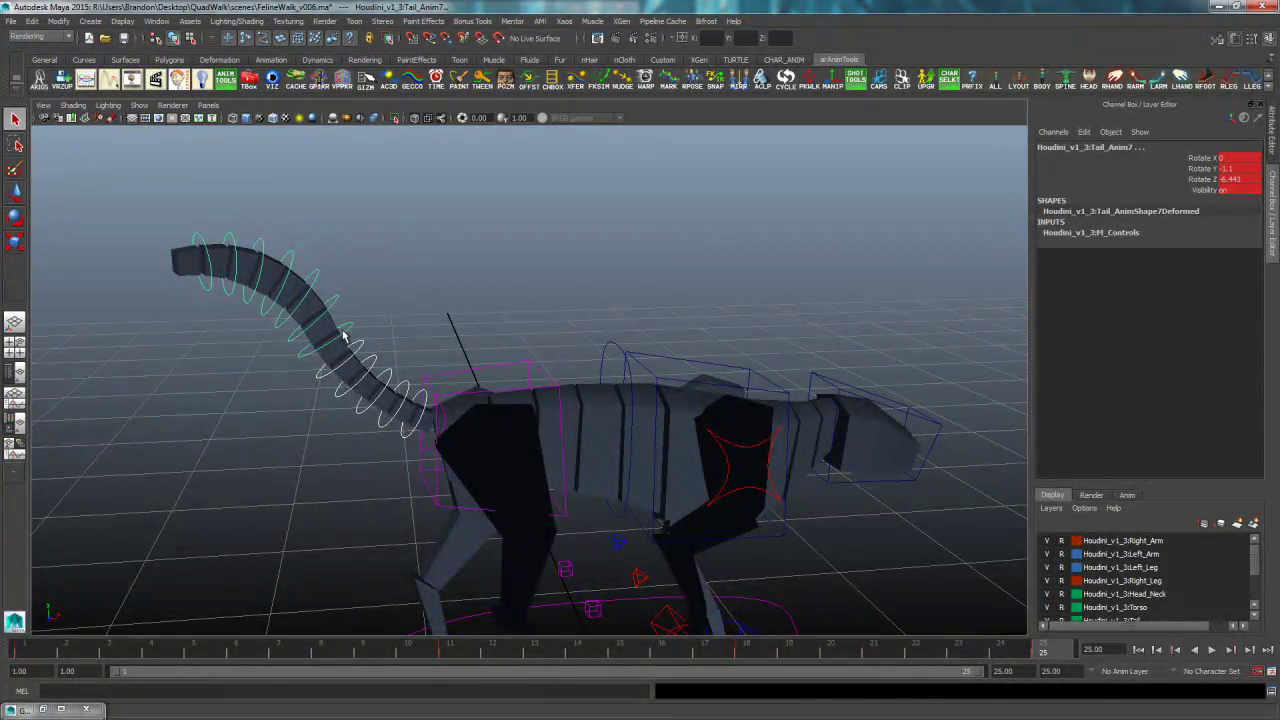
pyautogui.moveTo(340, 308); pyautogui.dragTo(158, 229)
pyautogui.moveTo(414, 652); pyautogui.dragTo(490, 654)
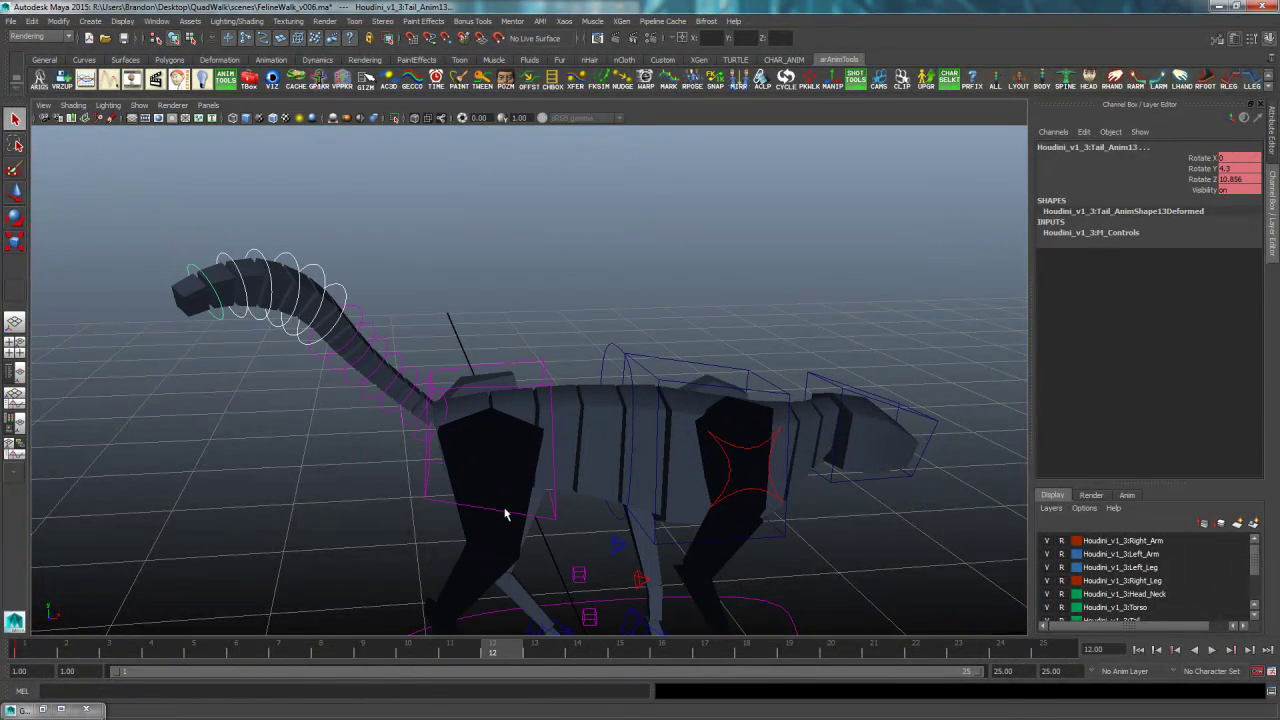
pyautogui.press('e')
pyautogui.keyDown('alt'); pyautogui.moveTo(391, 320); pyautogui.dragTo(313, 270); pyautogui.keyUp('alt')
pyautogui.moveTo(197, 241); pyautogui.dragTo(214, 243)
pyautogui.keyDown('alt'); pyautogui.moveTo(294, 295); pyautogui.dragTo(162, 312); pyautogui.keyUp('alt')
pyautogui.moveTo(305, 215); pyautogui.dragTo(300, 214)
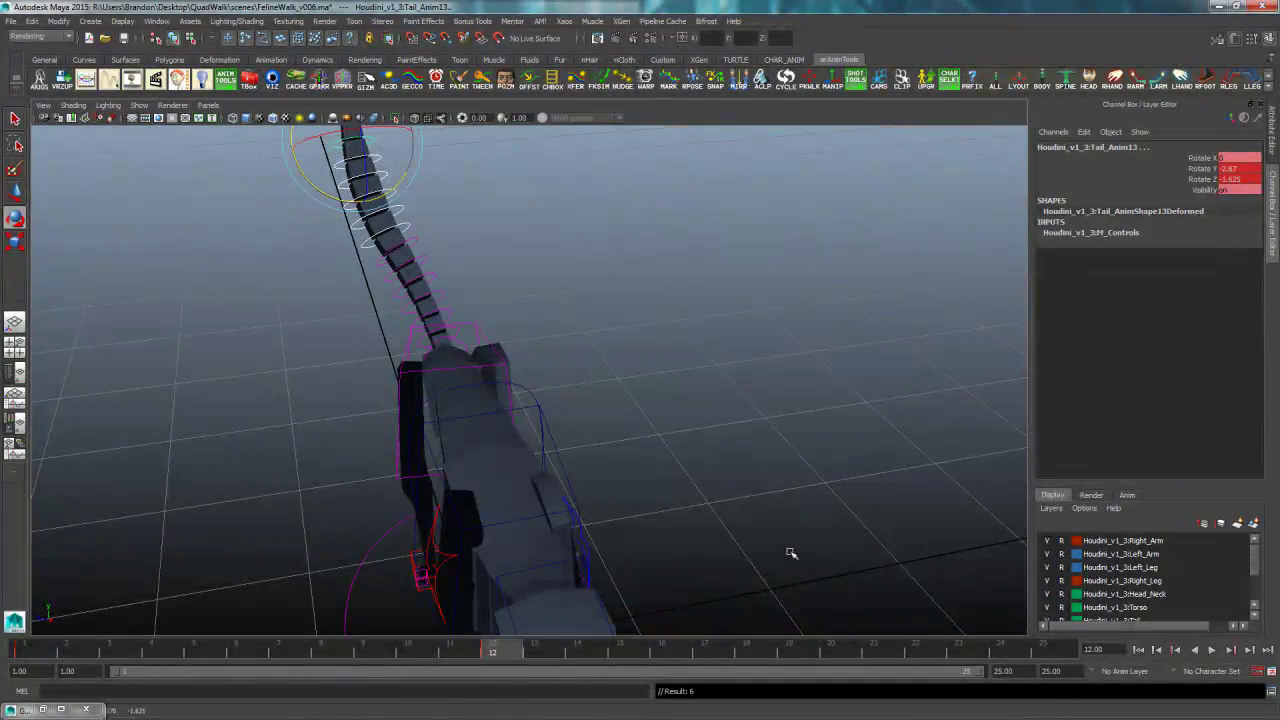
# - Rotate the upper tail controls at frame 19 to about 2.24 in Y and -0.09 in Z
pyautogui.moveTo(735, 650); pyautogui.dragTo(787, 653)
pyautogui.keyDown('alt'); pyautogui.moveTo(637, 432); pyautogui.dragTo(662, 507, button='middle'); pyautogui.keyUp('alt')
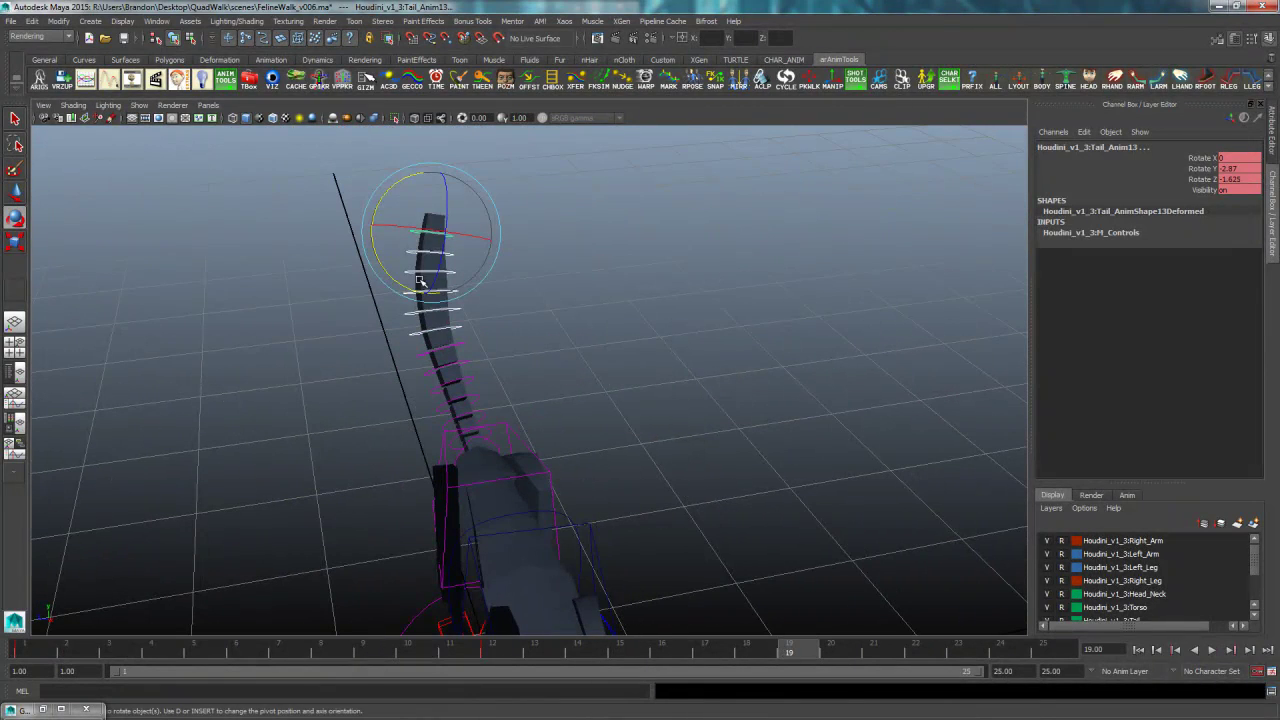
pyautogui.moveTo(396, 277); pyautogui.dragTo(405, 285)
pyautogui.keyDown('alt'); pyautogui.moveTo(425, 297); pyautogui.dragTo(545, 258); pyautogui.keyUp('alt')
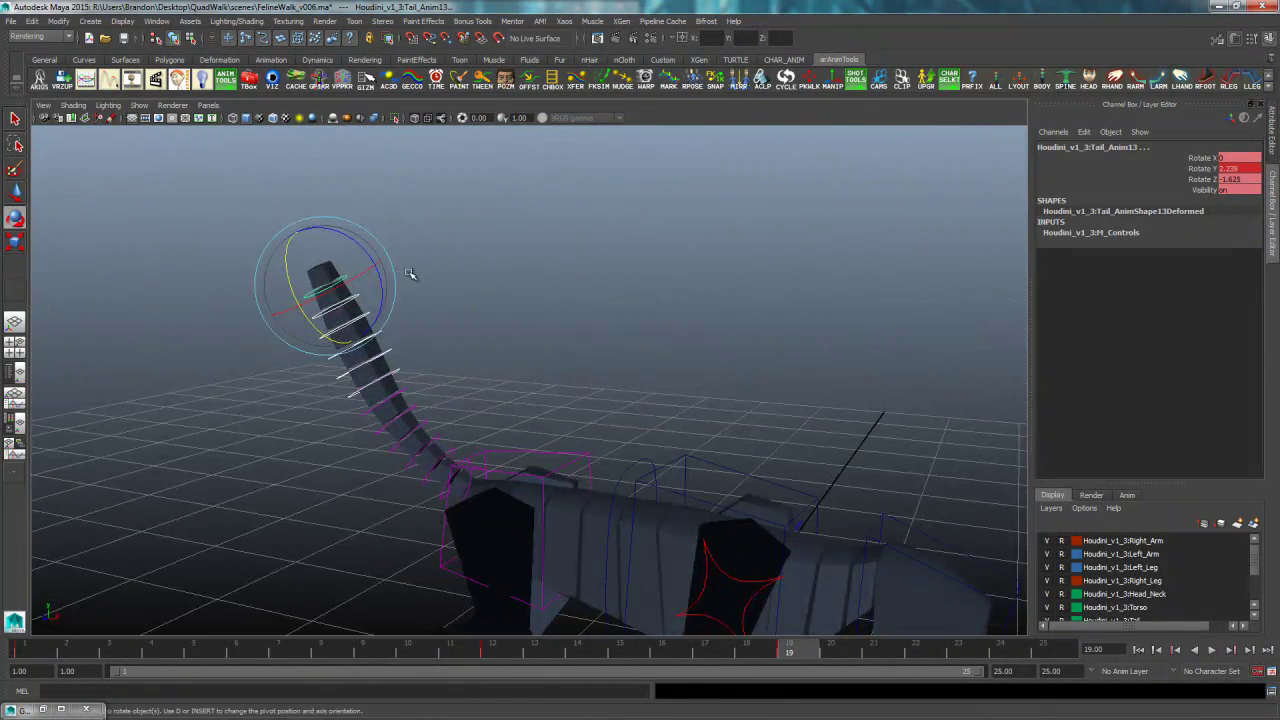
pyautogui.moveTo(381, 280); pyautogui.dragTo(395, 320)
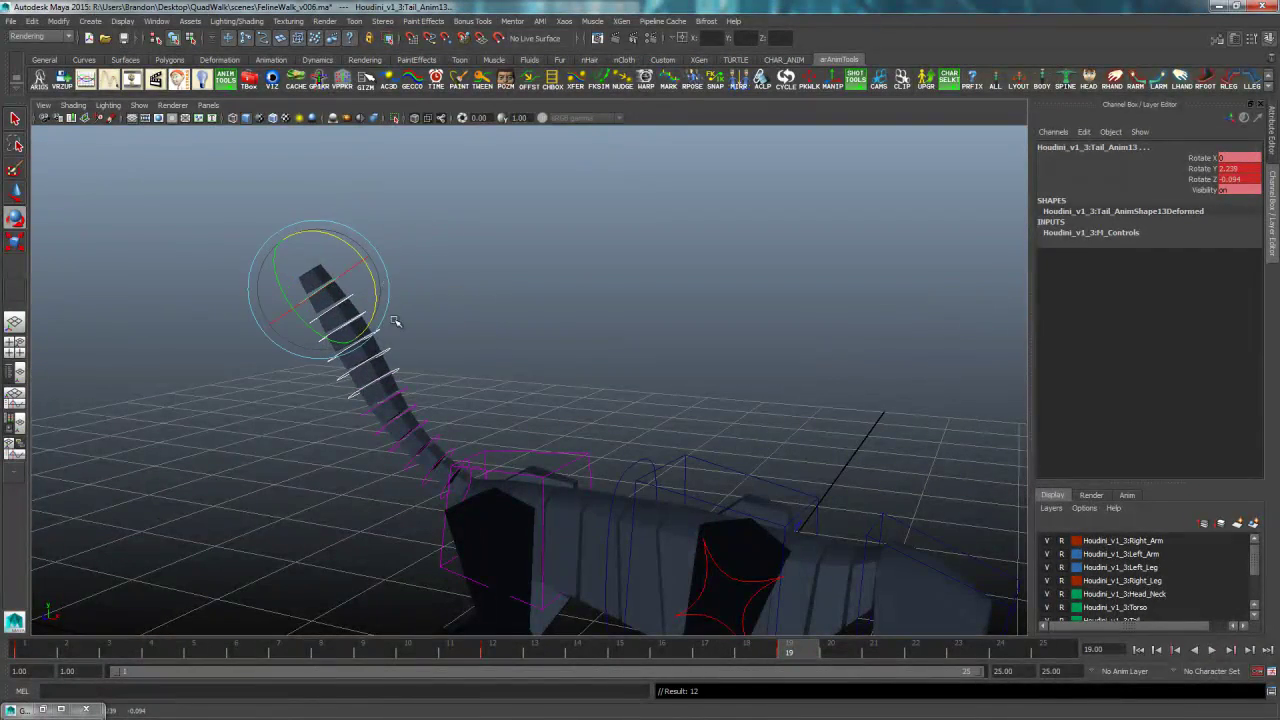
# - Copy the upper tail controls' frame 1 pose to frame 25, deselect them, and play the cycle
pyautogui.click(28, 654)
pyautogui.moveTo(37, 657); pyautogui.dragTo(1087, 665)
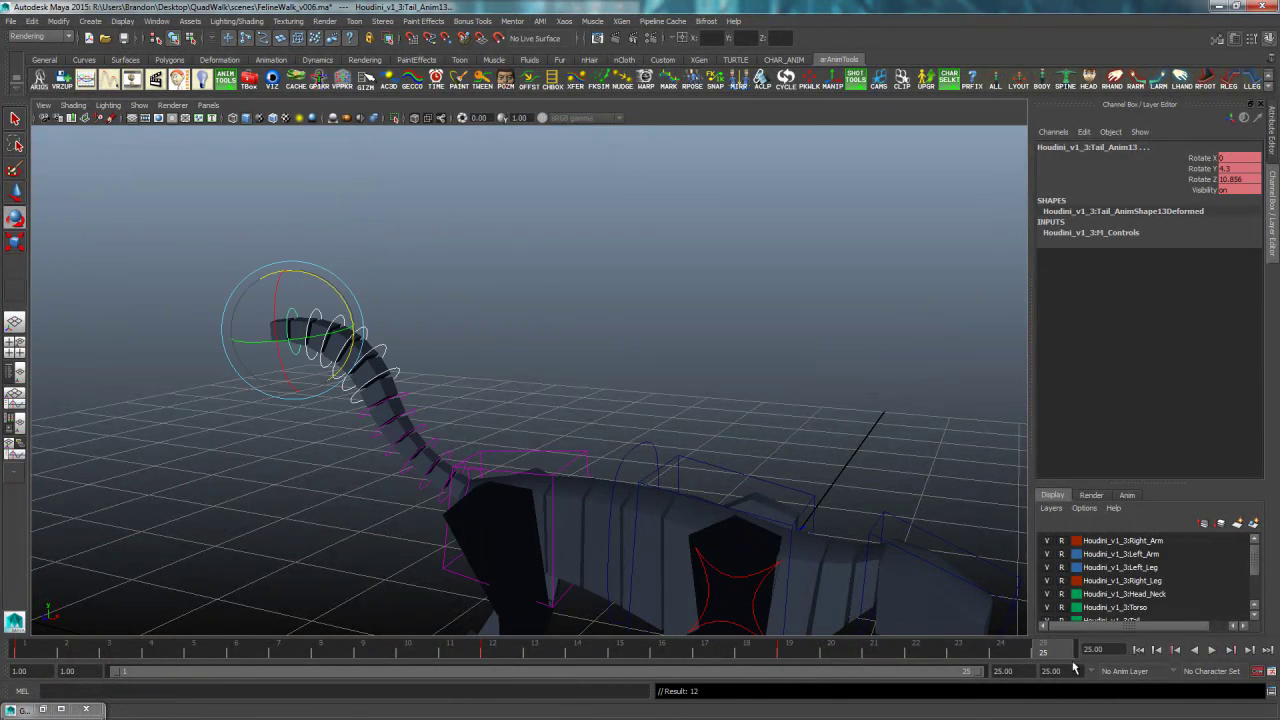
pyautogui.click(730, 373)
pyautogui.click(1211, 649)
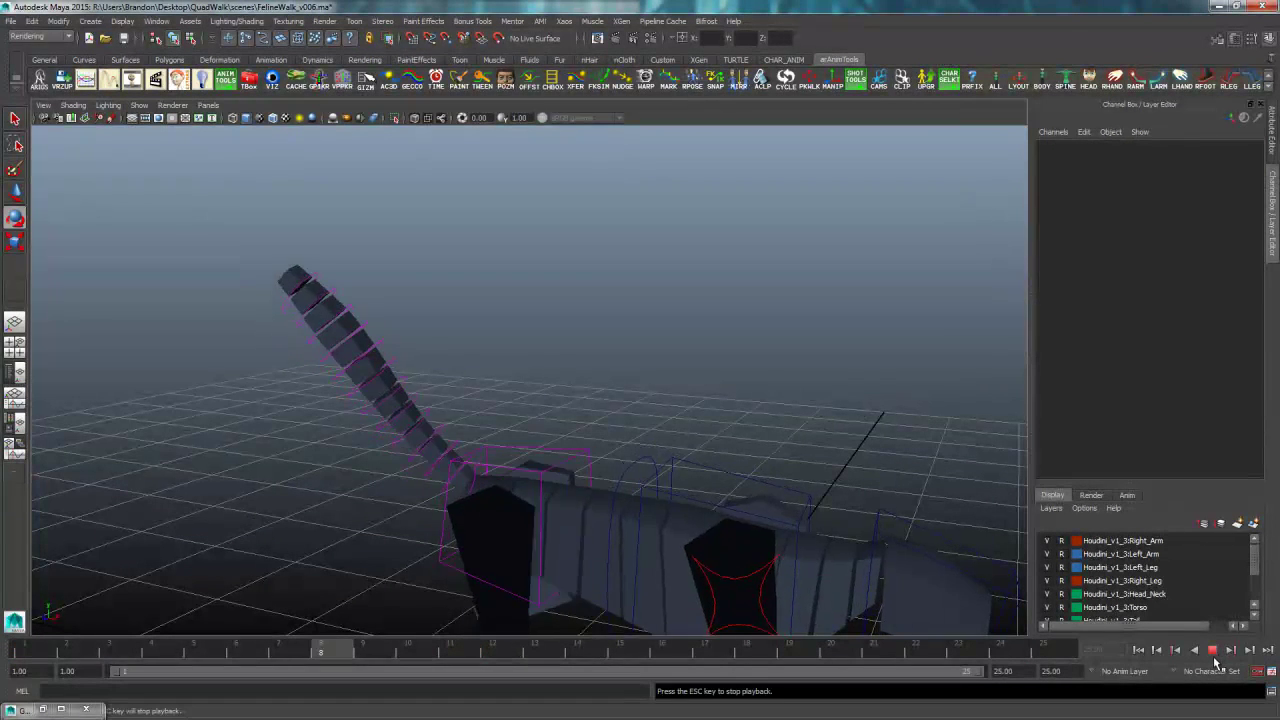
pyautogui.keyDown('alt'); pyautogui.moveTo(690, 440); pyautogui.dragTo(571, 443); pyautogui.keyUp('alt')
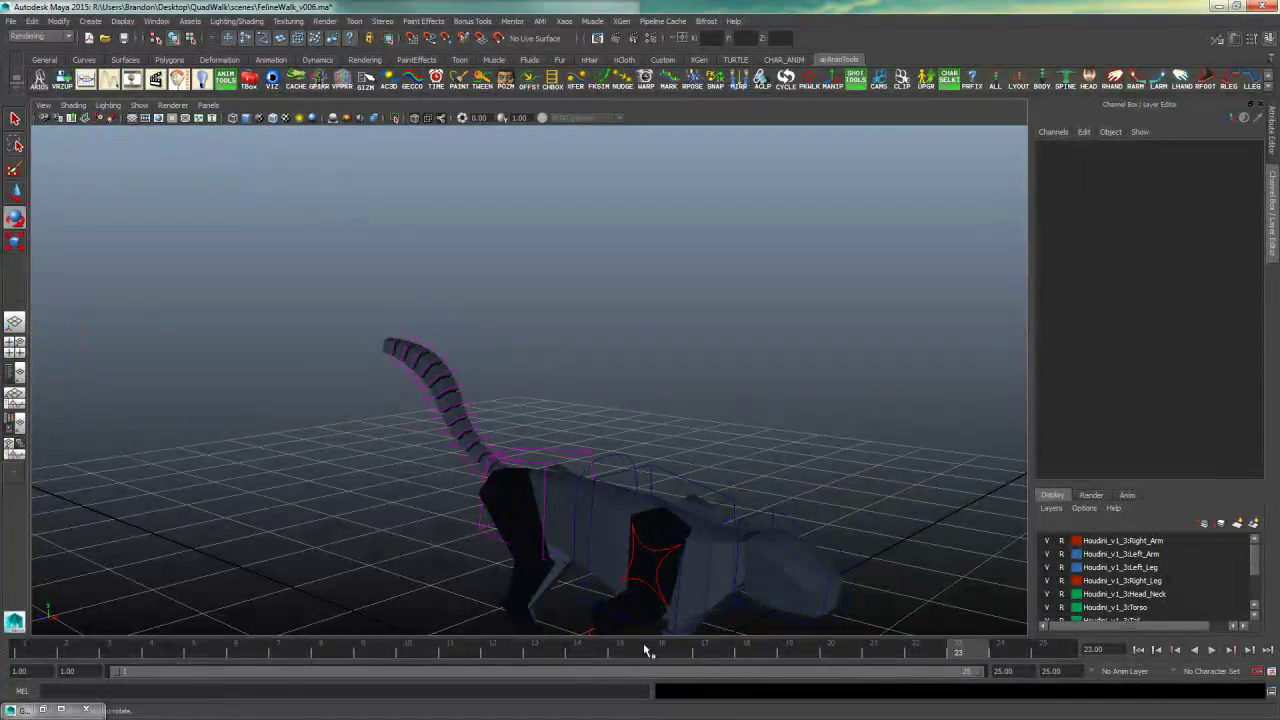
# - Reselect the upper tail controls from Tail_Anim9 to Tail_Anim13 and adjust their frame 12 rotation to a Rotate Z of about 2.39
pyautogui.moveTo(644, 646); pyautogui.dragTo(731, 642)
pyautogui.moveTo(451, 380); pyautogui.dragTo(452, 378)
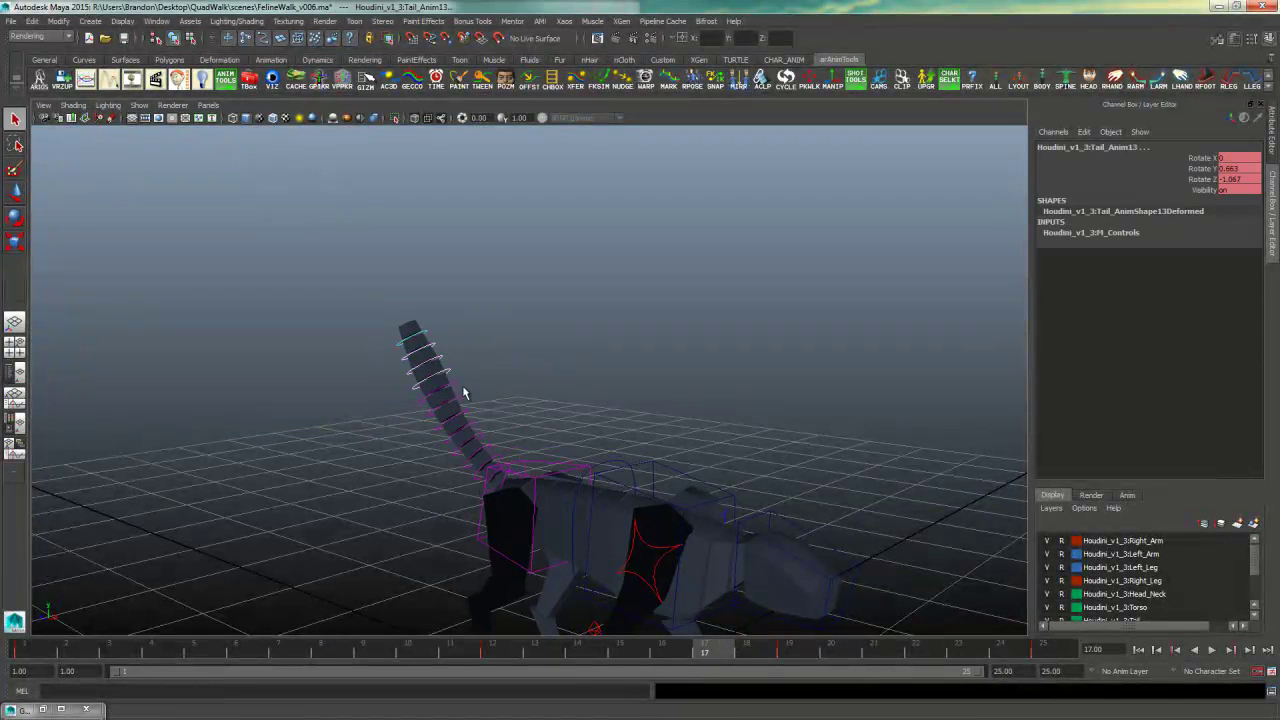
pyautogui.moveTo(353, 307); pyautogui.dragTo(455, 389)
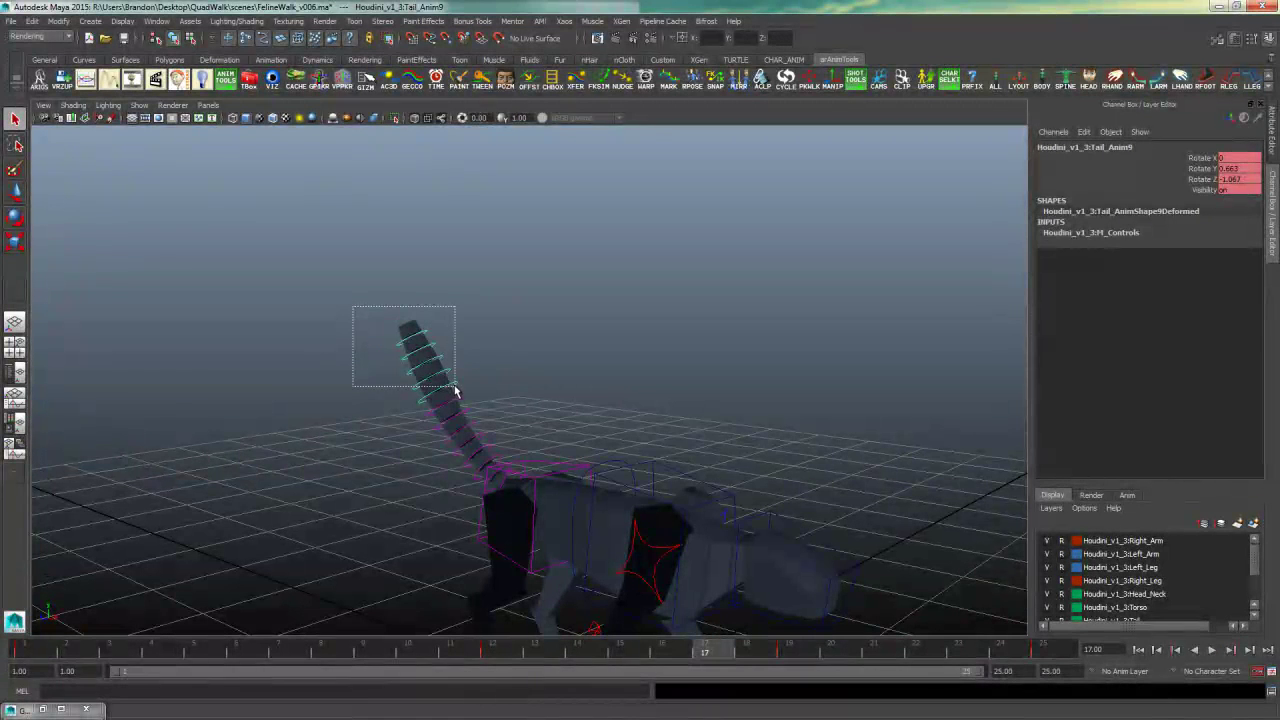
pyautogui.click(790, 646)
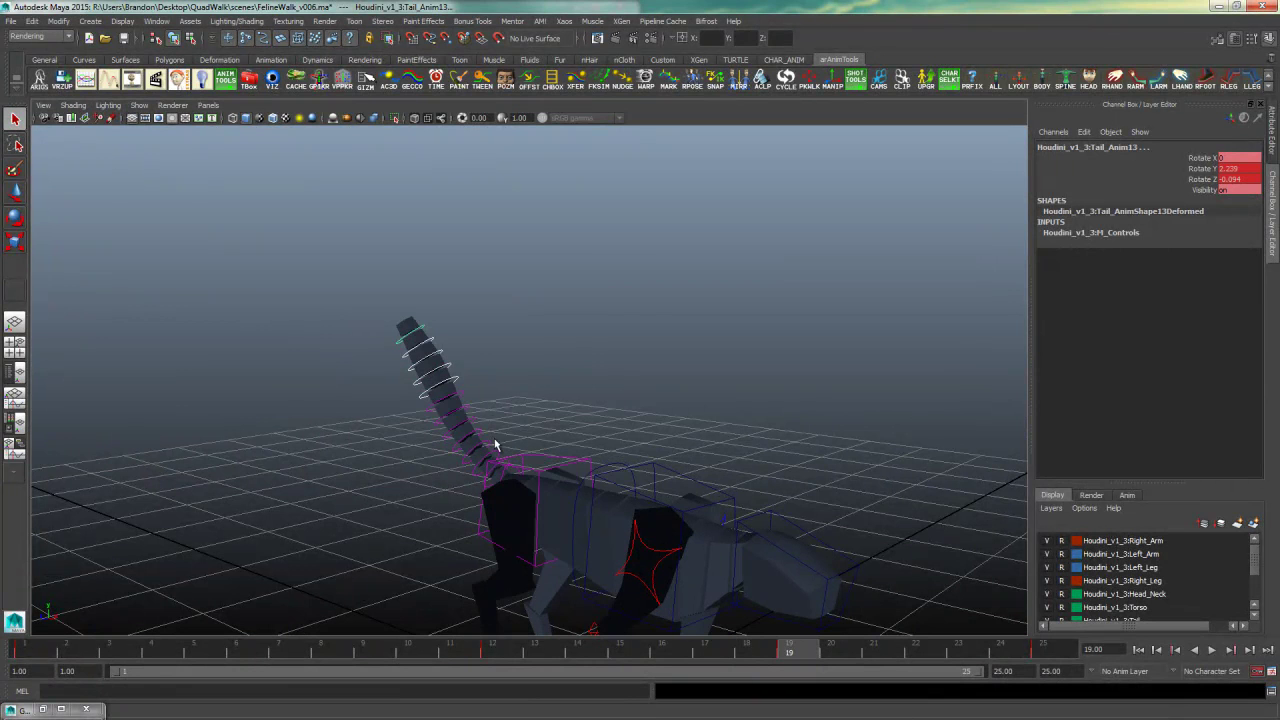
pyautogui.click(503, 651)
pyautogui.press('w')
pyautogui.press('e')
pyautogui.keyDown('alt'); pyautogui.moveTo(488, 378); pyautogui.dragTo(450, 398); pyautogui.keyUp('alt')
pyautogui.moveTo(440, 338); pyautogui.dragTo(438, 328)
pyautogui.keyDown('alt'); pyautogui.moveTo(397, 369); pyautogui.dragTo(752, 463); pyautogui.keyUp('alt')
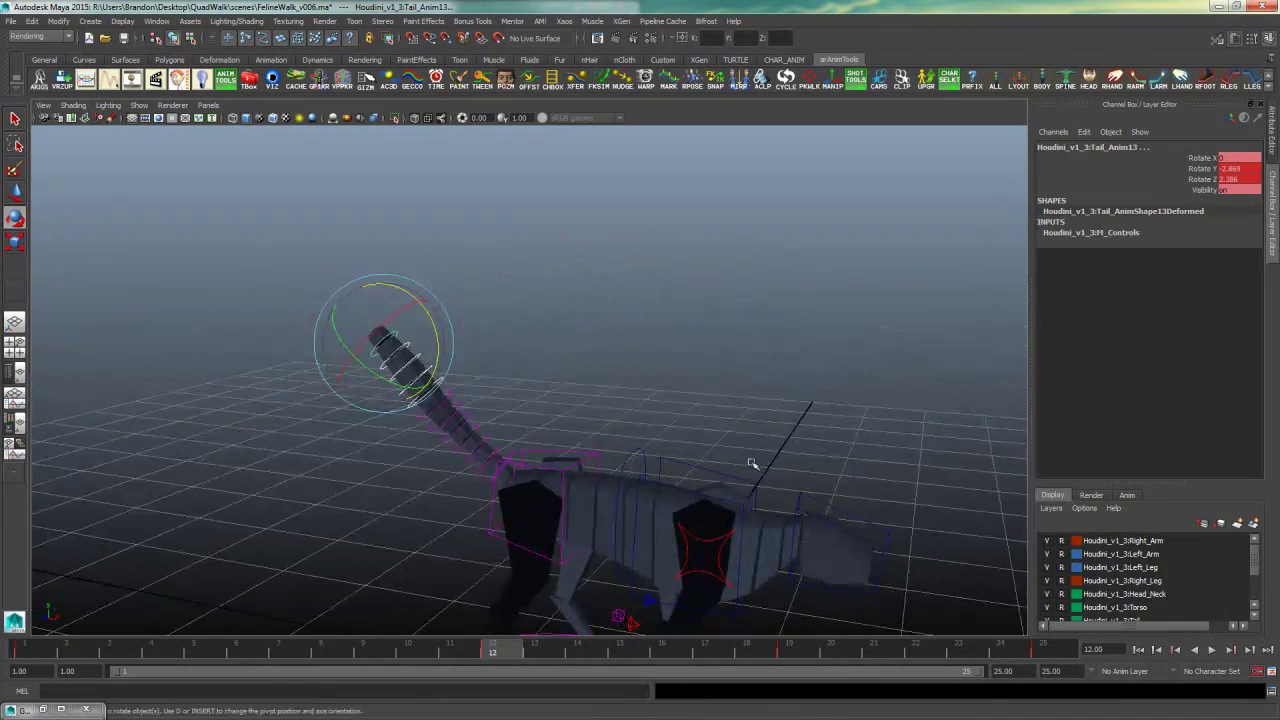
# - Play the cycle, check frame 12, and key the upper tail controls at frame 19 with Rotate Z at about 1.56
pyautogui.click(1212, 651)
pyautogui.keyDown('alt'); pyautogui.moveTo(991, 563); pyautogui.dragTo(771, 480); pyautogui.keyUp('alt')
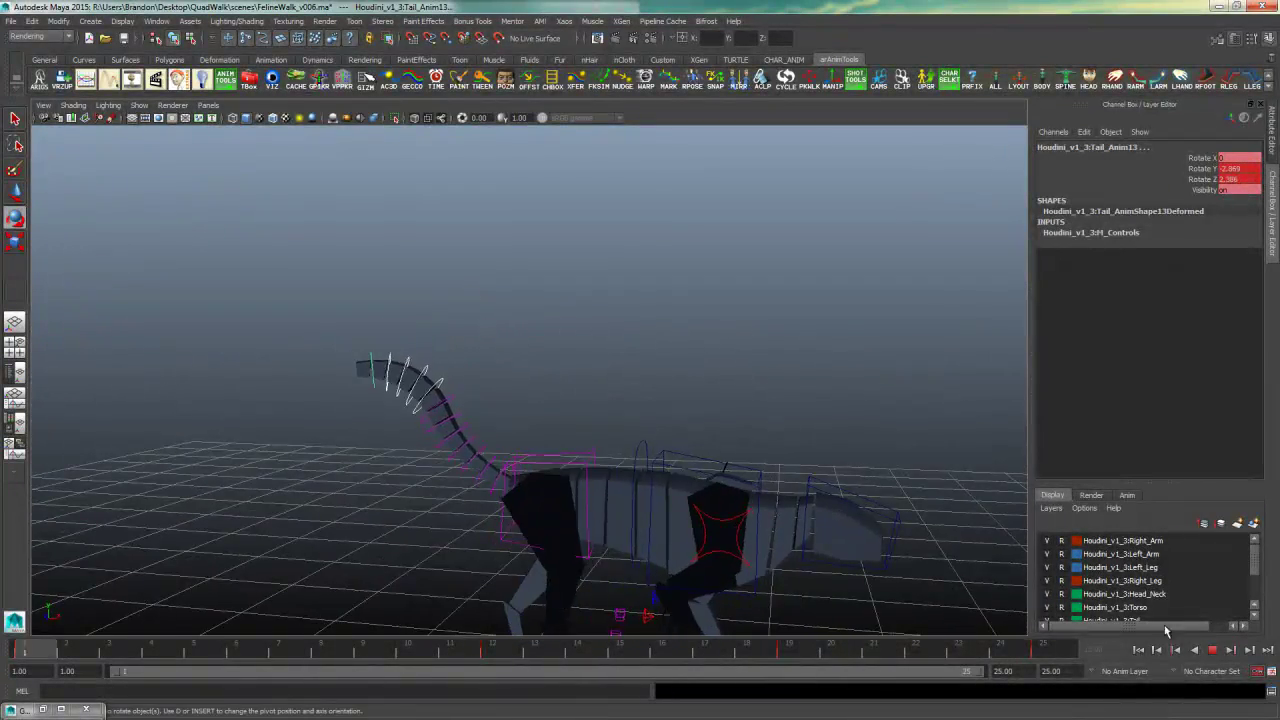
pyautogui.press('Escape')
pyautogui.click(500, 651)
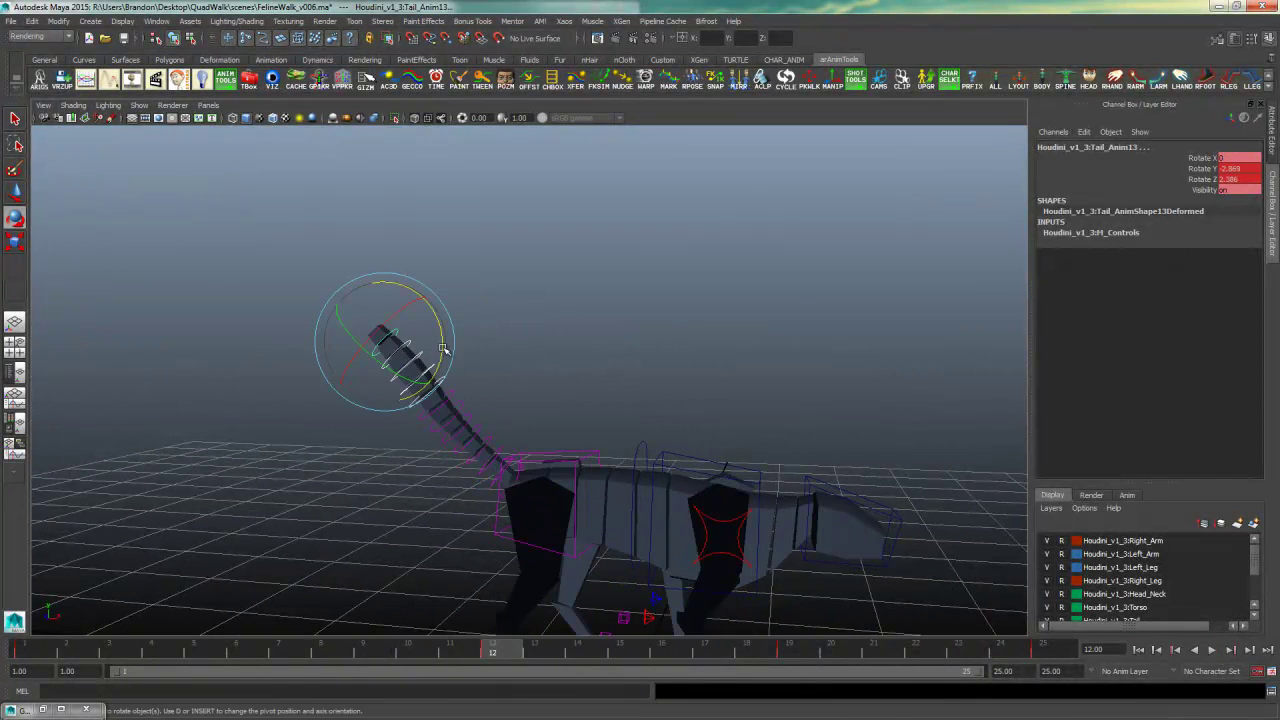
pyautogui.click(775, 645)
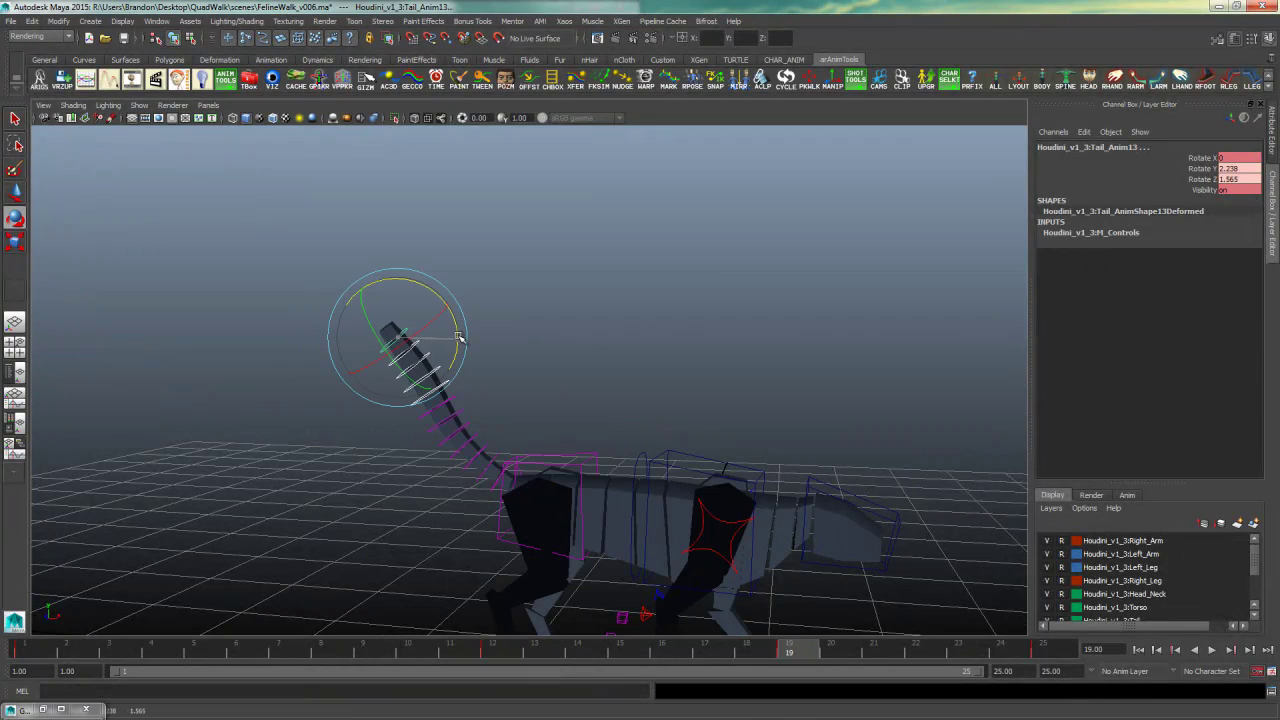
pyautogui.press('s')
# - Play the walk cycle and inspect the tail's motion from the feline's front side with the whole body in view
pyautogui.click(1210, 649)
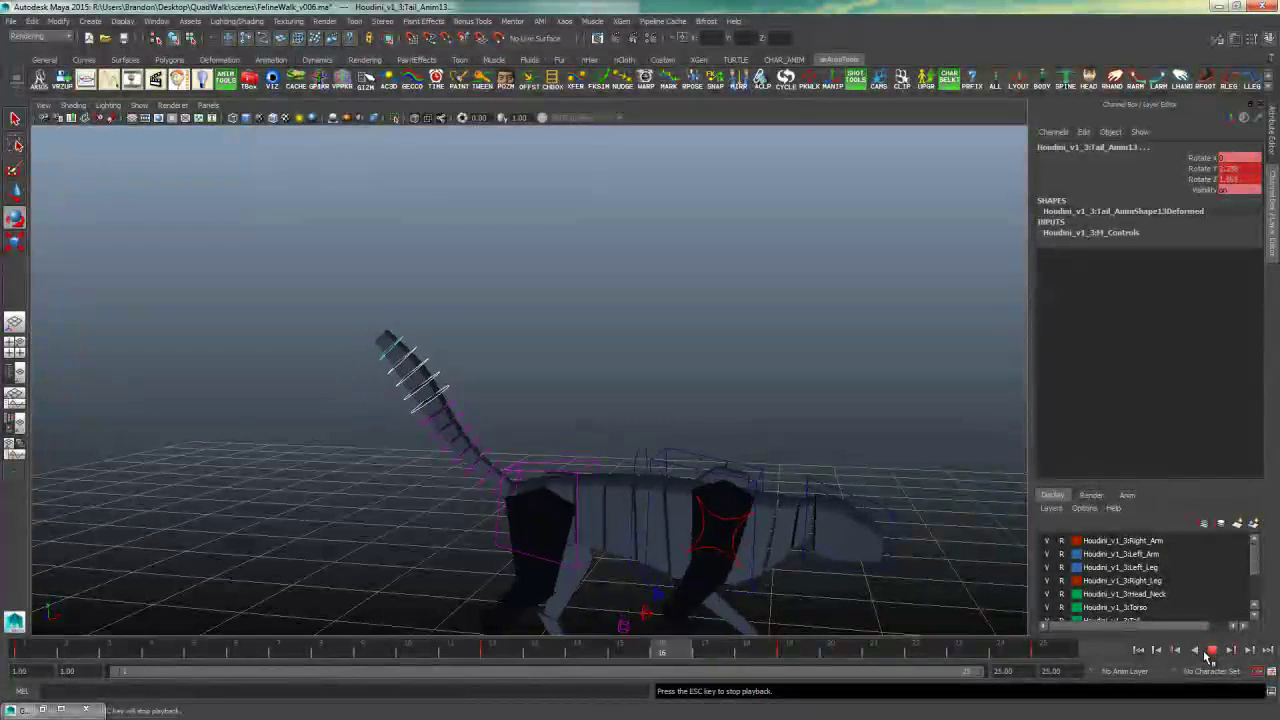
pyautogui.keyDown('alt'); pyautogui.moveTo(736, 443); pyautogui.dragTo(600, 497); pyautogui.keyUp('alt')
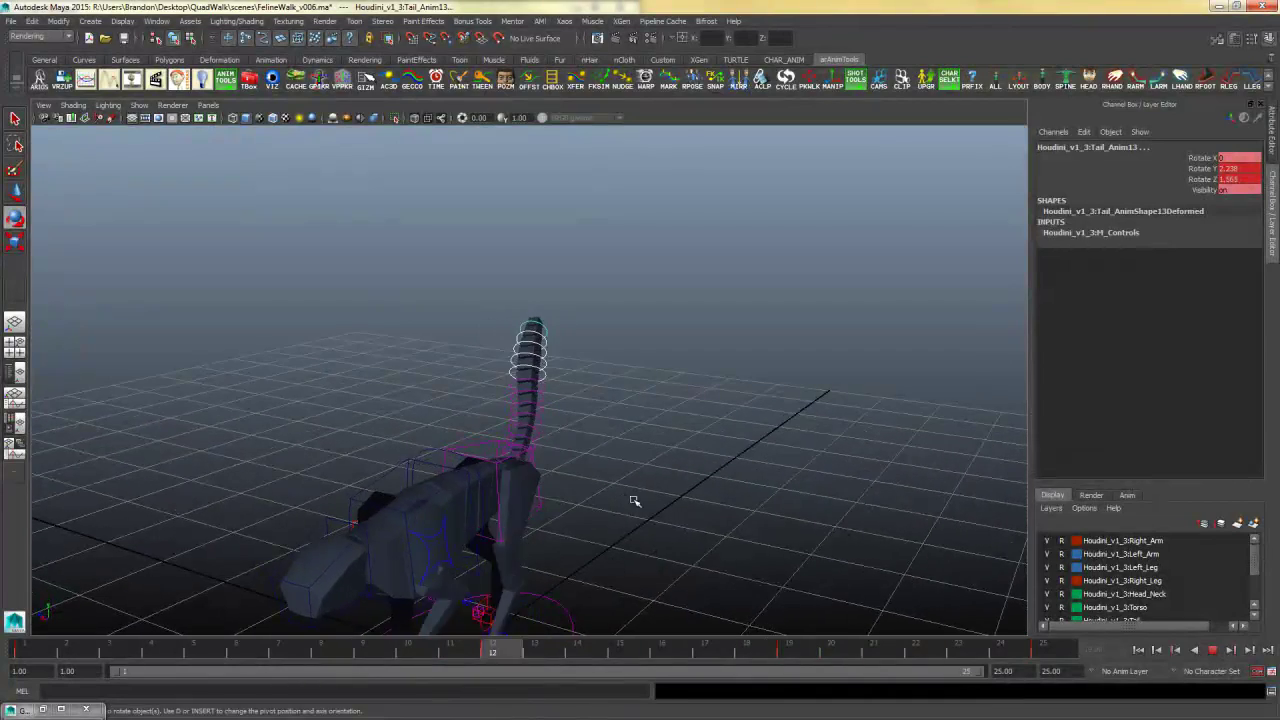
pyautogui.click(1212, 652)
pyautogui.keyDown('alt'); pyautogui.moveTo(674, 516); pyautogui.dragTo(683, 506, button='middle'); pyautogui.keyUp('alt')
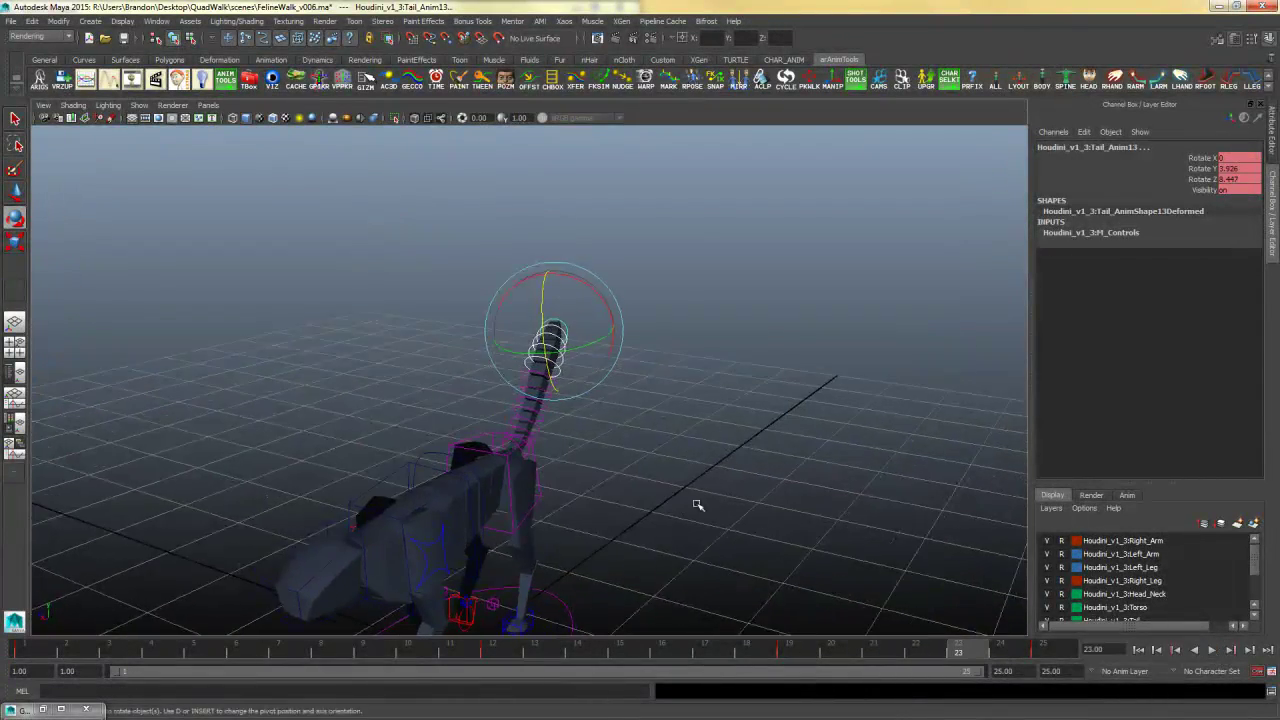
pyautogui.keyDown('alt'); pyautogui.moveTo(683, 506); pyautogui.dragTo(634, 494, button='right'); pyautogui.keyUp('alt')
pyautogui.keyDown('alt'); pyautogui.moveTo(634, 494); pyautogui.dragTo(660, 482, button='middle'); pyautogui.keyUp('alt')
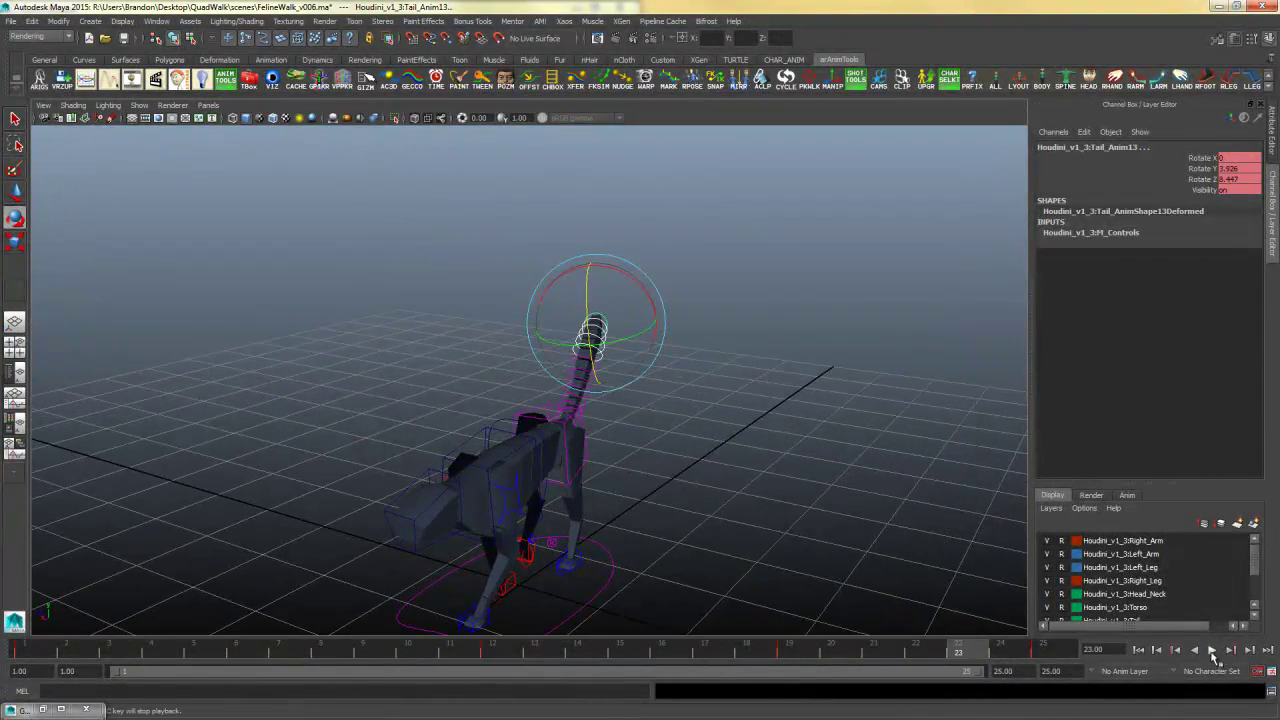
# - Play the walk cycle and inspect the tail's motion from the feline's side
pyautogui.click(1212, 651)
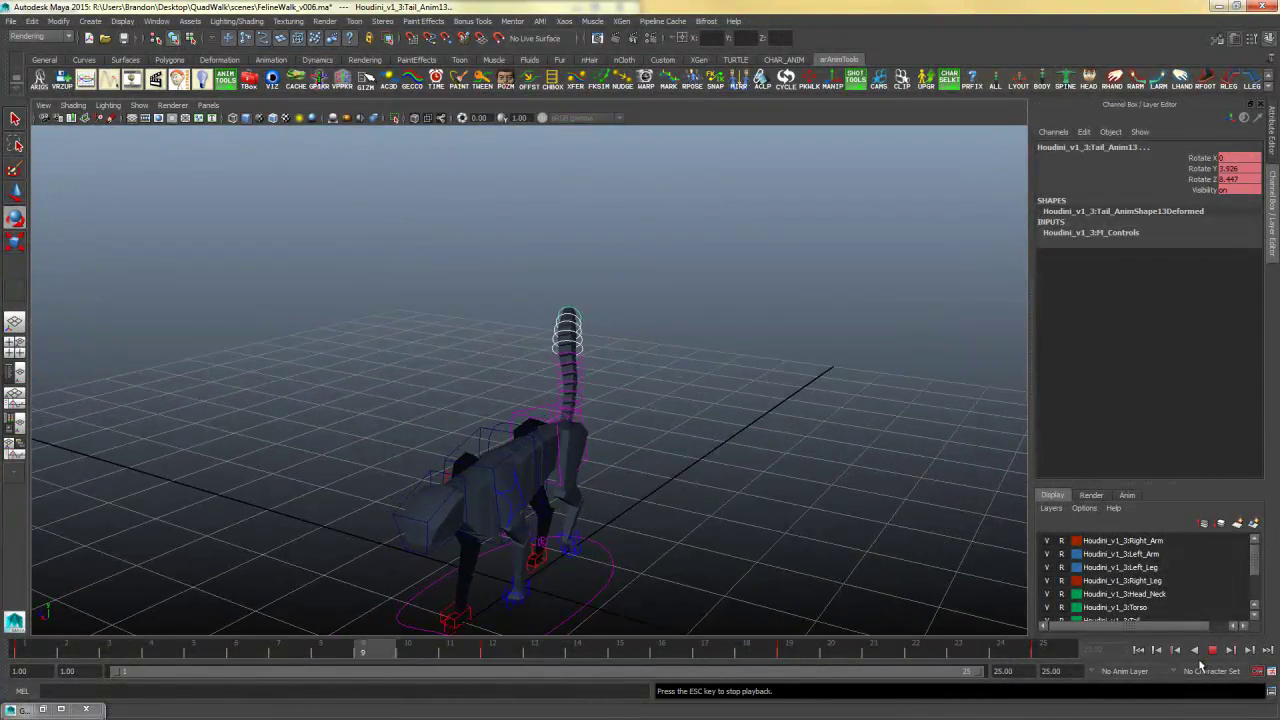
pyautogui.keyDown('alt'); pyautogui.moveTo(842, 545); pyautogui.dragTo(757, 509); pyautogui.keyUp('alt')
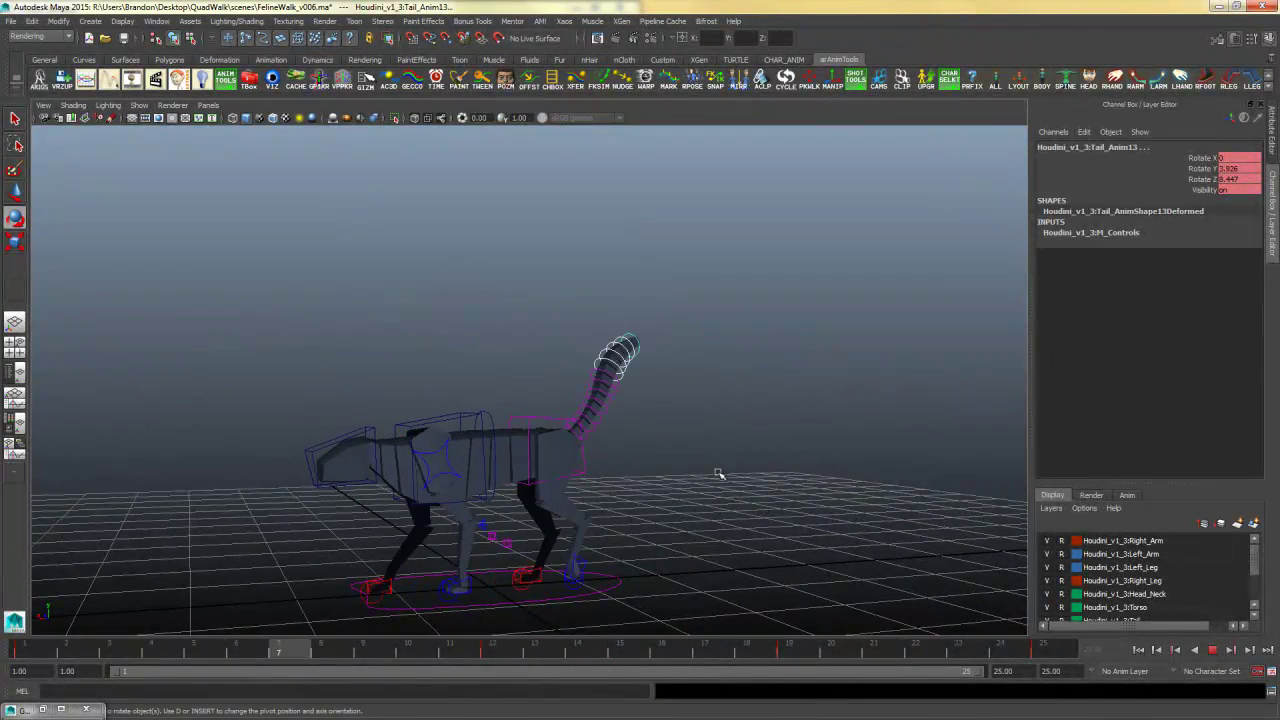
pyautogui.click(1209, 653)
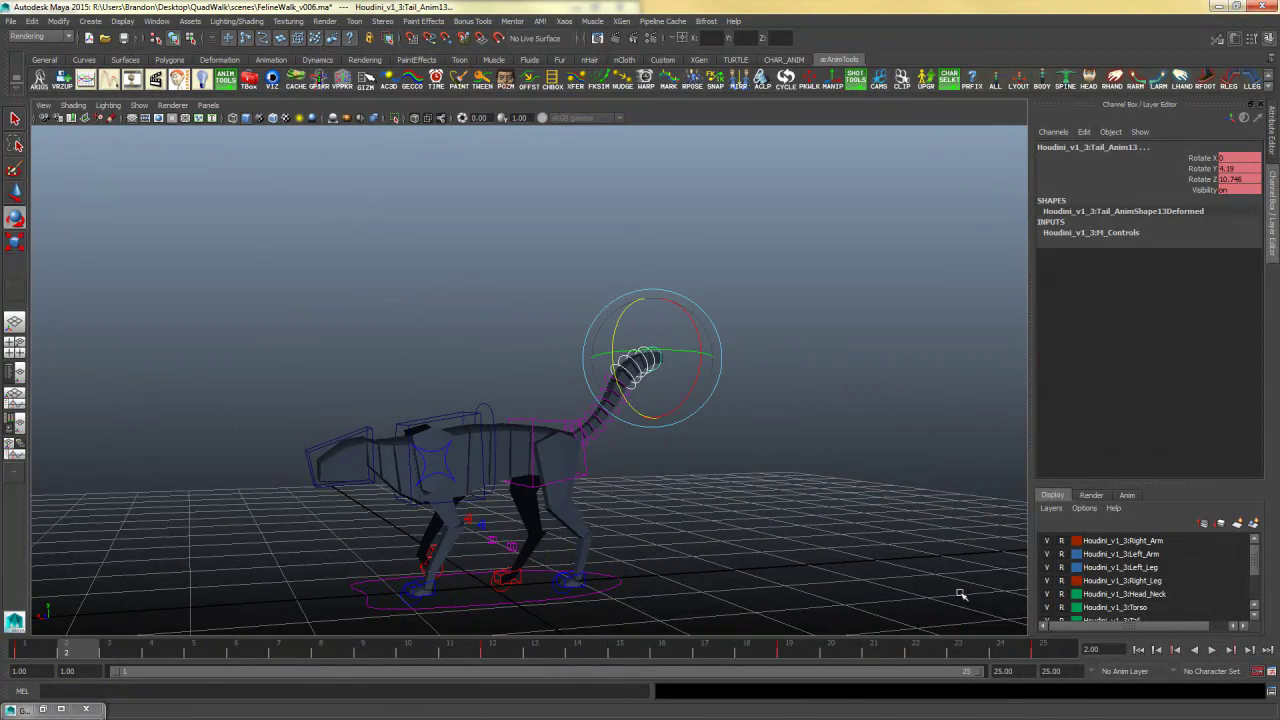
# - Rotate the upper tail controls at frame 19 to Rotate Y about 0.06 and Rotate Z 6.8, play the cycle, and deselect them
pyautogui.moveTo(497, 653); pyautogui.dragTo(396, 643)
pyautogui.moveTo(100, 647); pyautogui.dragTo(762, 651)
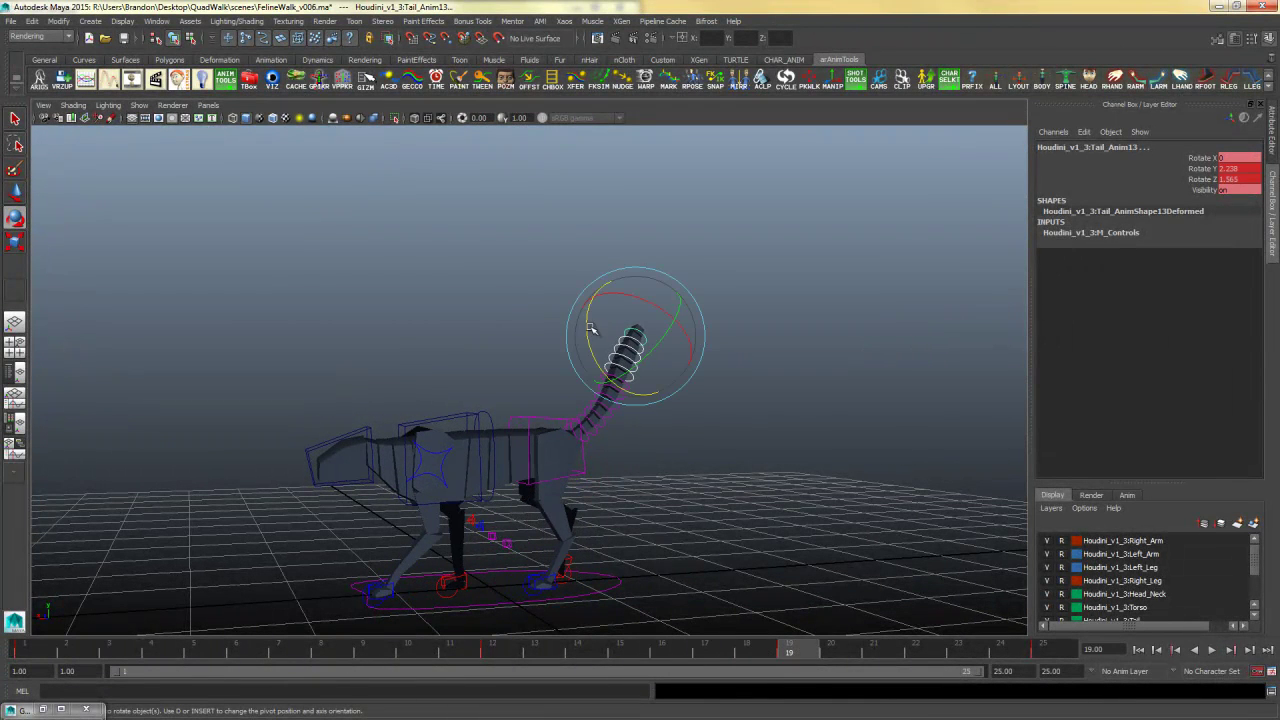
pyautogui.moveTo(587, 322); pyautogui.dragTo(655, 347)
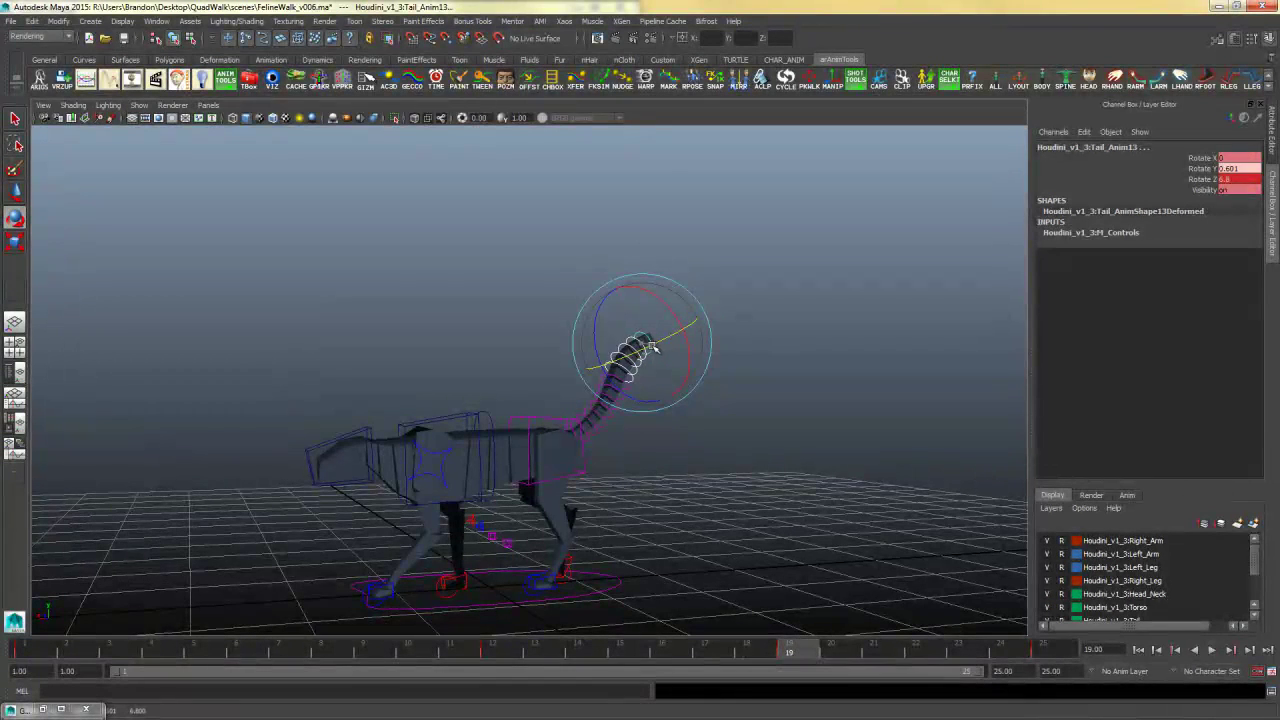
pyautogui.click(1214, 650)
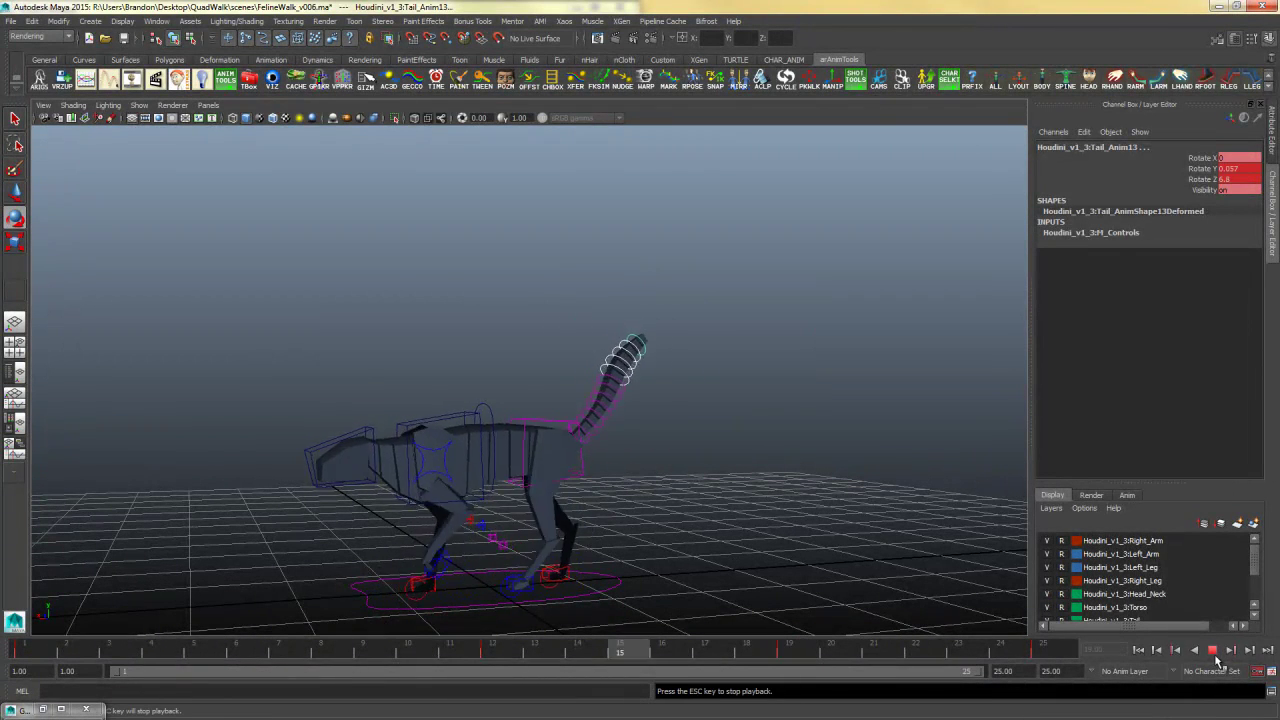
pyautogui.click(1213, 650)
pyautogui.click(771, 491)
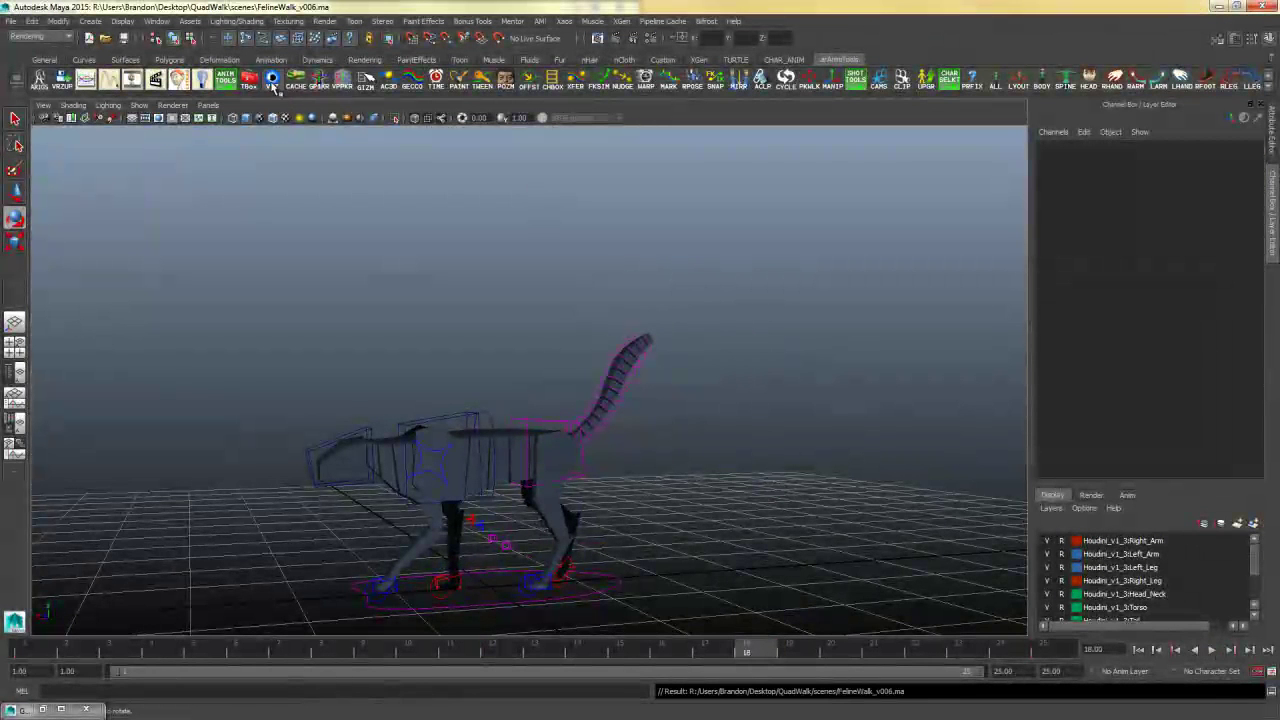
# - Hide the NURBS control curves in the perspective view and display the resolution gate
pyautogui.click(139, 105)
pyautogui.click(167, 165)
pyautogui.click(141, 106)
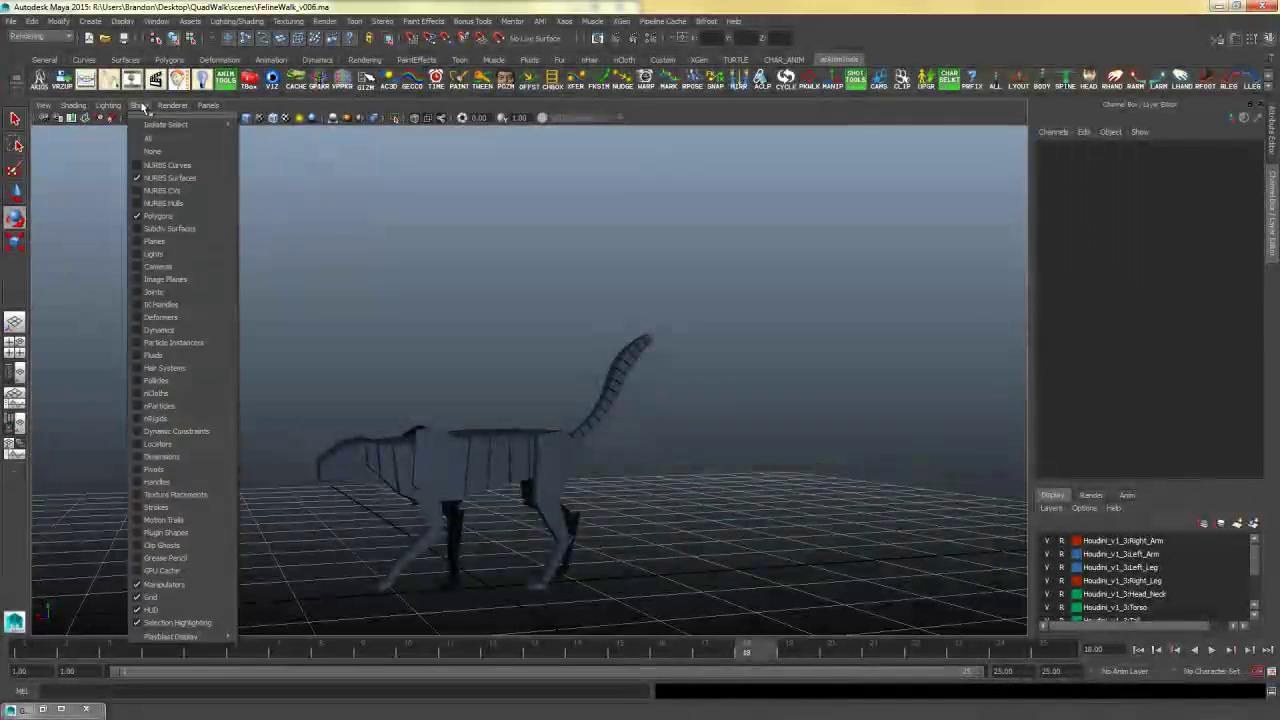
pyautogui.click(123, 106)
pyautogui.click(158, 118)
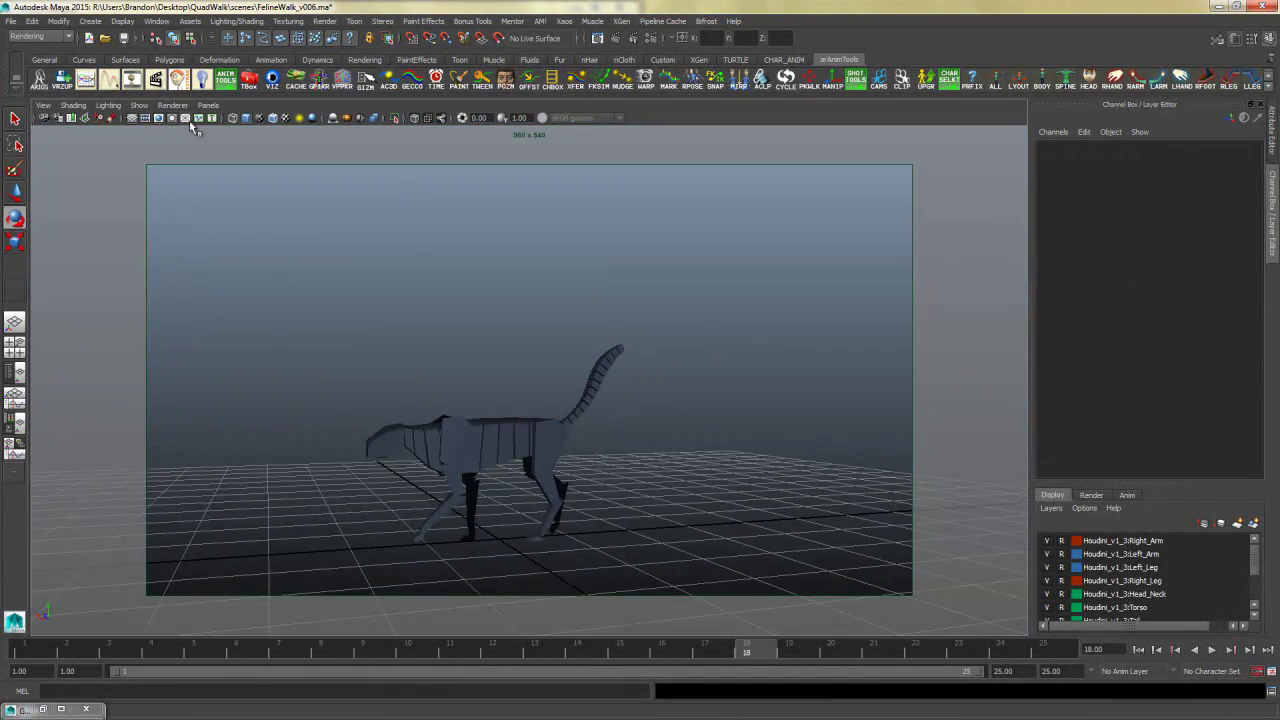
pyautogui.click(45, 106)
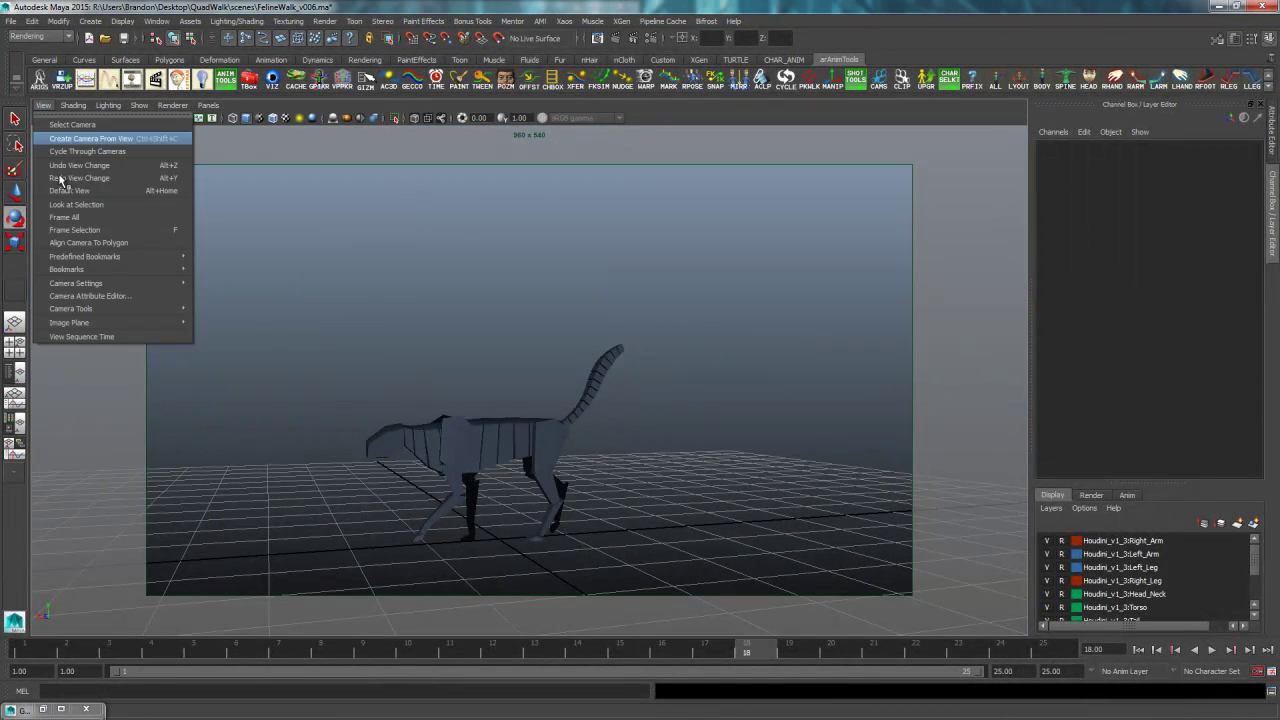
pyautogui.moveTo(108, 283)
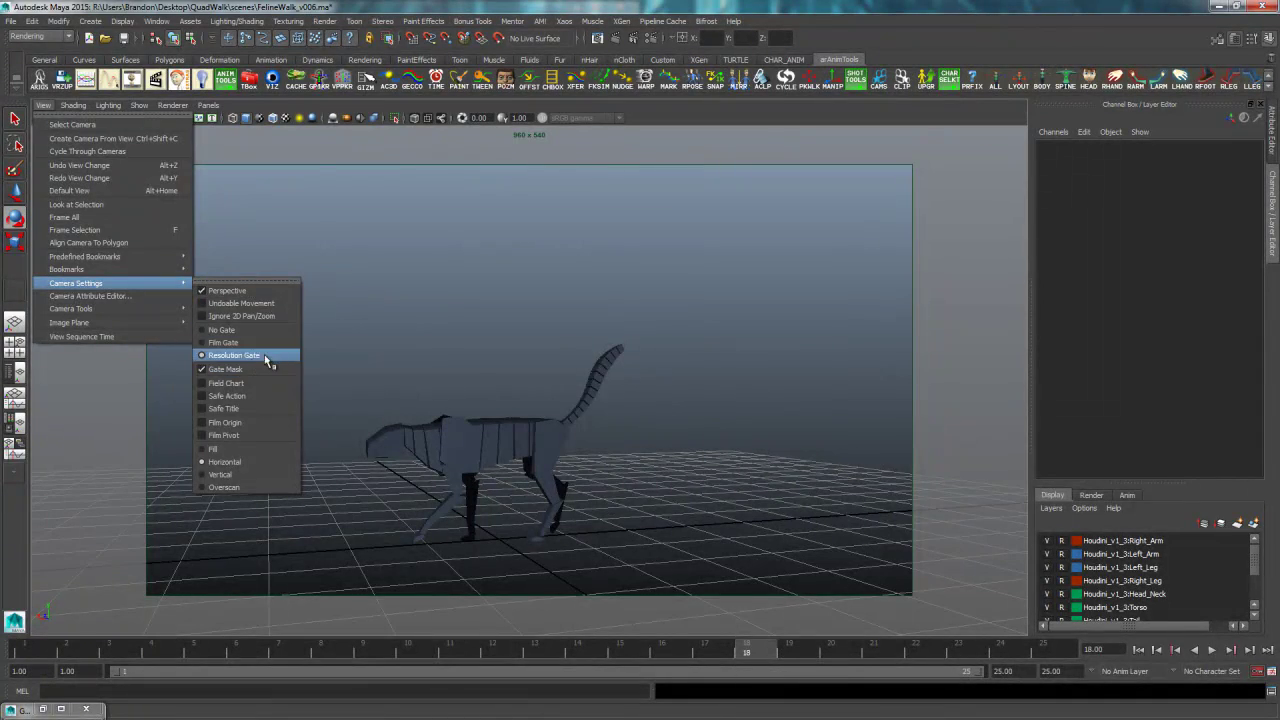
pyautogui.click(245, 369)
# - Frame the feline from a front three-quarter angle on its other side and create a polygon cube at the origin
pyautogui.keyDown('alt'); pyautogui.moveTo(489, 300); pyautogui.dragTo(751, 414); pyautogui.keyUp('alt')
pyautogui.keyDown('alt'); pyautogui.moveTo(751, 414); pyautogui.dragTo(520, 389, button='middle'); pyautogui.keyUp('alt')
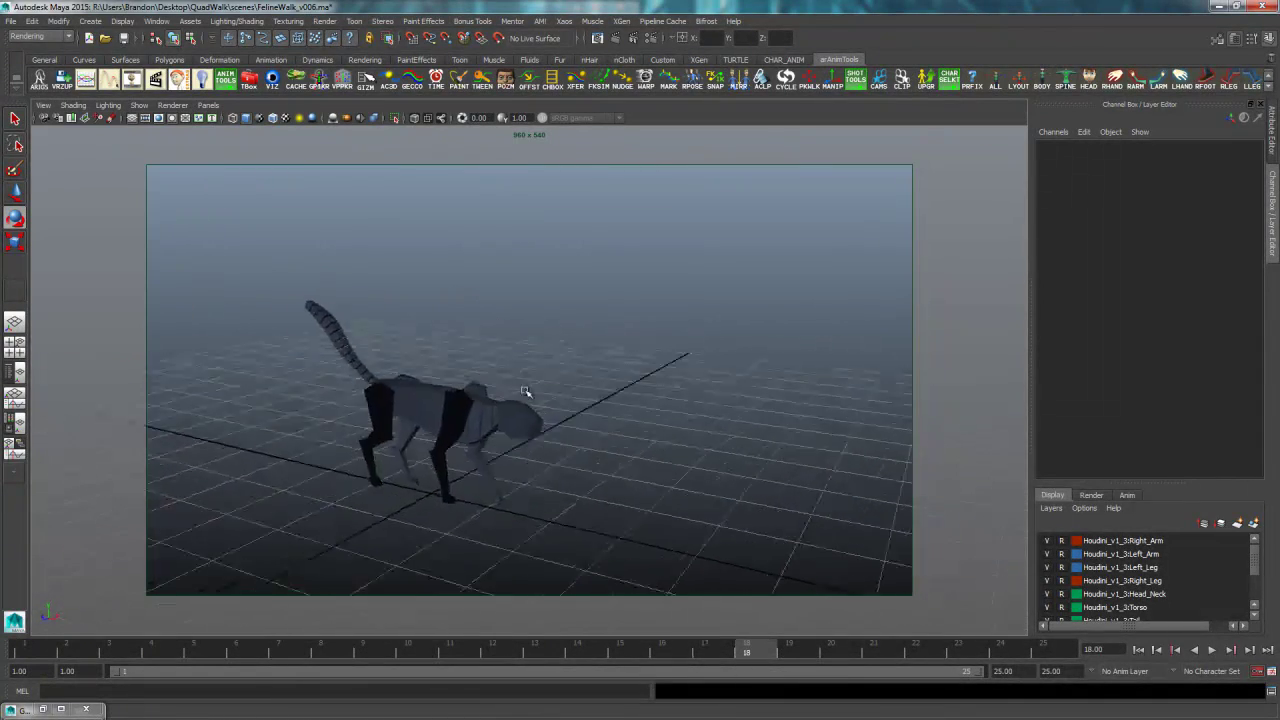
pyautogui.keyDown('alt'); pyautogui.moveTo(520, 389); pyautogui.dragTo(506, 386); pyautogui.keyUp('alt')
pyautogui.keyDown('alt'); pyautogui.moveTo(506, 386); pyautogui.dragTo(711, 371, button='right'); pyautogui.keyUp('alt')
pyautogui.keyDown('alt'); pyautogui.moveTo(711, 371); pyautogui.dragTo(641, 482); pyautogui.keyUp('alt')
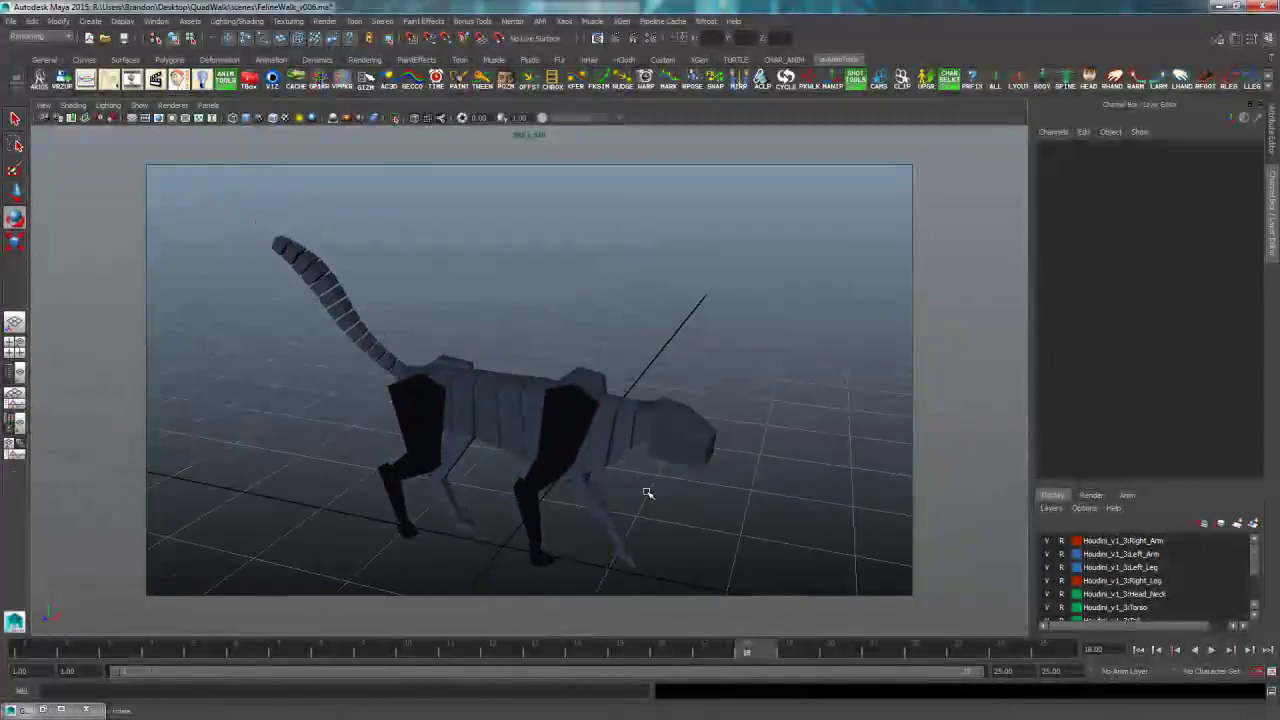
pyautogui.click(90, 21)
pyautogui.moveTo(126, 54)
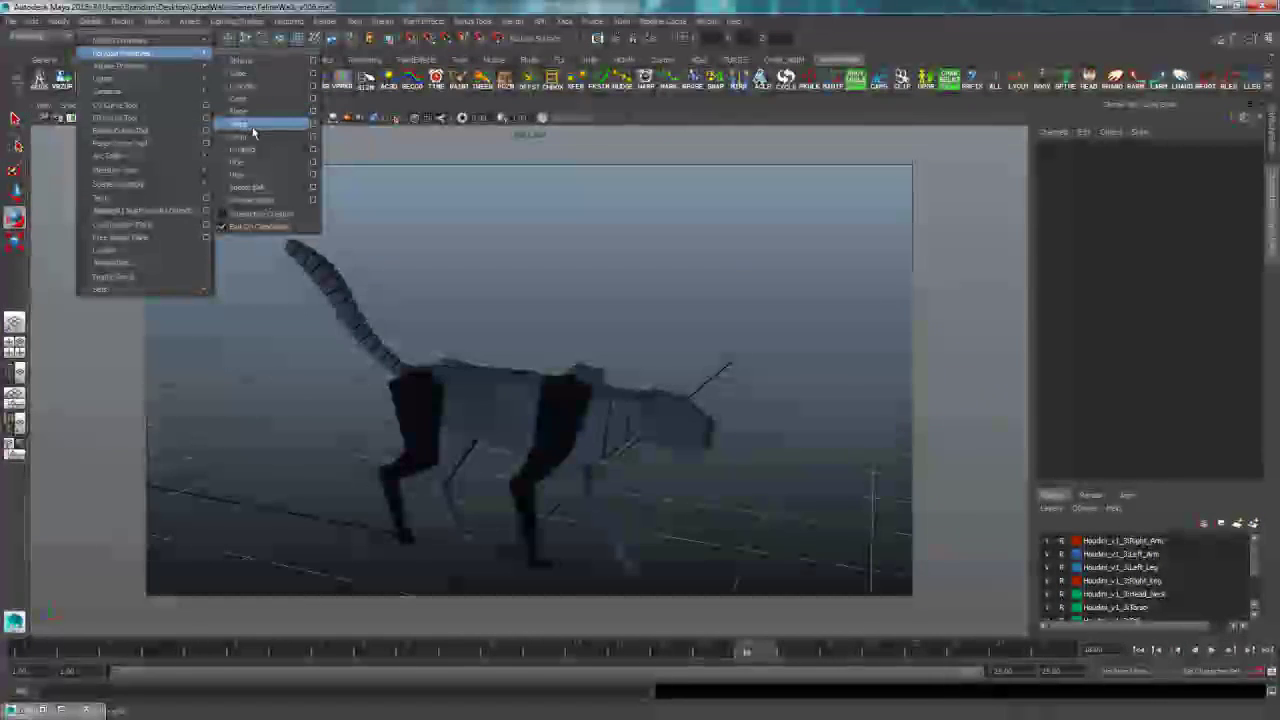
pyautogui.click(240, 73)
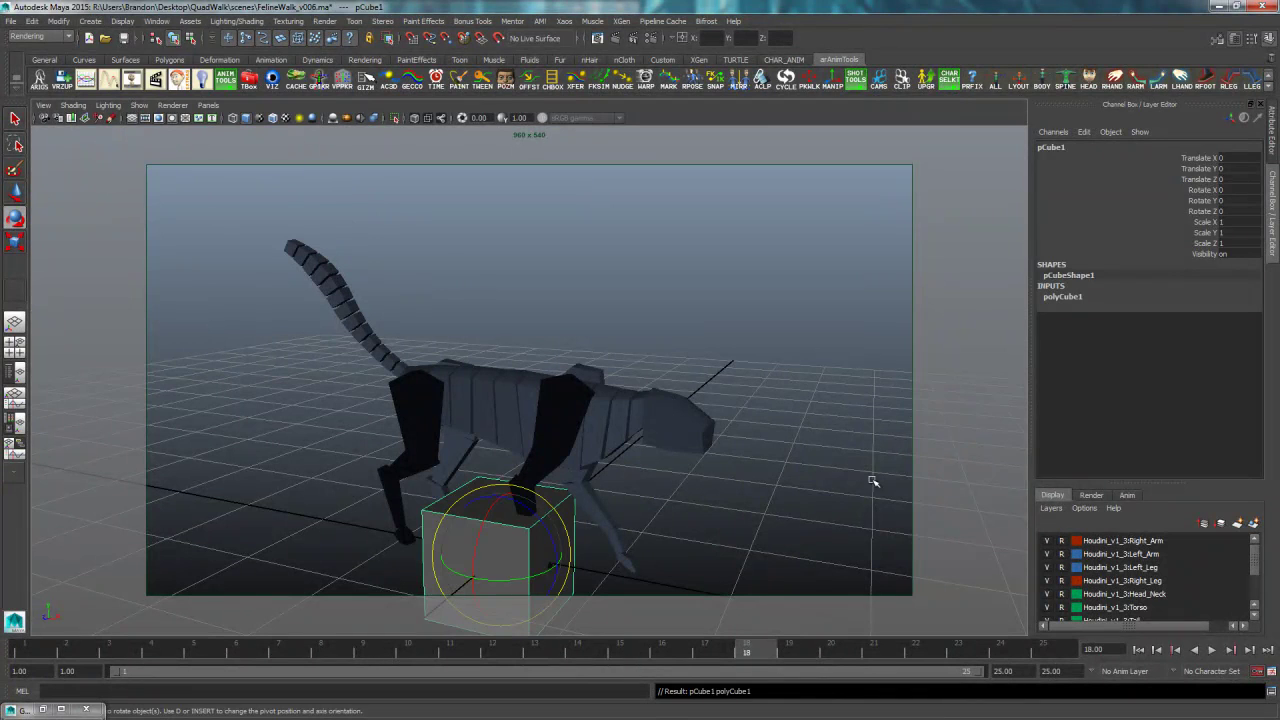
# - Set the cube's scale to 10 on all axes and its Translate Y to -5 to form the ground
pyautogui.press('r')
pyautogui.moveTo(513, 550); pyautogui.dragTo(1005, 576)
pyautogui.click(1232, 232)
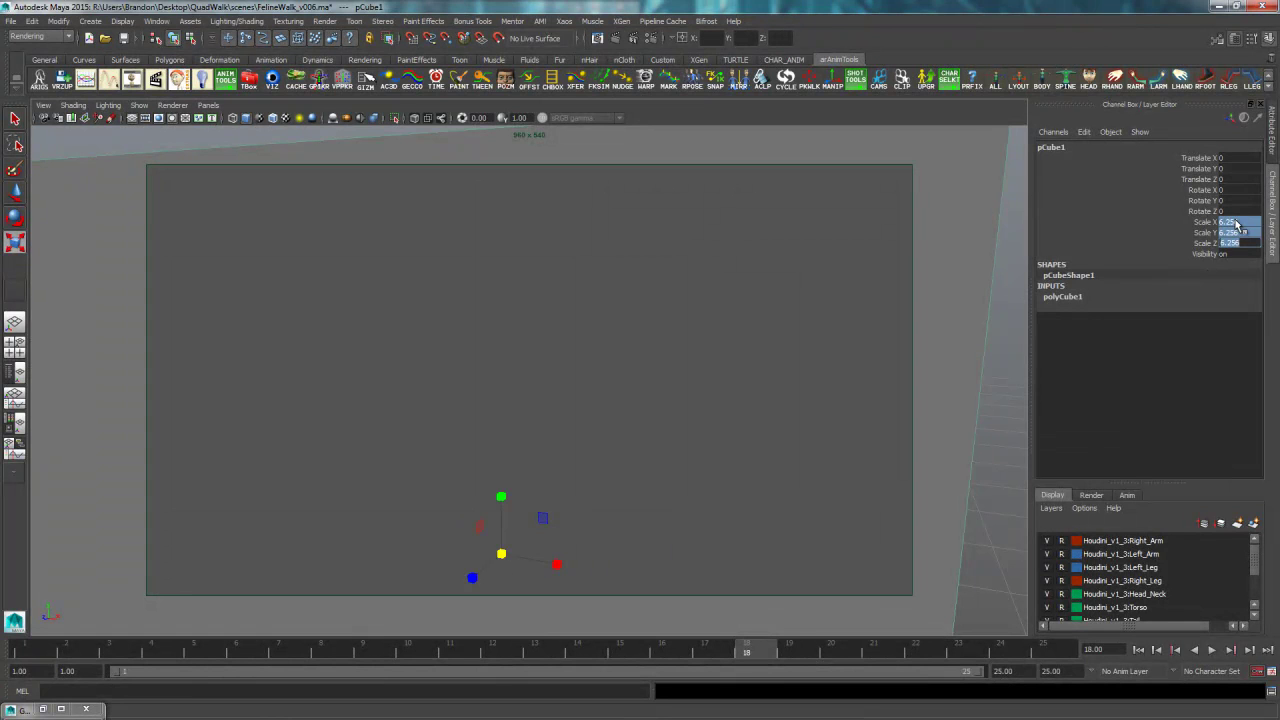
pyautogui.write('10')
pyautogui.press('Return')
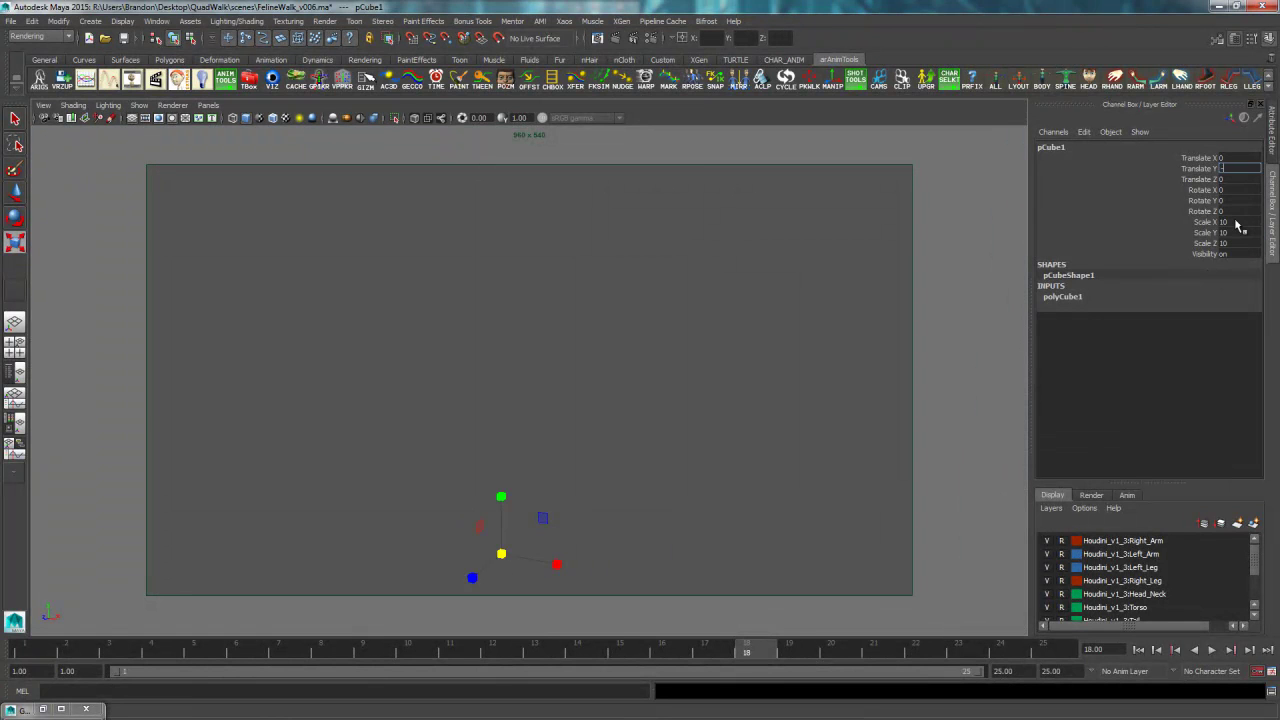
pyautogui.write('5')
pyautogui.press('Return')
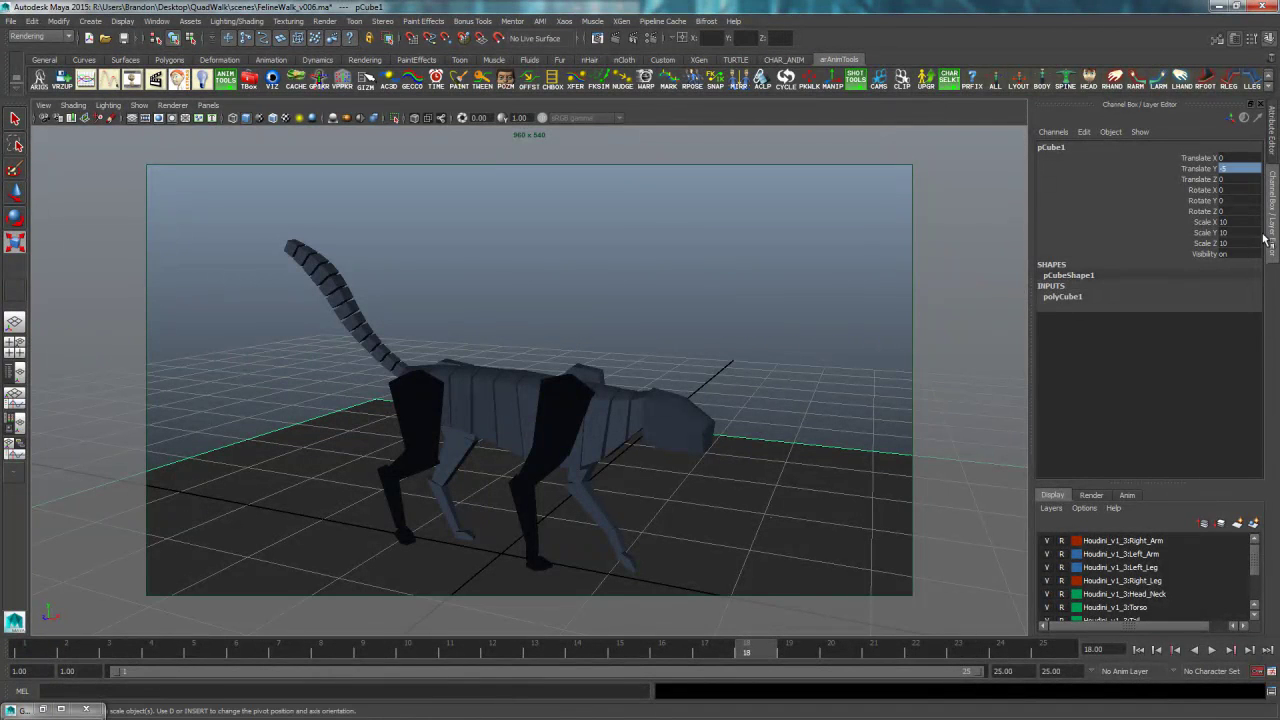
# - Widen the ground cube to about 46.84 in Scale X and 35.46 in Scale Z, and assign it to a new display layer
pyautogui.hotkey('alt', 'd')
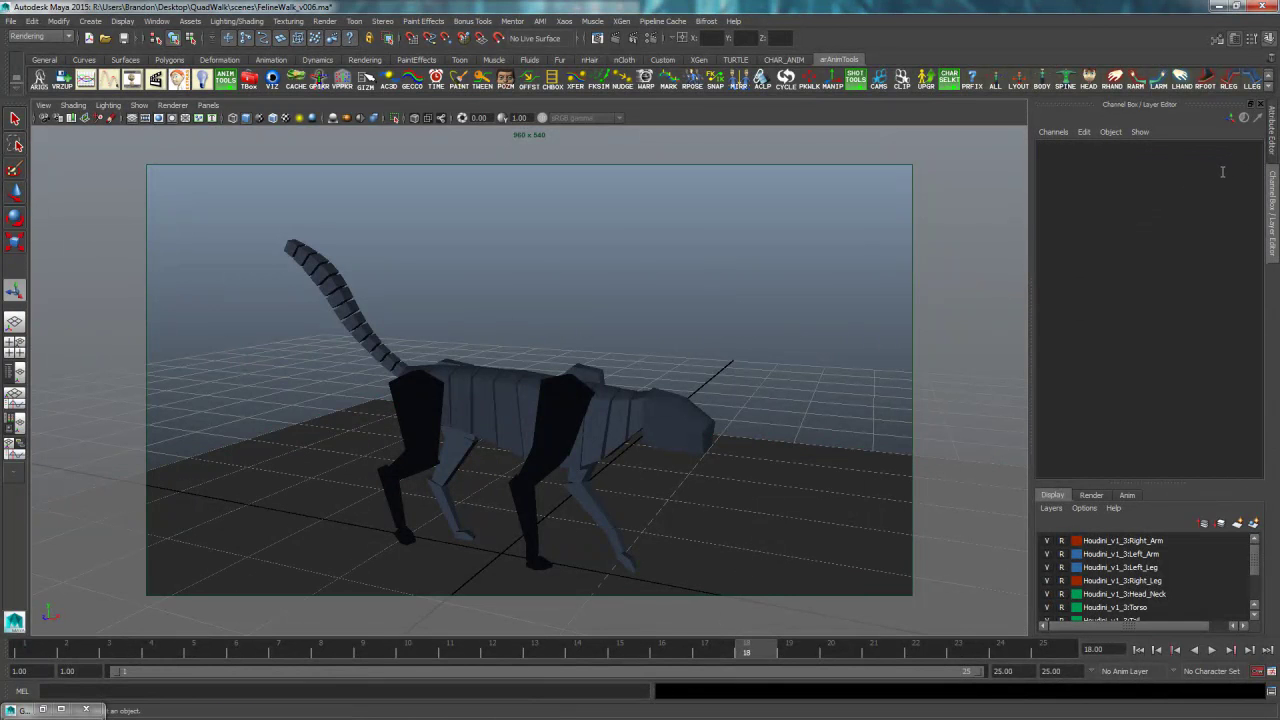
pyautogui.click(763, 445)
pyautogui.press('space')
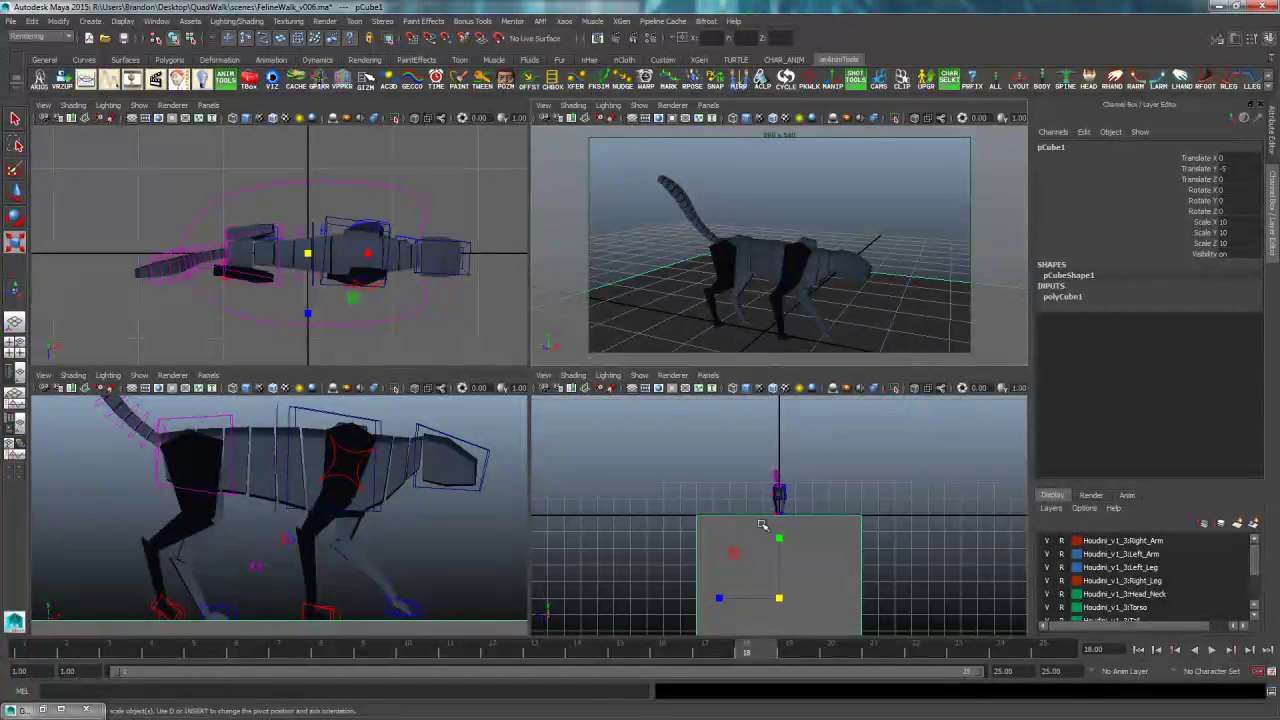
pyautogui.keyDown('shift'); pyautogui.moveTo(711, 528); pyautogui.dragTo(318, 238, button='middle'); pyautogui.keyUp('shift')
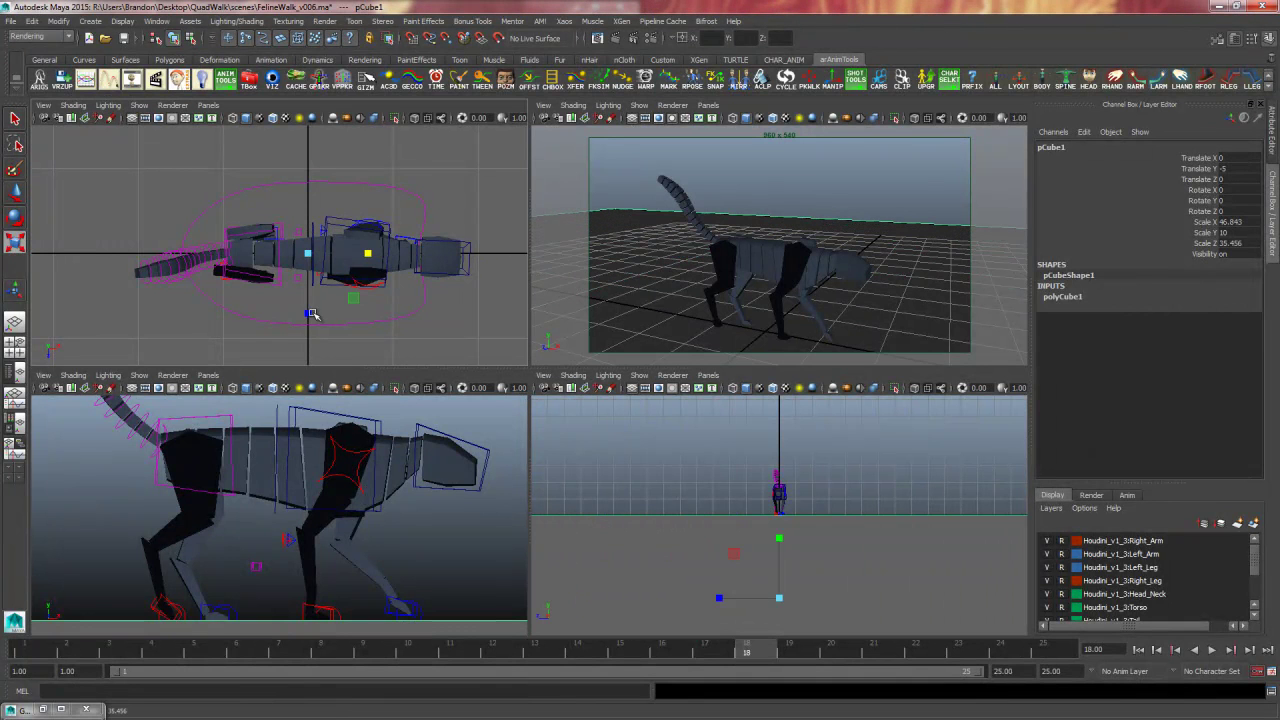
pyautogui.press('space')
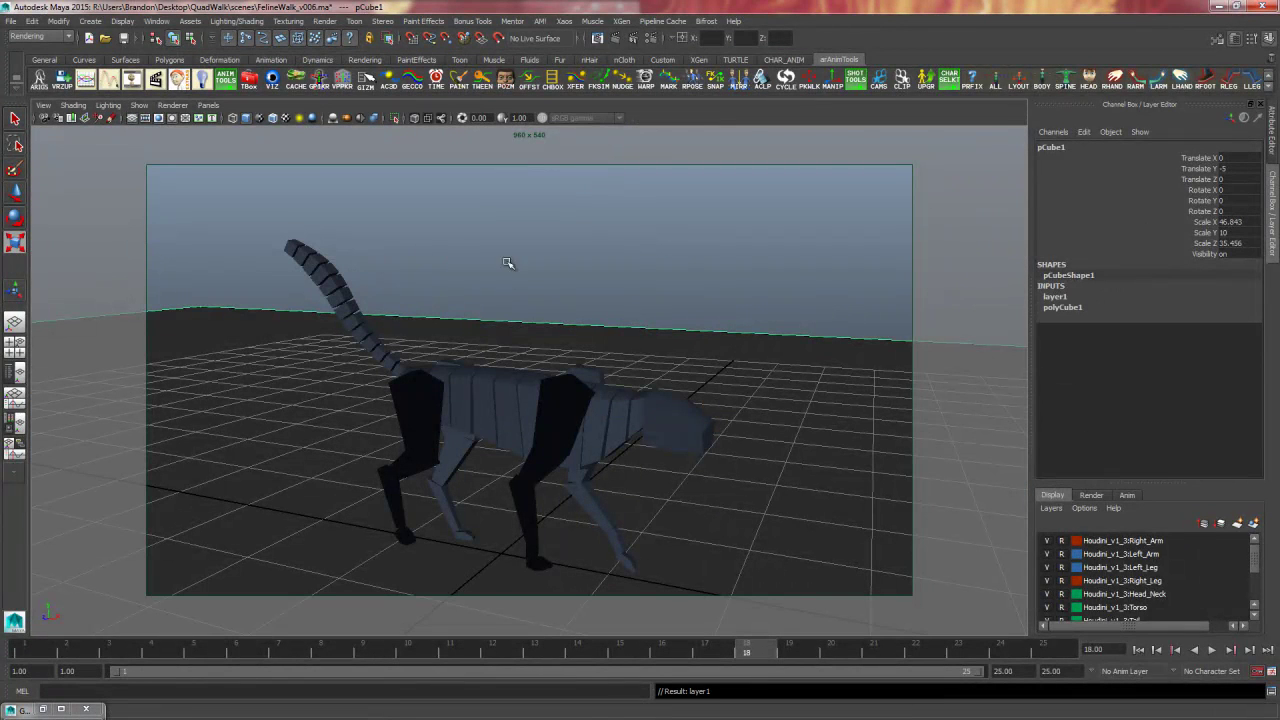
# - Deselect the ground, frame the feline from a higher three-quarter view without the grid, and play the cycle
pyautogui.click(957, 371)
pyautogui.keyDown('alt'); pyautogui.moveTo(722, 280); pyautogui.dragTo(718, 292); pyautogui.keyUp('alt')
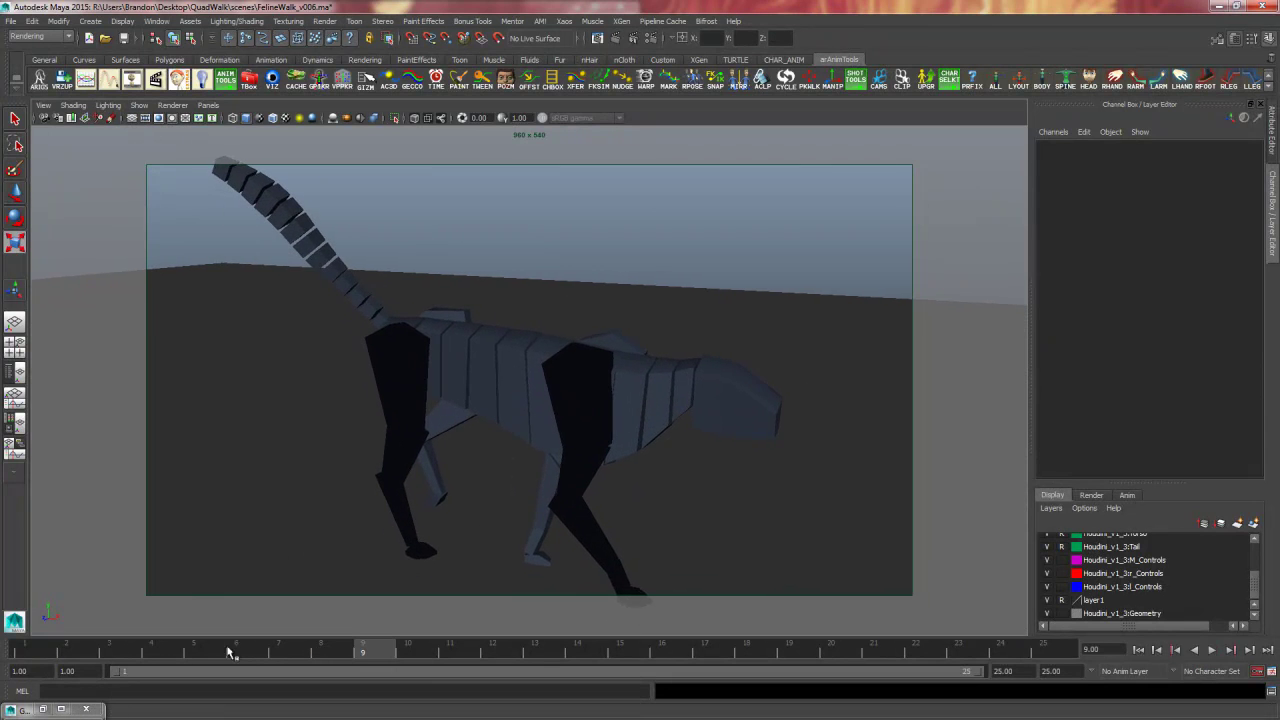
pyautogui.keyDown('alt'); pyautogui.moveTo(590, 489); pyautogui.dragTo(607, 566); pyautogui.keyUp('alt')
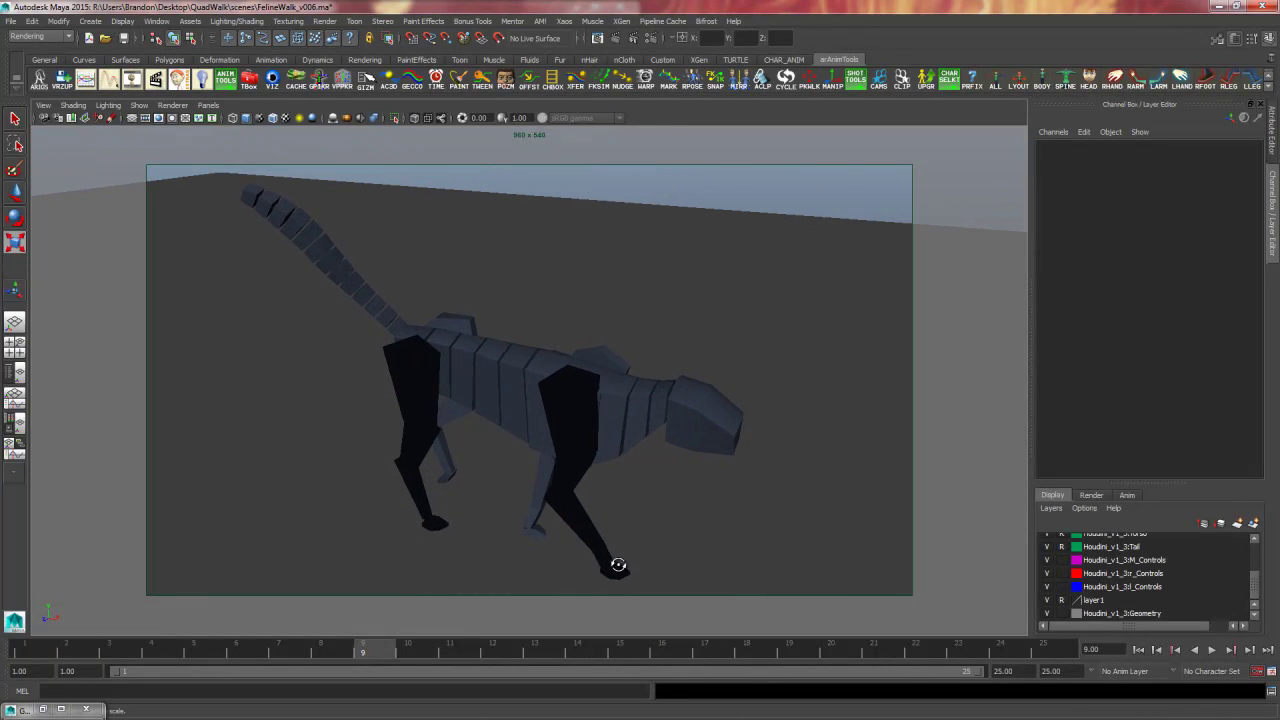
pyautogui.hotkey('alt', 'v')
pyautogui.hotkey('alt', 'v')
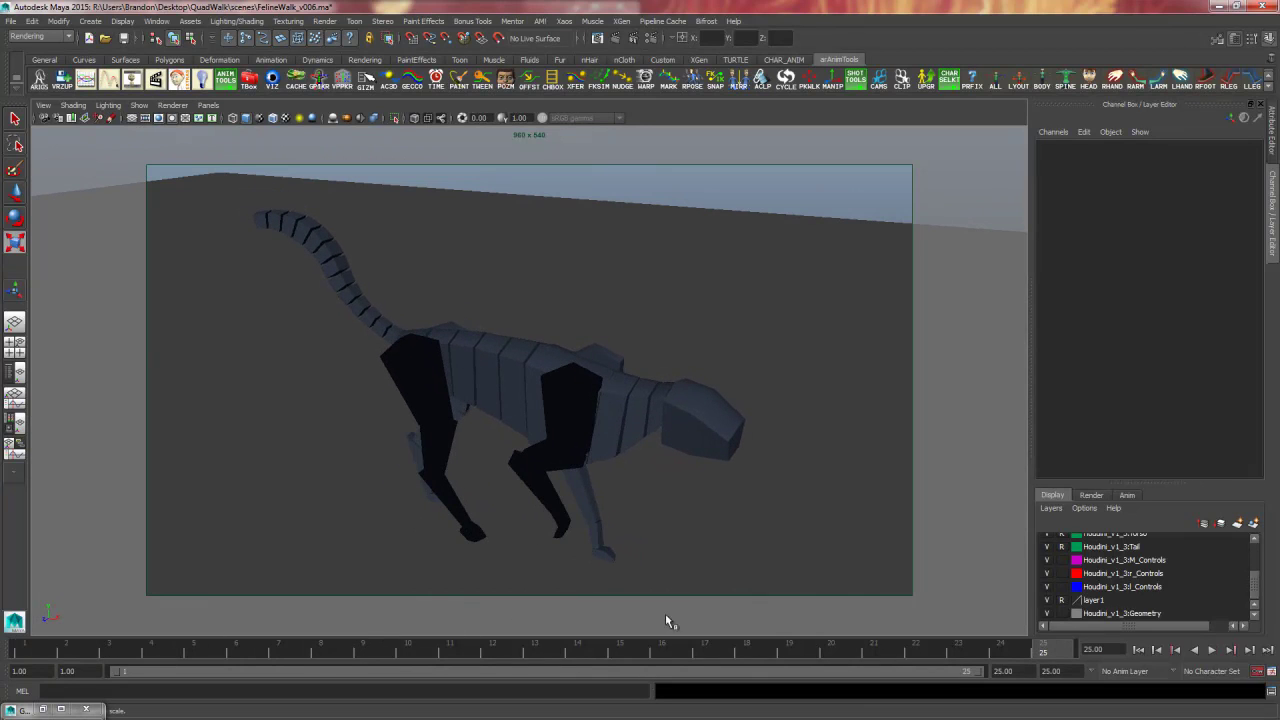
# - Turn off the resolution gate and choose an HD image size preset in the render settings
pyautogui.click(158, 118)
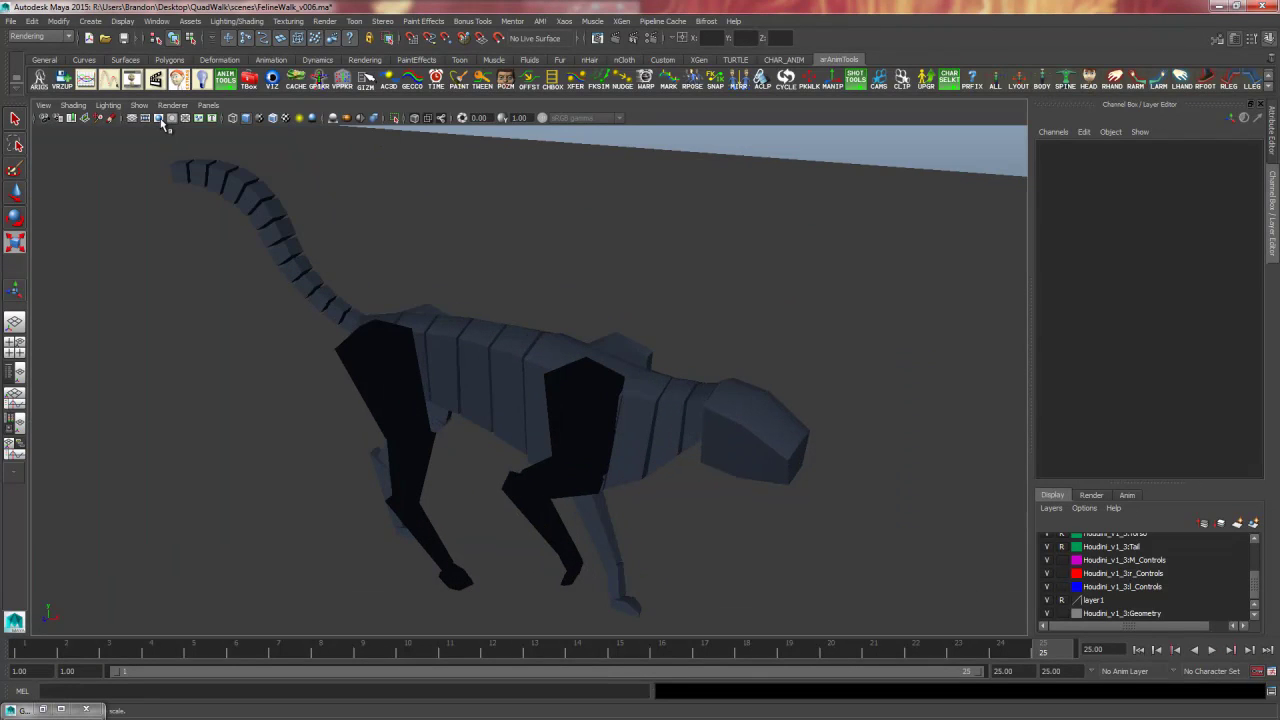
pyautogui.click(650, 38)
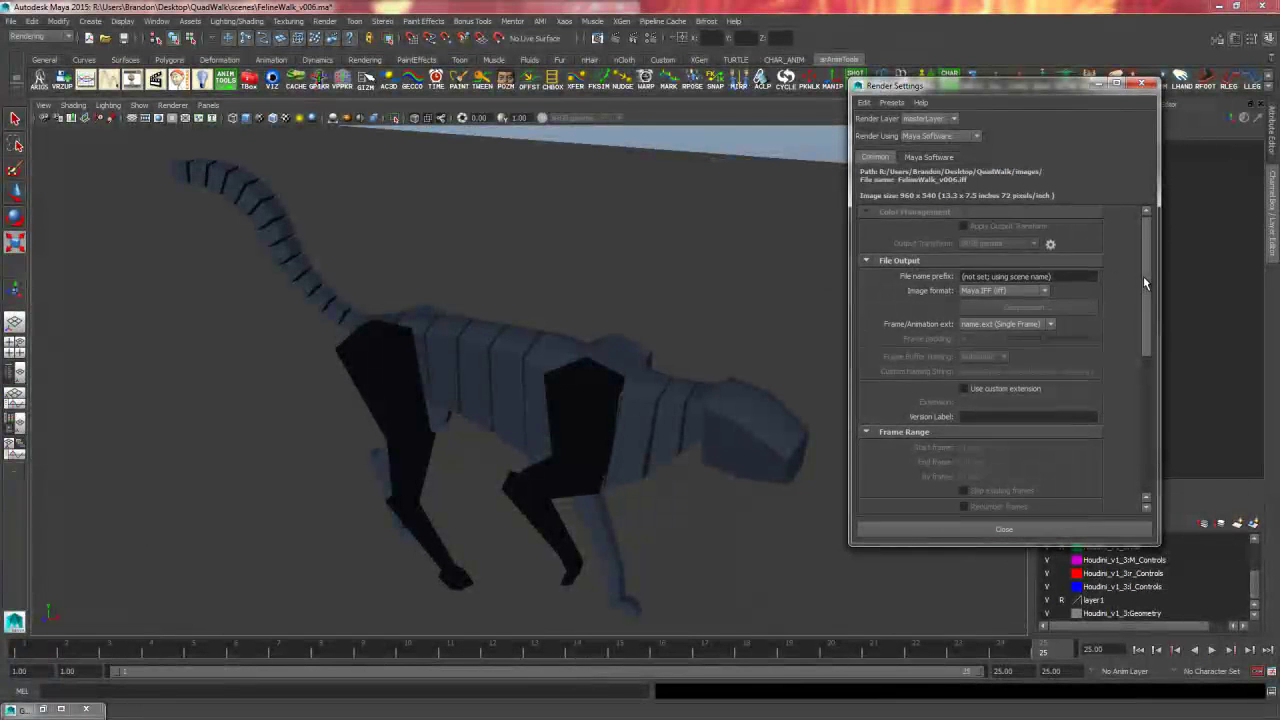
pyautogui.moveTo(1143, 273); pyautogui.dragTo(1130, 400)
pyautogui.click(1014, 342)
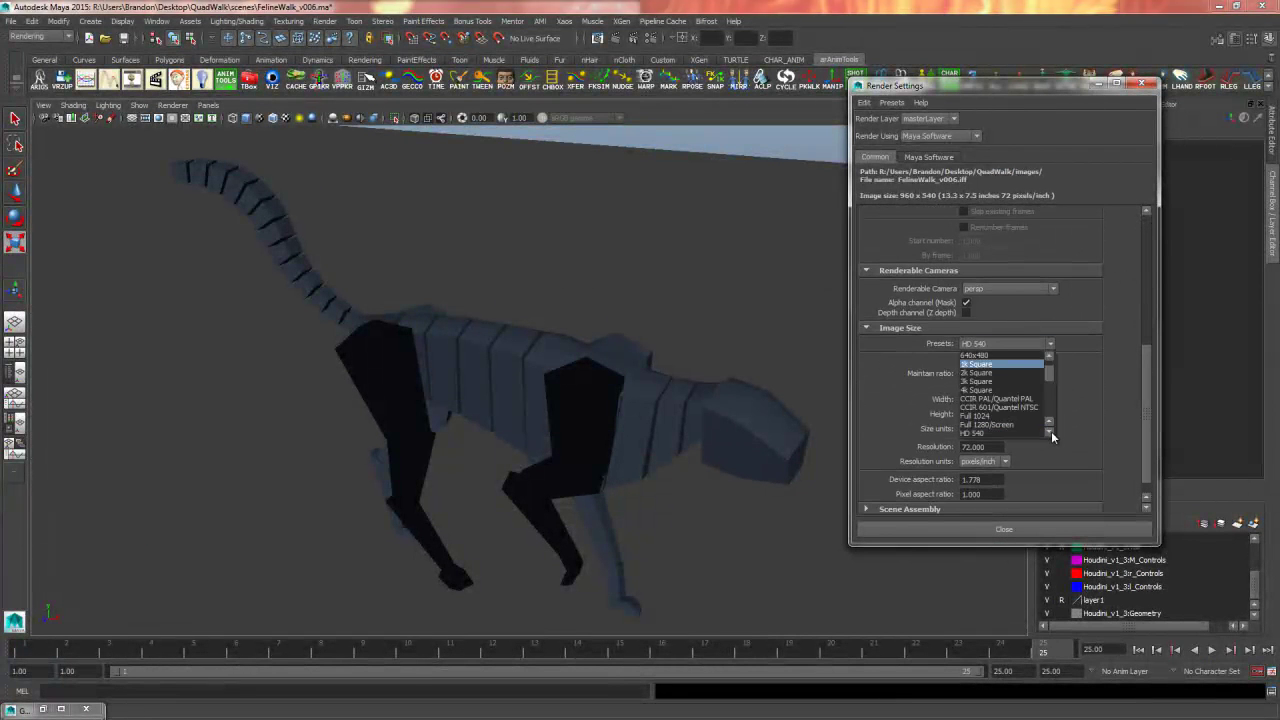
pyautogui.click(1012, 430)
pyautogui.click(1003, 530)
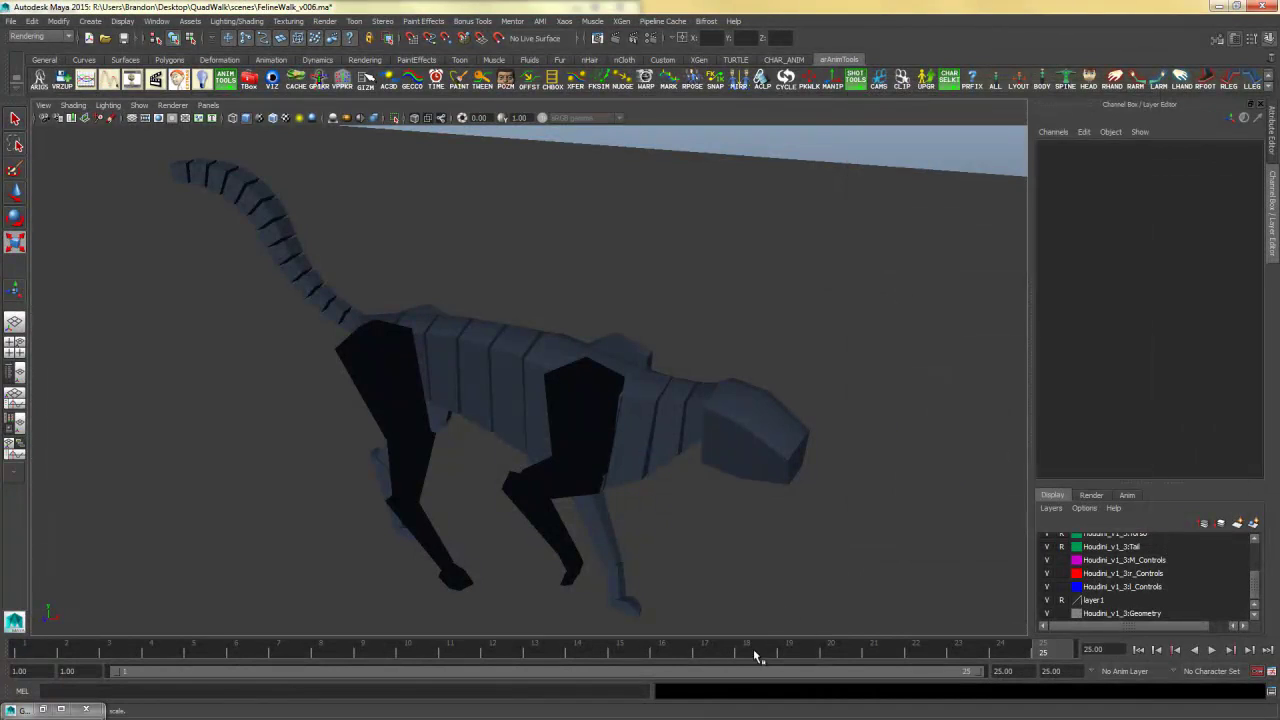
# - Create a playblast in qt format with PNG encoding, quality 100 and display size from render settings, and play the movie
pyautogui.rightClick(763, 654)
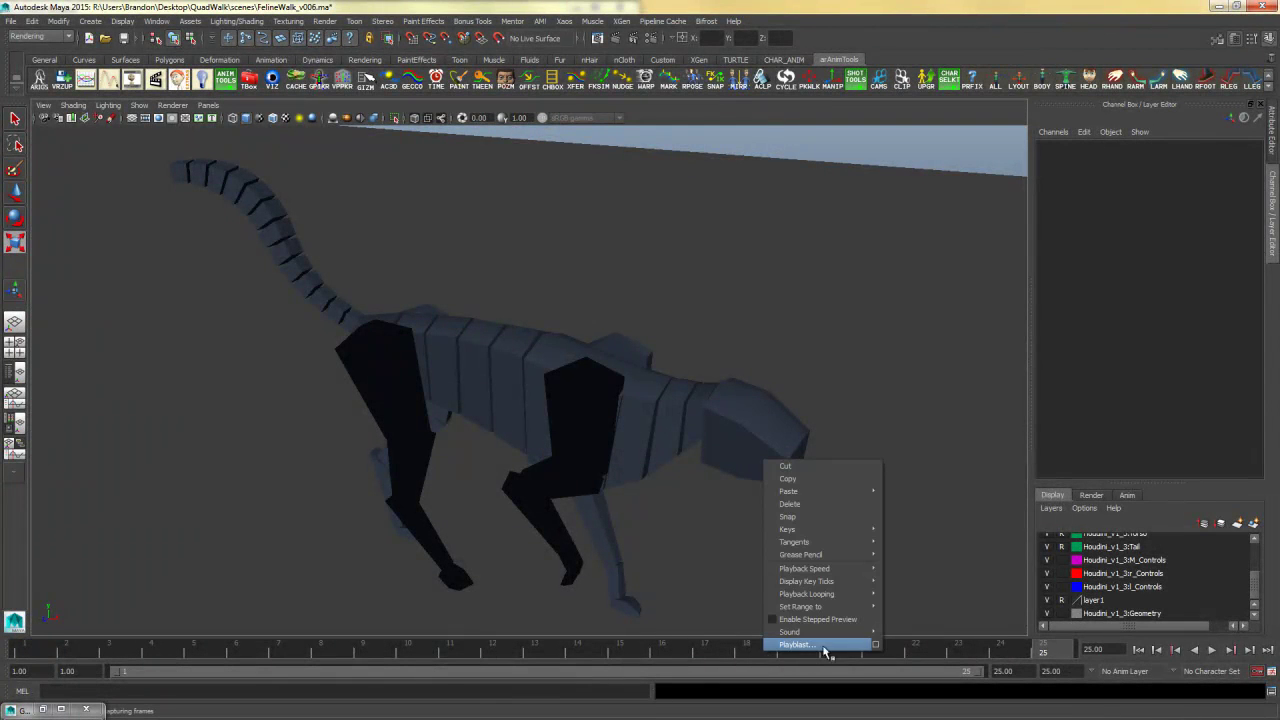
pyautogui.click(876, 646)
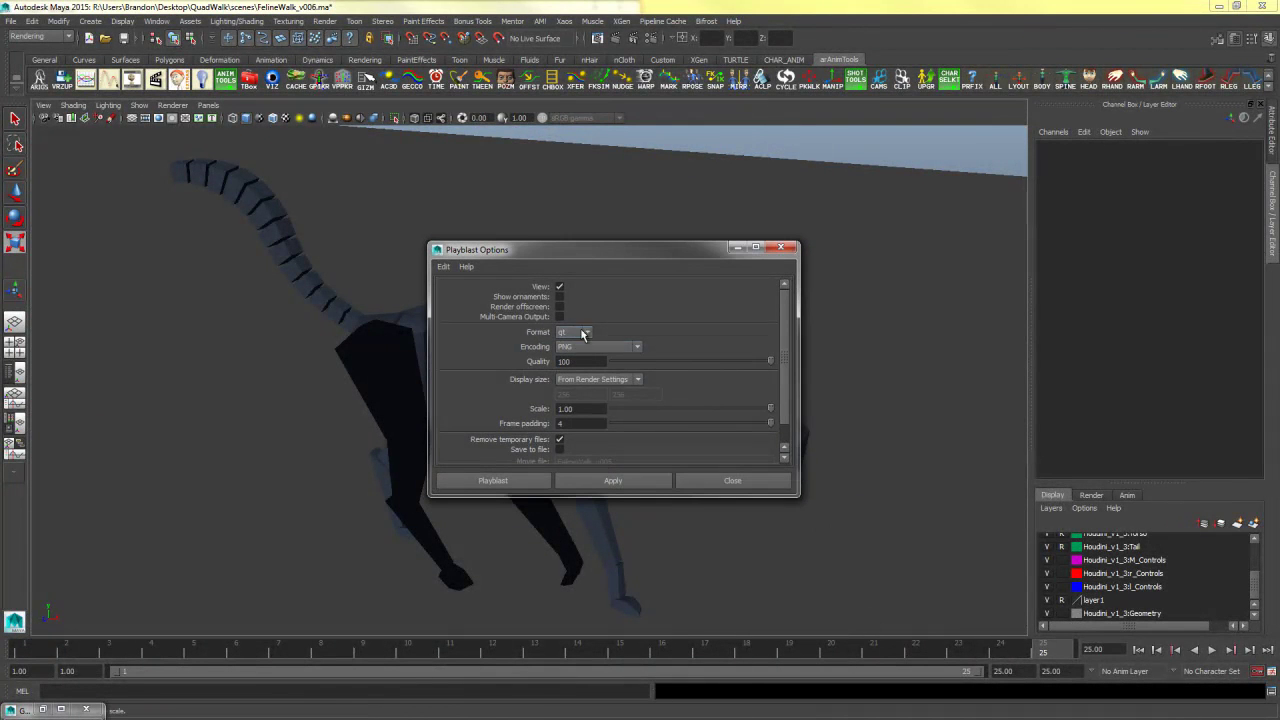
pyautogui.scroll(-1, 790, 375)
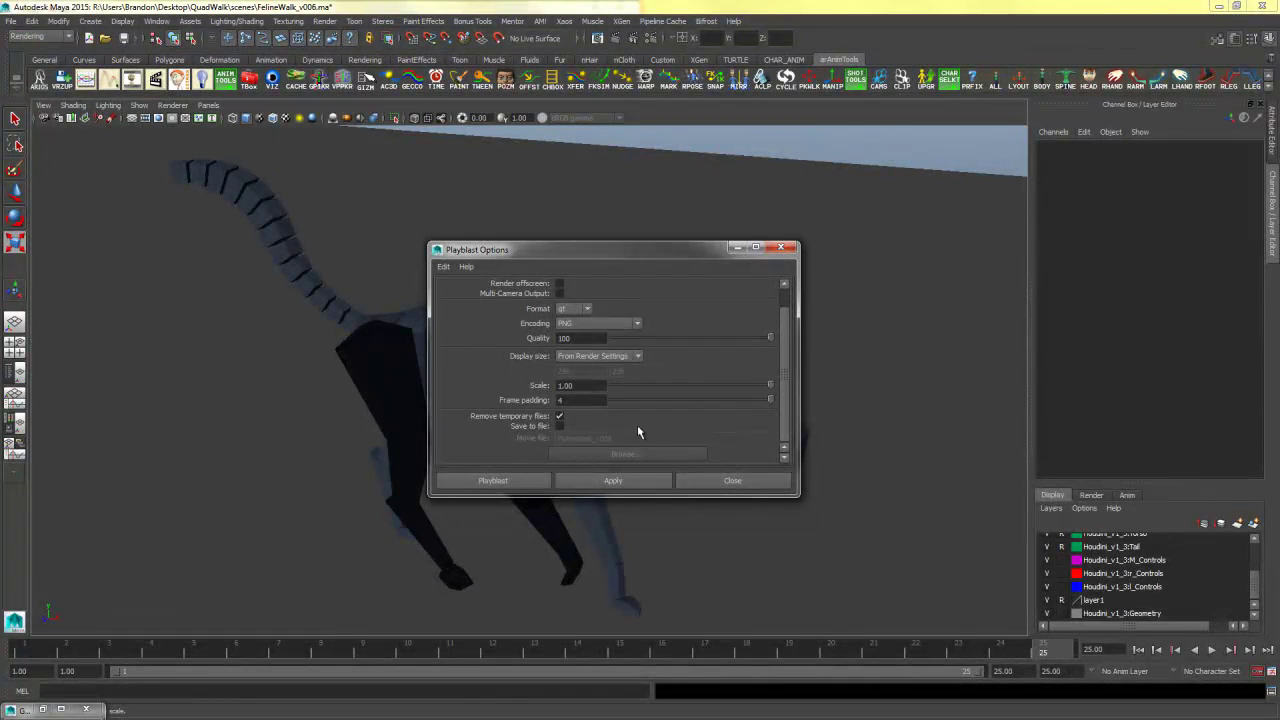
pyautogui.click(540, 483)
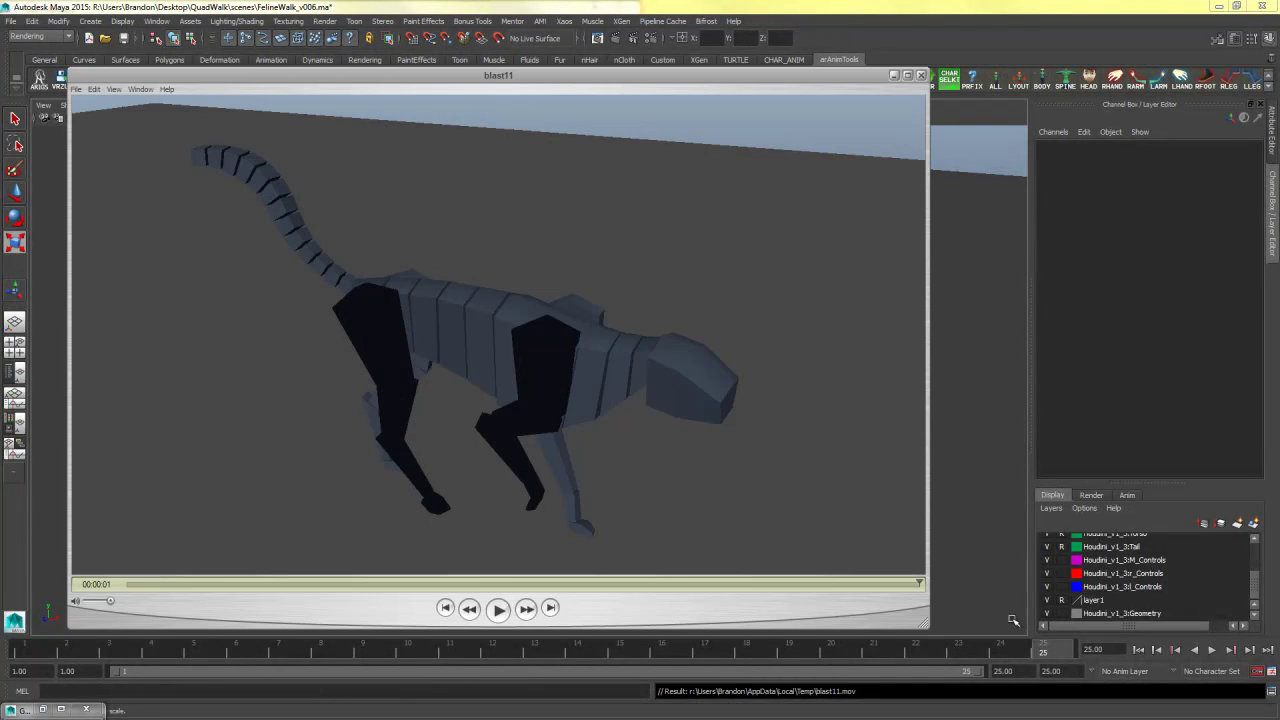
pyautogui.click(498, 609)
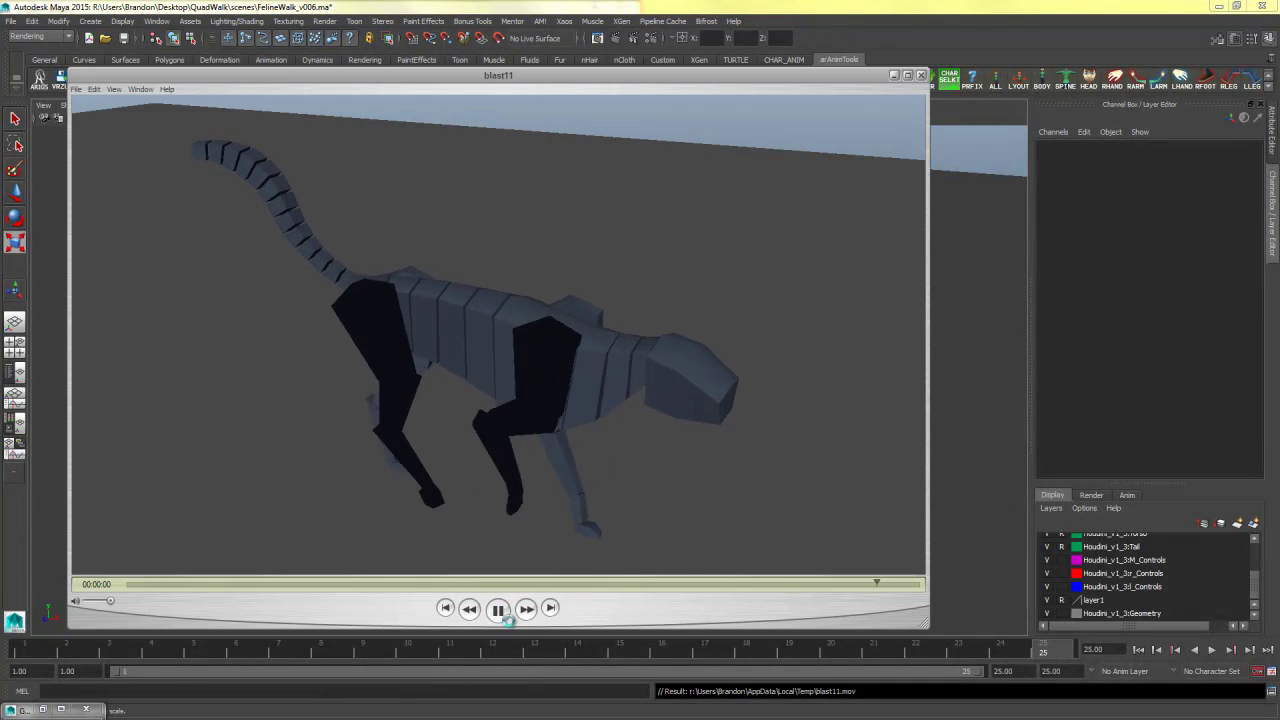
pyautogui.click(498, 609)
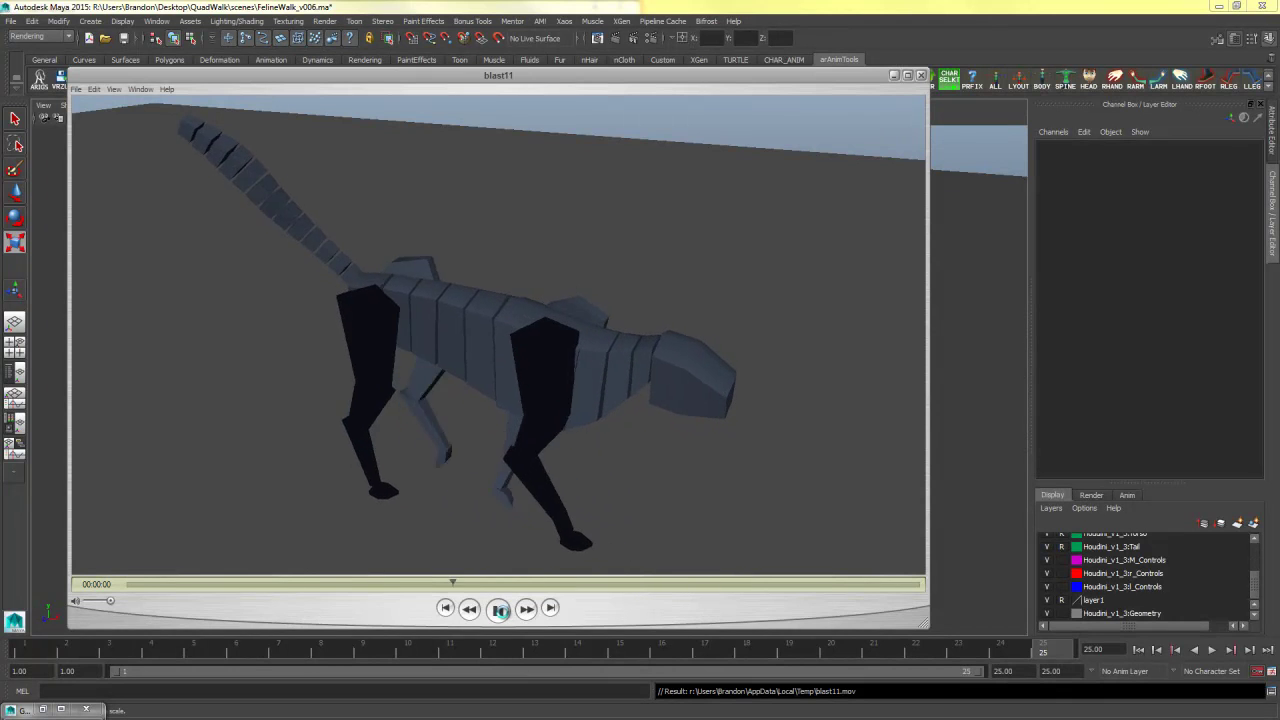
# - Close the playblast movie and set the playback range's end frame to 24
pyautogui.click(920, 75)
pyautogui.click(1025, 672)
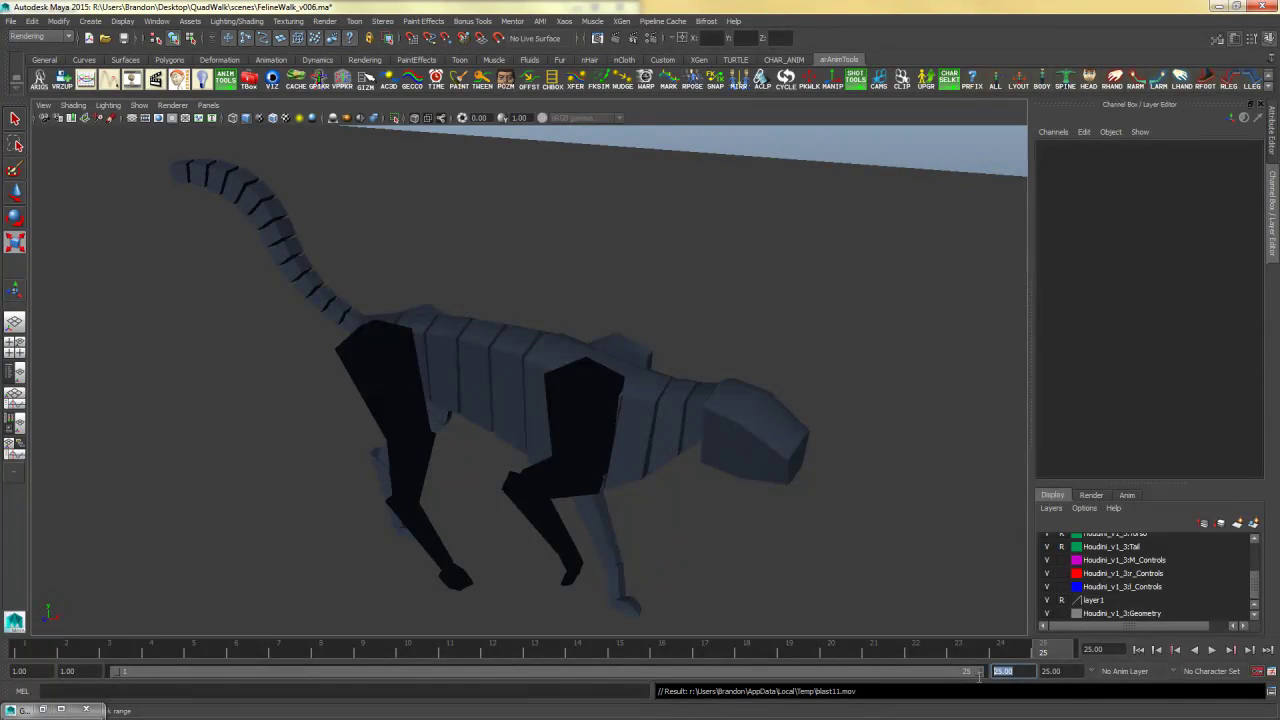
pyautogui.write('24')
pyautogui.press('Return')
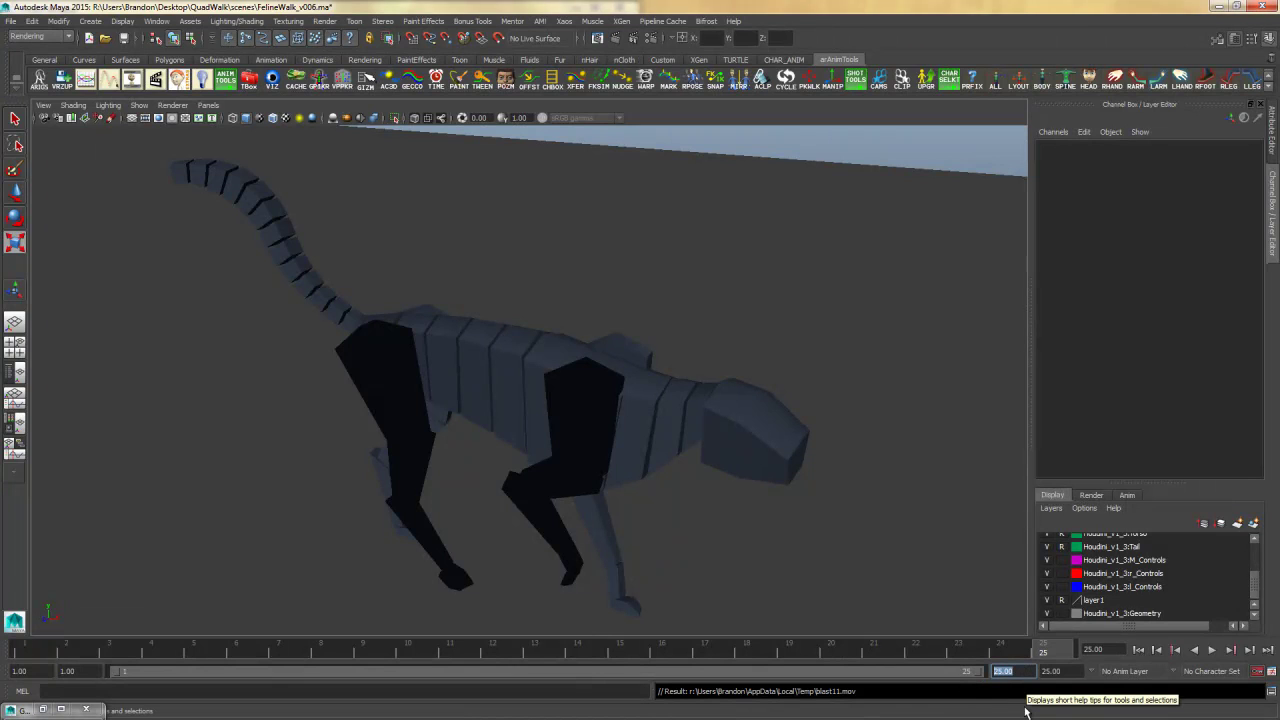
# - Create a new playblast of the walk cycle, saved to file as the movie FelineWalk_v006
pyautogui.rightClick(817, 651)
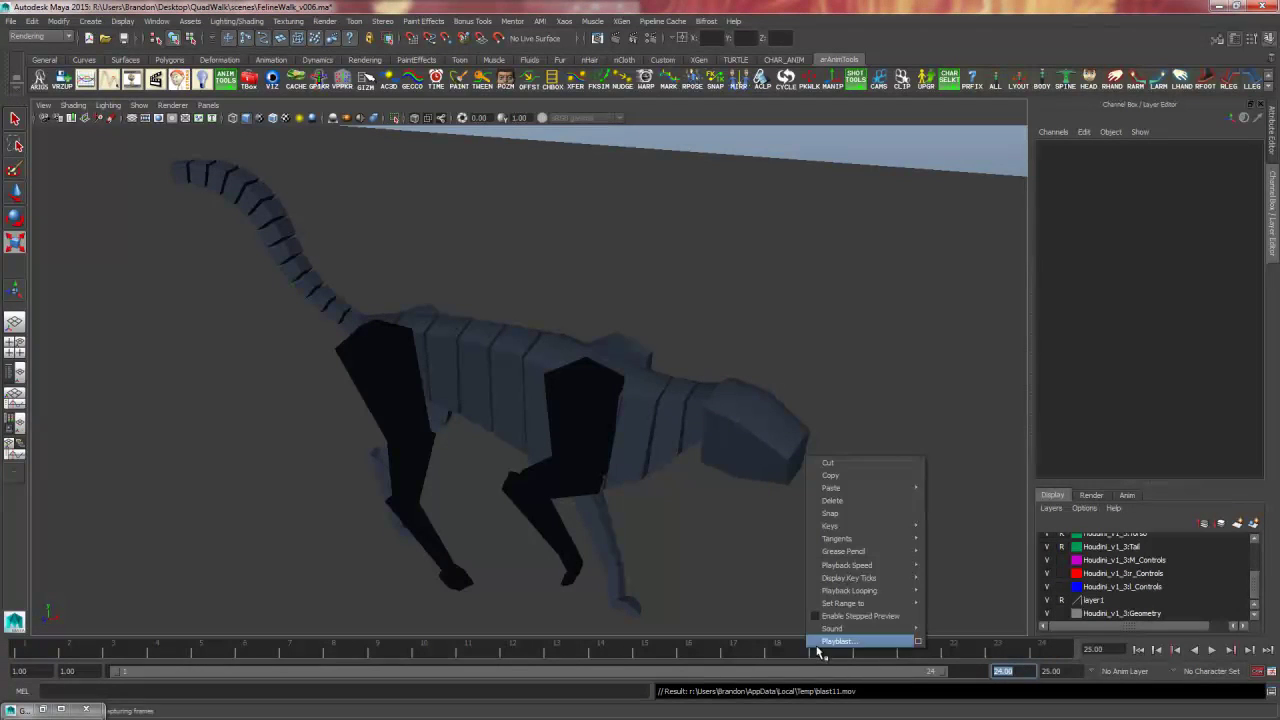
pyautogui.click(919, 642)
pyautogui.click(559, 449)
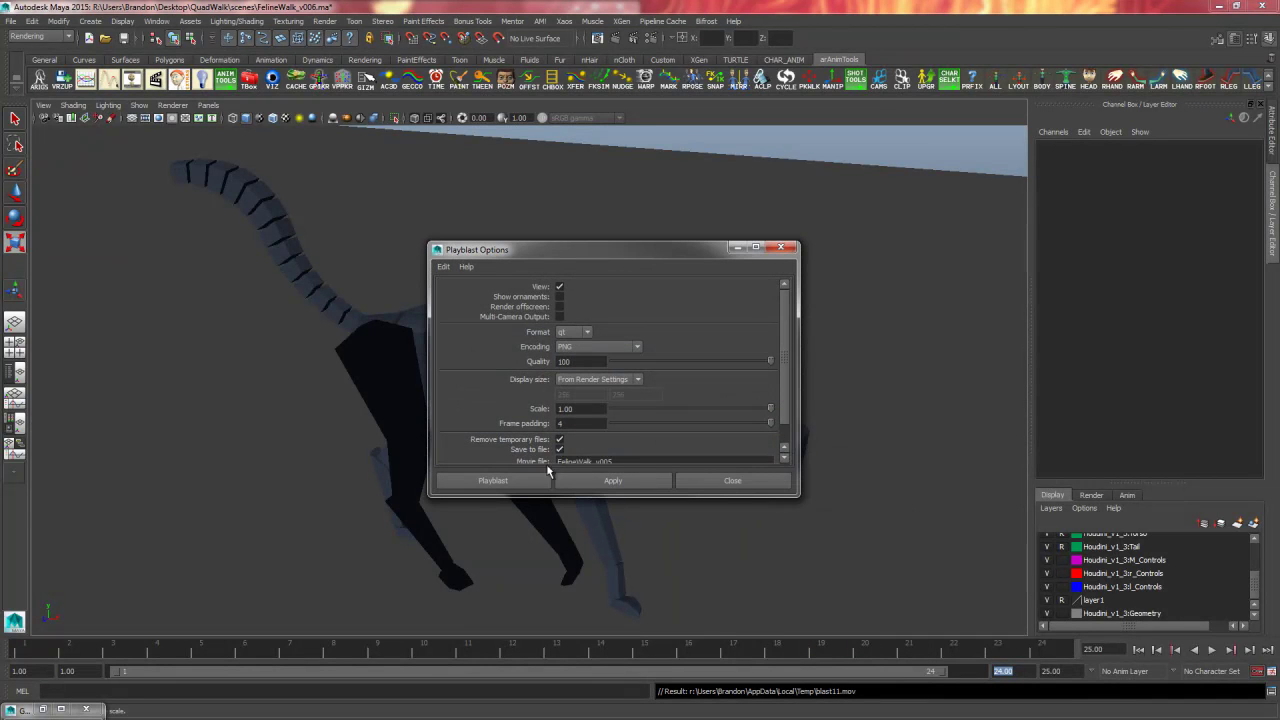
pyautogui.click(493, 481)
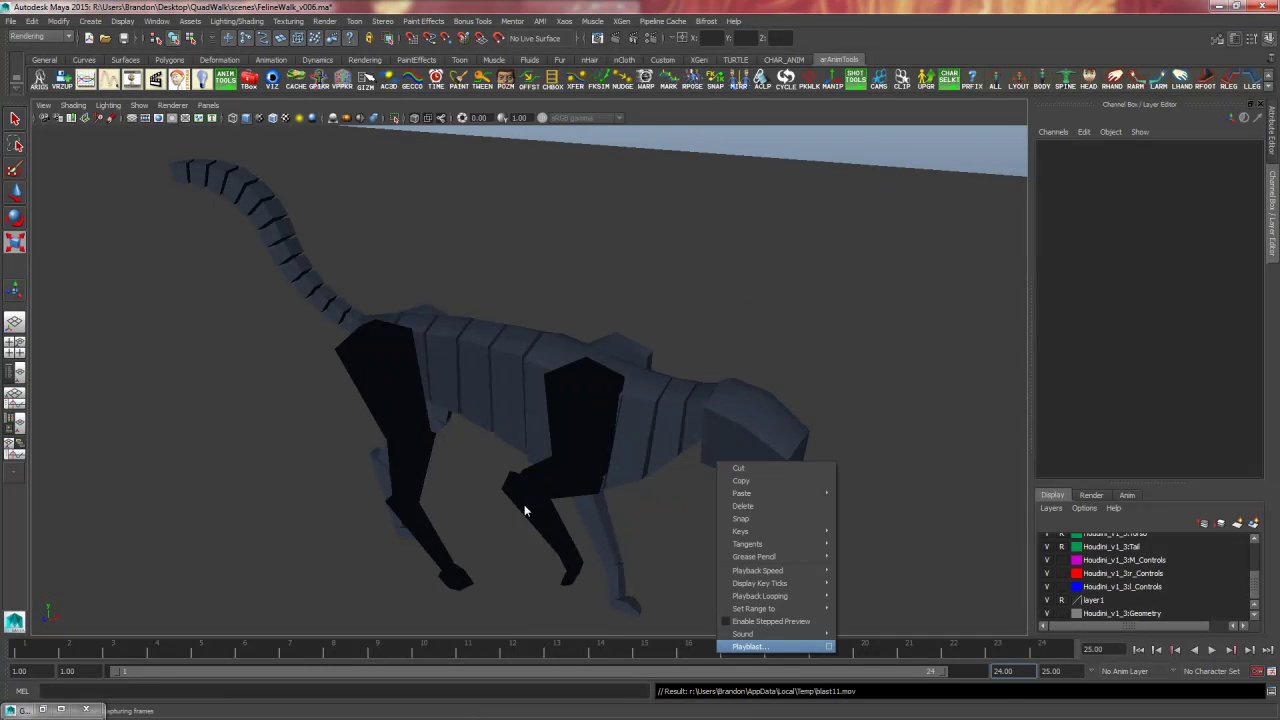
pyautogui.scroll(-2, 682, 366)
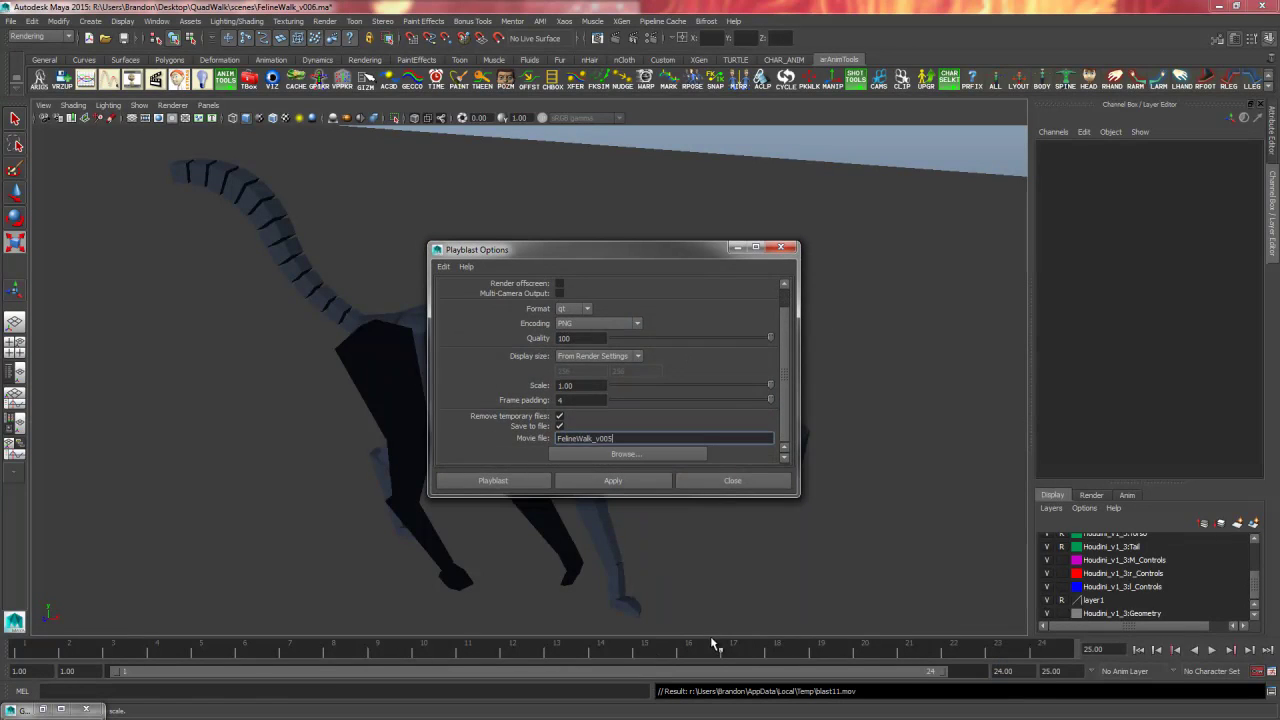
pyautogui.write('6')
pyautogui.press('Return')
pyautogui.click(493, 480)
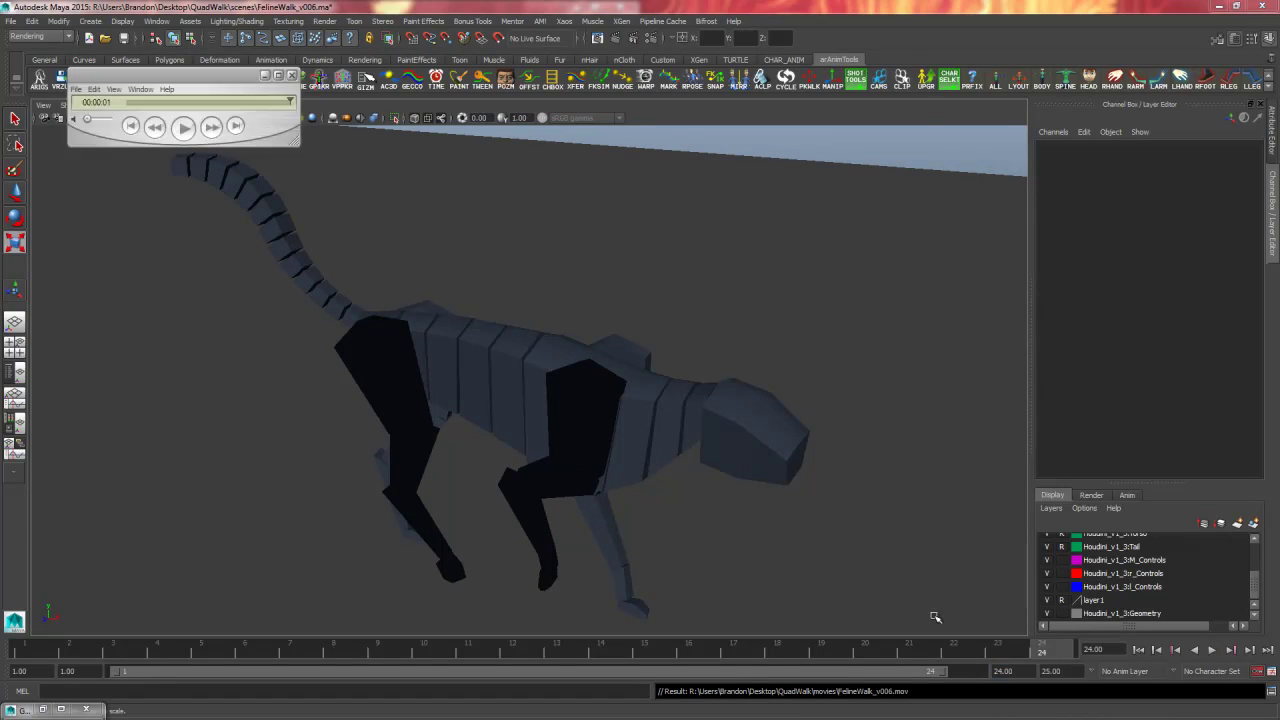
# - Play the FelineWalk_v006 movie in a loop to review the walk, and close the player
pyautogui.hotkey('alt', 'v')
pyautogui.hotkey('ctrl', 'l')
pyautogui.press('space')
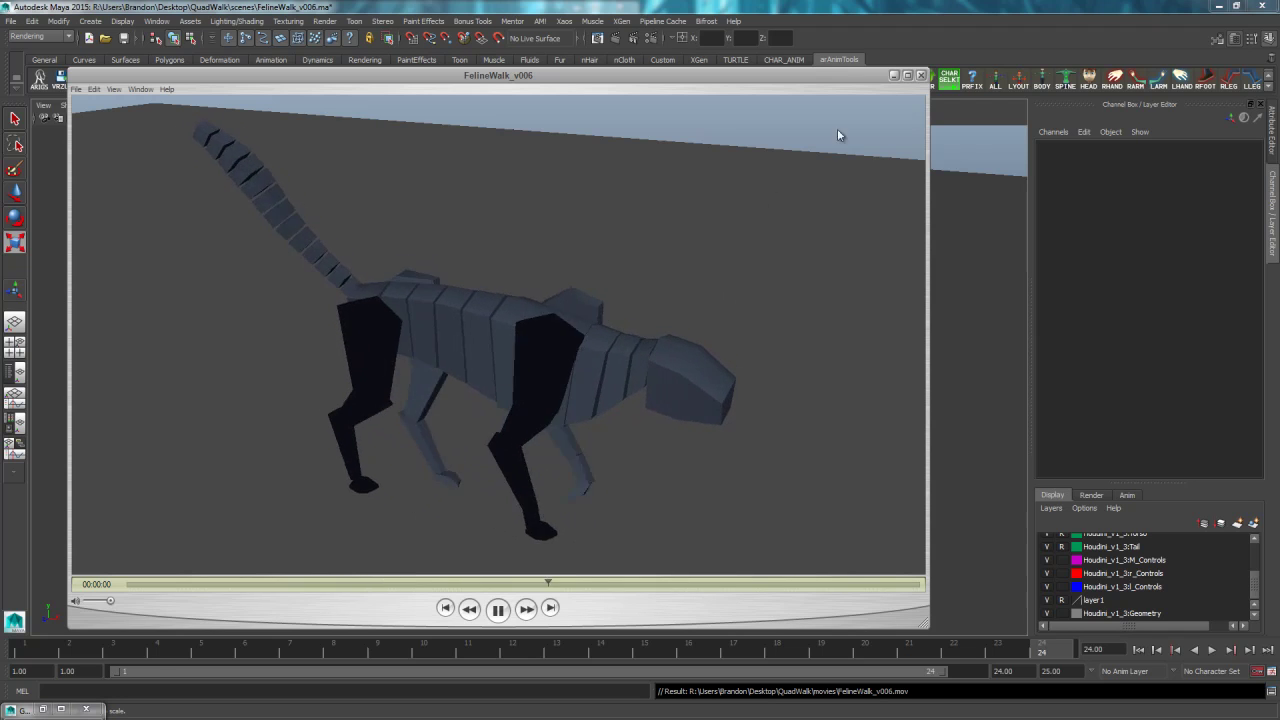
pyautogui.click(921, 75)
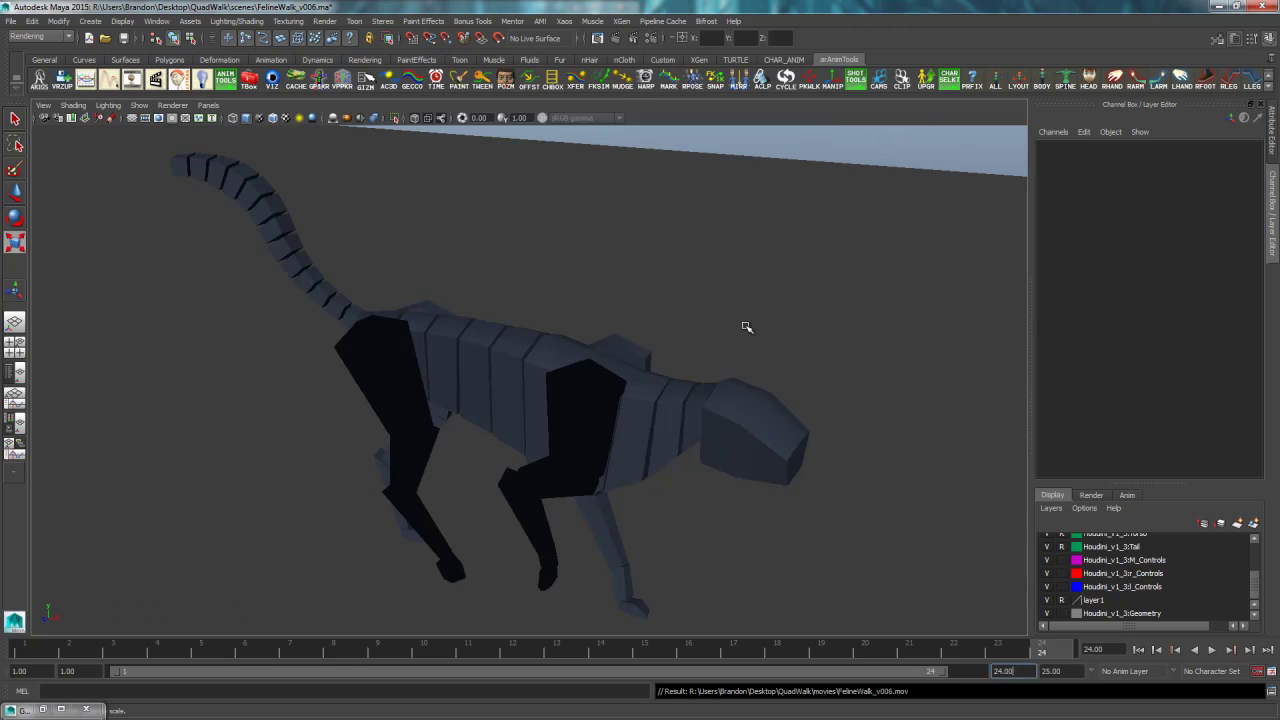
# - Show the feline's rig controls again and view the character from the front and from a low side angle
pyautogui.click(273, 82)
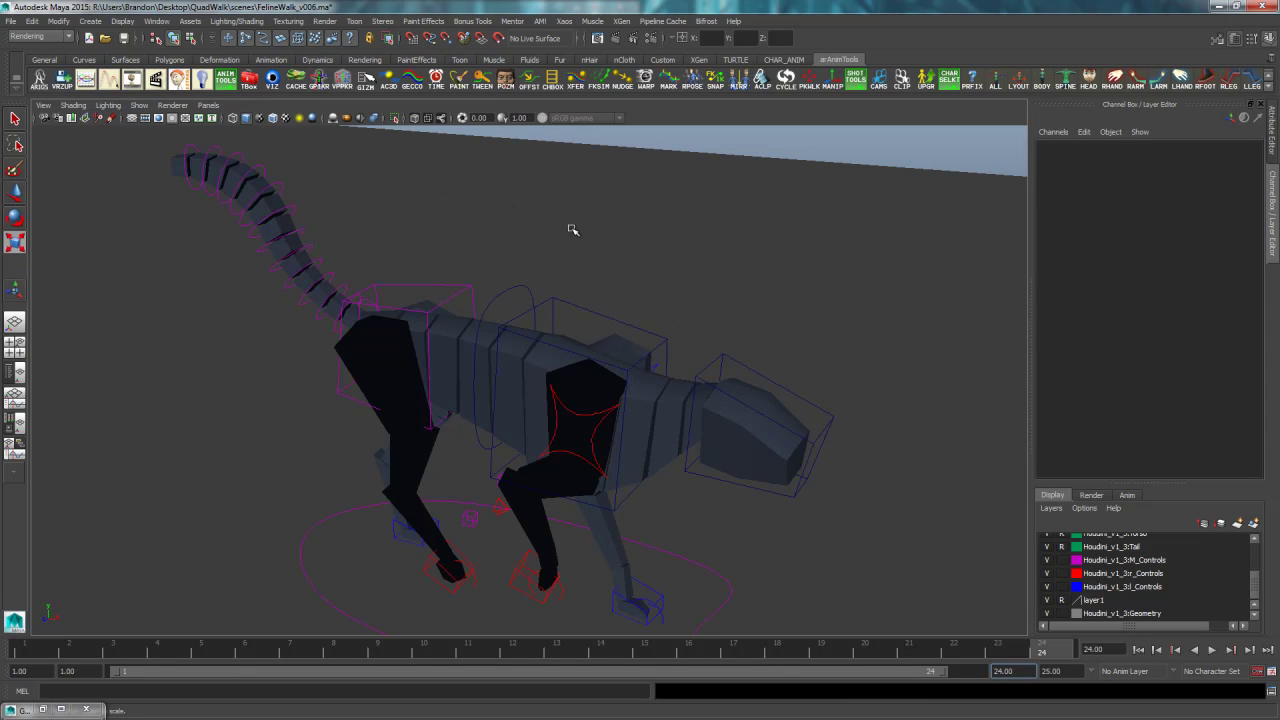
pyautogui.keyDown('alt'); pyautogui.moveTo(691, 317); pyautogui.dragTo(586, 298); pyautogui.keyUp('alt')
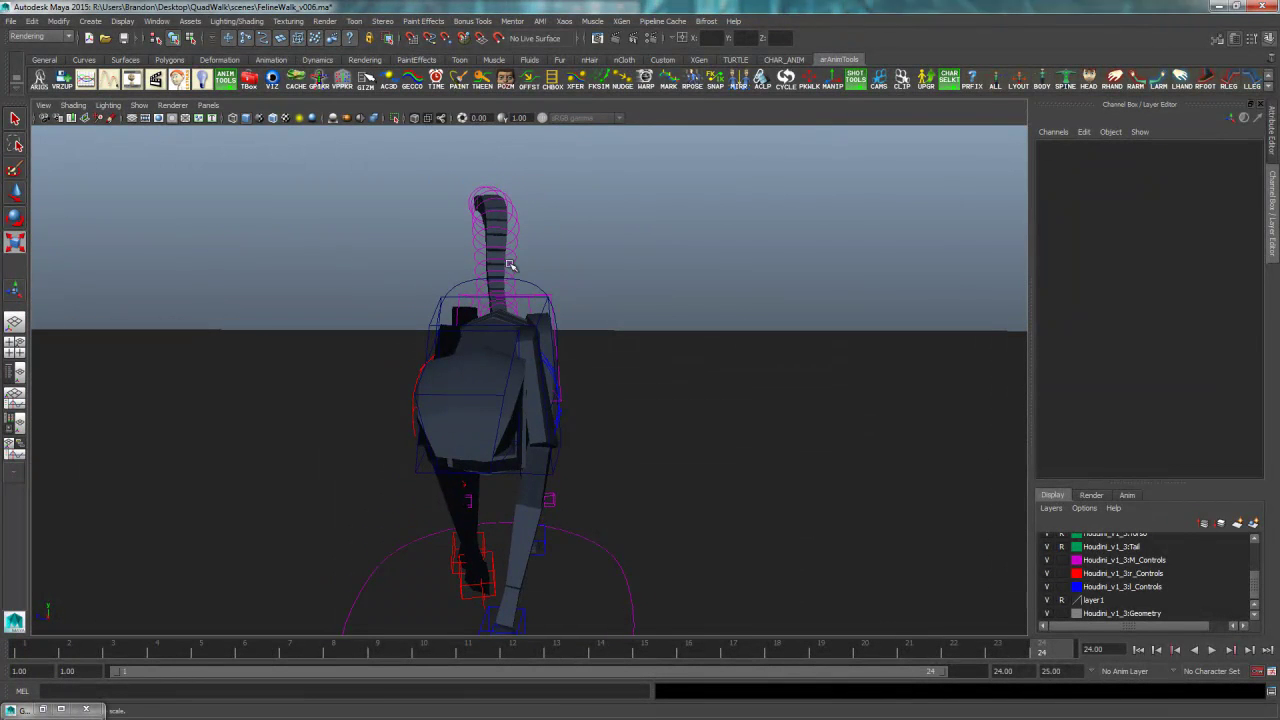
pyautogui.press('space')
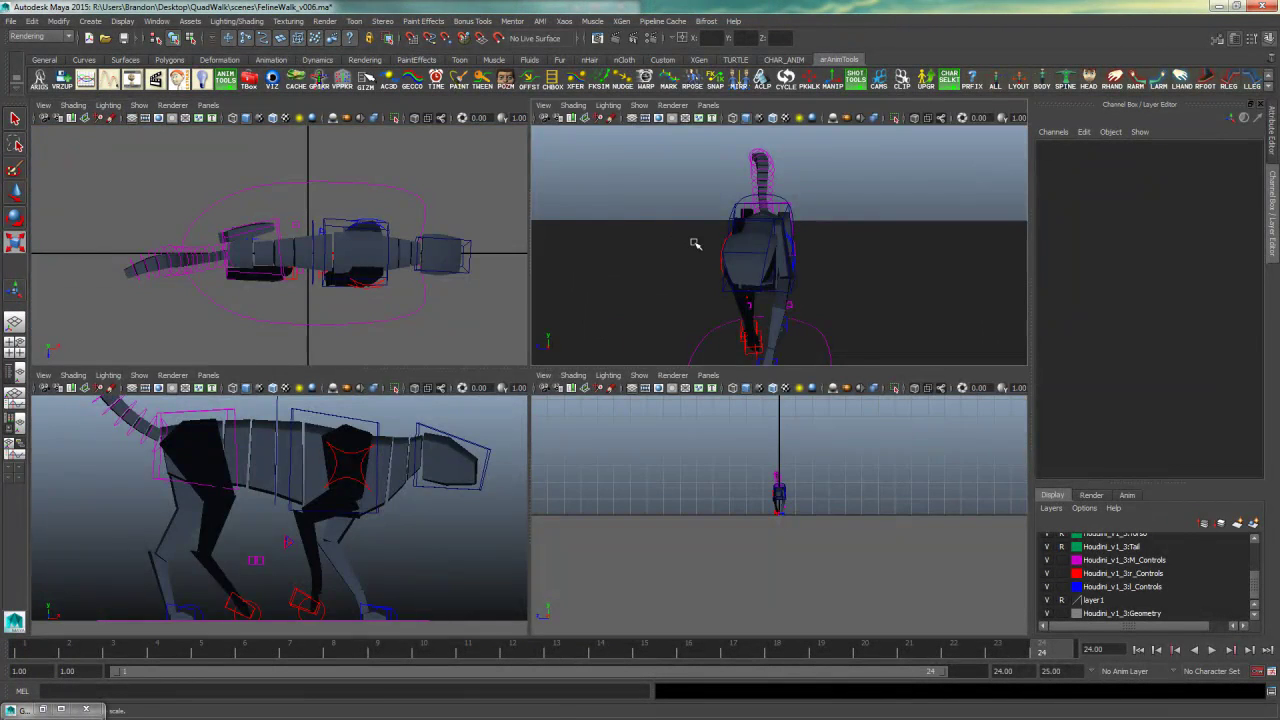
pyautogui.press('space')
pyautogui.keyDown('alt'); pyautogui.moveTo(712, 318); pyautogui.dragTo(804, 334); pyautogui.keyUp('alt')
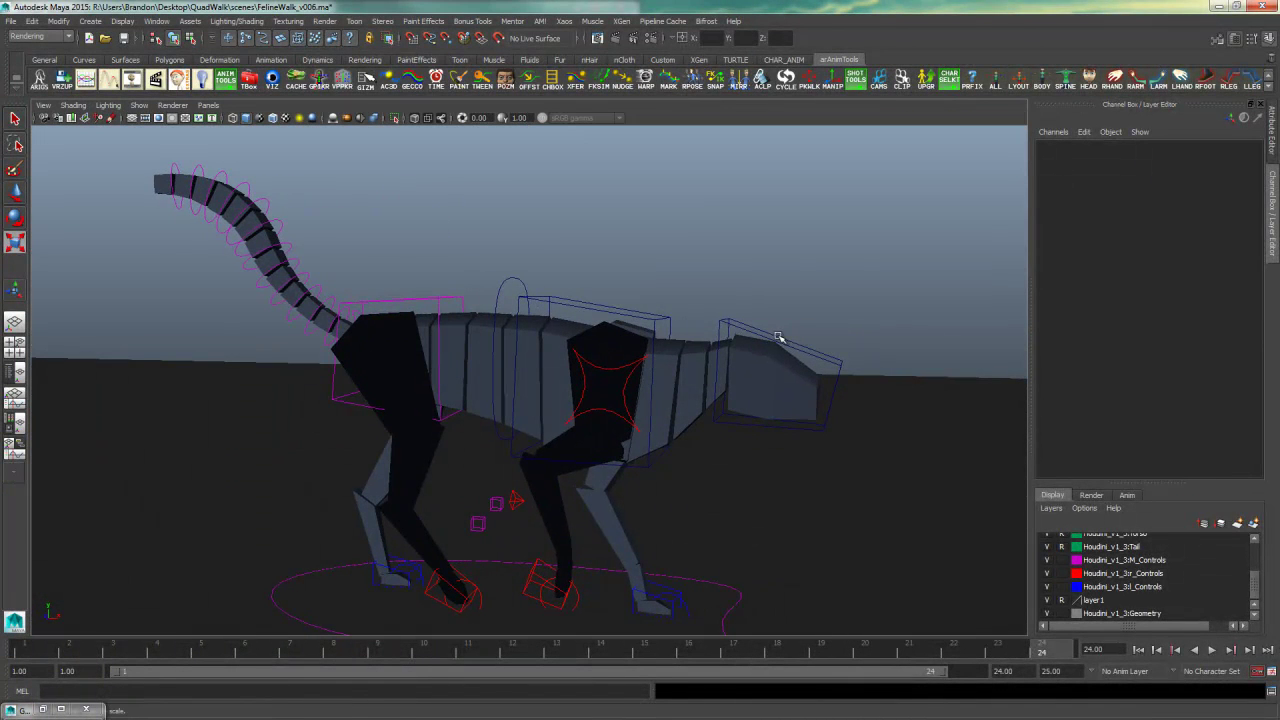